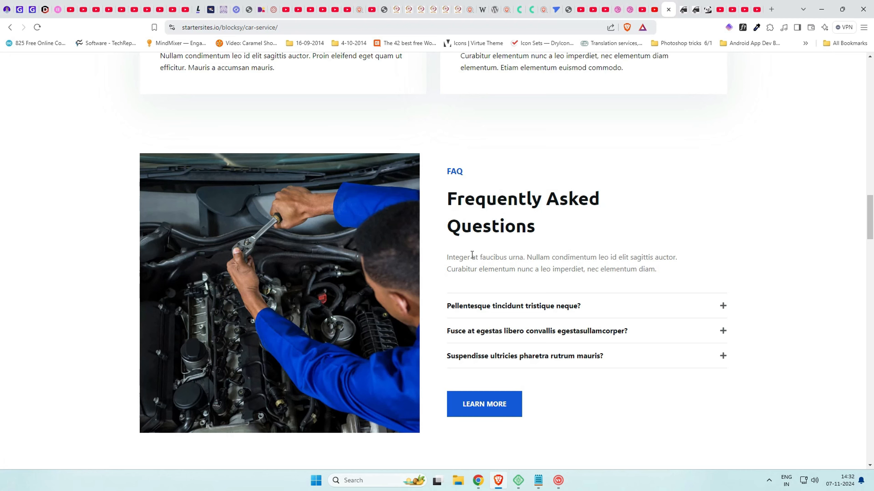
# In the Bricks editor, add a new section below Our Services and split its container into two equal columns
pyautogui.click(688, 5)
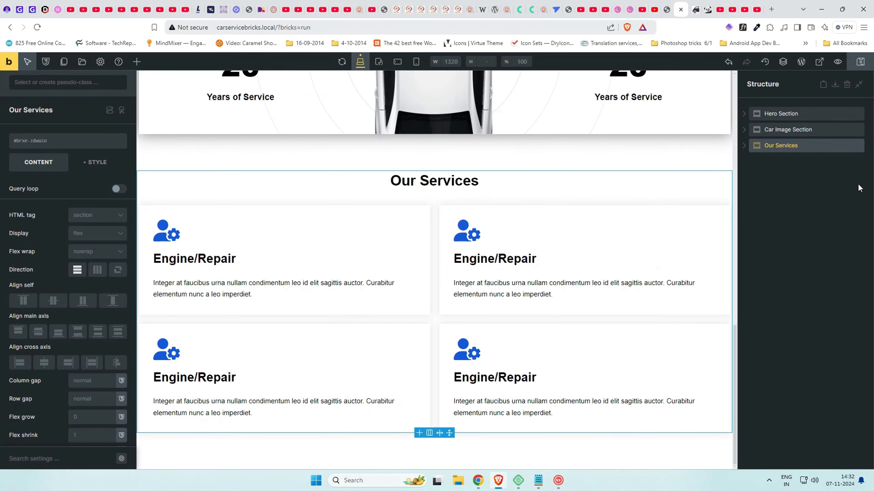
pyautogui.click(136, 61)
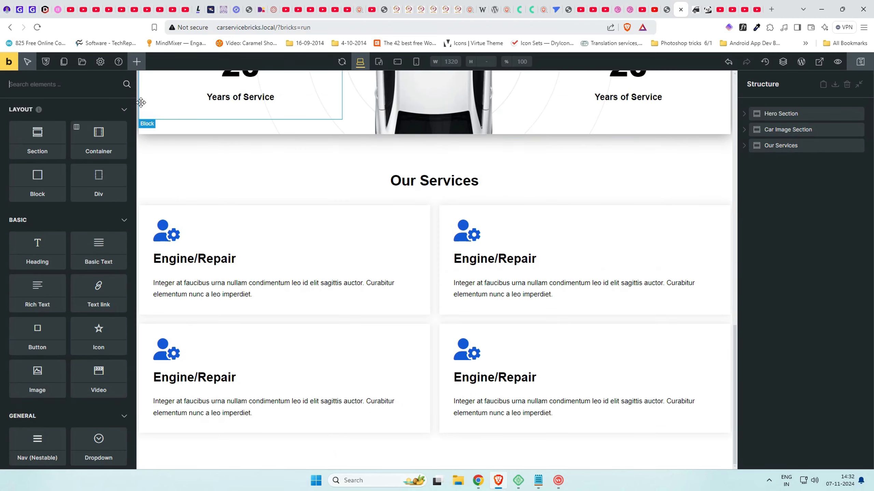
pyautogui.click(50, 152)
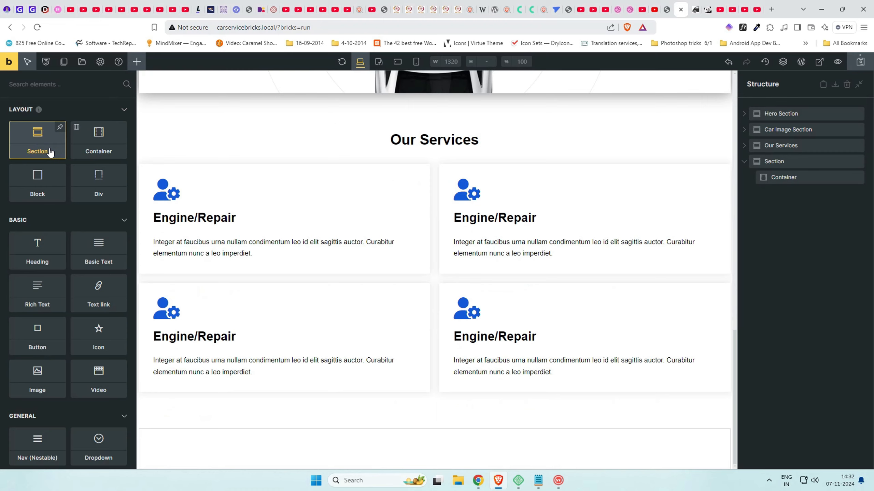
pyautogui.click(815, 175)
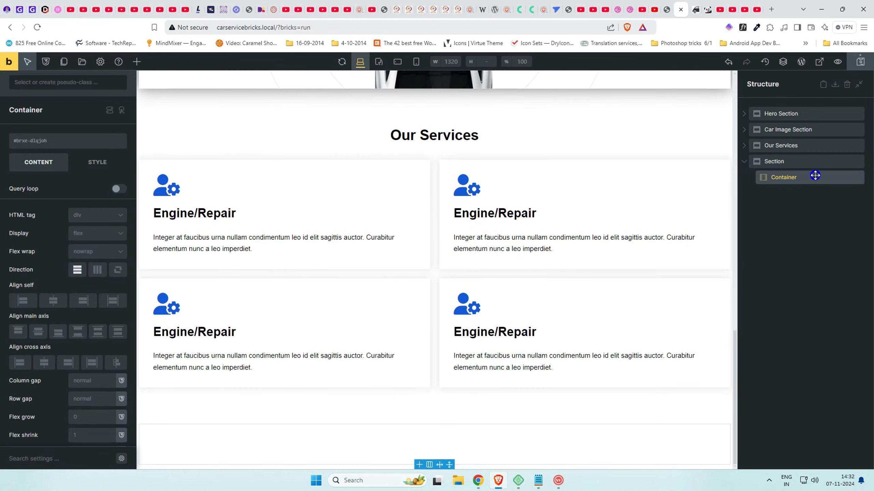
pyautogui.click(428, 465)
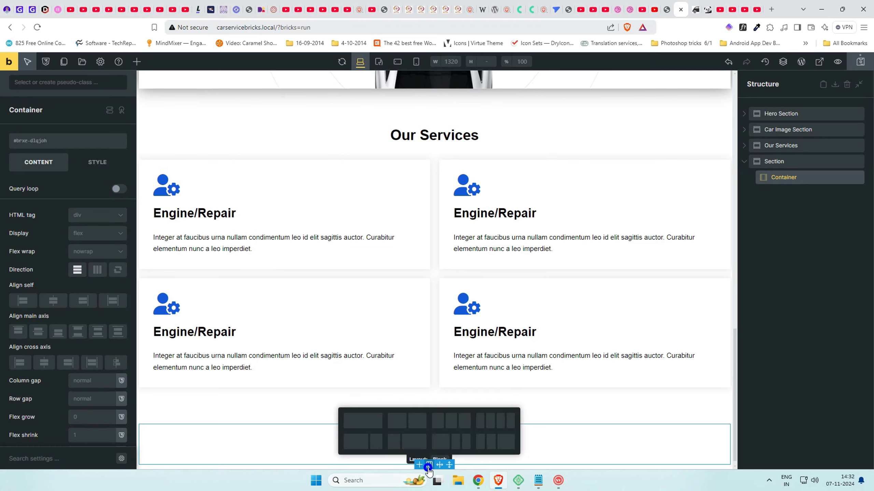
pyautogui.click(417, 426)
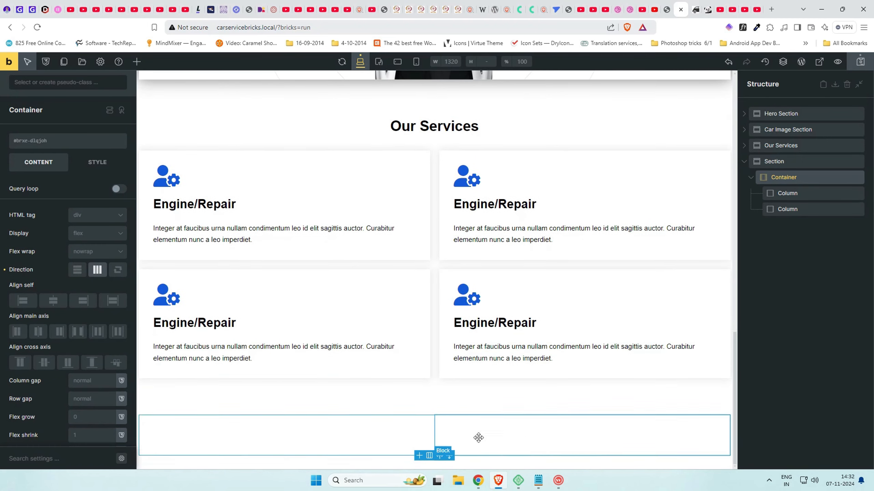
# Add an Image element to the new section's first column and fill it with the mechanic's engine photo from the media library
pyautogui.click(667, 6)
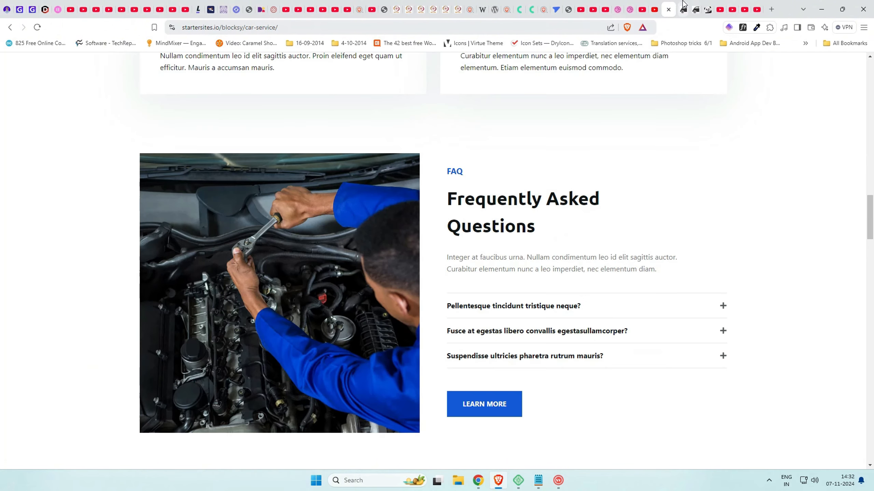
pyautogui.click(682, 6)
pyautogui.click(802, 190)
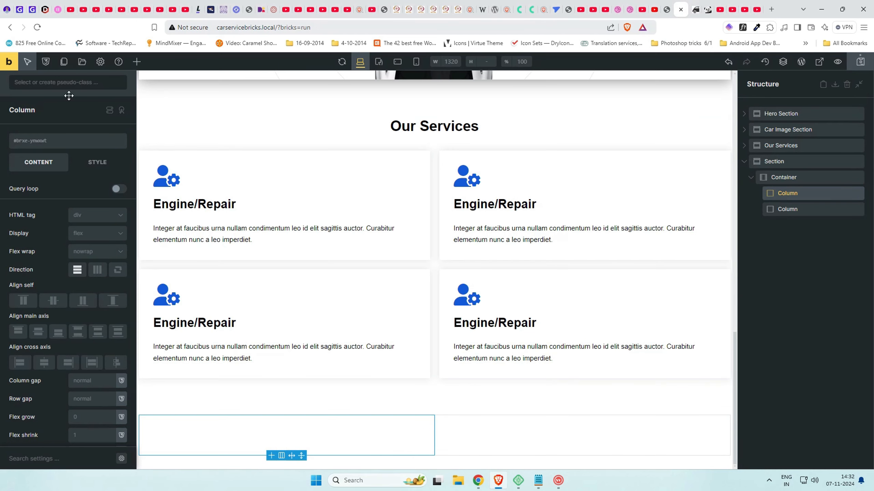
pyautogui.click(133, 62)
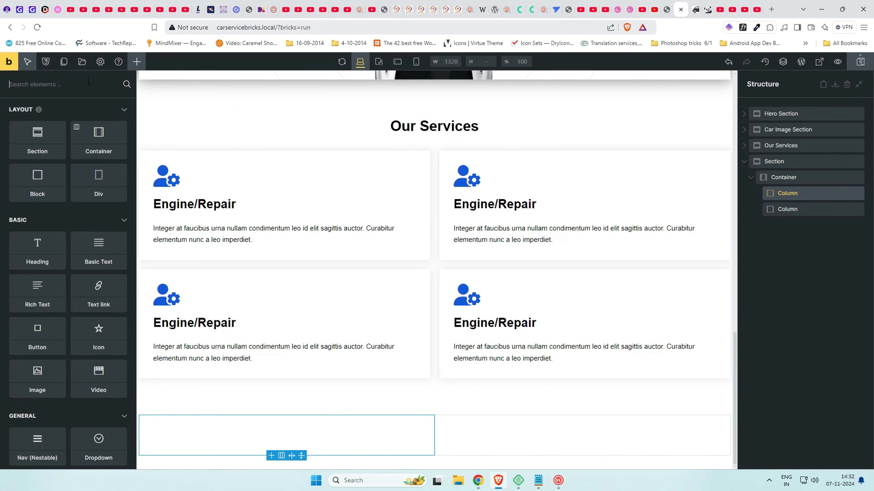
pyautogui.write('image')
pyautogui.moveTo(37, 126); pyautogui.dragTo(809, 227)
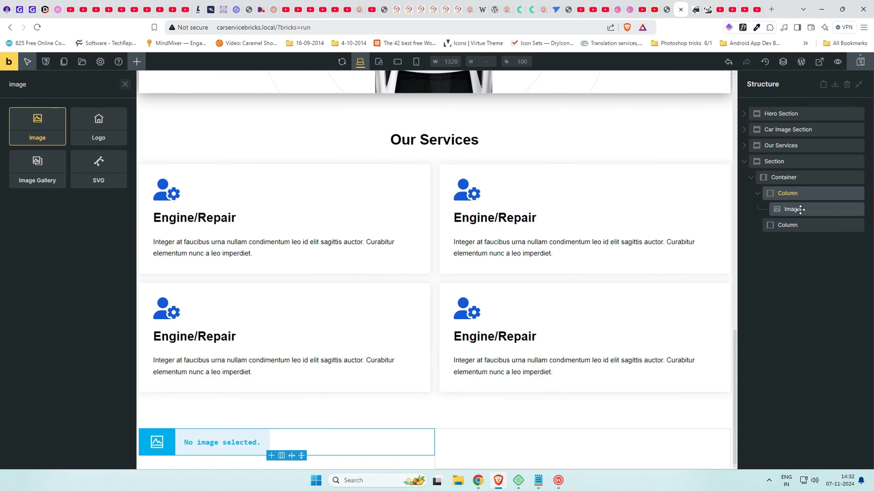
pyautogui.click(70, 215)
pyautogui.click(191, 172)
pyautogui.click(839, 443)
pyautogui.scroll(-4, 538, 360)
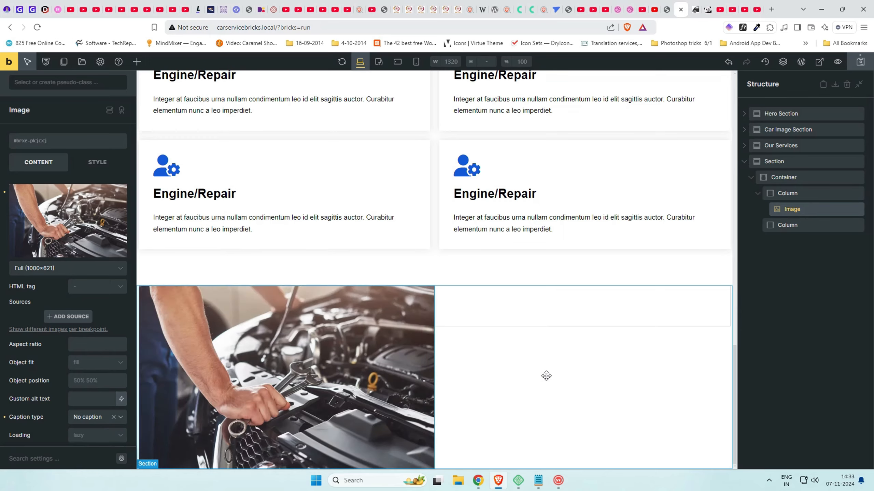
# Check the reference site's layout, then rename the new section as FAQ Section
pyautogui.hotkey('ctrl', 'shift', 'Tab')
pyautogui.scroll(-8, 435, 241)
pyautogui.hotkey('ctrl', 'Tab')
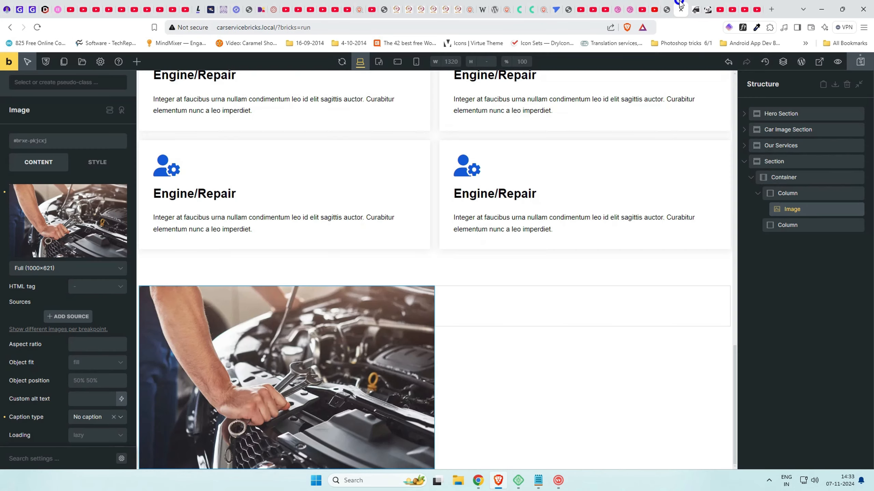
pyautogui.click(774, 161)
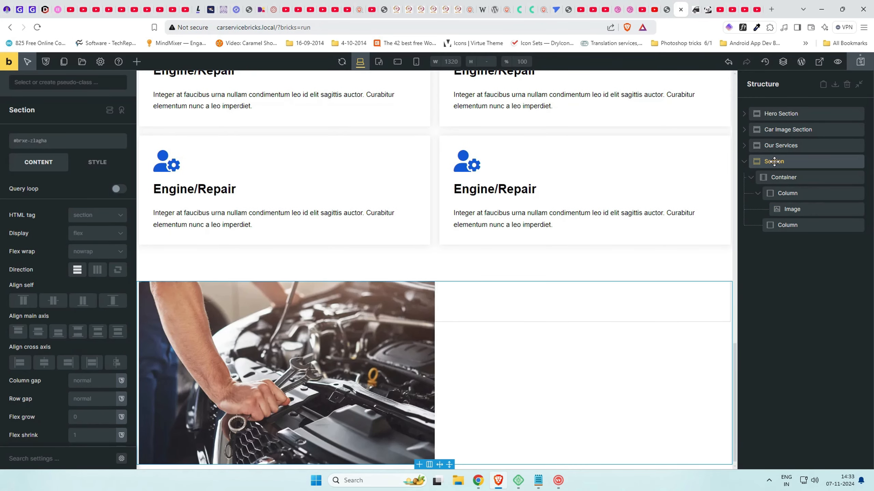
pyautogui.doubleClick(774, 161)
pyautogui.write('FAQ')
pyautogui.scroll(-1, 599, 312)
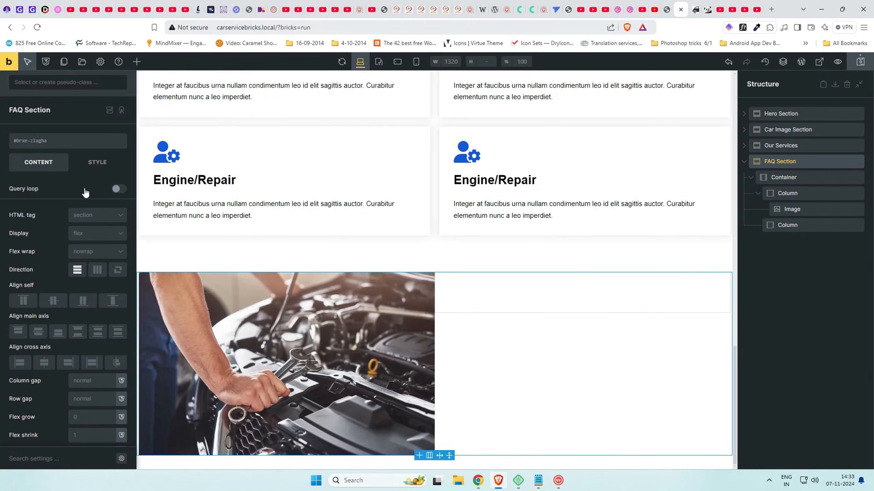
# Set the FAQ Section's top and bottom margins to 4rem
pyautogui.click(97, 170)
pyautogui.click(56, 252)
pyautogui.write('4rem')
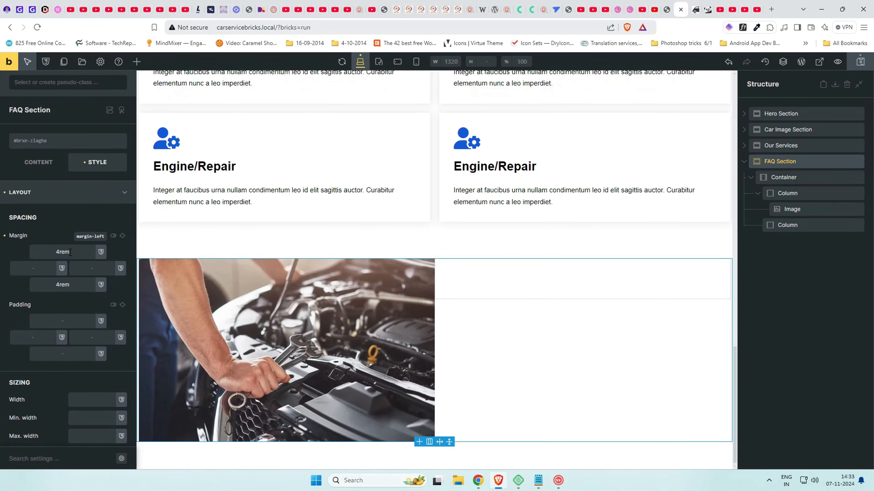
pyautogui.click(792, 343)
pyautogui.scroll(1, 454, 375)
pyautogui.scroll(-1, 454, 374)
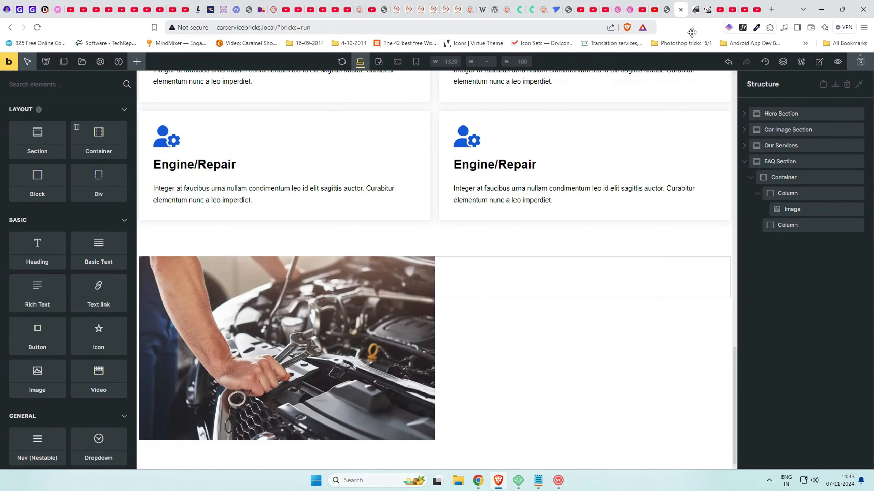
# Compare with the reference site's FAQ block and set the FAQ container's column gap to 30
pyautogui.click(666, 10)
pyautogui.scroll(5, 532, 214)
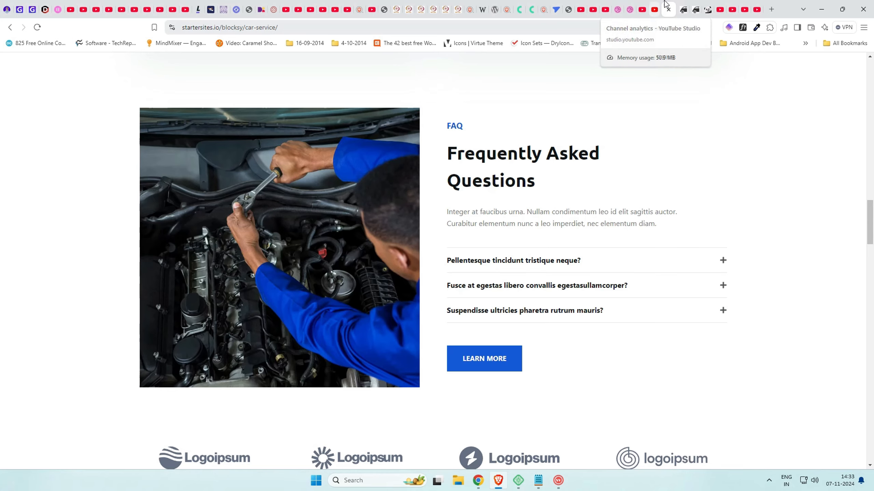
pyautogui.click(683, 10)
pyautogui.click(806, 178)
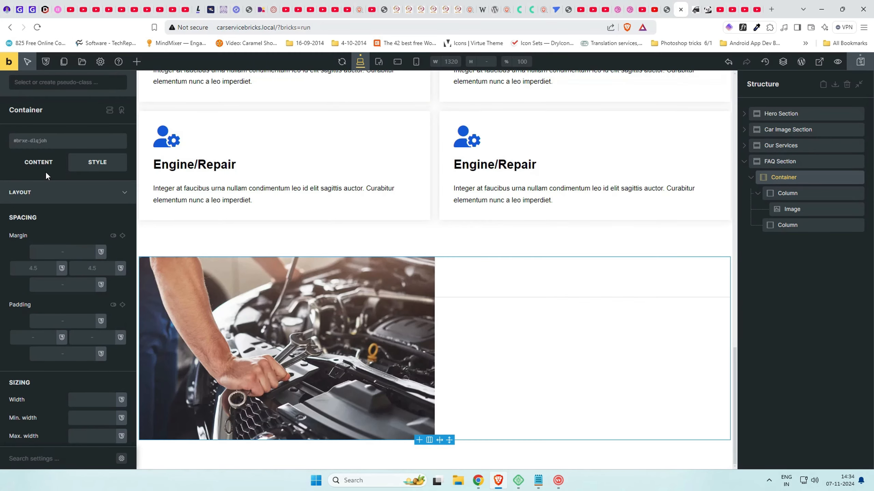
pyautogui.click(43, 163)
pyautogui.scroll(-1, 46, 256)
pyautogui.click(86, 339)
pyautogui.write('20')
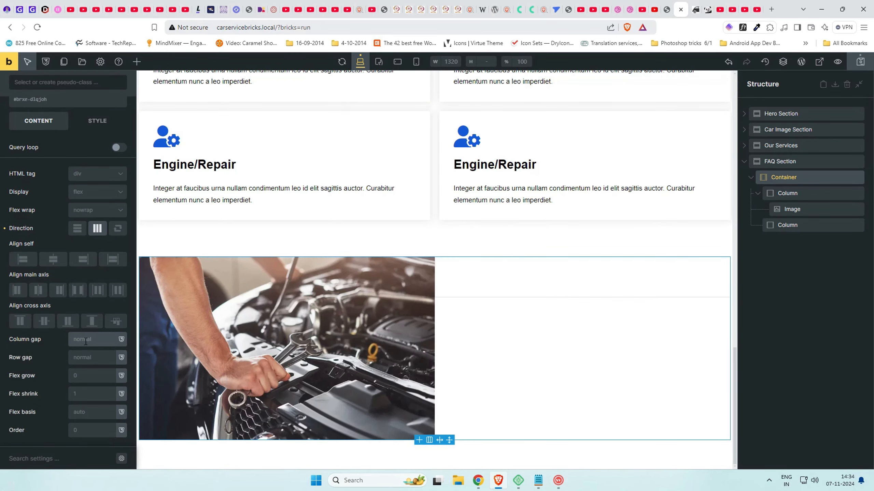
pyautogui.write('30')
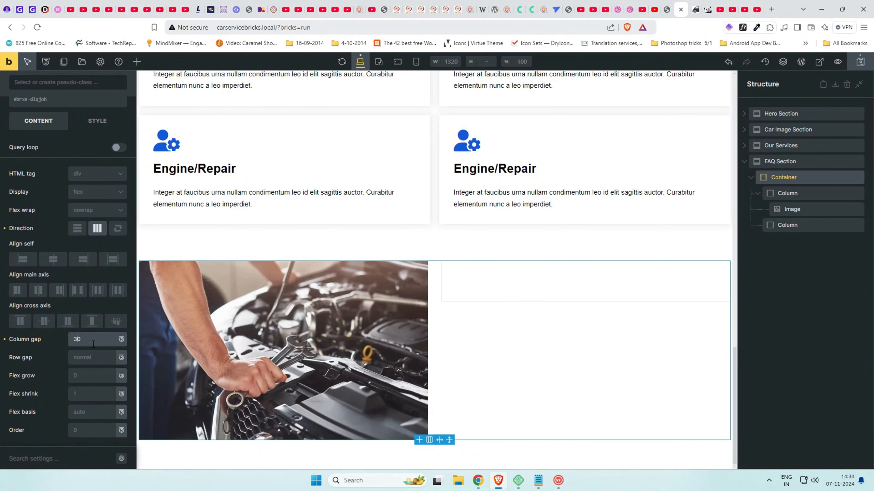
# Add two Heading elements to the second, empty column of the FAQ Section
pyautogui.hotkey('ctrl', 'shift', 'Tab')
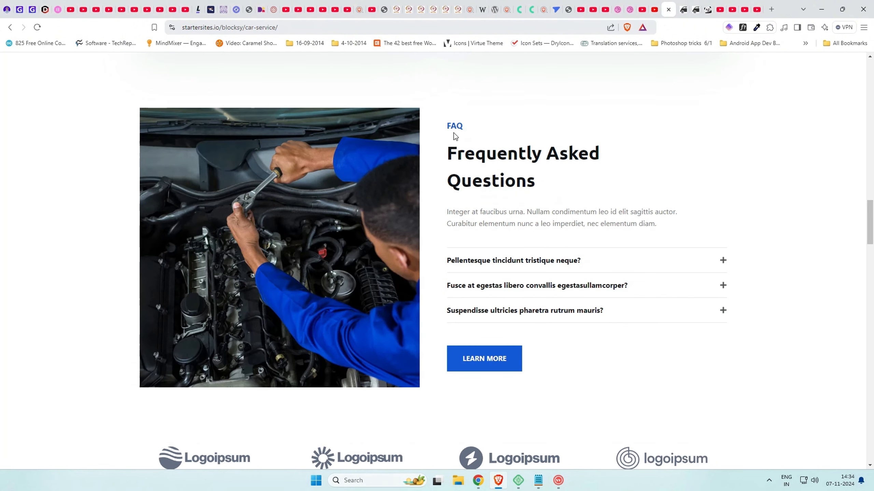
pyautogui.click(681, 7)
pyautogui.click(794, 224)
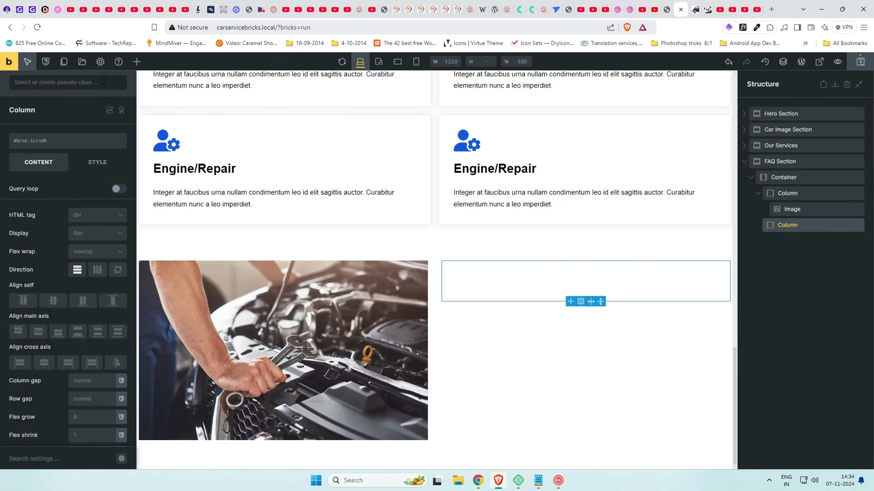
pyautogui.click(136, 61)
pyautogui.write('heading')
pyautogui.click(50, 131)
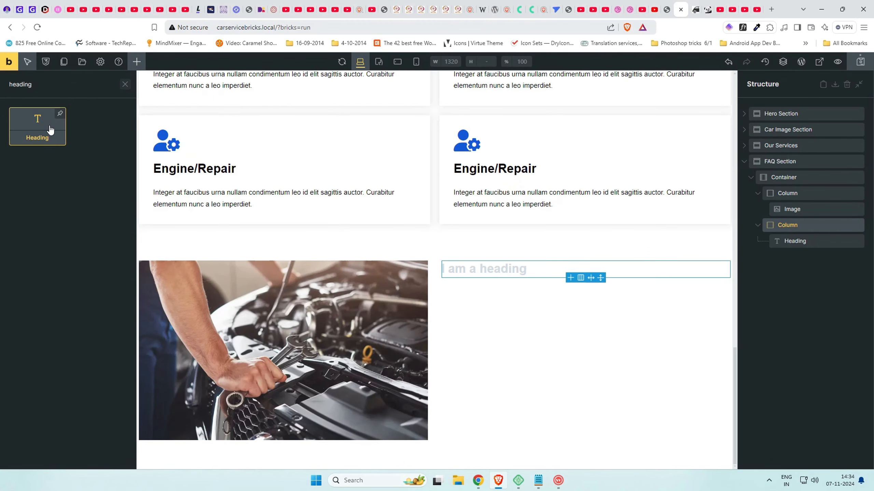
pyautogui.click(50, 130)
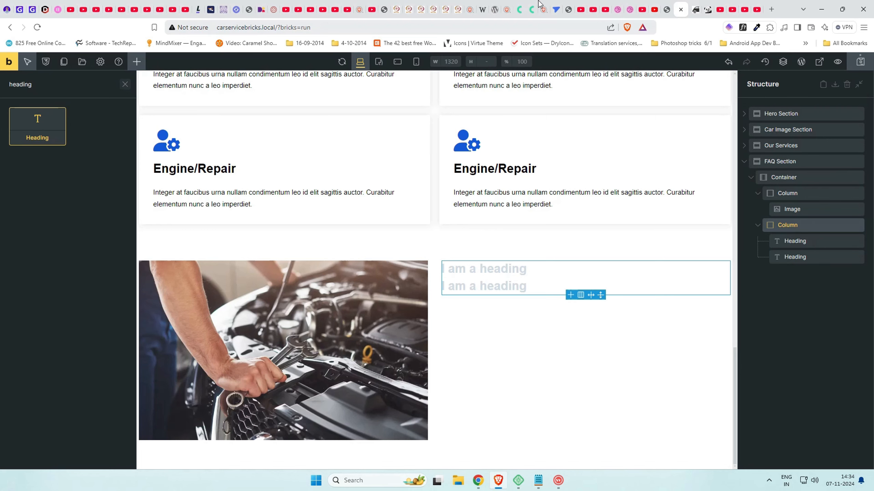
# Add a Basic Text element and an Accordion (Nestable) below the two headings, and collapse the accordion in the structure tree
pyautogui.click(667, 7)
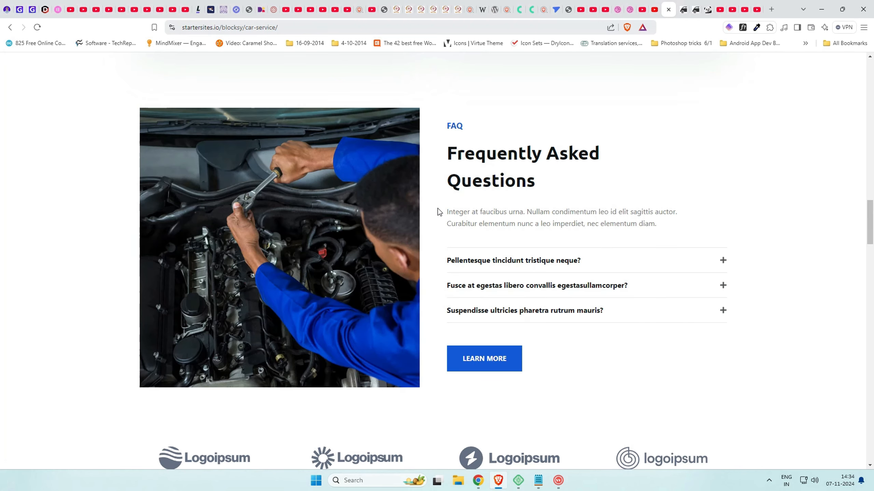
pyautogui.click(680, 8)
pyautogui.click(125, 84)
pyautogui.write('basi')
pyautogui.click(60, 119)
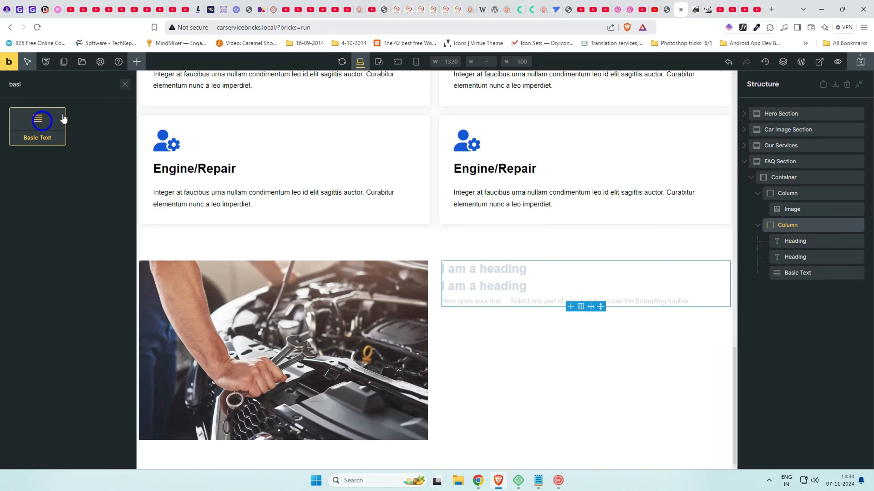
pyautogui.write('accor')
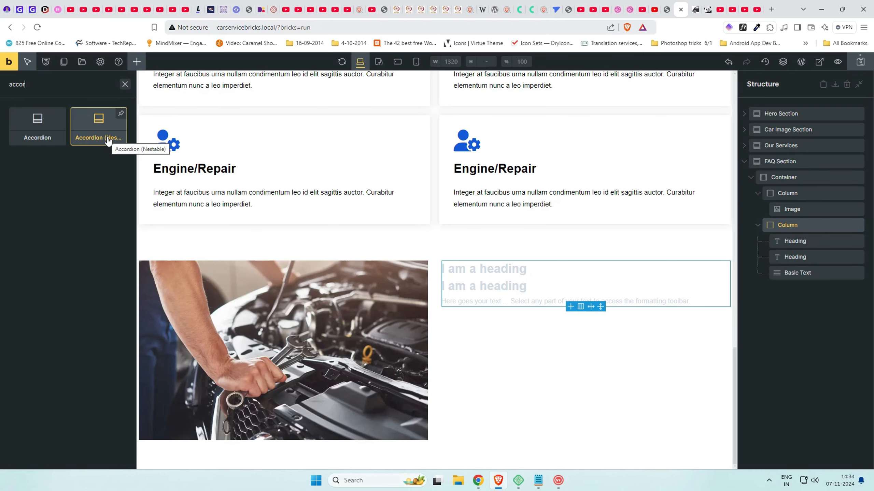
pyautogui.click(99, 126)
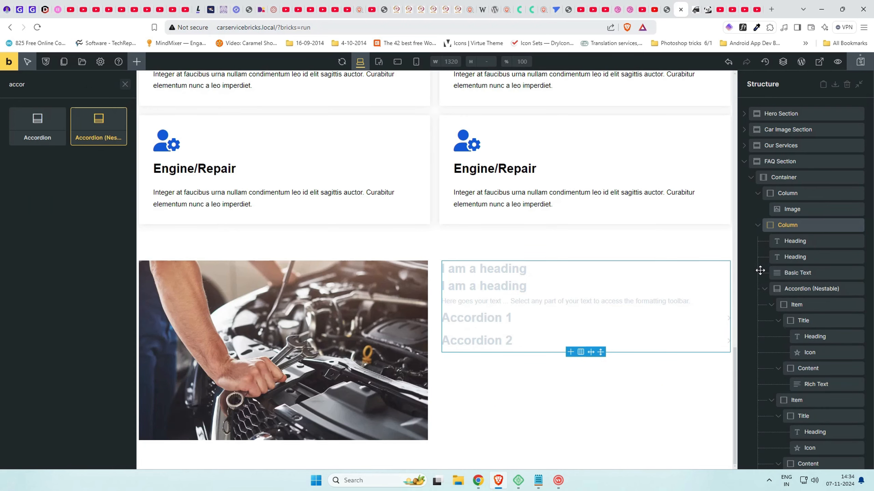
pyautogui.click(765, 289)
# Change the first heading's text to FAQ and its HTML tag to h4
pyautogui.click(791, 240)
pyautogui.tripleClick(81, 194)
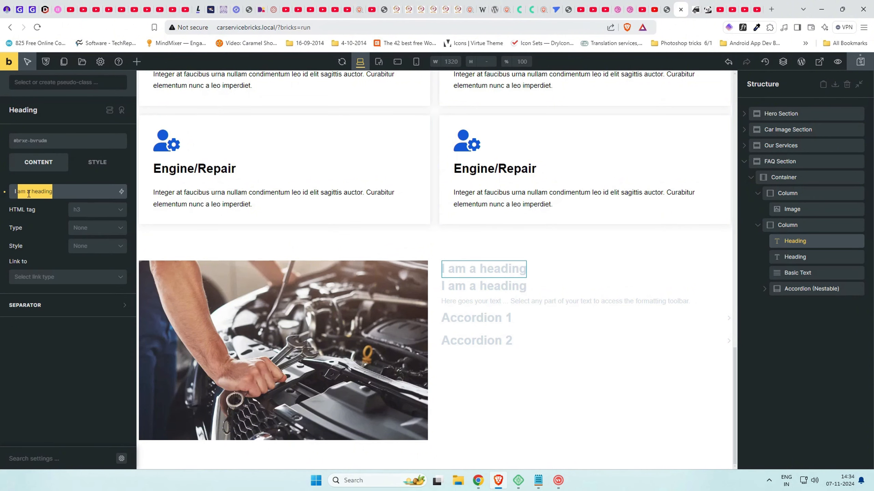
pyautogui.write('FAW')
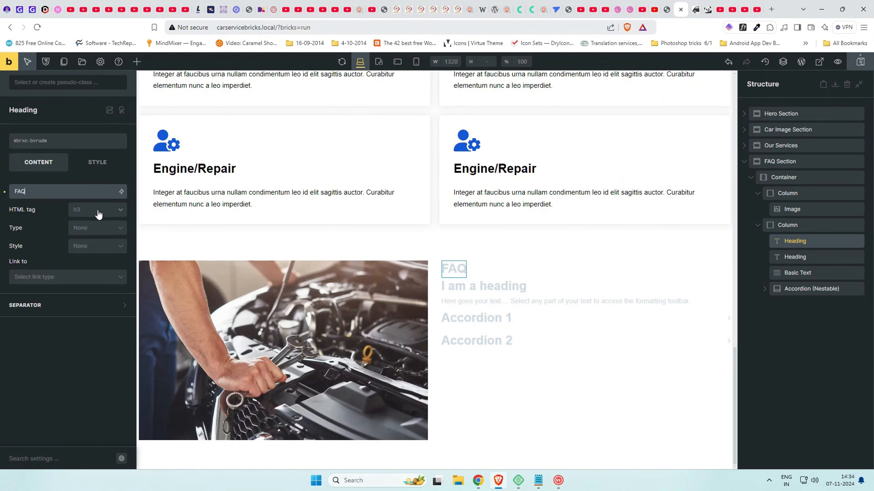
pyautogui.click(99, 214)
pyautogui.click(96, 270)
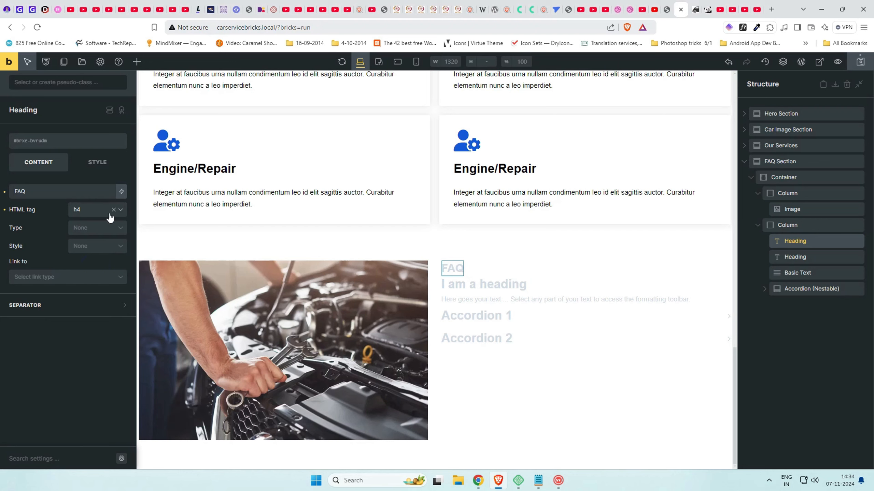
# Color the FAQ heading with the first blue of the Car Service Palette
pyautogui.click(97, 163)
pyautogui.click(94, 204)
pyautogui.click(97, 216)
pyautogui.click(120, 237)
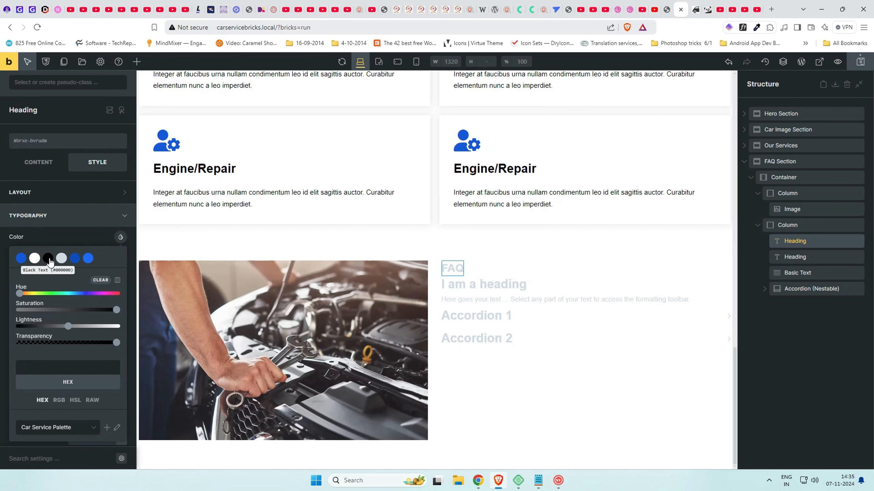
pyautogui.click(21, 258)
pyautogui.click(95, 236)
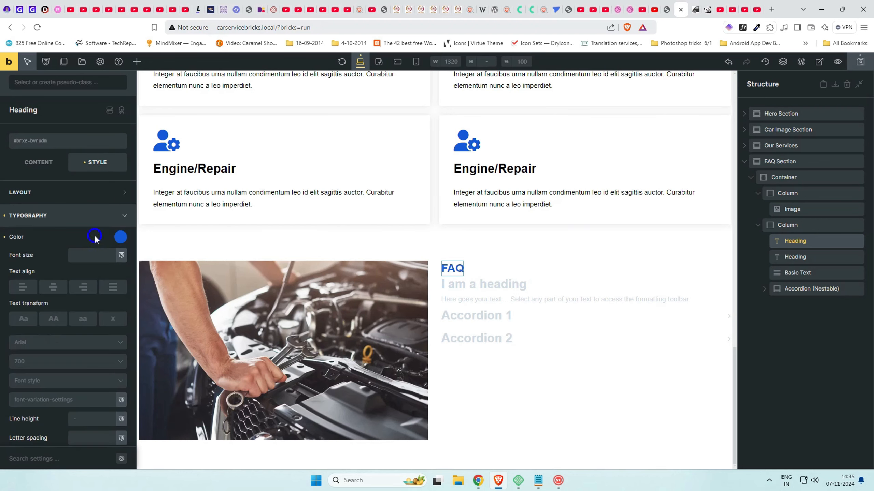
# Replace the second heading's text with "Frequently Asked Questions", copied from the FAQ section of the Blocksy reference site
pyautogui.click(500, 282)
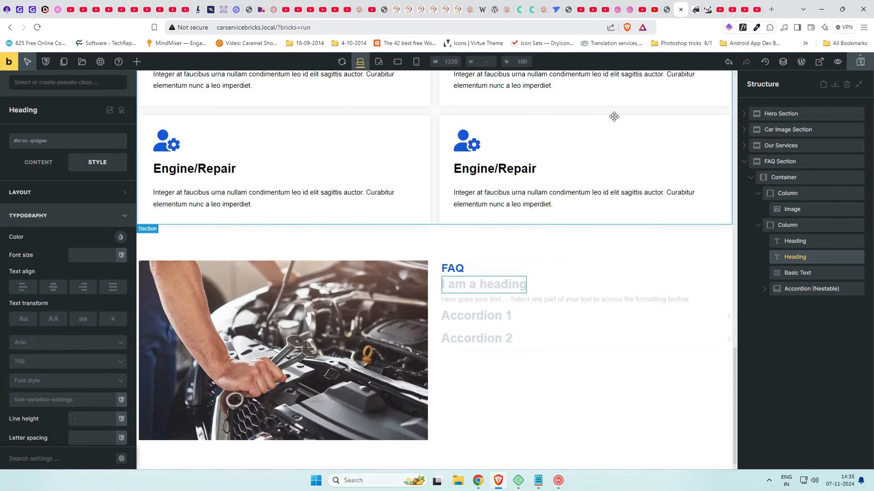
pyautogui.click(666, 9)
pyautogui.moveTo(444, 165); pyautogui.dragTo(562, 177)
pyautogui.hotkey('ctrl', 'c')
pyautogui.click(683, 10)
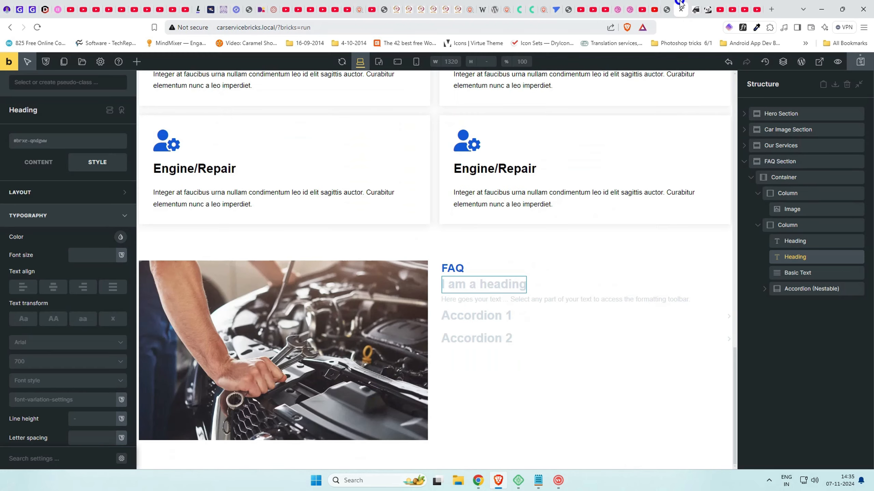
pyautogui.click(38, 162)
pyautogui.click(61, 190)
pyautogui.hotkey('ctrl', 'a')
pyautogui.hotkey('ctrl', 'v')
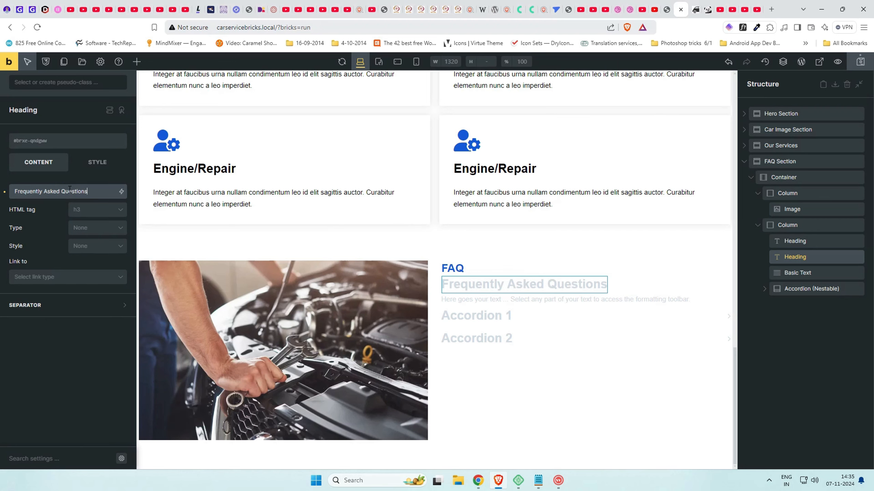
# Color the Frequently Asked Questions heading with the black of the Car Service Palette
pyautogui.click(109, 165)
pyautogui.click(121, 238)
pyautogui.click(49, 258)
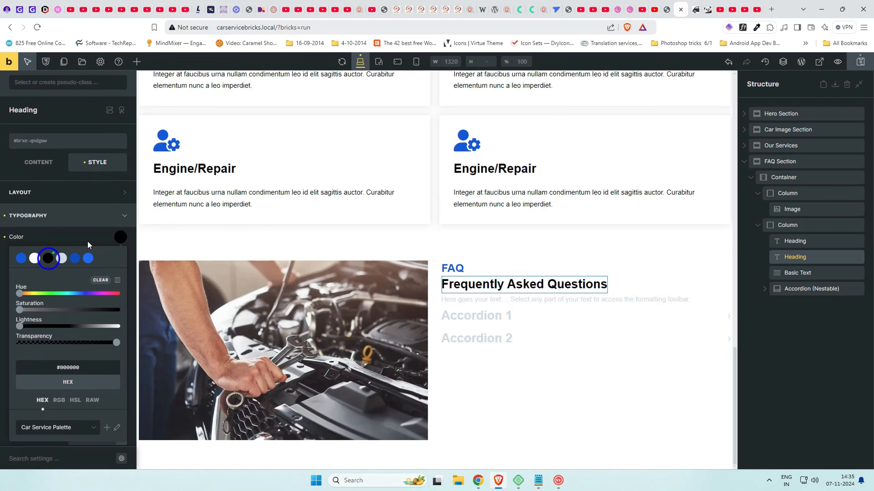
pyautogui.click(97, 234)
# Replace the Basic Text placeholder with the "Integer at faucibus urna" paragraph copied from the reference site's FAQ section
pyautogui.click(590, 300)
pyautogui.click(60, 163)
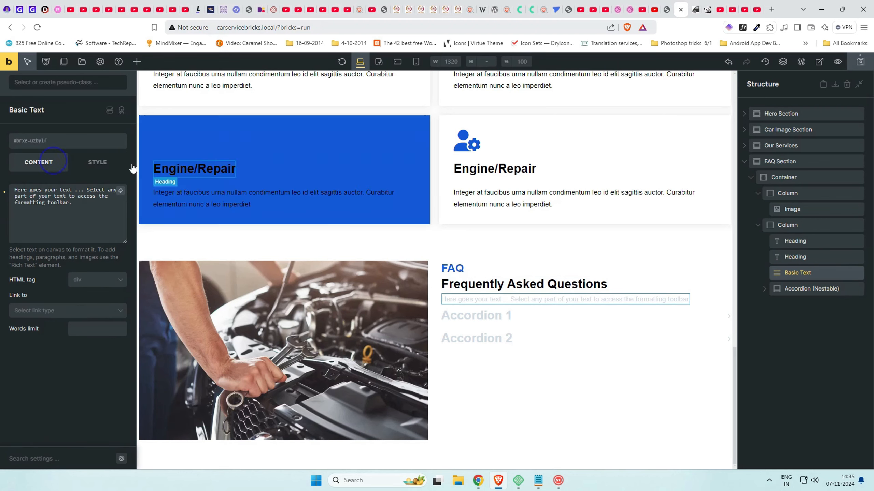
pyautogui.click(668, 9)
pyautogui.moveTo(447, 211); pyautogui.dragTo(657, 225)
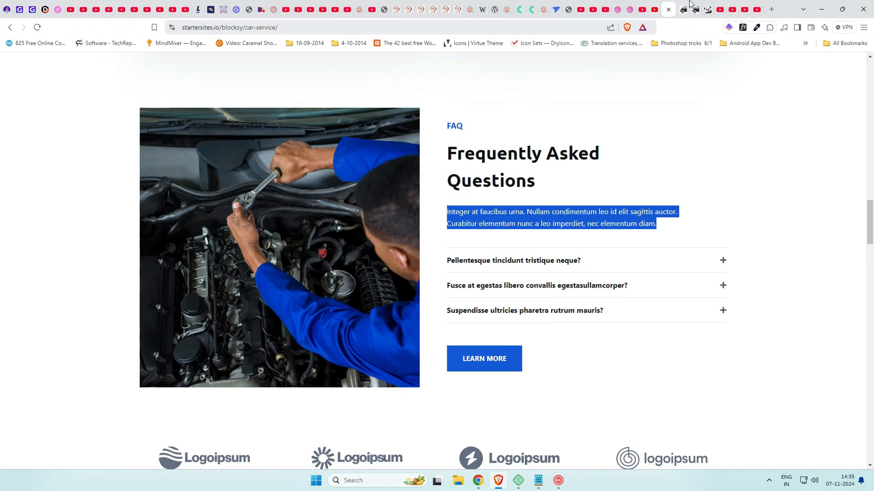
pyautogui.hotkey('ctrl', 'c')
pyautogui.click(684, 9)
pyautogui.click(67, 218)
pyautogui.hotkey('ctrl', 'a')
pyautogui.hotkey('ctrl', 'v')
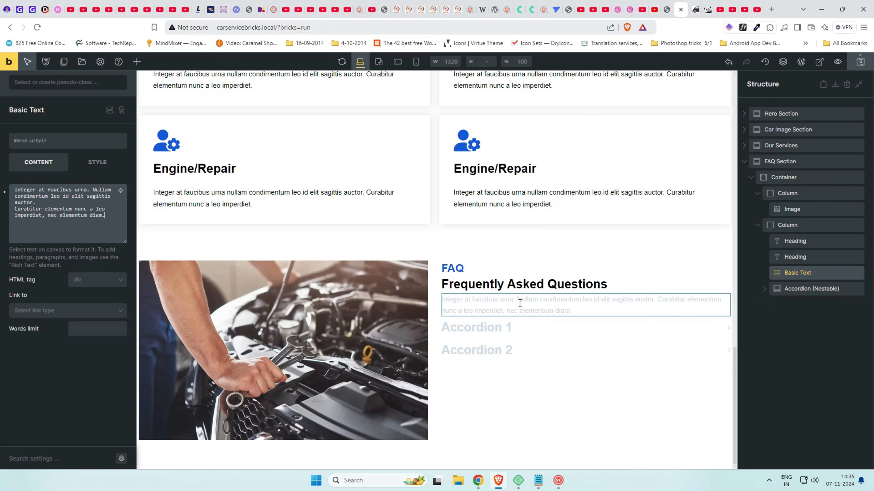
# Set the FAQ paragraph's text color to grey #808080 and save that color to the Car Service Palette
pyautogui.click(97, 162)
pyautogui.click(120, 237)
pyautogui.click(61, 259)
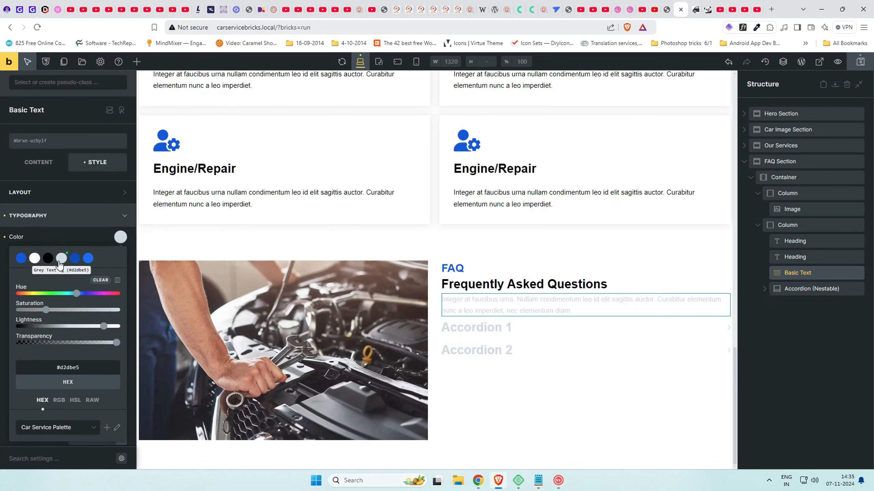
pyautogui.click(48, 258)
pyautogui.moveTo(27, 327); pyautogui.dragTo(69, 329)
pyautogui.click(78, 280)
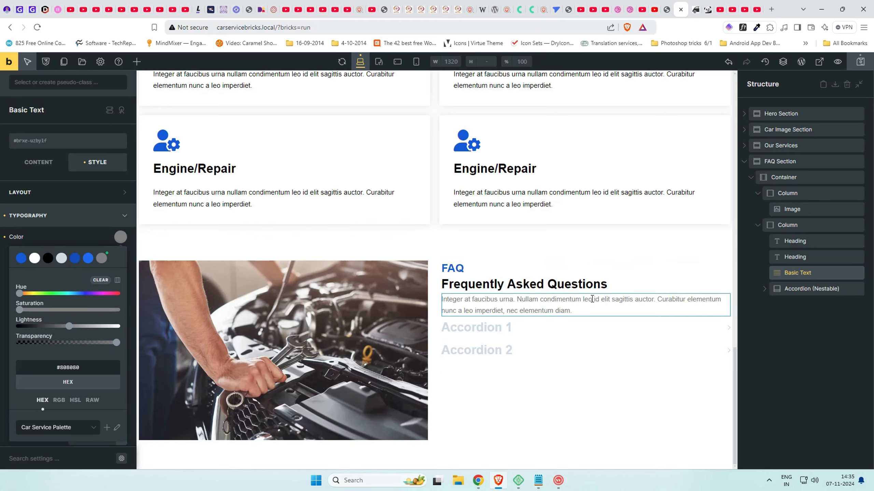
# Set the FAQ heading's top and bottom padding to 2rem, checking the spacing against the reference site
pyautogui.click(668, 9)
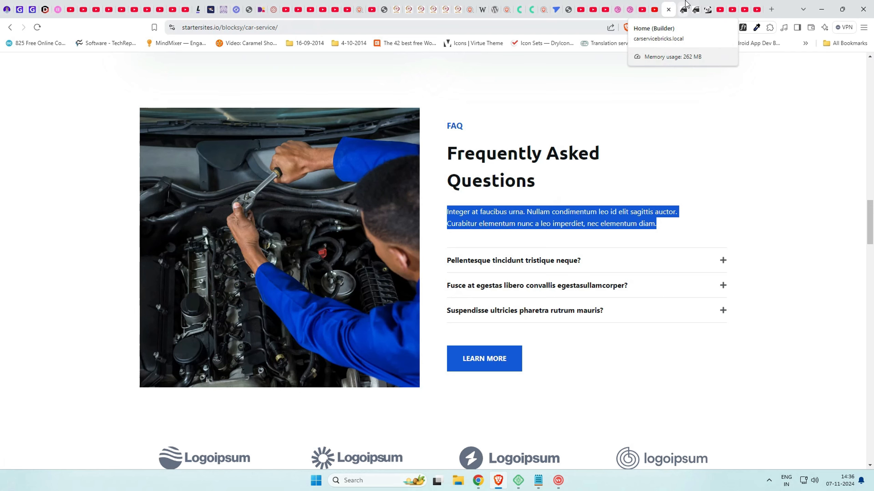
pyautogui.click(685, 6)
pyautogui.click(794, 241)
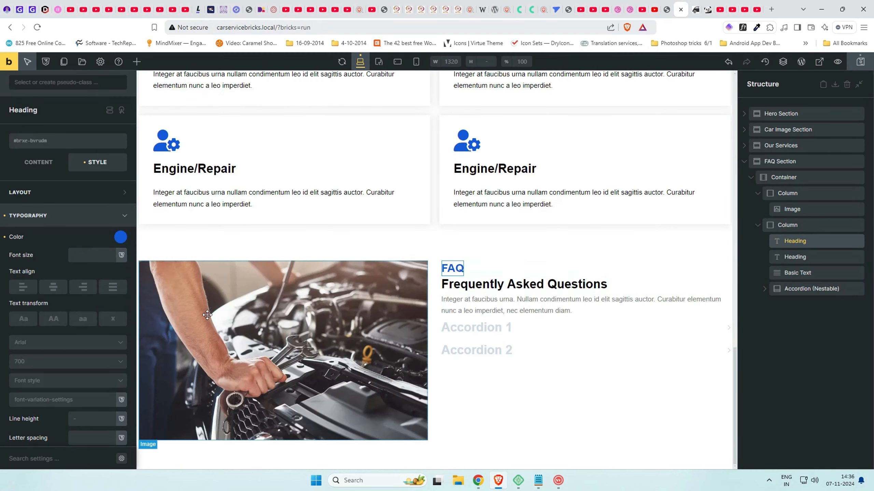
pyautogui.click(56, 196)
pyautogui.click(67, 320)
pyautogui.write('2rem')
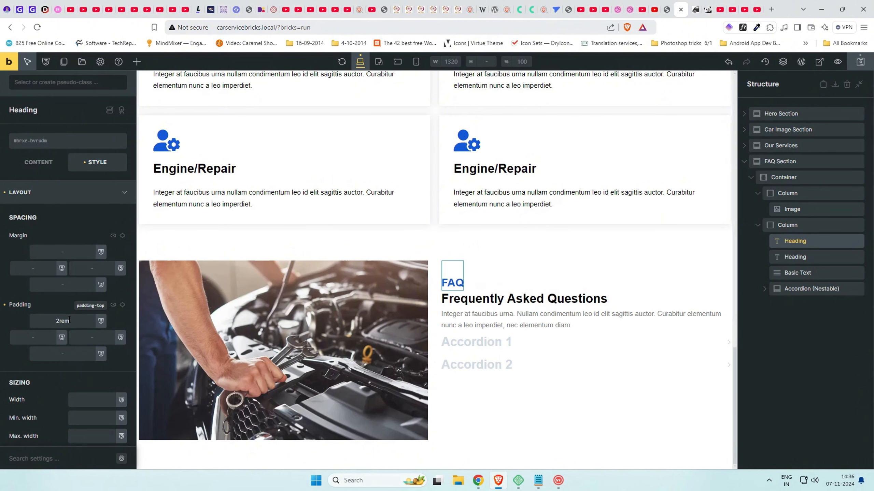
pyautogui.click(668, 4)
pyautogui.click(682, 6)
pyautogui.click(63, 355)
pyautogui.write('2rem')
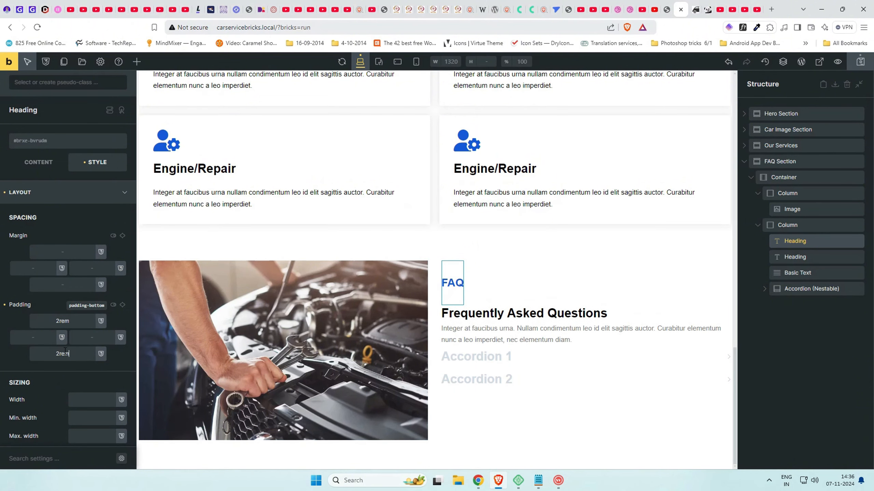
# Set the FAQ heading's font size to 1.3rem and its top and bottom padding to 1.5rem
pyautogui.click(90, 197)
pyautogui.click(84, 216)
pyautogui.click(75, 255)
pyautogui.write('2rem')
pyautogui.click(75, 255)
pyautogui.press('BackSpace')
pyautogui.write('1')
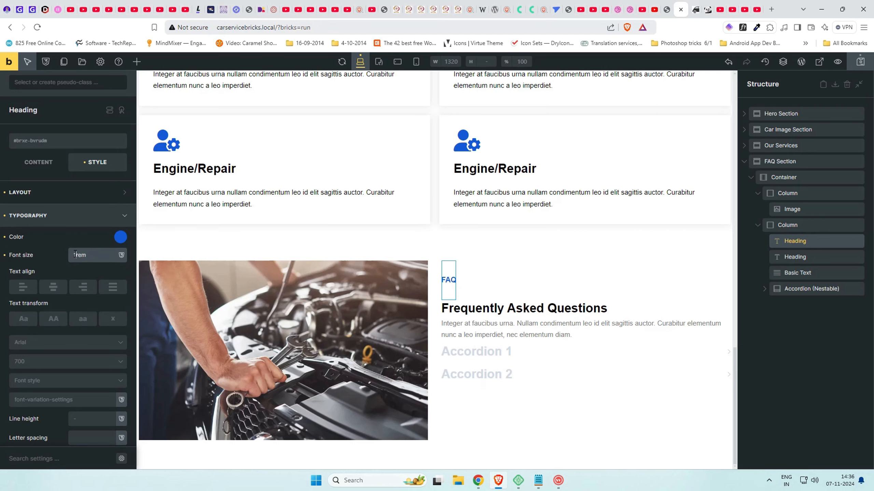
pyautogui.write('.3')
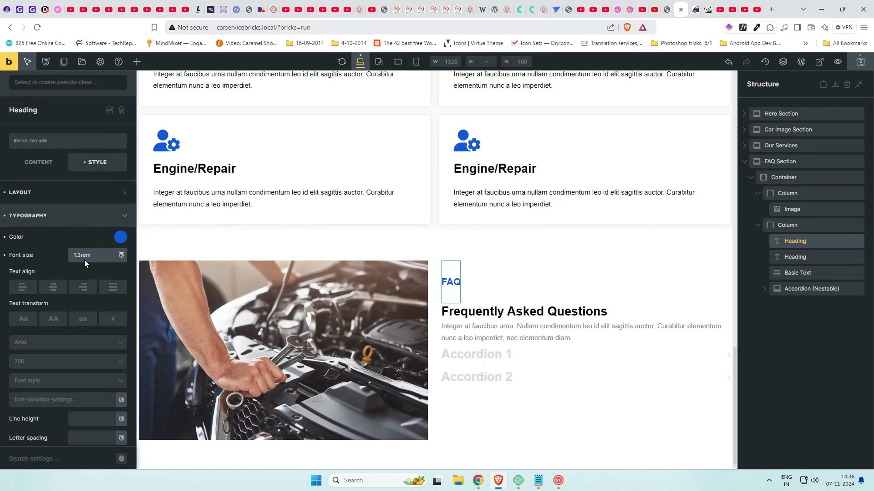
pyautogui.click(74, 193)
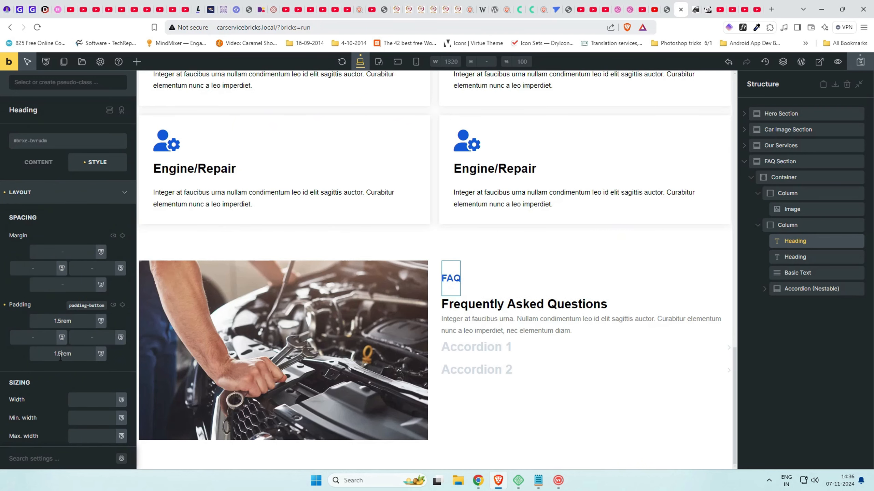
# Give both the Frequently Asked Questions heading and the paragraph below it a bottom margin of 1.5rem
pyautogui.click(521, 306)
pyautogui.click(65, 285)
pyautogui.write('1.5')
pyautogui.click(523, 336)
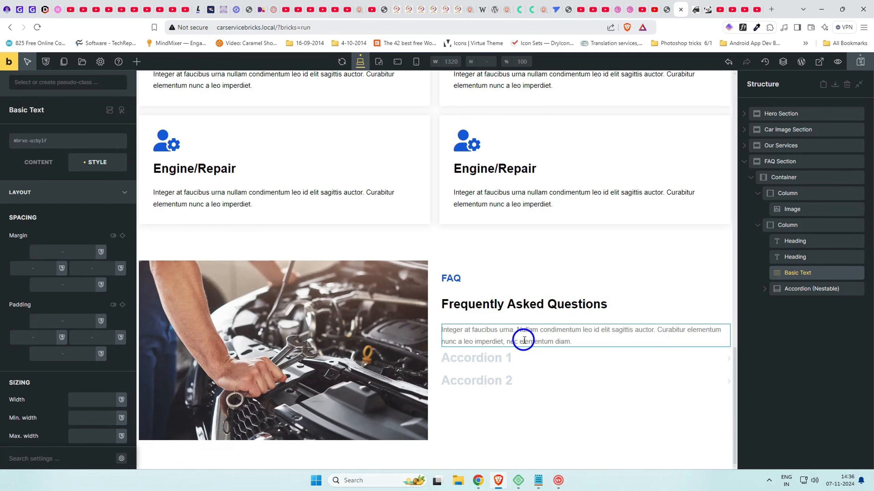
pyautogui.click(66, 285)
pyautogui.write('1.5rem')
# Set the Frequently Asked Questions heading's font size to 2.5rem
pyautogui.doubleClick(563, 303)
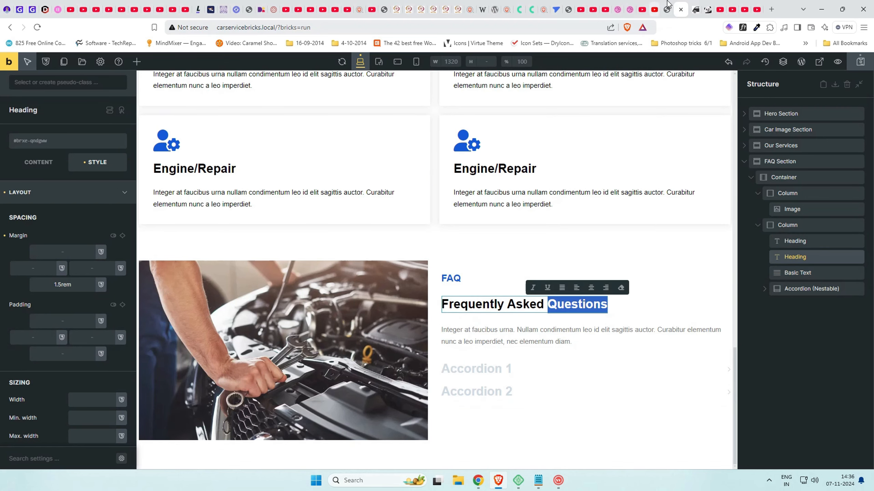
pyautogui.click(41, 164)
pyautogui.click(97, 163)
pyautogui.click(92, 217)
pyautogui.click(104, 256)
pyautogui.write('2rem')
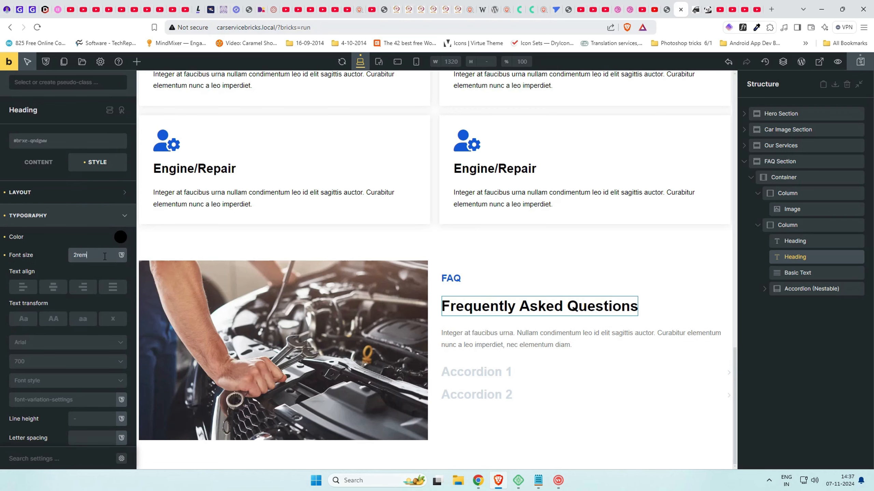
pyautogui.press('BackSpace')
pyautogui.write('3')
pyautogui.press('BackSpace')
pyautogui.write('2.5')
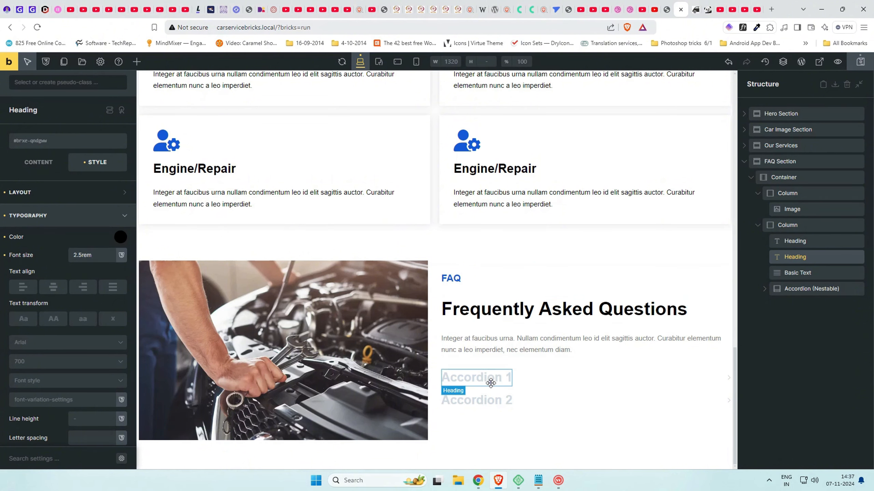
# Expand the Accordion (Nestable) in the structure tree and duplicate its second item to get three items
pyautogui.click(481, 377)
pyautogui.click(791, 289)
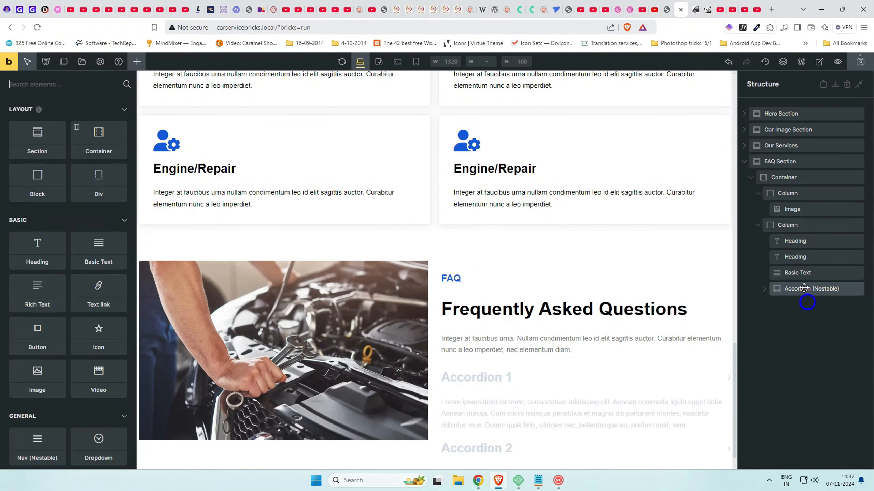
pyautogui.click(764, 289)
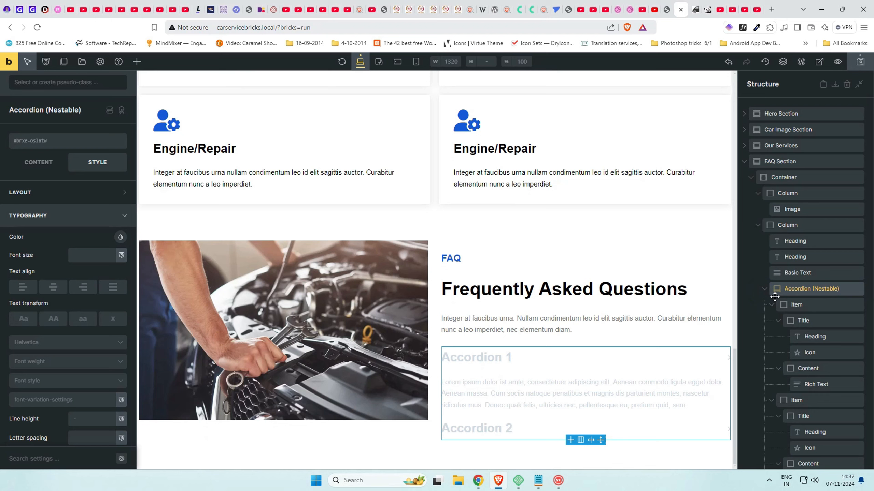
pyautogui.click(810, 305)
pyautogui.click(43, 171)
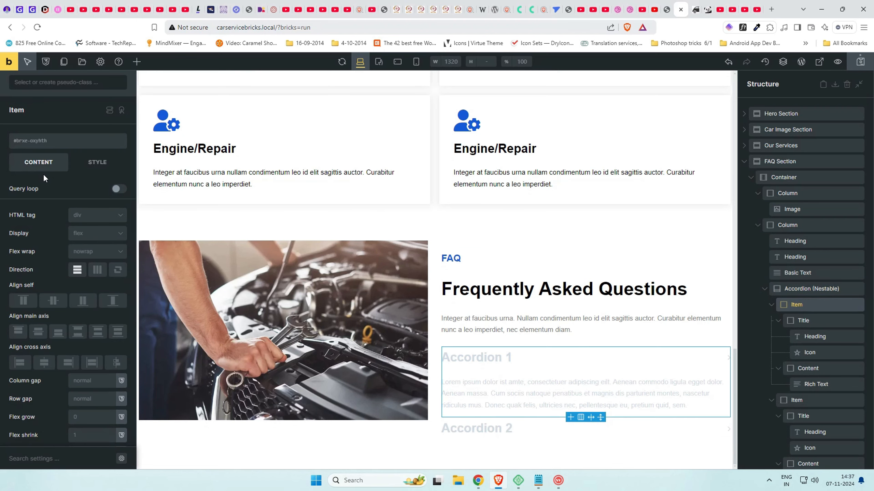
pyautogui.click(810, 290)
pyautogui.click(123, 208)
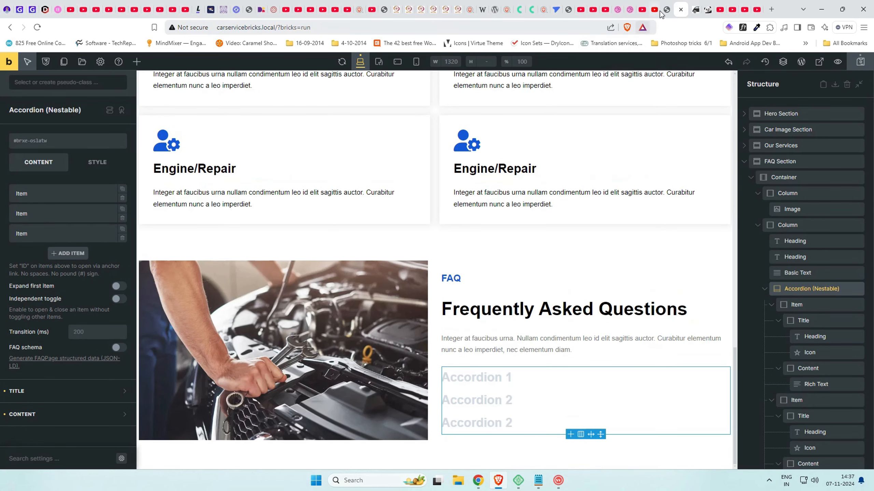
# Examine the accordion questions on the reference site, highlighting the text of the first one
pyautogui.click(670, 6)
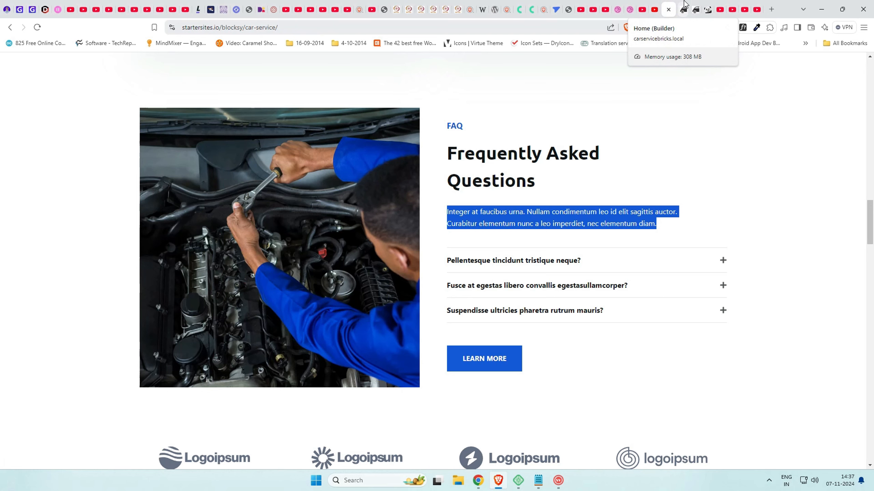
pyautogui.click(684, 5)
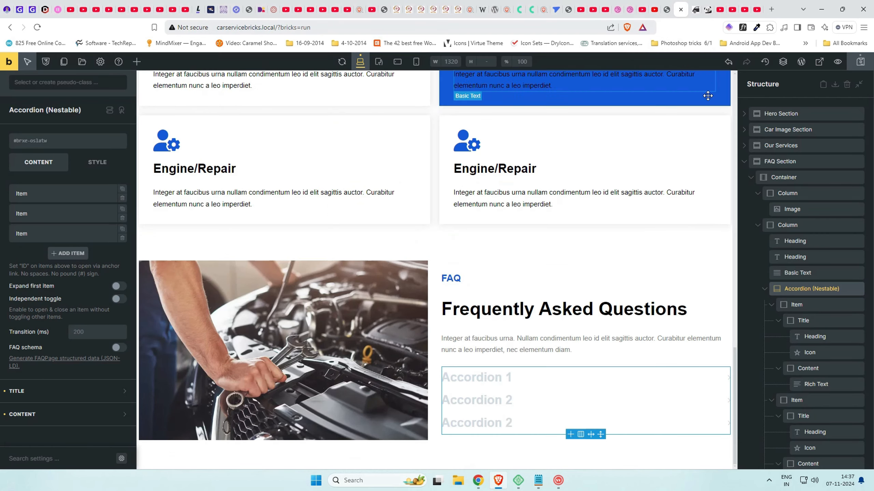
pyautogui.click(668, 5)
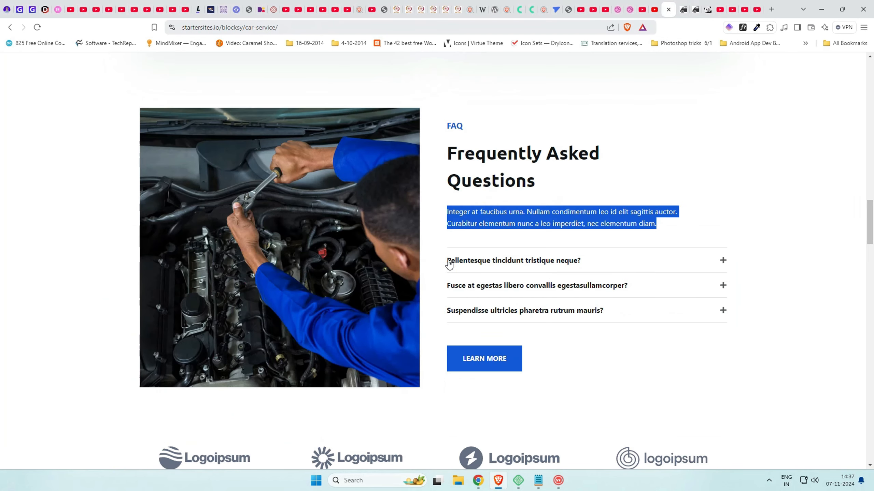
pyautogui.moveTo(449, 264); pyautogui.dragTo(560, 260)
pyautogui.click(684, 5)
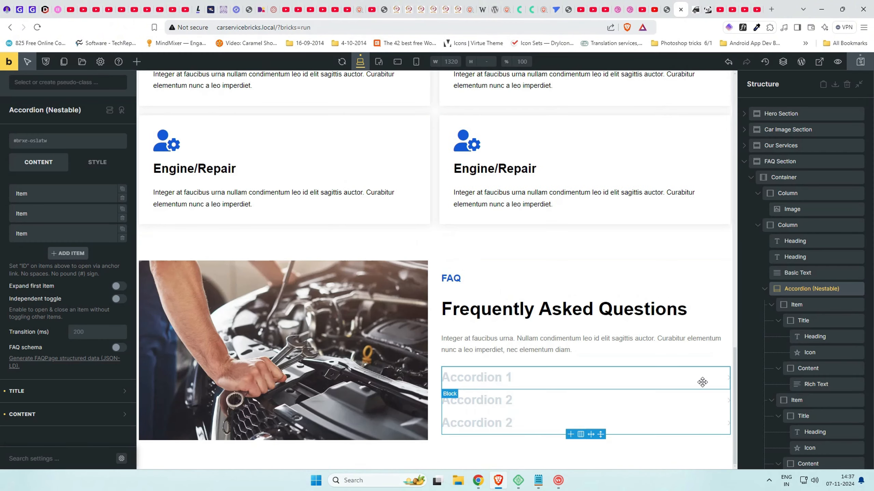
# Expand the first accordion item and color the accordion's content text with the palette's black
pyautogui.click(658, 380)
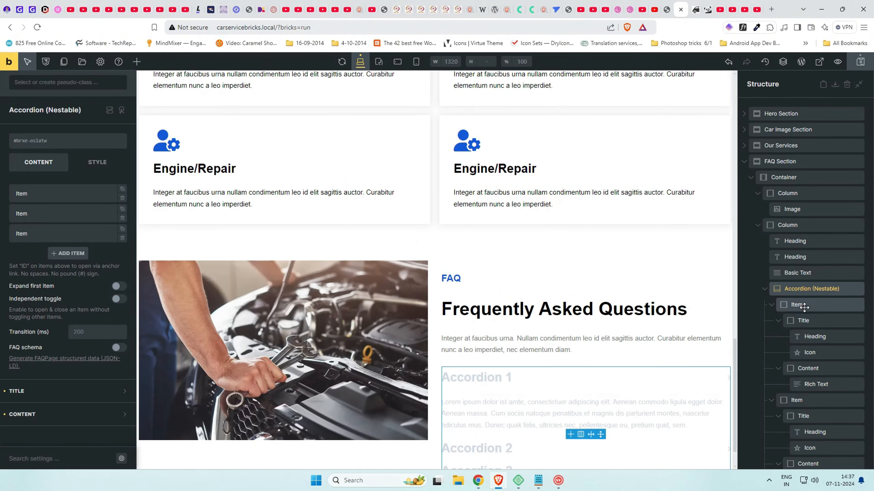
pyautogui.click(103, 414)
pyautogui.scroll(-5, 107, 409)
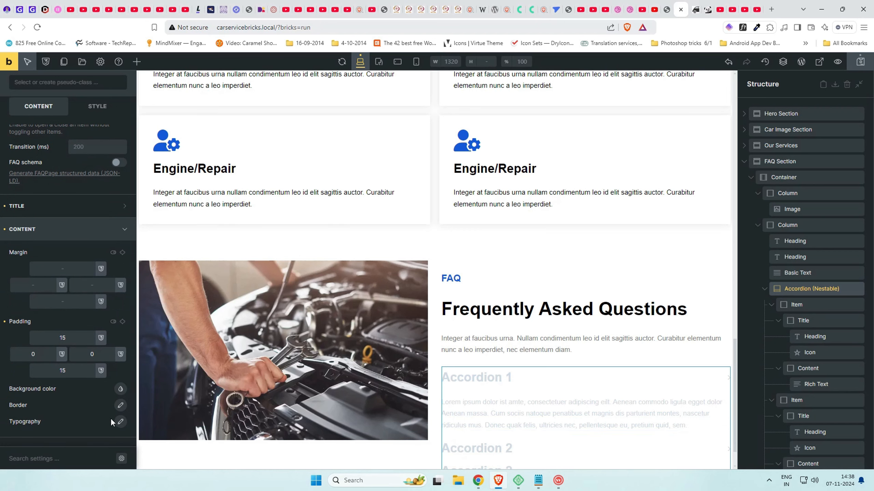
pyautogui.click(119, 420)
pyautogui.scroll(-5, 117, 419)
pyautogui.click(111, 265)
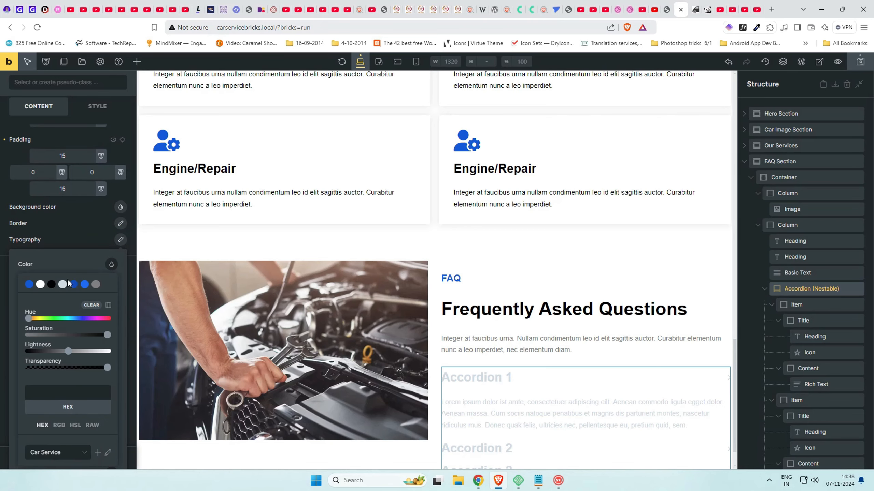
pyautogui.click(51, 285)
pyautogui.click(84, 242)
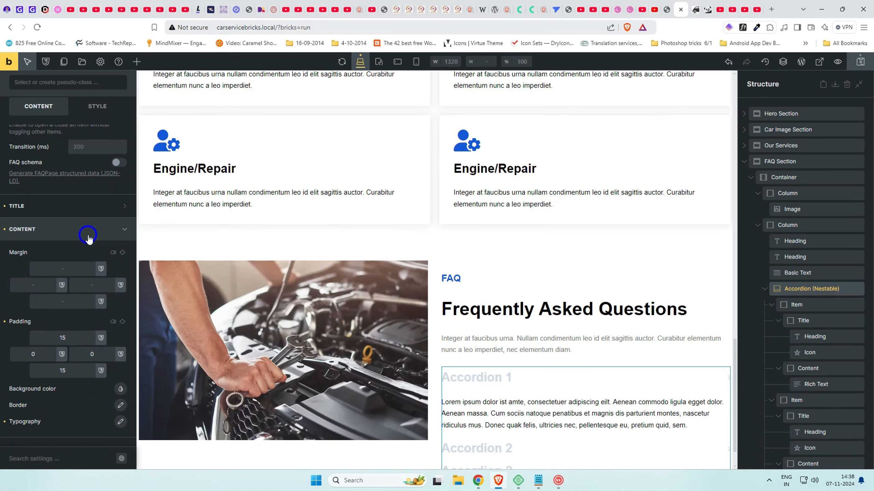
# Color the accordion's item titles with the palette's black
pyautogui.click(93, 209)
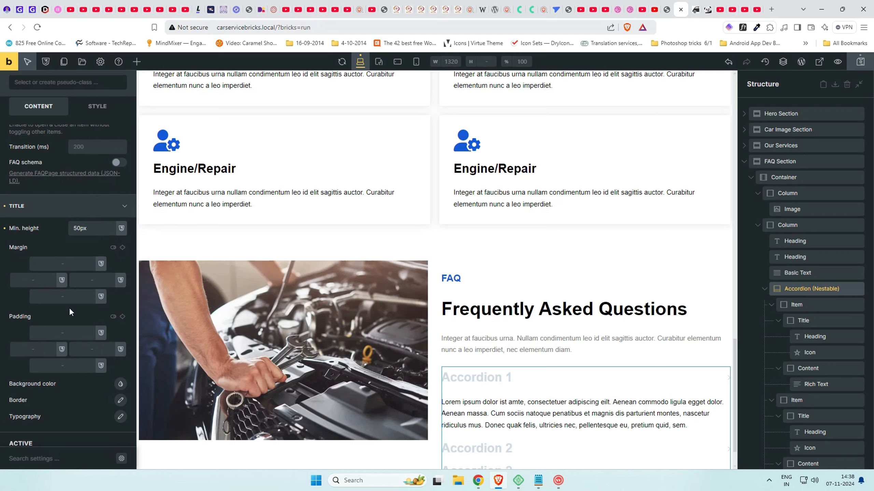
pyautogui.click(121, 416)
pyautogui.click(112, 441)
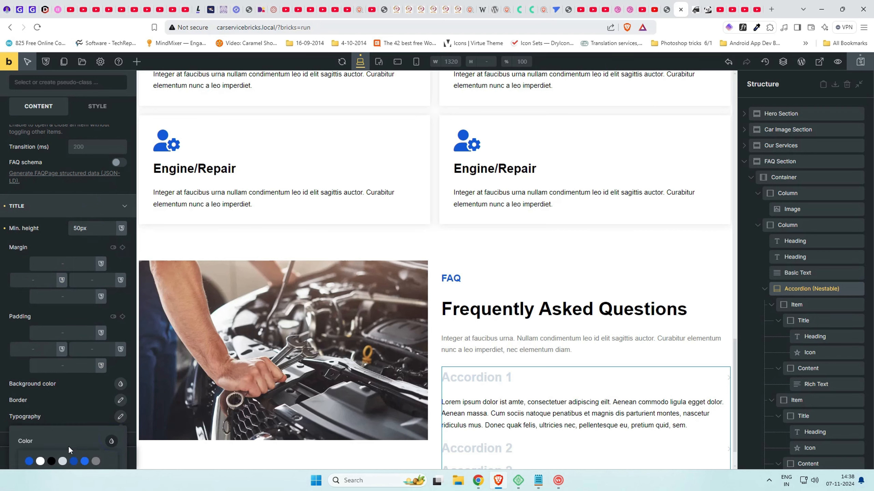
pyautogui.click(54, 462)
pyautogui.click(67, 394)
pyautogui.scroll(-3, 74, 394)
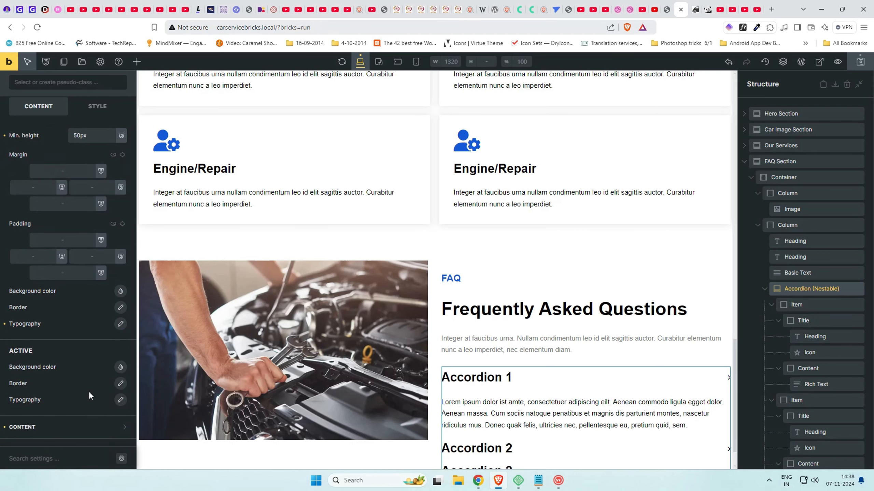
# Compare with the reference site's accordion and color the accordion's content text with the palette's gray (#808080)
pyautogui.click(667, 9)
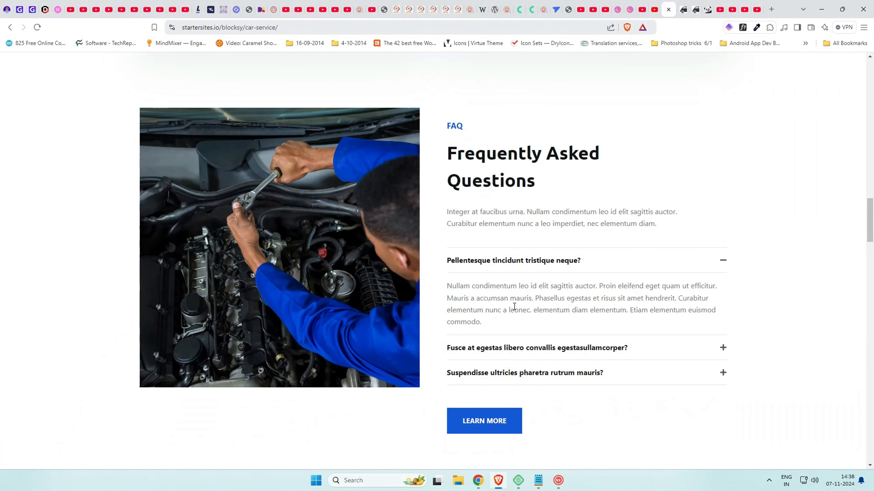
pyautogui.click(682, 9)
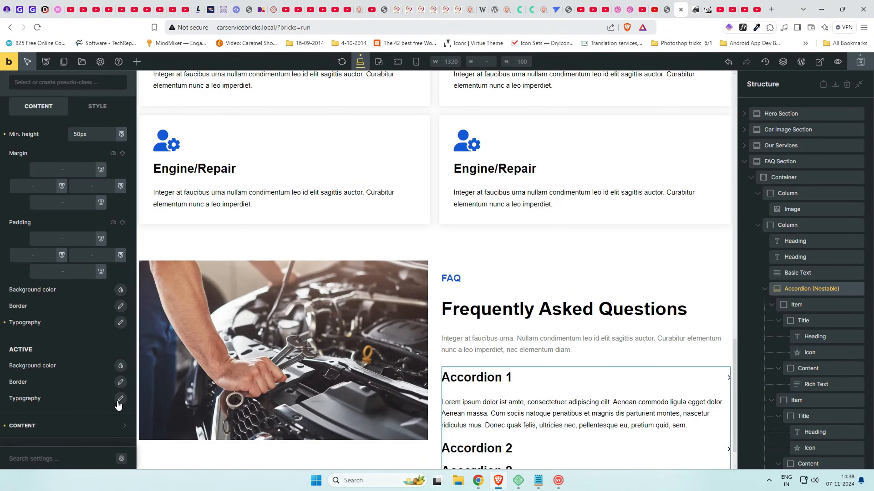
pyautogui.click(118, 423)
pyautogui.scroll(-5, 117, 431)
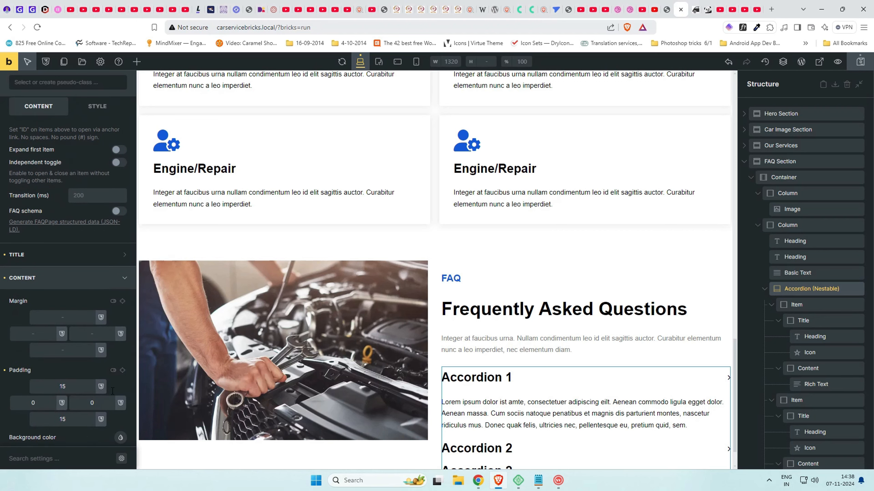
pyautogui.scroll(-2, 117, 449)
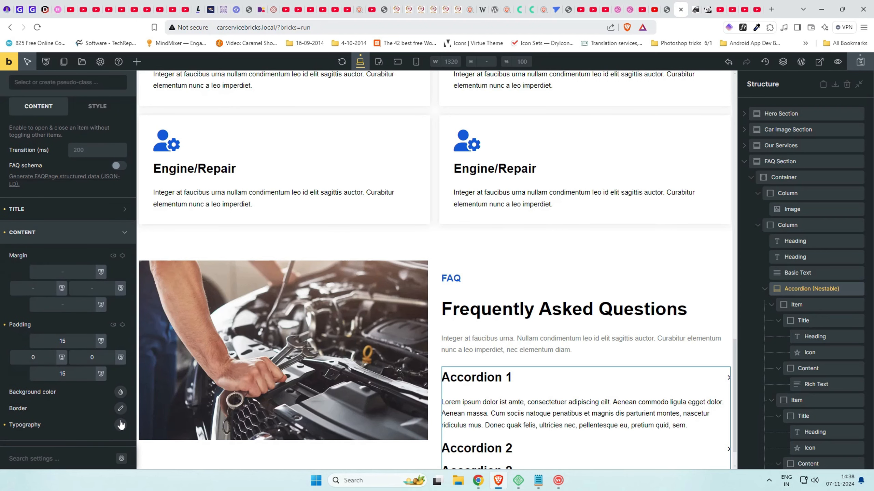
pyautogui.click(121, 424)
pyautogui.scroll(-4, 100, 428)
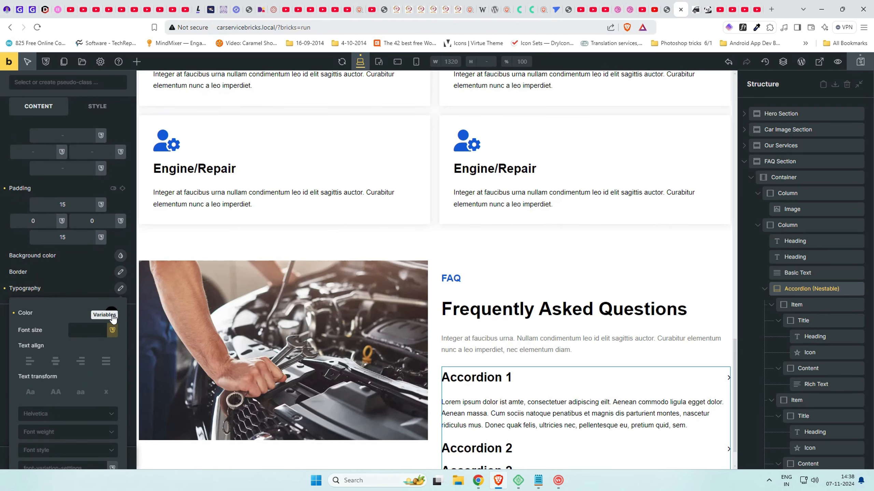
pyautogui.click(111, 314)
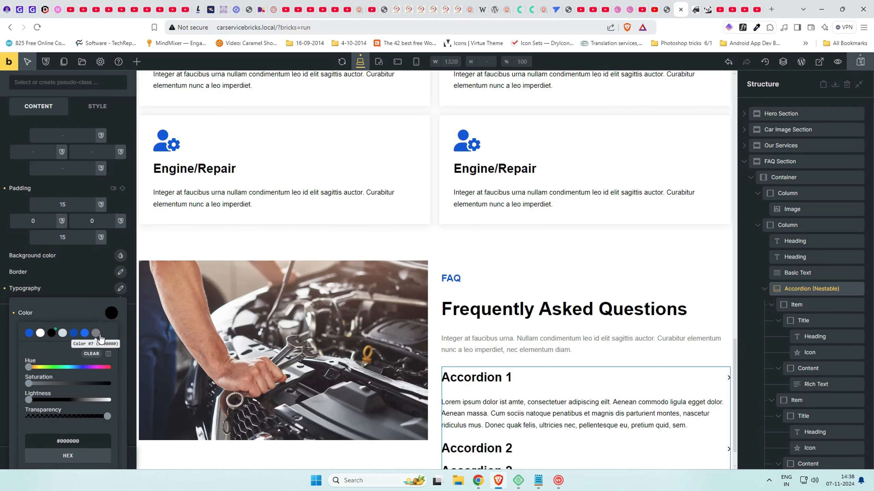
pyautogui.click(96, 333)
# Change the first accordion item's heading text to "Pellentesque tincidunt tristique neque?" and its HTML tag to h5
pyautogui.click(803, 320)
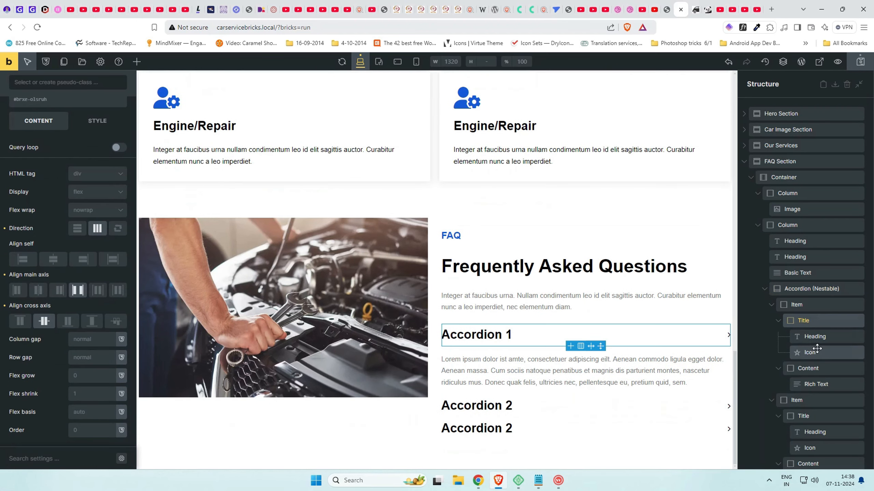
pyautogui.click(814, 336)
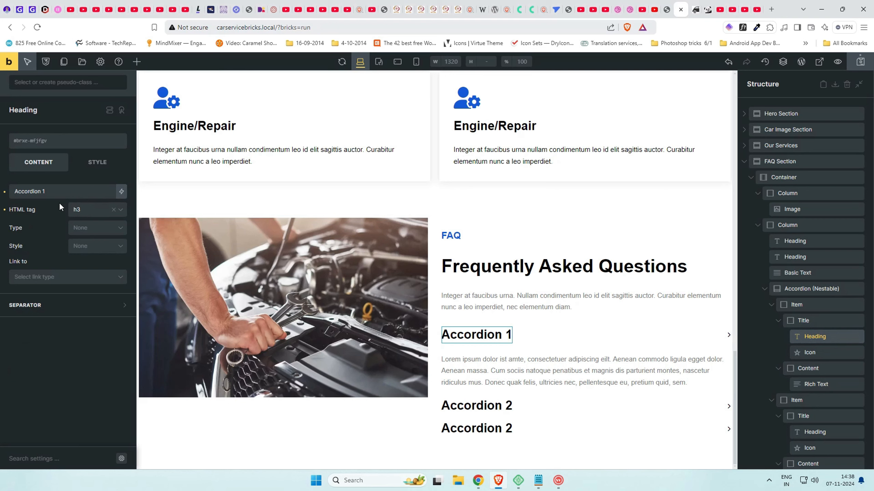
pyautogui.moveTo(61, 192); pyautogui.dragTo(2, 198)
pyautogui.write('Pellentesque tincidunt tristique neque?')
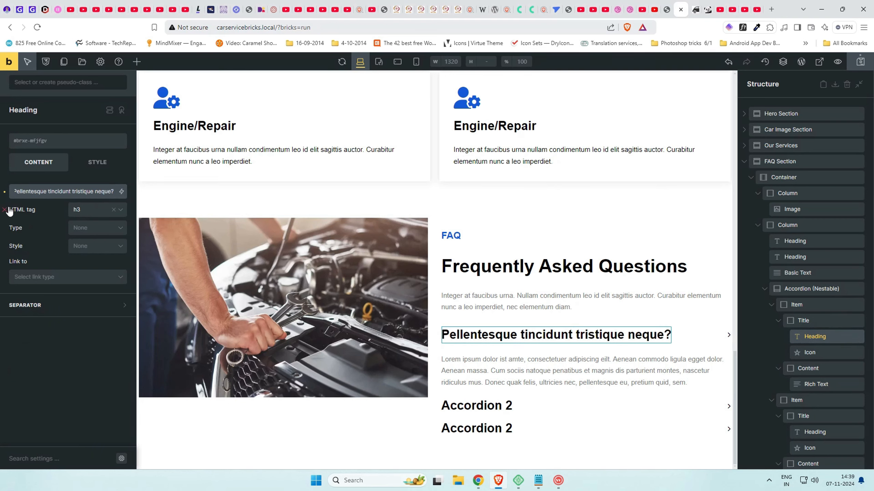
pyautogui.click(83, 209)
pyautogui.click(93, 263)
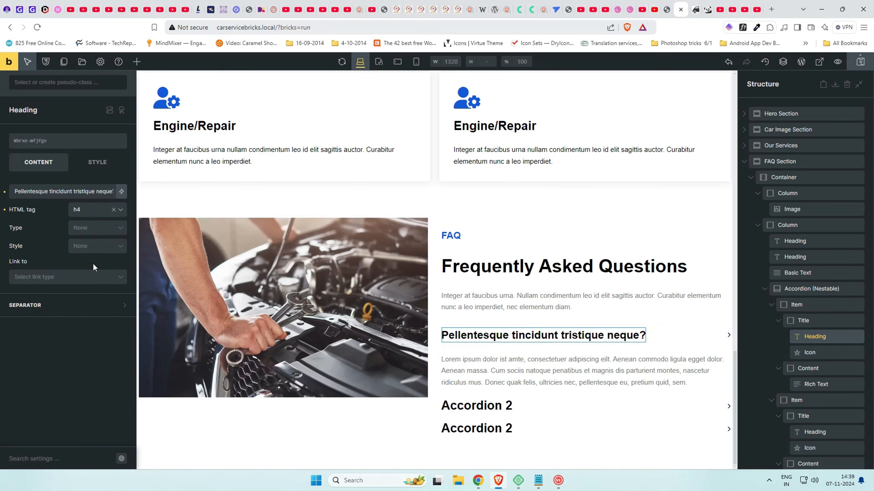
pyautogui.click(97, 206)
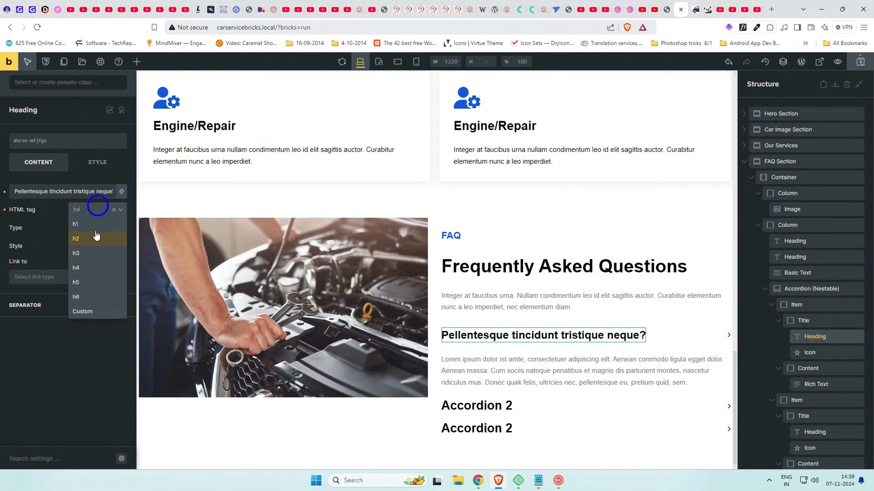
pyautogui.click(98, 284)
# Replace the first accordion item's icon with the plus icon from the Themify library
pyautogui.click(812, 353)
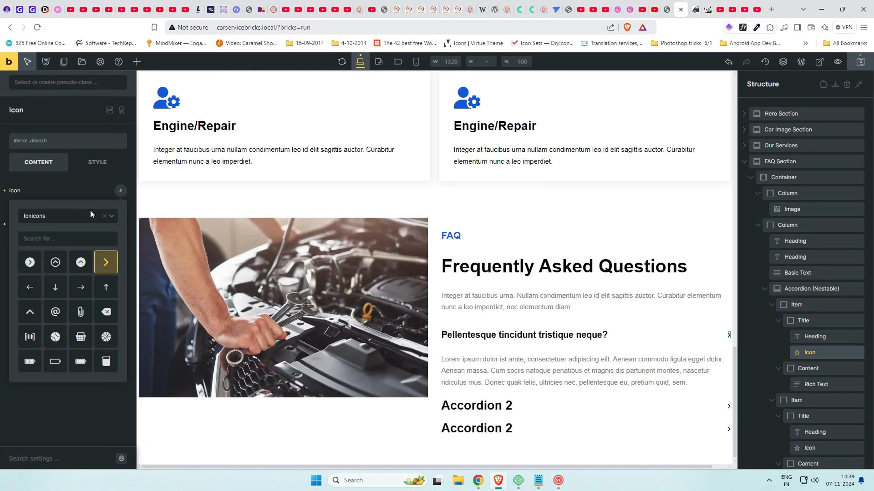
pyautogui.click(67, 240)
pyautogui.write('plus')
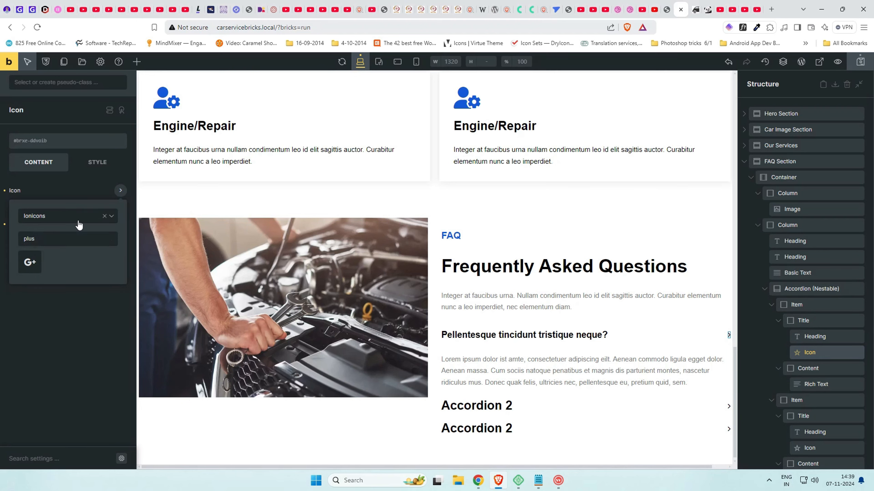
pyautogui.click(76, 217)
pyautogui.click(58, 289)
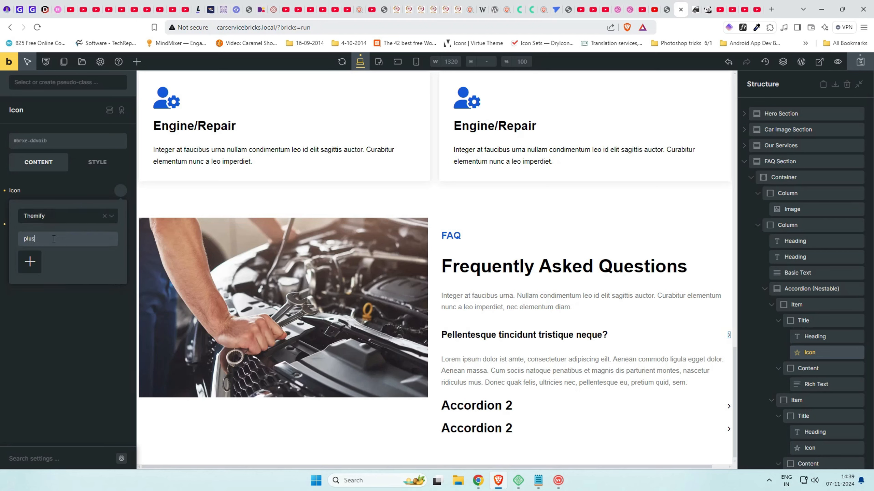
pyautogui.click(35, 268)
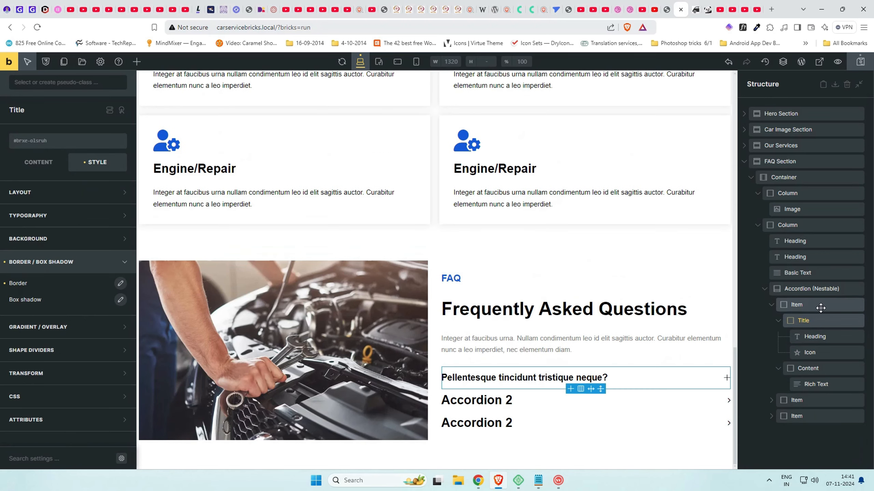
# Give the first accordion item a solid border in the palette's gray, 1rem wide at its top and bottom edges
pyautogui.click(820, 306)
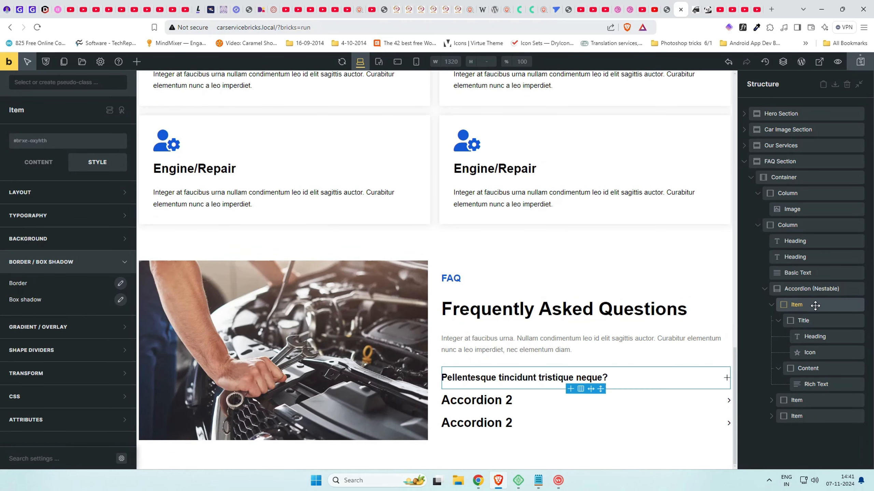
pyautogui.click(121, 283)
pyautogui.scroll(-1, 103, 385)
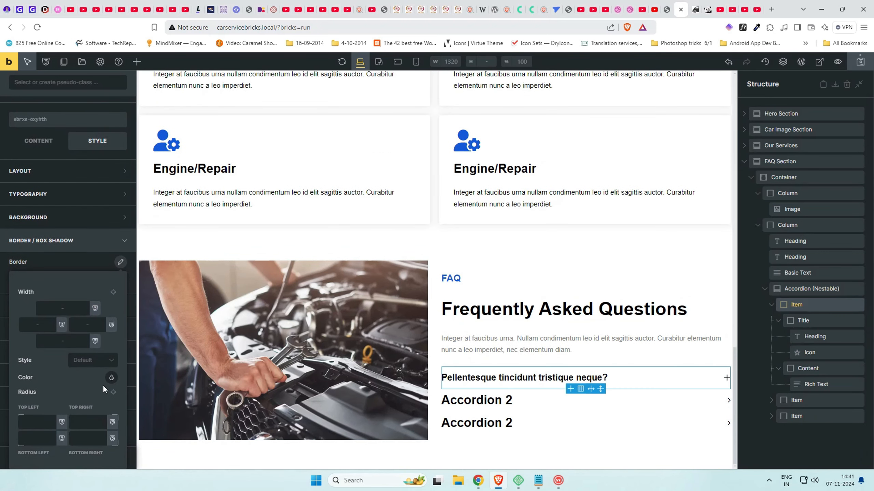
pyautogui.click(112, 378)
pyautogui.click(96, 398)
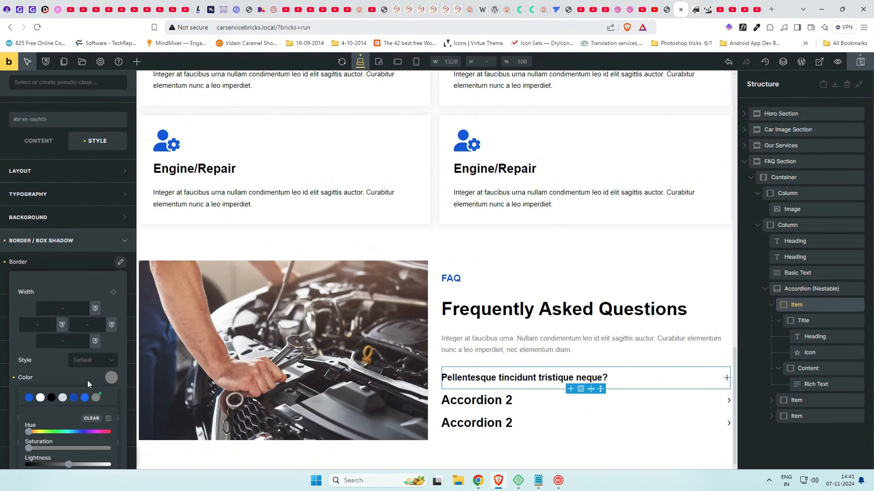
pyautogui.click(62, 325)
pyautogui.click(73, 310)
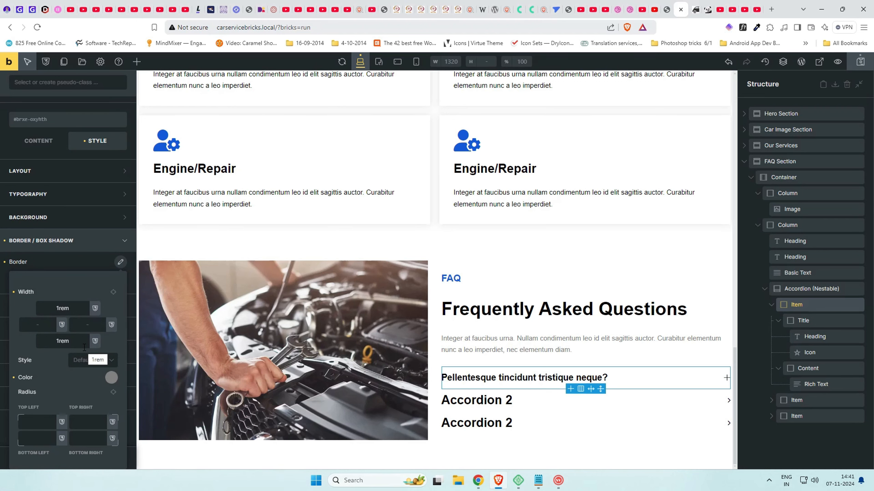
pyautogui.click(91, 360)
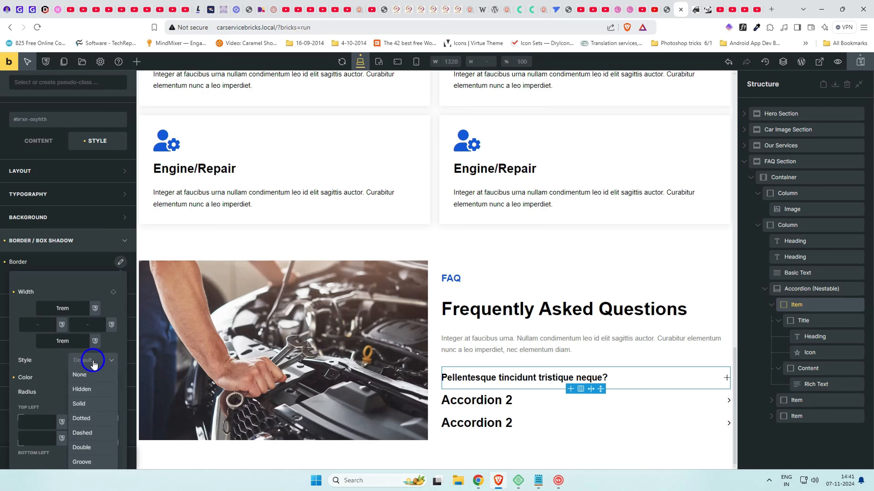
pyautogui.click(96, 405)
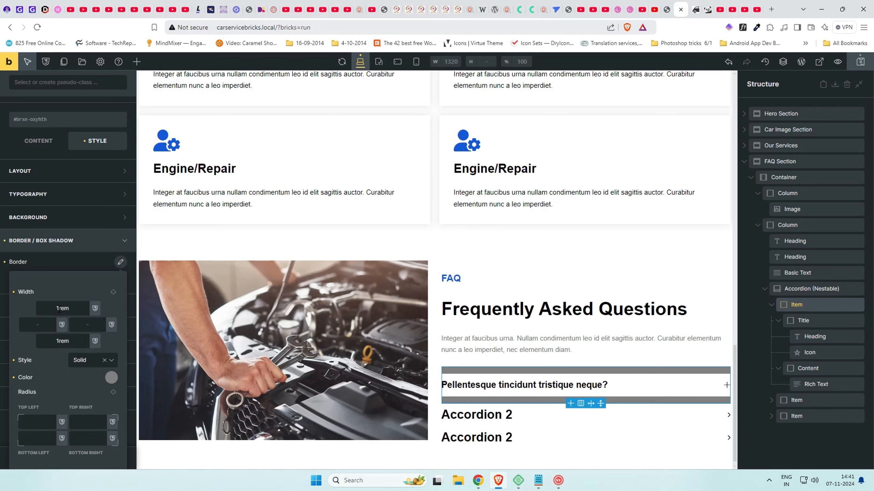
# Reduce the accordion item's top and bottom border widths to .1rem and save the page
pyautogui.write('.1')
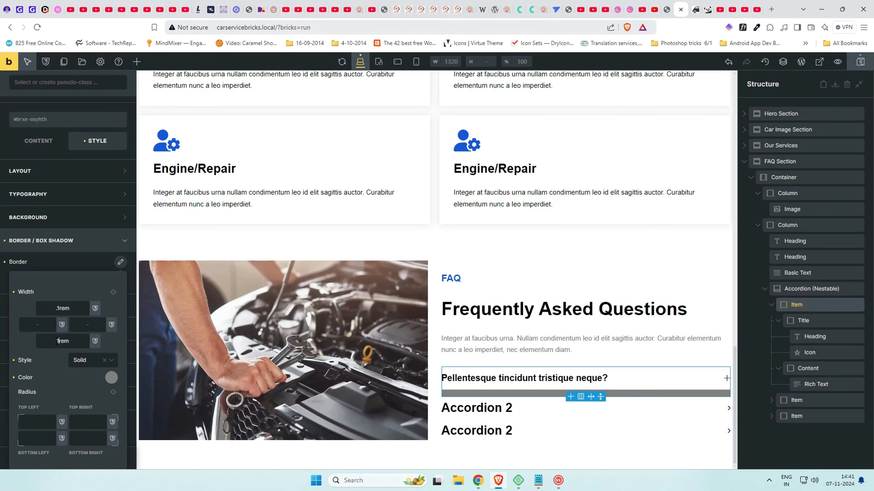
pyautogui.write('.')
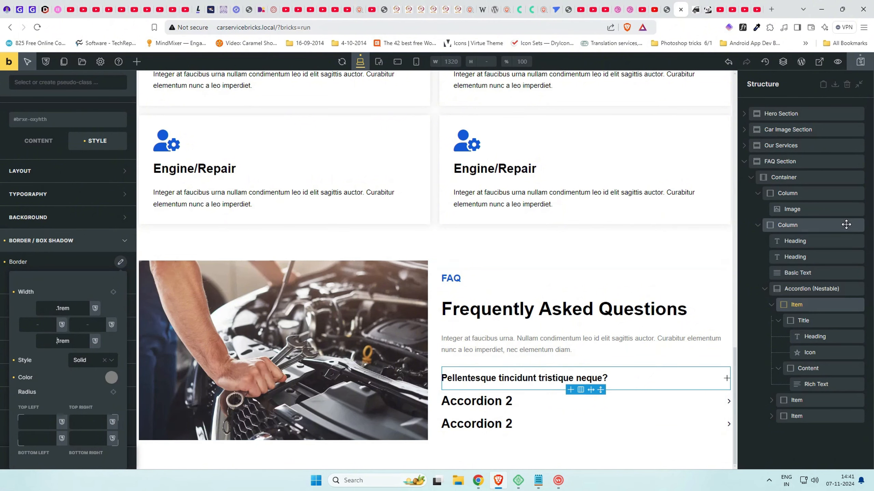
pyautogui.click(865, 68)
# Check the FAQ accordion's borders and plus icon in the page preview, then return to the builder
pyautogui.click(694, 9)
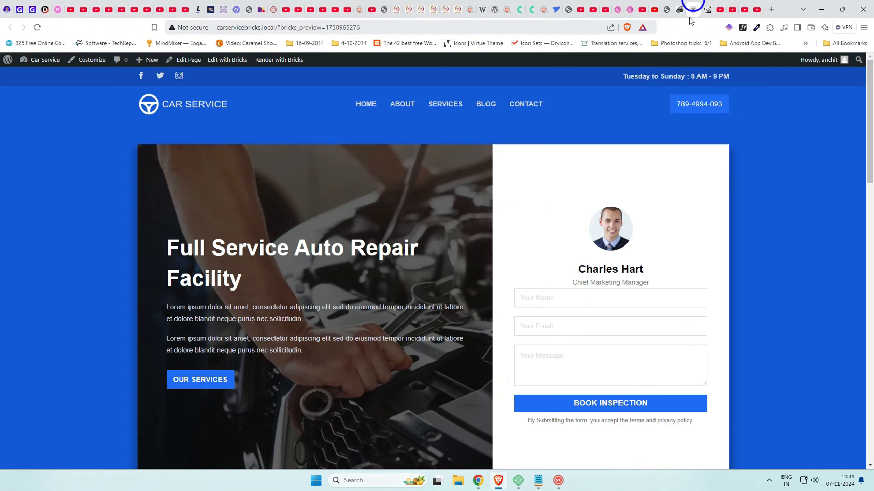
pyautogui.scroll(-6, 652, 235)
pyautogui.scroll(-15, 650, 232)
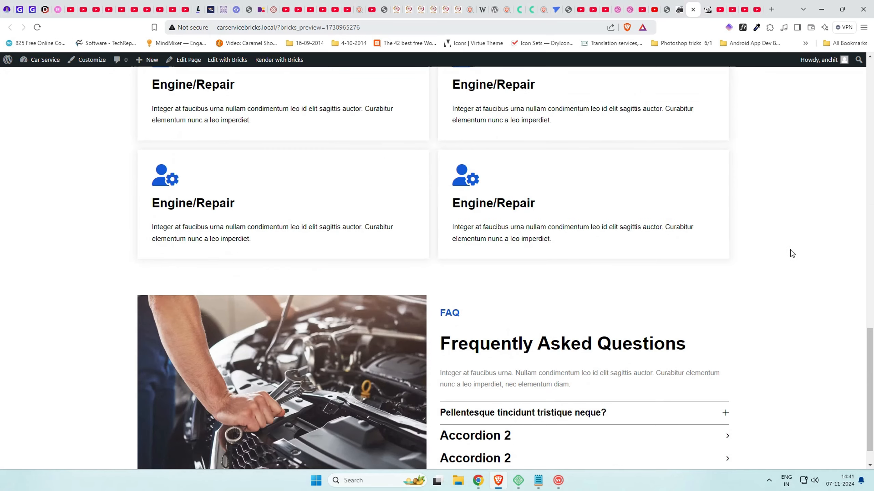
pyautogui.scroll(-1, 783, 285)
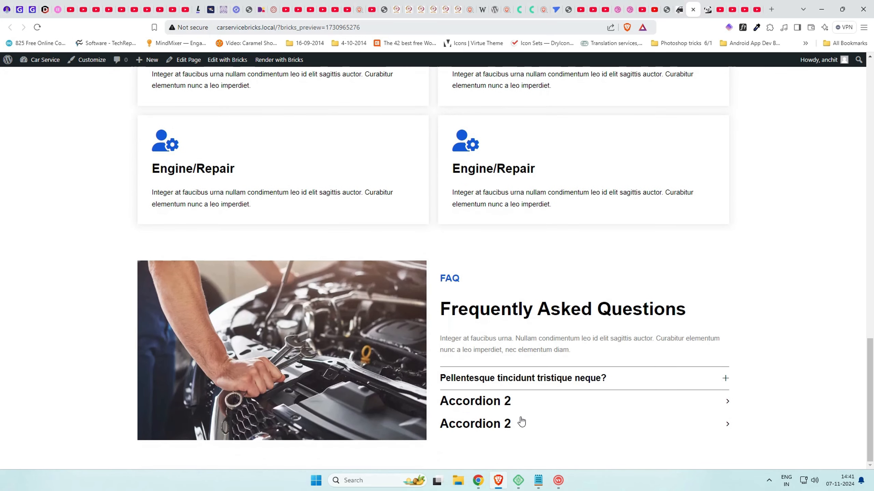
pyautogui.click(680, 9)
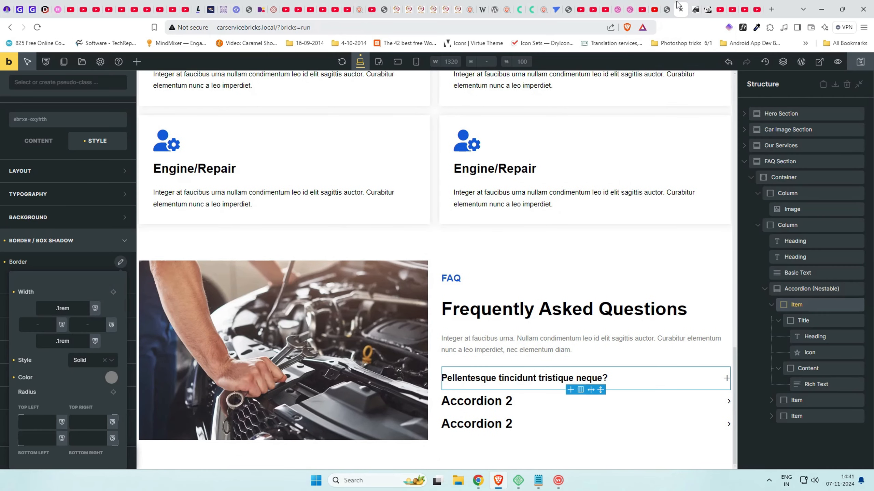
# Collapse the first accordion item in the structure tree and delete the two unstyled "Accordion 2" items
pyautogui.click(772, 304)
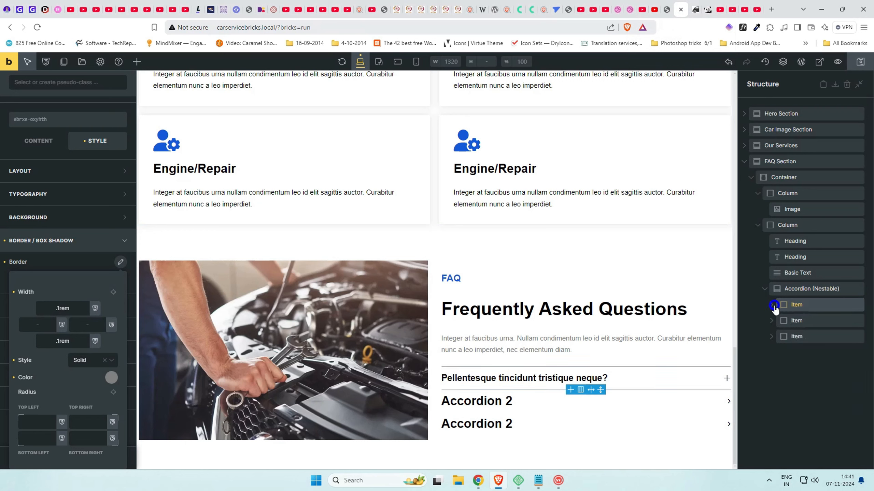
pyautogui.rightClick(812, 325)
pyautogui.click(798, 375)
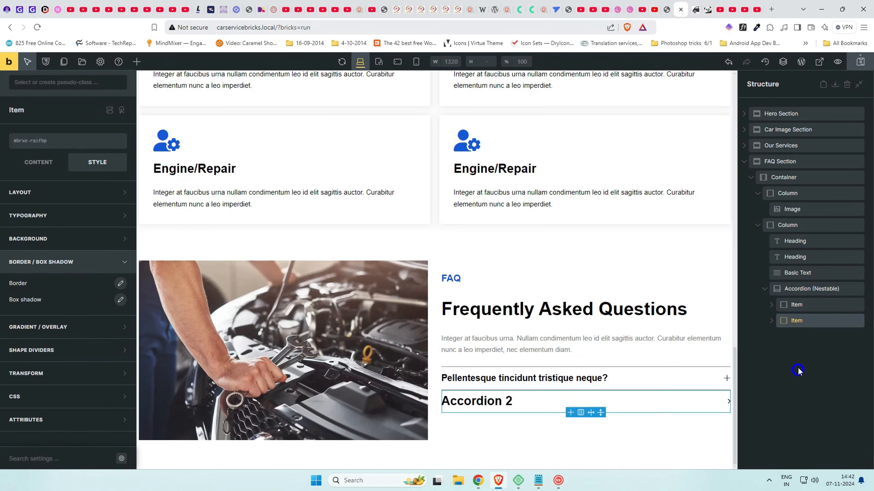
pyautogui.rightClick(815, 326)
pyautogui.click(795, 378)
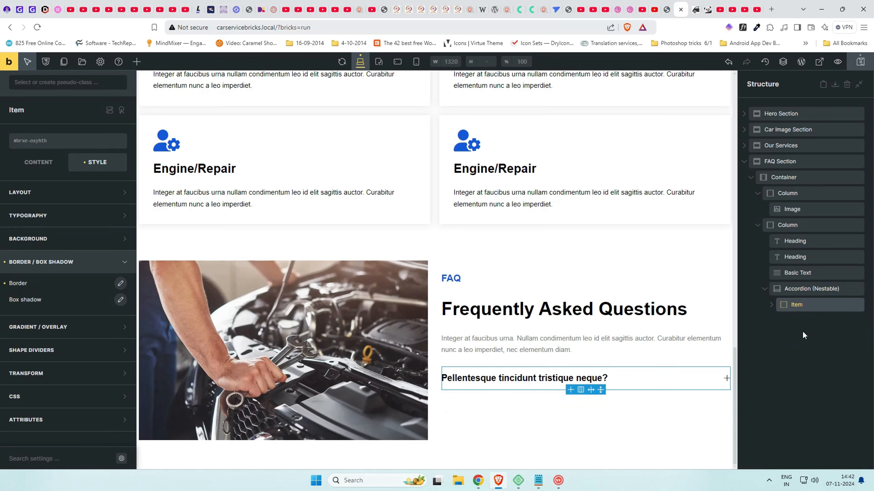
# Duplicate the remaining styled accordion item and select the parent Accordion (Nestable)
pyautogui.click(804, 289)
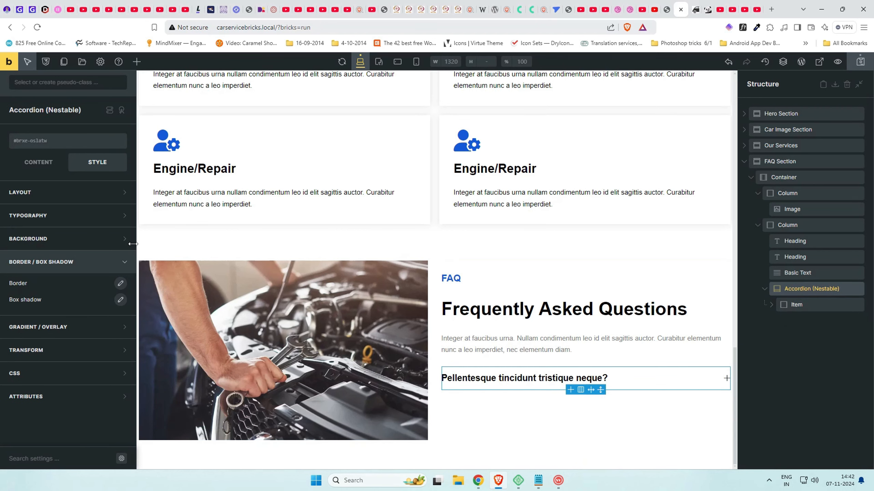
pyautogui.click(48, 166)
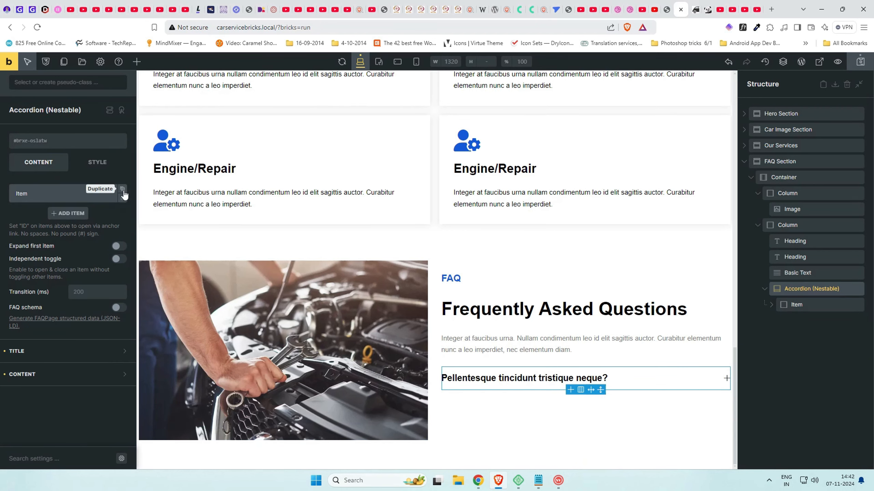
pyautogui.click(811, 302)
pyautogui.rightClick(815, 306)
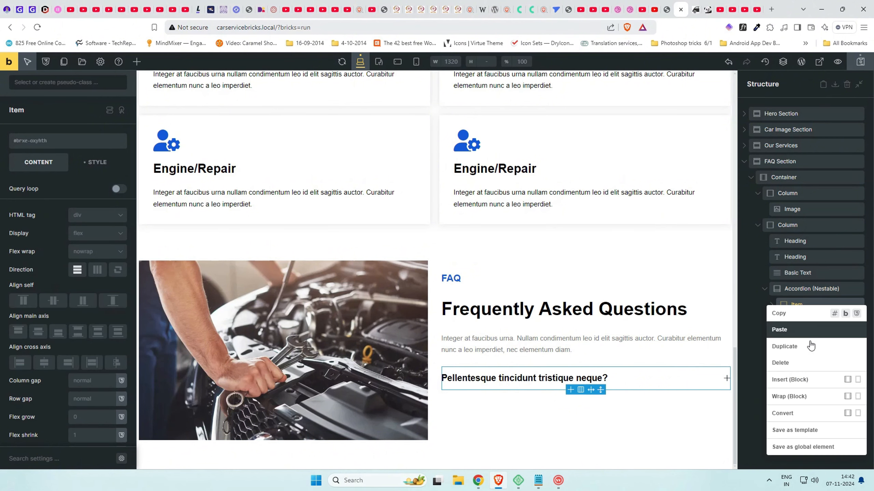
pyautogui.click(809, 344)
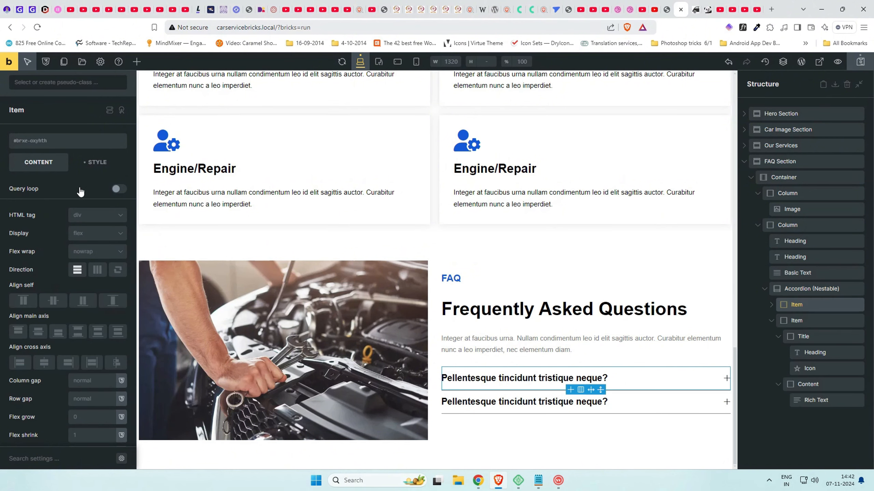
pyautogui.click(816, 287)
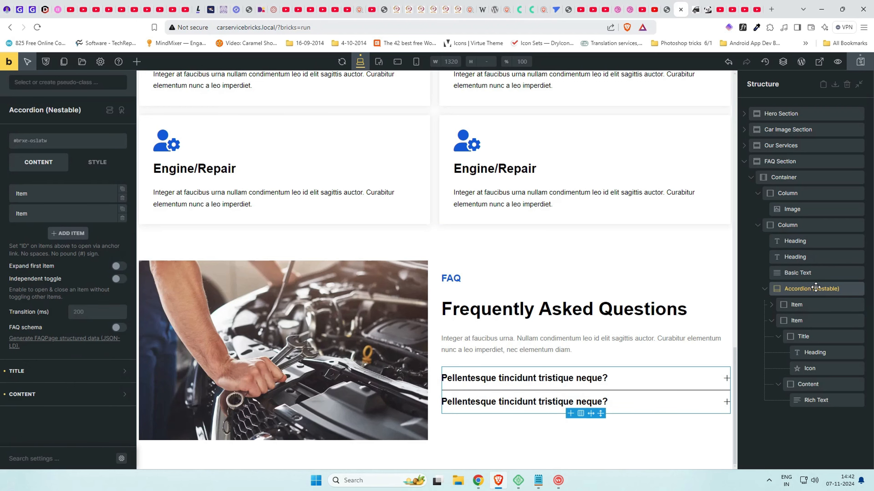
# Duplicate the second FAQ accordion item to make a third, keeping the items collapsed in the structure tree
pyautogui.click(777, 324)
pyautogui.rightClick(826, 325)
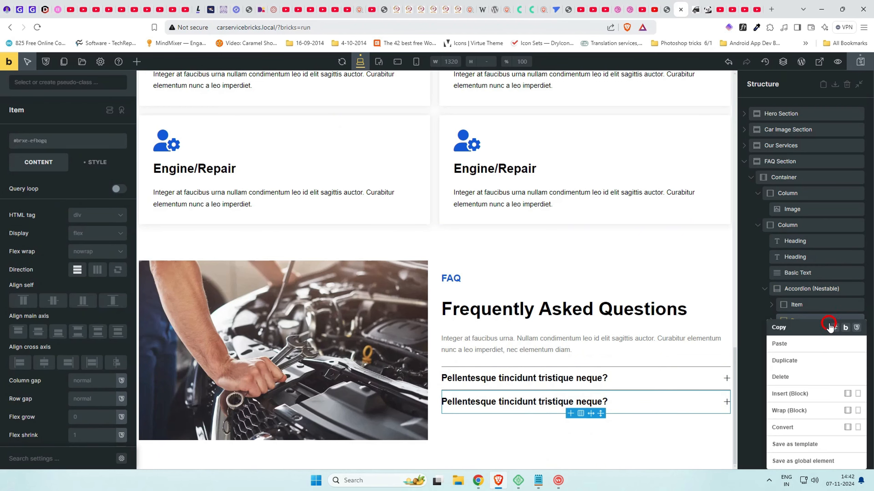
pyautogui.click(810, 366)
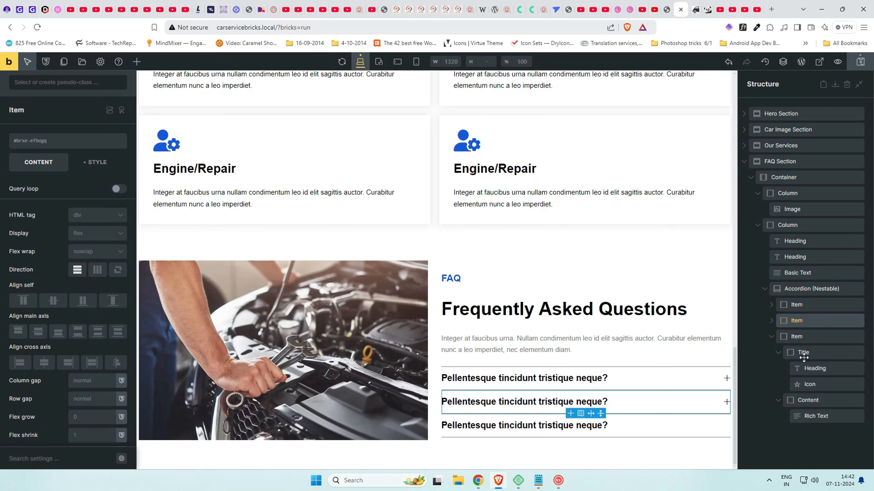
pyautogui.click(770, 339)
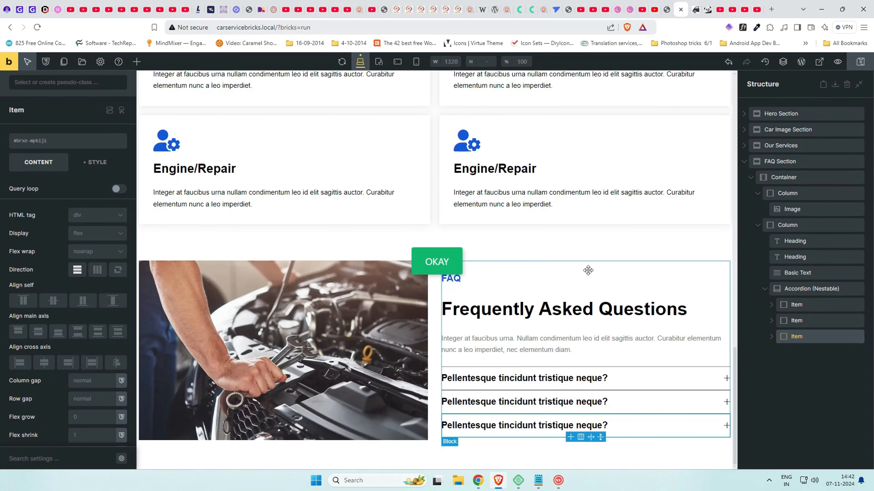
# Open the page preview and test expanding an item in the FAQ accordion
pyautogui.click(695, 11)
pyautogui.scroll(-15, 611, 254)
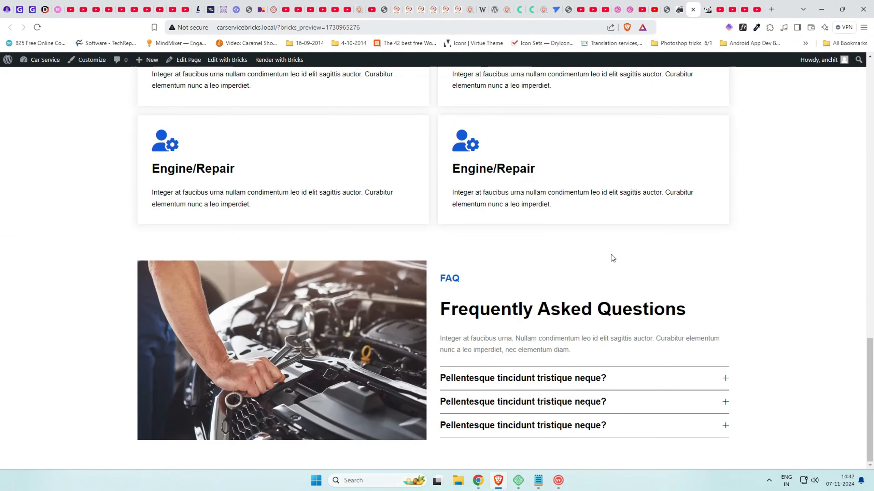
pyautogui.click(491, 385)
pyautogui.click(502, 383)
# Examine how the accordion items toggle on the Blocksy car service reference page, then return to the Bricks builder
pyautogui.click(667, 5)
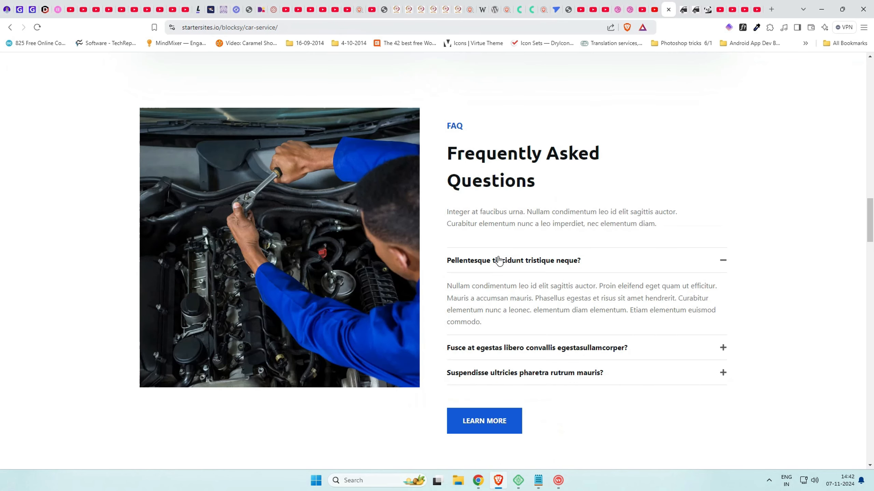
pyautogui.click(474, 349)
pyautogui.click(487, 374)
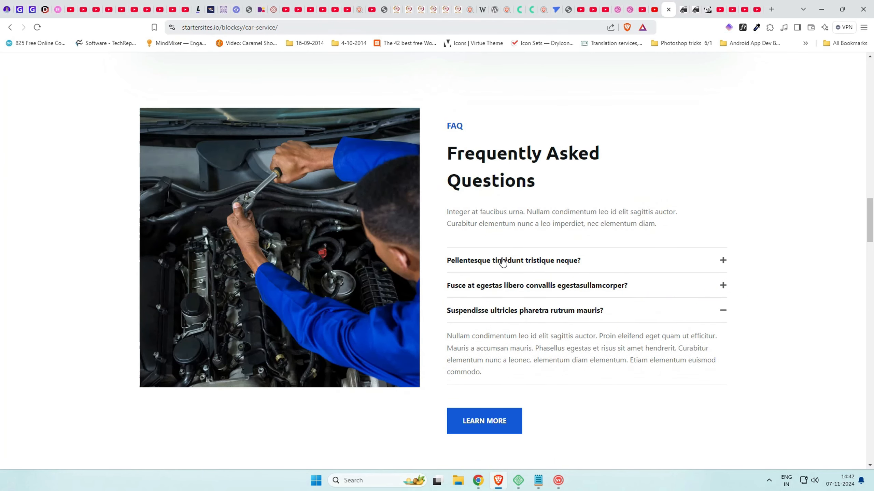
pyautogui.click(503, 262)
pyautogui.click(521, 346)
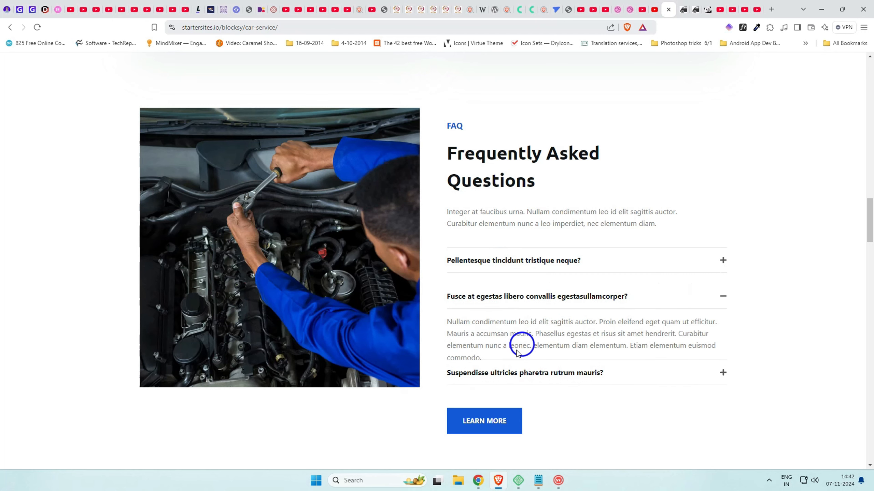
pyautogui.click(525, 379)
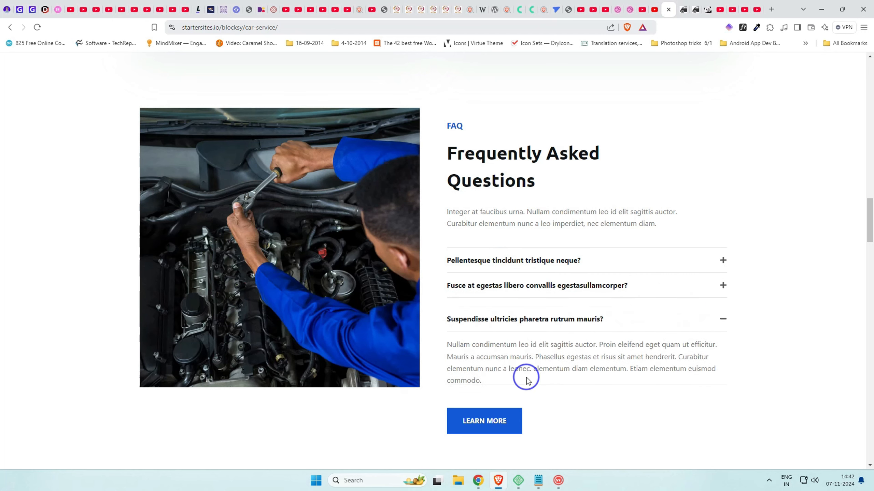
pyautogui.click(695, 4)
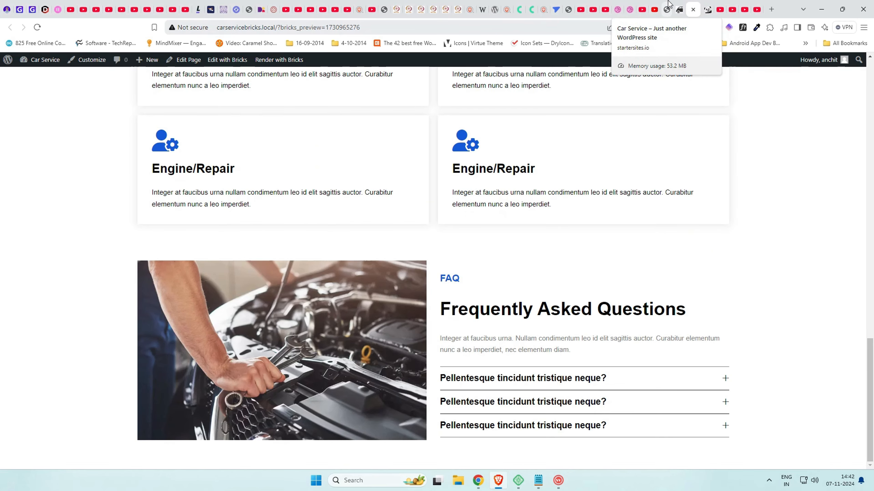
pyautogui.click(683, 5)
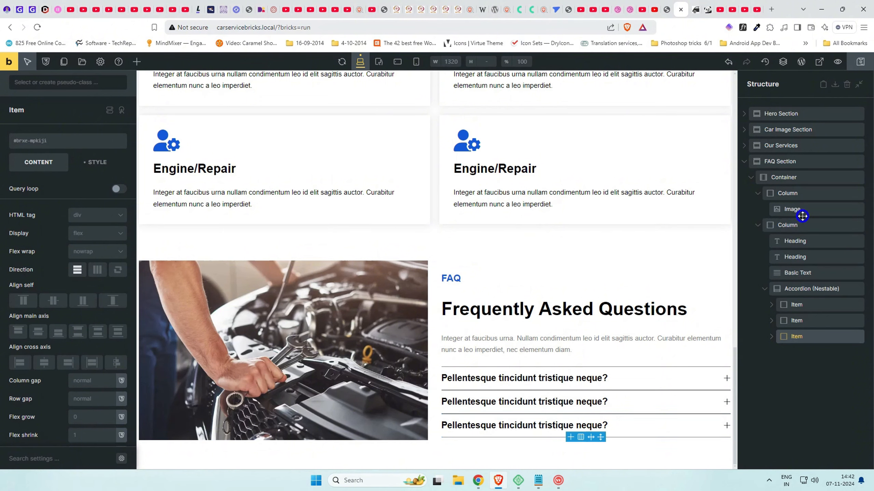
# Add a Button element to the FAQ text column, below the accordion
pyautogui.click(791, 226)
pyautogui.click(96, 83)
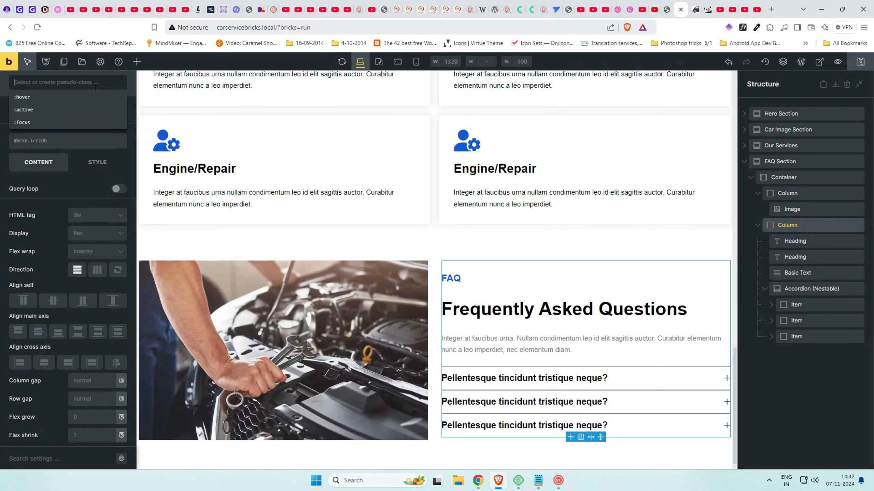
pyautogui.click(137, 62)
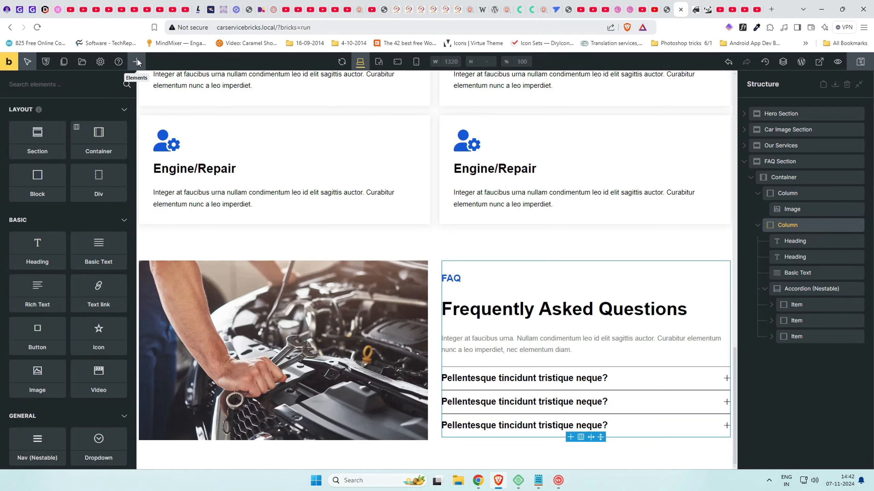
pyautogui.write('butt')
pyautogui.click(45, 124)
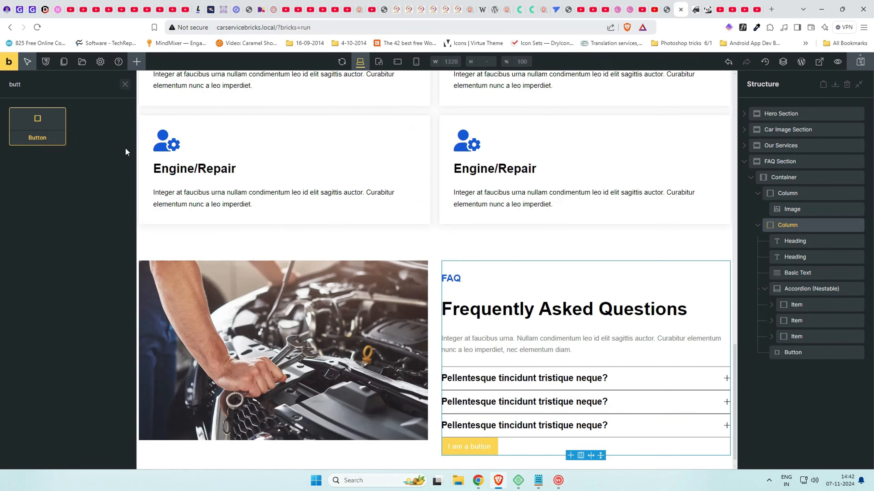
# Clear the new button's Primary style and change its text to "Learn More"
pyautogui.scroll(-1, 519, 309)
pyautogui.click(801, 353)
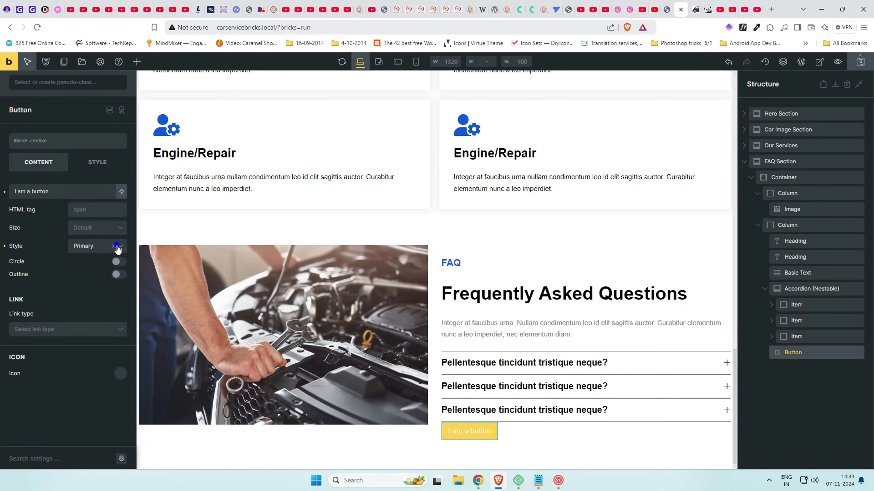
pyautogui.click(117, 246)
pyautogui.click(114, 246)
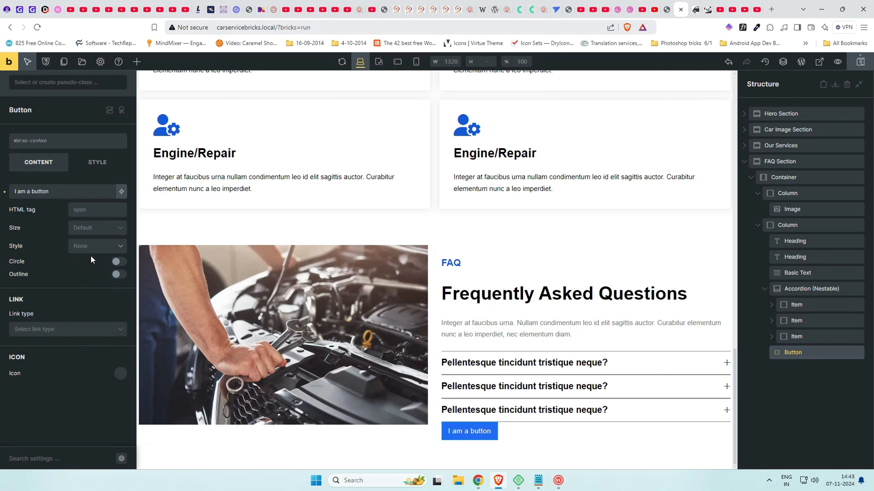
pyautogui.moveTo(58, 191); pyautogui.dragTo(15, 191)
pyautogui.press('BackSpace')
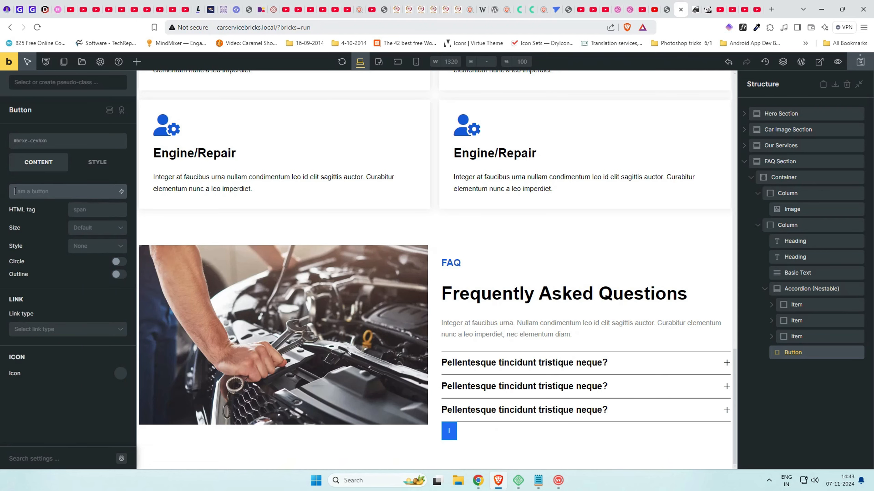
pyautogui.write('Learn More')
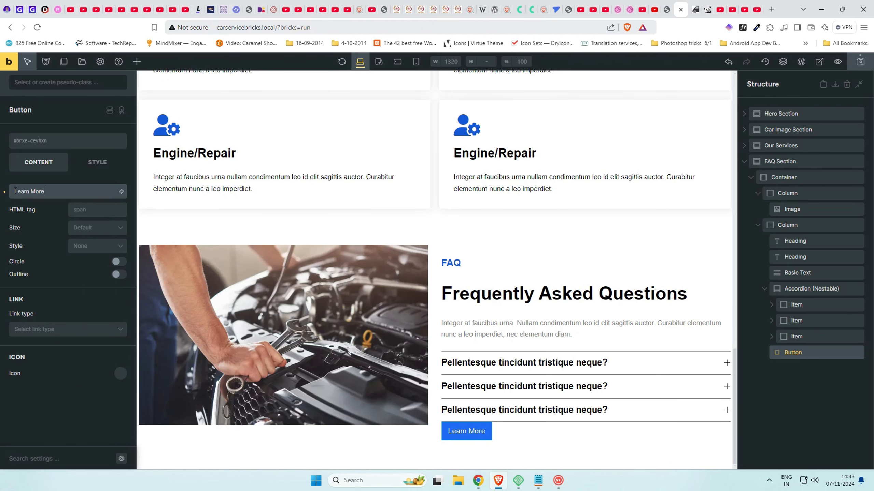
# Compare the button with the one on the reference page and set its size to Large
pyautogui.click(668, 9)
pyautogui.click(682, 7)
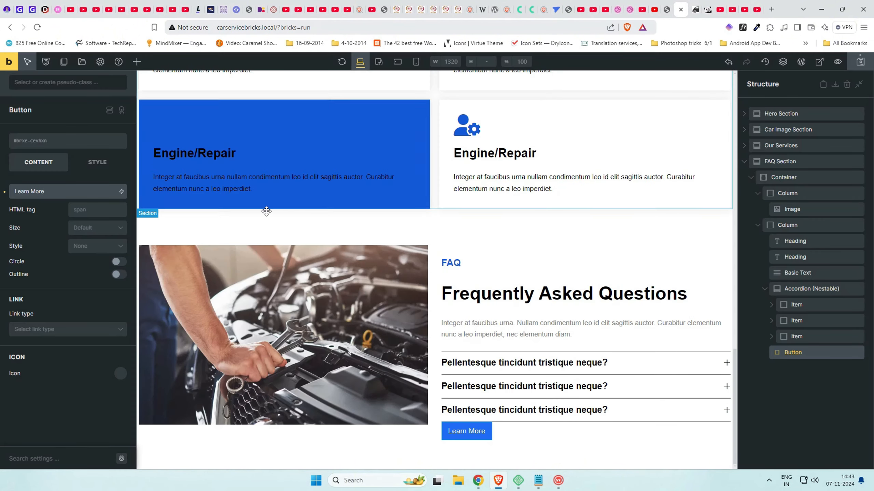
pyautogui.click(103, 231)
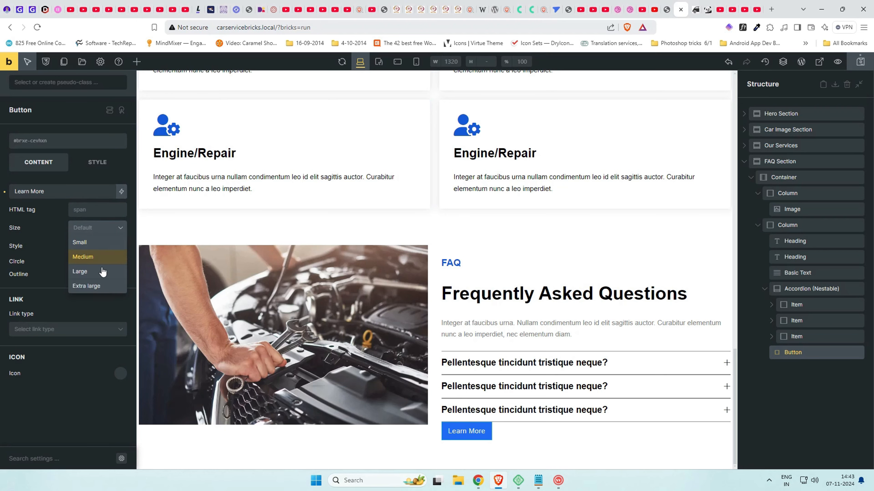
pyautogui.click(83, 271)
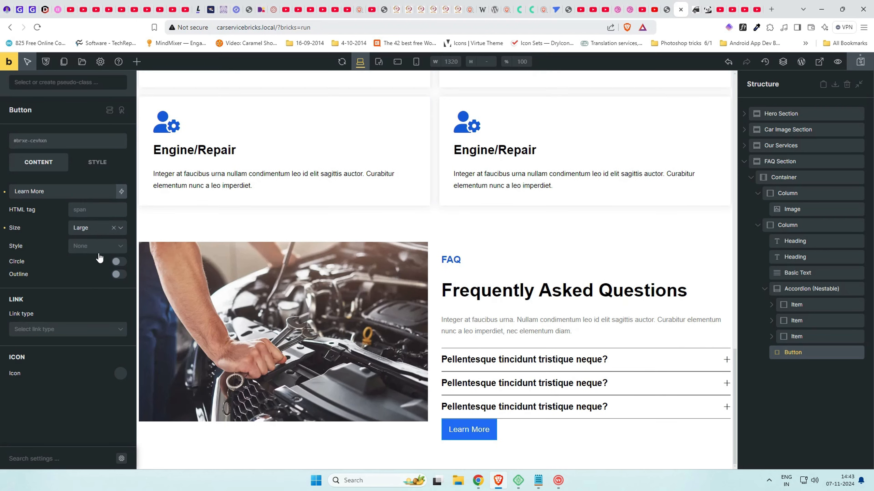
# Set the Learn More button's text color to white and its font weight to 700
pyautogui.click(97, 163)
pyautogui.click(96, 221)
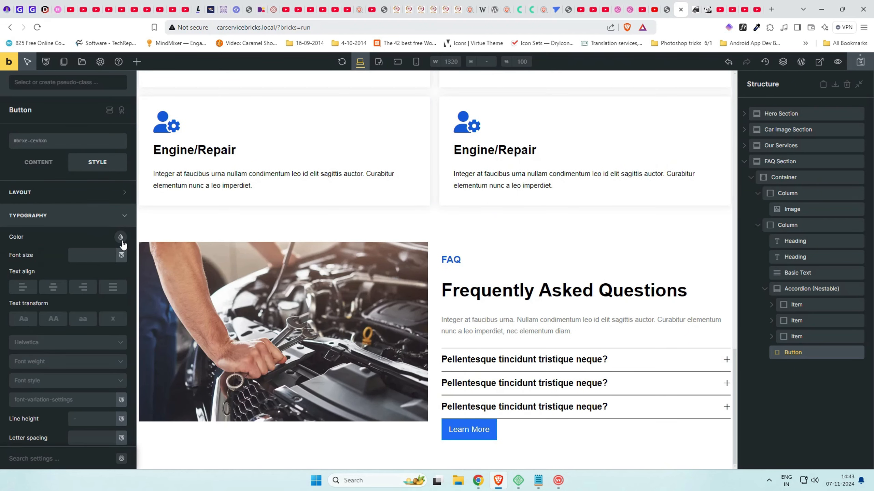
pyautogui.click(121, 237)
pyautogui.click(33, 255)
pyautogui.click(86, 238)
pyautogui.click(47, 367)
pyautogui.scroll(-4, 48, 362)
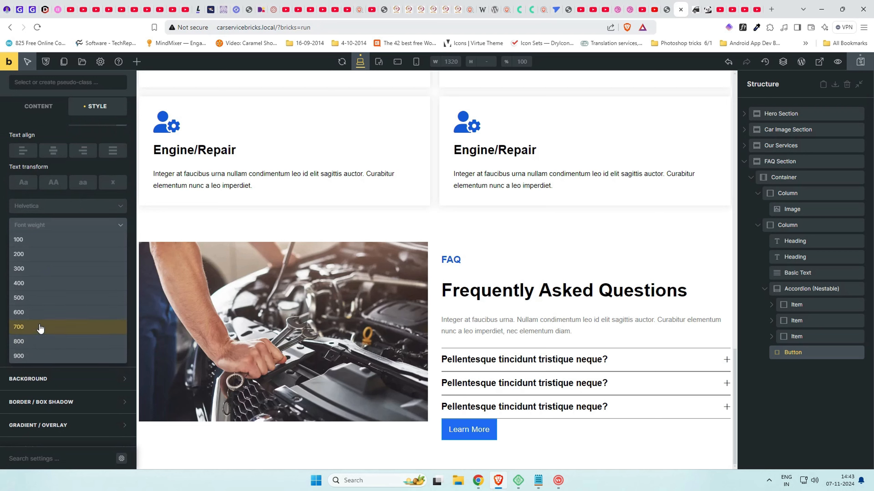
pyautogui.click(40, 328)
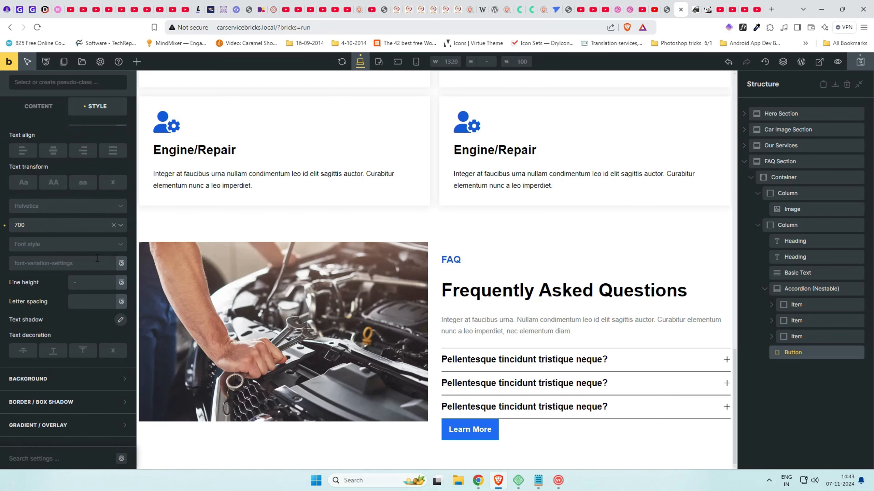
# Set the Learn More button's top margin to 2rem and save the page
pyautogui.scroll(5, 88, 179)
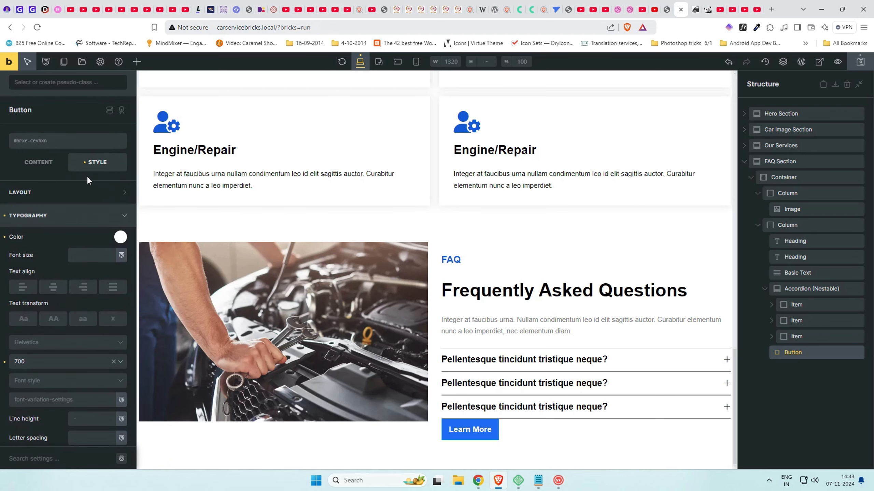
pyautogui.click(79, 212)
pyautogui.click(76, 195)
pyautogui.click(59, 249)
pyautogui.write('2rem')
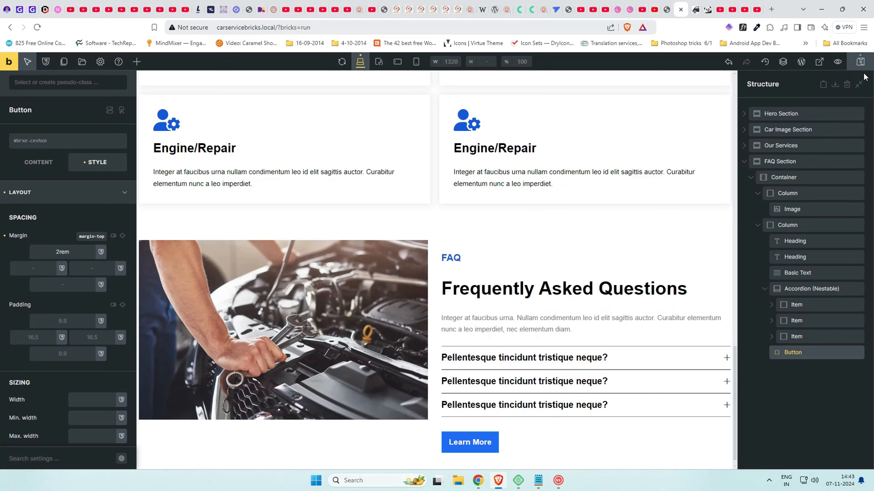
pyautogui.click(860, 61)
# Preview the page and test expanding and collapsing each FAQ accordion item above the Learn More button
pyautogui.click(819, 62)
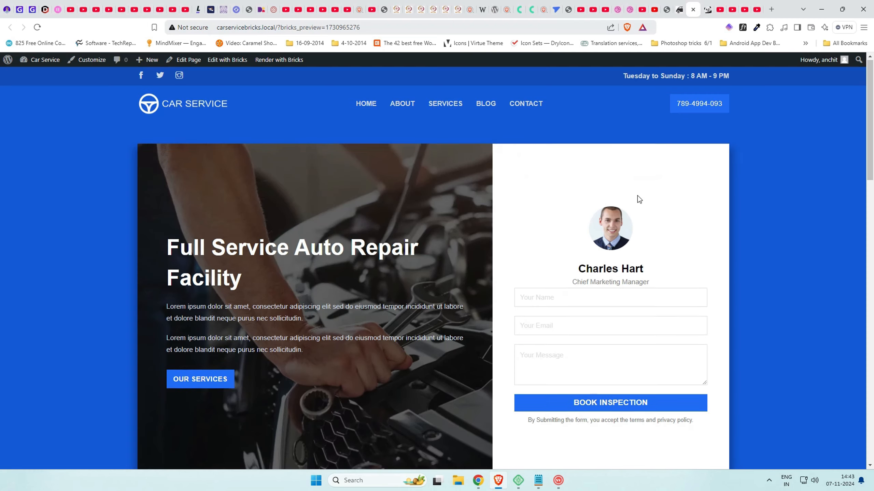
pyautogui.scroll(-15, 622, 262)
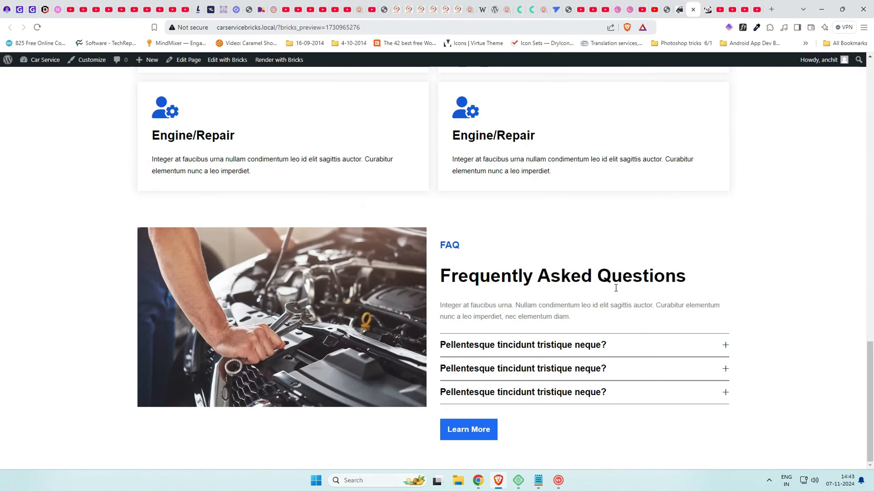
pyautogui.click(606, 347)
pyautogui.scroll(-1, 602, 354)
pyautogui.click(601, 360)
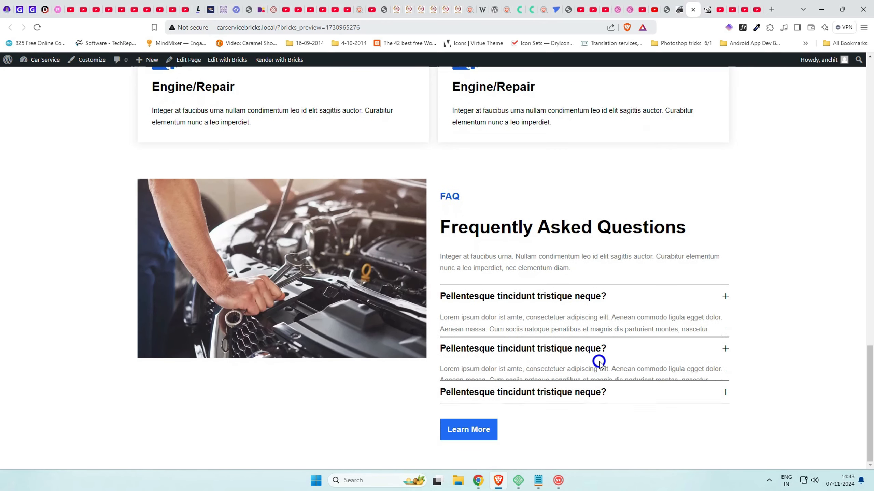
pyautogui.click(591, 396)
pyautogui.click(582, 323)
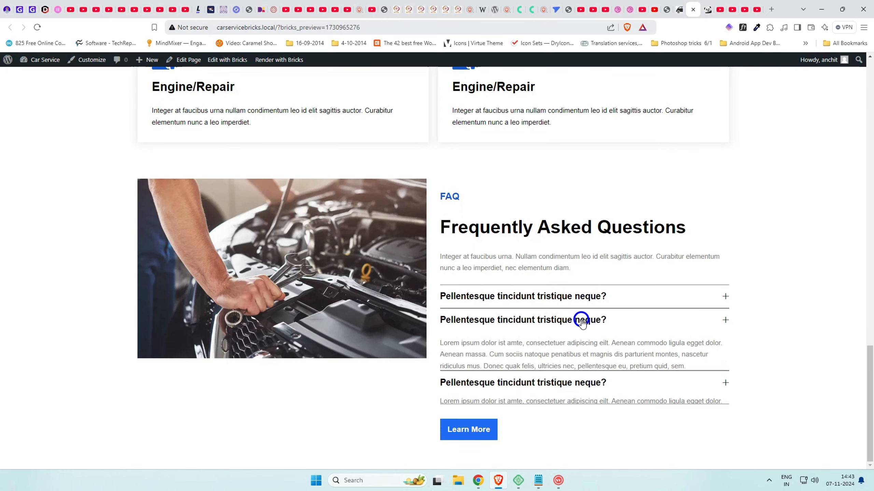
pyautogui.click(585, 305)
pyautogui.click(581, 366)
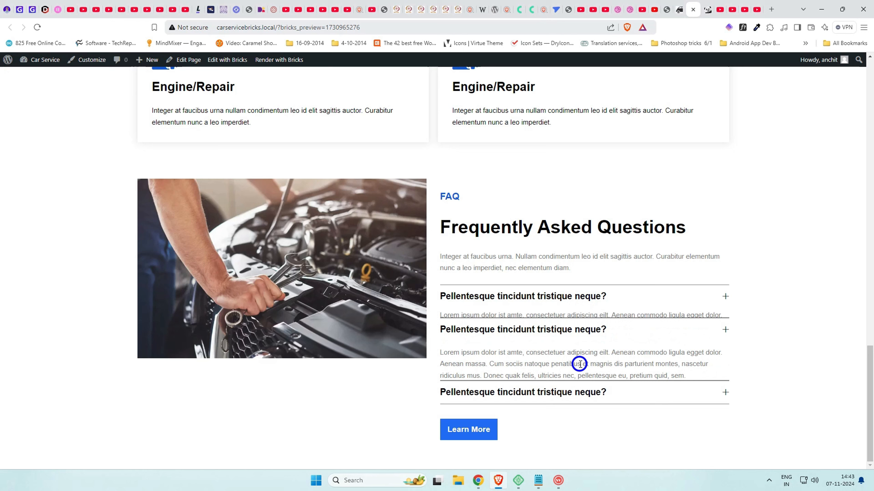
pyautogui.click(583, 395)
pyautogui.click(594, 295)
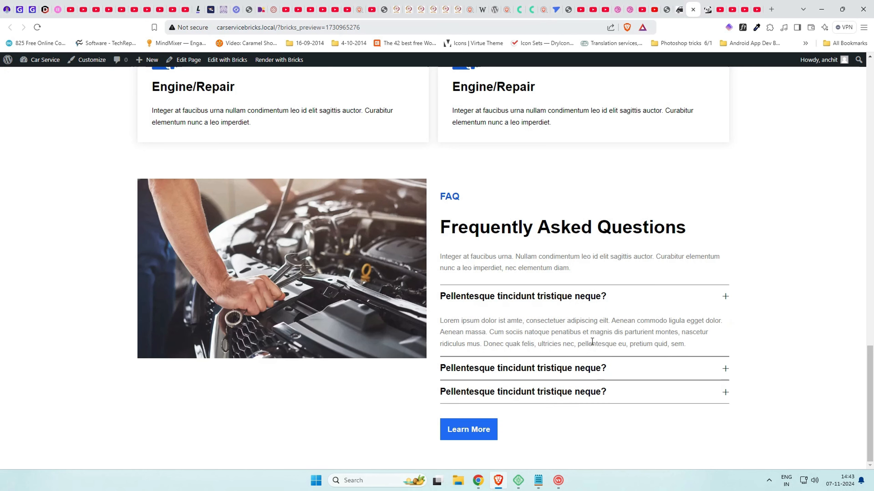
pyautogui.click(591, 366)
pyautogui.doubleClick(595, 300)
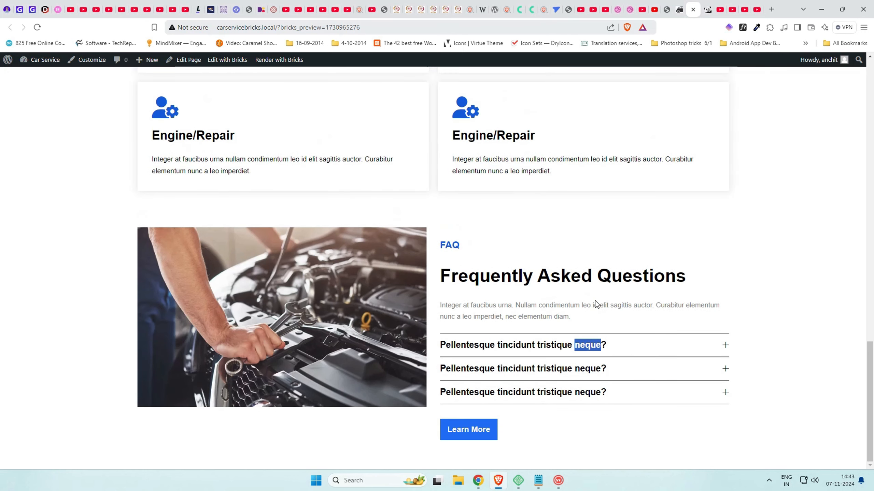
pyautogui.click(752, 336)
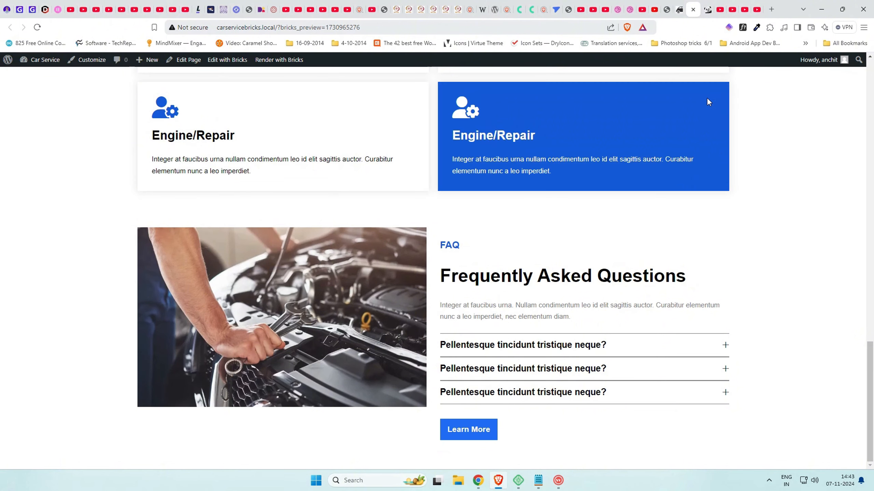
# Examine the logo and appointment sections below the FAQ on the Blocksy reference page
pyautogui.click(667, 10)
pyautogui.scroll(-5, 655, 147)
pyautogui.scroll(5, 655, 151)
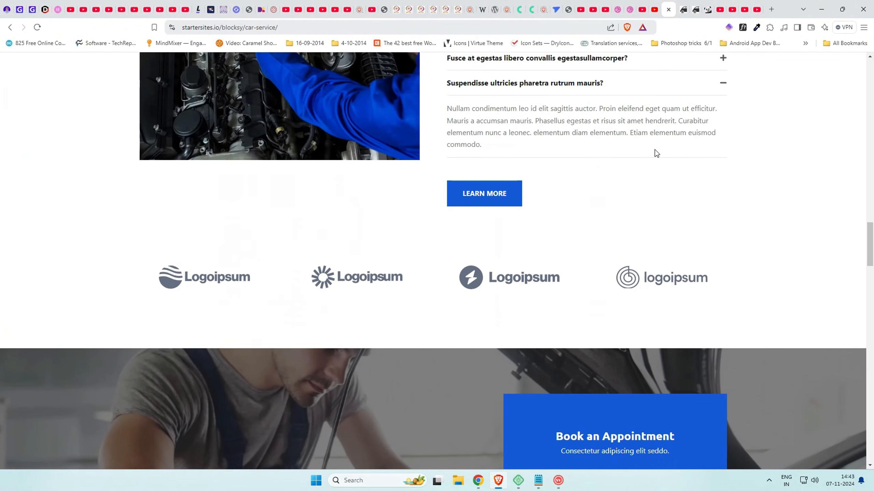
pyautogui.click(559, 478)
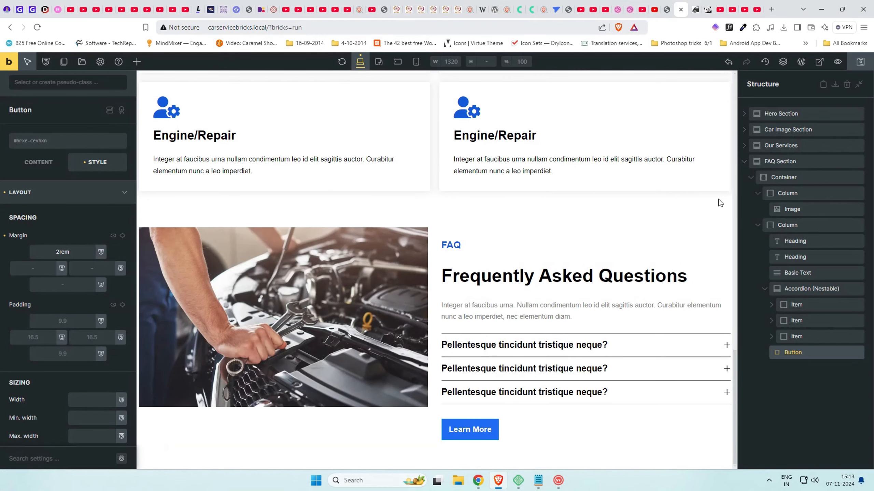
# Add a new section below the FAQ Section and rename it Logo Section
pyautogui.click(744, 162)
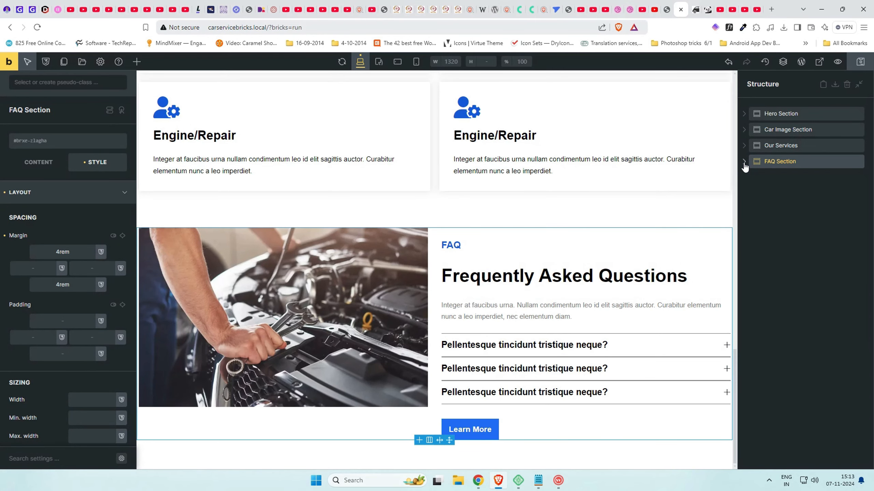
pyautogui.click(137, 61)
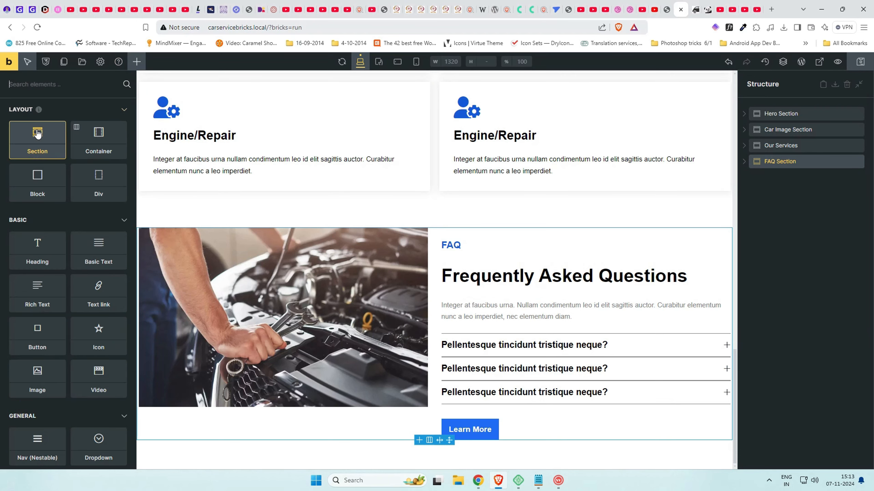
pyautogui.click(37, 134)
pyautogui.doubleClick(773, 178)
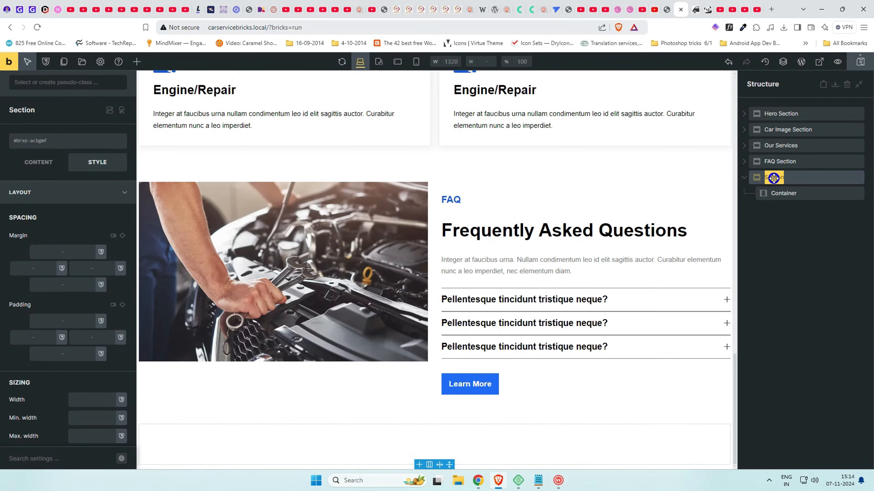
pyautogui.write('Logo')
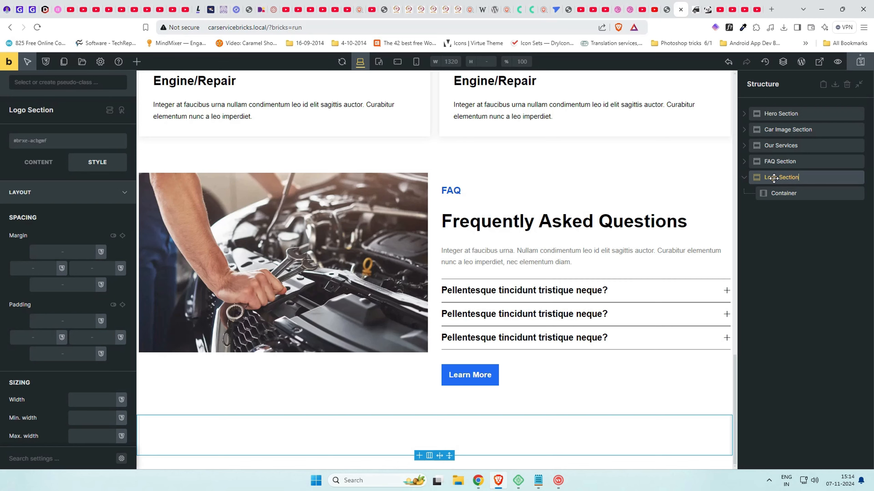
pyautogui.write(' Section')
# Divide the Logo Section's container into four equal columns
pyautogui.click(785, 195)
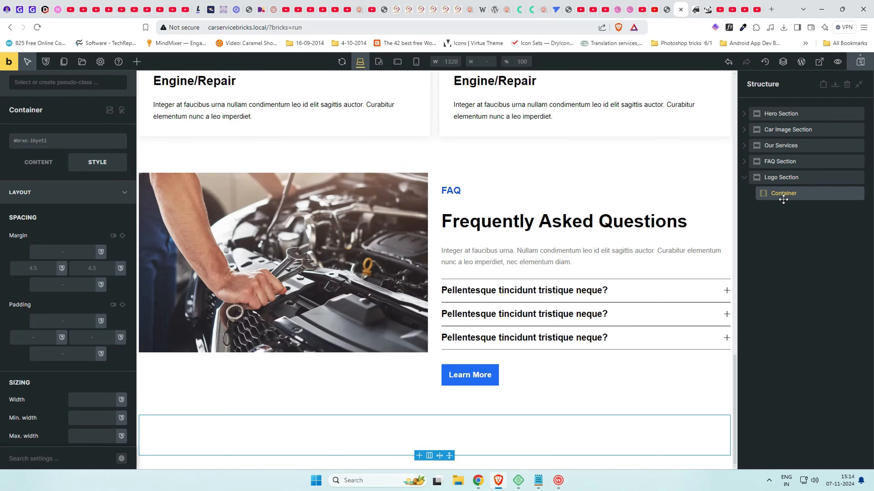
pyautogui.click(427, 456)
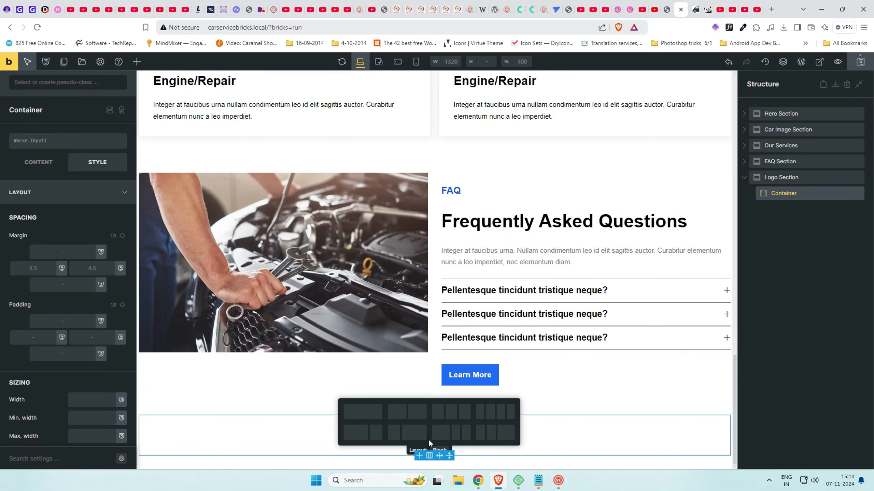
pyautogui.click(451, 422)
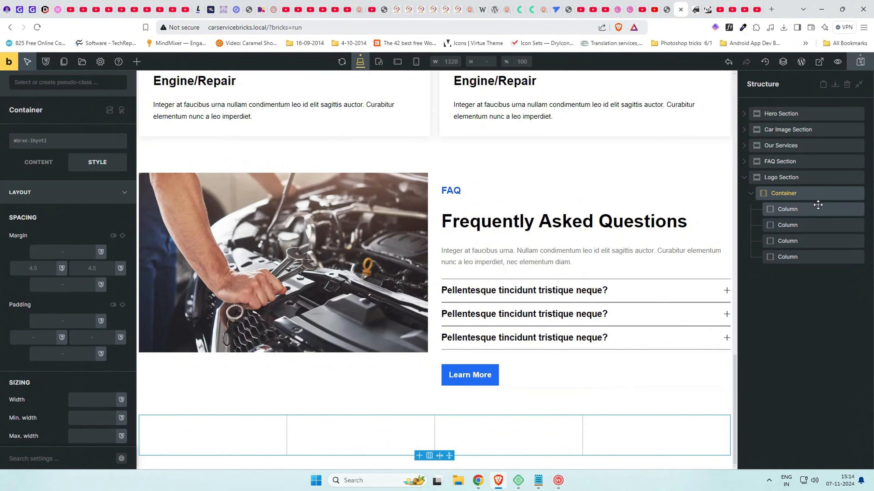
# Add a Logo element and place it inside the first column of the Logo Section
pyautogui.click(137, 61)
pyautogui.write('image')
pyautogui.click(98, 125)
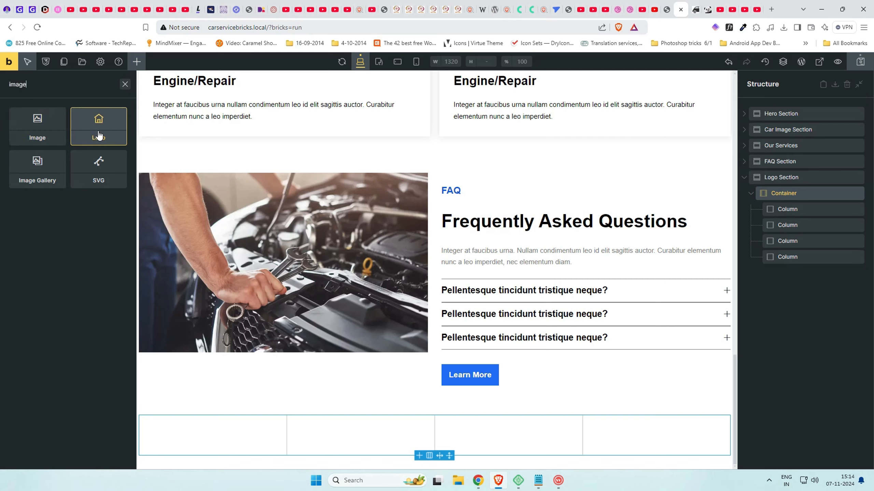
pyautogui.moveTo(788, 276); pyautogui.dragTo(828, 220)
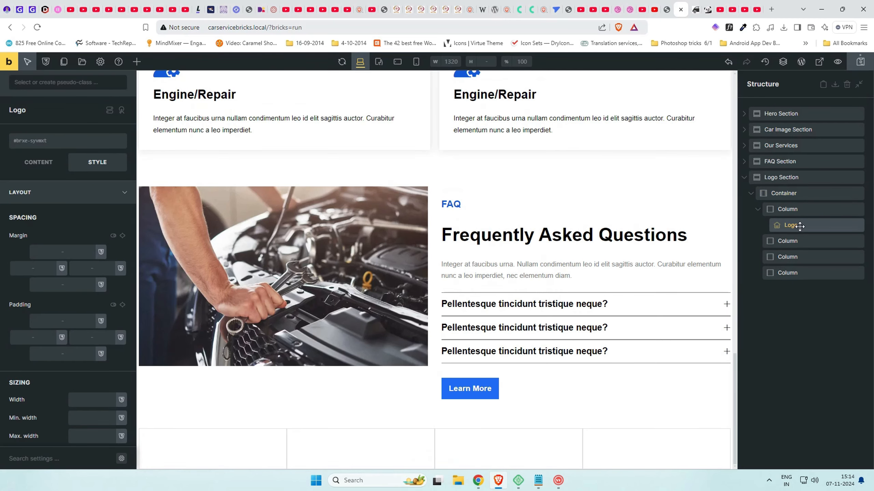
# Upload business-logo-1.svg through business-logo-4.svg to the media library and insert business-logo-4.svg in the Logo element
pyautogui.click(44, 166)
pyautogui.click(71, 217)
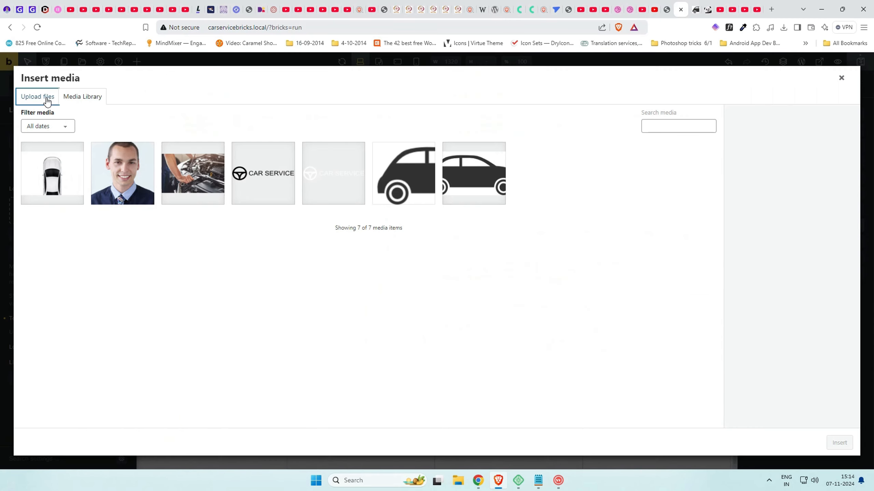
pyautogui.click(39, 94)
pyautogui.click(439, 253)
pyautogui.scroll(-1, 151, 131)
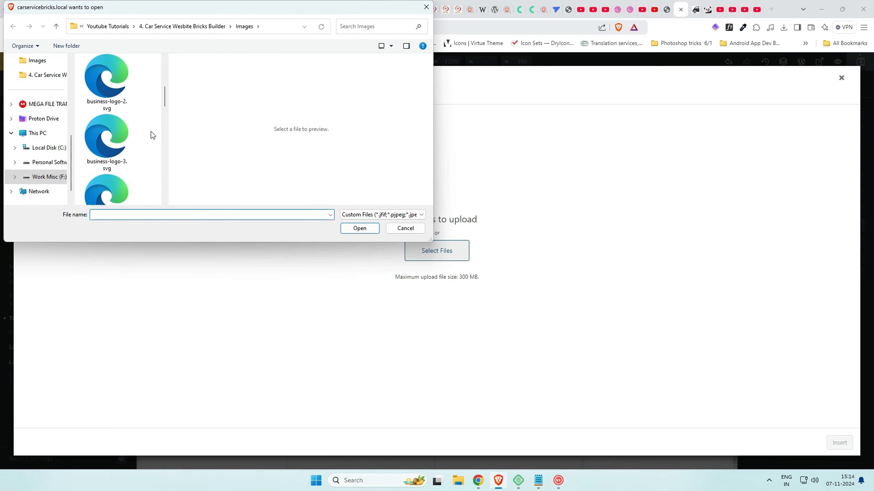
pyautogui.click(119, 95)
pyautogui.keyDown('ctrl'); pyautogui.click(121, 143); pyautogui.keyUp('ctrl')
pyautogui.keyDown('ctrl'); pyautogui.click(121, 193); pyautogui.keyUp('ctrl')
pyautogui.scroll(-3, 140, 167)
pyautogui.keyDown('ctrl'); pyautogui.click(106, 141); pyautogui.keyUp('ctrl')
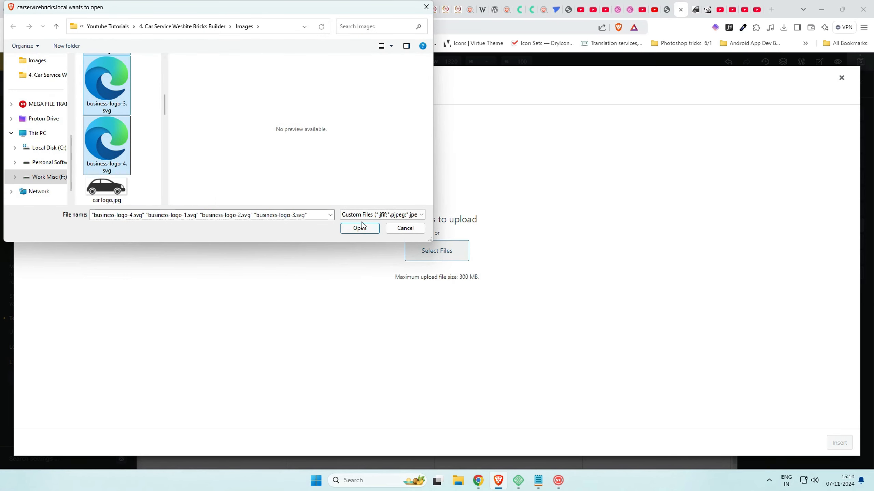
pyautogui.click(360, 229)
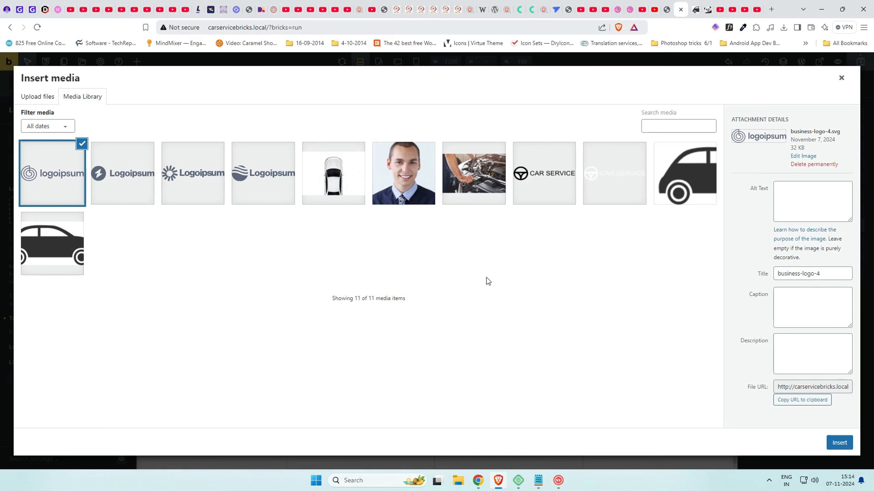
pyautogui.click(839, 443)
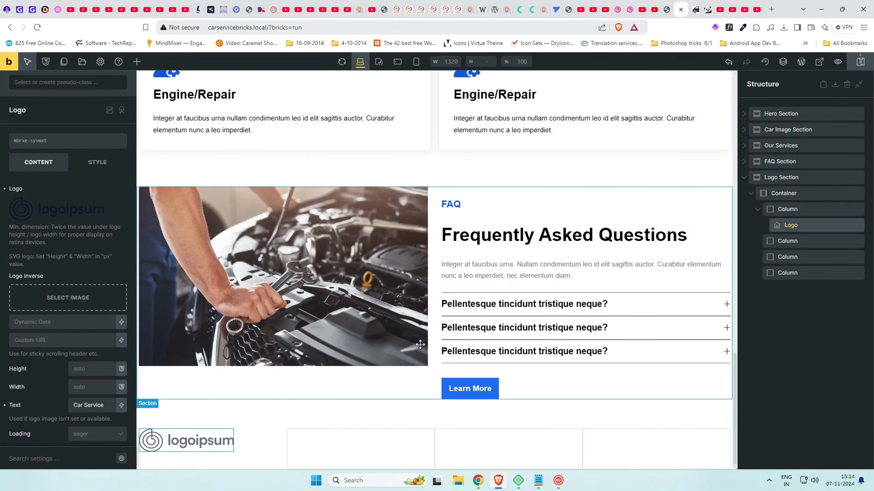
# Clear the logo's fallback text and duplicate the Logo element into the other three columns
pyautogui.click(4, 405)
pyautogui.rightClick(810, 225)
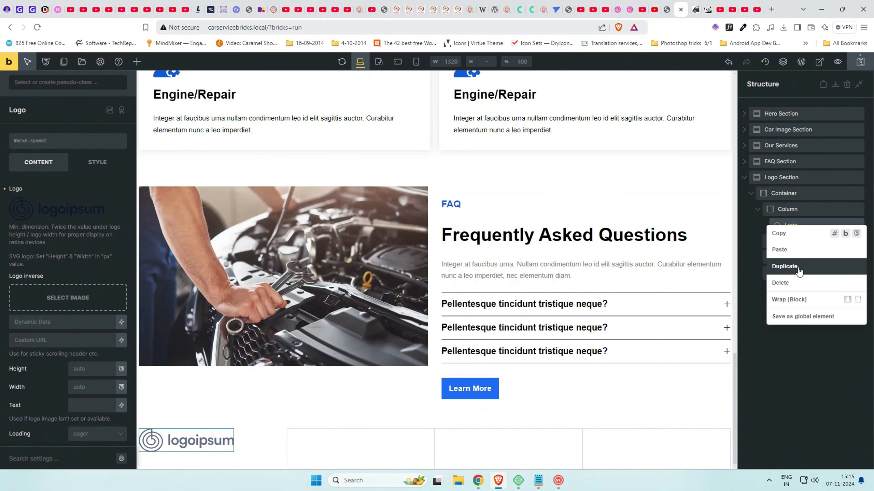
pyautogui.click(800, 269)
pyautogui.moveTo(804, 242); pyautogui.dragTo(801, 292)
pyautogui.rightClick(802, 228)
pyautogui.click(796, 265)
pyautogui.moveTo(793, 261); pyautogui.dragTo(805, 323)
# Center the cross-axis alignment of all four columns in the Logo Section
pyautogui.click(784, 194)
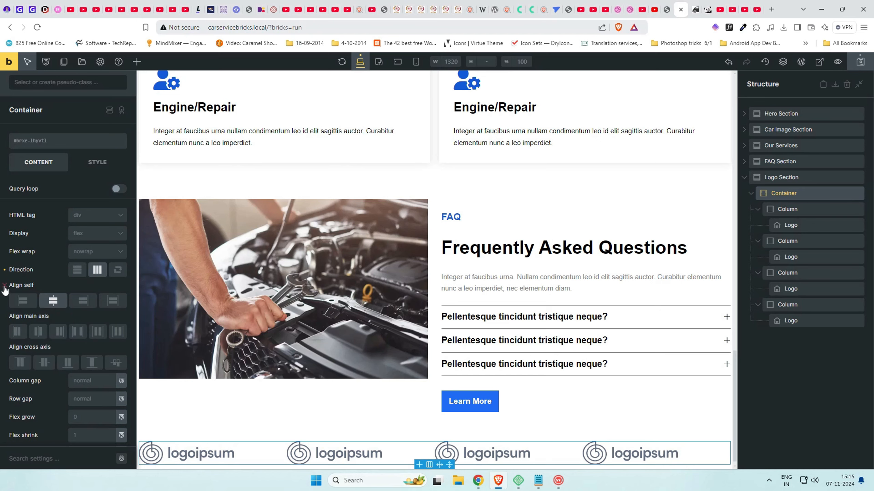
pyautogui.click(801, 209)
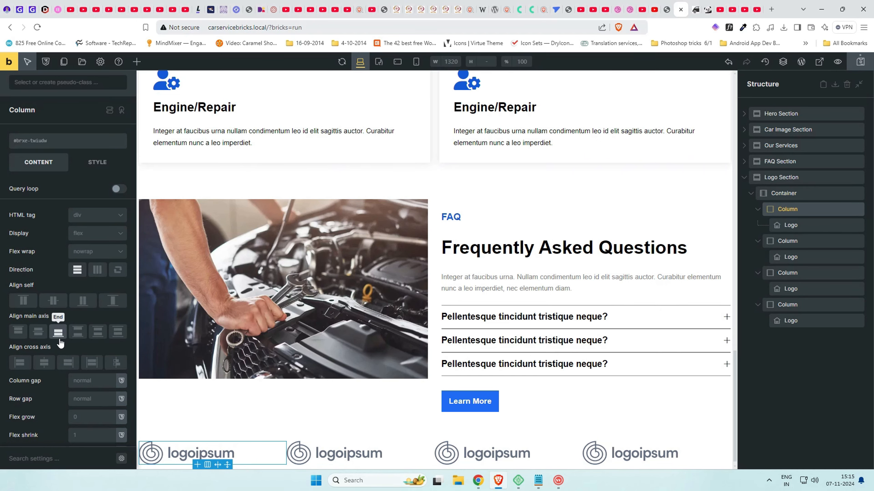
pyautogui.click(44, 362)
pyautogui.click(801, 241)
pyautogui.click(44, 362)
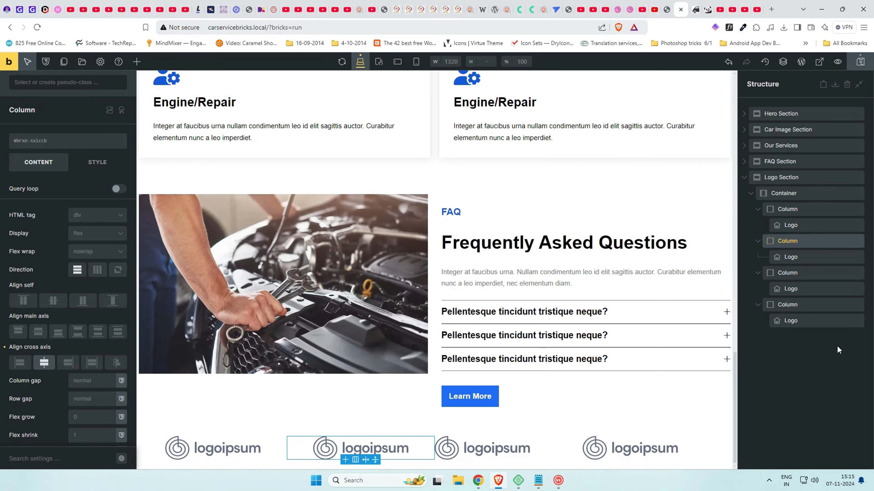
pyautogui.click(801, 273)
pyautogui.click(44, 362)
pyautogui.click(815, 305)
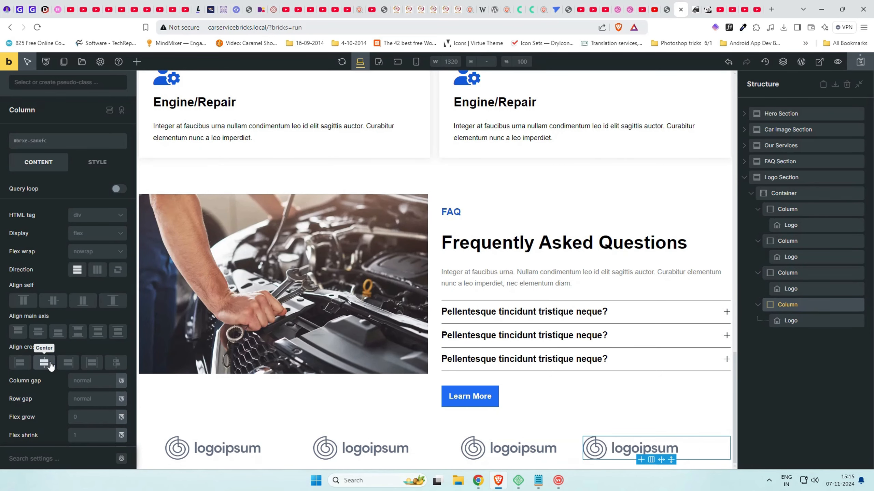
pyautogui.click(49, 363)
# Replace the second column's logo image with the lightning-bolt Logoipsum logo
pyautogui.click(360, 448)
pyautogui.click(71, 213)
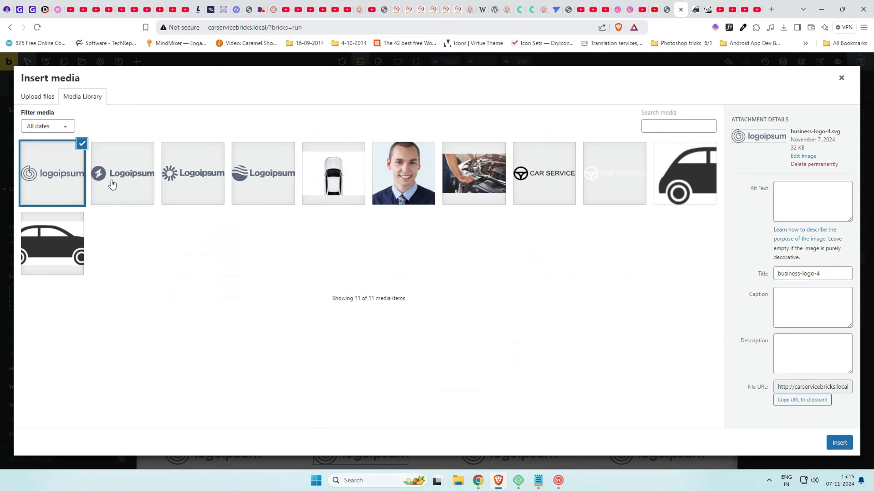
pyautogui.click(112, 185)
pyautogui.click(839, 443)
# Replace the third column's logo image with the sunburst Logoipsum logo
pyautogui.click(508, 454)
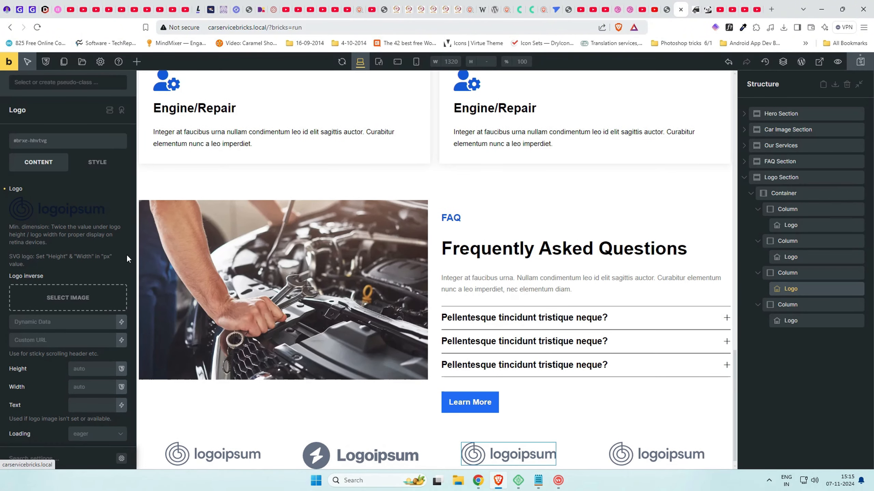
pyautogui.click(70, 208)
pyautogui.click(189, 194)
pyautogui.click(836, 442)
# Replace the fourth column's logo image with business-logo-1.svg and save the page
pyautogui.click(676, 459)
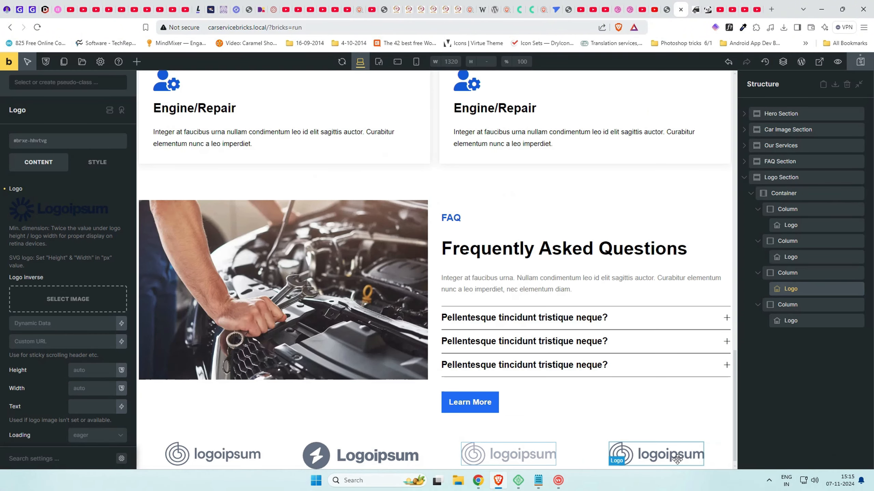
pyautogui.click(71, 209)
pyautogui.click(262, 195)
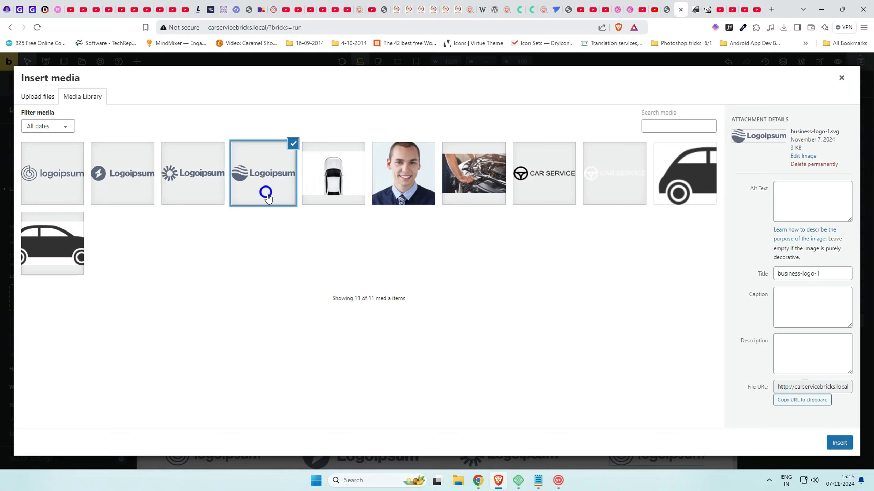
pyautogui.click(830, 446)
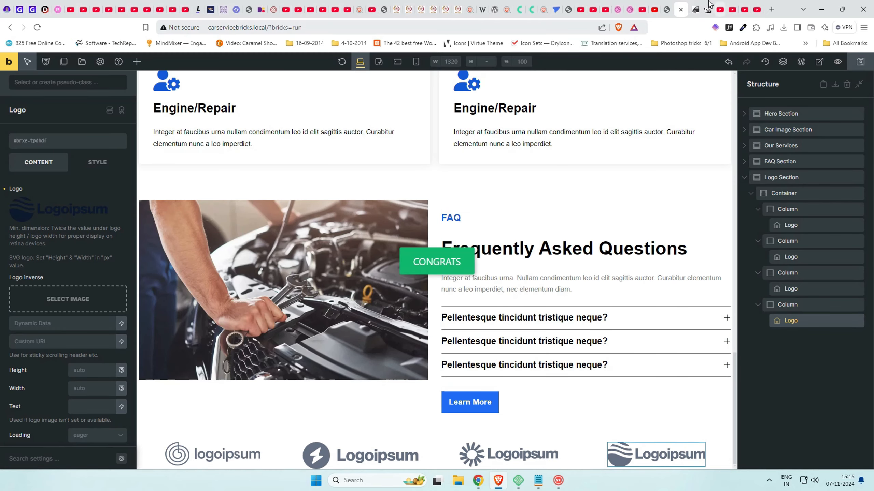
# Check the logo row below the FAQ section in the page preview, and return to the builder
pyautogui.click(696, 9)
pyautogui.scroll(-10, 644, 270)
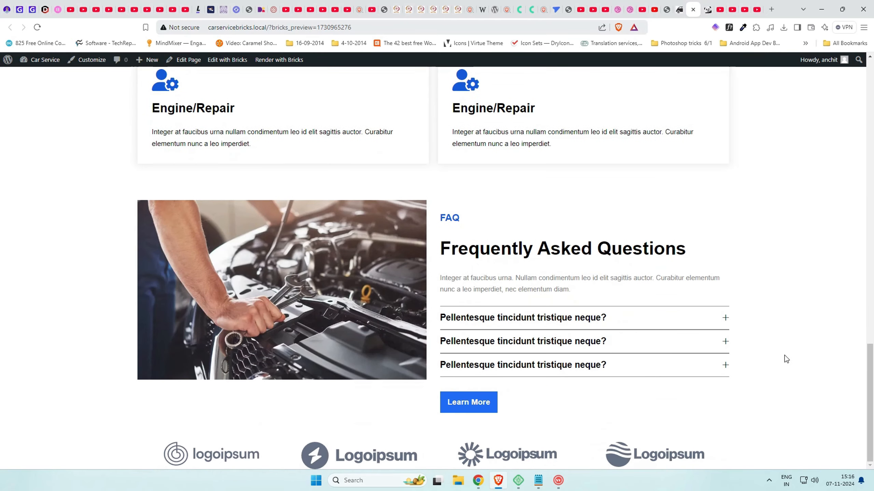
pyautogui.hotkey('ctrl', 'shift', 'Tab')
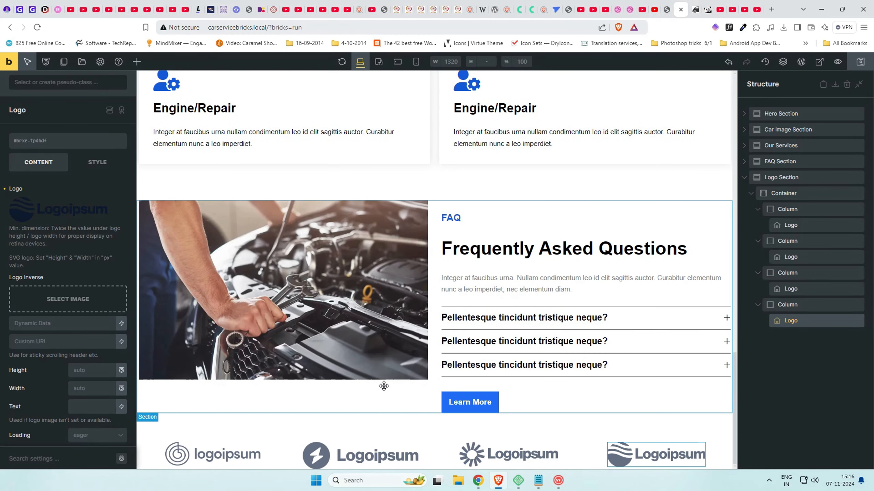
# Set the Logo Section container's top and bottom padding to 2rem and save the page
pyautogui.scroll(-1, 68, 403)
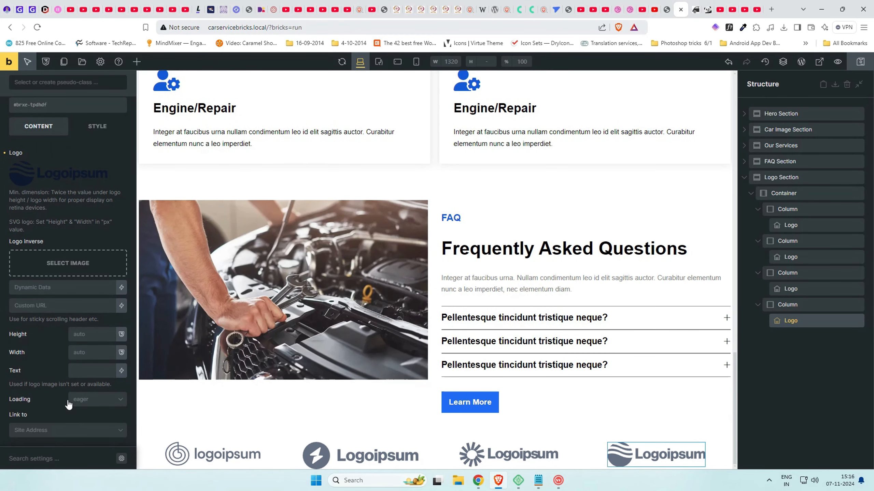
pyautogui.click(54, 434)
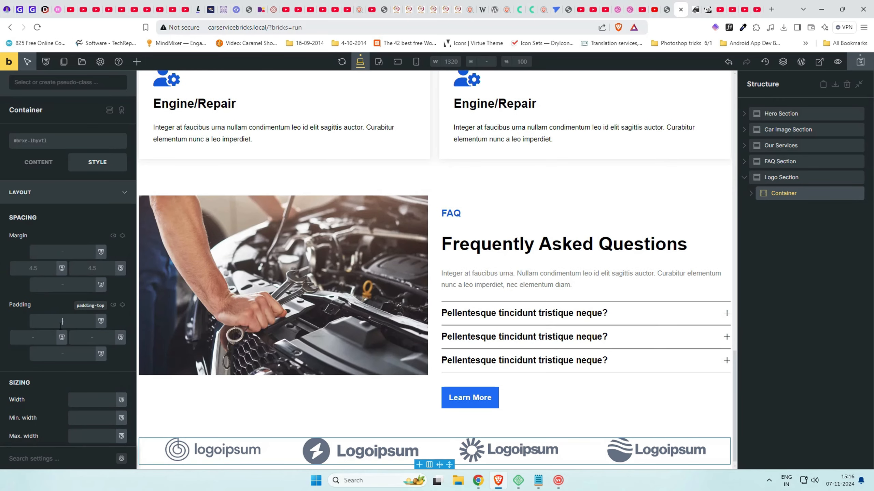
pyautogui.write('2rem')
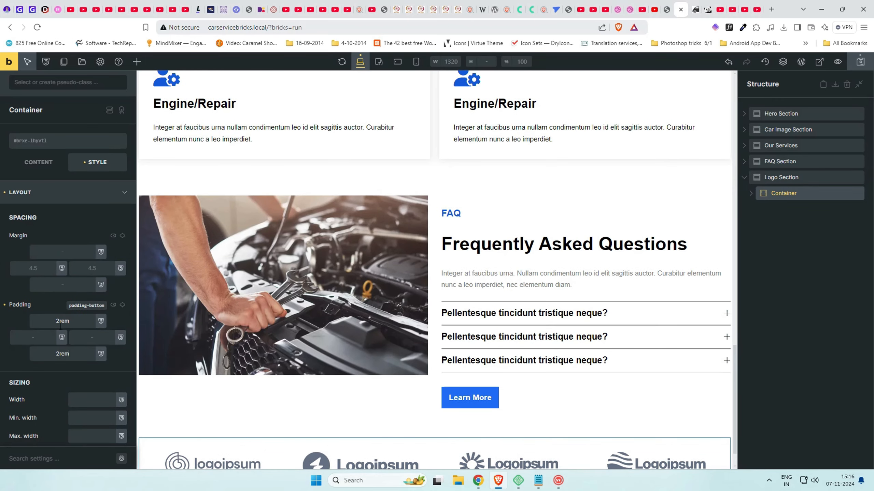
pyautogui.click(860, 62)
# Preview the page, test whether the logos act as links, and return to the builder
pyautogui.click(696, 10)
pyautogui.scroll(-20, 593, 272)
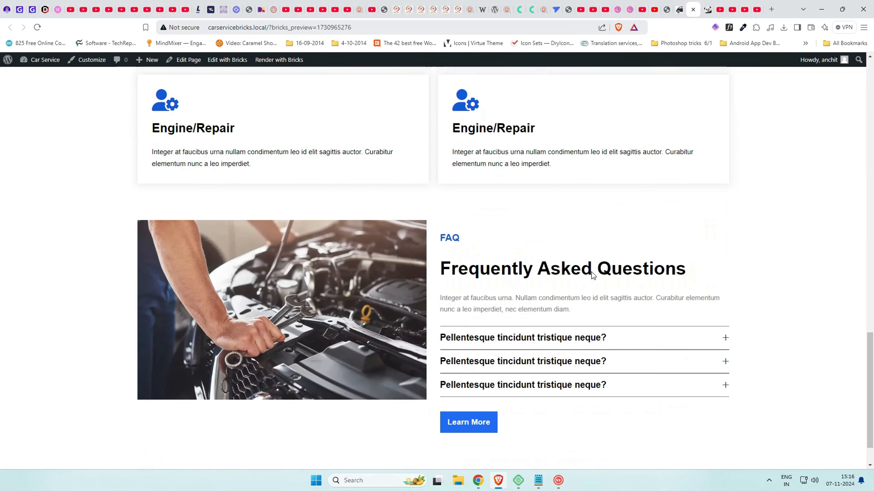
pyautogui.scroll(-1, 592, 275)
pyautogui.click(360, 450)
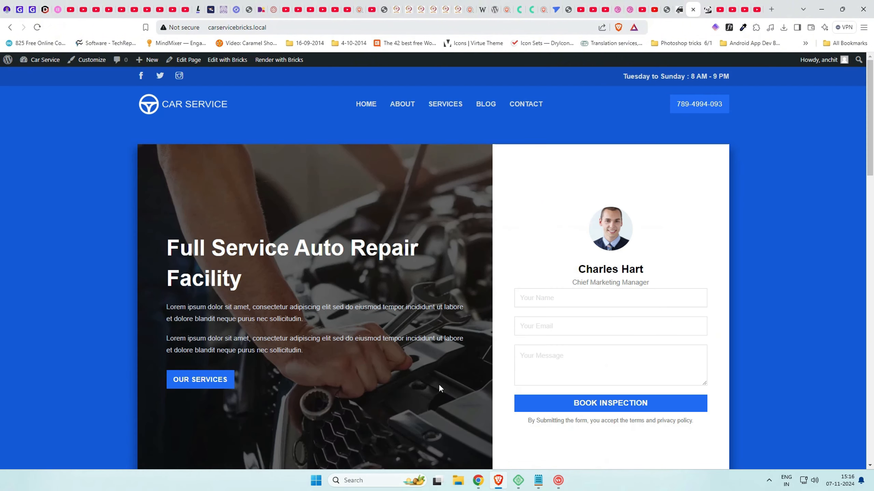
pyautogui.hotkey('alt', 'Left')
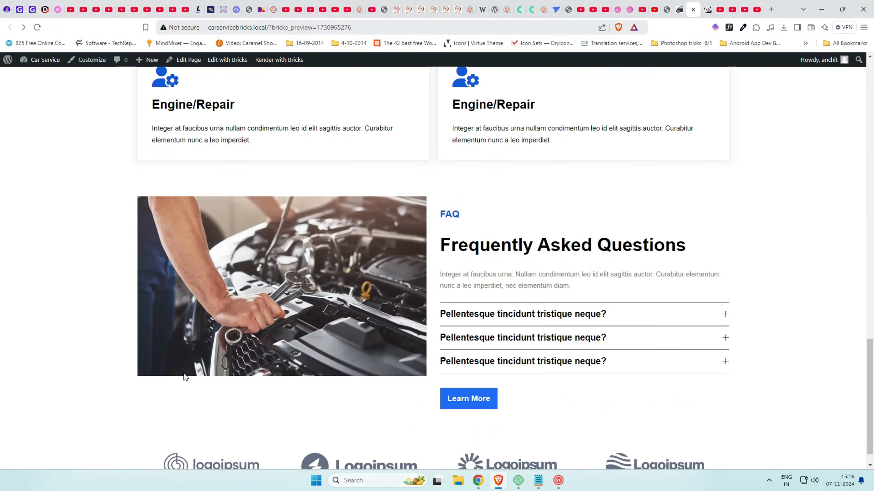
pyautogui.click(218, 442)
pyautogui.click(679, 6)
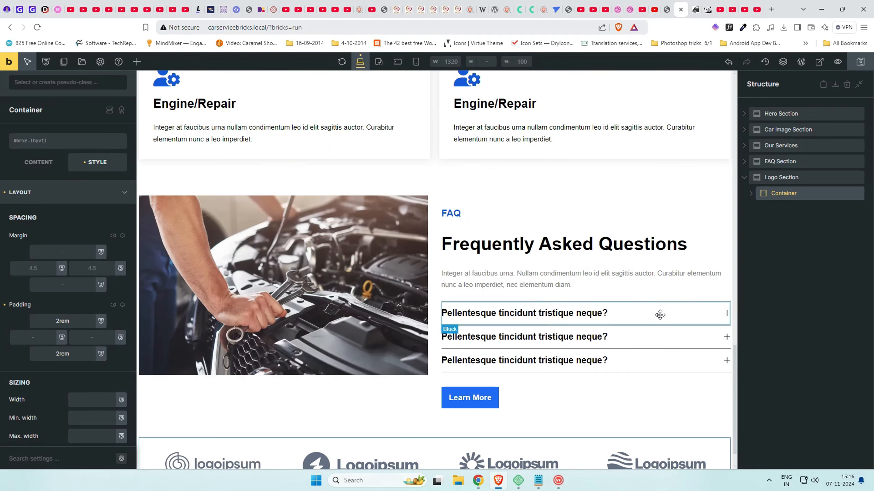
# Add an Image element below the logo in the first column of the Logo Section
pyautogui.scroll(-2, 659, 314)
pyautogui.click(751, 195)
pyautogui.click(796, 209)
pyautogui.click(137, 61)
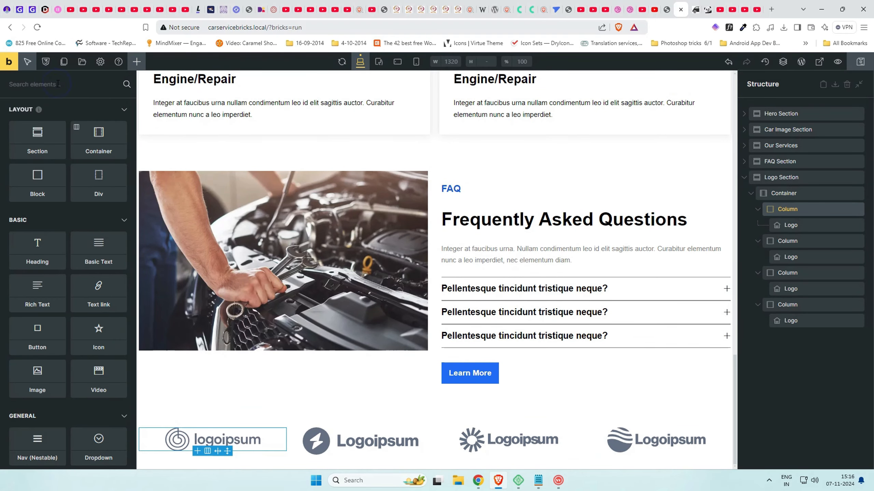
pyautogui.write('image')
pyautogui.click(38, 126)
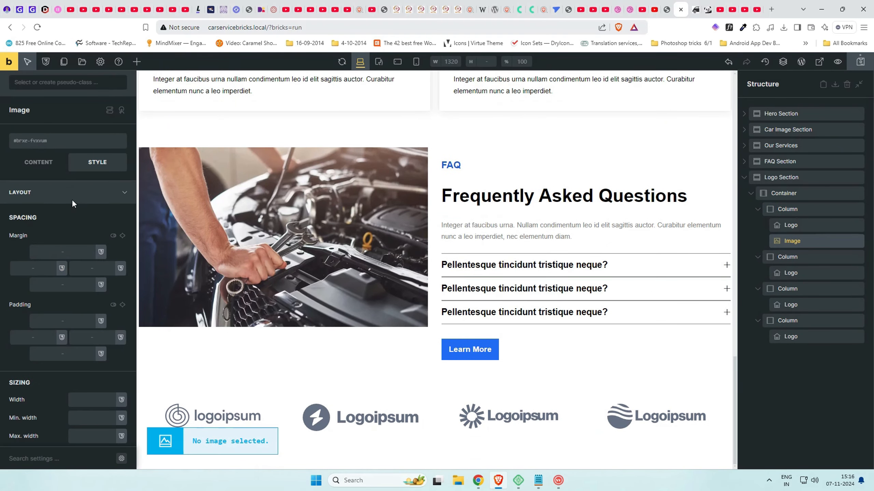
# Assign business-logo-4.svg from the media library to the new Image element in the Logo Section's first column
pyautogui.click(38, 162)
pyautogui.click(71, 198)
pyautogui.click(51, 172)
pyautogui.click(839, 445)
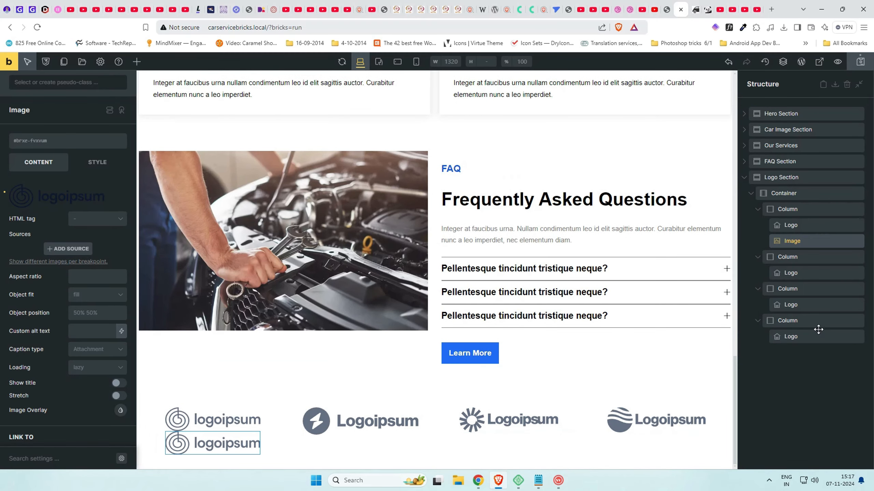
# Delete the Logo element from the first column, leaving only the Image element
pyautogui.click(791, 225)
pyautogui.rightClick(793, 224)
pyautogui.click(808, 252)
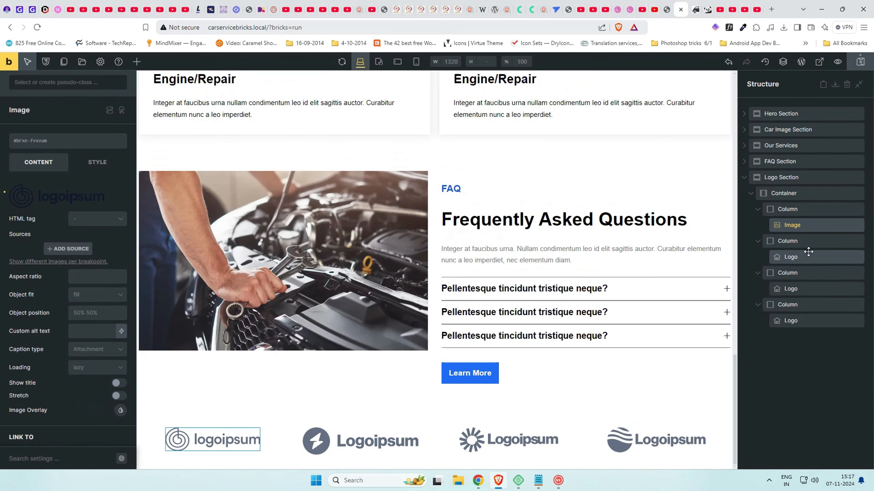
# Place copies of the first column's Image in the second and third columns, and delete the second column's Logo element
pyautogui.rightClick(803, 228)
pyautogui.click(807, 270)
pyautogui.moveTo(809, 242); pyautogui.dragTo(807, 310)
pyautogui.rightClick(803, 258)
pyautogui.click(801, 298)
pyautogui.rightClick(800, 274)
pyautogui.click(788, 330)
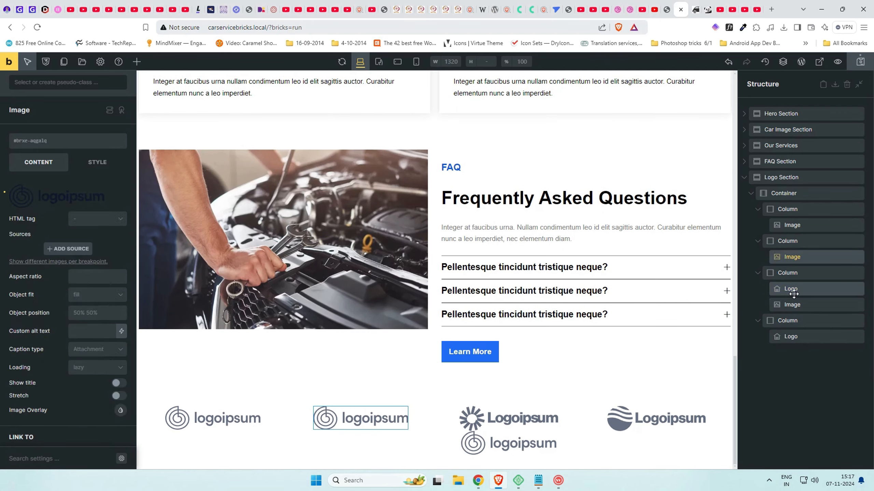
# Delete the third column's Logo element, and replace the fourth column's Logo element with a copy of the Image
pyautogui.rightClick(791, 290)
pyautogui.click(797, 351)
pyautogui.moveTo(808, 306); pyautogui.dragTo(809, 327)
pyautogui.click(810, 336)
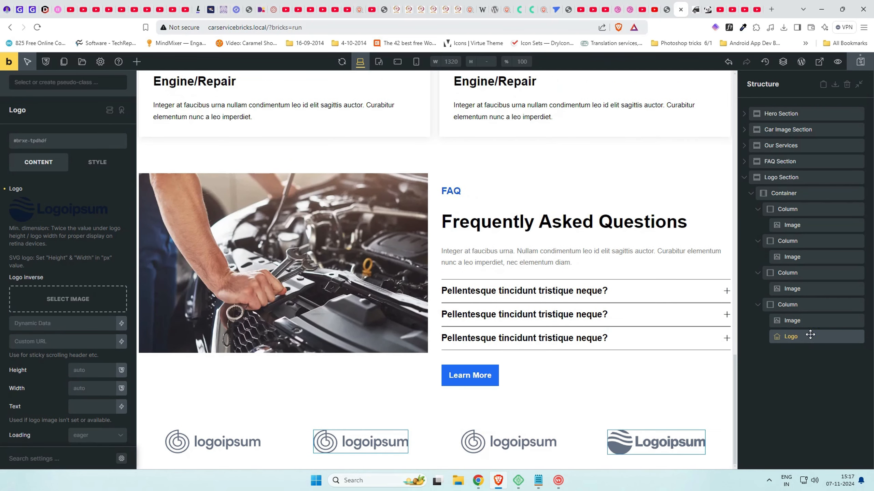
pyautogui.rightClick(810, 336)
pyautogui.click(805, 398)
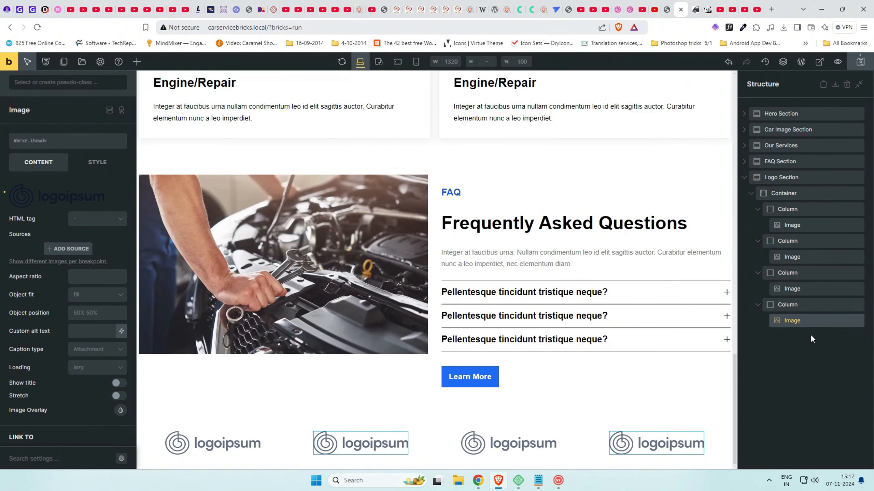
# Replace the picture of the second column's Image with business-logo-3.svg from the media library
pyautogui.click(795, 256)
pyautogui.click(76, 194)
pyautogui.click(104, 199)
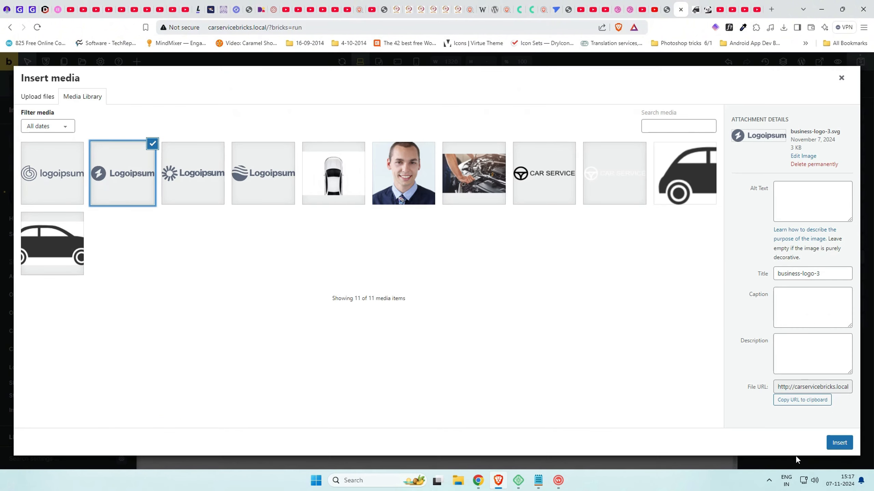
pyautogui.click(839, 442)
# Replace the picture of the third column's Image with business-logo-2.svg from the media library
pyautogui.click(803, 289)
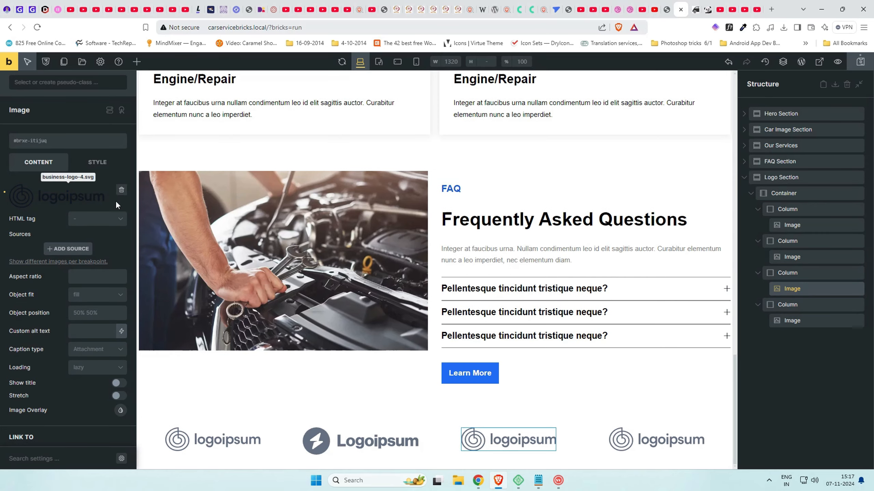
pyautogui.click(76, 195)
pyautogui.click(193, 179)
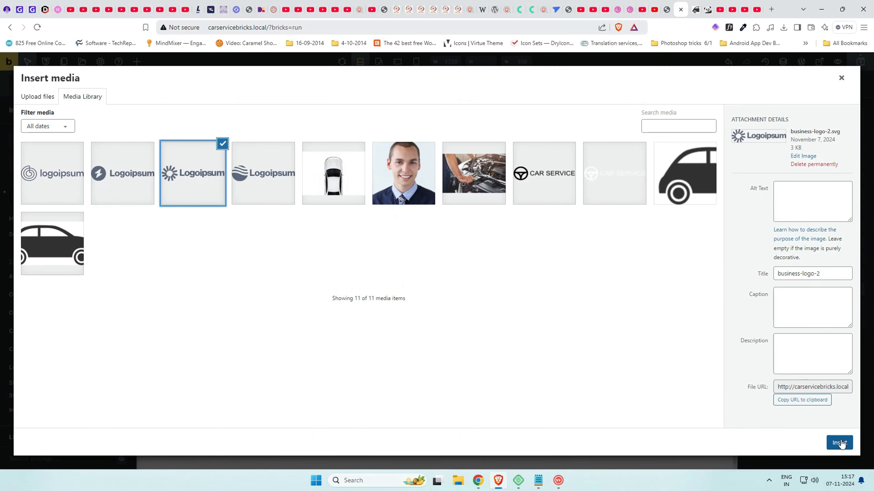
pyautogui.click(839, 442)
# Replace the picture of the fourth column's Image with business-logo-1.svg from the media library
pyautogui.click(795, 321)
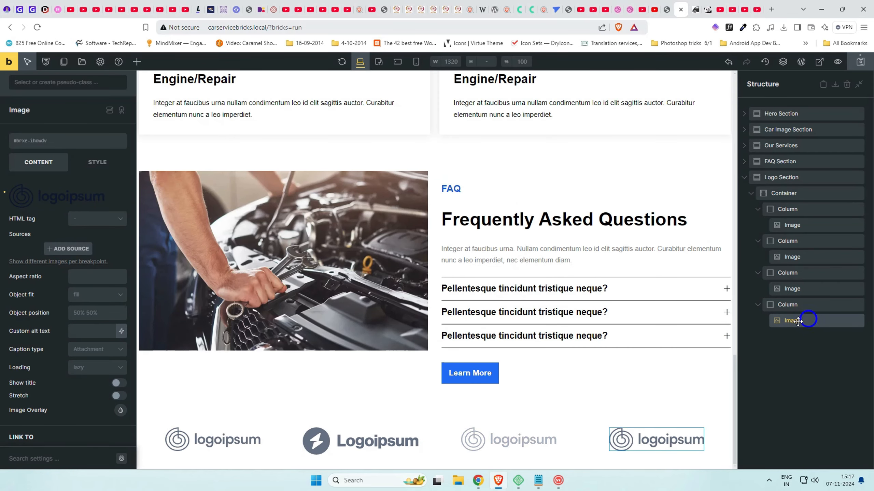
pyautogui.click(107, 202)
pyautogui.click(252, 174)
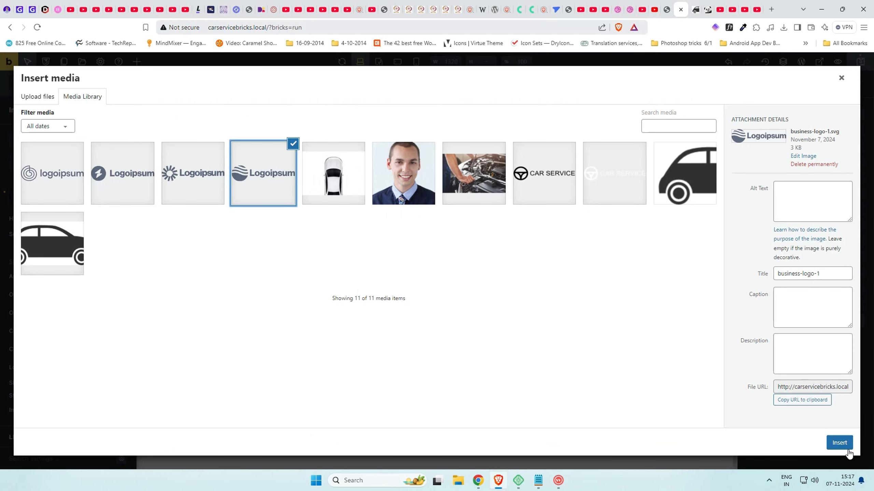
pyautogui.click(845, 447)
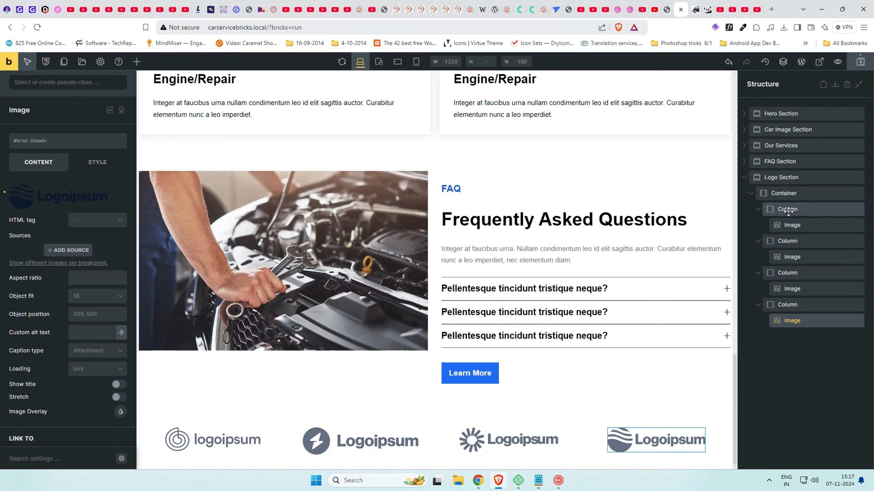
# Set the Logo Section container's top and bottom padding to 4rem and save the page
pyautogui.click(773, 195)
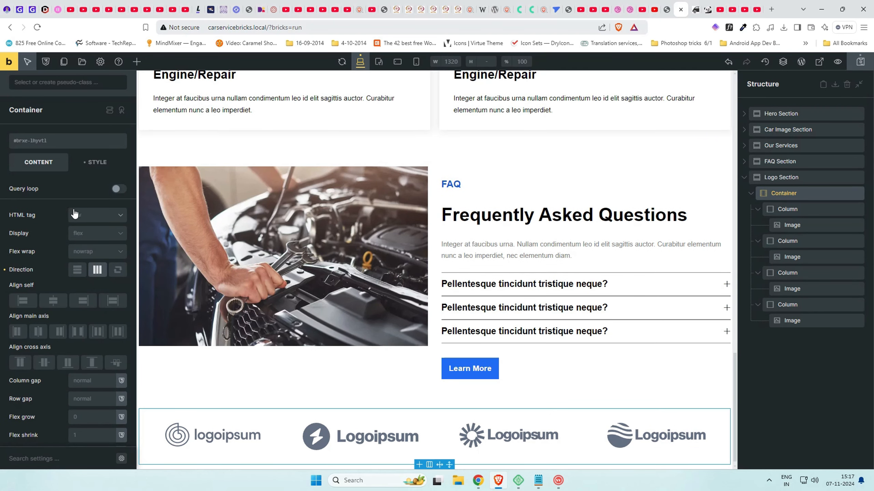
pyautogui.click(98, 166)
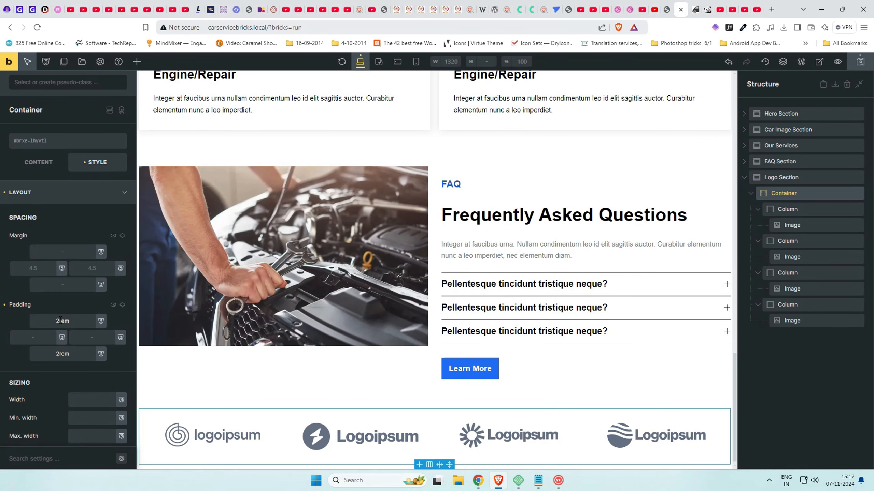
pyautogui.write('4')
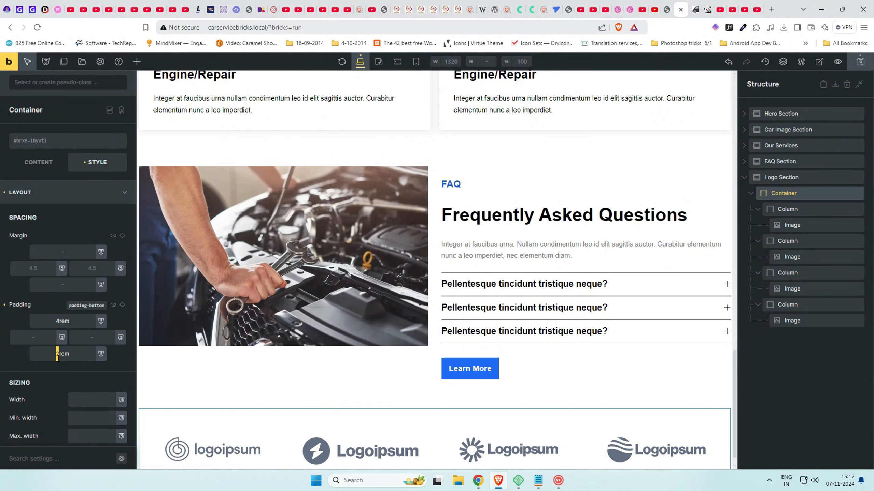
pyautogui.write('4')
pyautogui.scroll(-1, 637, 297)
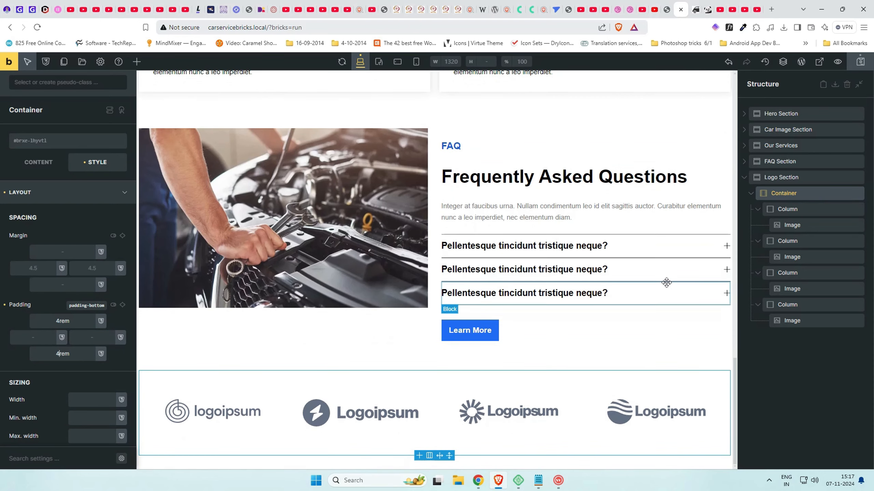
pyautogui.click(864, 63)
# Check the logo row's spacing below the FAQ section in the page preview, and return to the builder
pyautogui.click(694, 9)
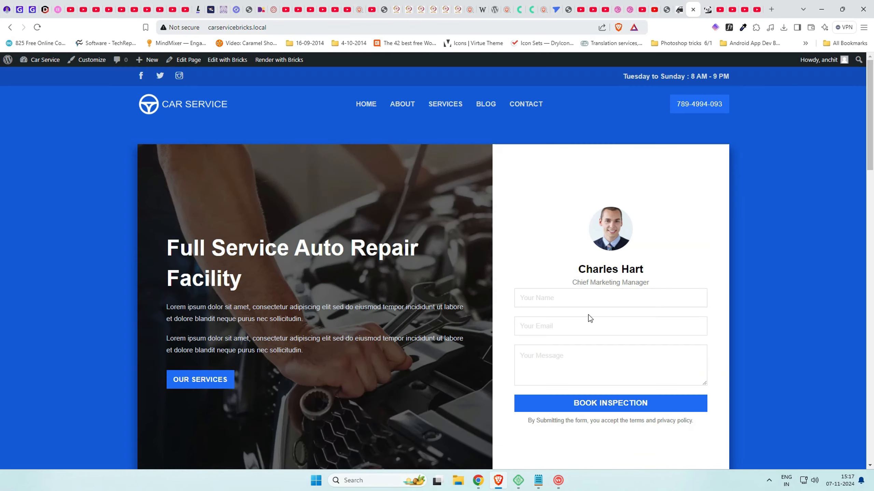
pyautogui.scroll(-8, 589, 319)
pyautogui.scroll(-15, 588, 316)
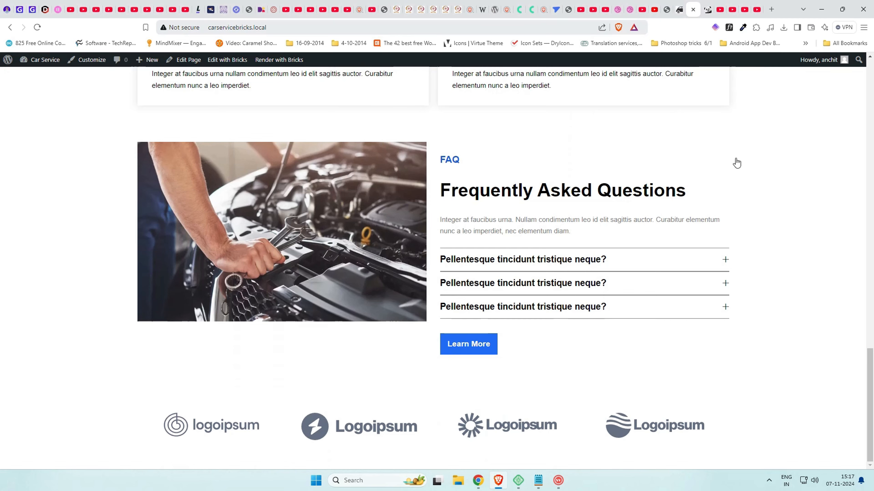
pyautogui.click(680, 9)
# Review the Blocksy reference site's layout and the Book an Appointment section below its logos, and return to the builder
pyautogui.click(666, 9)
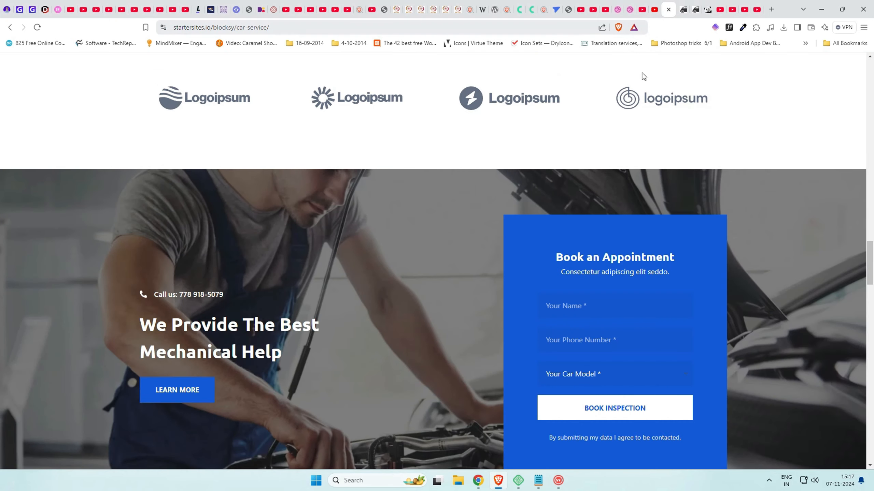
pyautogui.scroll(-1, 517, 271)
pyautogui.scroll(7, 514, 275)
pyautogui.scroll(-4, 512, 273)
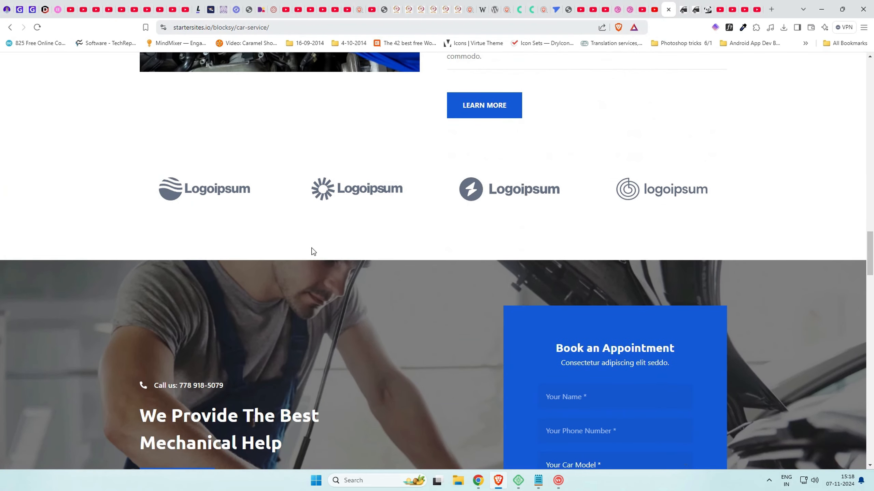
pyautogui.scroll(-4, 393, 247)
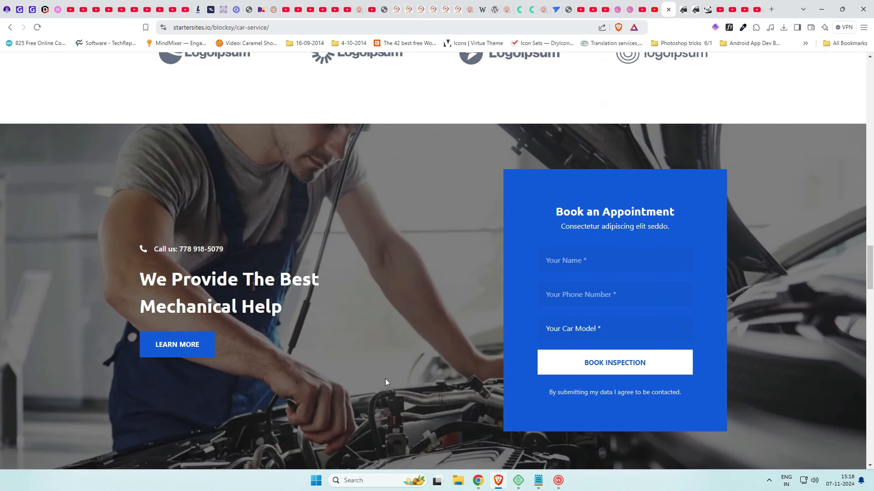
pyautogui.scroll(20, 445, 390)
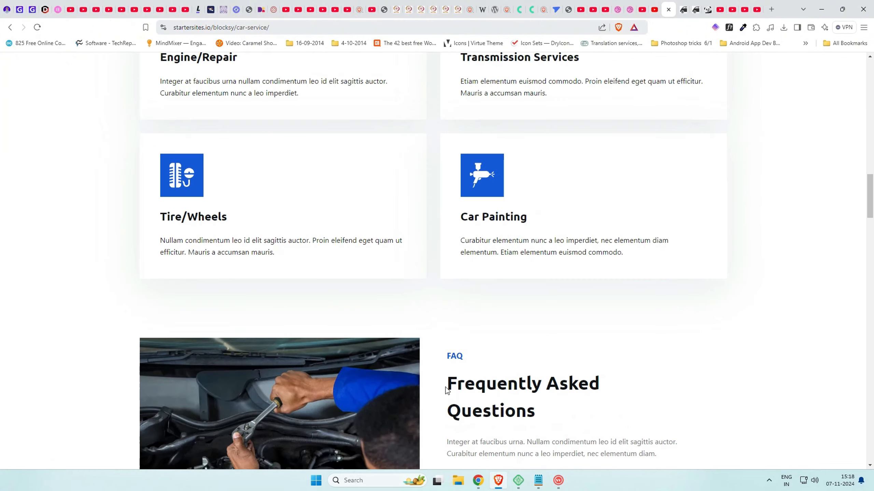
pyautogui.scroll(20, 446, 390)
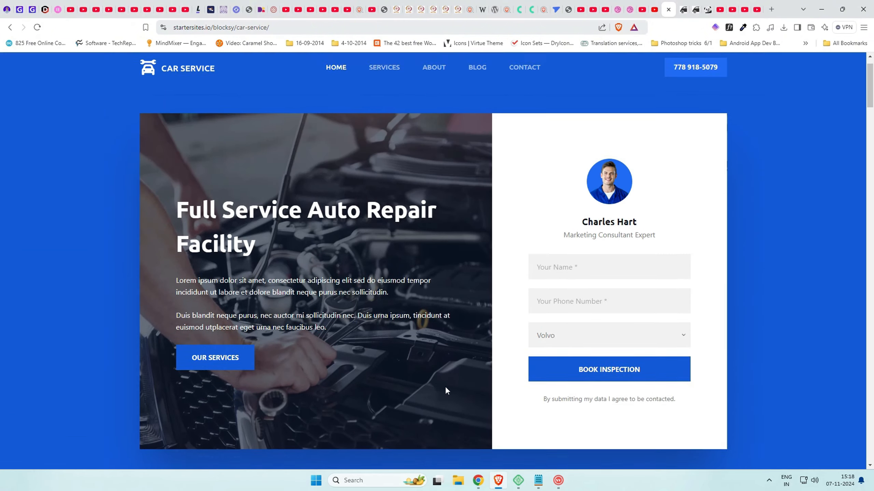
pyautogui.scroll(-20, 325, 413)
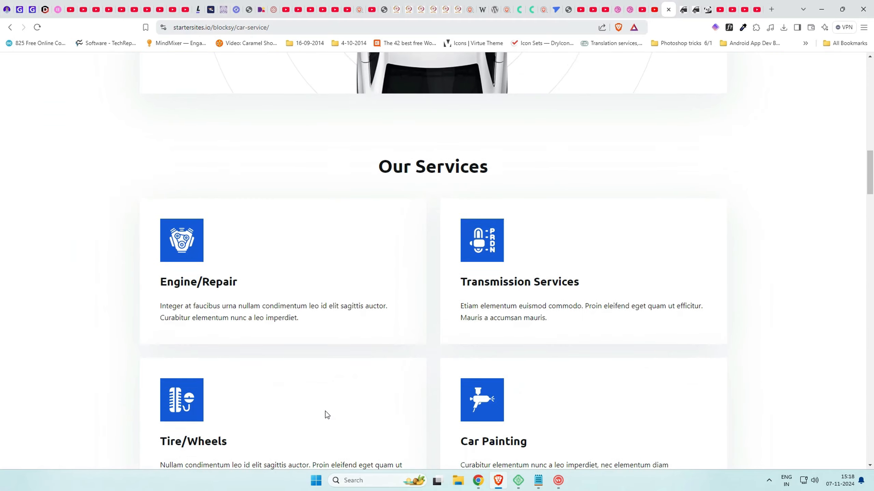
pyautogui.scroll(-12, 327, 414)
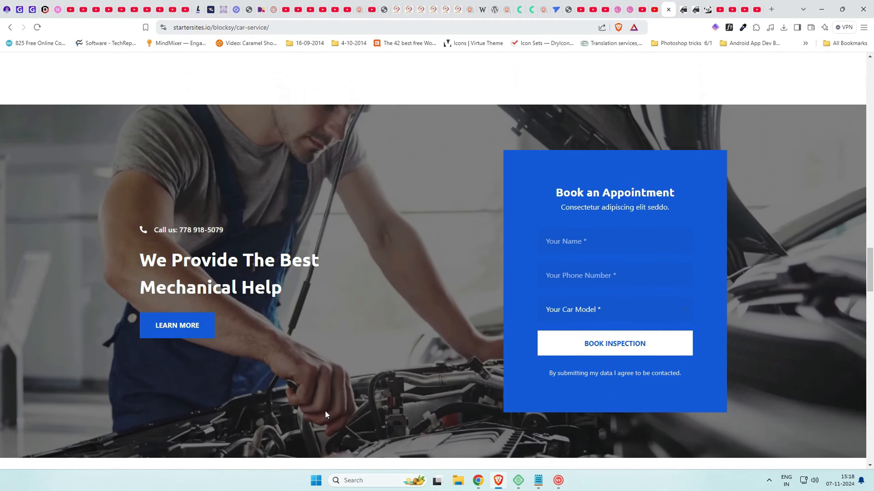
pyautogui.scroll(-1, 333, 413)
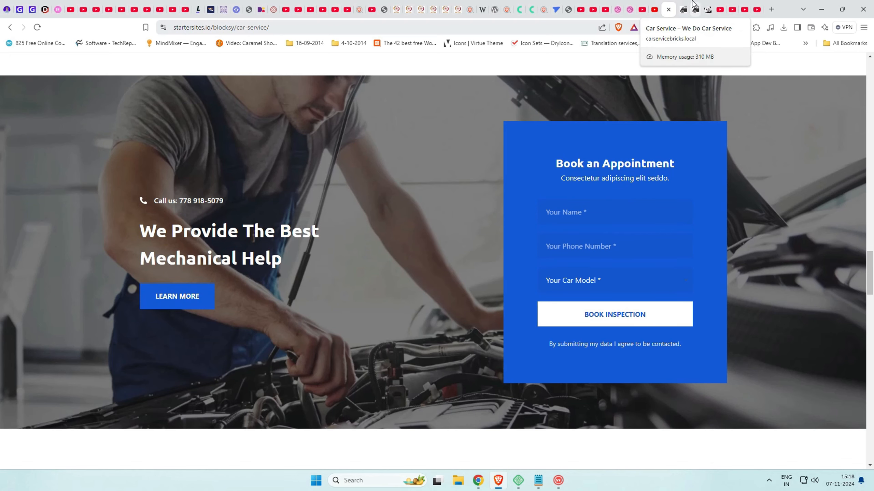
pyautogui.click(684, 9)
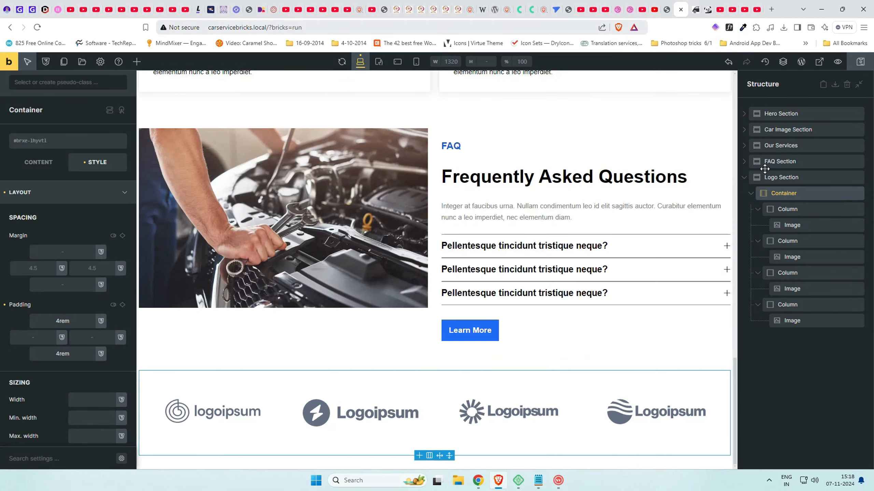
# Collapse the Logo Section in the page structure and add a new Section with a container below it
pyautogui.click(744, 179)
pyautogui.click(744, 180)
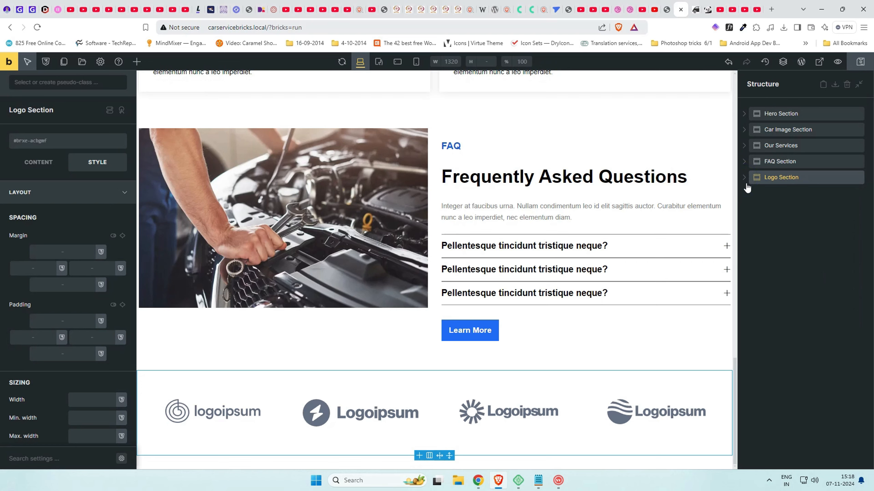
pyautogui.click(136, 61)
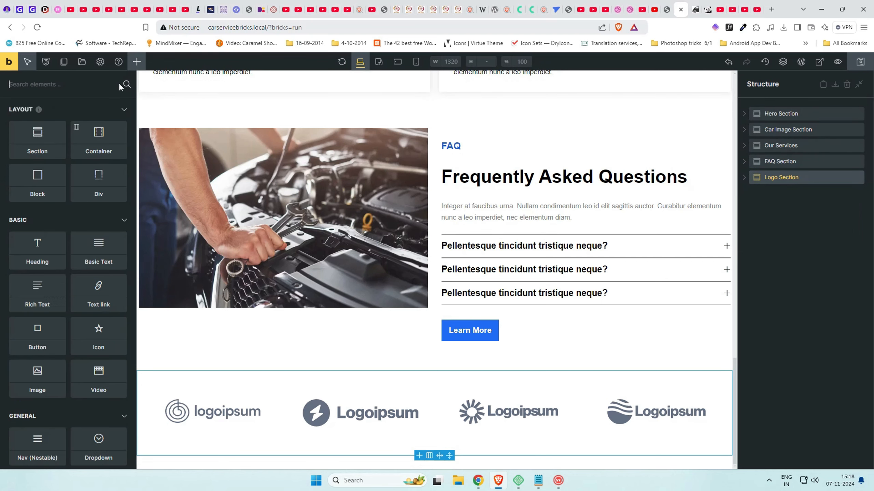
pyautogui.click(37, 141)
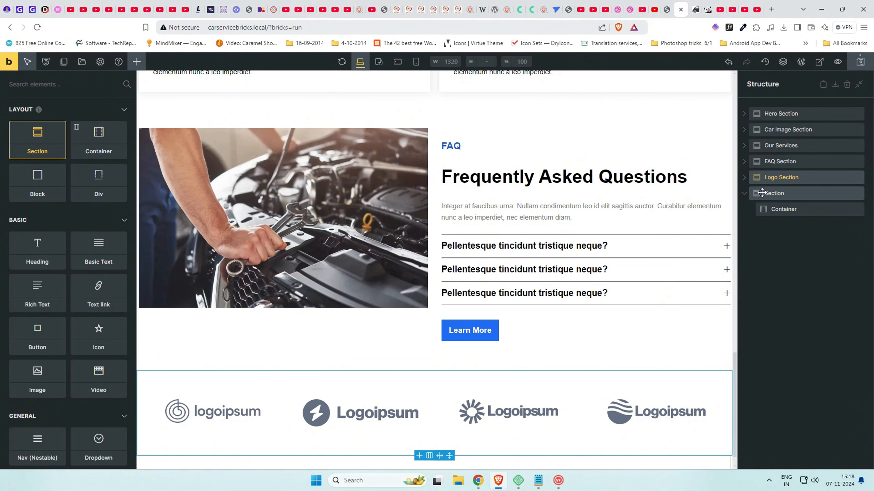
pyautogui.hotkey('ctrl', 'z')
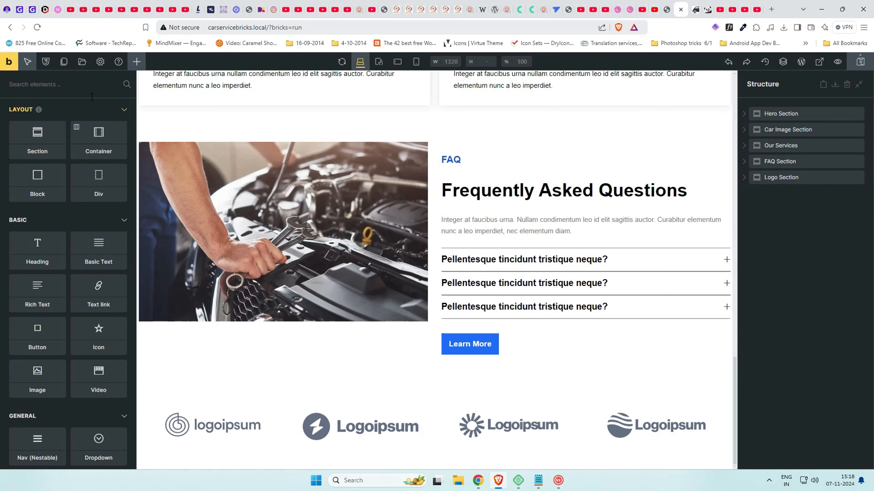
pyautogui.click(19, 155)
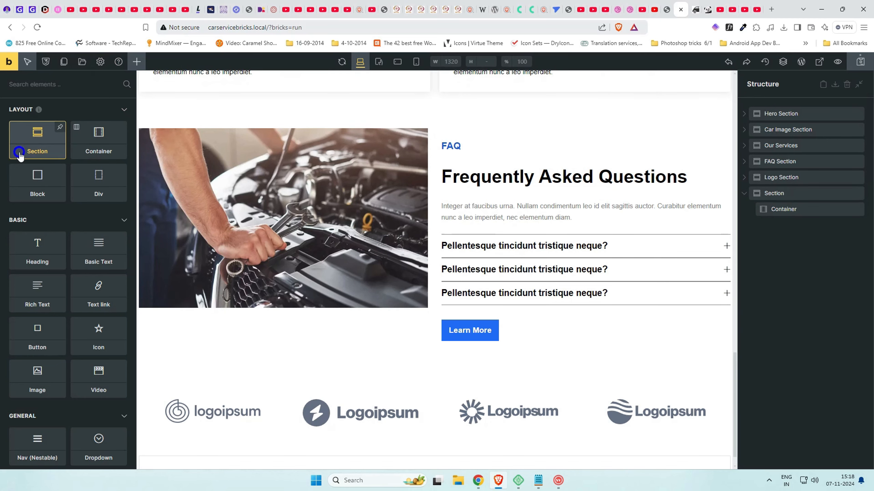
# Consult the Book an Appointment section on the Blocksy site, and rename the new section to Book App Section
pyautogui.click(773, 194)
pyautogui.click(669, 5)
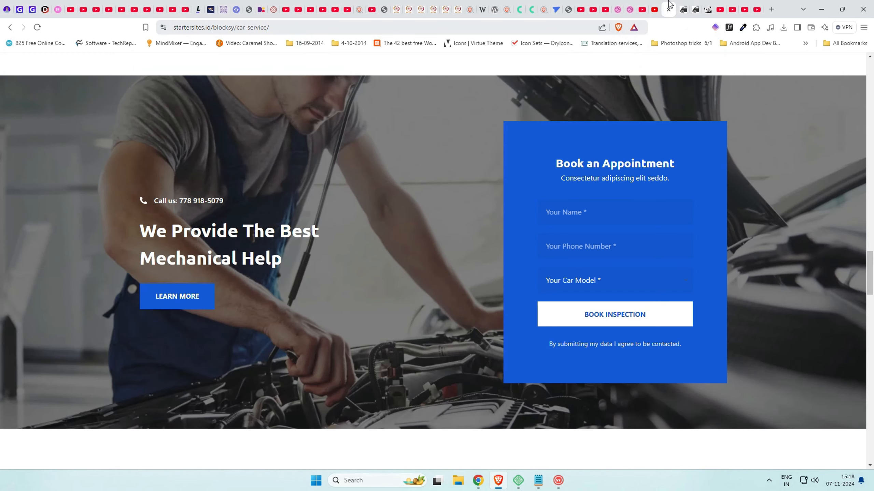
pyautogui.scroll(3, 632, 203)
pyautogui.scroll(-4, 631, 202)
pyautogui.scroll(3, 631, 207)
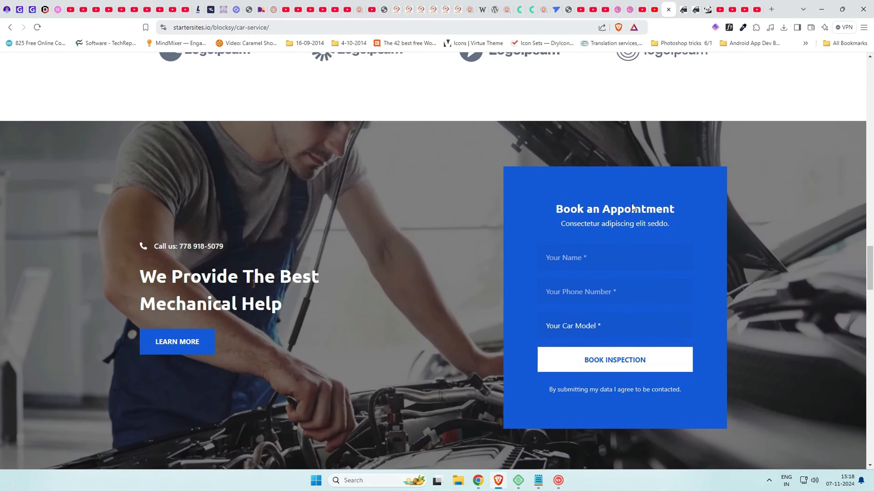
pyautogui.click(684, 9)
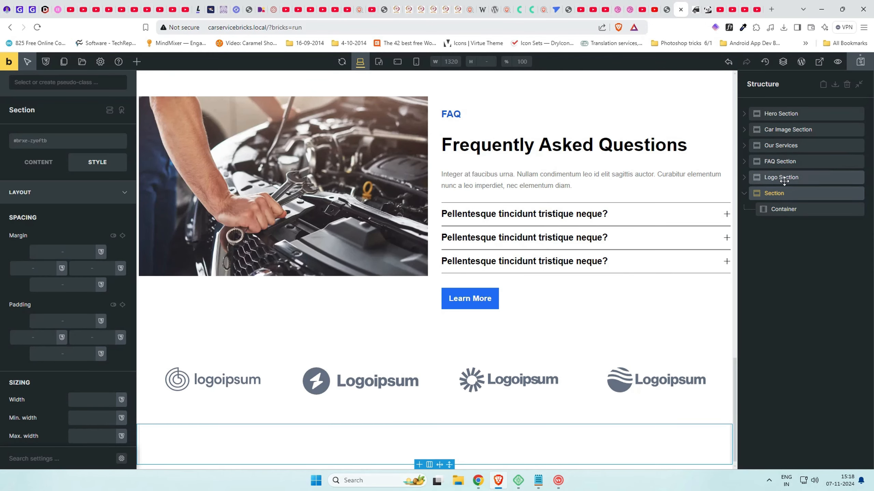
pyautogui.write('Book App')
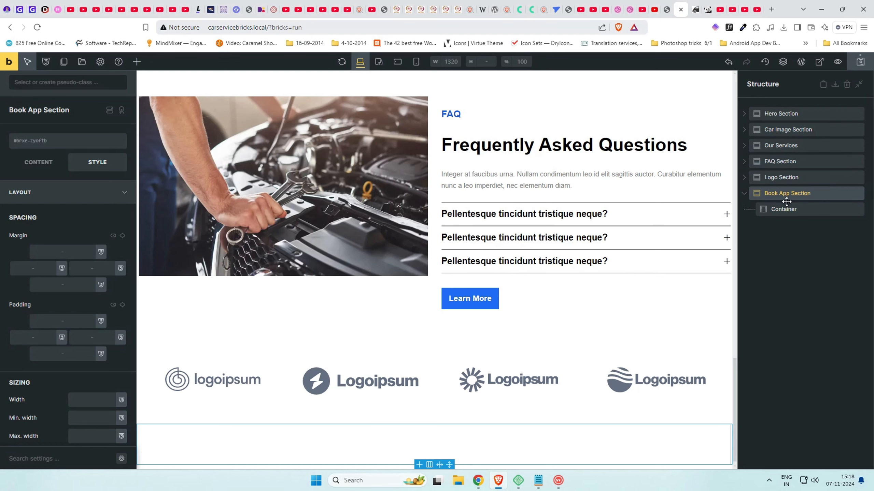
# Review the Book an Appointment section's background photo and form layout on the Blocksy reference site, and return to the builder
pyautogui.scroll(-1, 622, 324)
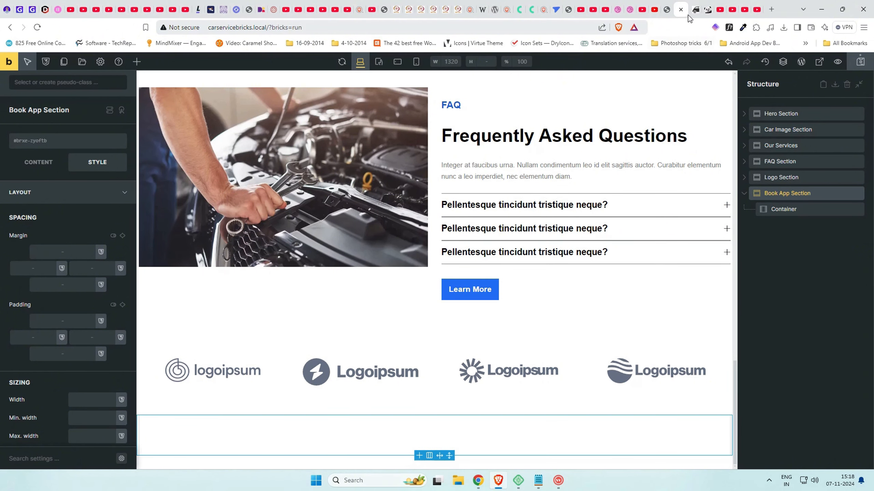
pyautogui.click(669, 6)
pyautogui.scroll(-2, 408, 278)
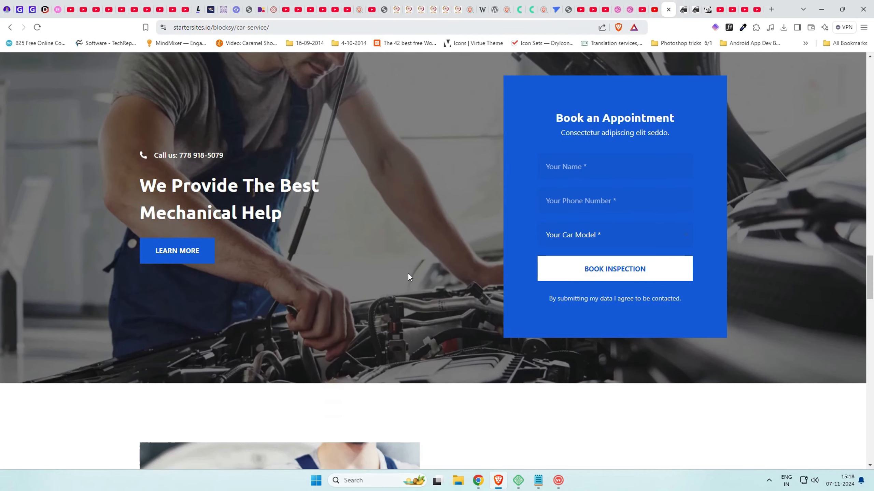
pyautogui.scroll(2, 436, 288)
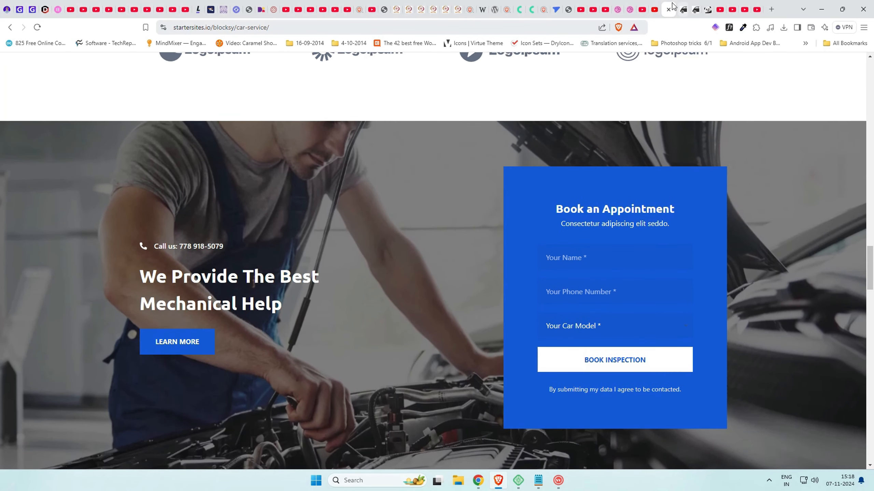
pyautogui.click(684, 5)
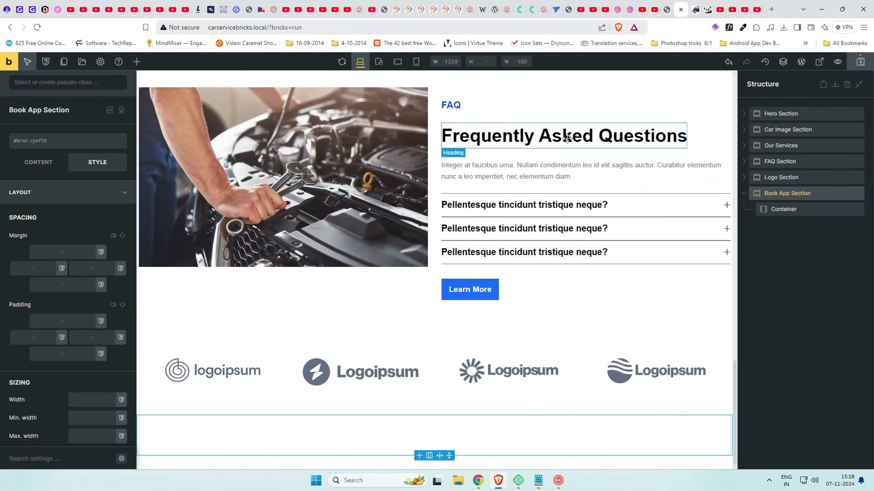
# Set the background image of Book App Section to the media library photo of a mechanic working on a car engine
pyautogui.click(34, 164)
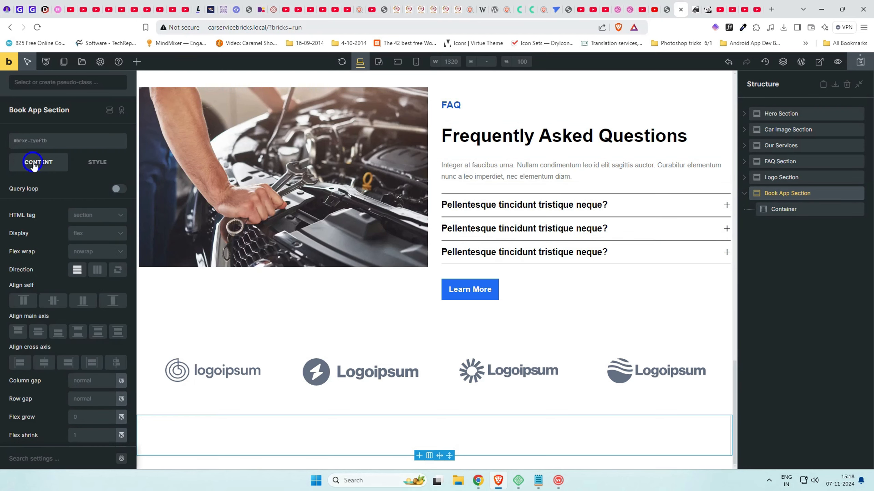
pyautogui.click(97, 163)
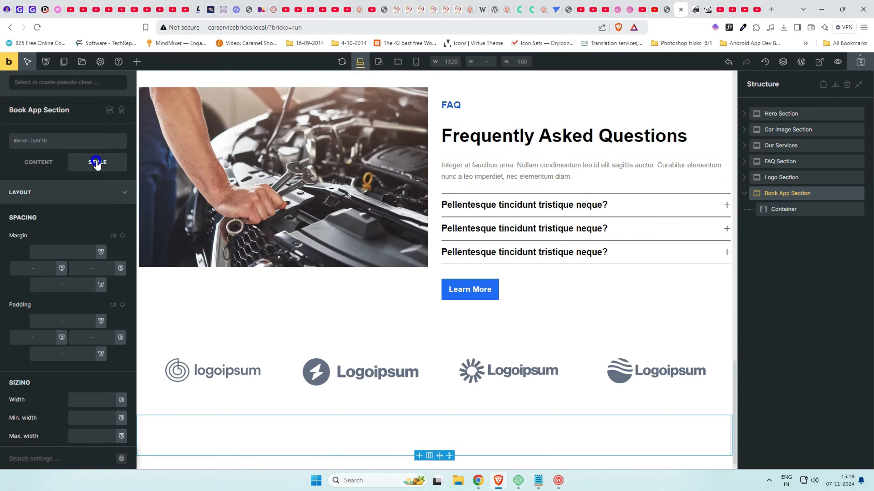
pyautogui.click(89, 193)
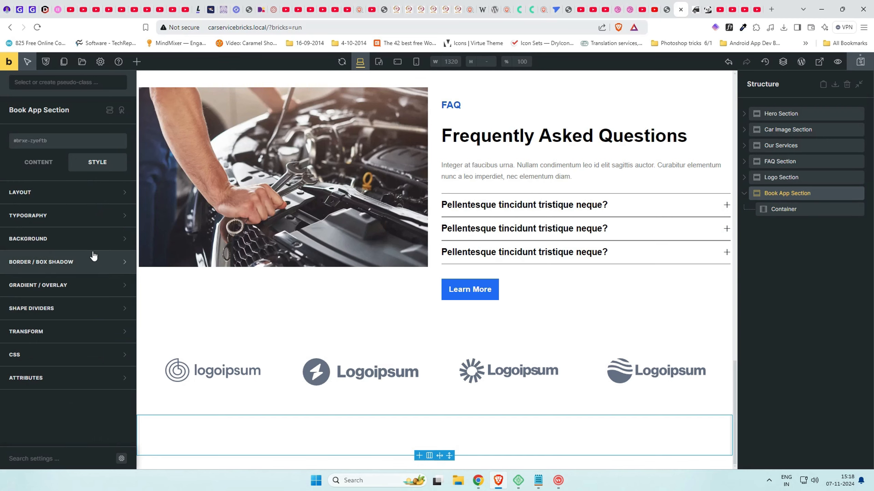
pyautogui.click(99, 241)
pyautogui.click(93, 286)
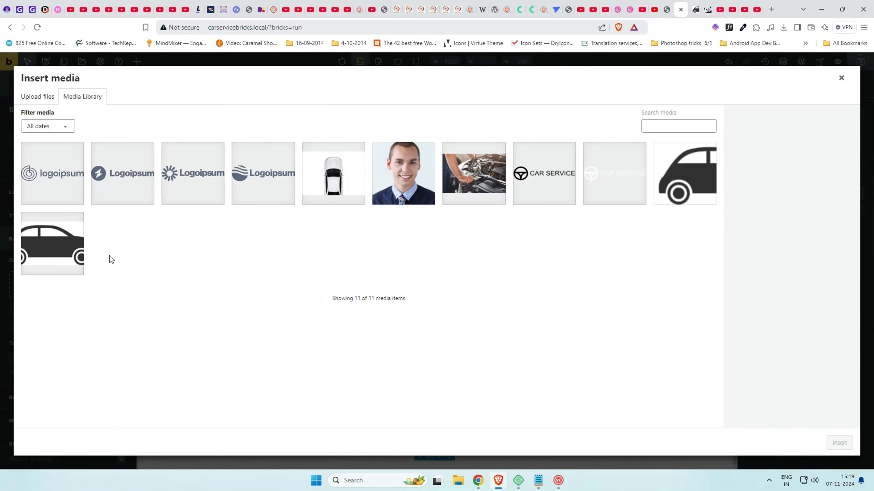
pyautogui.click(490, 178)
pyautogui.click(839, 442)
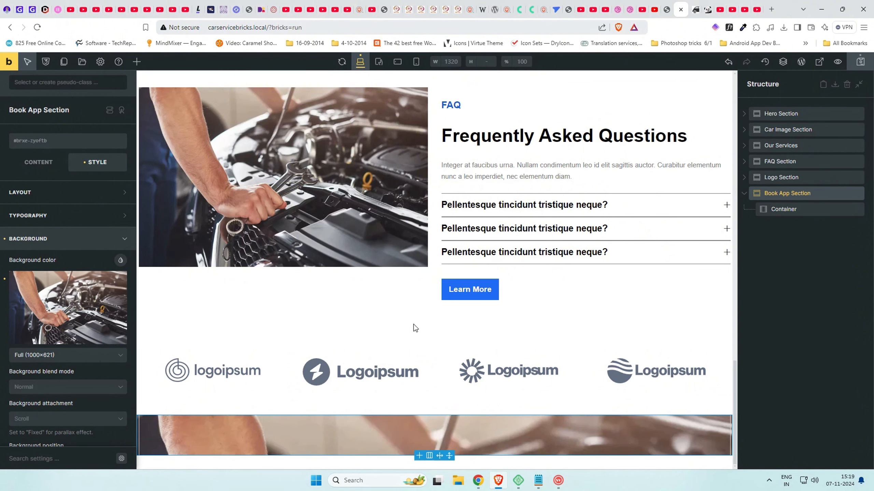
# Give Book App Section a black background color at roughly half transparency, with the background blend mode set to overlay
pyautogui.click(121, 260)
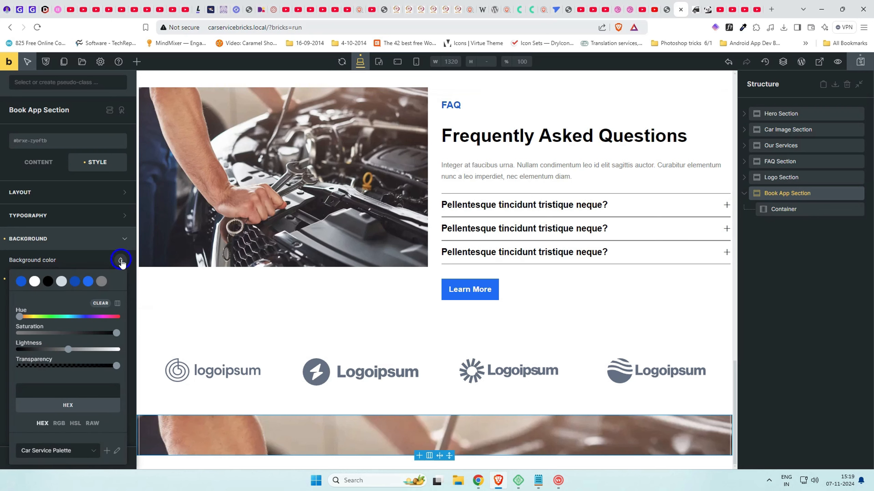
pyautogui.click(48, 282)
pyautogui.click(90, 266)
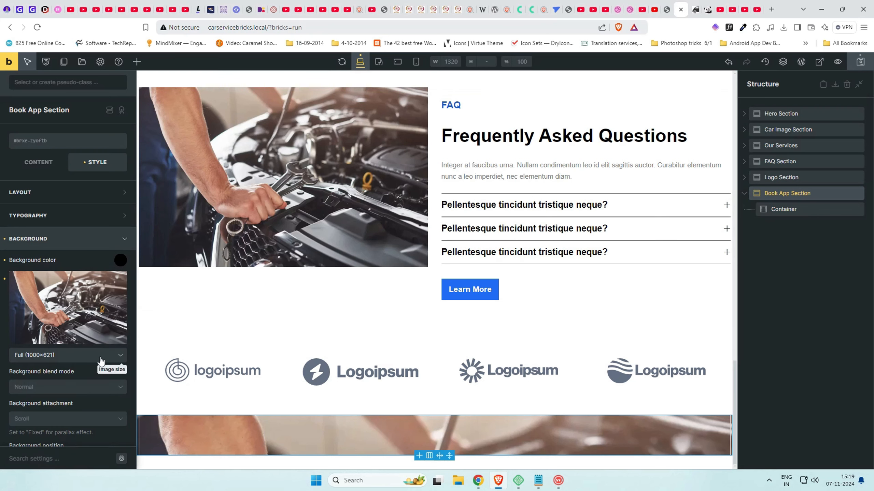
pyautogui.click(91, 389)
pyautogui.click(62, 444)
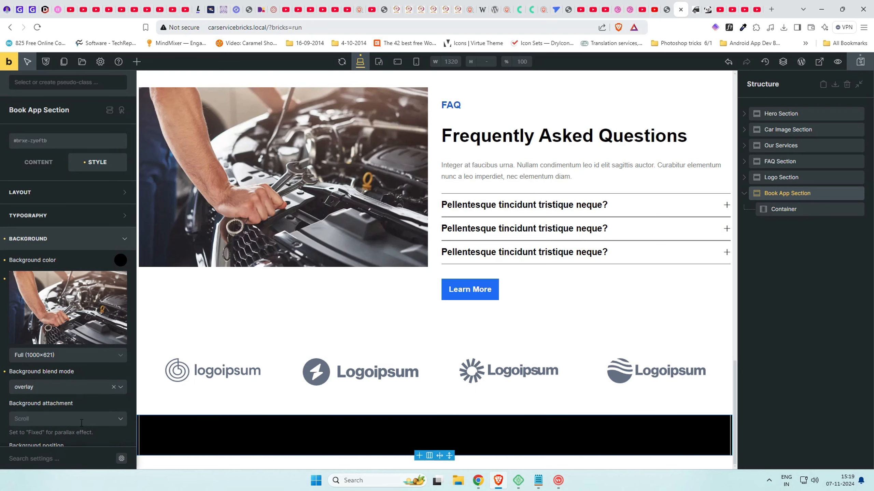
pyautogui.click(119, 265)
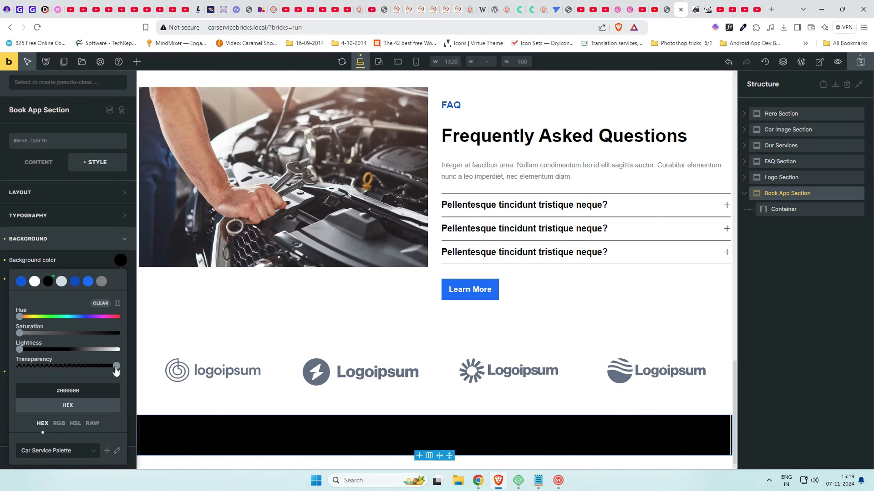
pyautogui.moveTo(116, 370); pyautogui.dragTo(62, 370)
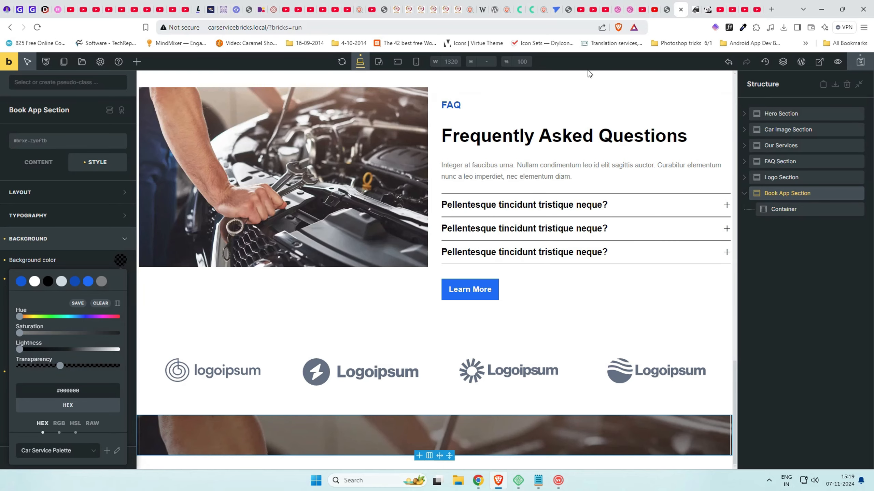
# Compare the new section's darkened background with the Blocksy site and examine its heading text, and return to the builder
pyautogui.click(667, 7)
pyautogui.click(683, 5)
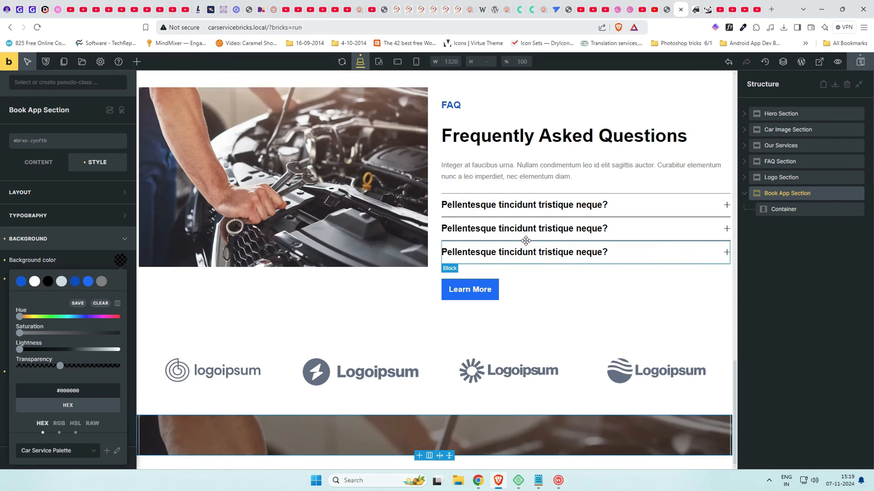
pyautogui.click(667, 5)
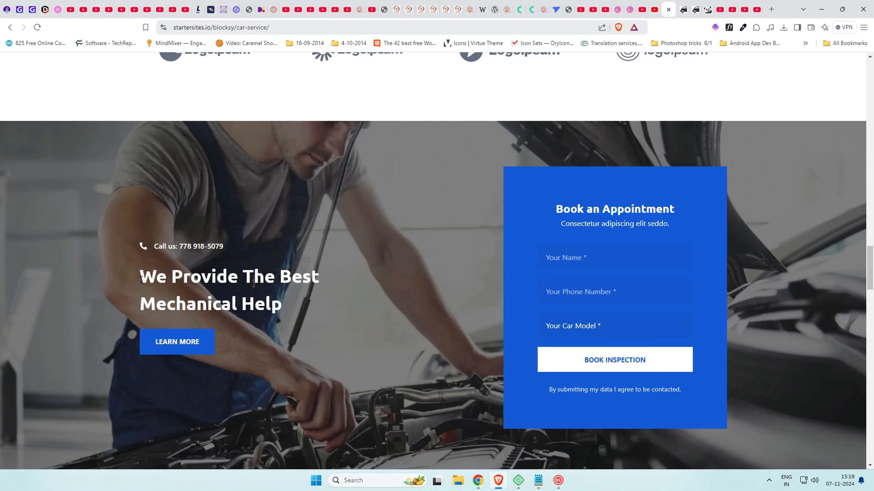
pyautogui.moveTo(141, 280); pyautogui.dragTo(298, 305)
pyautogui.tripleClick(299, 305)
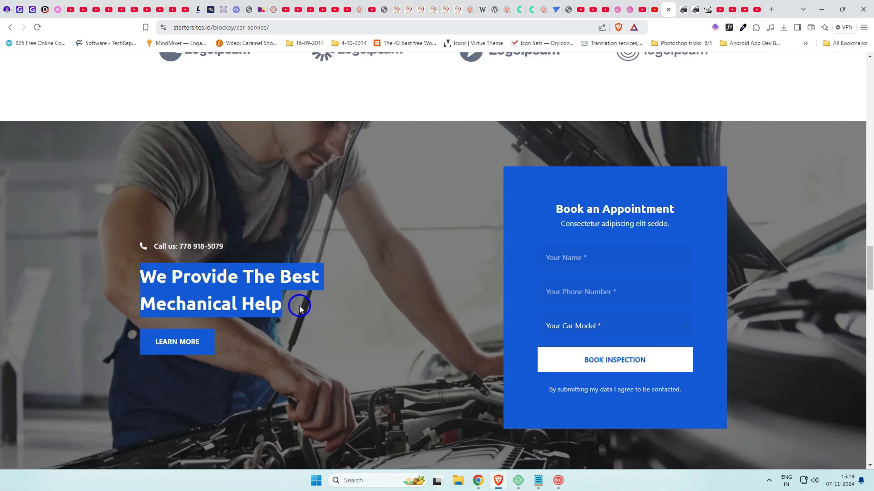
pyautogui.click(299, 305)
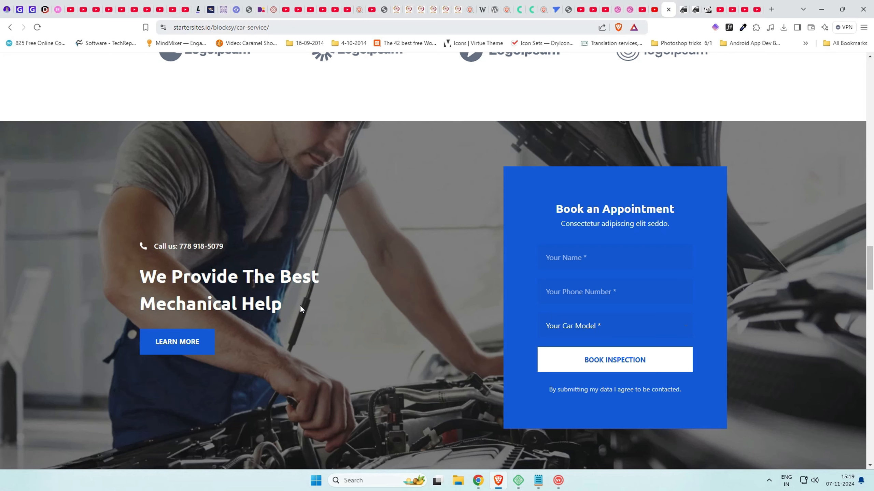
pyautogui.click(682, 5)
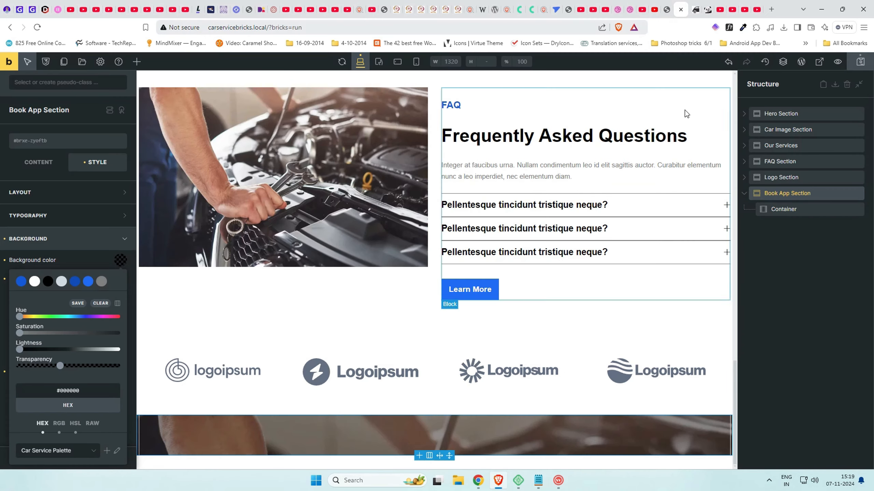
# Divide the container in Book App Section into two columns, using the layout with the wider column first
pyautogui.click(784, 209)
pyautogui.click(430, 456)
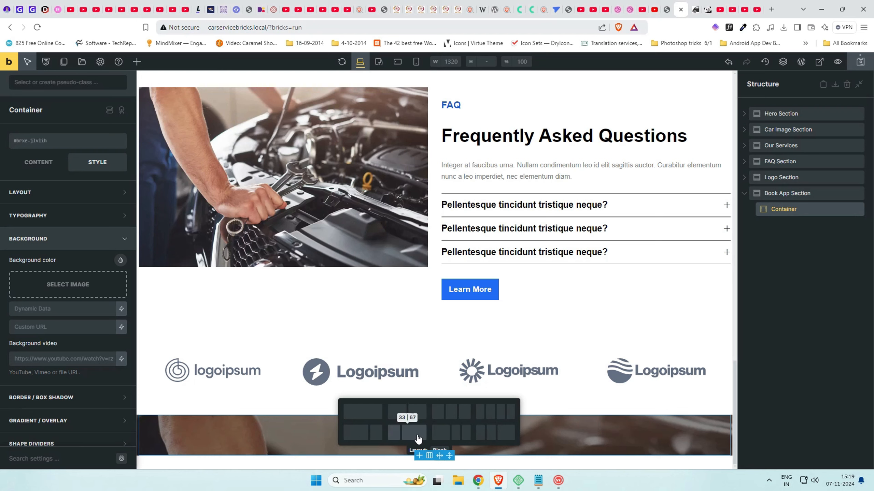
pyautogui.click(356, 434)
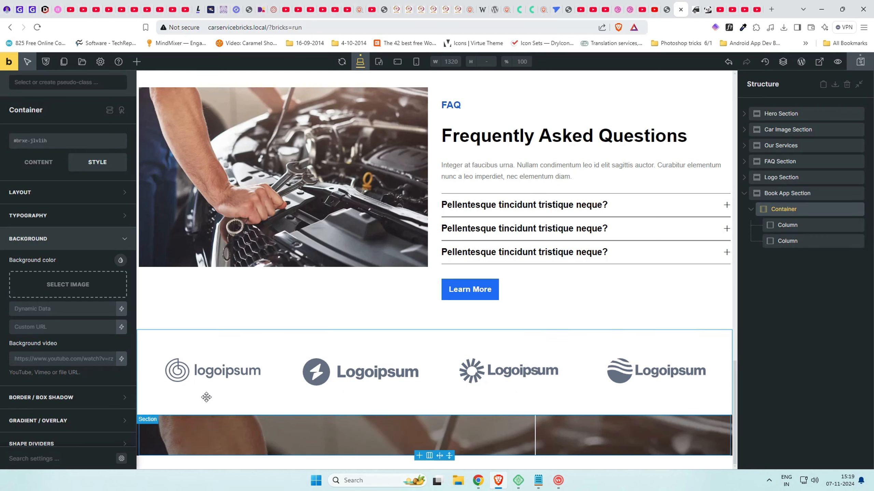
# Set the first column's width to 60% and the second column's width to 40% in Book App Section
pyautogui.click(816, 227)
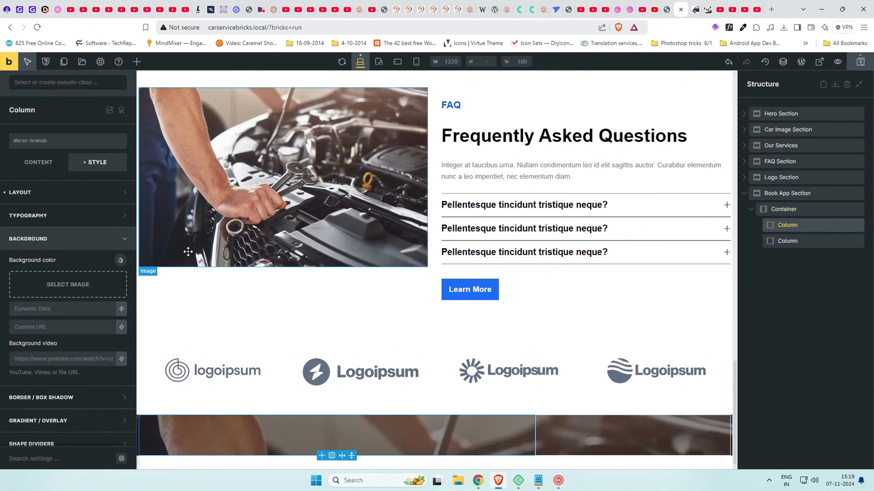
pyautogui.click(61, 195)
pyautogui.moveTo(76, 398); pyautogui.dragTo(81, 398)
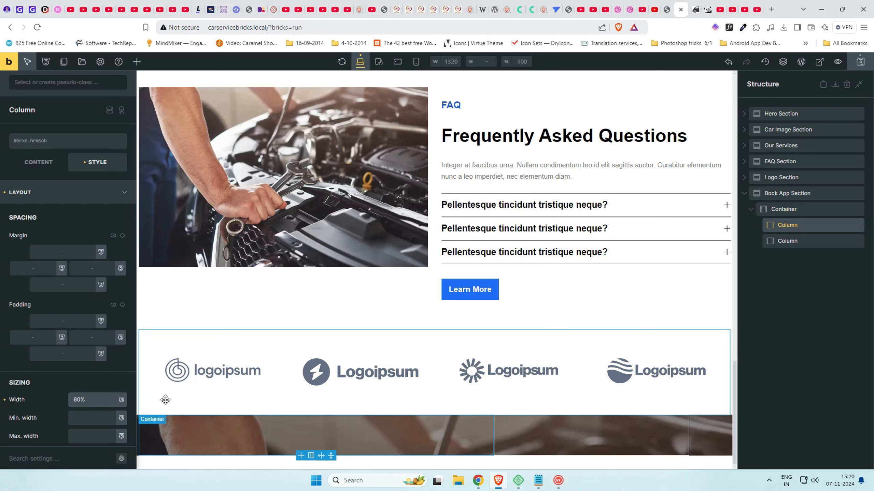
pyautogui.click(812, 242)
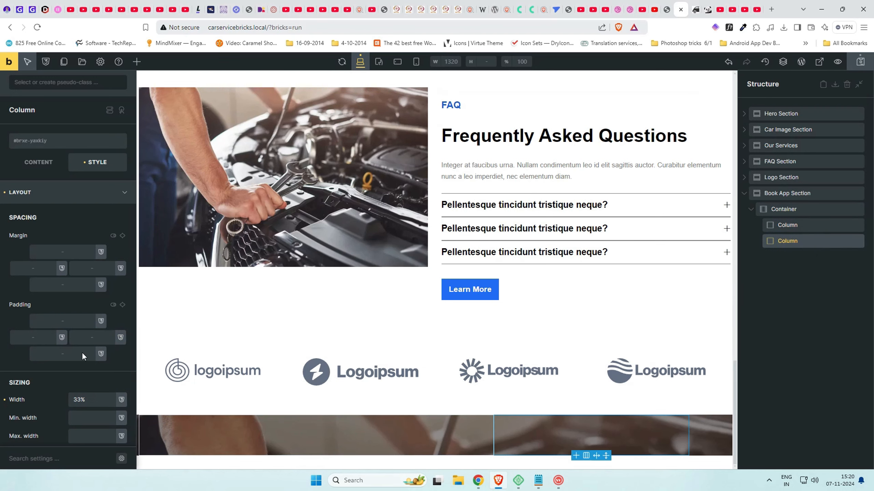
pyautogui.moveTo(73, 405); pyautogui.dragTo(81, 402)
pyautogui.write('40')
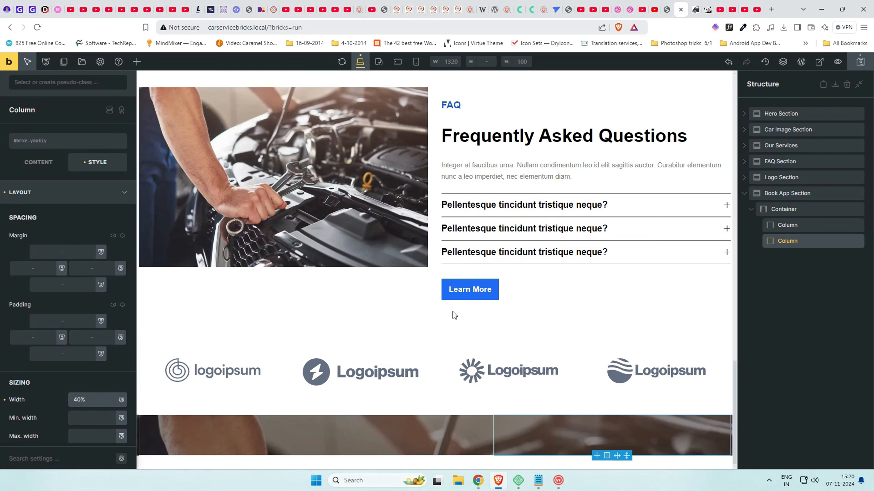
# Consult the Blocksy section's text layout, and add a Heading and a Button element to the first column of Book App Section
pyautogui.click(669, 5)
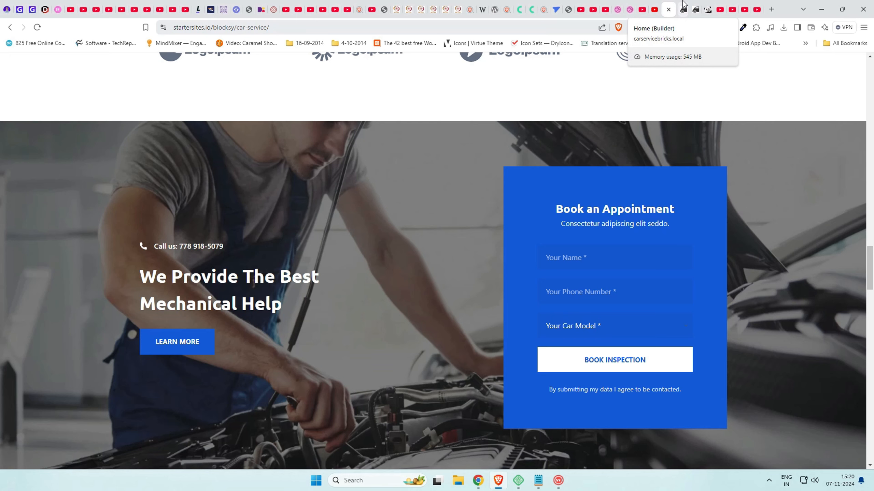
pyautogui.click(683, 8)
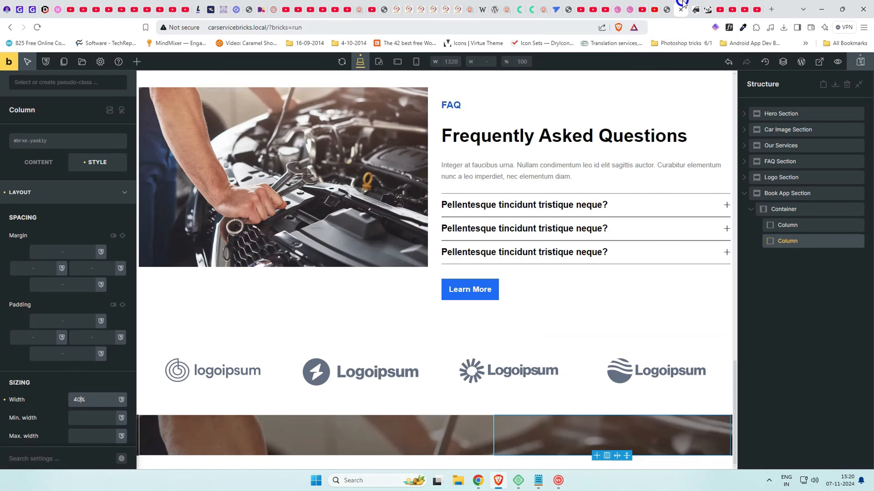
pyautogui.click(809, 224)
pyautogui.click(136, 62)
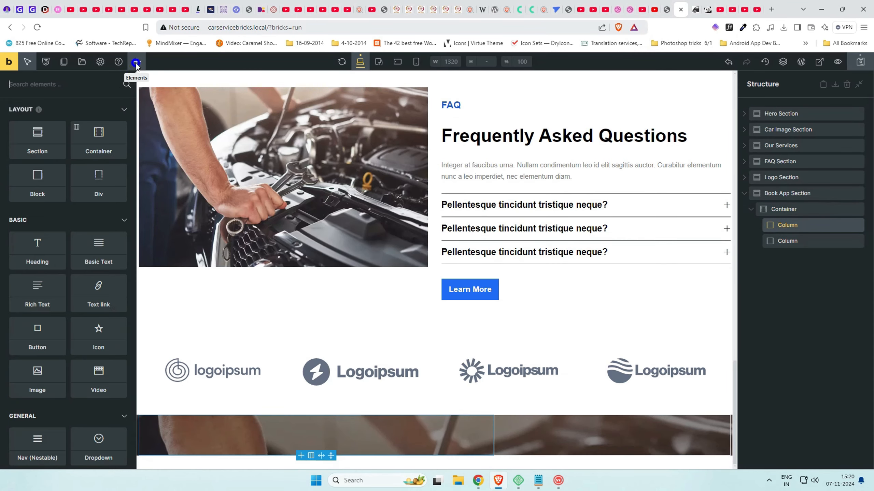
pyautogui.click(49, 83)
pyautogui.write('heading')
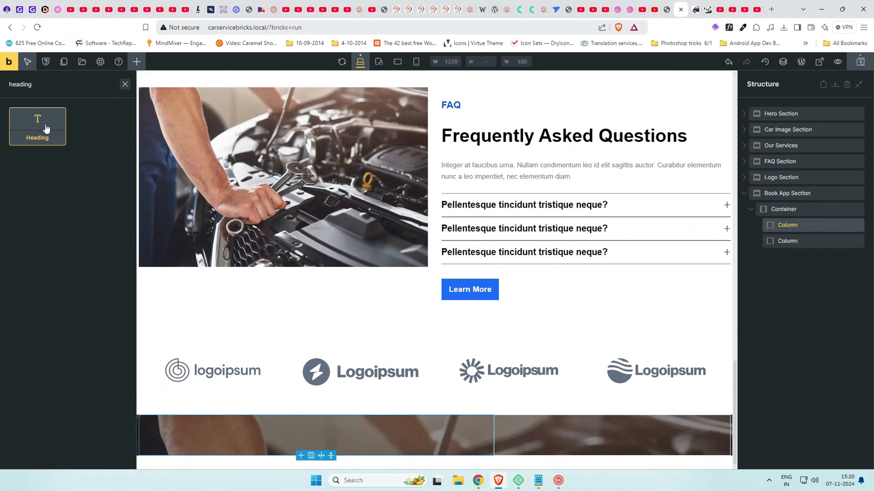
pyautogui.click(58, 139)
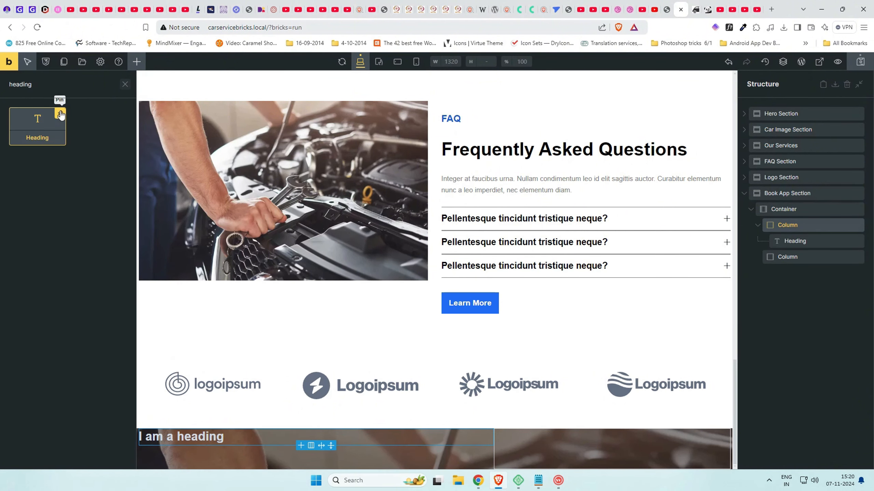
pyautogui.click(125, 84)
pyautogui.write('button')
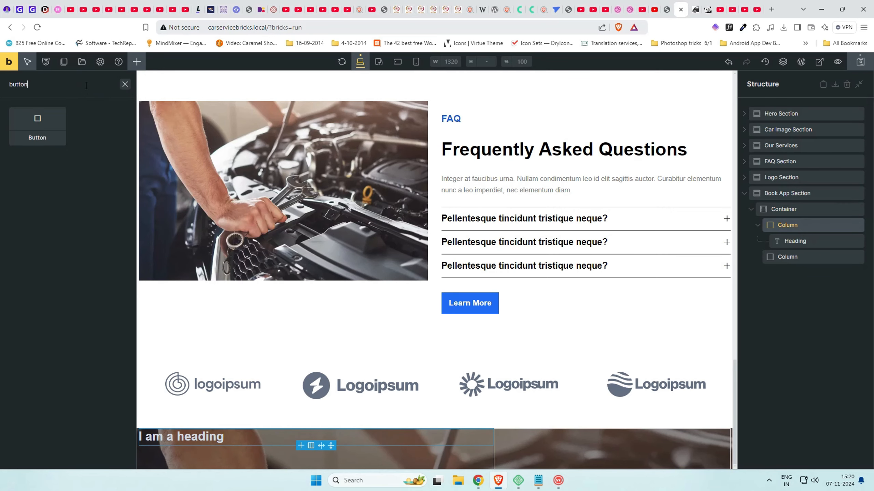
pyautogui.click(37, 128)
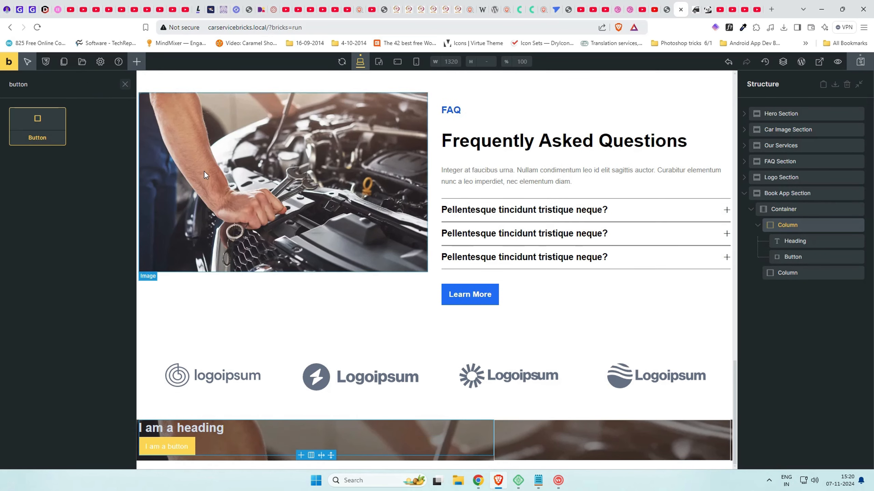
# Copy the "Call us" line with its phone number from the Blocksy site's appointment section, and return to the builder
pyautogui.click(667, 9)
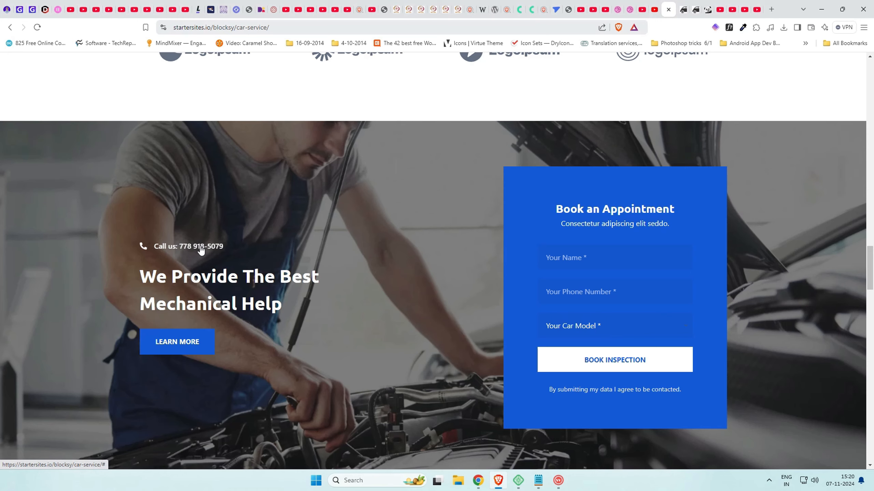
pyautogui.moveTo(225, 246); pyautogui.dragTo(142, 245)
pyautogui.hotkey('ctrl', 'c')
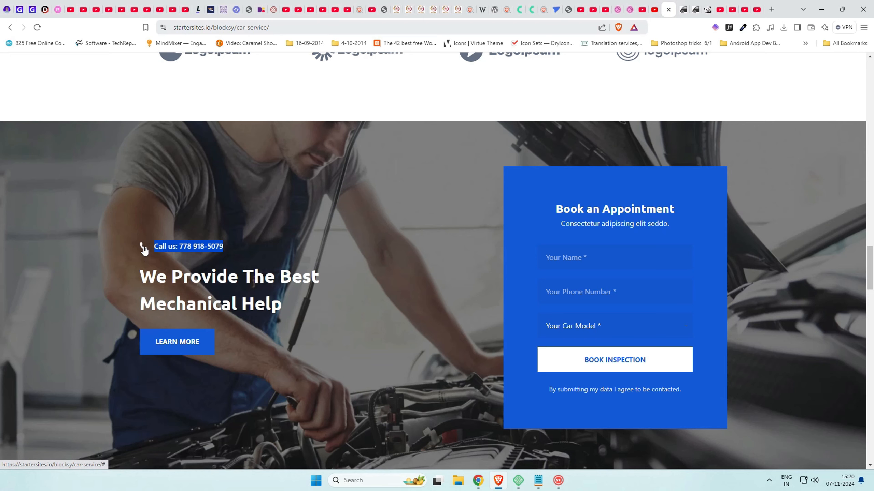
pyautogui.click(683, 10)
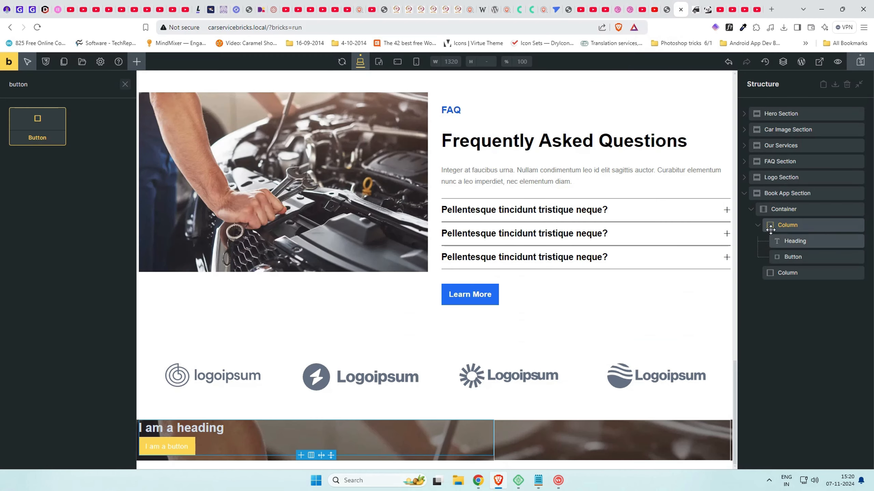
# Add a Rich Text element to the first column of Book App Section and move it above the Heading
pyautogui.click(125, 84)
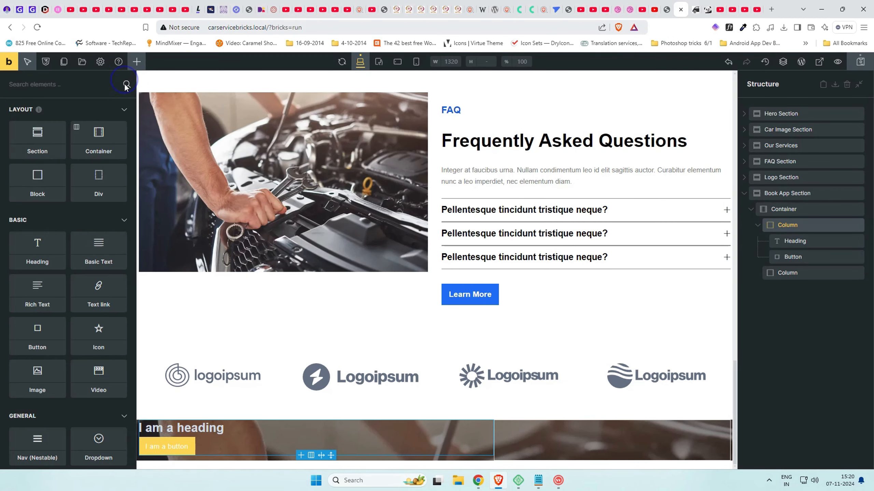
pyautogui.write('text')
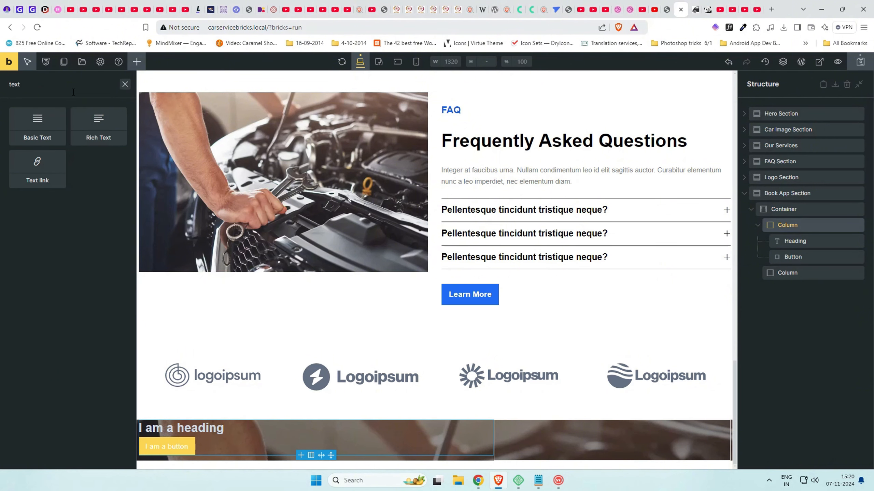
pyautogui.click(106, 139)
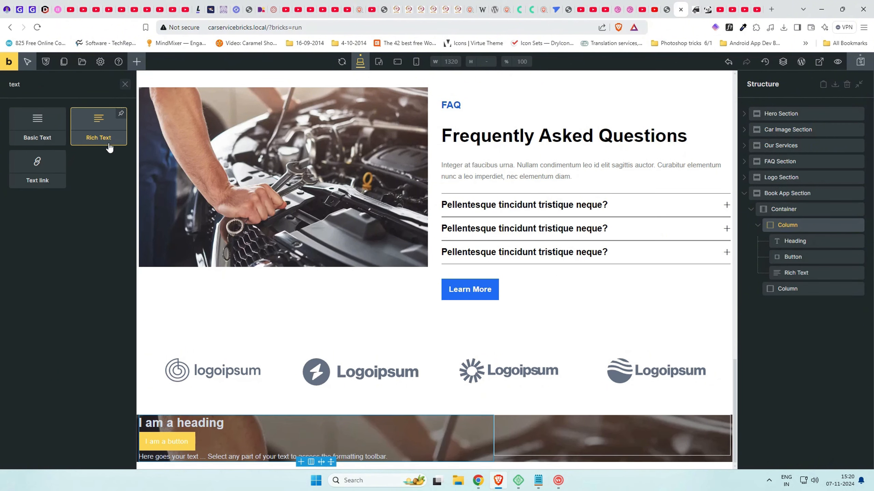
pyautogui.click(802, 274)
pyautogui.moveTo(802, 273); pyautogui.dragTo(804, 238)
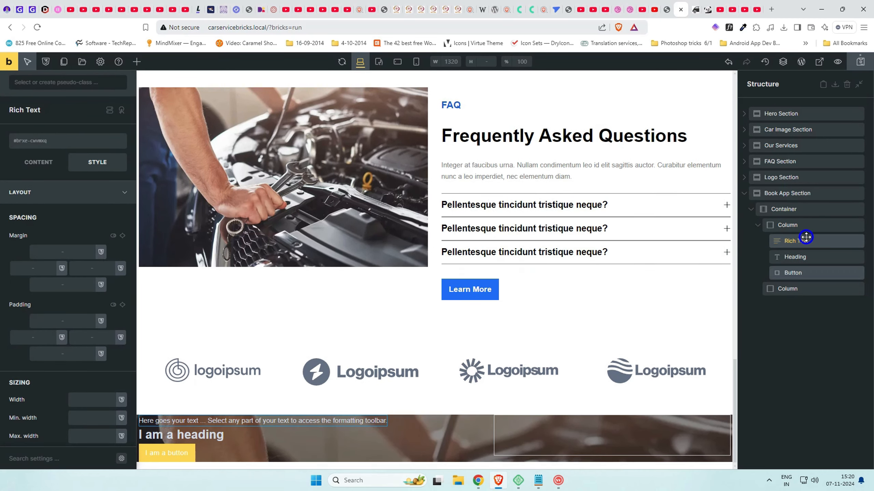
# Replace the Rich Text placeholder with the copied "Call us" line and its phone number
pyautogui.click(48, 167)
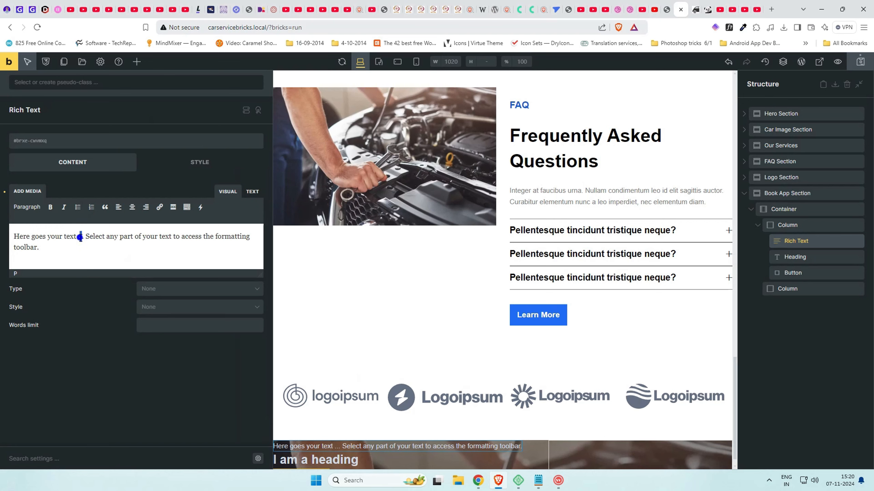
pyautogui.tripleClick(80, 239)
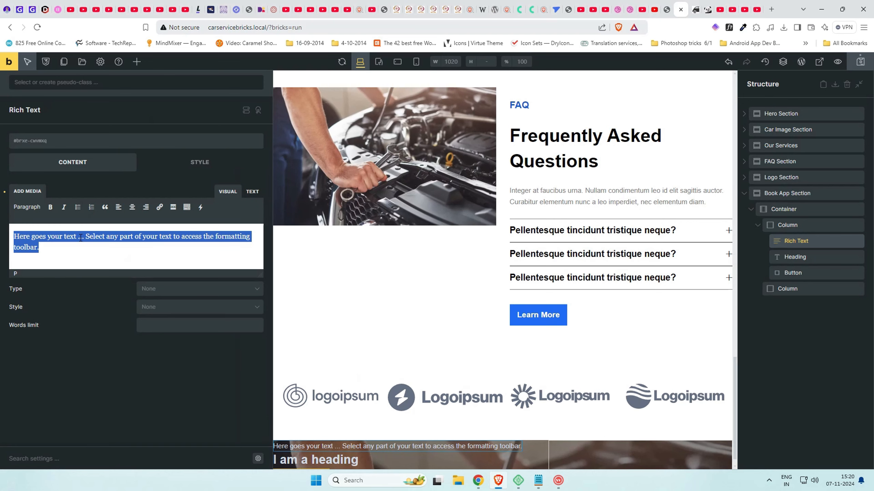
pyautogui.hotkey('ctrl', 'v')
# Add an Icon element below the Rich Text in the first column of Book App Section
pyautogui.click(137, 62)
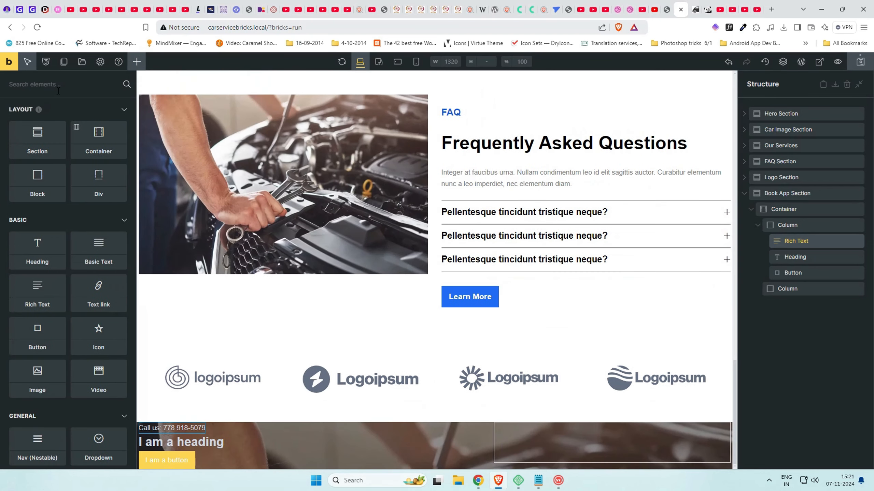
pyautogui.write('icon')
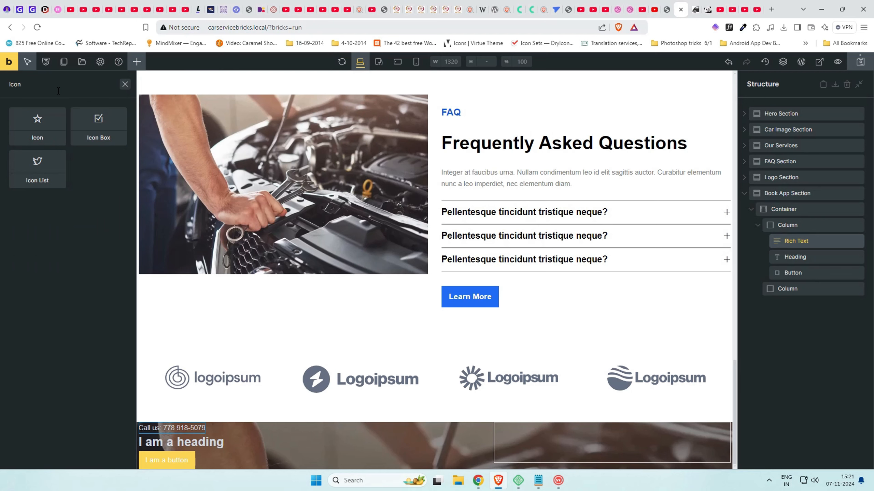
pyautogui.click(41, 147)
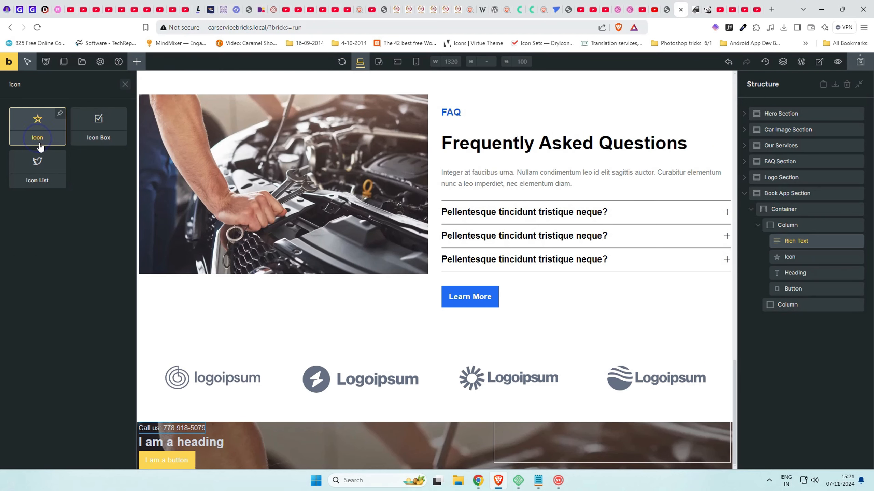
# Change the Icon element's star to the plain phone handset from the Fontawesome - Solid library
pyautogui.click(801, 257)
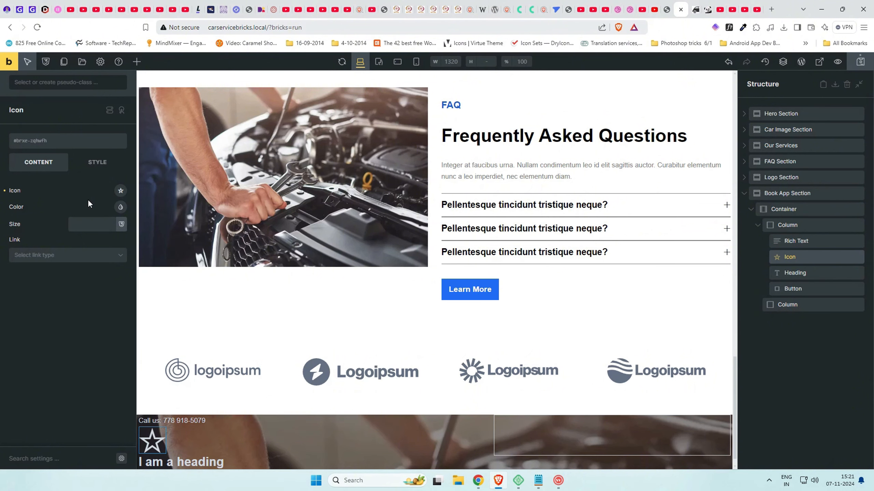
pyautogui.click(120, 191)
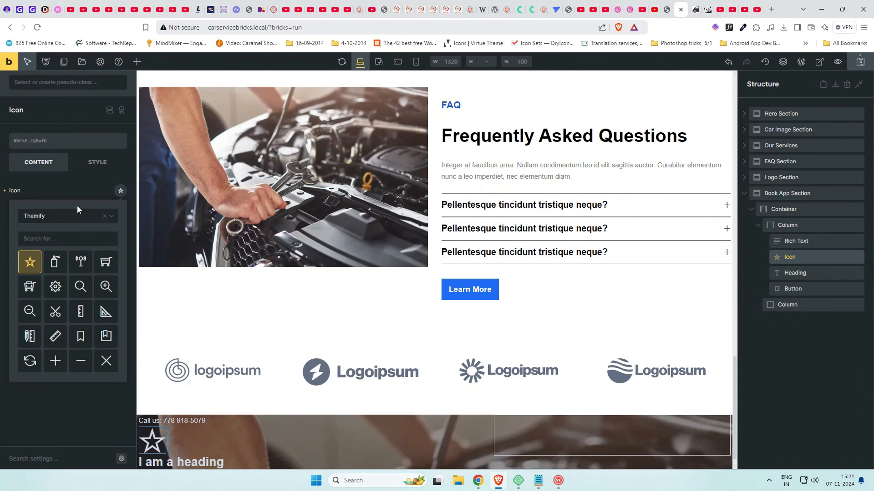
pyautogui.click(48, 235)
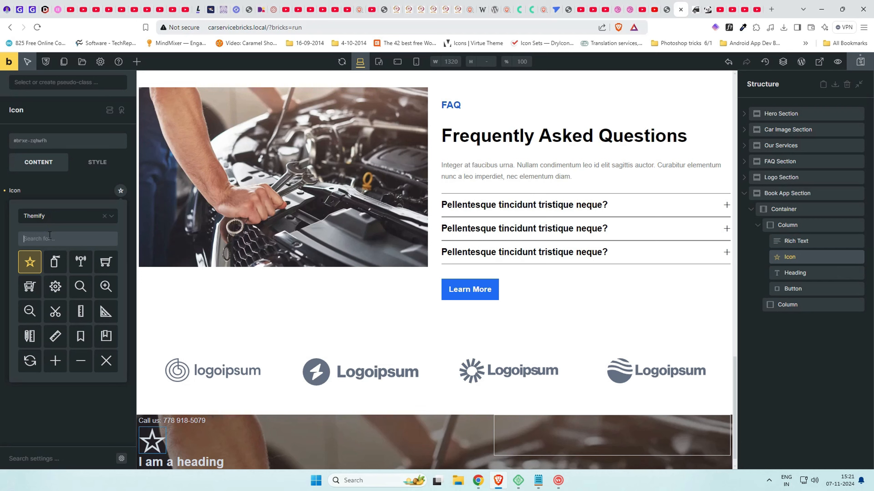
pyautogui.write('phone')
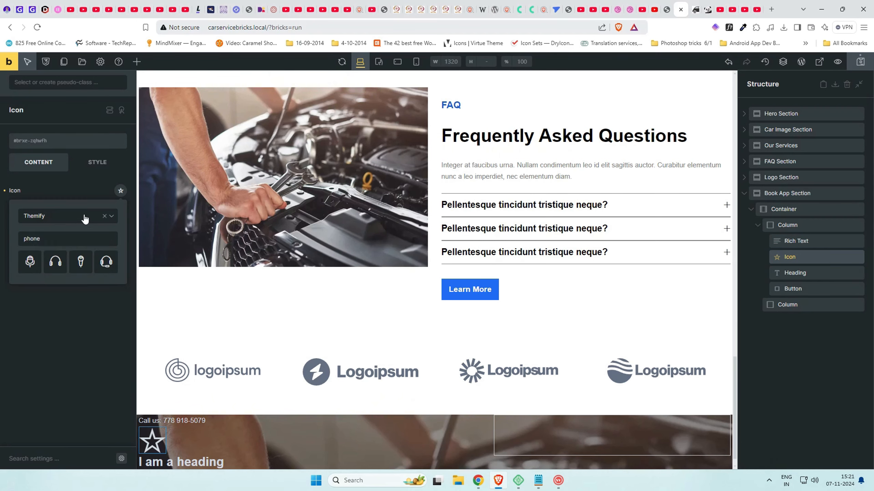
pyautogui.click(84, 217)
pyautogui.click(54, 260)
pyautogui.doubleClick(52, 239)
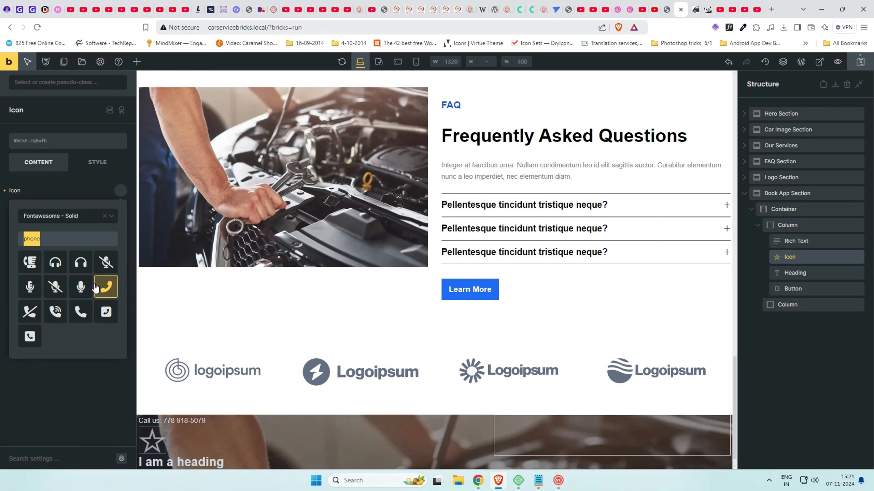
pyautogui.click(80, 312)
pyautogui.click(104, 193)
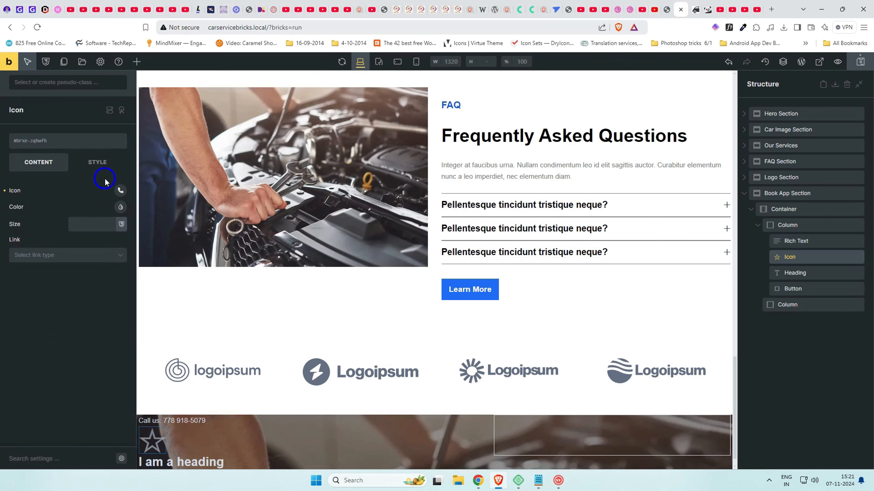
# Move the phone Icon above the Rich Text and set its size to 1rem
pyautogui.moveTo(788, 257); pyautogui.dragTo(789, 239)
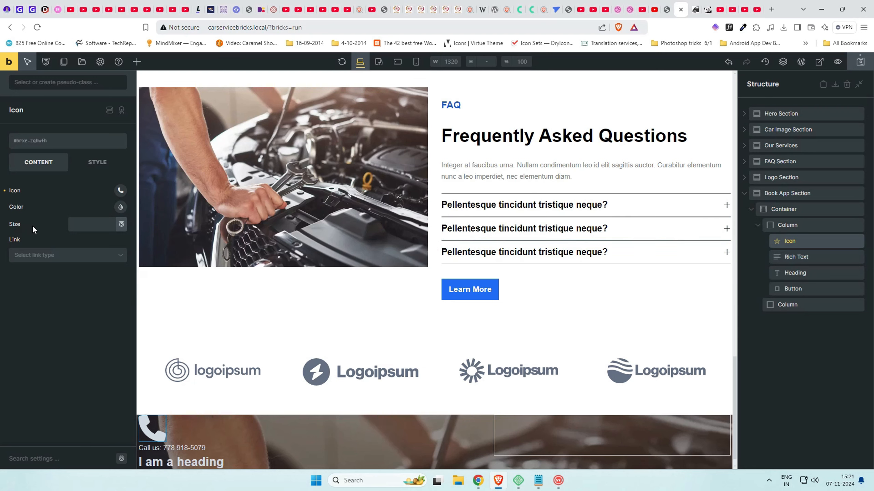
pyautogui.click(92, 223)
pyautogui.write('1rem')
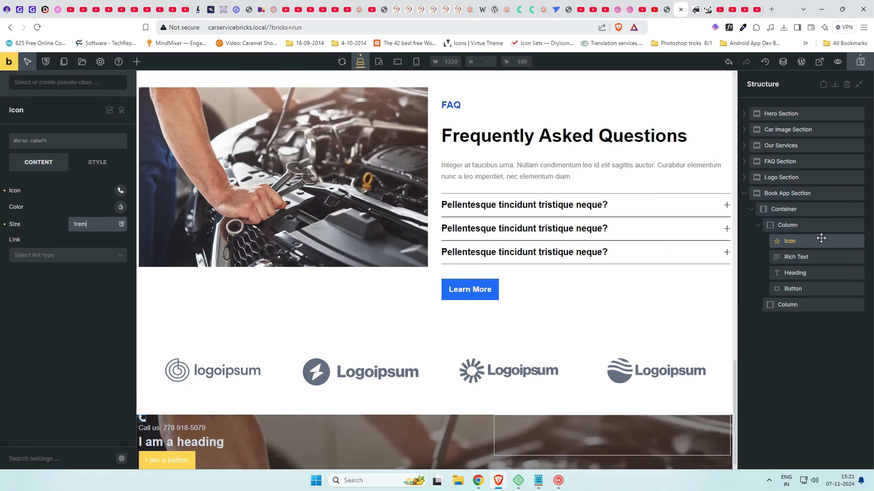
# Add a Block at the beginning of the first column and nest the Icon and Rich Text inside it
pyautogui.click(812, 225)
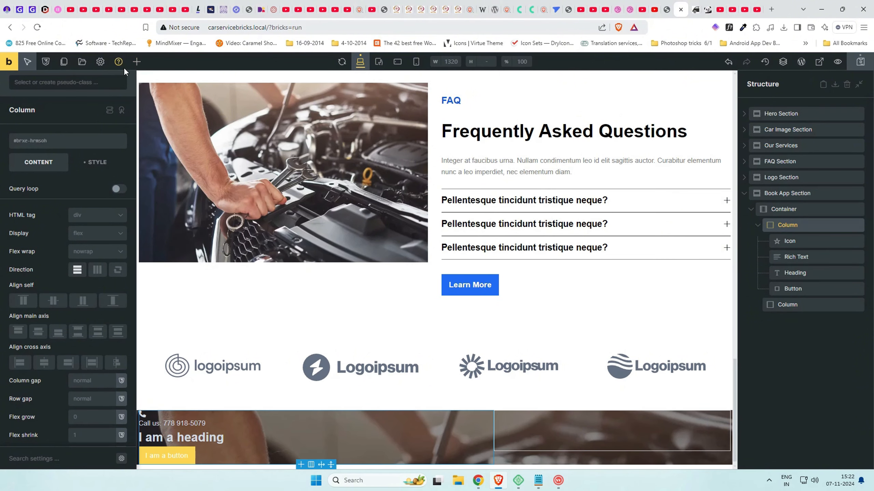
pyautogui.click(136, 62)
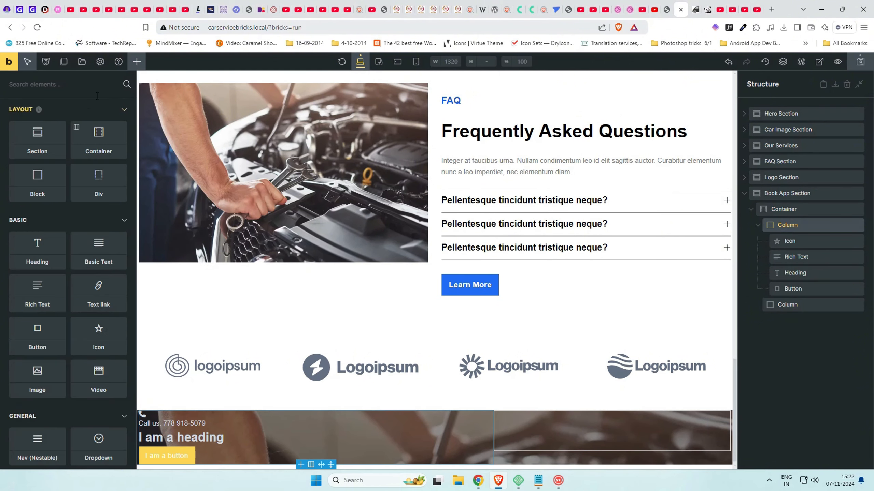
pyautogui.click(50, 192)
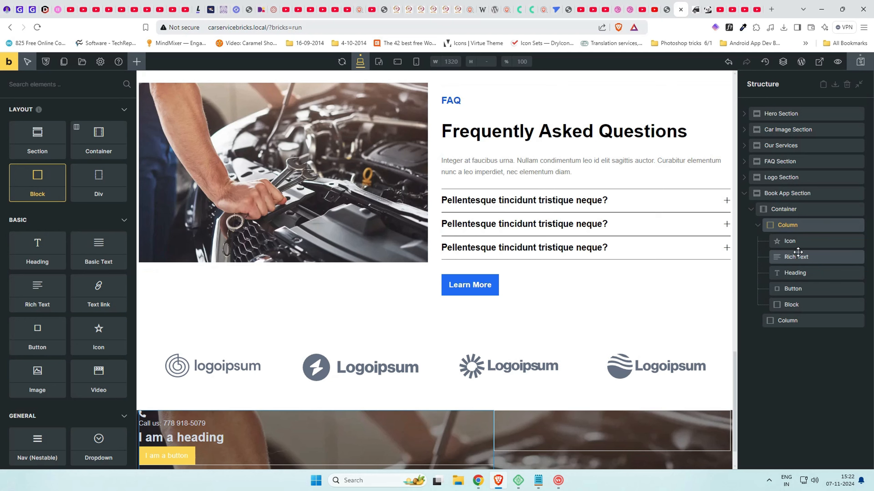
pyautogui.moveTo(800, 301); pyautogui.dragTo(822, 266)
# Set the Block's direction to horizontal, save the page, and align its cross axis to Center
pyautogui.click(791, 241)
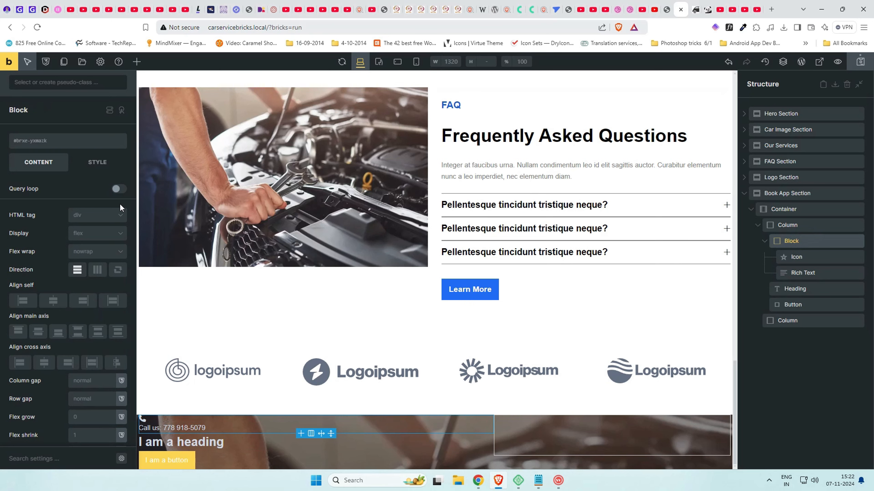
pyautogui.click(97, 272)
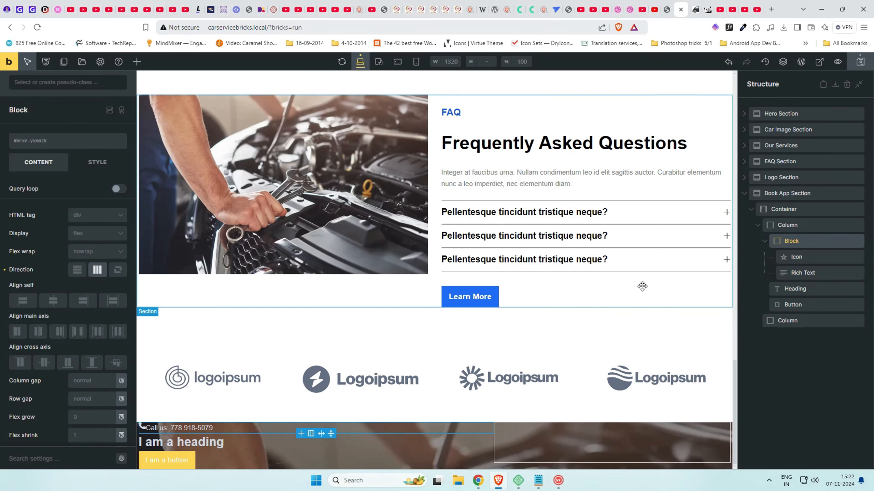
pyautogui.hotkey('ctrl', 's')
pyautogui.click(49, 363)
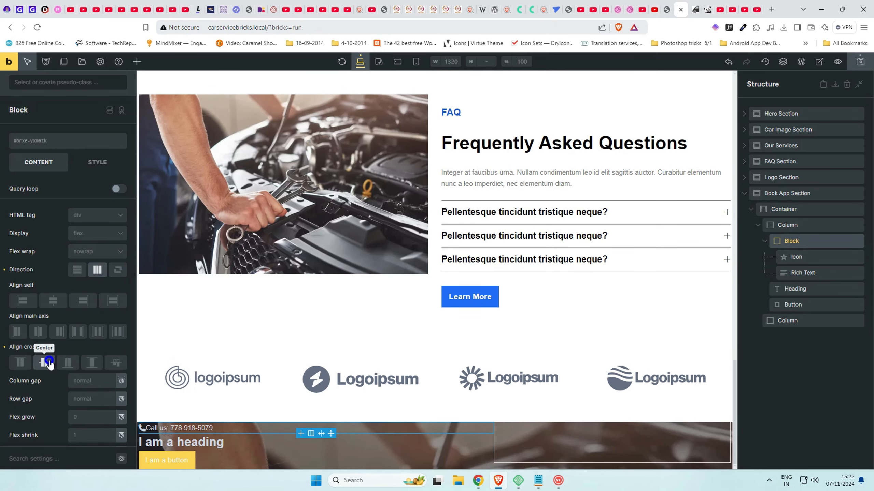
# Give the phone Icon a right margin of 1rem
pyautogui.click(843, 258)
pyautogui.click(98, 163)
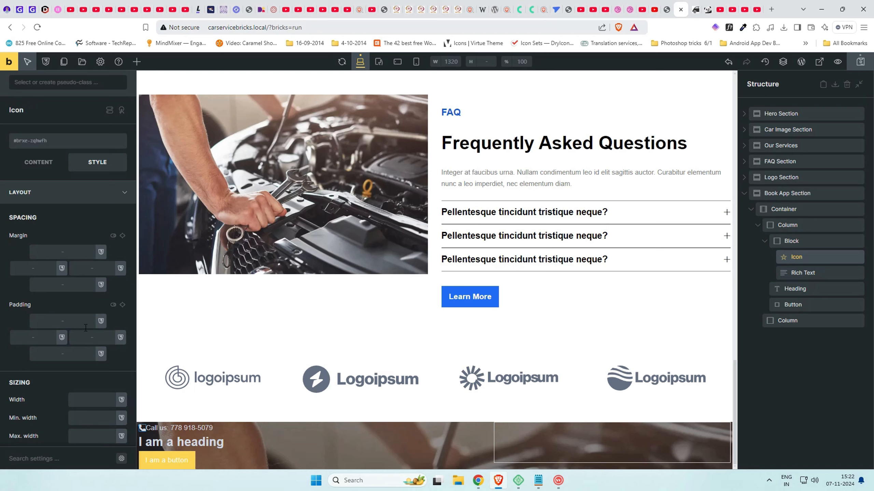
pyautogui.click(91, 273)
pyautogui.write('1rem')
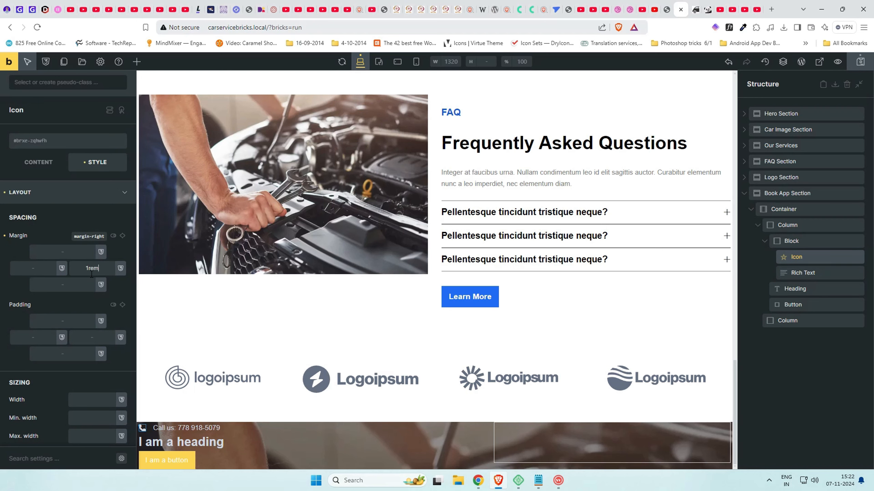
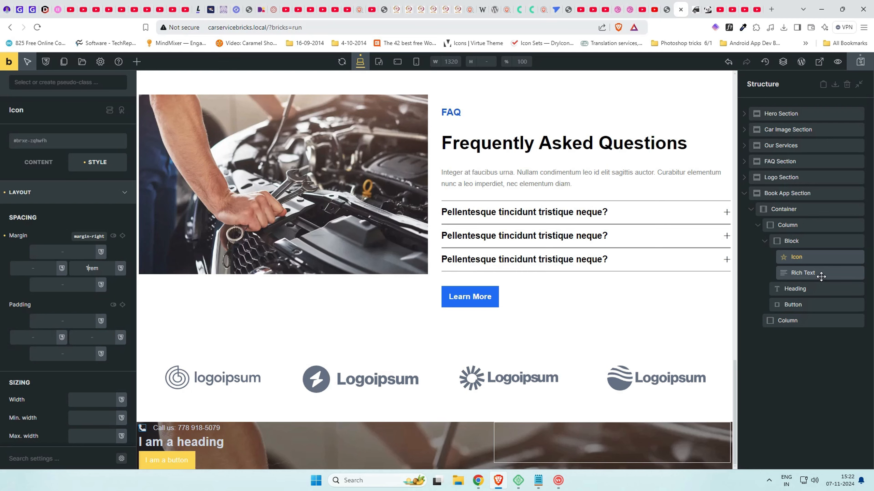
# Copy the heading "We Provide The Best Mechanical Help" from the Blocksy site's appointment section, and return to the builder
pyautogui.click(669, 5)
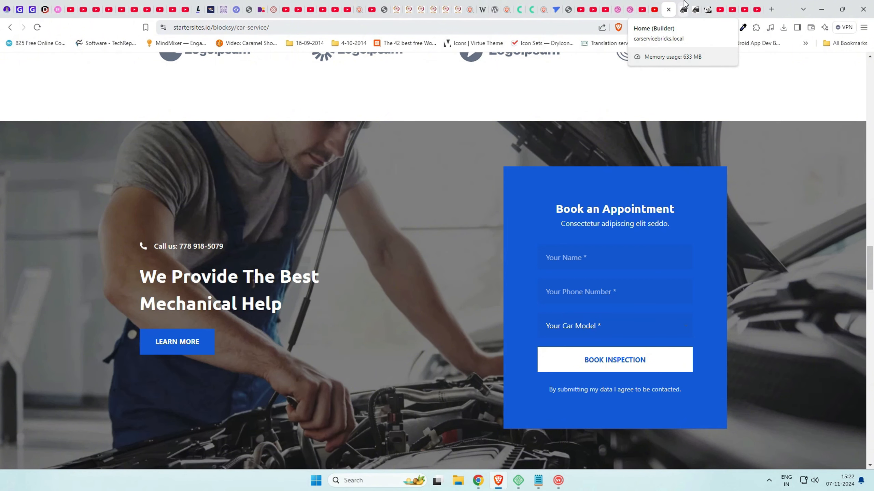
pyautogui.scroll(-4, 496, 289)
pyautogui.scroll(4, 434, 306)
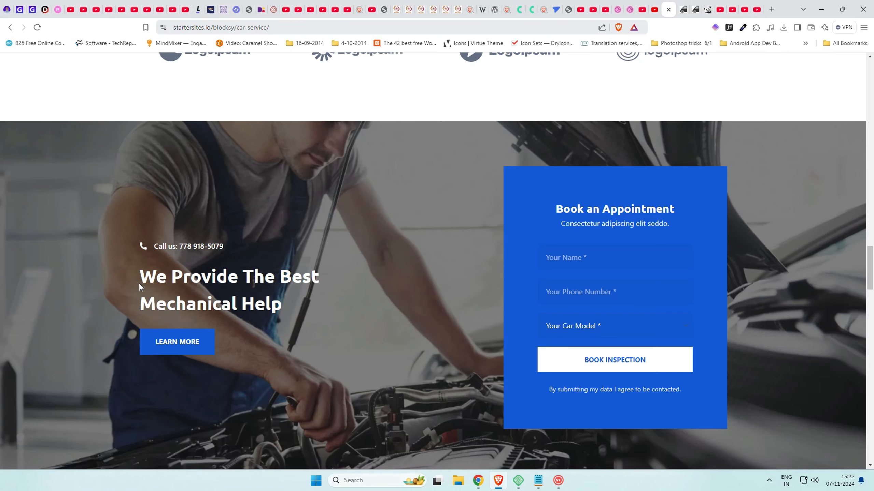
pyautogui.moveTo(140, 286); pyautogui.dragTo(281, 304)
pyautogui.hotkey('ctrl', 'c')
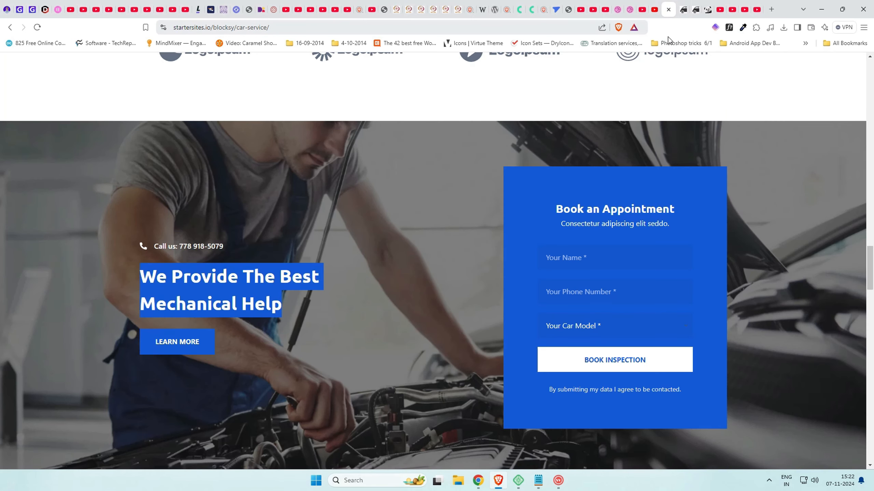
pyautogui.click(683, 5)
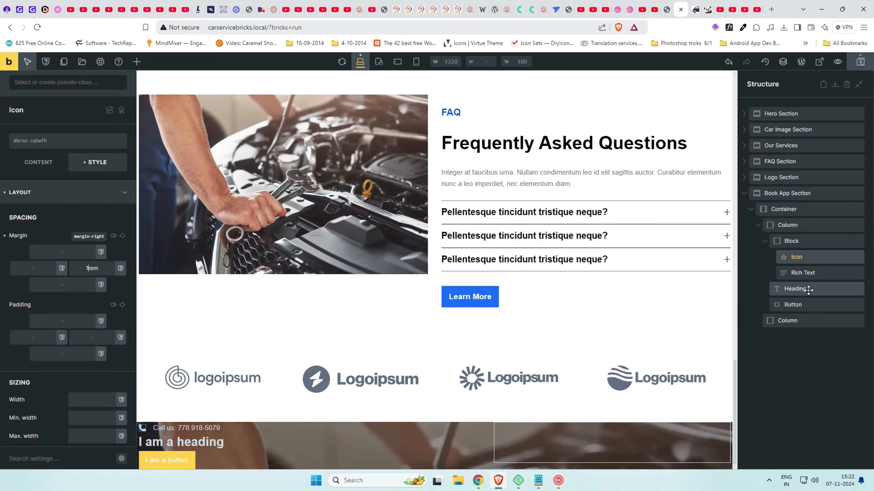
# Replace the Heading's placeholder text in Book App Section with "We Provide The Best Mechanical Help"
pyautogui.click(38, 162)
pyautogui.click(41, 192)
pyautogui.hotkey('ctrl', 'a')
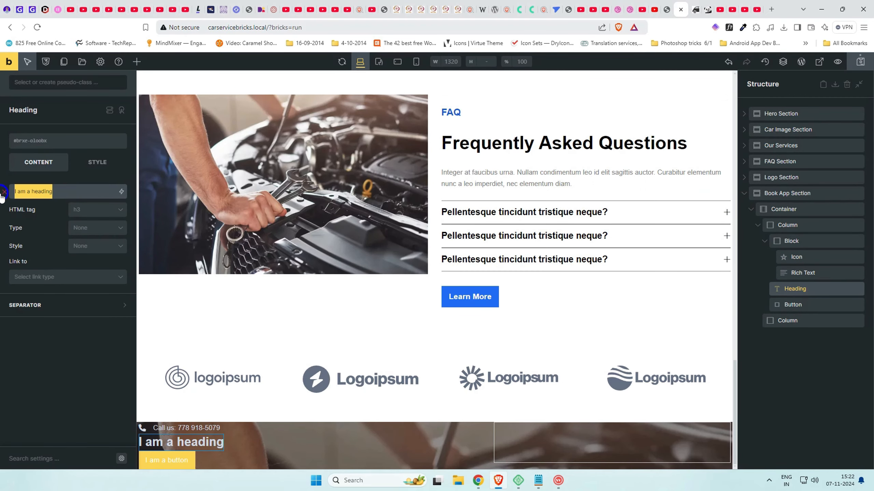
pyautogui.hotkey('ctrl', 'v')
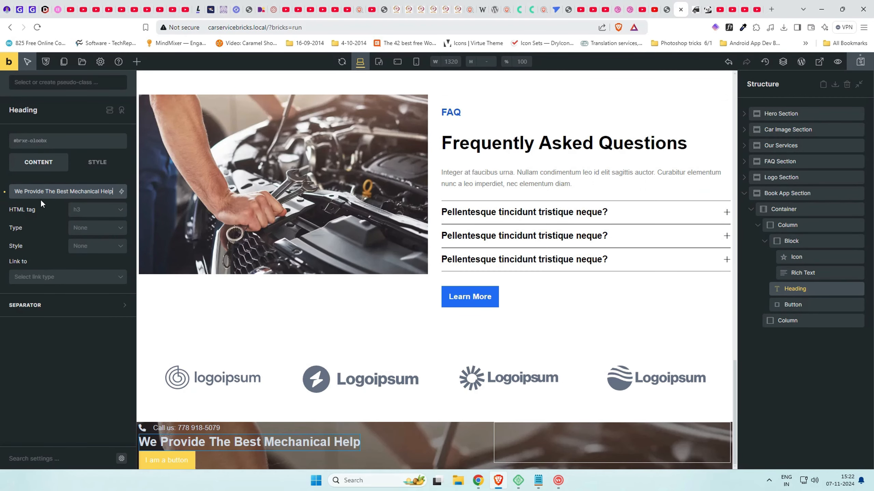
pyautogui.click(93, 214)
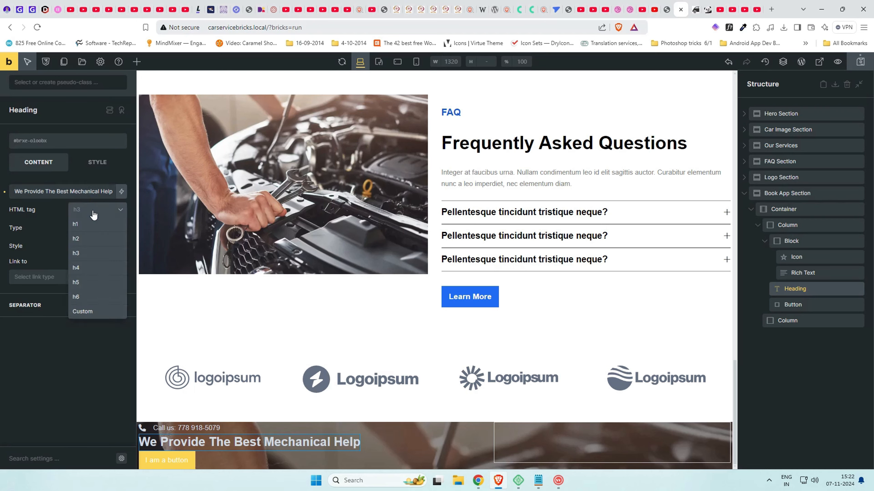
pyautogui.click(91, 212)
# Set the font size of the "We Provide The Best Mechanical Help" heading to 2.5rem
pyautogui.click(97, 166)
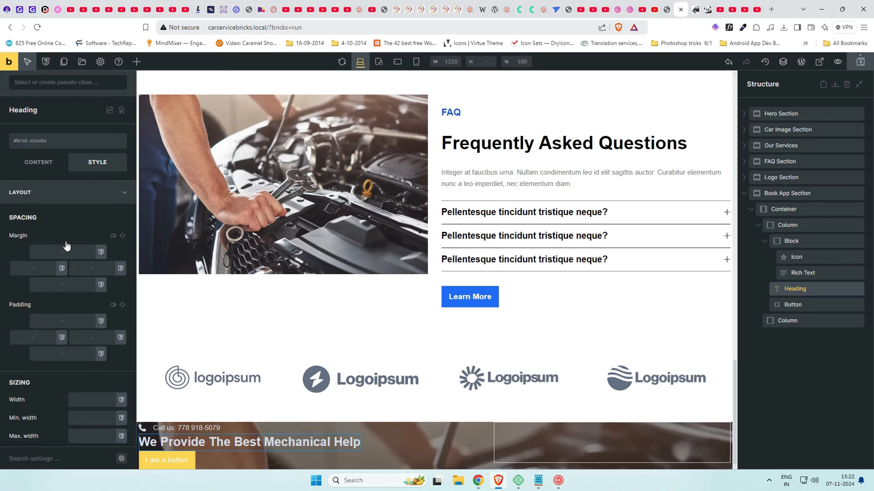
pyautogui.click(71, 194)
pyautogui.click(70, 216)
pyautogui.click(91, 256)
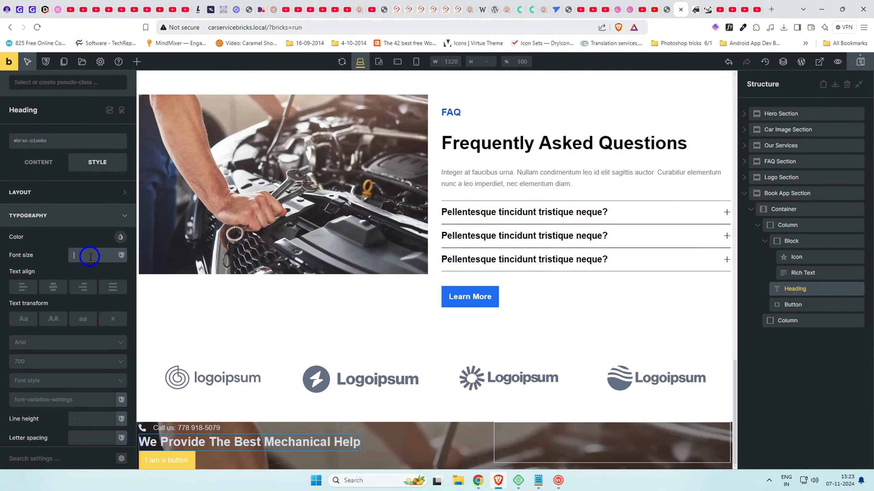
pyautogui.write('2rem')
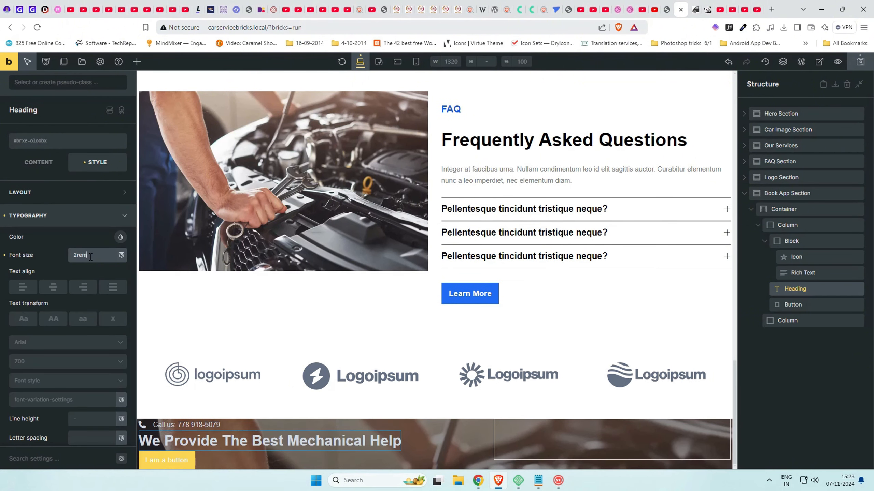
pyautogui.click(77, 255)
pyautogui.write('.5')
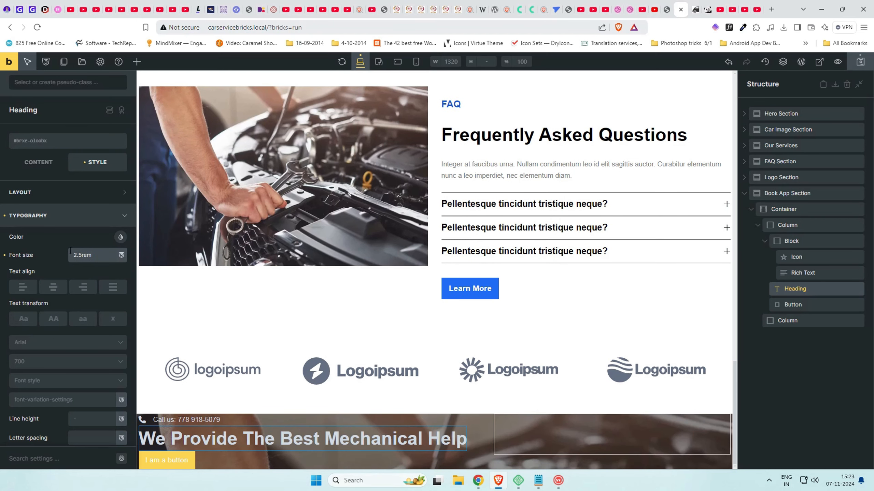
# Insert a <br> line break before "Mechanical" in the heading's text
pyautogui.click(49, 163)
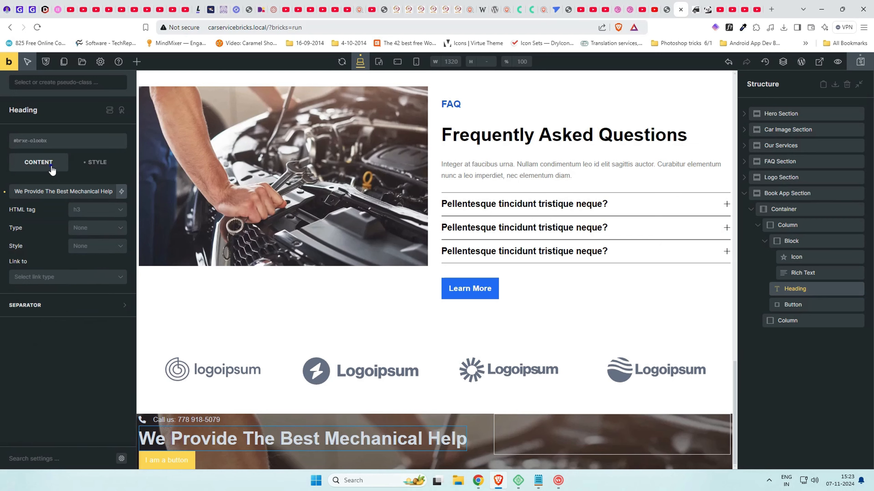
pyautogui.click(72, 193)
pyautogui.write('<br>')
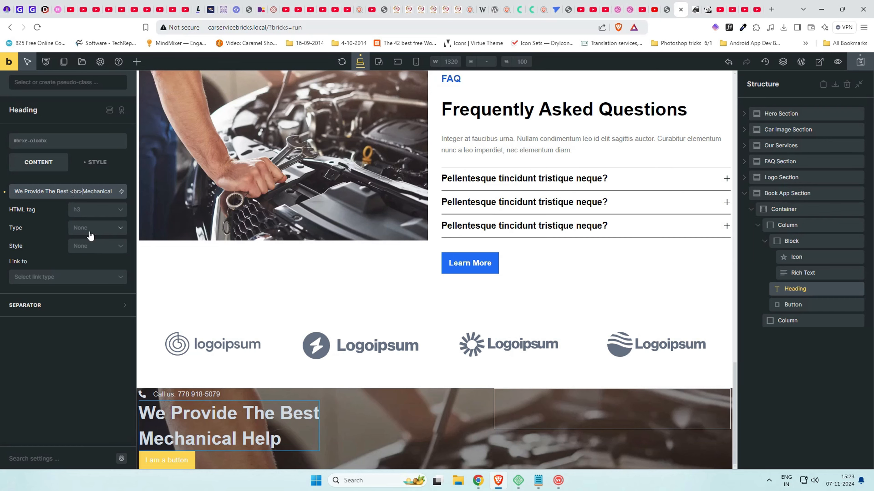
# Set the text color of the "We Provide The Best Mechanical Help" heading to white
pyautogui.click(93, 156)
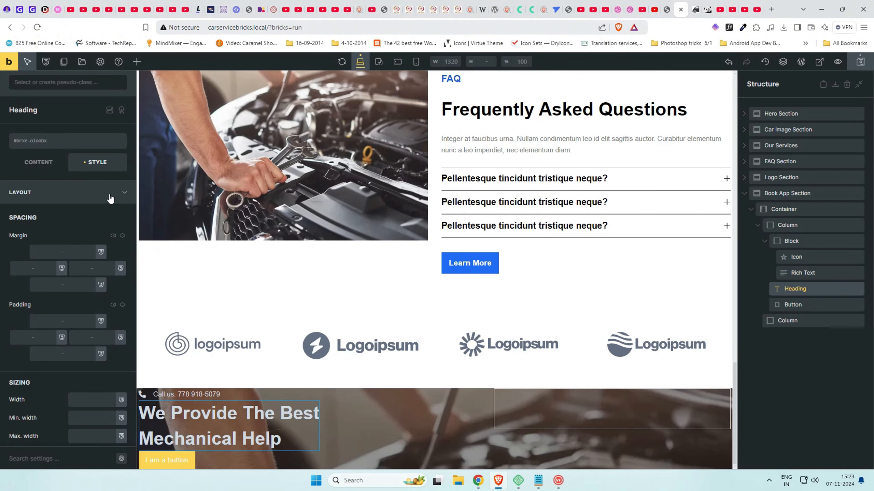
pyautogui.click(86, 197)
pyautogui.click(82, 218)
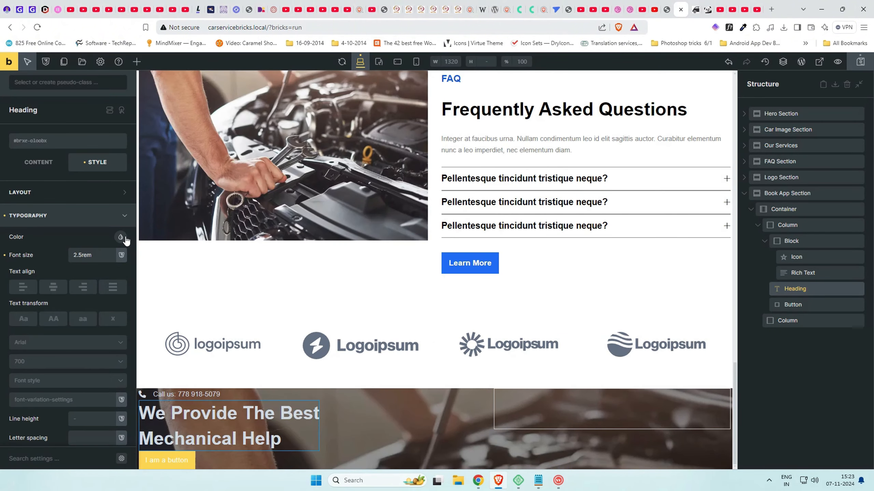
pyautogui.click(125, 237)
pyautogui.click(106, 216)
# Give the heading 2rem of top and bottom padding
pyautogui.click(121, 191)
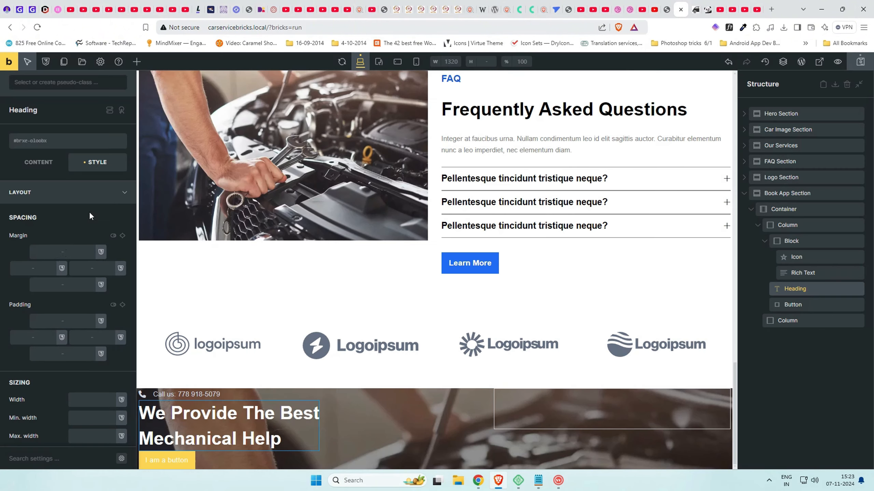
pyautogui.click(64, 319)
pyautogui.write('2rem')
pyautogui.click(62, 354)
pyautogui.write('2rem')
# Set the "Call us" Rich Text and the phone Icon beside it to white
pyautogui.click(186, 378)
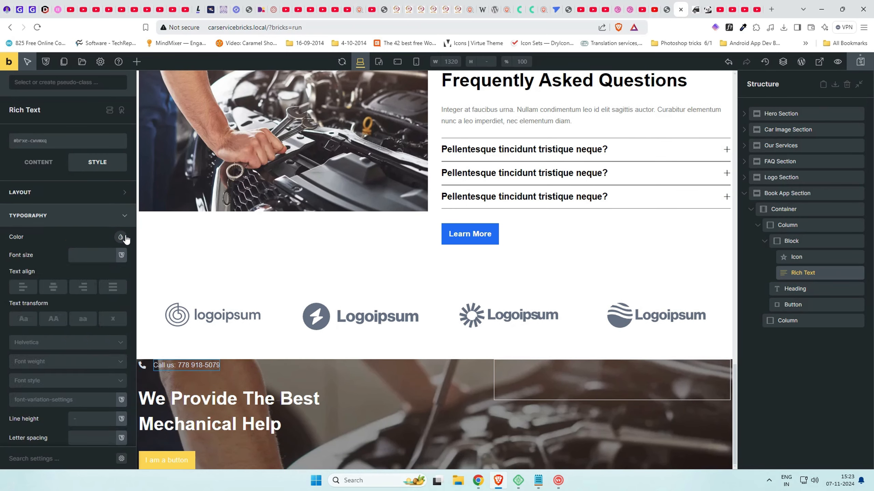
pyautogui.click(120, 237)
pyautogui.click(35, 258)
pyautogui.click(142, 365)
pyautogui.click(38, 162)
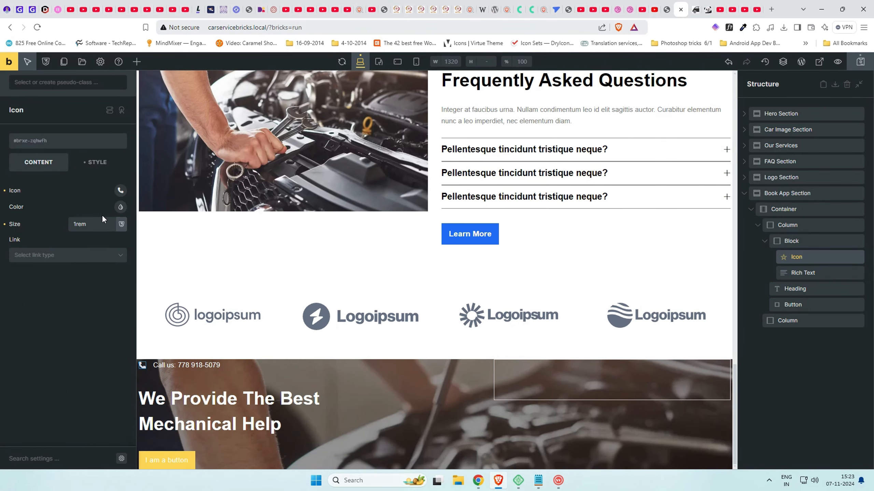
pyautogui.click(120, 207)
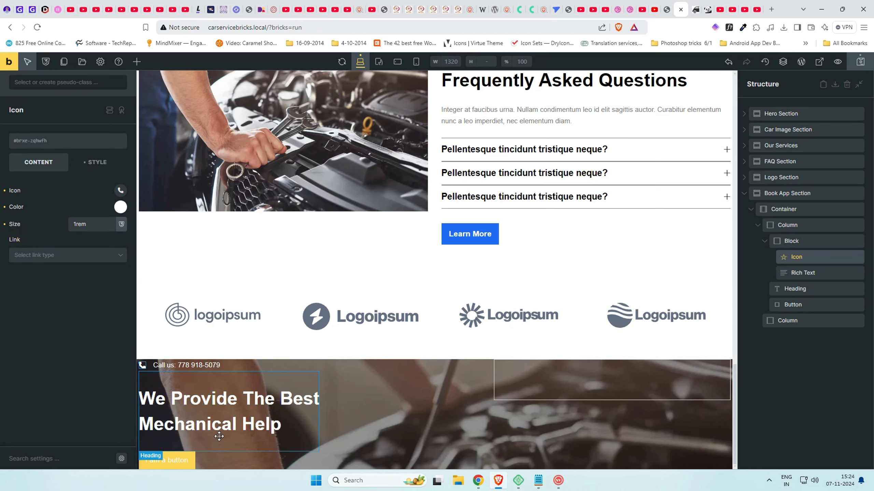
# Replace the button's placeholder text in Book App Section with "Learn More" and set its size to Large
pyautogui.click(167, 460)
pyautogui.click(114, 246)
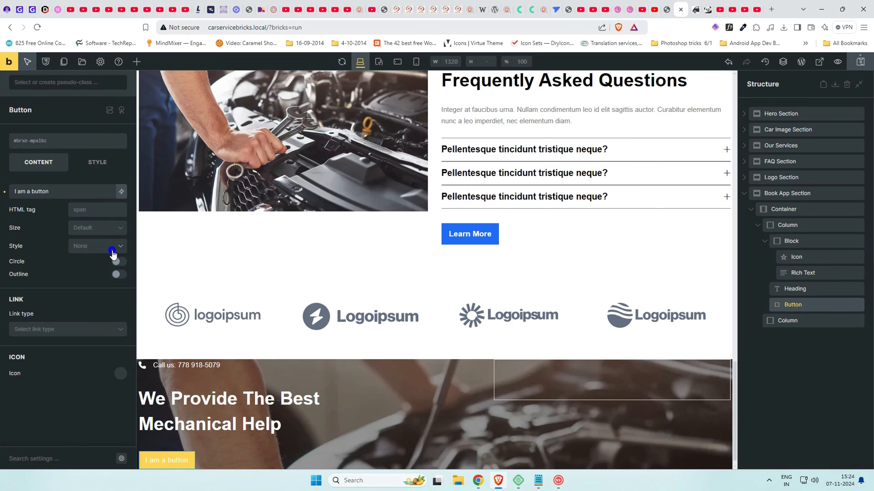
pyautogui.tripleClick(69, 187)
pyautogui.moveTo(70, 188); pyautogui.dragTo(5, 191)
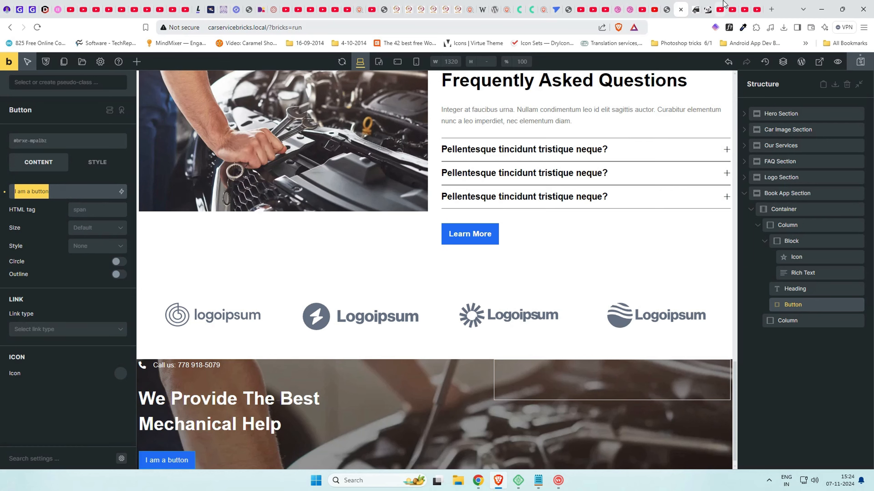
pyautogui.click(667, 9)
pyautogui.click(682, 7)
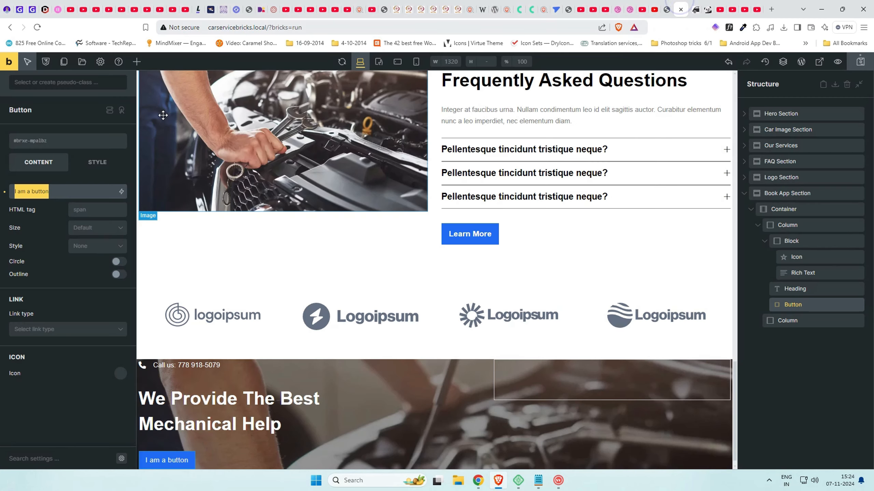
pyautogui.write('Learn More')
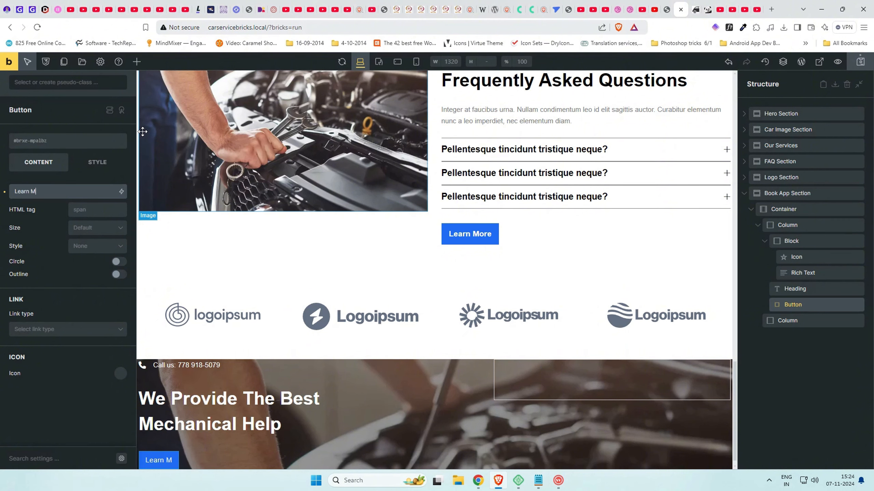
pyautogui.click(110, 234)
pyautogui.click(97, 271)
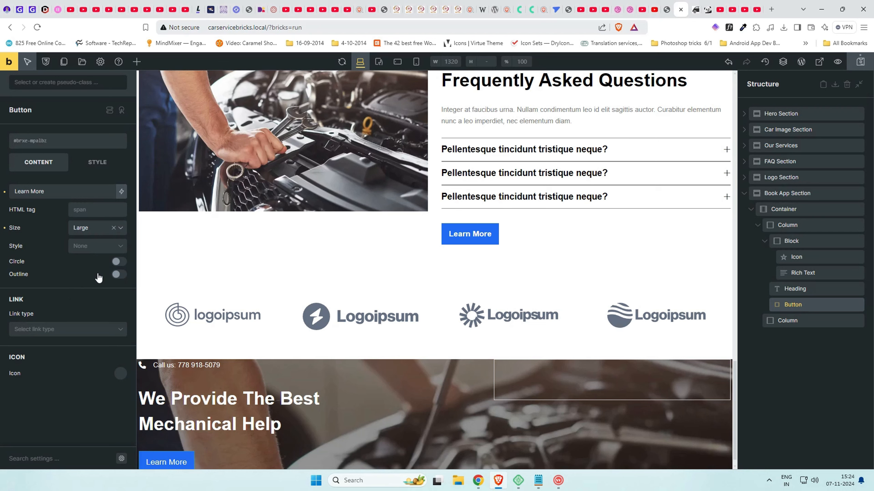
# Set the font weight of the Learn More button in Book App Section to 700
pyautogui.click(95, 164)
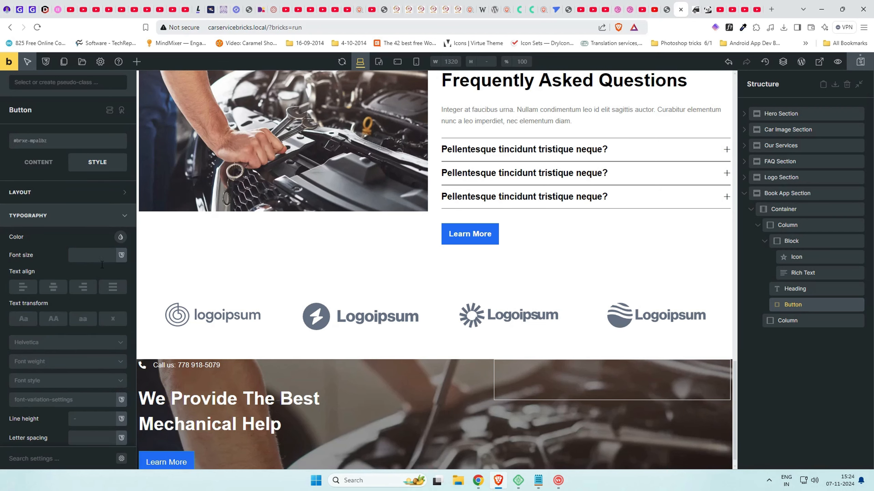
pyautogui.click(45, 388)
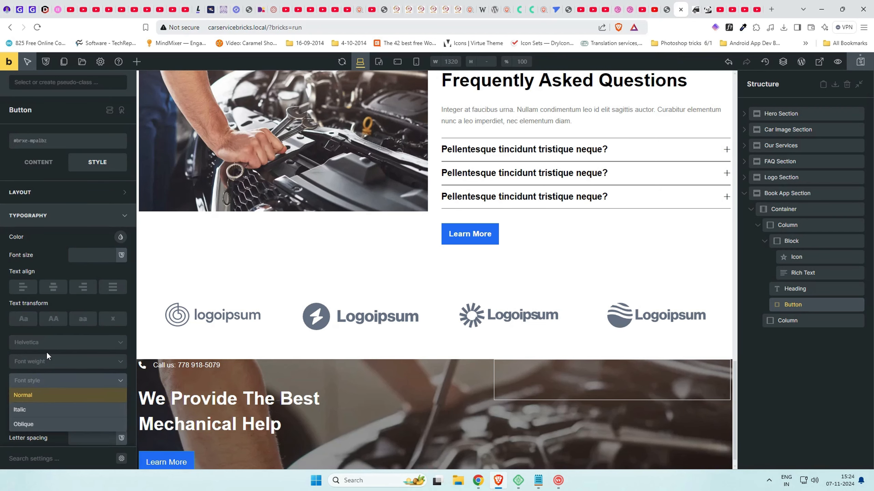
pyautogui.click(47, 361)
pyautogui.click(47, 363)
pyautogui.click(28, 462)
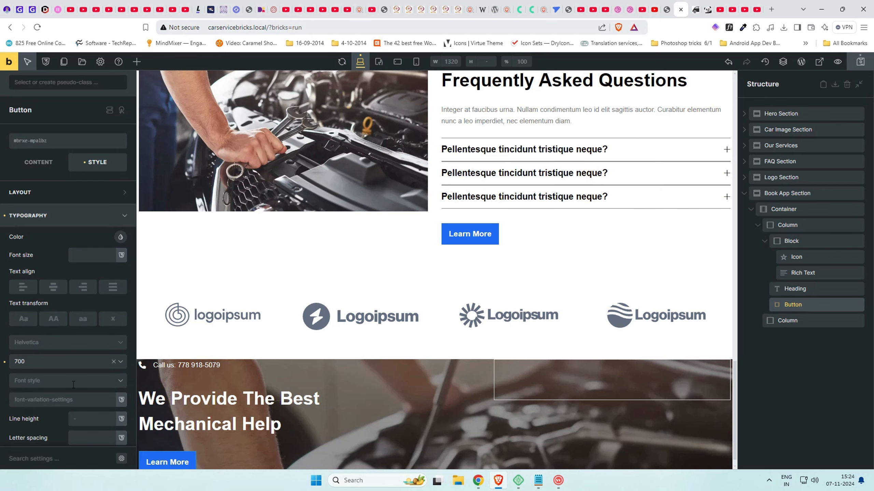
pyautogui.scroll(-1, 396, 414)
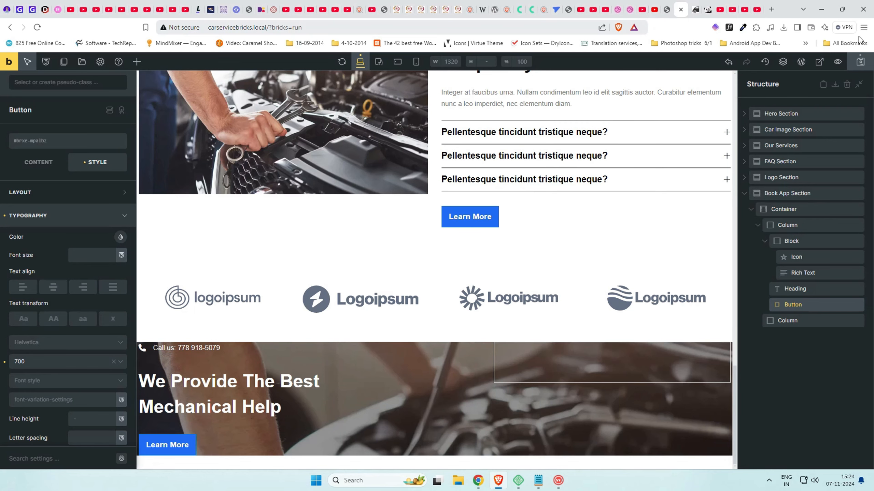
# Check the appointment section on the live page, and set the Book App Section's height to 70vh
pyautogui.click(696, 9)
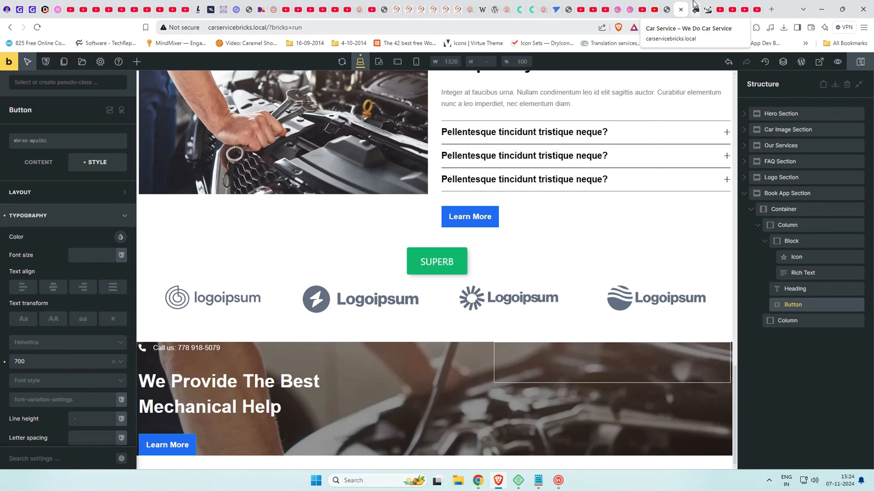
pyautogui.scroll(-5, 541, 251)
pyautogui.scroll(-15, 540, 258)
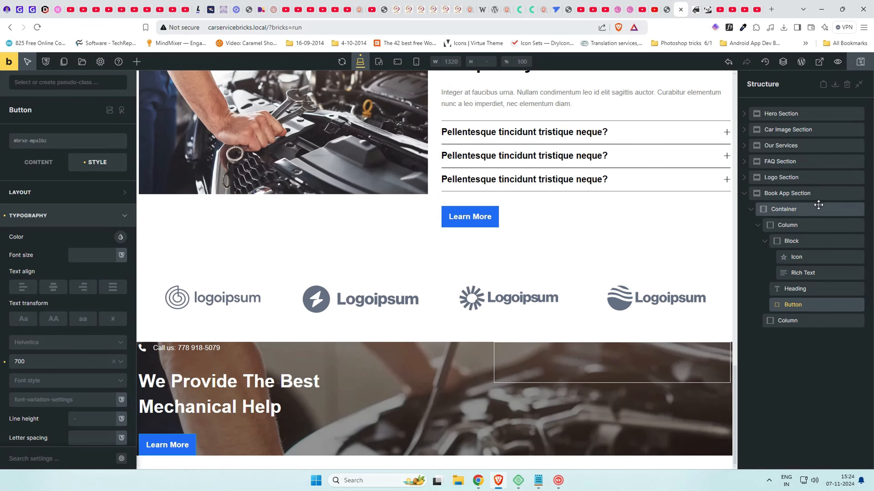
pyautogui.click(808, 193)
pyautogui.click(69, 192)
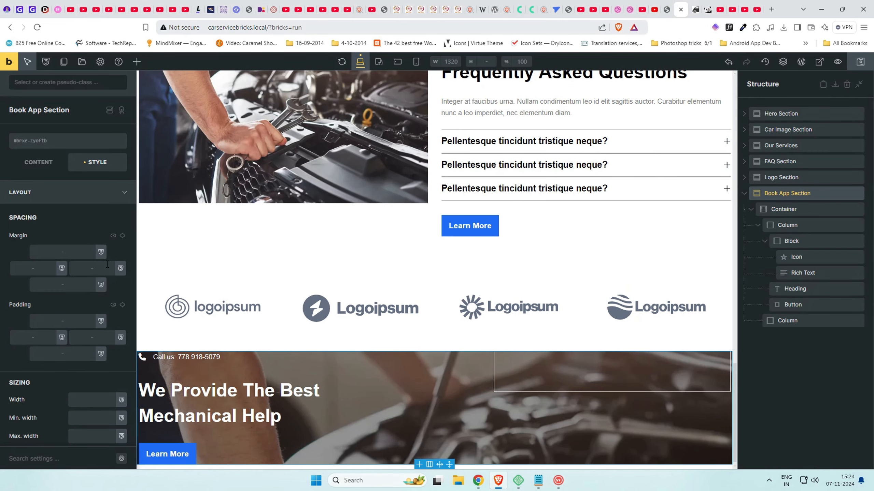
pyautogui.scroll(-3, 86, 275)
pyautogui.click(93, 317)
pyautogui.write('70vh')
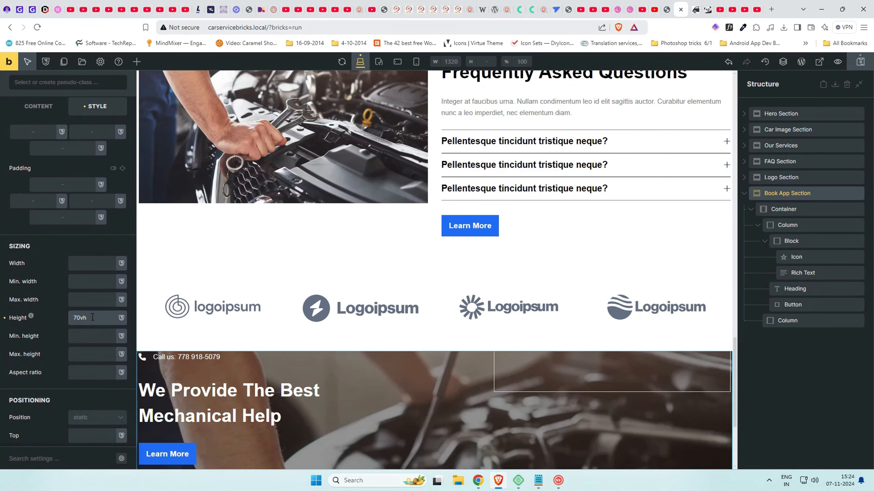
# Align the Book App Section's main axis to Center and check the section on the live page
pyautogui.scroll(5, 71, 221)
pyautogui.click(38, 162)
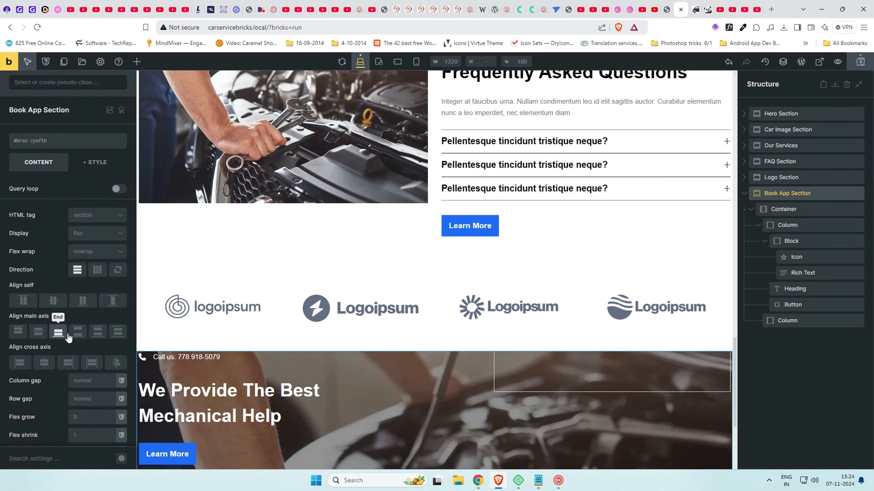
pyautogui.click(38, 333)
pyautogui.scroll(-5, 279, 415)
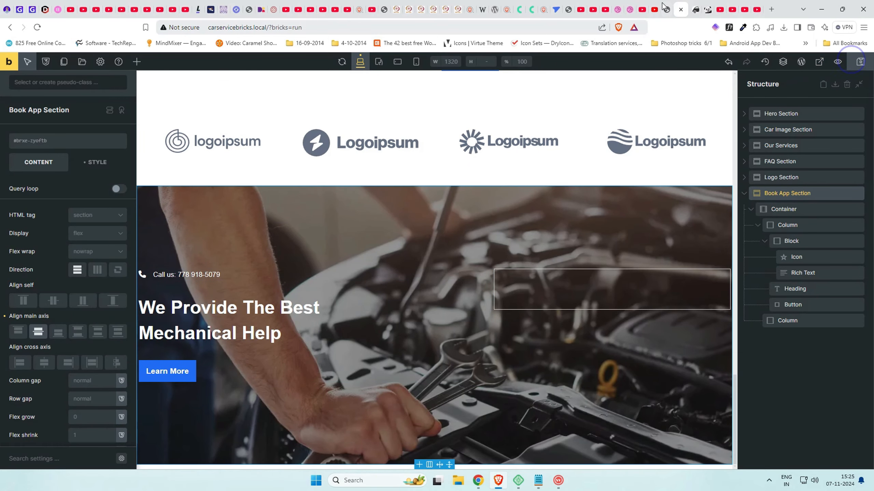
pyautogui.click(695, 9)
pyautogui.scroll(-15, 588, 222)
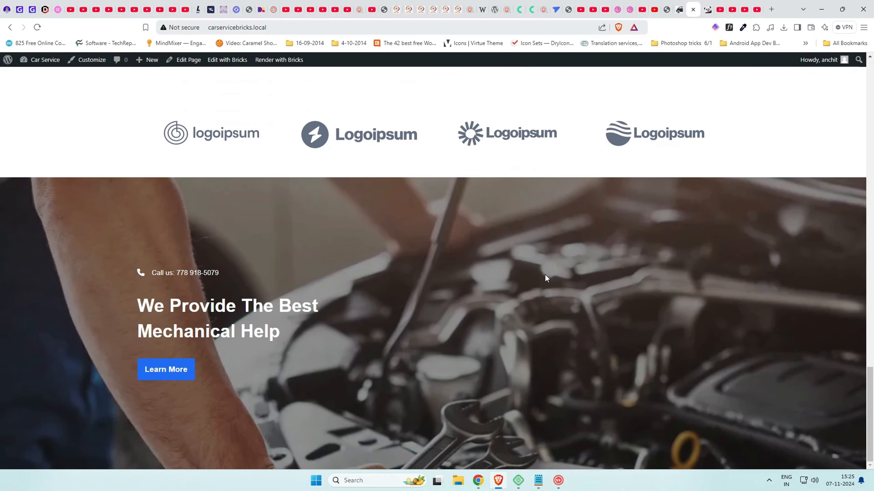
pyautogui.hotkey('ctrl', 'shift', 'Tab')
# Link the Learn More button in Book App Section to the internal Contact page
pyautogui.click(190, 372)
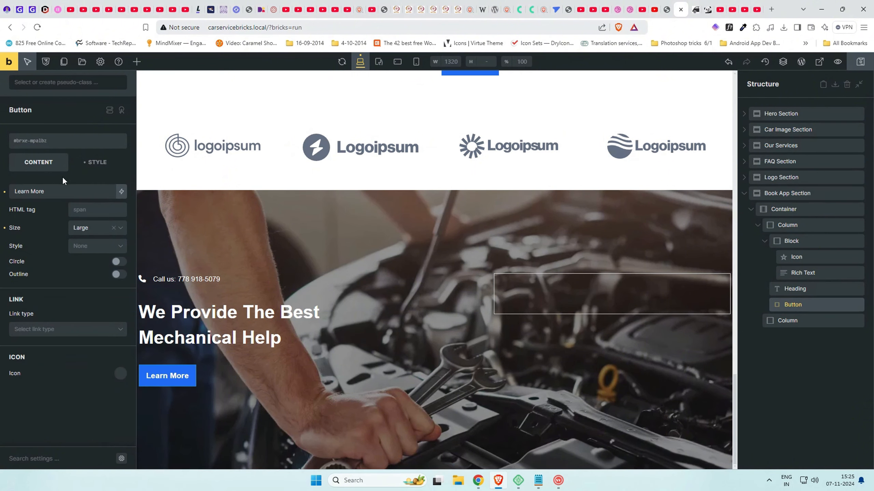
pyautogui.click(63, 330)
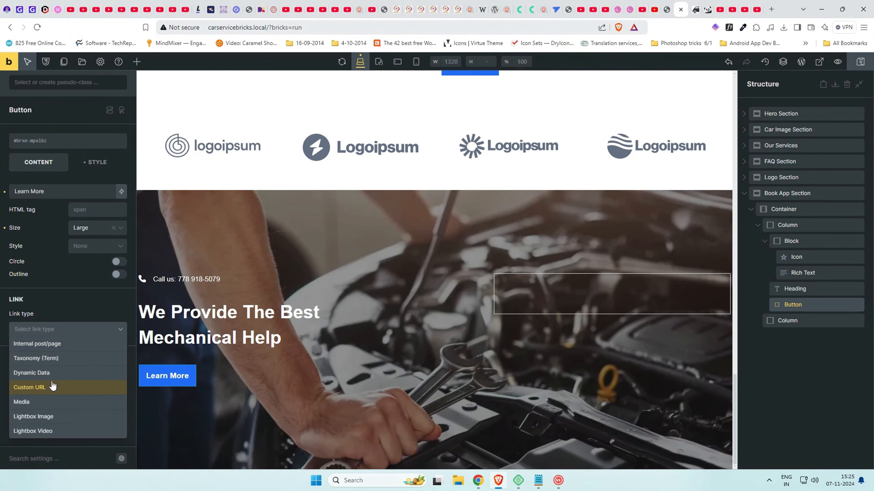
pyautogui.click(61, 343)
pyautogui.click(66, 331)
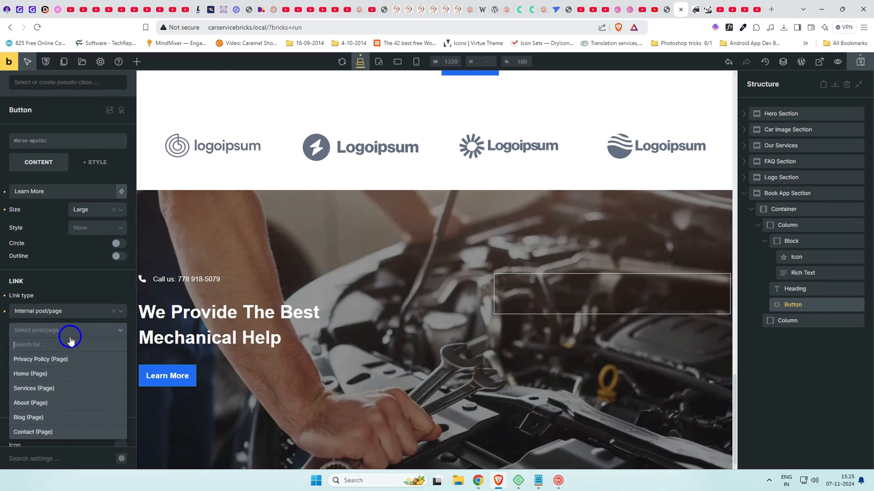
pyautogui.click(52, 388)
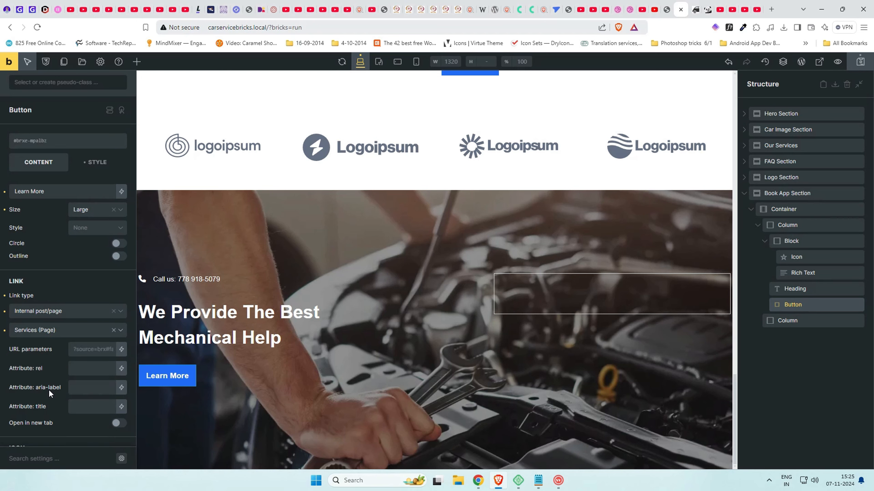
pyautogui.click(83, 388)
pyautogui.click(82, 331)
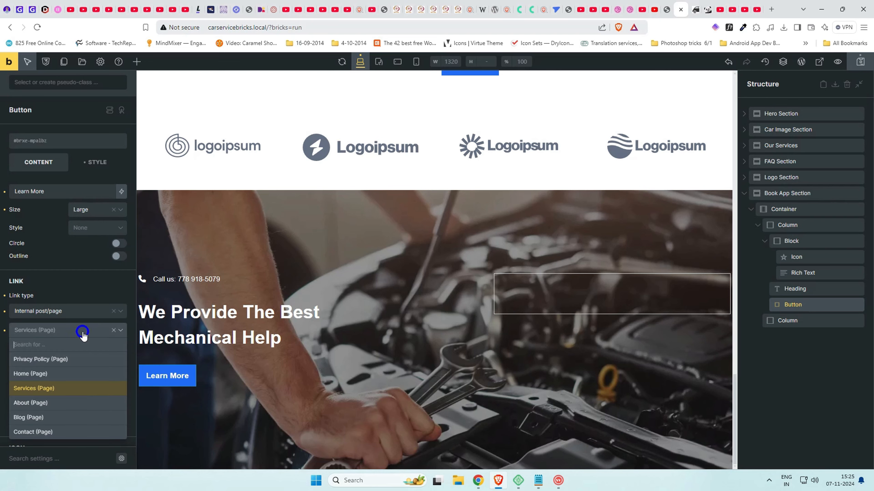
pyautogui.click(52, 432)
# Set the aria-label attribute of the button's link to "Contact"
pyautogui.click(86, 365)
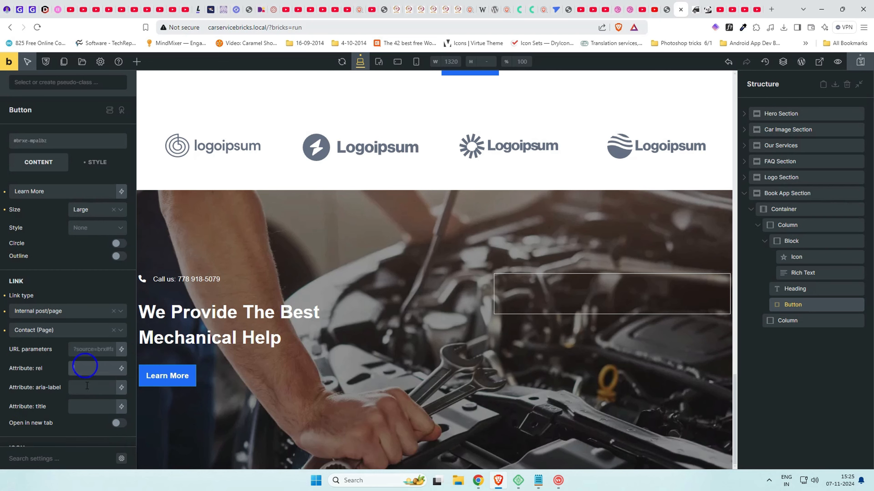
pyautogui.click(86, 391)
pyautogui.write('Contact')
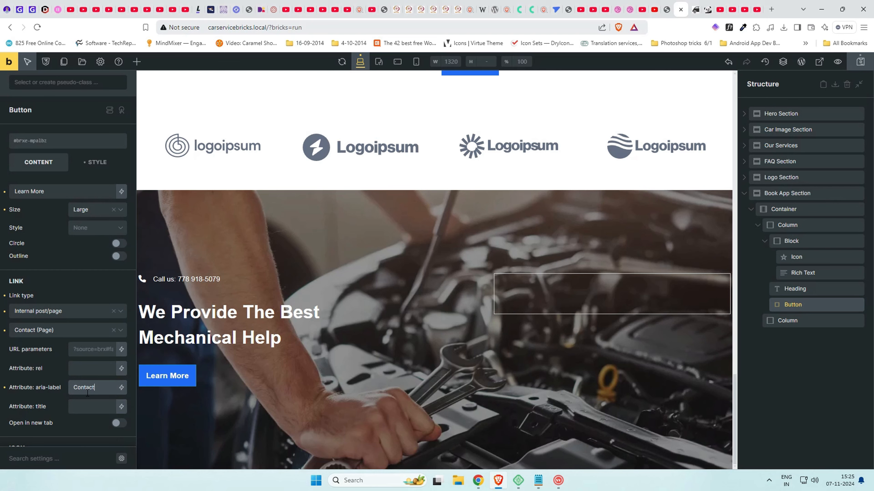
# Set the Learn More link's title attribute to "Contact" and make the link open in a new tab
pyautogui.doubleClick(88, 393)
pyautogui.hotkey('ctrl', 'c')
pyautogui.click(89, 407)
pyautogui.hotkey('ctrl', 'v')
pyautogui.scroll(-1, 90, 413)
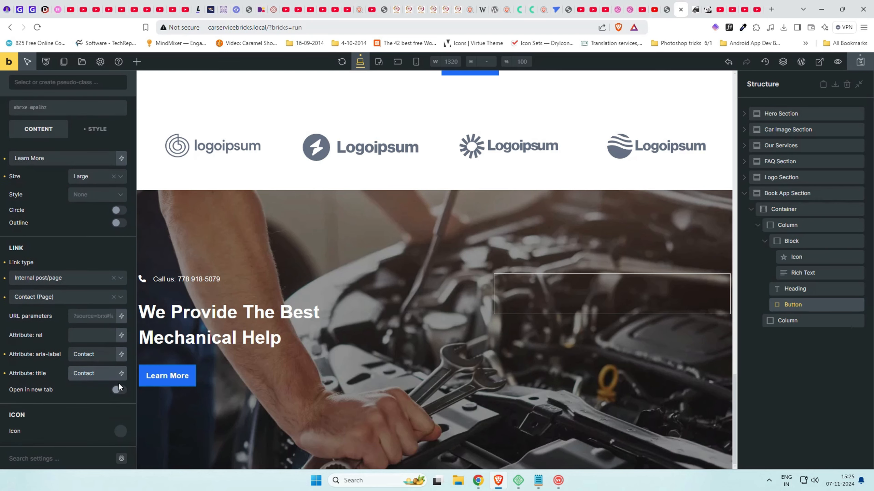
pyautogui.click(120, 392)
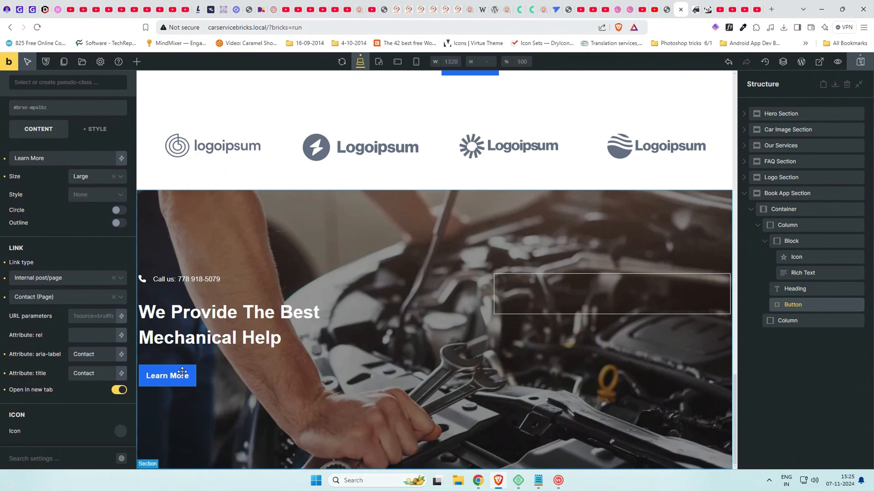
# Give the Learn More button in Book App Section the hover background colour #124cbf from the Car Service Palette
pyautogui.scroll(1, 86, 109)
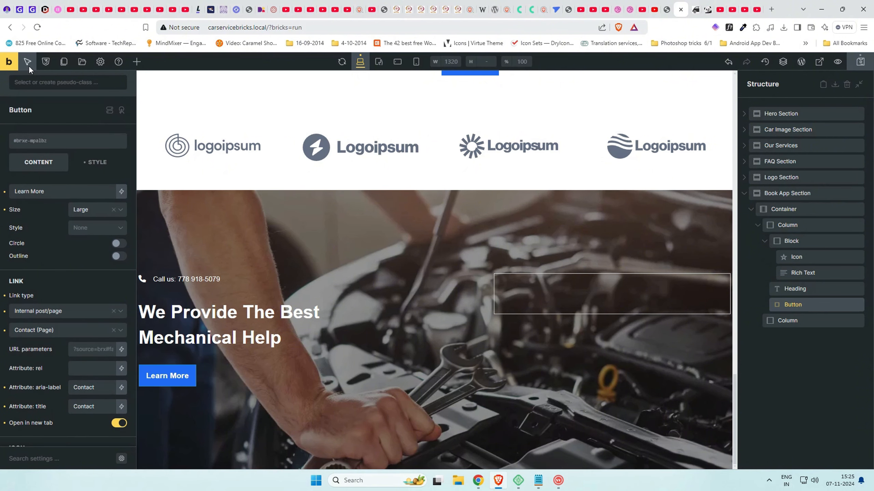
pyautogui.click(51, 82)
pyautogui.click(67, 99)
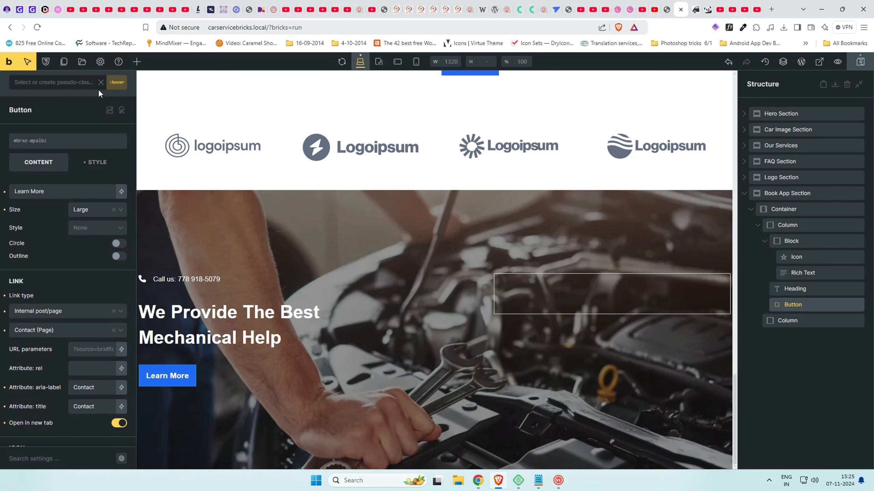
pyautogui.click(95, 162)
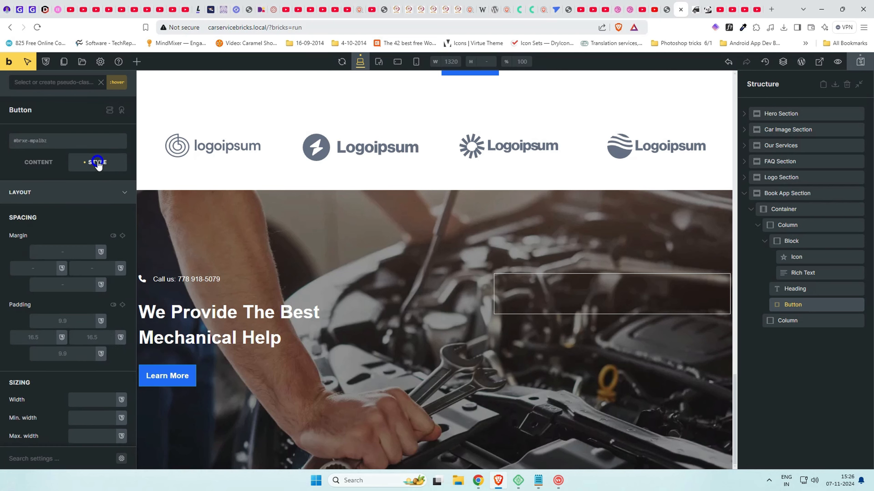
pyautogui.click(81, 198)
pyautogui.click(84, 240)
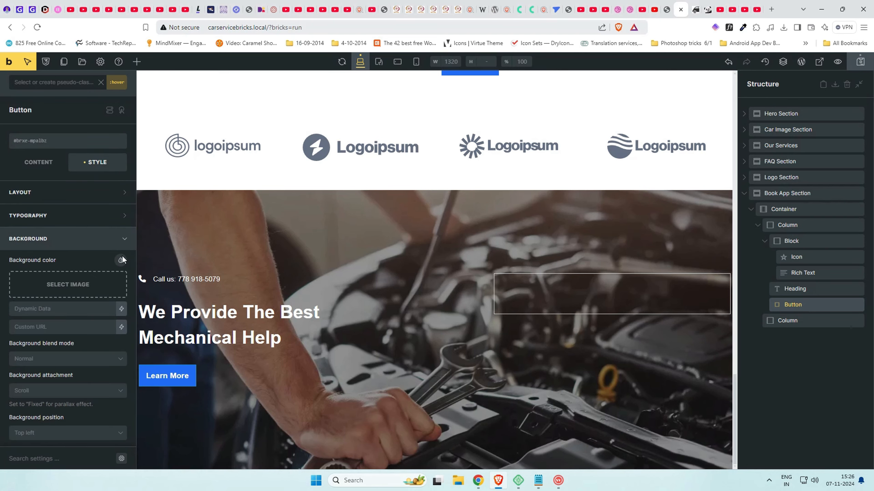
pyautogui.click(121, 261)
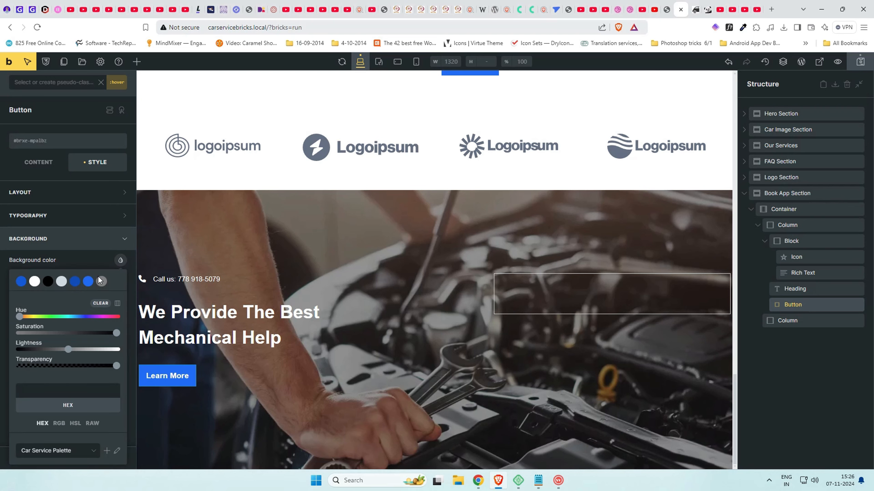
pyautogui.click(75, 281)
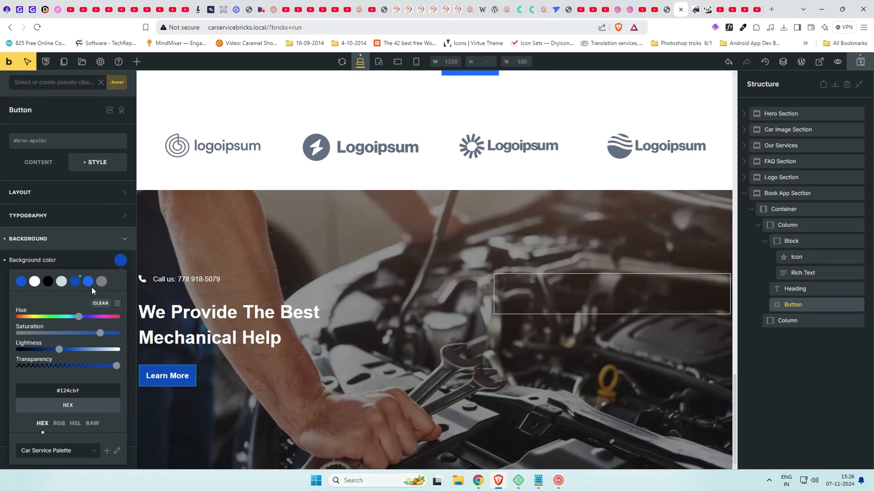
# Save the page, check the Learn More button on the live site, and look at the Blocksy appointment section
pyautogui.click(860, 62)
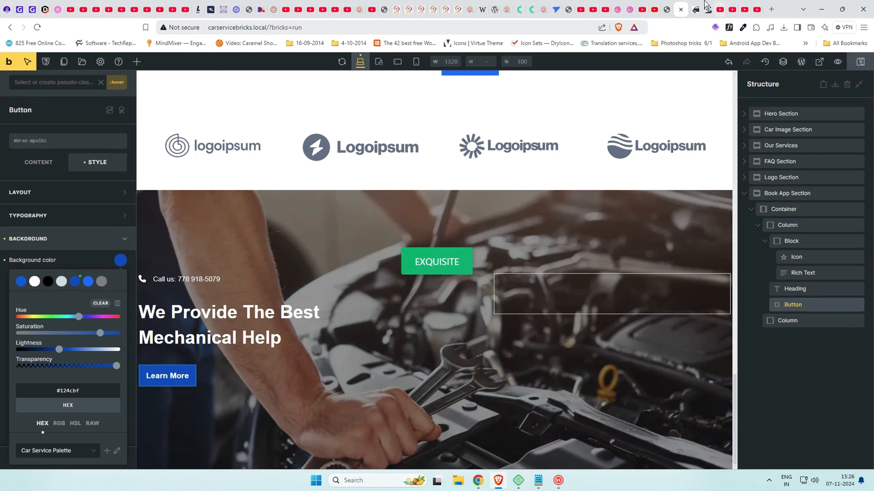
pyautogui.click(698, 8)
pyautogui.scroll(-15, 430, 253)
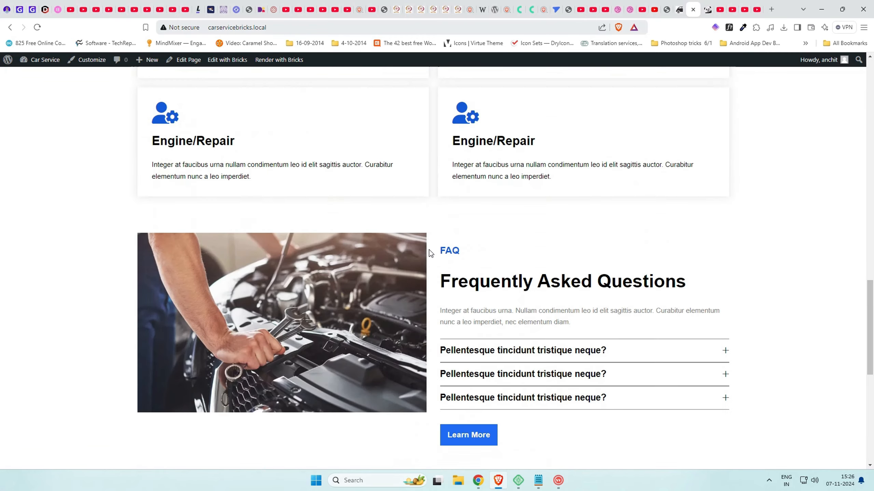
pyautogui.scroll(-10, 427, 253)
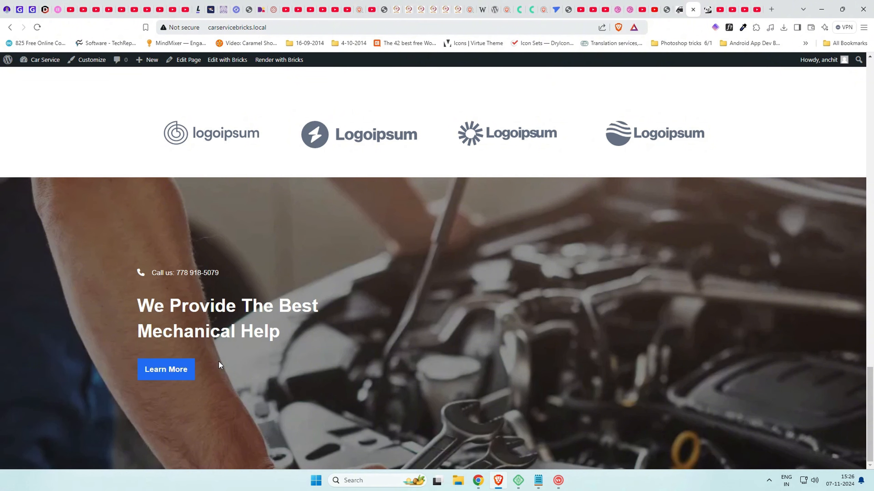
pyautogui.click(680, 6)
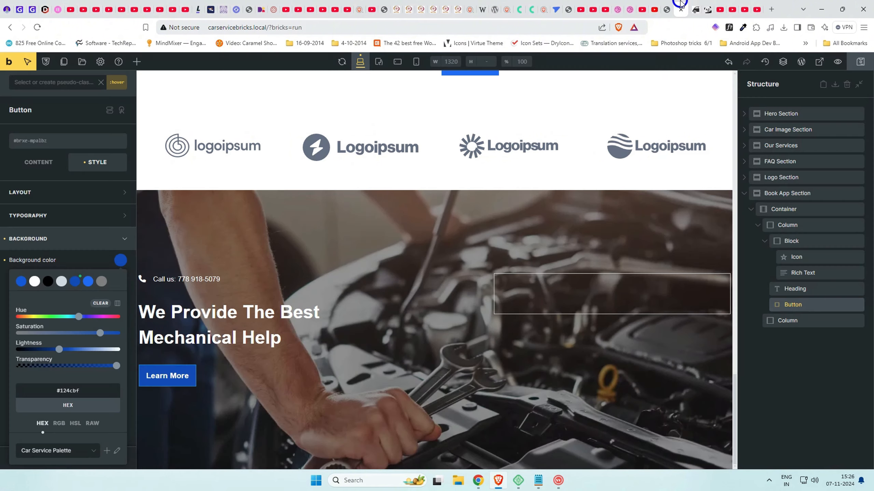
pyautogui.click(669, 5)
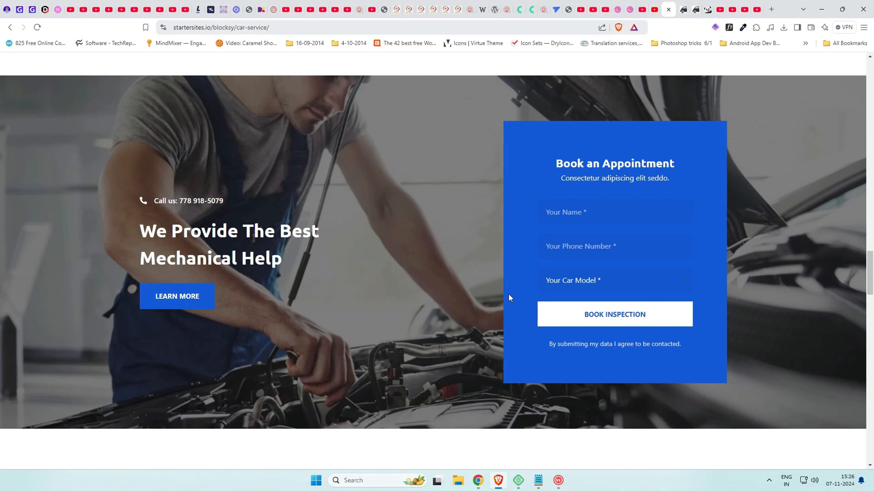
# Duplicate the form column of the Hero container and move the copy into Book App Section's container as its last column
pyautogui.click(683, 9)
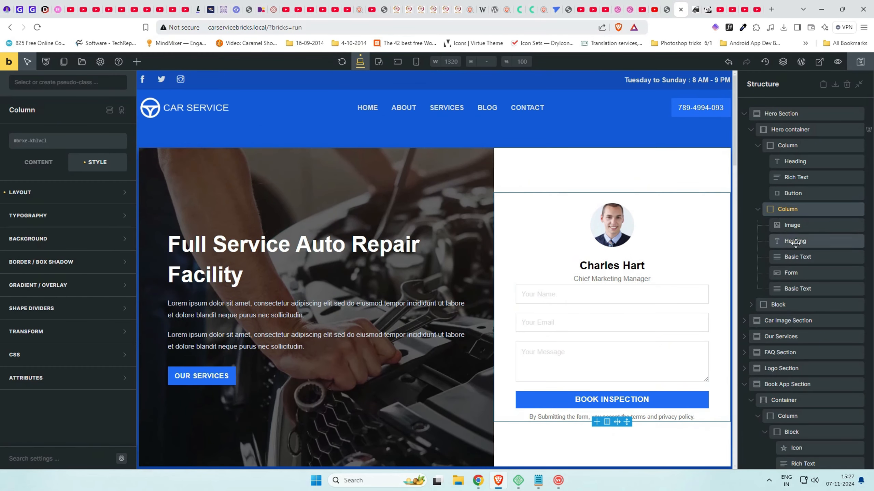
pyautogui.rightClick(793, 209)
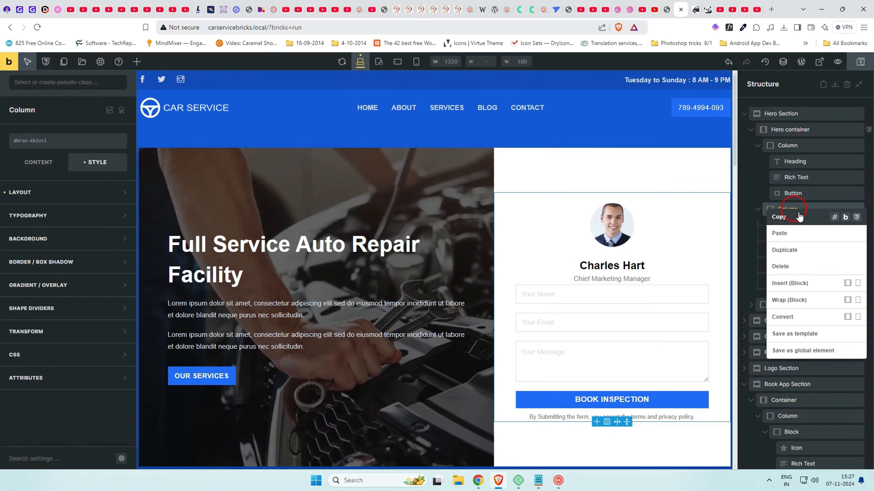
pyautogui.click(791, 250)
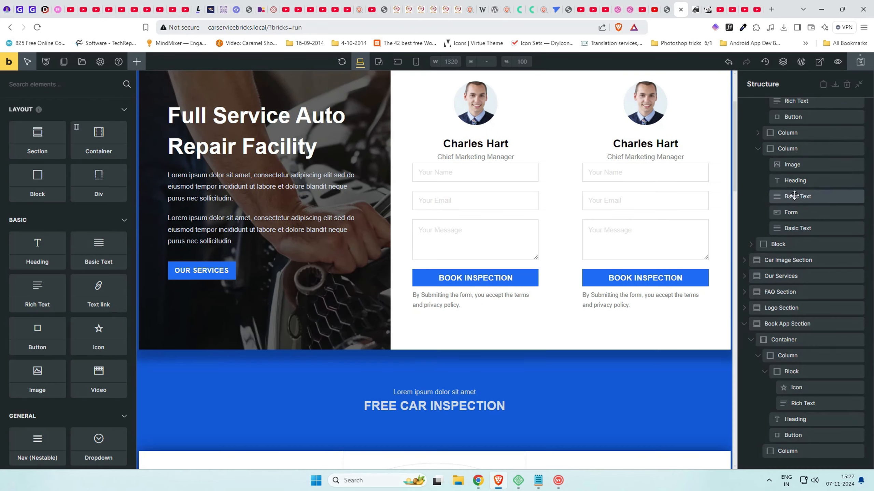
pyautogui.moveTo(787, 148); pyautogui.dragTo(793, 455)
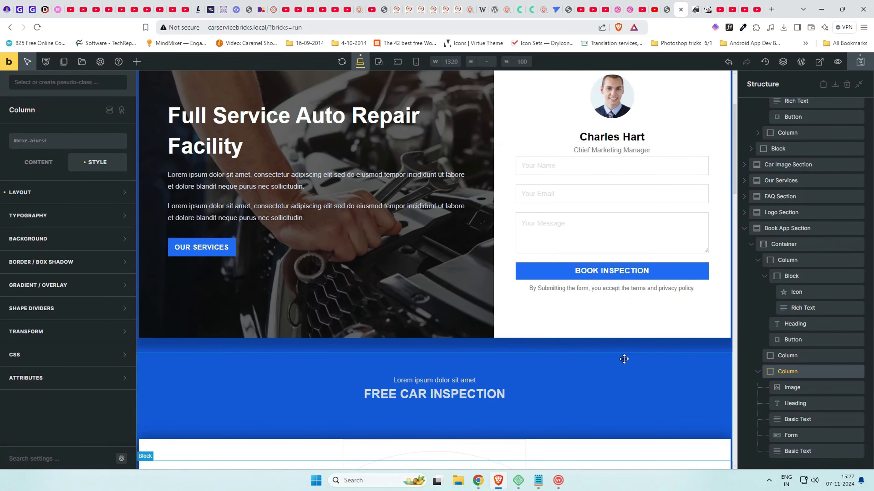
pyautogui.scroll(-15, 621, 359)
pyautogui.scroll(-3, 621, 358)
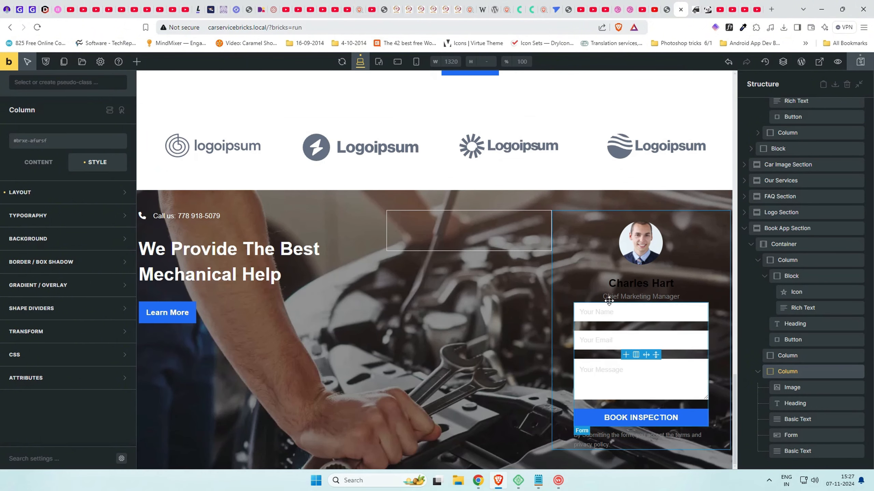
# Delete the empty middle column from Book App Section's container
pyautogui.click(798, 356)
pyautogui.rightClick(799, 358)
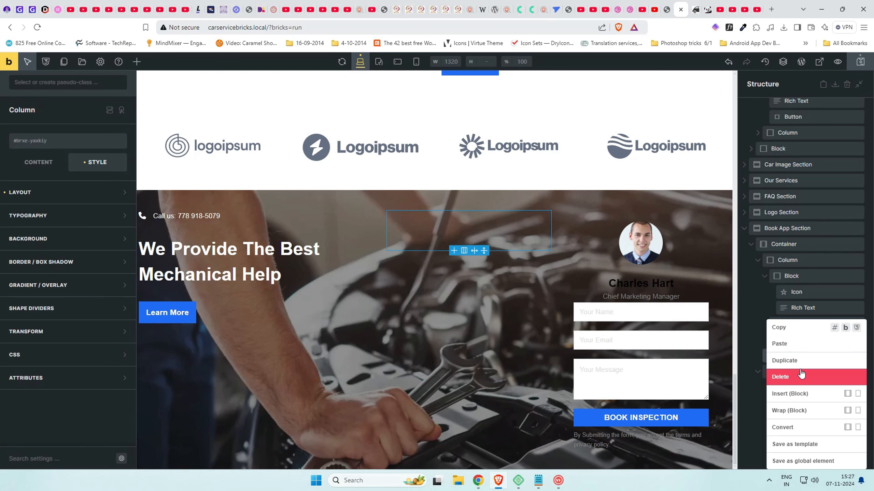
pyautogui.click(800, 376)
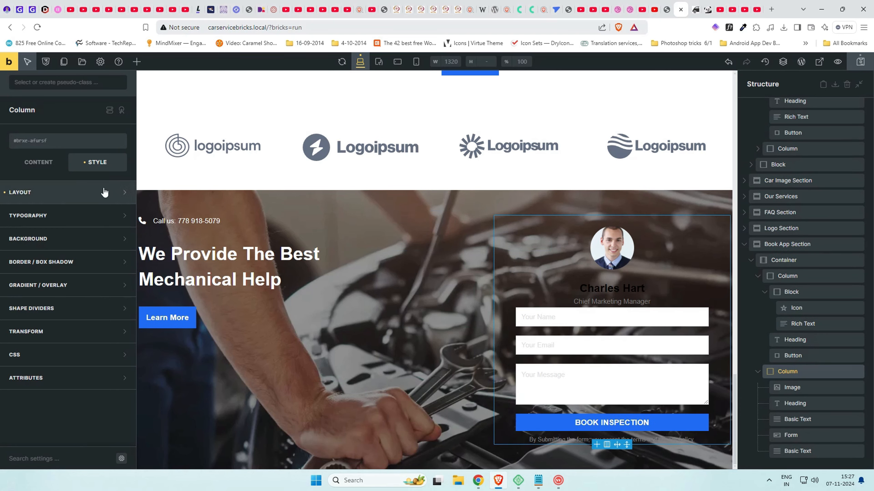
# Set the background colour of Book App Section's form column to the palette blue #145ae2
pyautogui.click(59, 216)
pyautogui.click(59, 215)
pyautogui.click(65, 238)
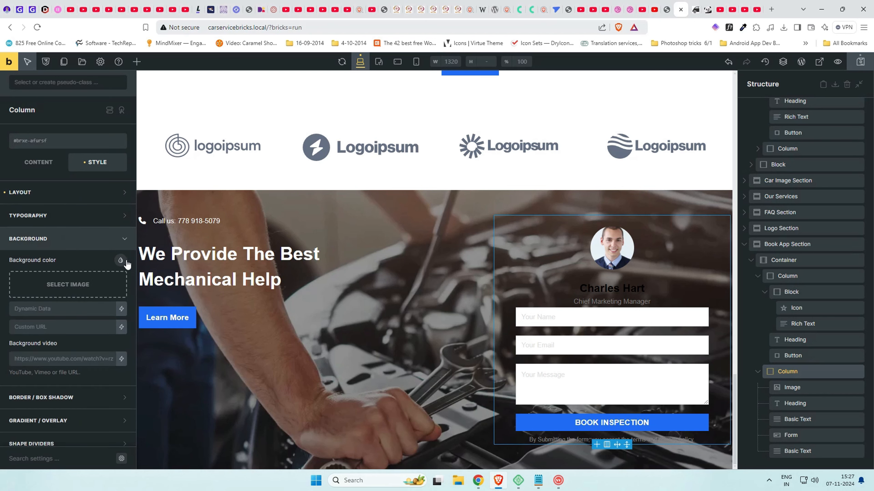
pyautogui.click(120, 260)
pyautogui.click(21, 282)
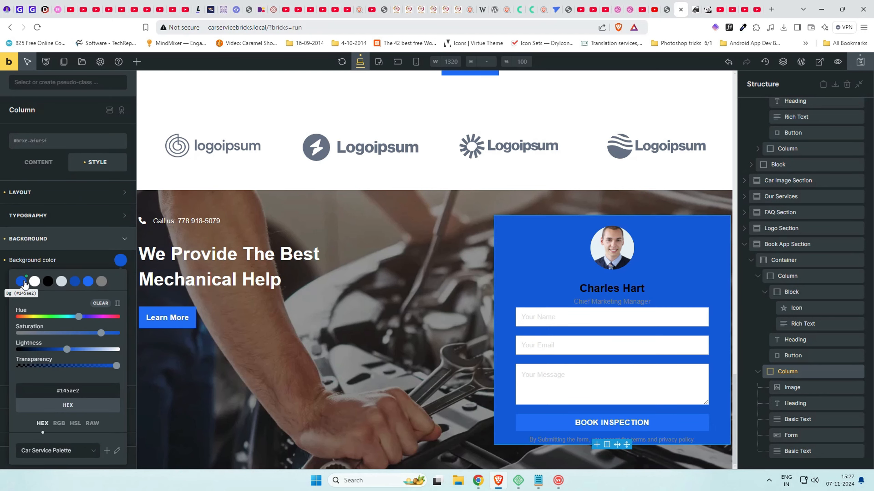
pyautogui.click(120, 260)
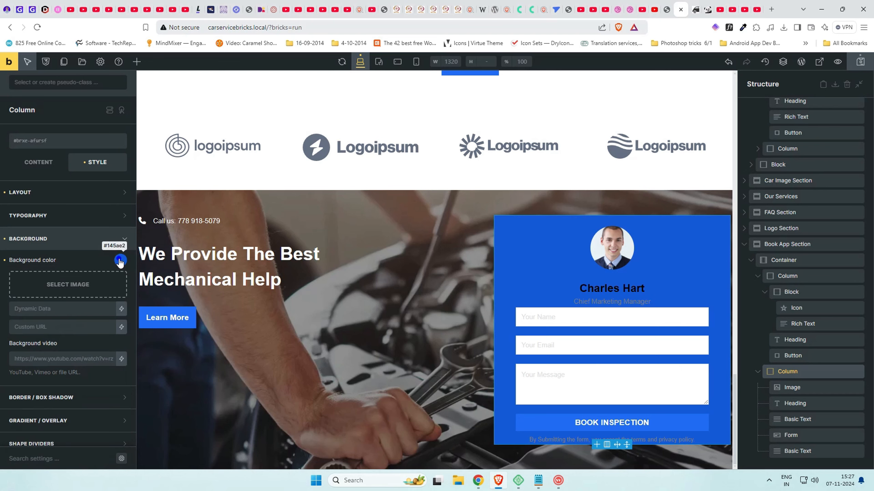
# Change the text colour of the terms and privacy note below the appointment form to white
pyautogui.click(788, 452)
pyautogui.click(61, 216)
pyautogui.click(120, 237)
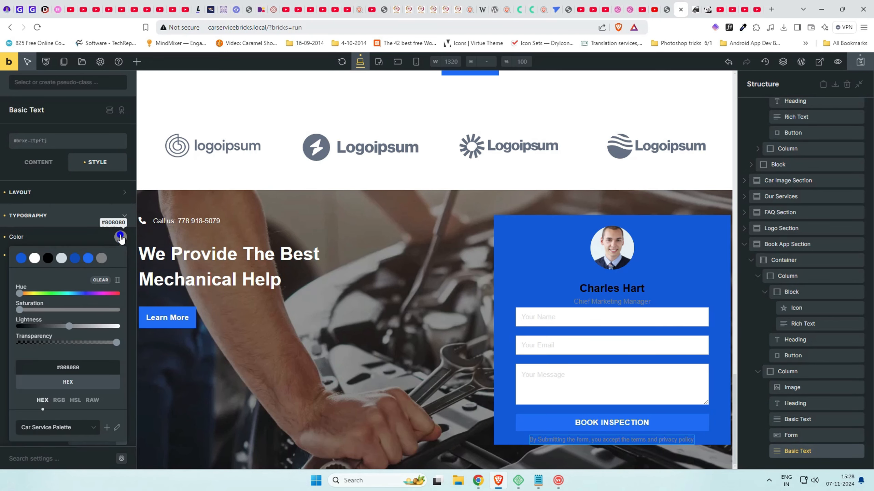
# Set the top and bottom padding of Book App Section's form column to 2rem
pyautogui.click(788, 371)
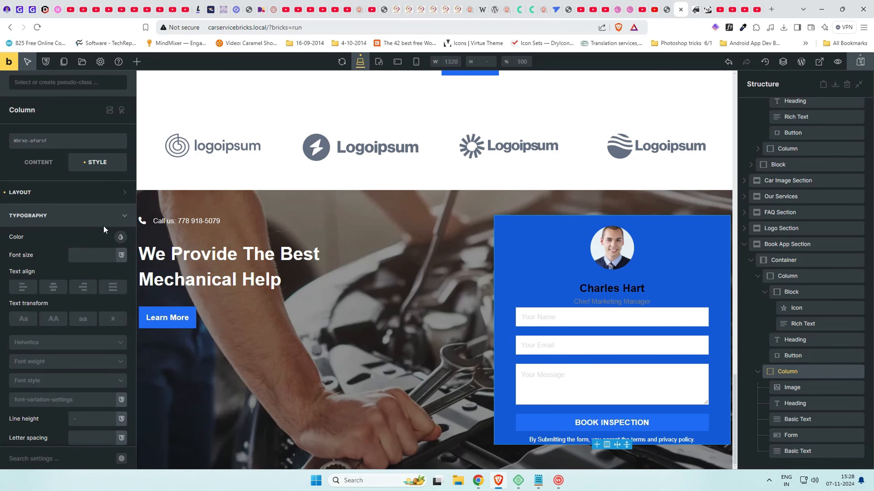
pyautogui.click(82, 201)
pyautogui.click(75, 353)
pyautogui.write('2rem')
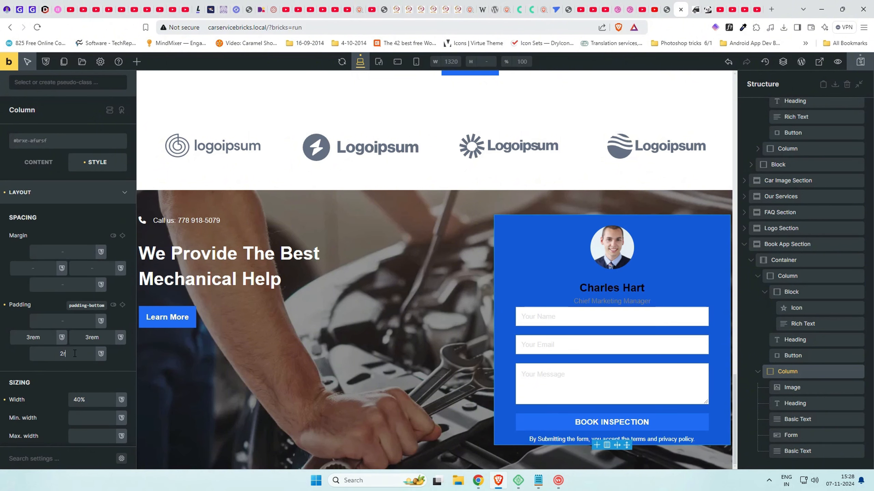
pyautogui.click(52, 320)
pyautogui.write('2rem')
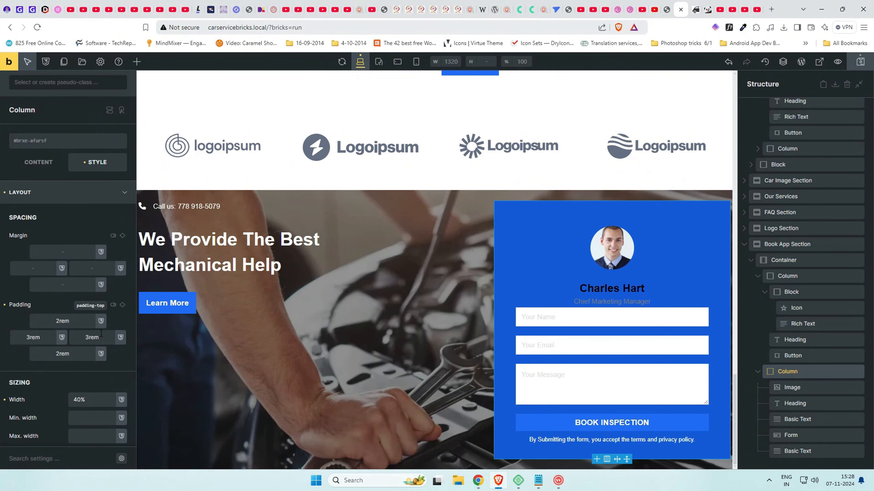
# Set Align self to Center for the column with the contact line, heading and Learn More button in Book App Section
pyautogui.click(757, 373)
pyautogui.click(757, 336)
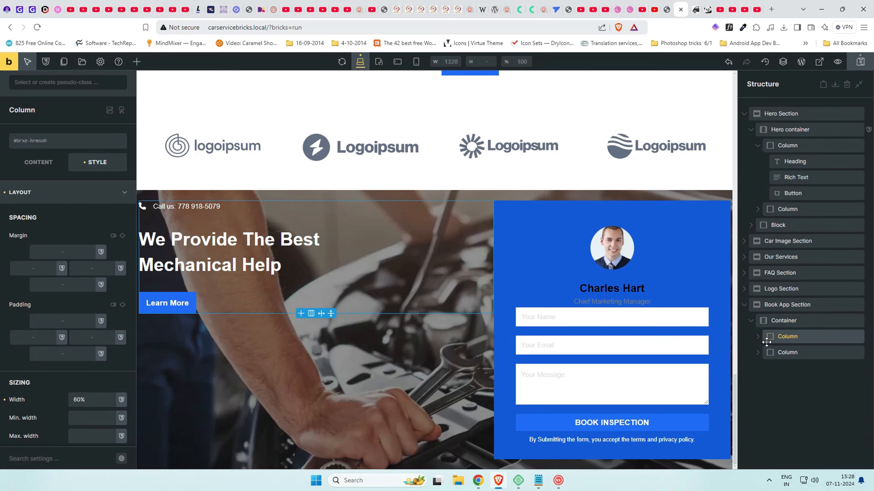
pyautogui.click(782, 320)
pyautogui.click(36, 168)
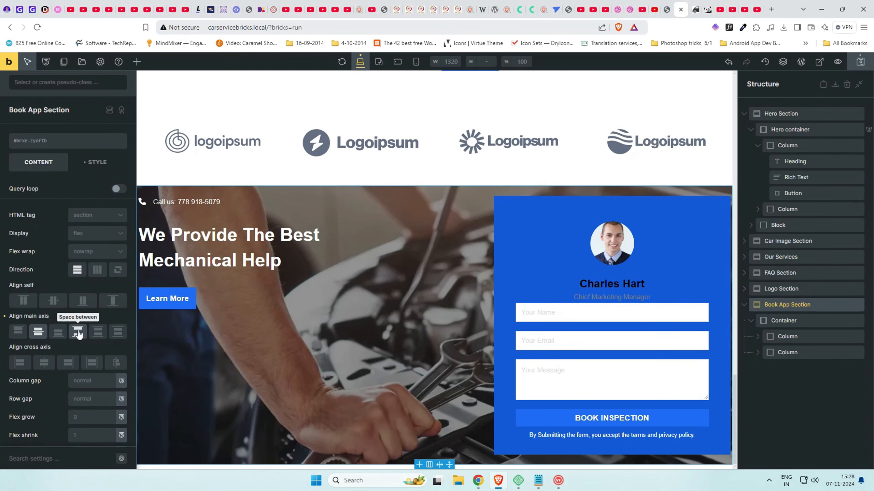
pyautogui.click(41, 331)
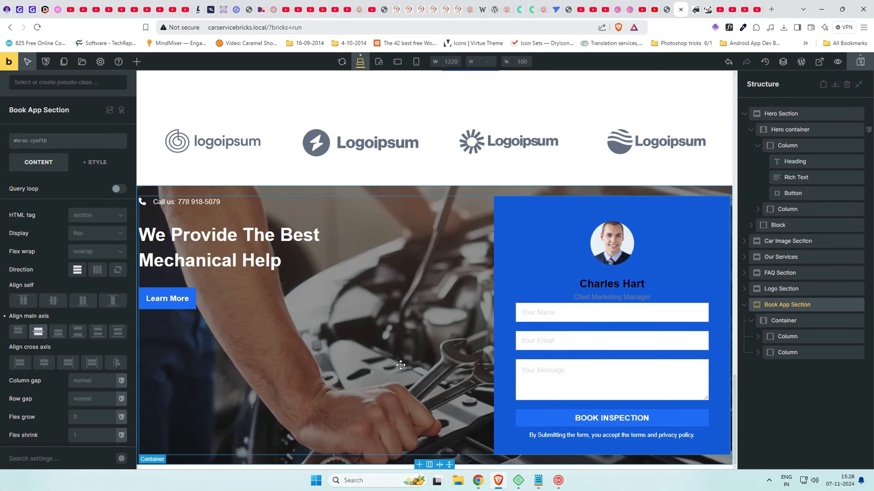
pyautogui.click(811, 338)
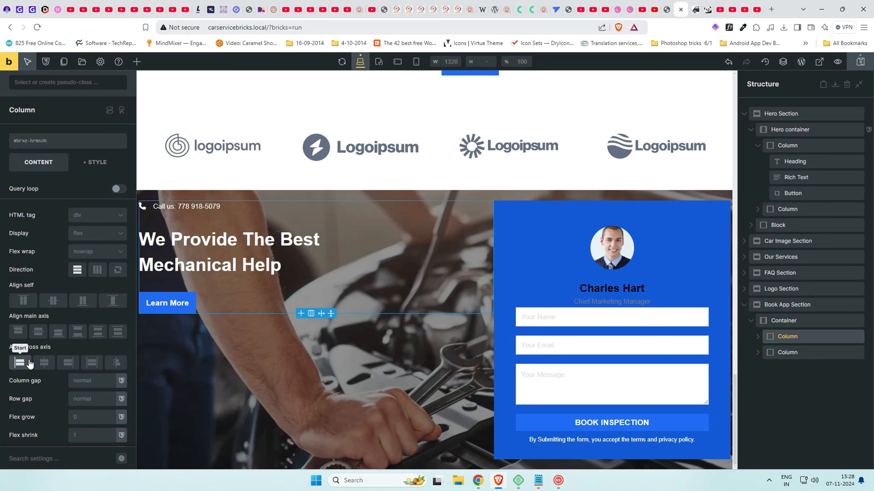
pyautogui.click(53, 300)
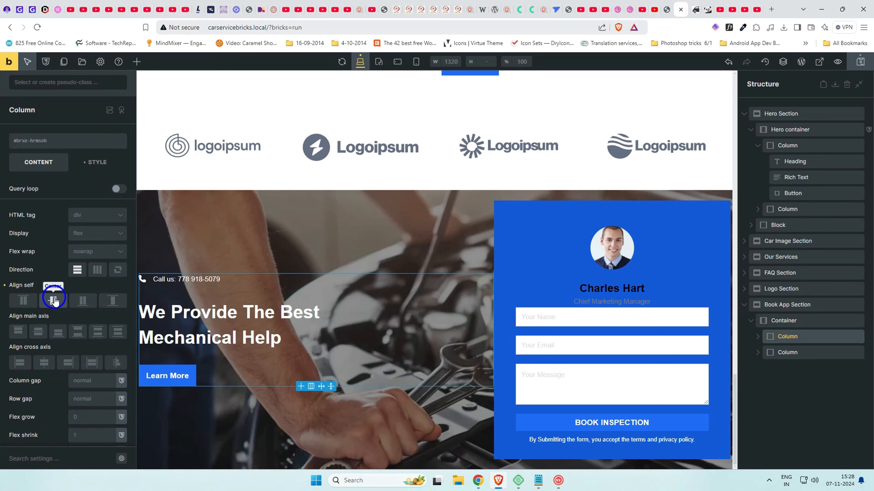
# Save the page and compare the live appointment section and its form with the Blocksy reference
pyautogui.click(860, 62)
pyautogui.click(696, 7)
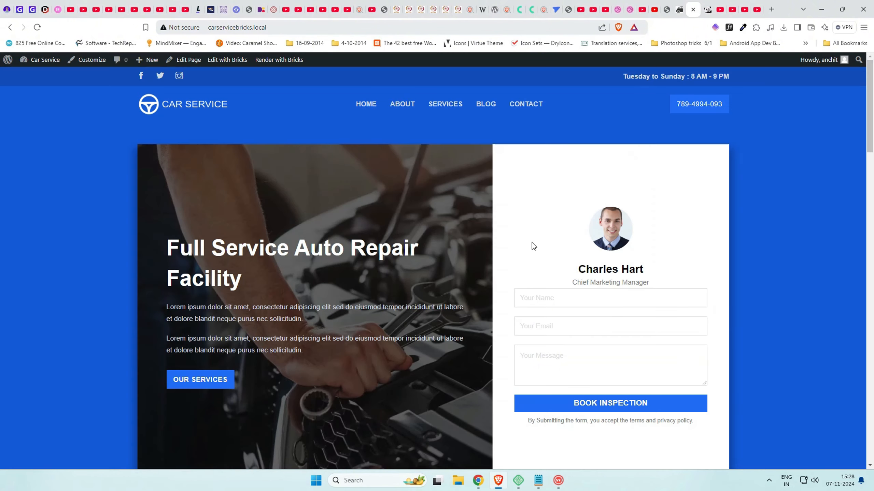
pyautogui.scroll(-15, 532, 242)
pyautogui.scroll(-10, 533, 246)
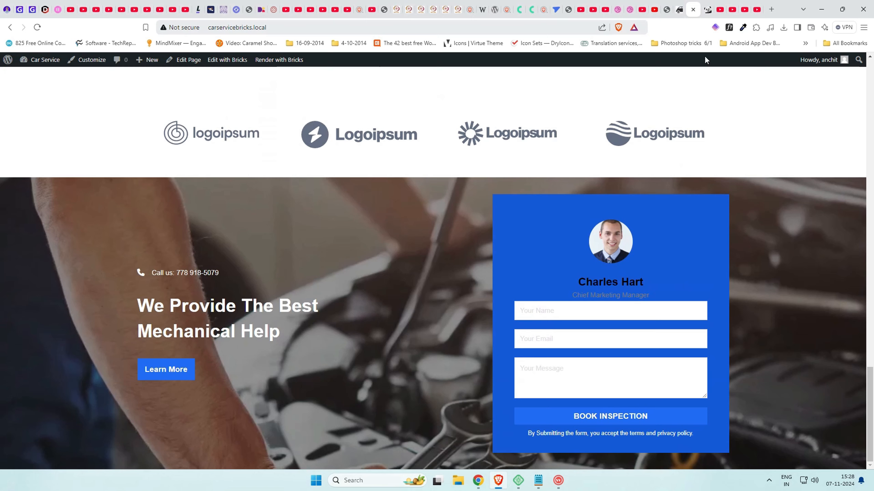
pyautogui.click(683, 5)
pyautogui.click(672, 5)
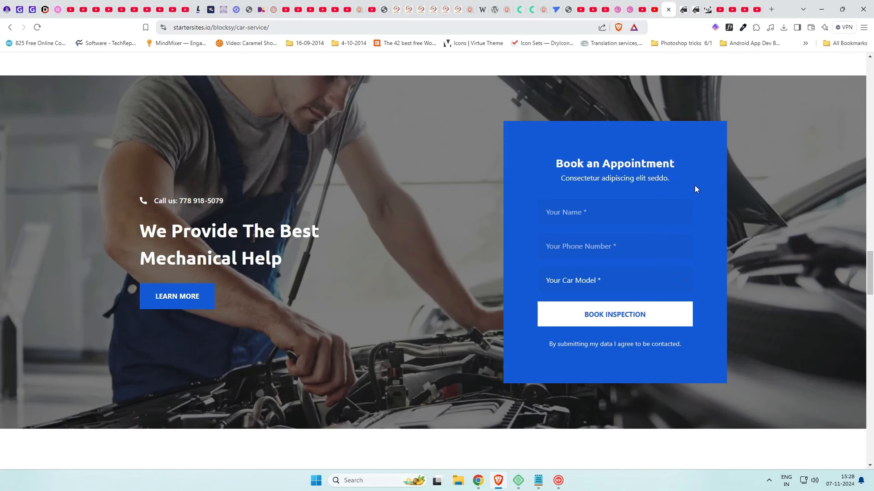
# Delete the portrait image at the top of the blue form column in Book App Section
pyautogui.scroll(2, 698, 193)
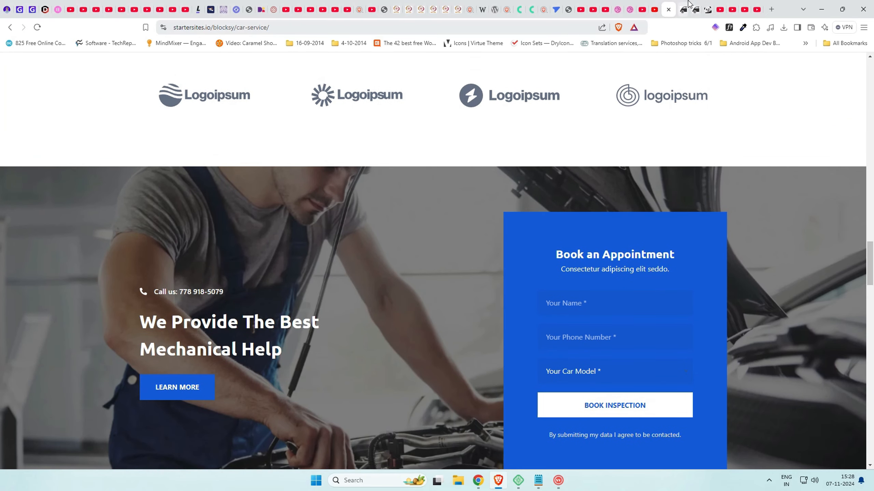
pyautogui.click(684, 9)
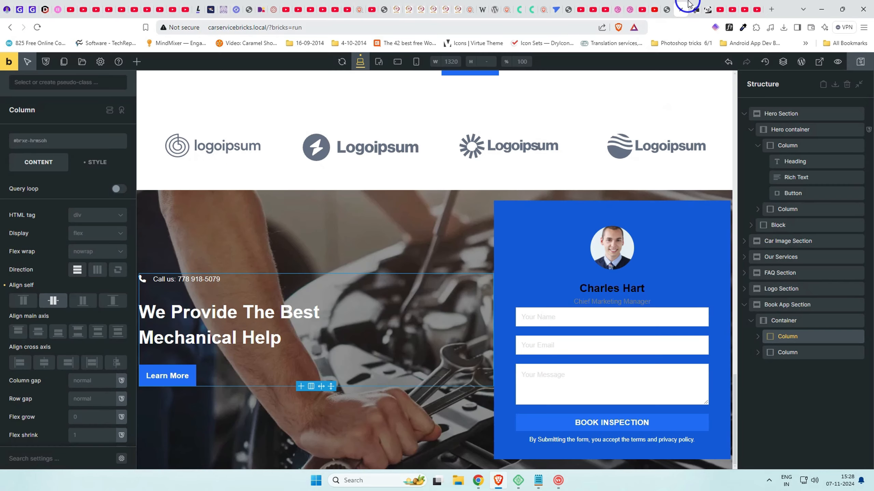
pyautogui.click(676, 311)
pyautogui.click(616, 252)
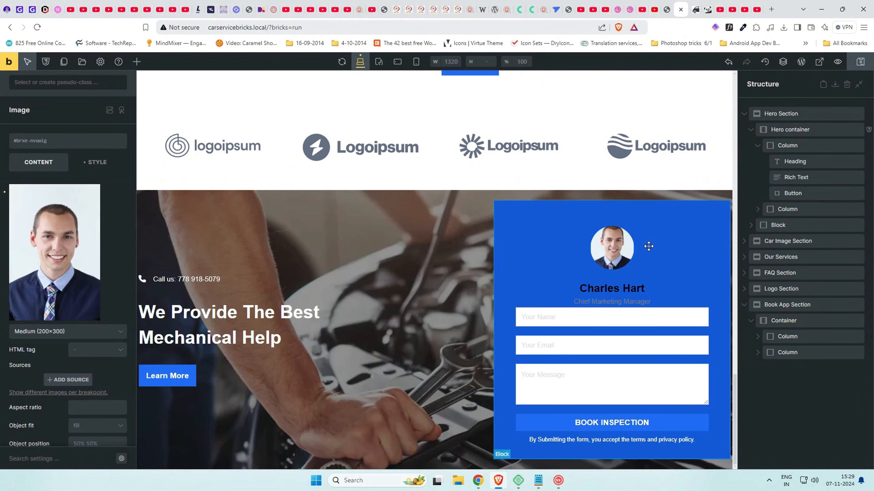
pyautogui.click(801, 353)
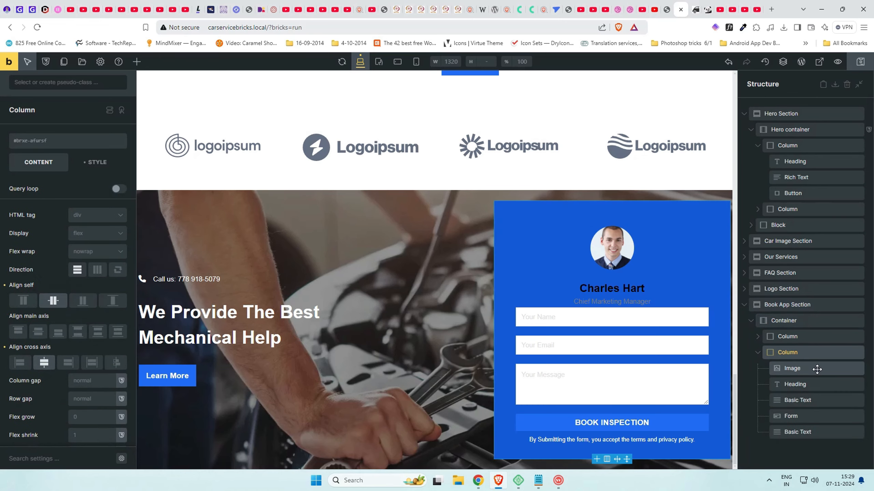
pyautogui.rightClick(818, 369)
pyautogui.click(806, 427)
# Change the heading above the appointment form to "Book An Appointment" and set its text colour to white
pyautogui.click(667, 9)
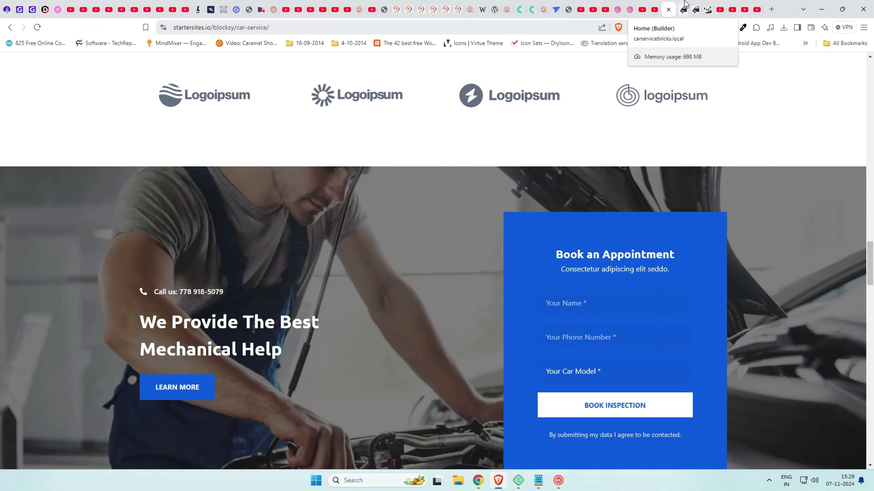
pyautogui.click(684, 5)
pyautogui.moveTo(49, 192); pyautogui.dragTo(5, 193)
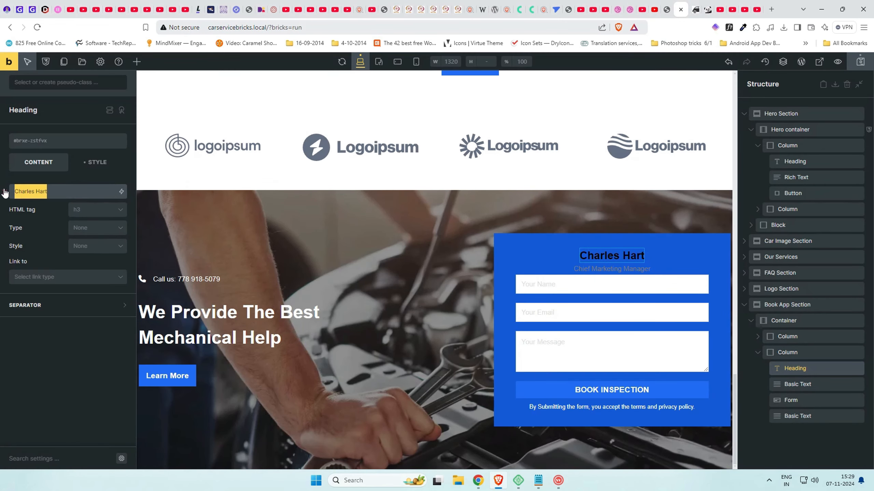
pyautogui.write('Book An Appointment')
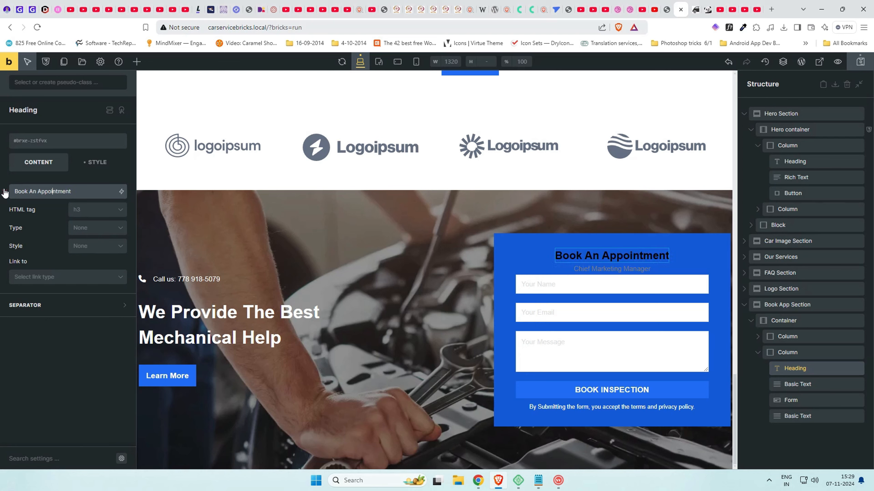
pyautogui.click(99, 164)
pyautogui.click(99, 218)
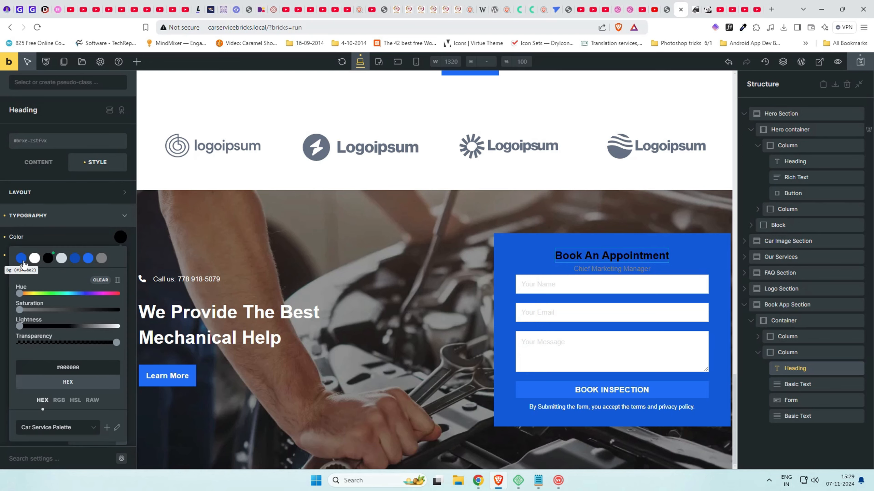
pyautogui.click(92, 216)
# Set the top and bottom padding of the blue form column in Book App Section to 4rem
pyautogui.click(801, 352)
pyautogui.click(75, 193)
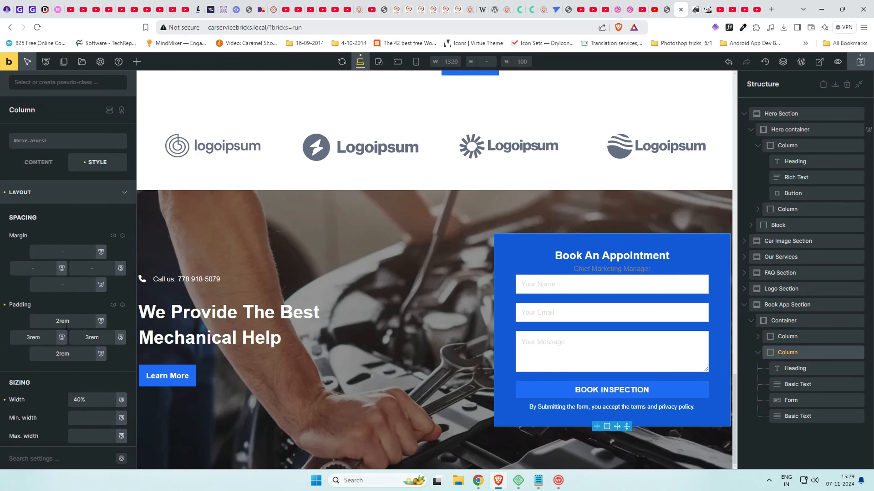
pyautogui.write('4')
pyautogui.moveTo(56, 354); pyautogui.dragTo(60, 353)
pyautogui.write('4')
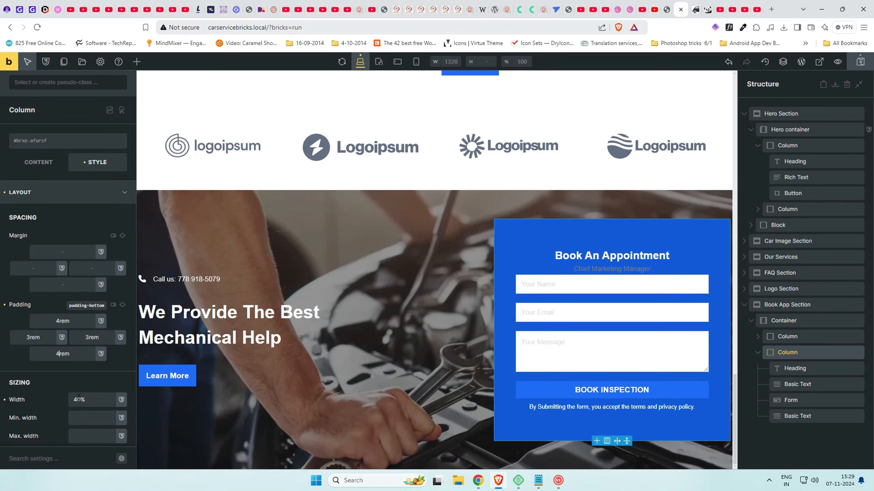
# Set the background of the appointment form's Book Inspection submit button to white (#ffffff)
pyautogui.click(826, 437)
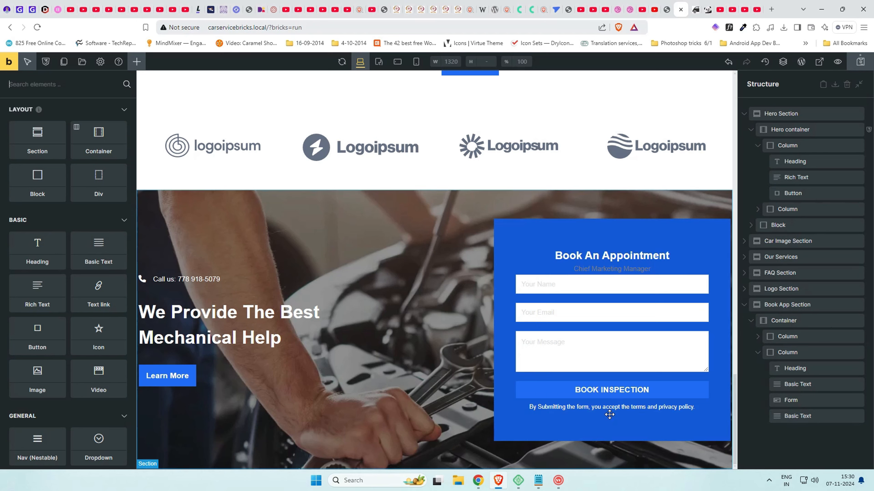
pyautogui.click(609, 394)
pyautogui.click(72, 220)
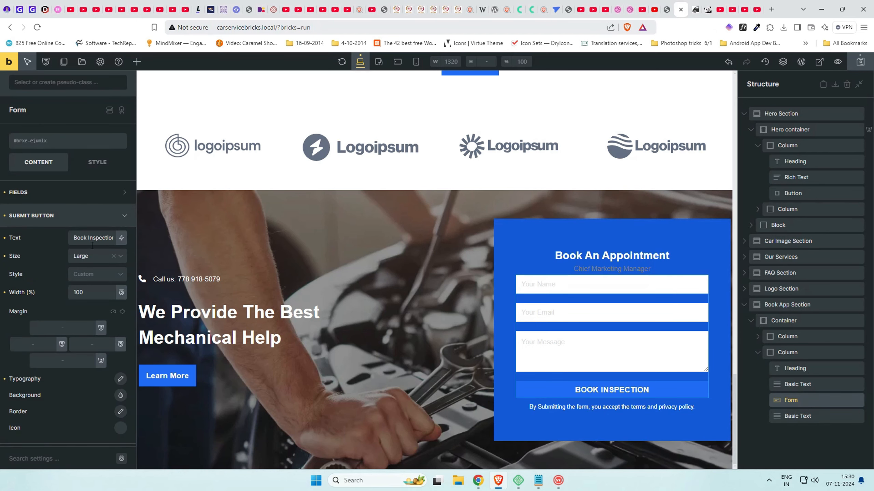
pyautogui.scroll(-3, 87, 310)
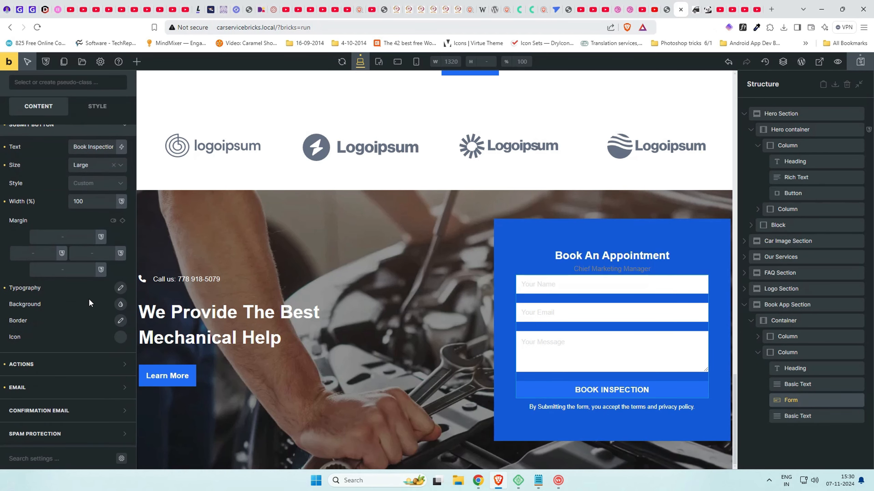
pyautogui.click(121, 304)
pyautogui.click(34, 326)
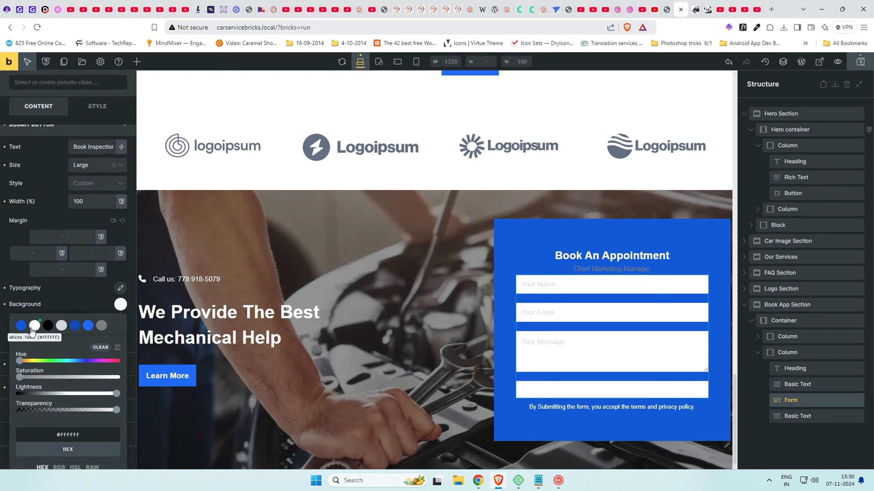
# Set the Book Inspection button's text colour to the palette blue #145ae2
pyautogui.click(120, 288)
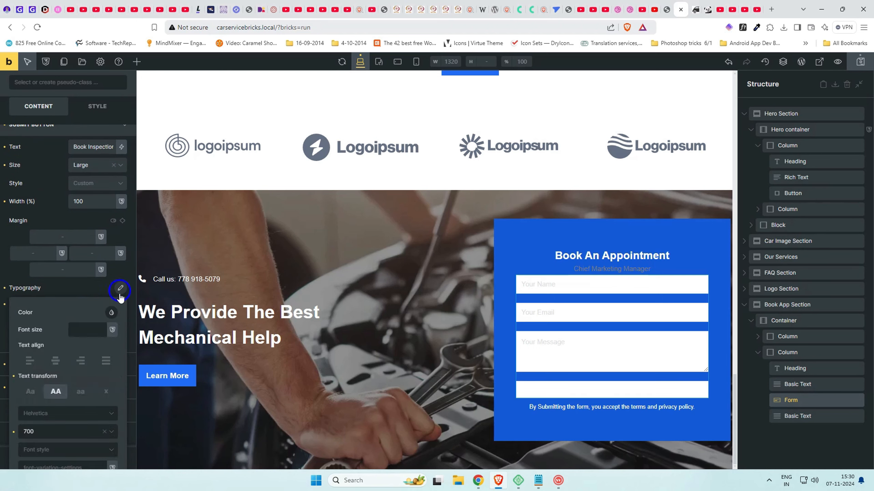
pyautogui.click(112, 312)
pyautogui.click(30, 333)
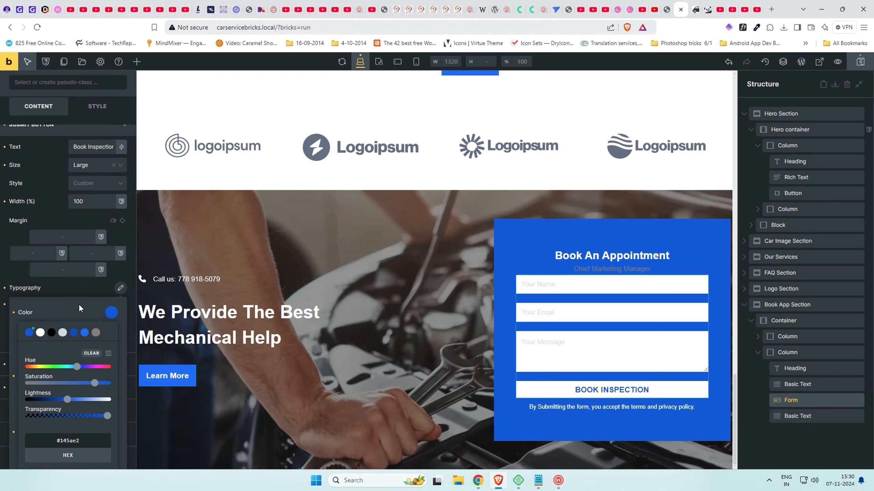
pyautogui.click(92, 290)
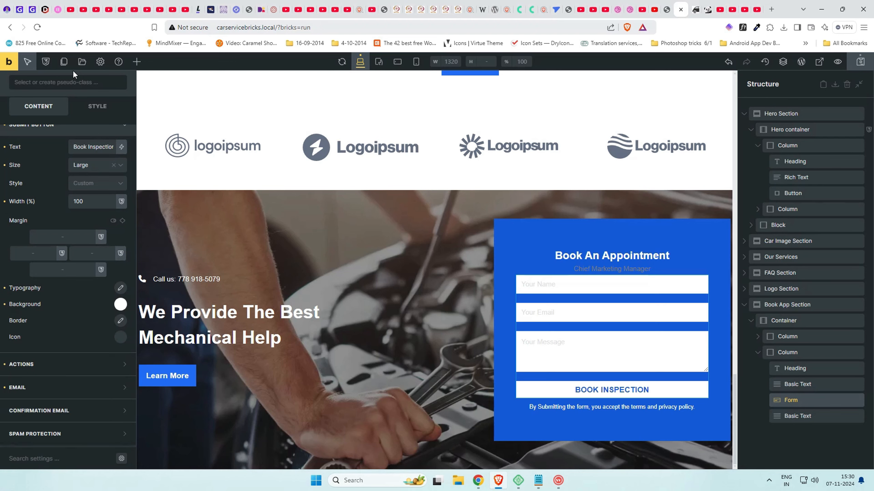
# Switch the appointment form to its :hover state and open the submit button's background colour choices
pyautogui.click(60, 82)
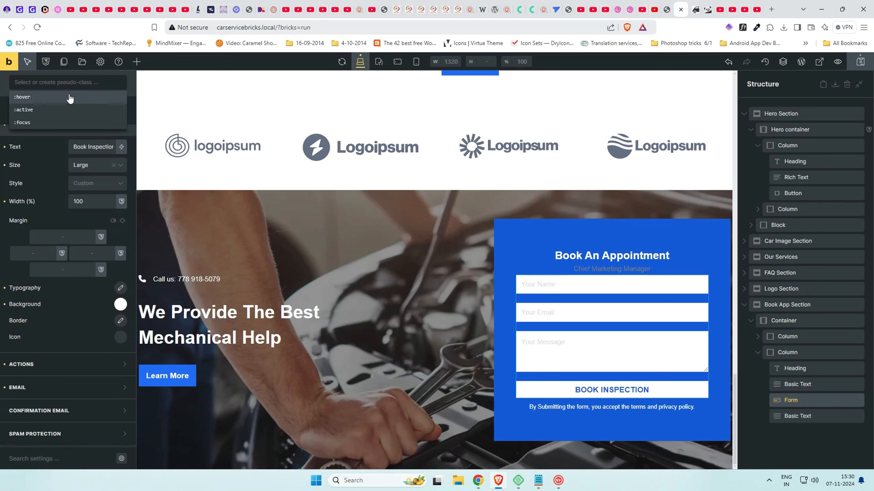
pyautogui.click(68, 93)
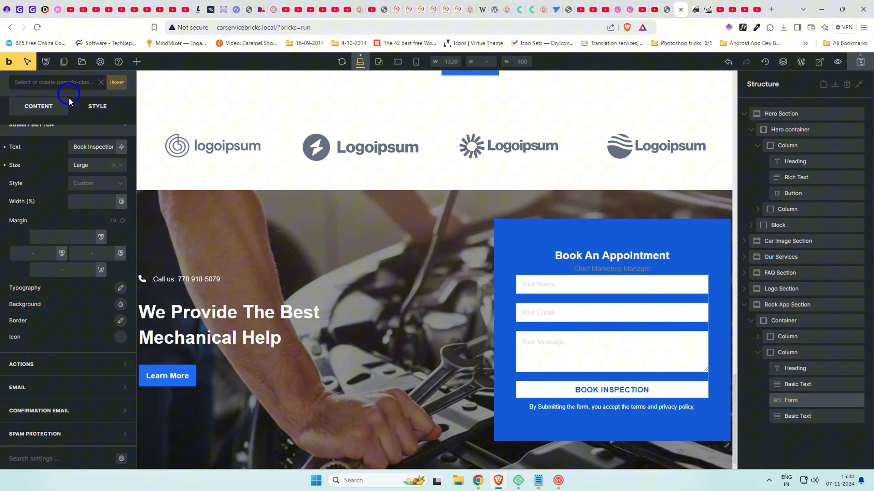
pyautogui.click(121, 305)
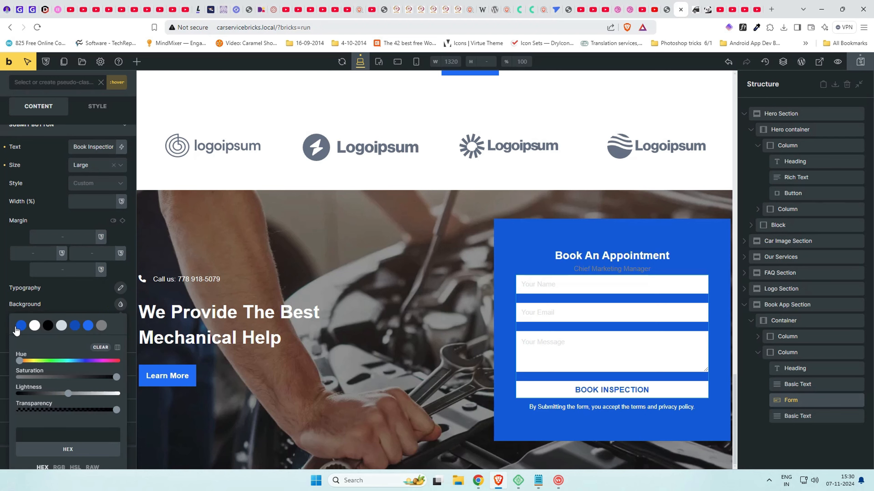
# Give the form's submit button a #124cbf background and white #ffffff text in its hover state
pyautogui.click(73, 327)
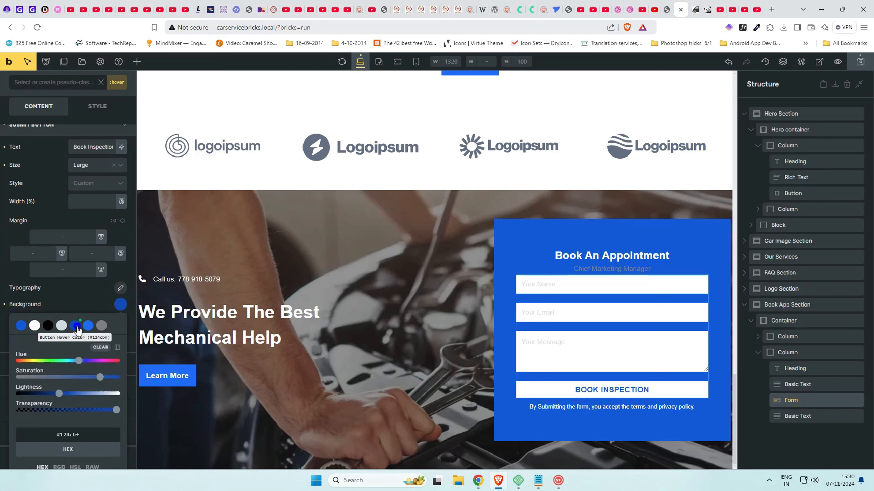
pyautogui.click(120, 289)
pyautogui.click(112, 313)
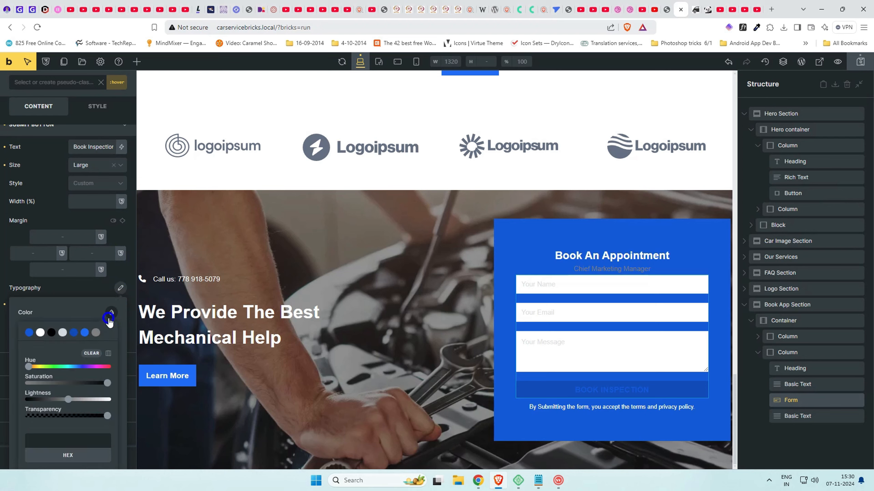
pyautogui.click(42, 333)
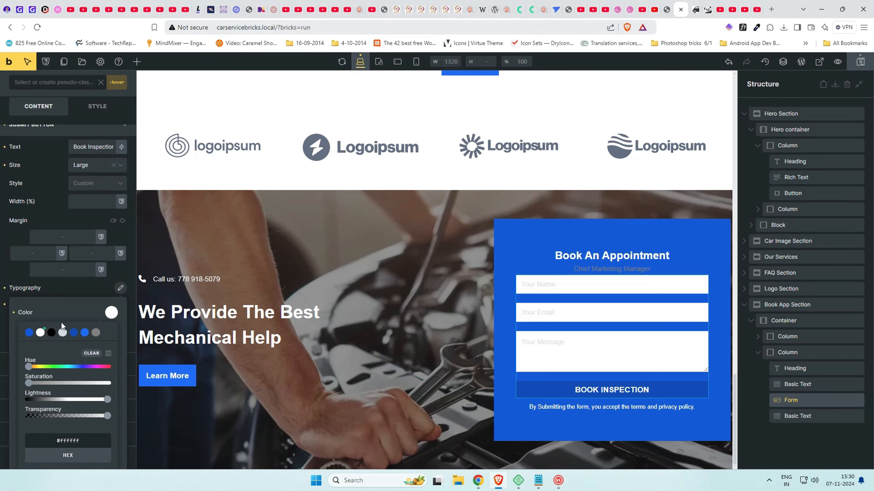
pyautogui.click(95, 288)
pyautogui.click(101, 82)
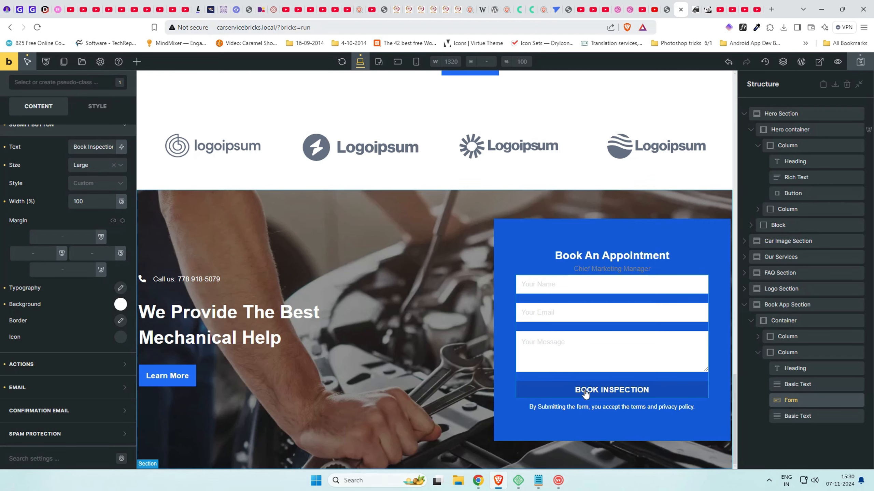
# Turn on required asterisks for the form fields, trying the field labels before hiding them again
pyautogui.scroll(3, 81, 290)
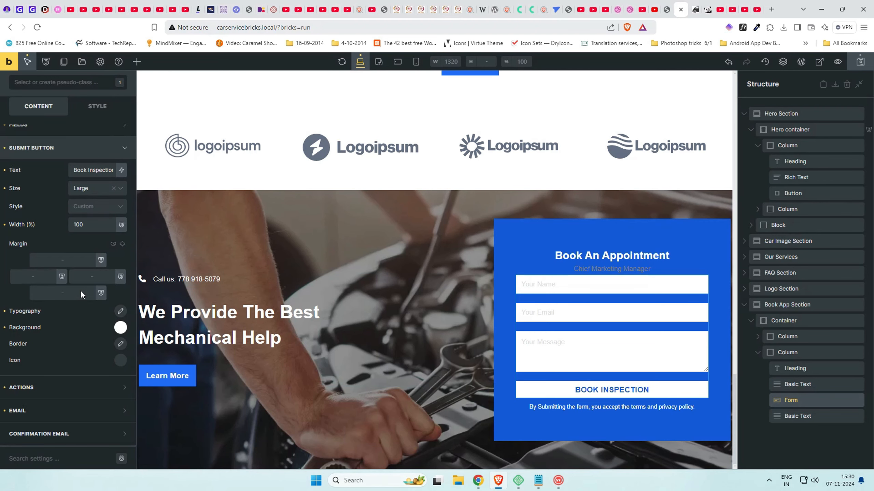
pyautogui.click(53, 199)
pyautogui.click(62, 194)
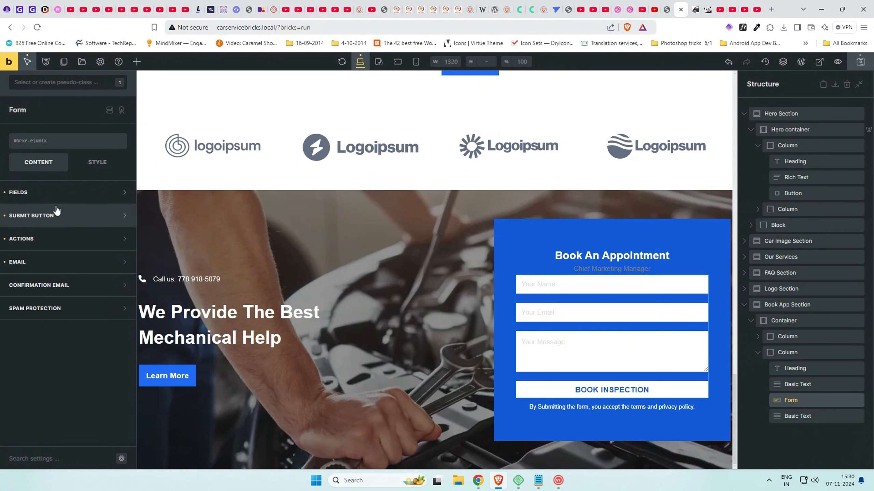
pyautogui.click(64, 198)
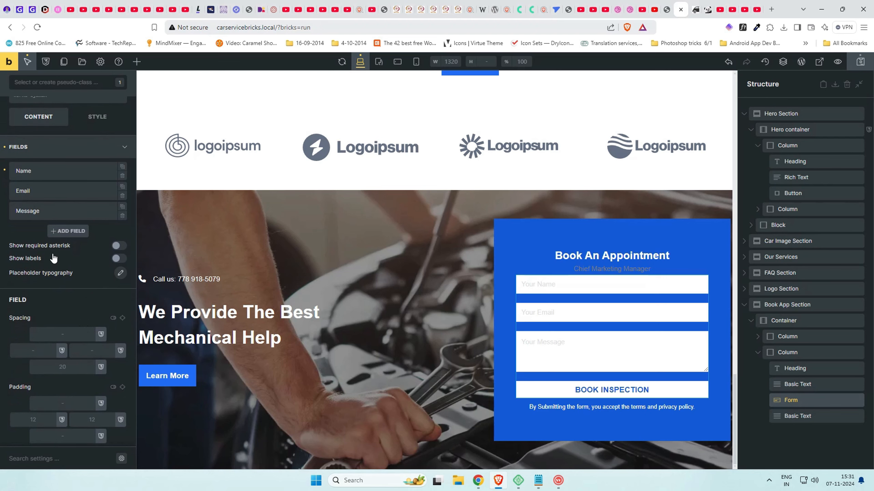
pyautogui.click(117, 248)
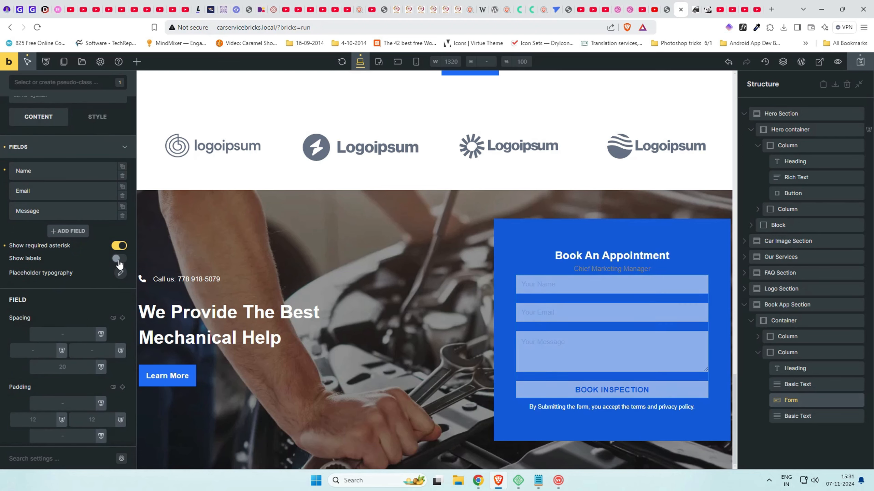
pyautogui.click(118, 260)
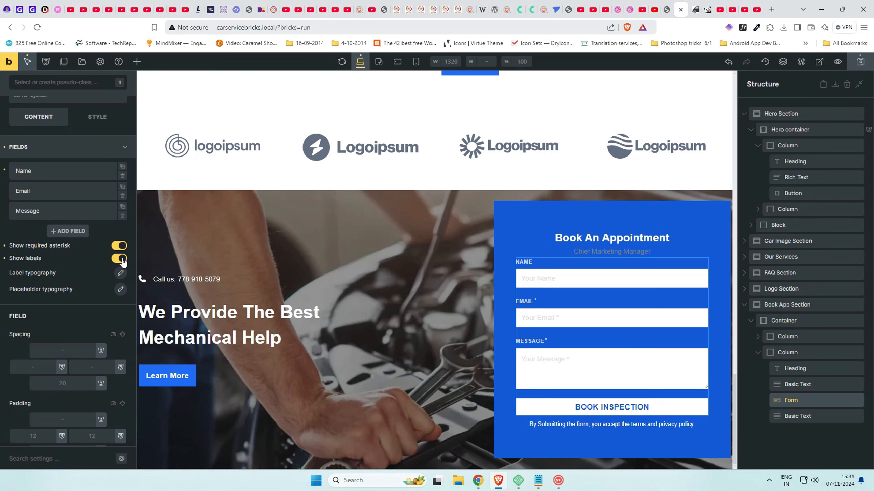
pyautogui.click(121, 260)
# Try the Bg Color swatch as the background of the form fields
pyautogui.scroll(-3, 99, 275)
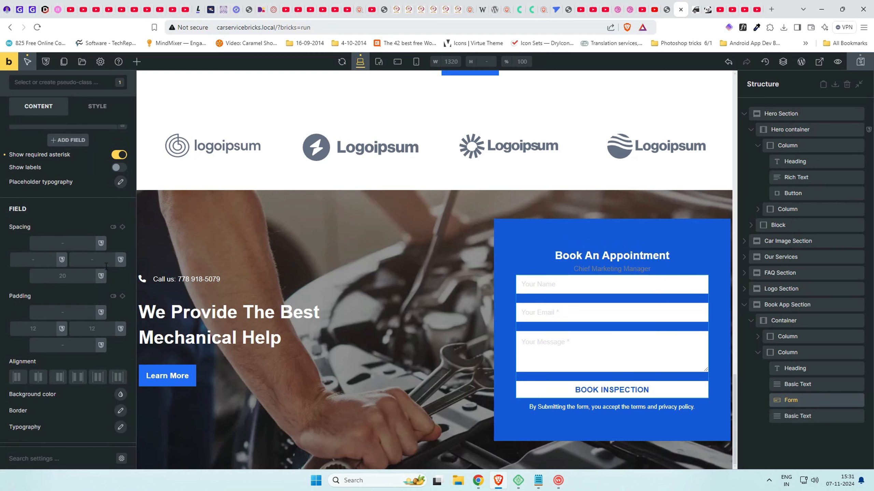
pyautogui.scroll(1, 105, 267)
pyautogui.scroll(-2, 103, 258)
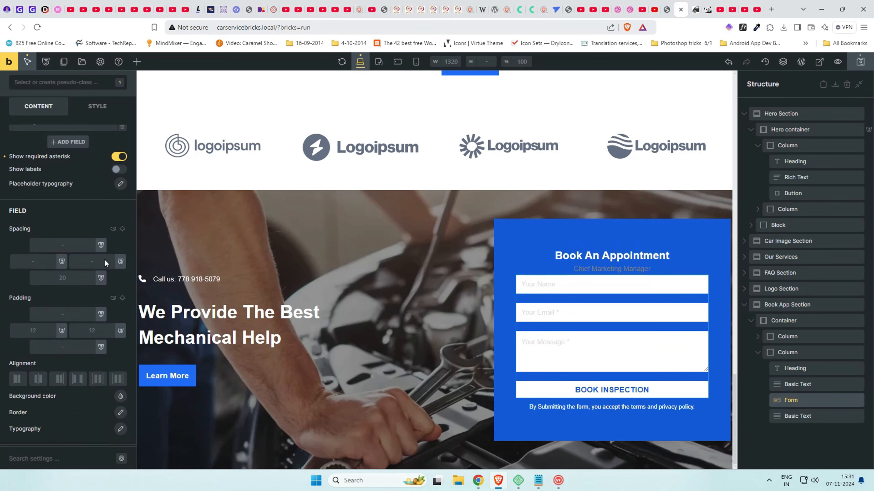
pyautogui.click(120, 350)
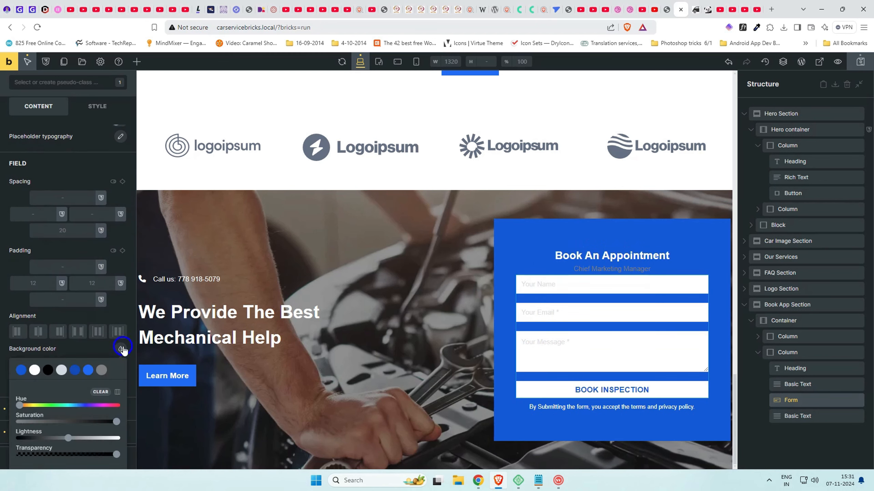
pyautogui.click(88, 371)
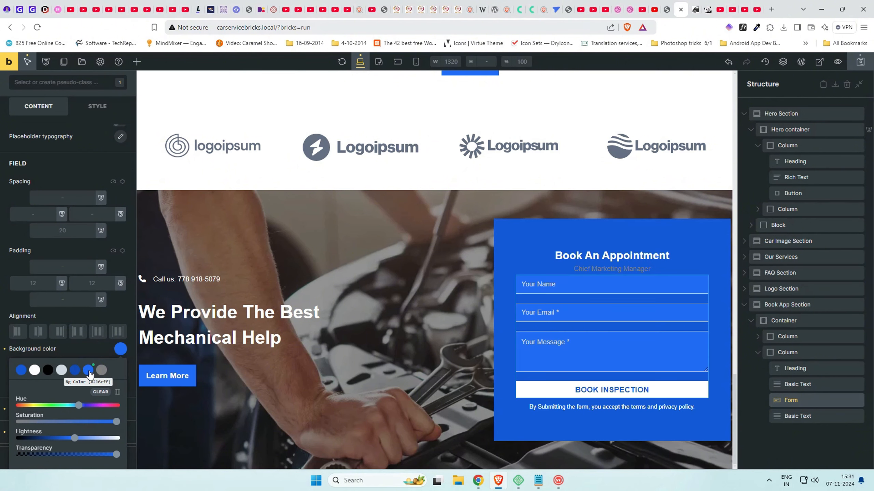
pyautogui.click(121, 308)
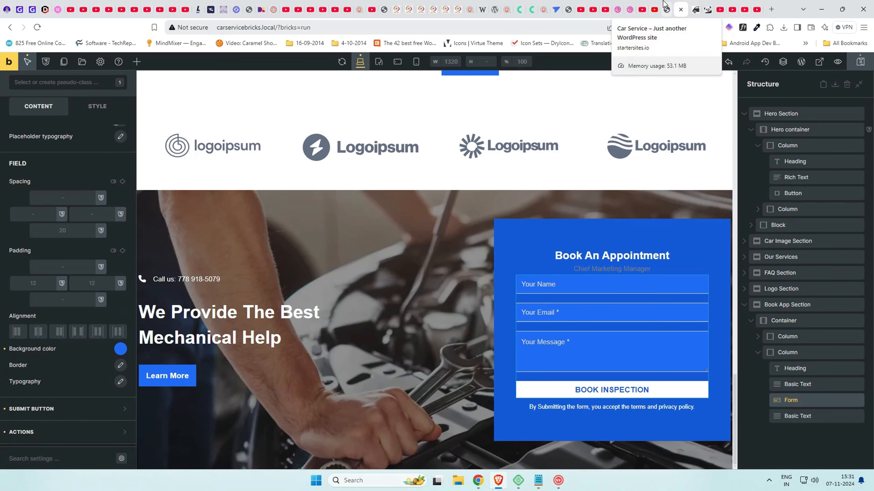
# Set the form fields' background to the Button Hover Color #124cbf and compare it with the reference site
pyautogui.click(696, 9)
pyautogui.click(684, 5)
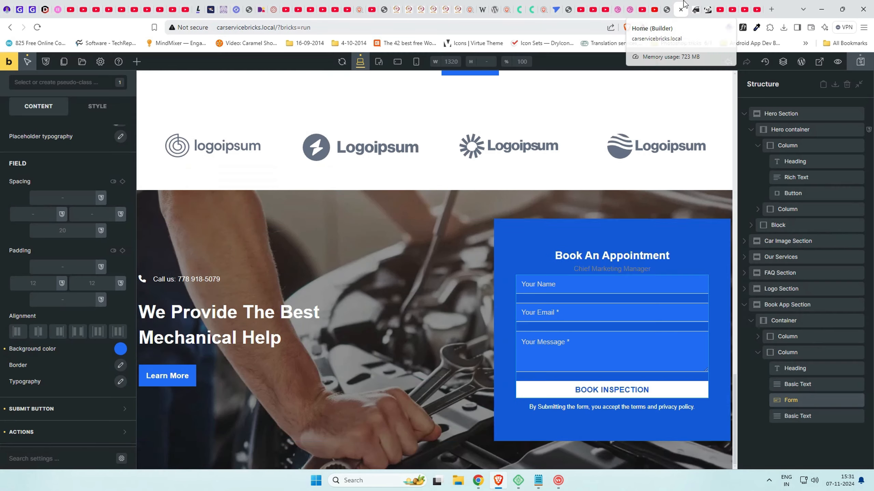
pyautogui.click(120, 350)
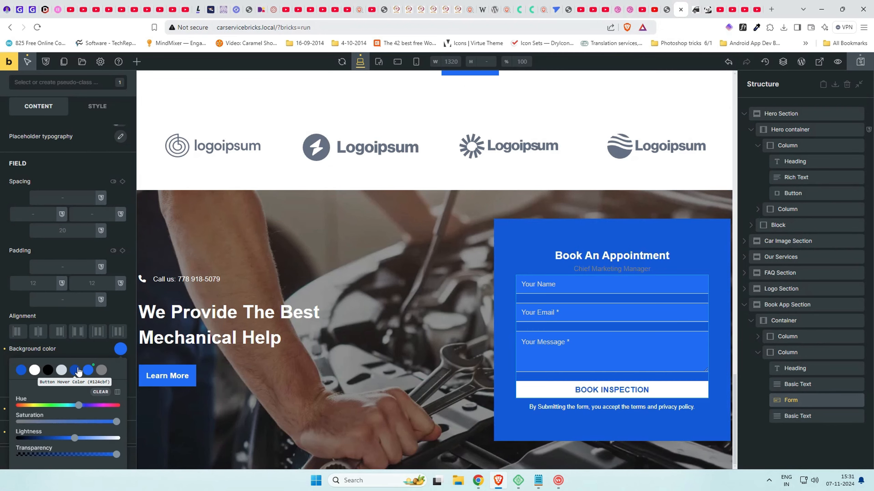
pyautogui.click(75, 370)
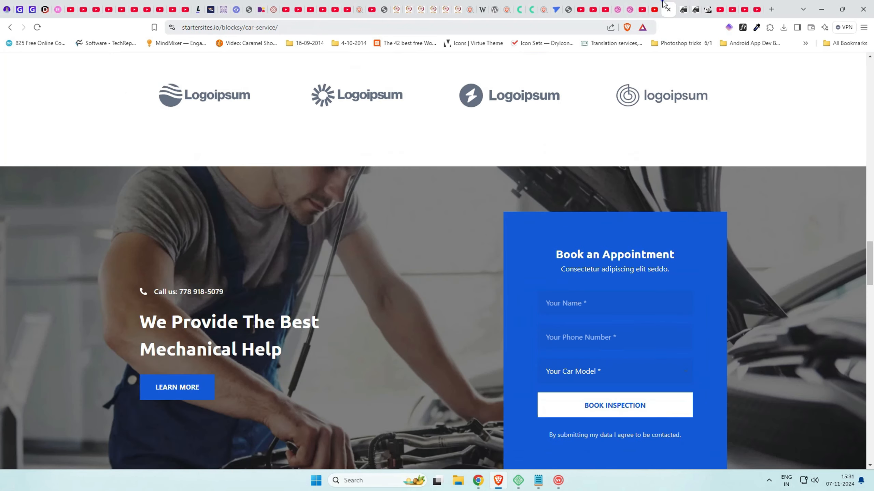
pyautogui.click(696, 10)
pyautogui.click(684, 5)
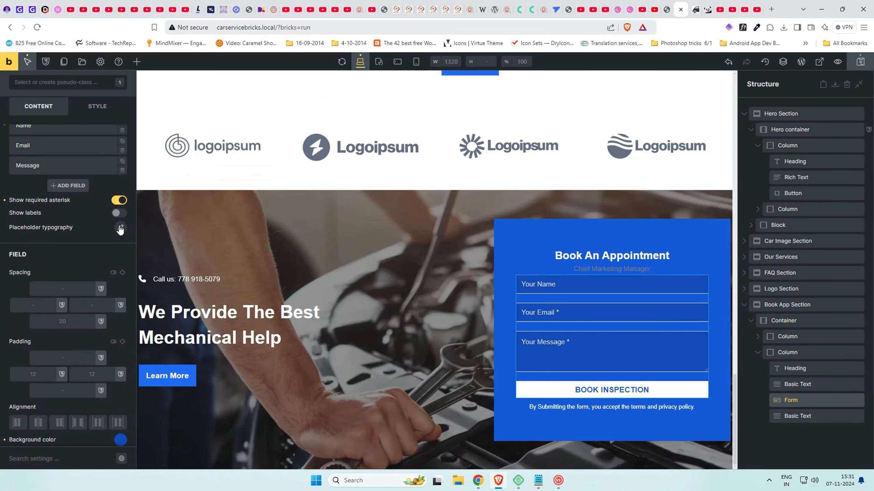
# Set the placeholder text color of the form fields to #d2dbe5
pyautogui.click(121, 228)
pyautogui.click(110, 252)
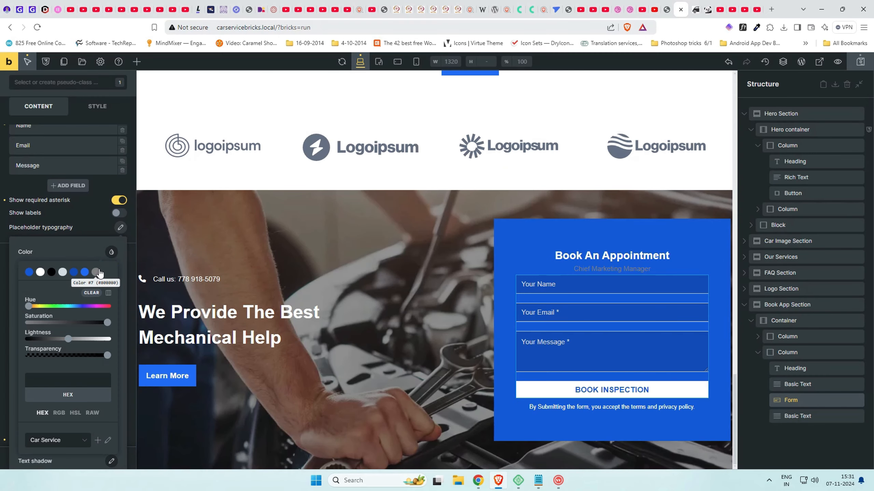
pyautogui.click(96, 273)
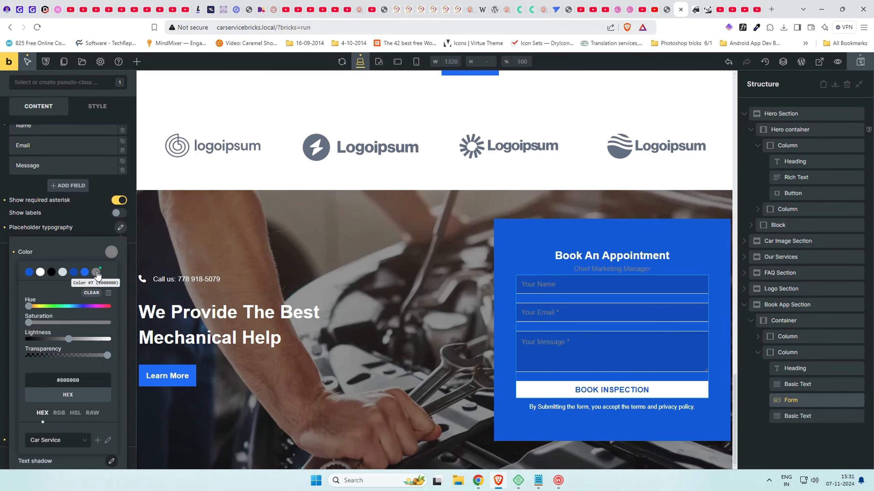
pyautogui.click(62, 273)
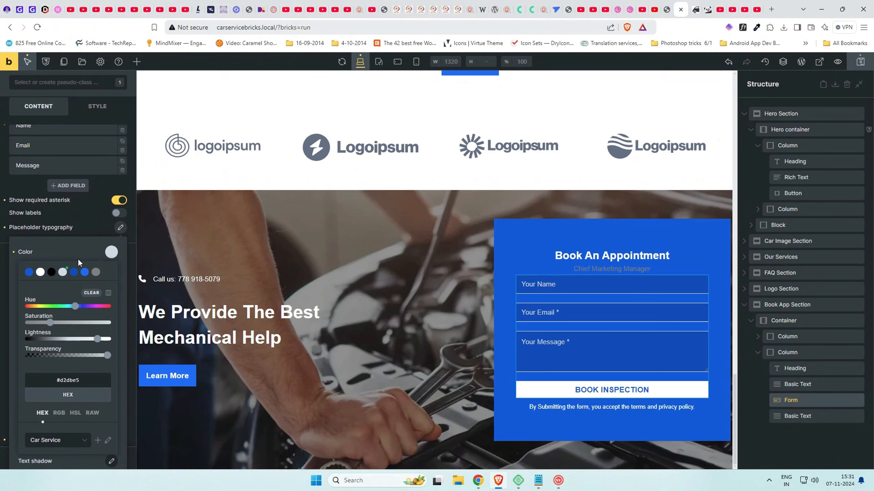
# Save the page and check the form's new field colors on the live site
pyautogui.click(861, 61)
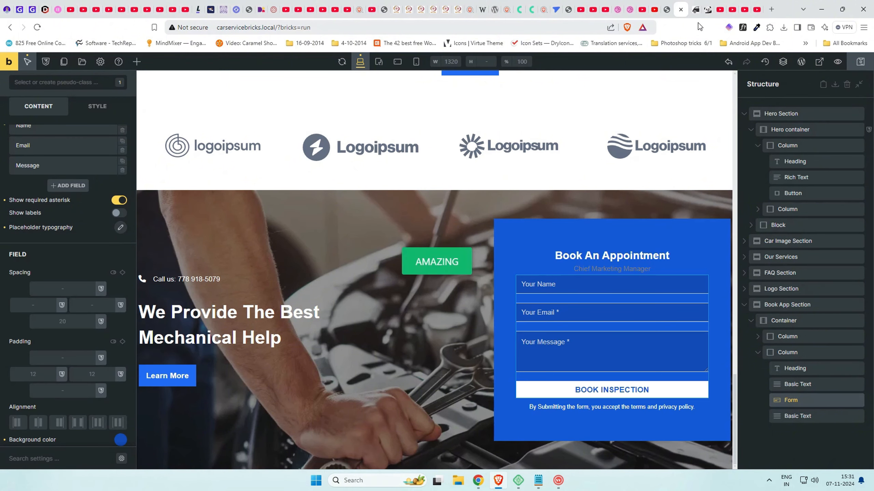
pyautogui.click(838, 62)
pyautogui.scroll(-15, 562, 275)
pyautogui.scroll(-15, 563, 277)
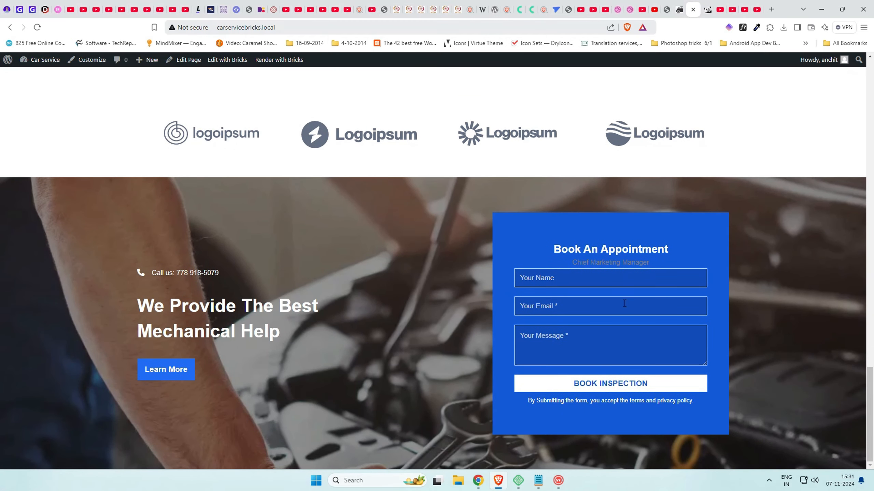
pyautogui.click(679, 9)
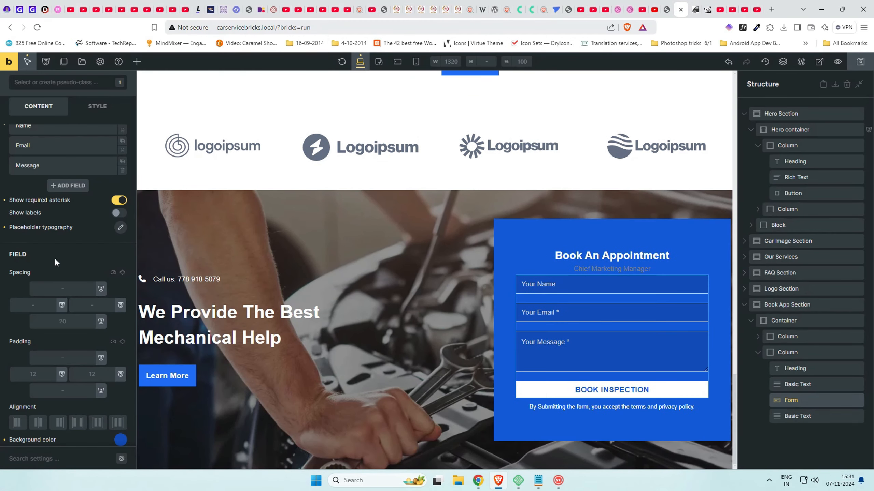
# Remove the outline of the form fields by setting their border style to None
pyautogui.scroll(-4, 63, 252)
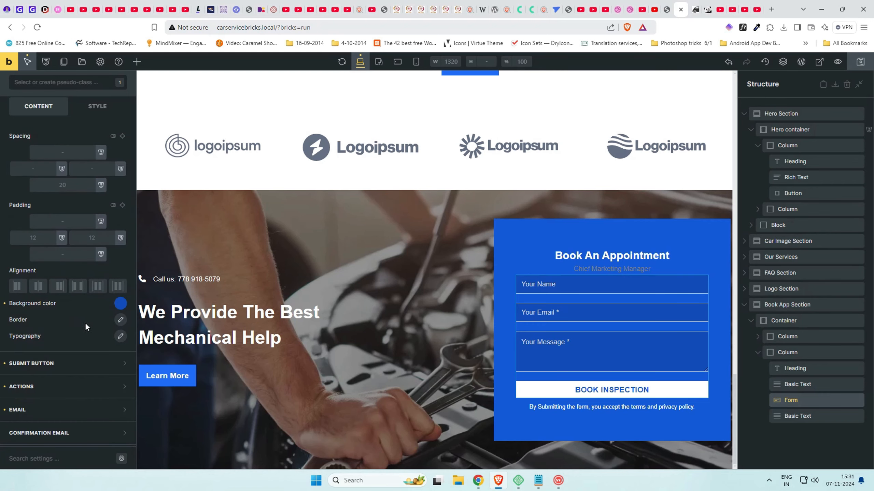
pyautogui.click(120, 319)
pyautogui.click(96, 425)
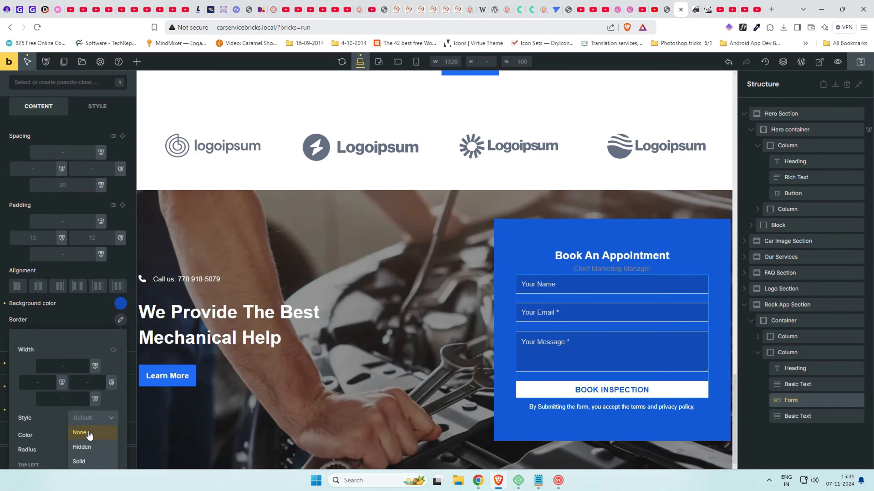
pyautogui.click(88, 431)
# Save the page and review the field borders and subtitle of the appointment form on the live site
pyautogui.click(860, 61)
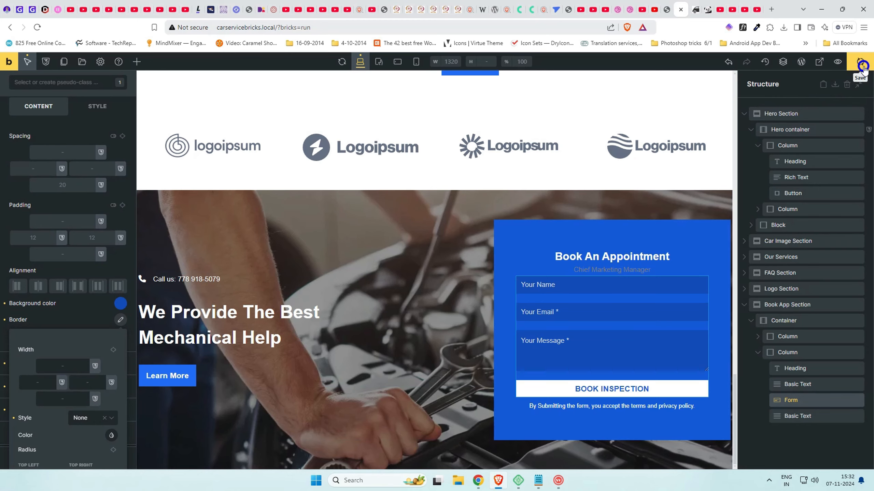
pyautogui.click(695, 10)
pyautogui.scroll(-6, 471, 266)
pyautogui.scroll(-15, 472, 264)
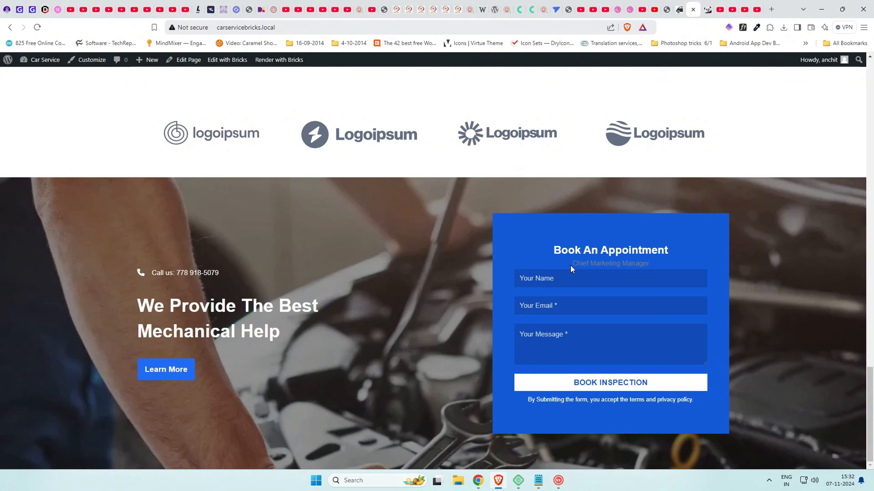
pyautogui.moveTo(570, 265); pyautogui.dragTo(657, 257)
# Replace the text under the Book An Appointment heading with the reference site's "Consectetur adipiscing elit seddo."
pyautogui.click(670, 8)
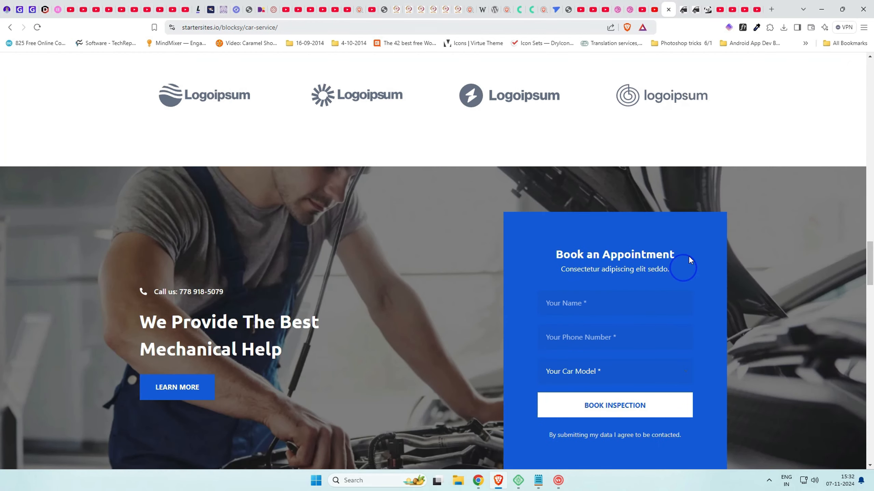
pyautogui.click(682, 8)
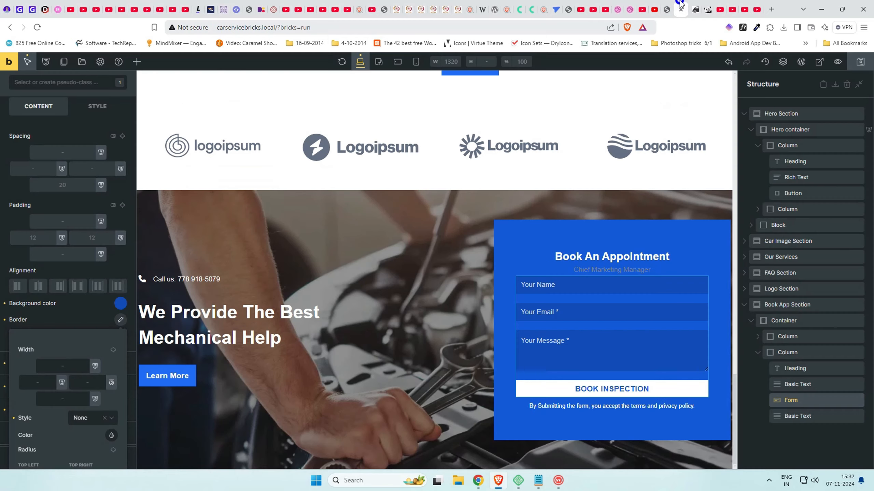
pyautogui.click(615, 272)
pyautogui.tripleClick(72, 201)
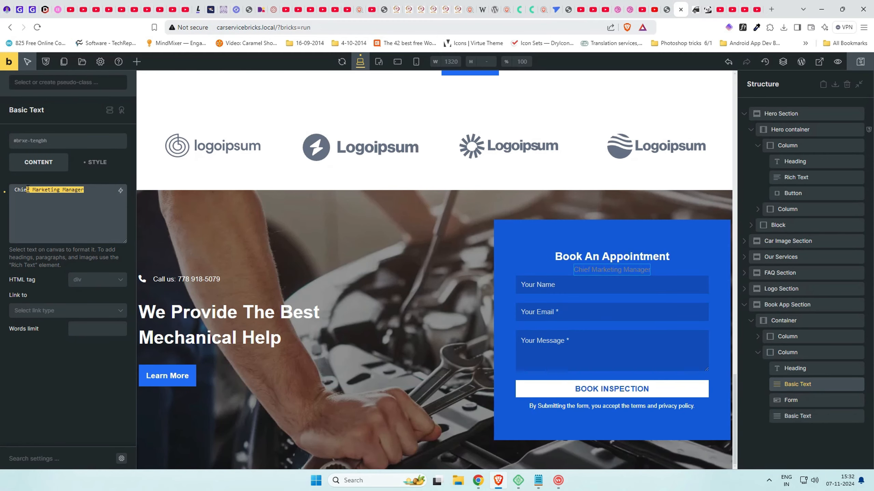
pyautogui.write('Consectetur adipiscing elit seddo.')
# Set the text color of the subtitle under the Book An Appointment heading to white
pyautogui.click(97, 162)
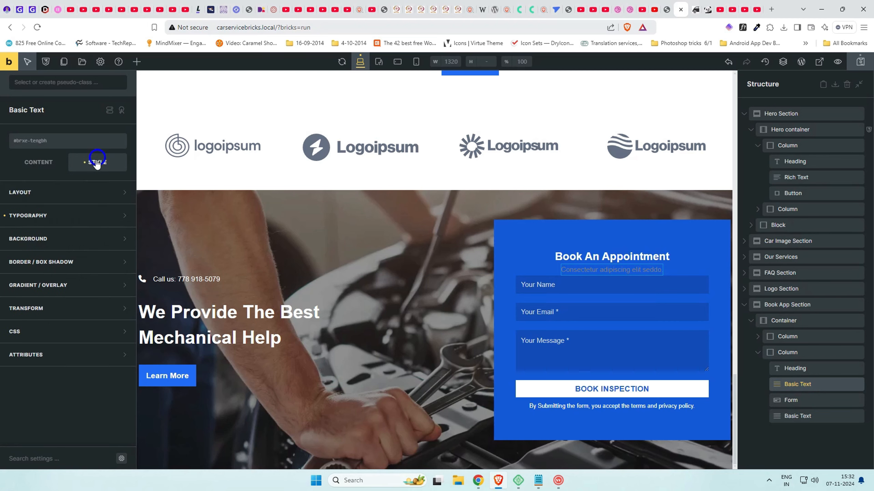
pyautogui.click(117, 215)
pyautogui.click(121, 237)
pyautogui.click(35, 258)
pyautogui.click(107, 216)
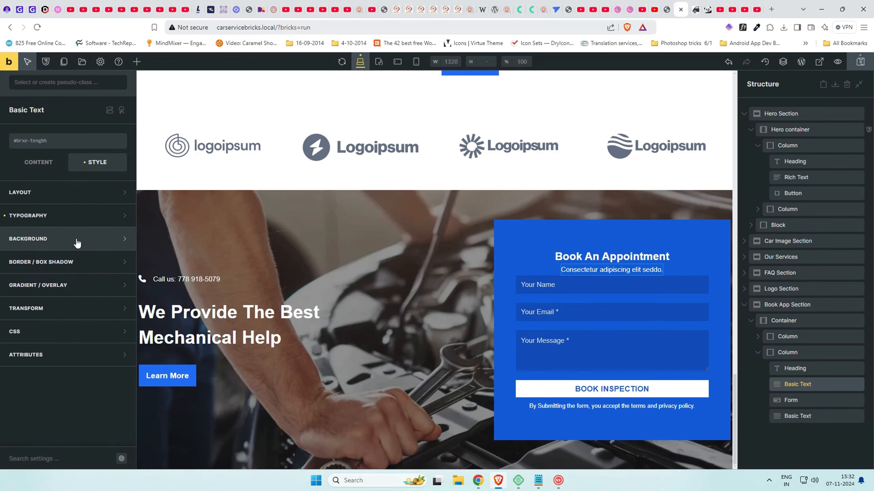
# Add 1rem of top and bottom padding to the subtitle under the Book An Appointment heading
pyautogui.click(82, 192)
pyautogui.click(69, 319)
pyautogui.write('1r')
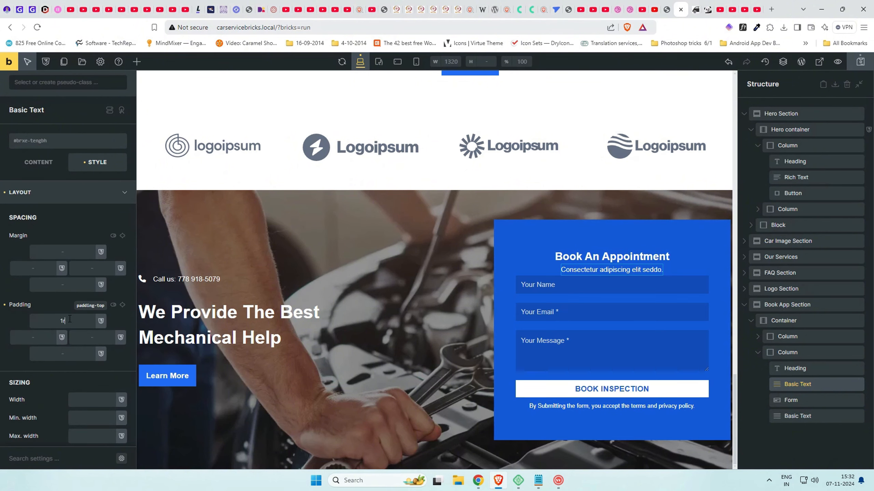
pyautogui.write('em')
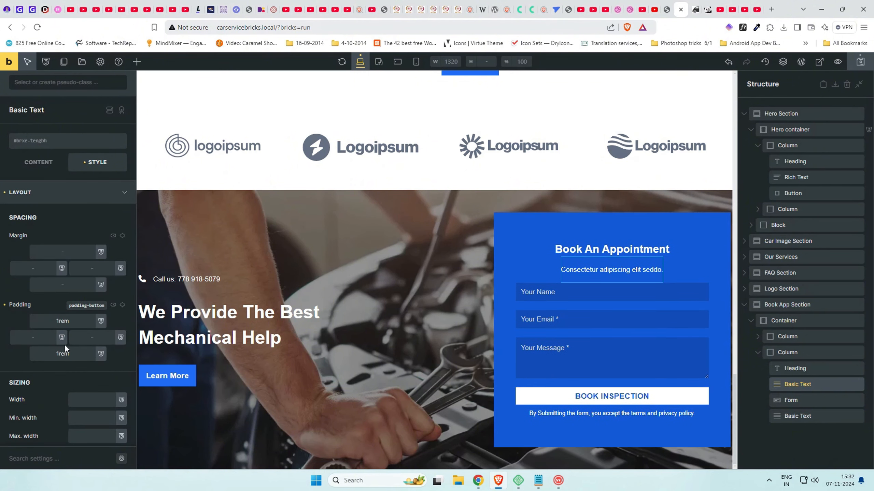
# Set the top and bottom padding of the subtitle under the Book An Appointment heading to .5rem
pyautogui.click(667, 9)
pyautogui.click(683, 9)
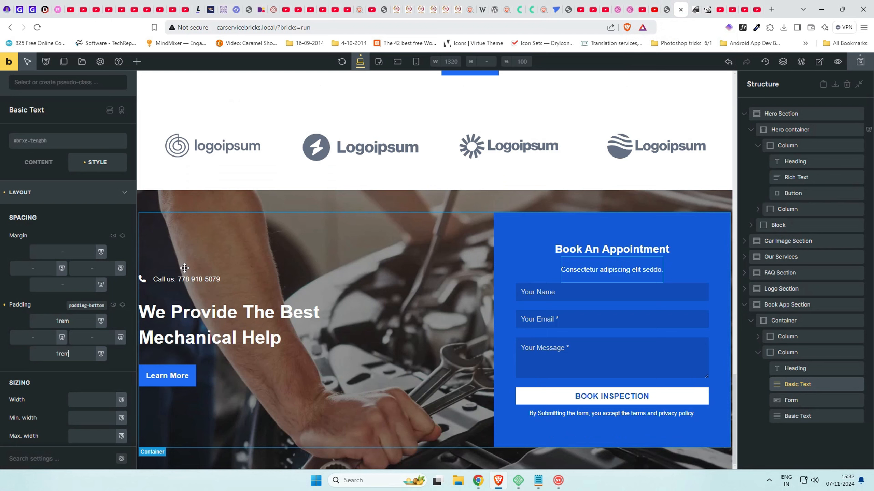
pyautogui.click(55, 321)
pyautogui.click(59, 321)
pyautogui.press('BackSpace')
pyautogui.write('.5')
pyautogui.hotkey('ctrl', 'a')
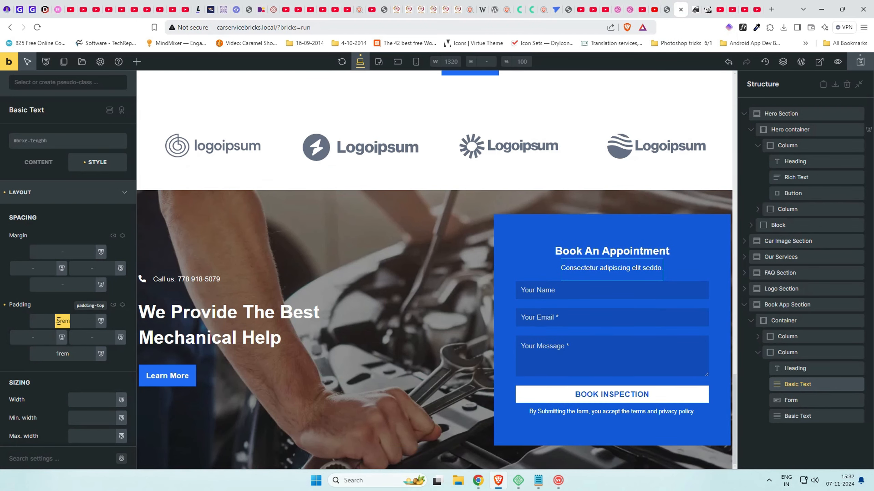
pyautogui.hotkey('ctrl', 'c')
pyautogui.click(70, 357)
pyautogui.hotkey('ctrl', 'v')
# Check the reference site's form spacing and set the appointment form fields' top and bottom padding to .5rem
pyautogui.click(667, 9)
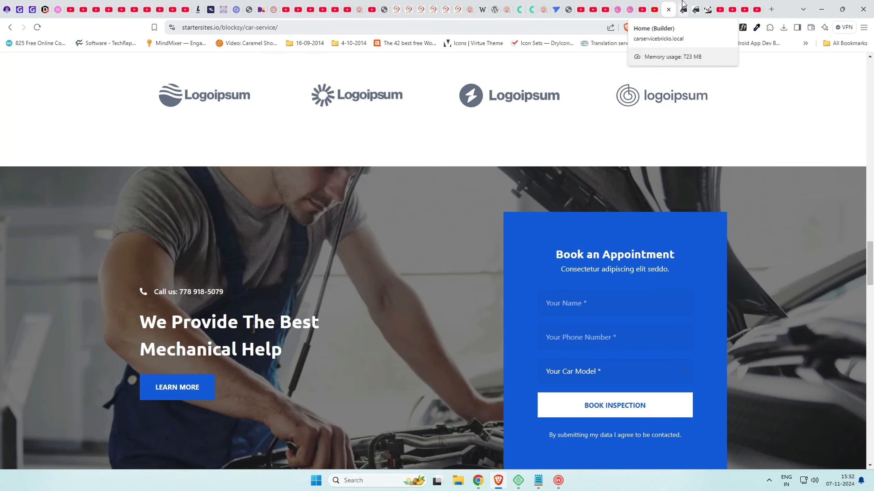
pyautogui.click(683, 8)
pyautogui.click(791, 400)
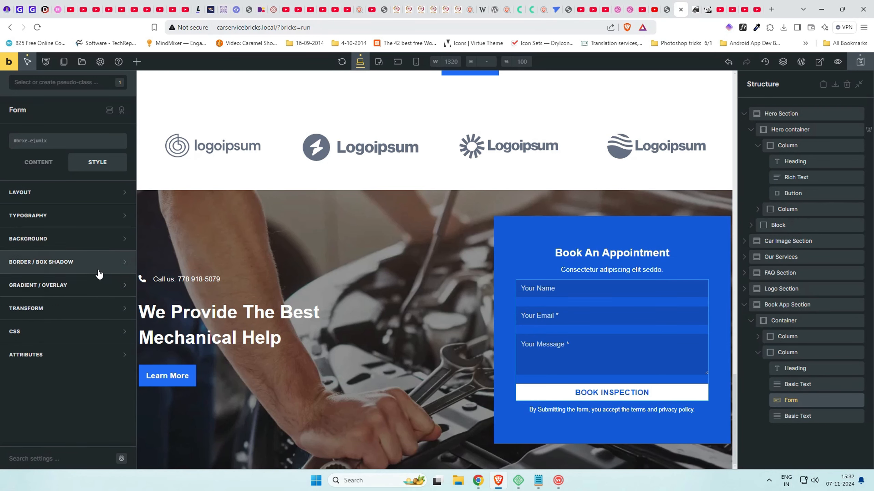
pyautogui.click(38, 162)
pyautogui.scroll(-4, 74, 332)
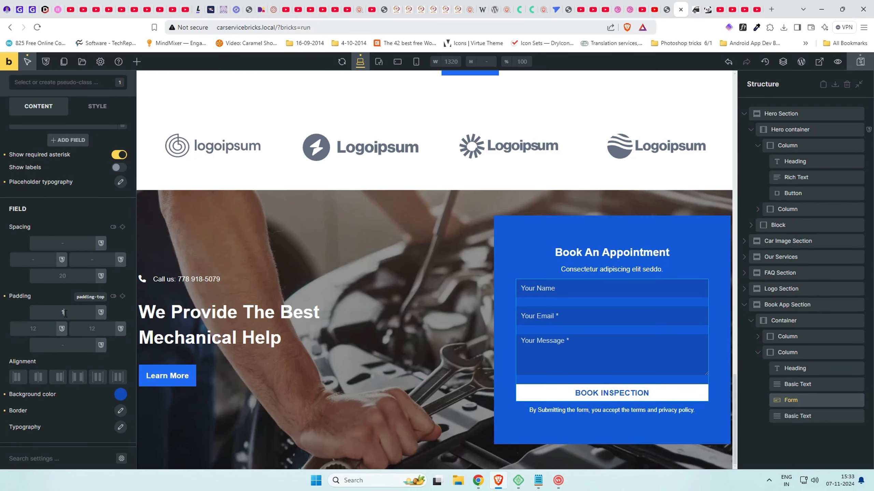
pyautogui.click(66, 314)
pyautogui.hotkey('ctrl', 'v')
pyautogui.click(63, 345)
pyautogui.hotkey('ctrl', 'v')
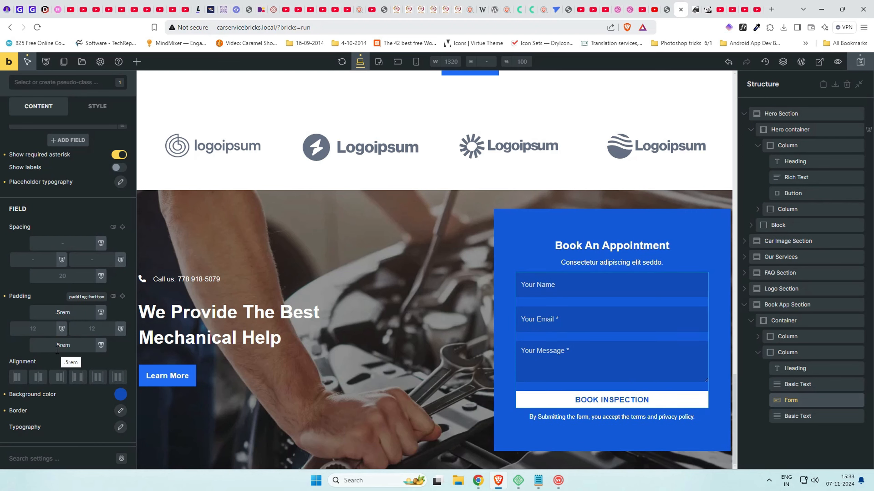
# Set the width of the column holding the appointment form to 30%
pyautogui.click(789, 352)
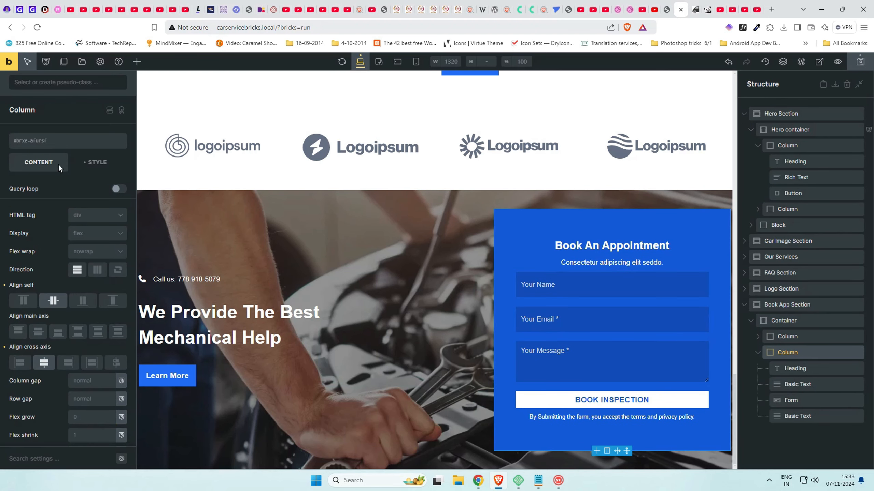
pyautogui.scroll(-2, 97, 188)
pyautogui.click(96, 123)
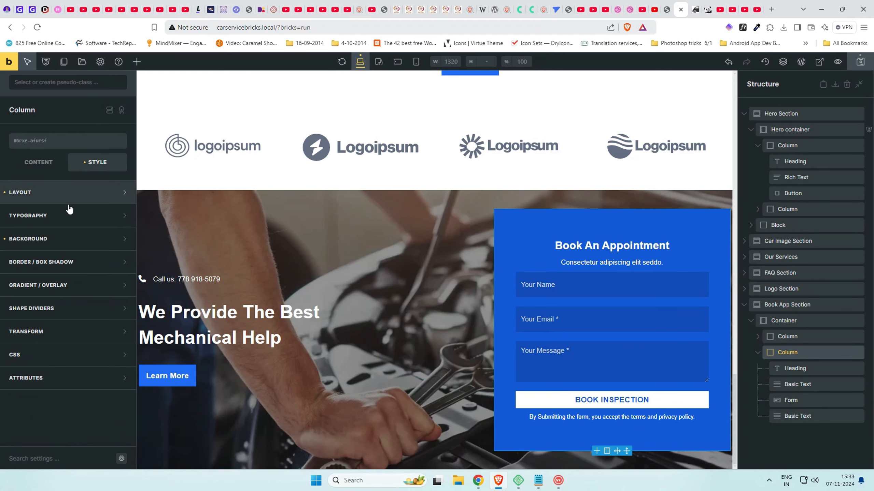
pyautogui.click(62, 193)
pyautogui.moveTo(73, 402); pyautogui.dragTo(77, 402)
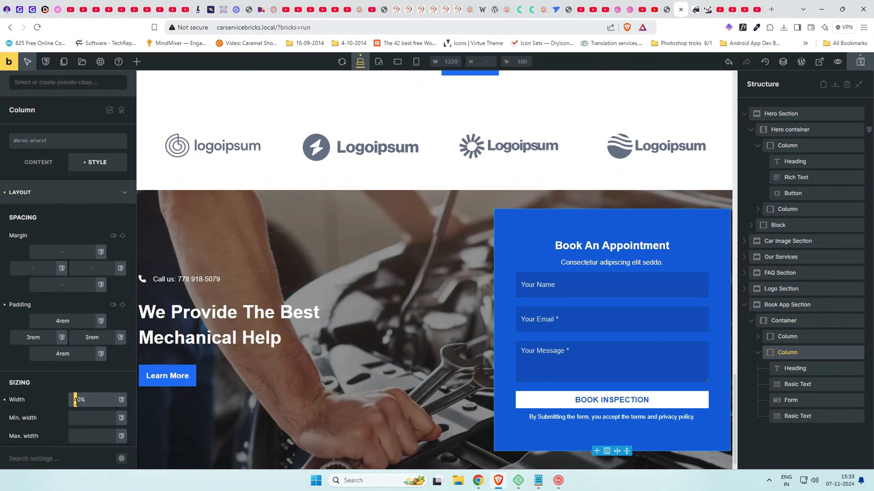
pyautogui.write('3')
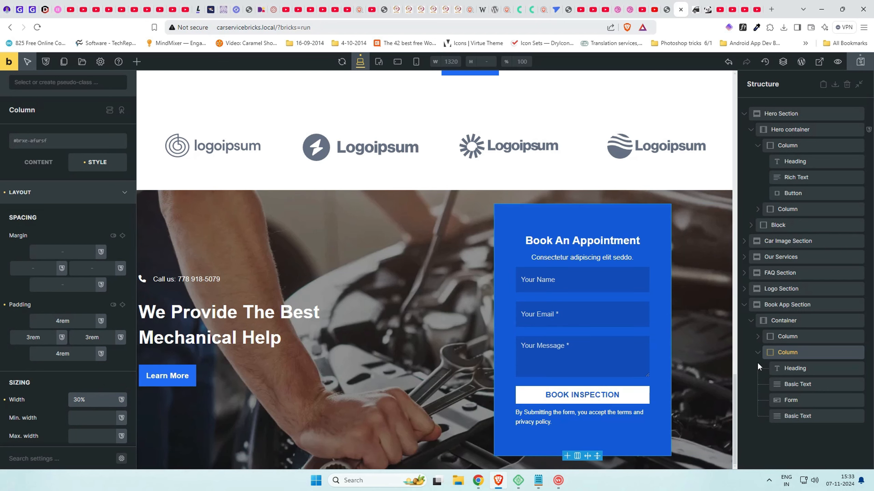
# Set the flex grow of the column with the We Provide The Best Mechanical Help text to 1
pyautogui.click(788, 336)
pyautogui.click(38, 161)
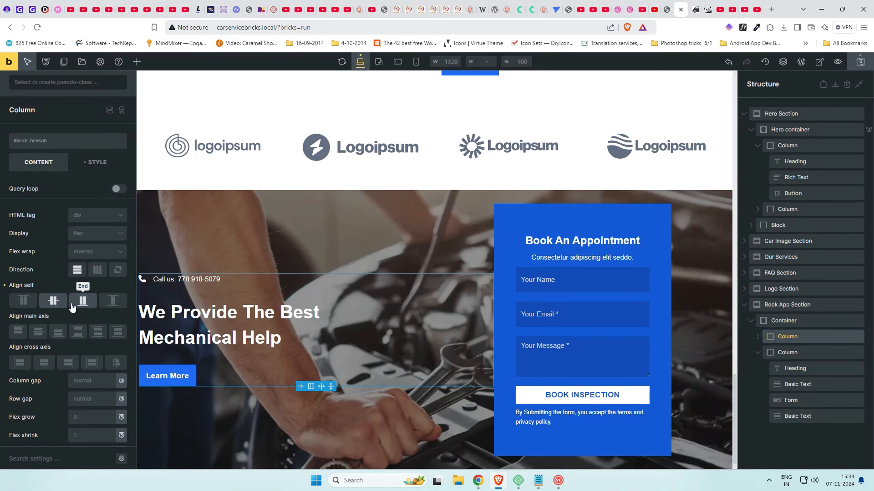
pyautogui.scroll(-1, 69, 310)
pyautogui.click(86, 375)
pyautogui.write('1')
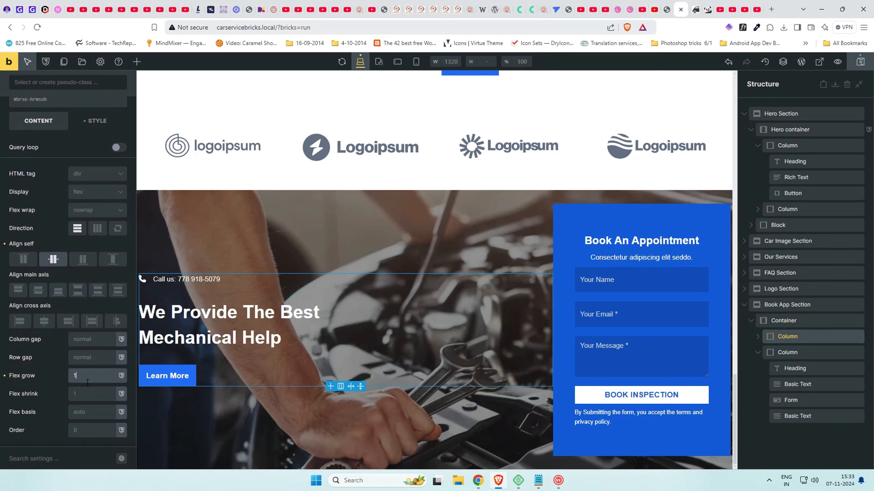
# Save the page and compare the appointment form's width on the live site with the reference site
pyautogui.click(859, 64)
pyautogui.click(694, 9)
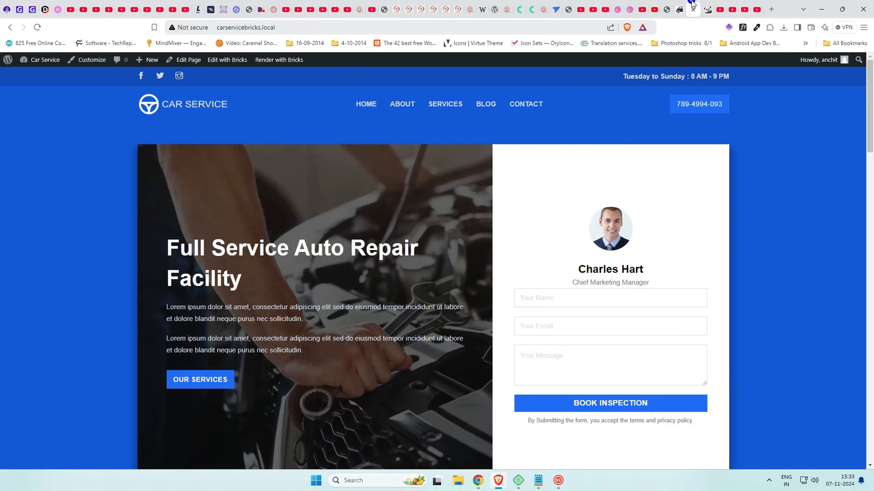
pyautogui.scroll(-5, 612, 232)
pyautogui.scroll(-20, 612, 234)
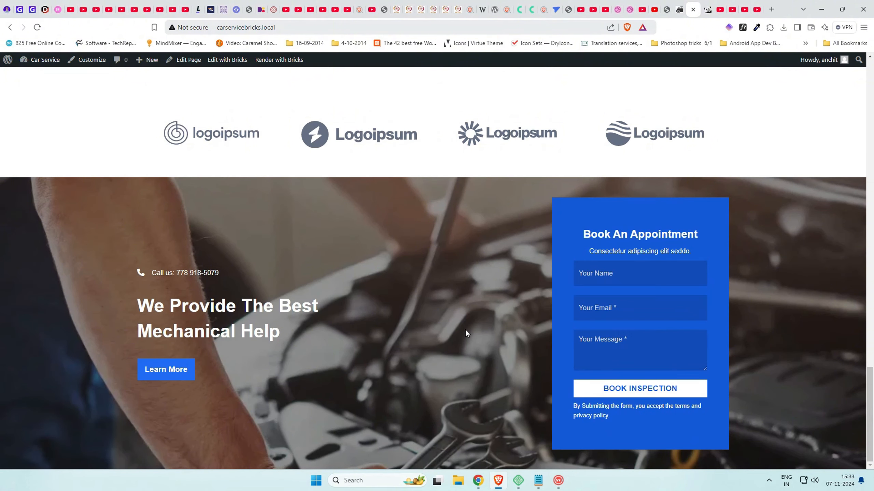
pyautogui.click(670, 8)
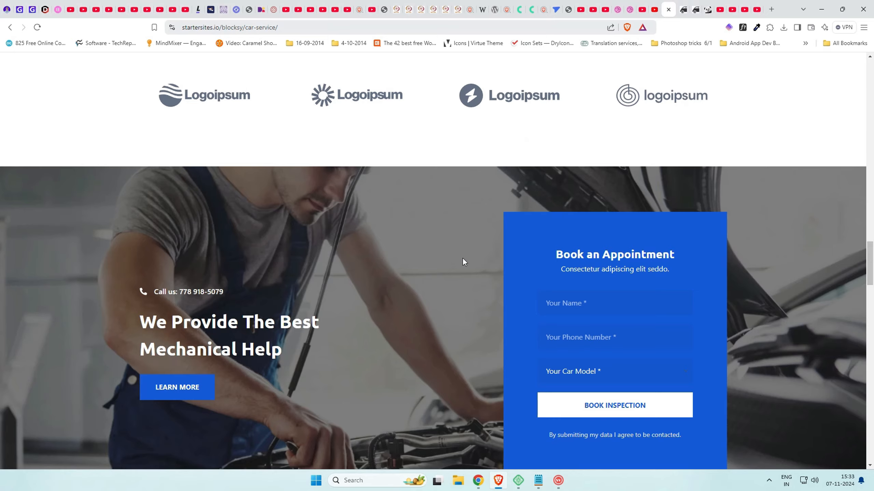
pyautogui.scroll(-2, 468, 264)
pyautogui.click(693, 7)
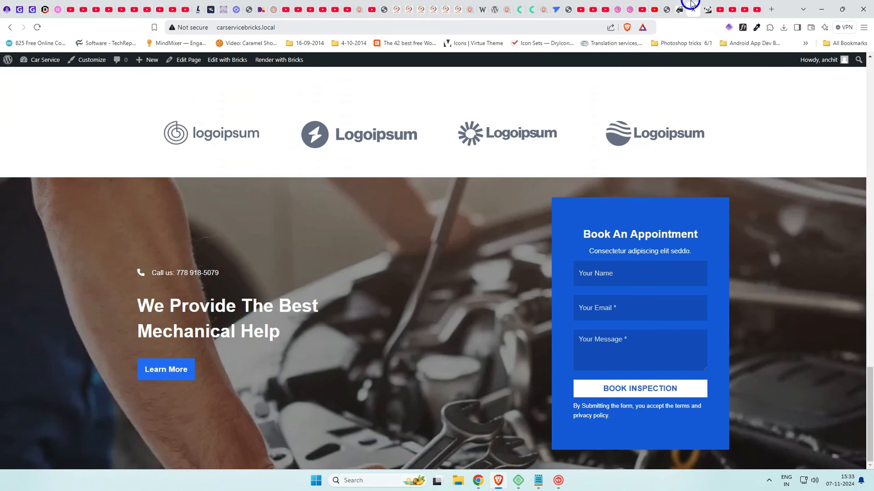
# Set the width of the column holding the appointment form to 35%
pyautogui.click(685, 3)
pyautogui.click(799, 353)
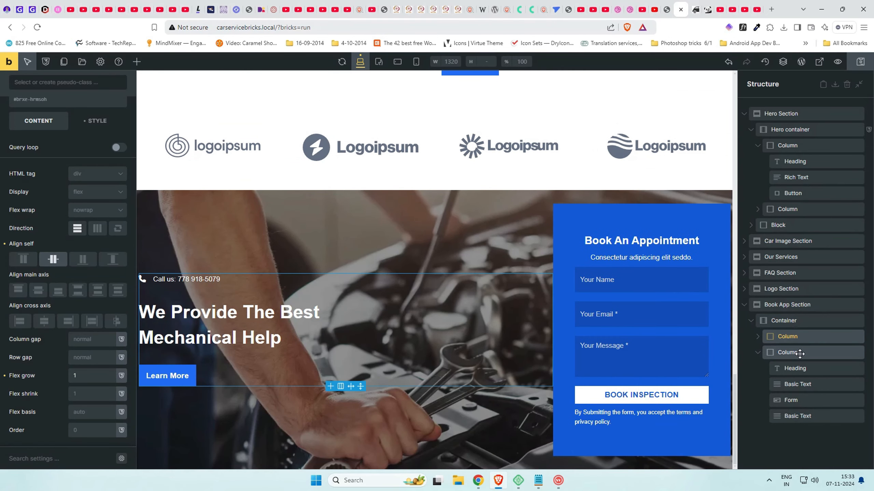
pyautogui.scroll(-1, 59, 390)
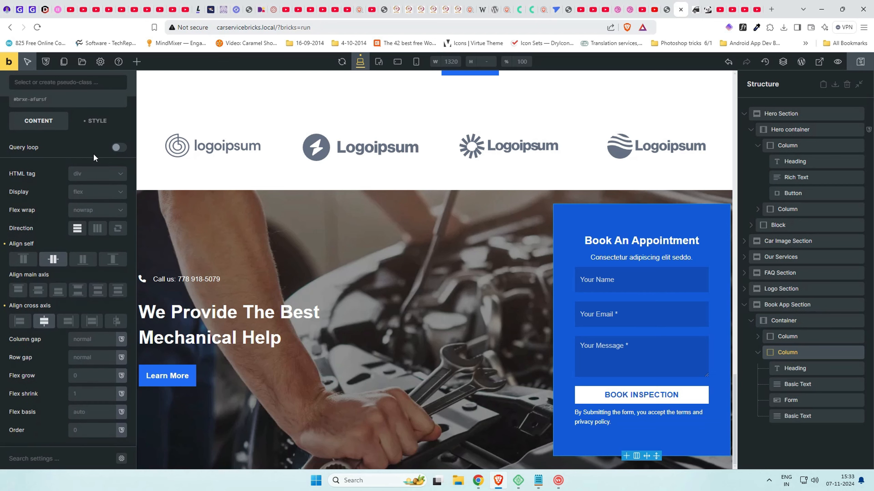
pyautogui.click(97, 121)
pyautogui.click(76, 359)
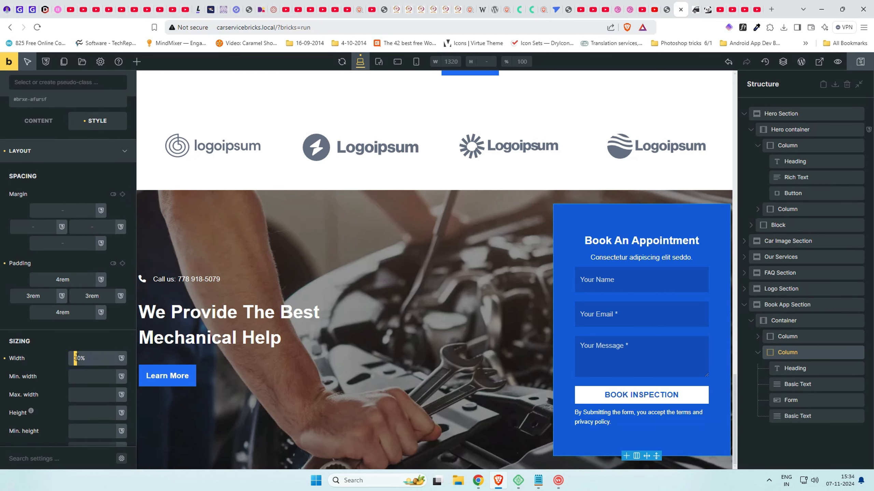
pyautogui.write('5')
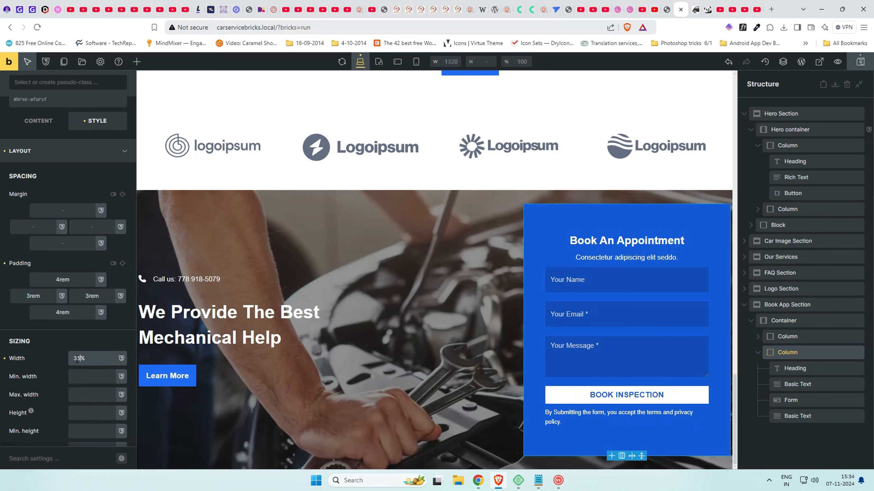
# Save the page and compare the appointment section's layout and vertical spacing on the live site with the reference site
pyautogui.click(860, 61)
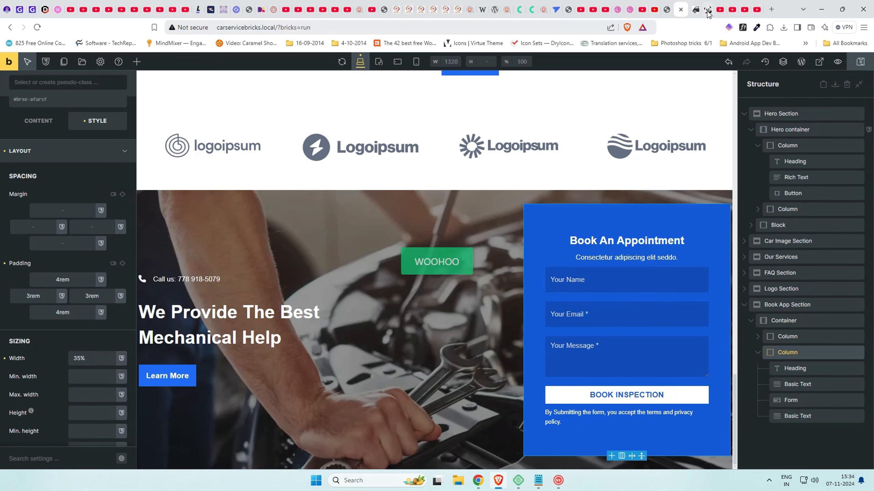
pyautogui.click(693, 5)
pyautogui.scroll(-20, 692, 268)
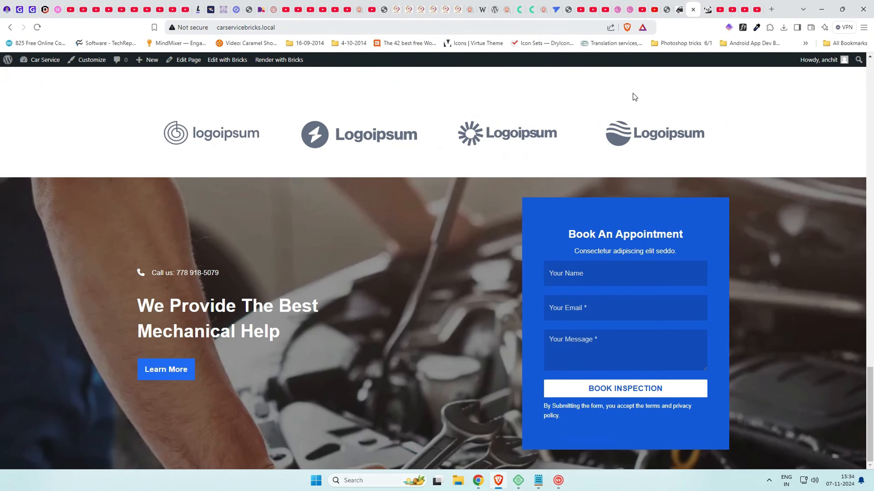
pyautogui.click(668, 7)
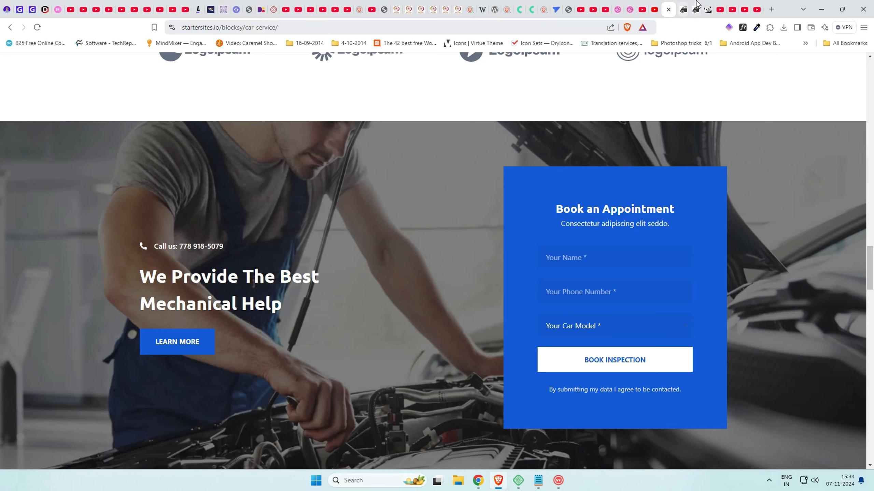
# Try adding 2rem of top padding to the Book App Section
pyautogui.click(683, 7)
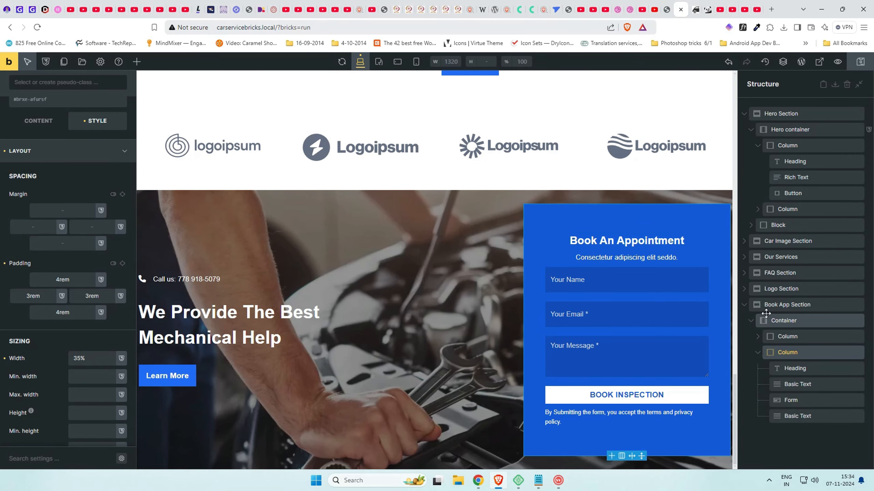
pyautogui.click(806, 304)
pyautogui.click(63, 320)
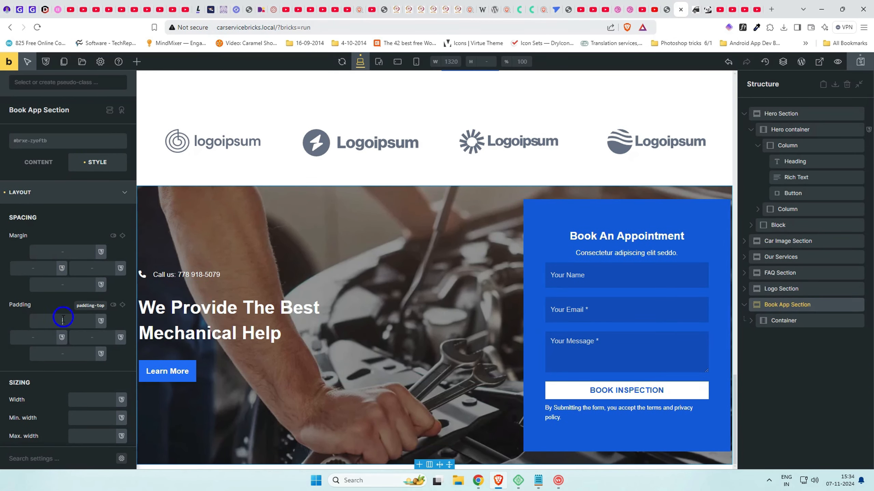
pyautogui.write('2rem')
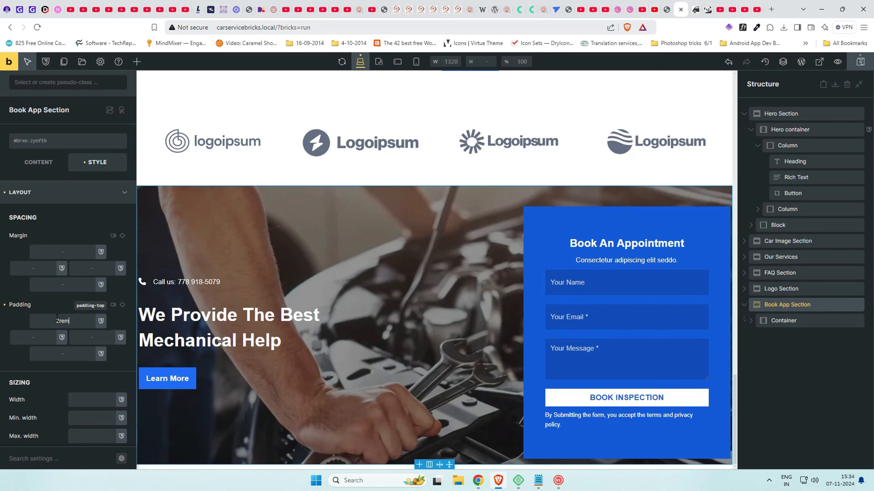
# Set the top and bottom padding of the Container inside the Book App Section to 4rem
pyautogui.click(62, 353)
pyautogui.write('4rem')
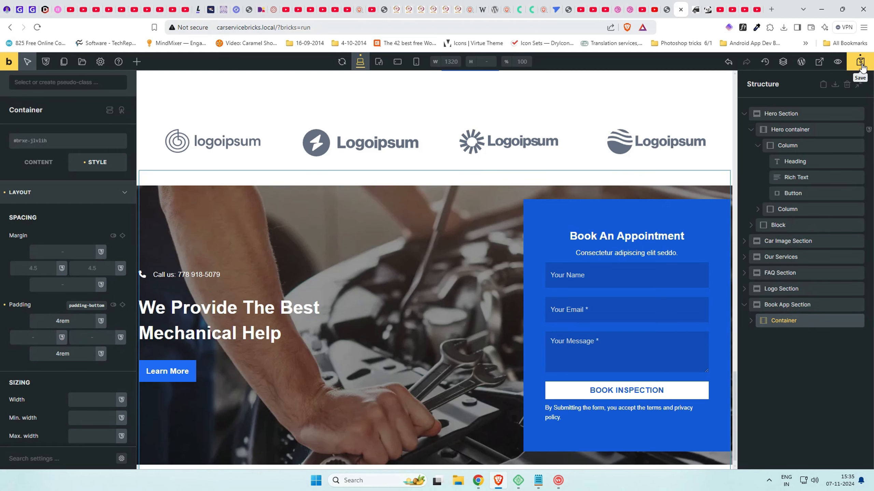
# Save the page and review the spacing around the appointment form on the live site
pyautogui.click(860, 63)
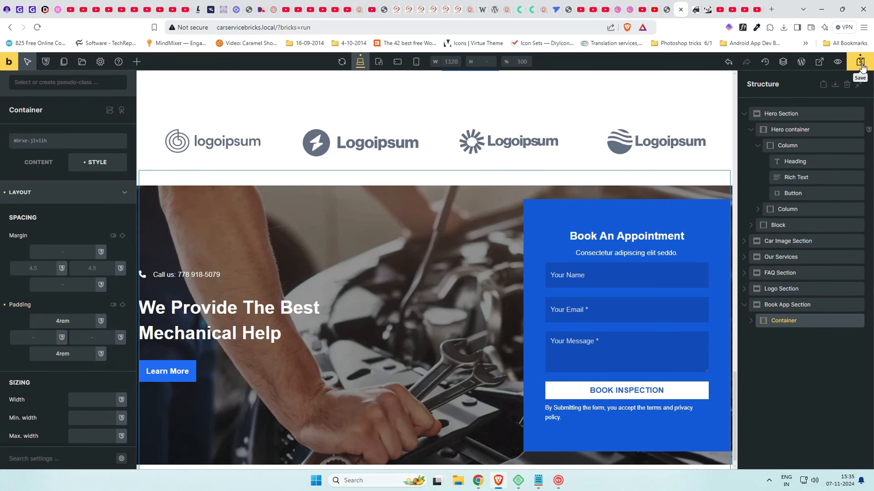
pyautogui.click(693, 5)
pyautogui.scroll(-15, 465, 218)
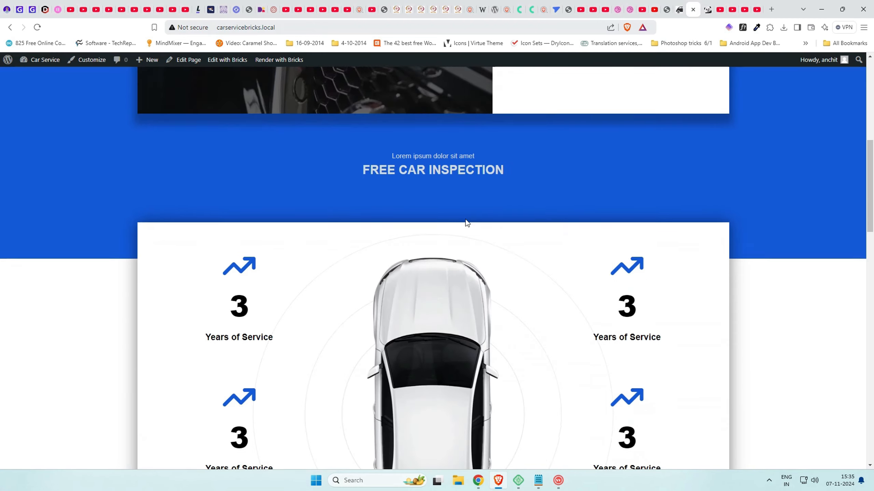
pyautogui.scroll(-12, 461, 229)
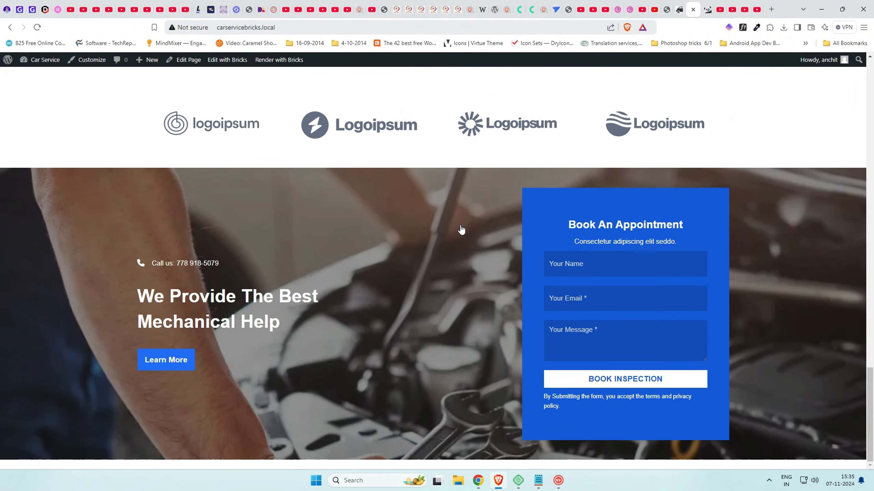
# Remove the fixed height from the Book App Section in the builder
pyautogui.click(682, 4)
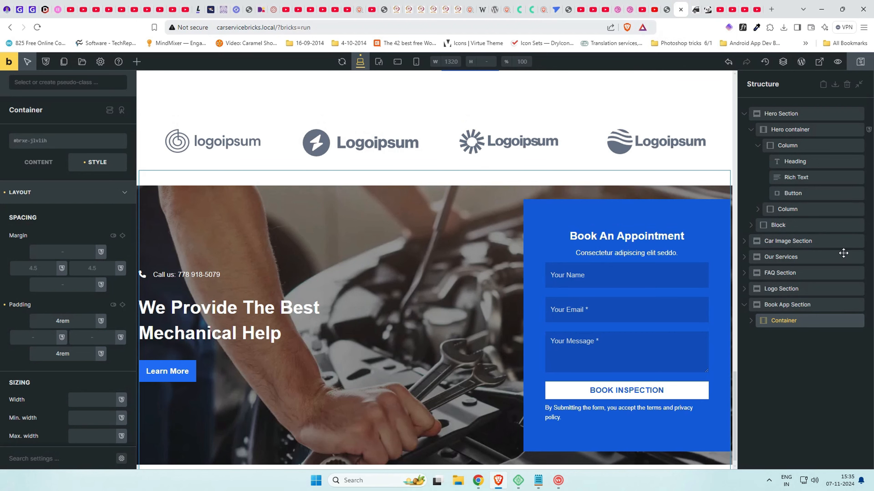
pyautogui.click(829, 306)
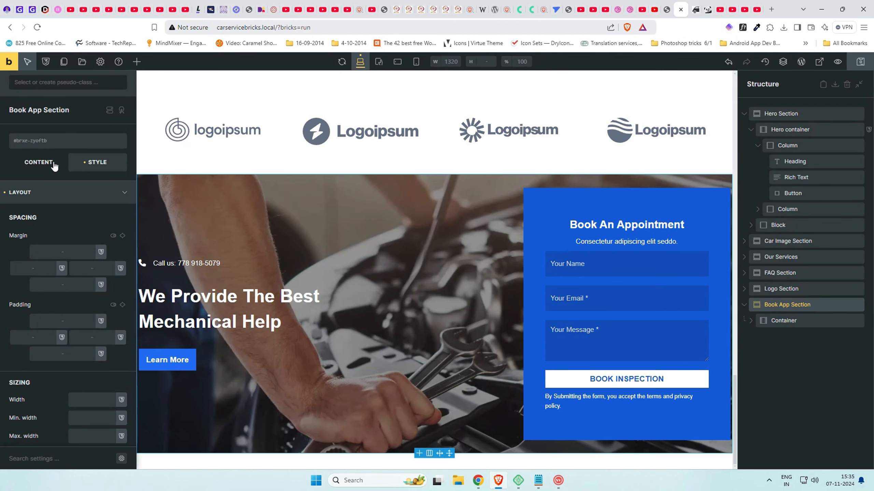
pyautogui.scroll(-5, 69, 255)
pyautogui.doubleClick(91, 270)
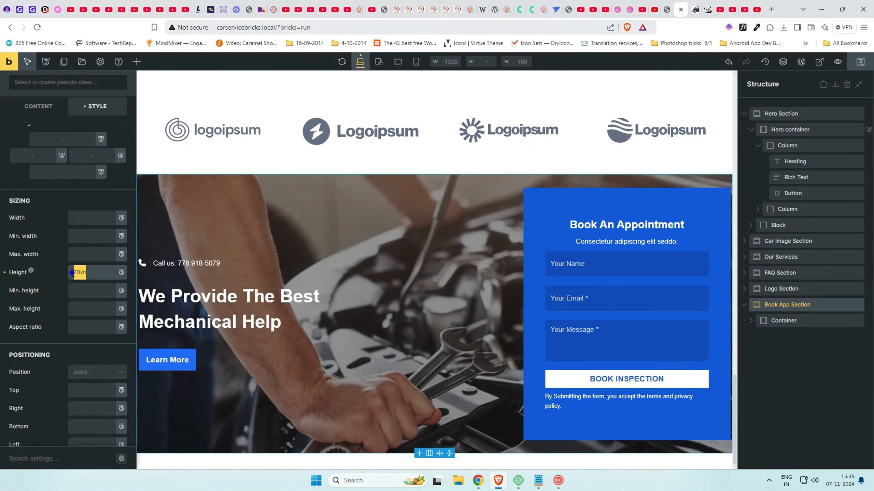
pyautogui.press('BackSpace')
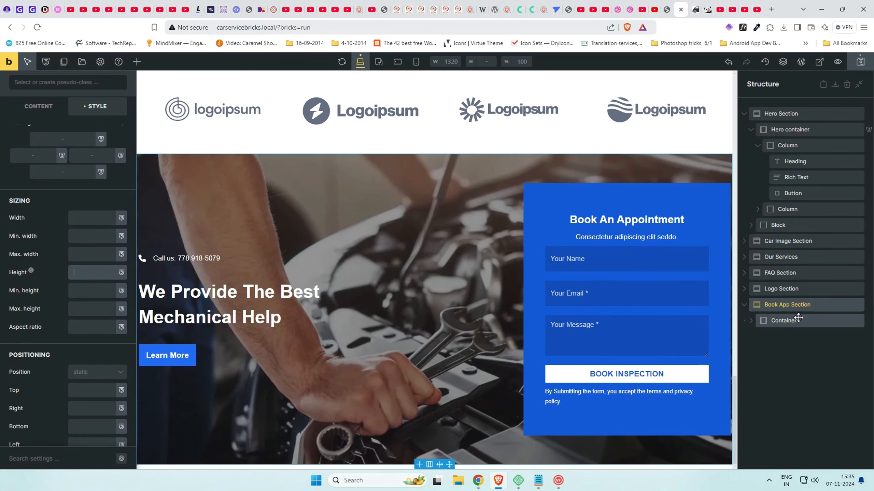
# Set the top and bottom padding of the Container inside the Book App Section to 5rem
pyautogui.click(783, 321)
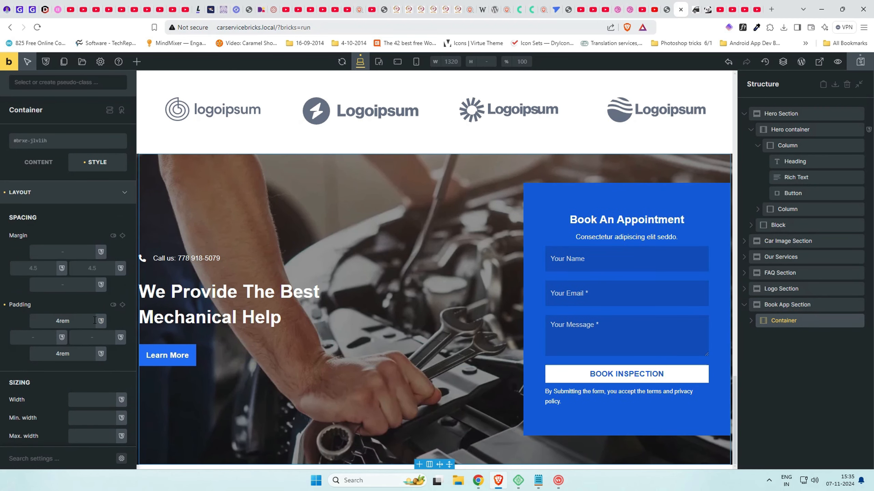
pyautogui.click(58, 354)
pyautogui.write('1')
pyautogui.scroll(-3, 269, 341)
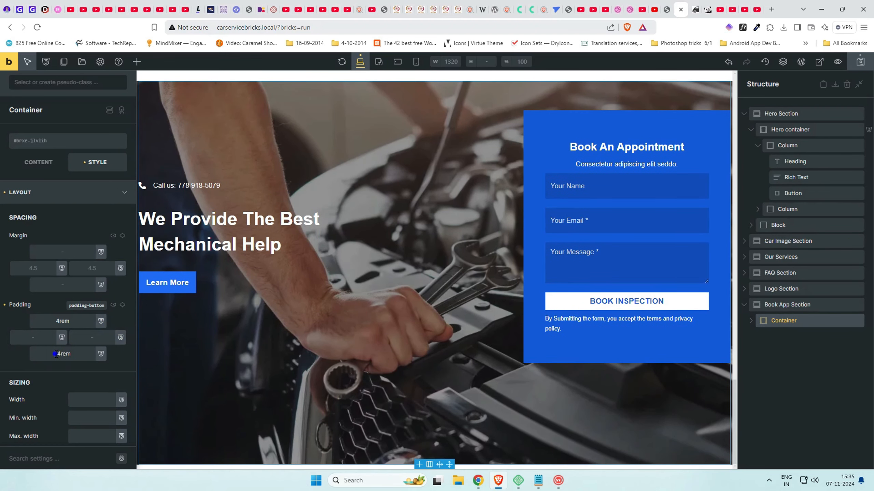
pyautogui.write('5')
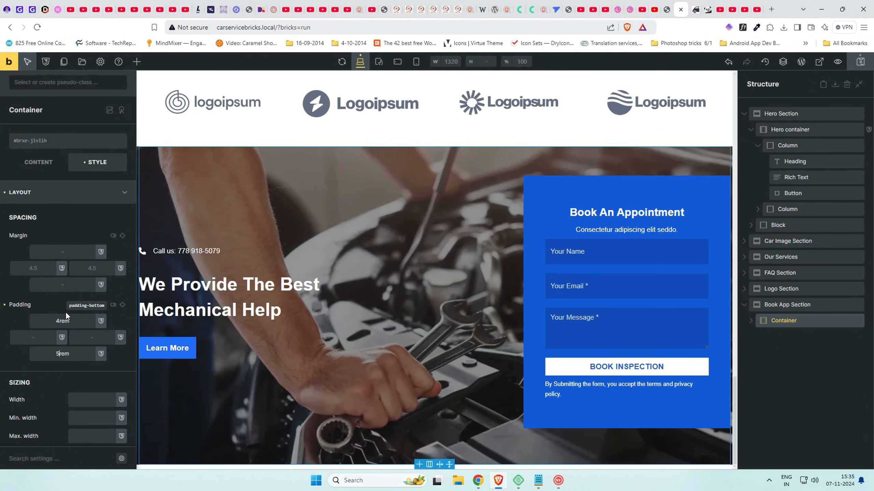
pyautogui.click(57, 321)
pyautogui.write('5')
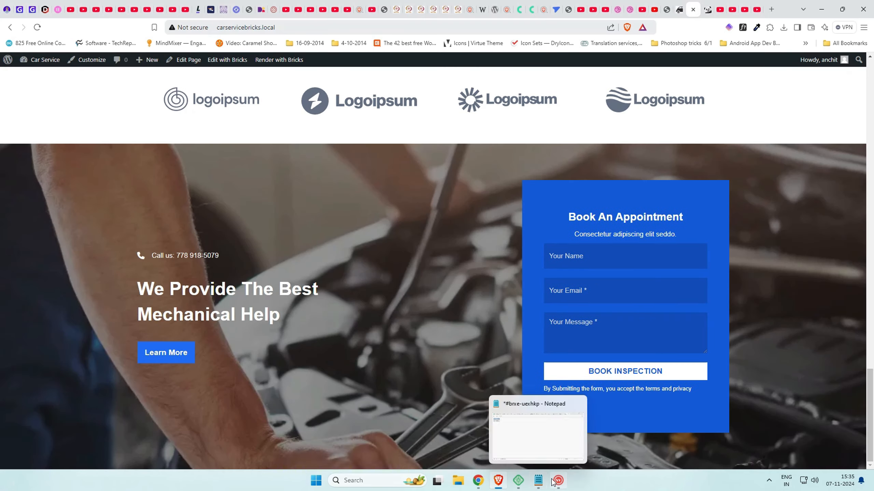
# Examine the Hot Offer section on the reference site and compare its layout with the FAQ section there
pyautogui.click(554, 482)
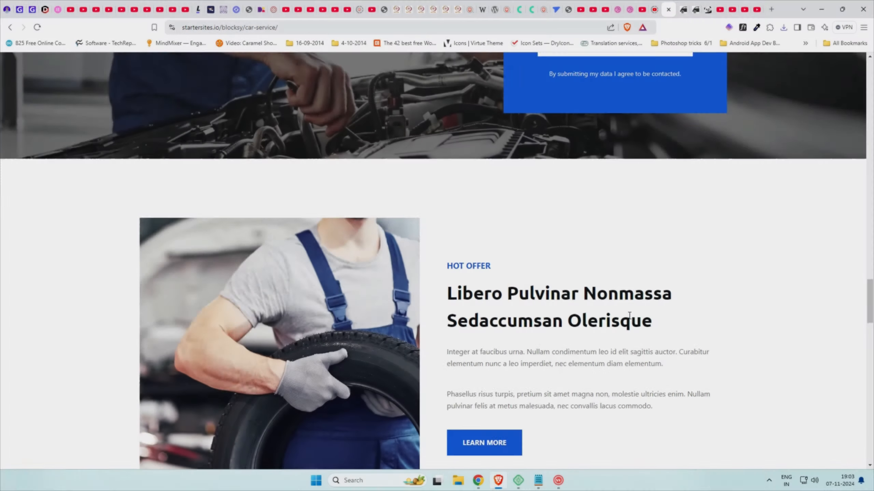
pyautogui.scroll(-5, 628, 316)
pyautogui.scroll(3, 628, 315)
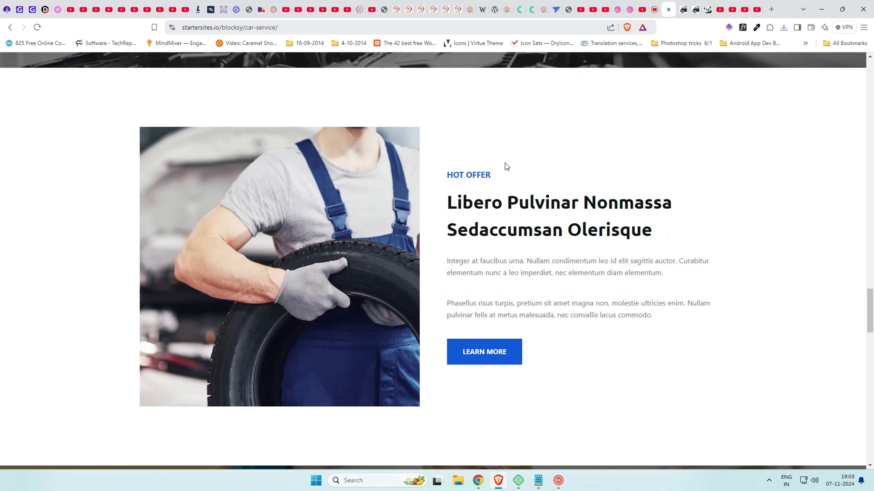
pyautogui.scroll(1, 488, 188)
pyautogui.scroll(-12, 488, 187)
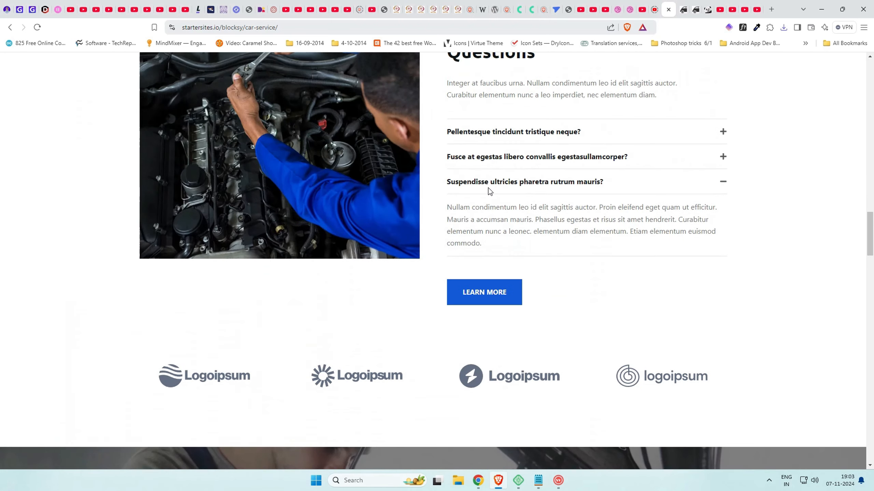
pyautogui.scroll(5, 488, 188)
pyautogui.scroll(-5, 484, 412)
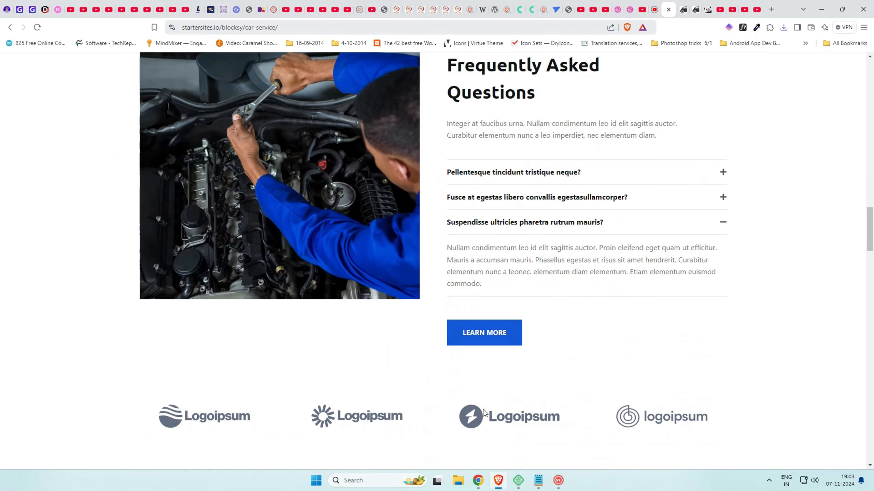
pyautogui.scroll(-20, 414, 360)
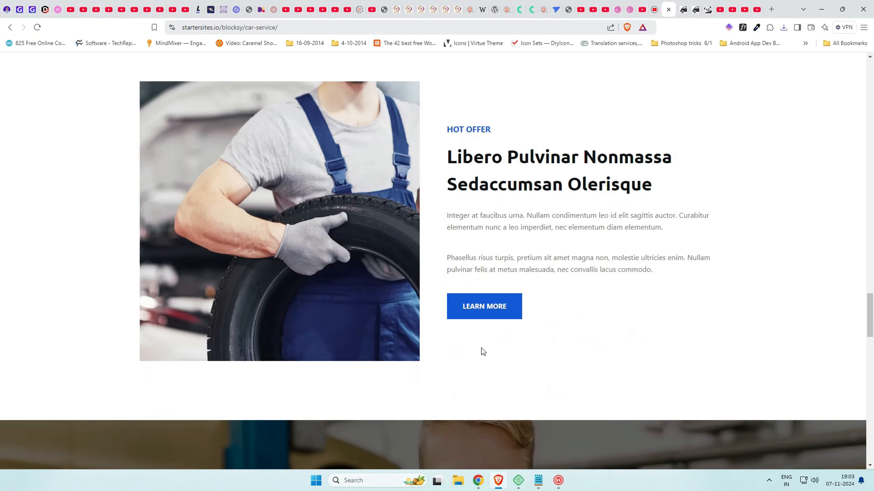
# Duplicate the FAQ Section in the builder and place the copy below the Book App Section
pyautogui.click(686, 7)
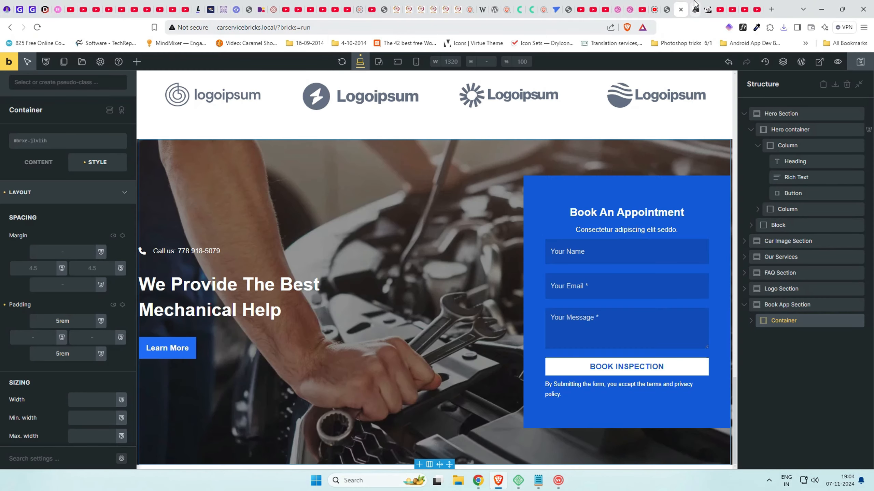
pyautogui.scroll(6, 494, 261)
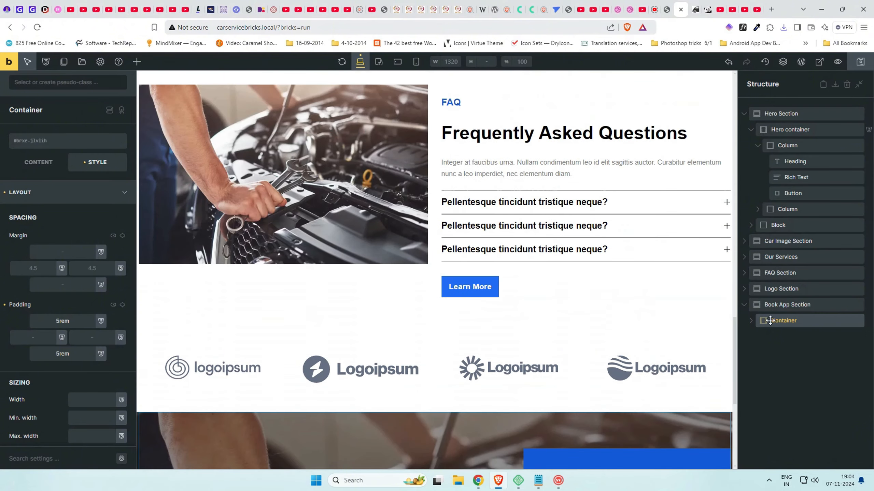
pyautogui.click(746, 305)
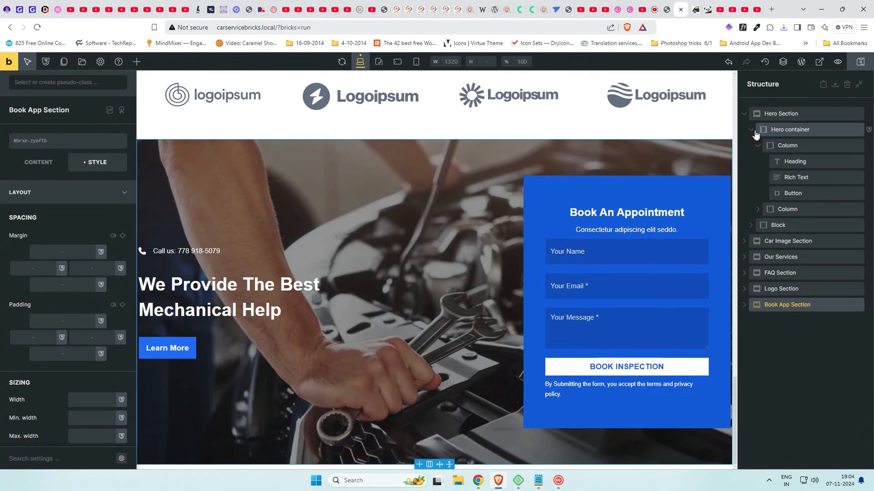
pyautogui.click(755, 114)
pyautogui.scroll(-20, 626, 288)
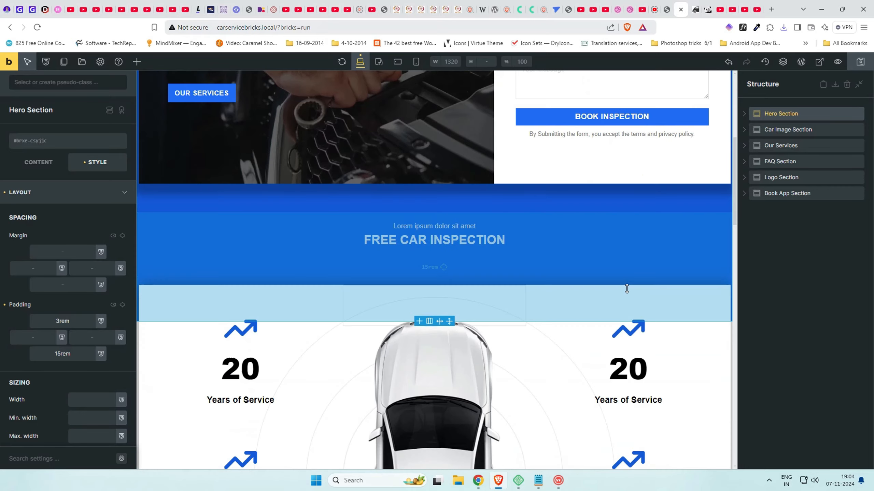
pyautogui.scroll(2, 626, 289)
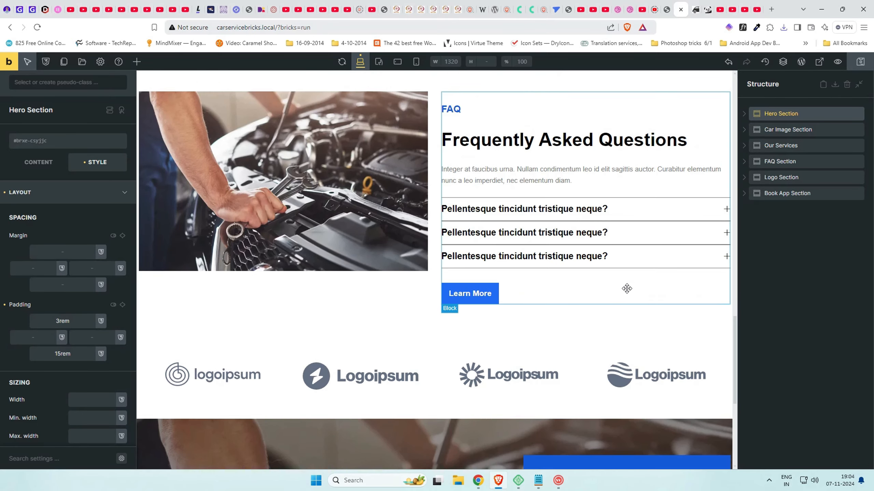
pyautogui.click(599, 160)
pyautogui.click(809, 160)
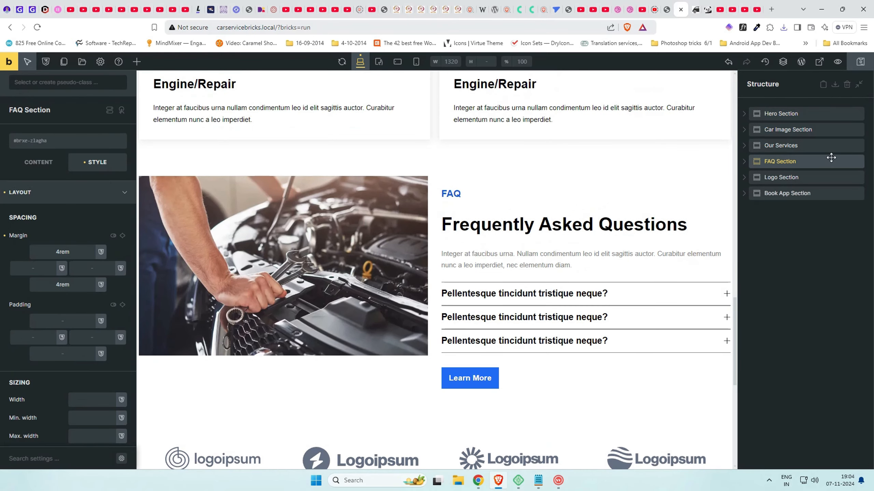
pyautogui.rightClick(808, 160)
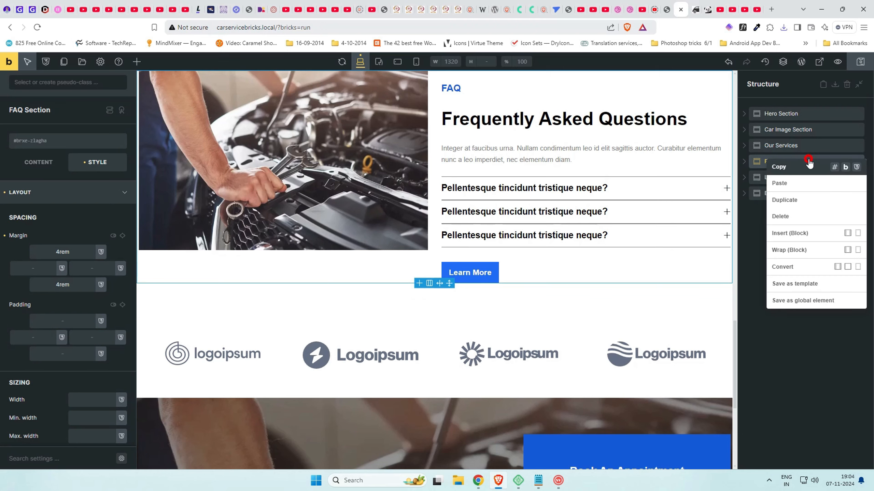
pyautogui.click(803, 199)
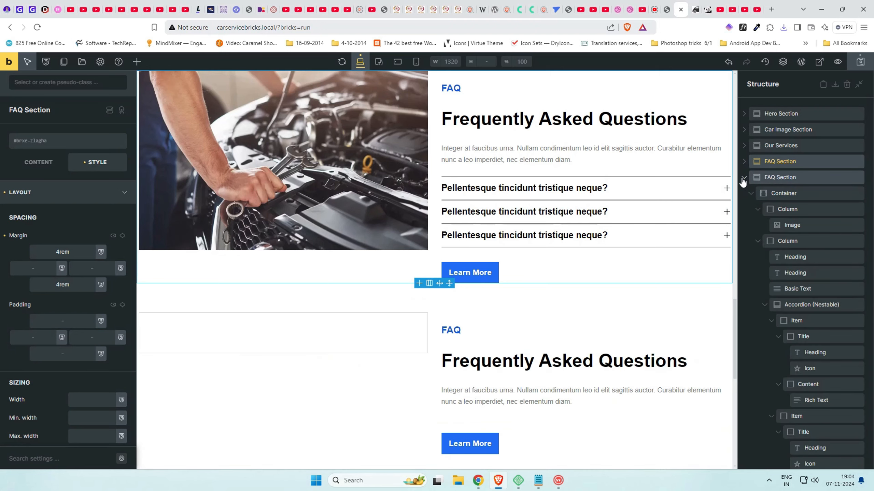
pyautogui.moveTo(795, 186); pyautogui.dragTo(794, 226)
# Rename the duplicated FAQ Section below the Book App Section as Hot Offer Section
pyautogui.doubleClick(775, 207)
pyautogui.click(775, 209)
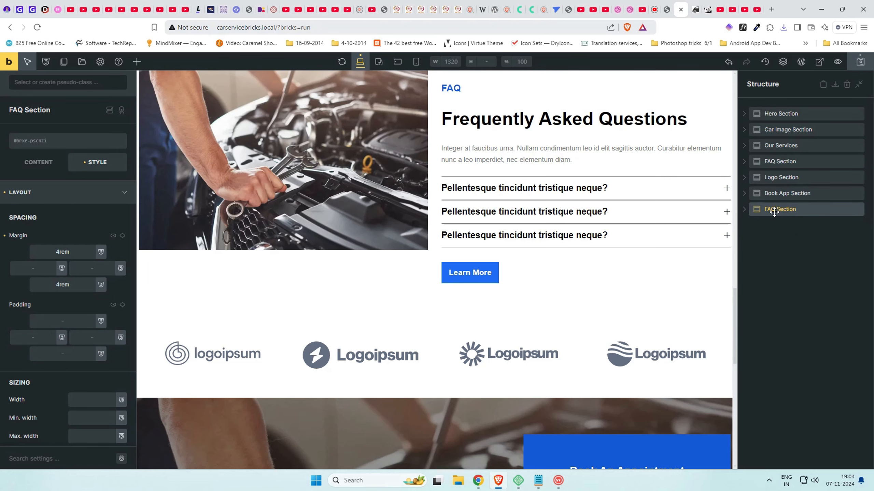
pyautogui.scroll(-12, 601, 311)
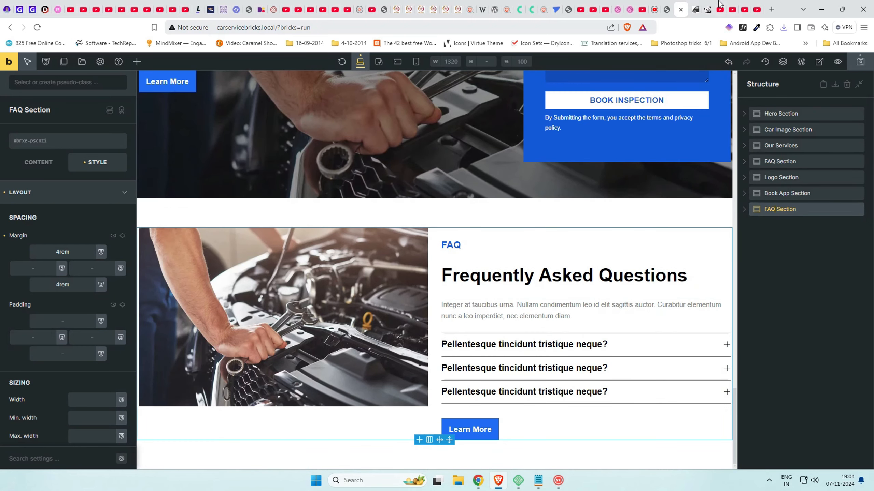
pyautogui.click(664, 4)
pyautogui.click(683, 5)
pyautogui.doubleClick(772, 209)
pyautogui.write('Hot Offer')
pyautogui.click(623, 340)
# Delete the nestable accordion from the text column of the Hot Offer Section
pyautogui.click(744, 210)
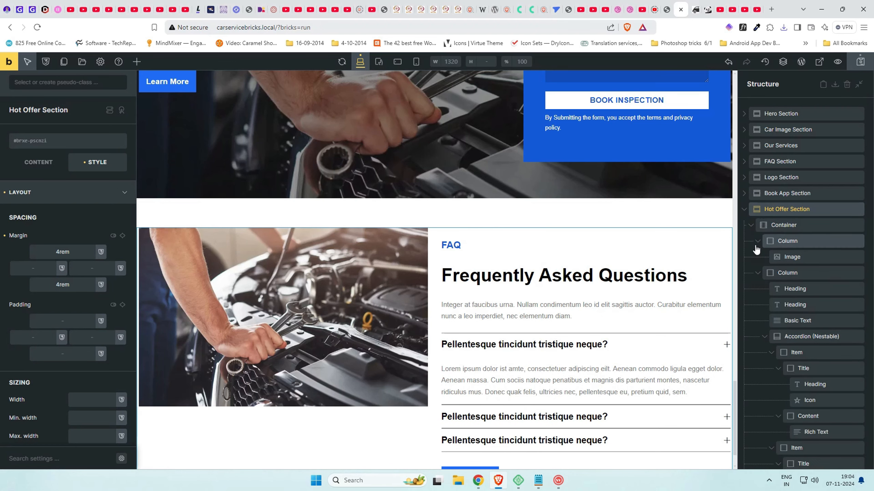
pyautogui.click(758, 256)
pyautogui.click(801, 321)
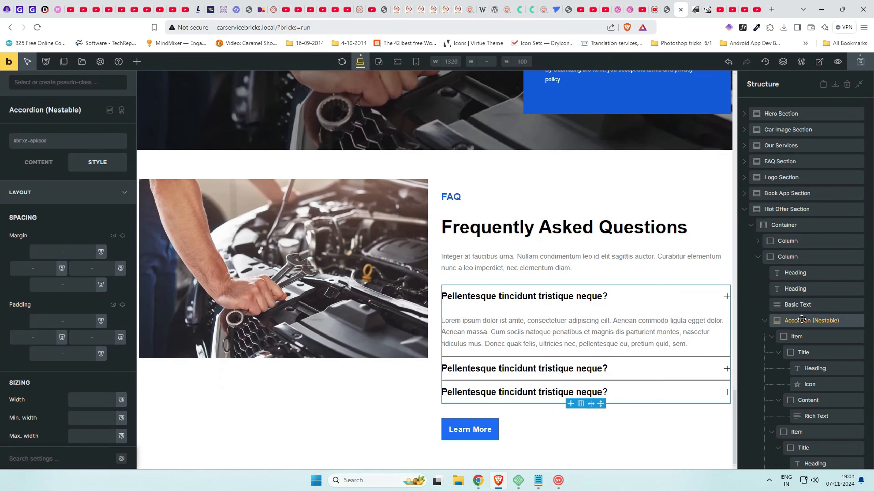
pyautogui.rightClick(801, 322)
pyautogui.click(813, 359)
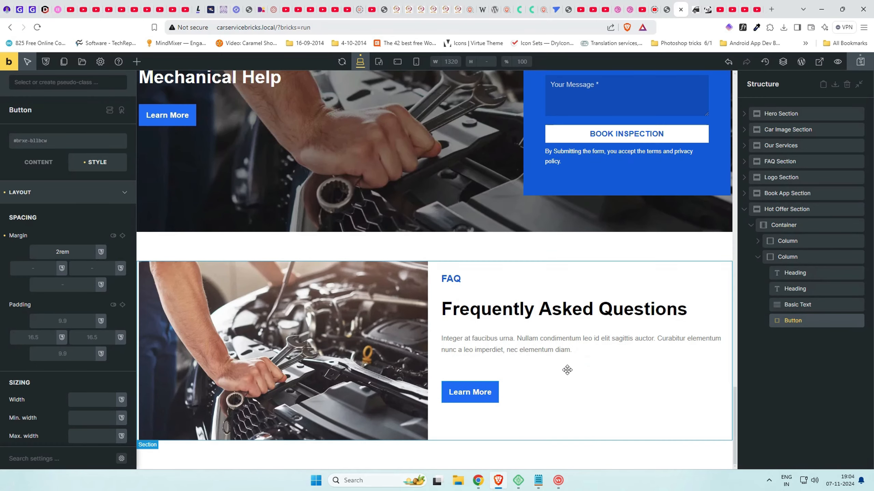
# Upload car-service-demo-image-man-tire.webp as the replacement for the image in the Hot Offer Section
pyautogui.click(306, 335)
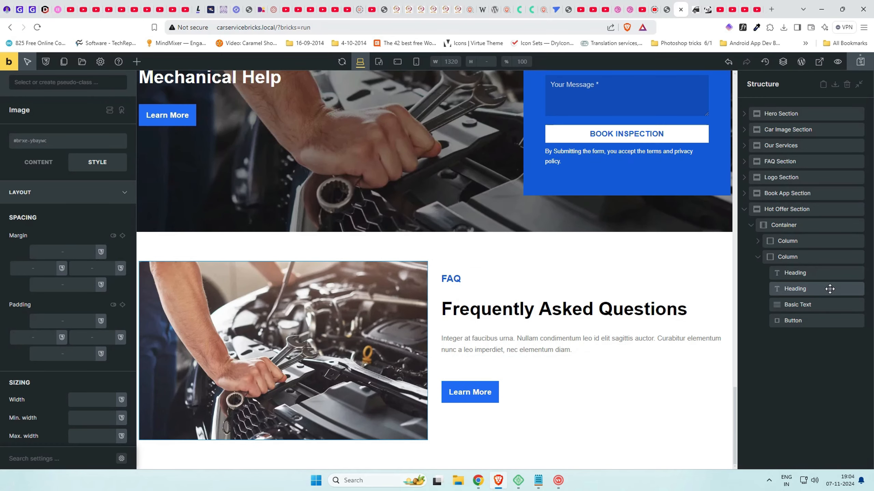
pyautogui.click(757, 241)
pyautogui.click(23, 166)
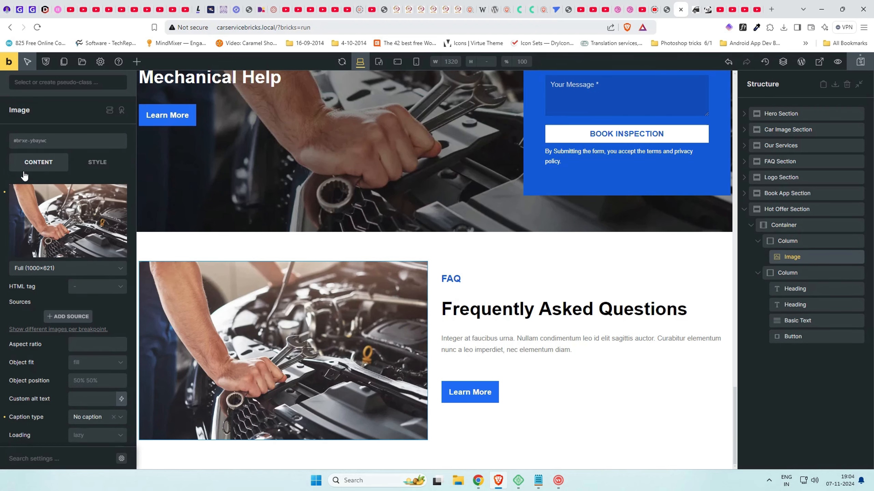
pyautogui.click(48, 220)
pyautogui.click(46, 99)
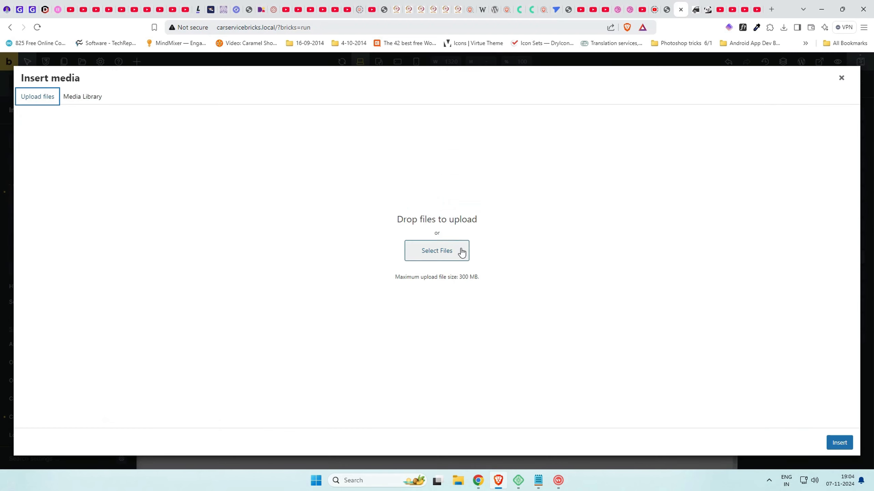
pyautogui.click(461, 250)
pyautogui.scroll(-5, 128, 143)
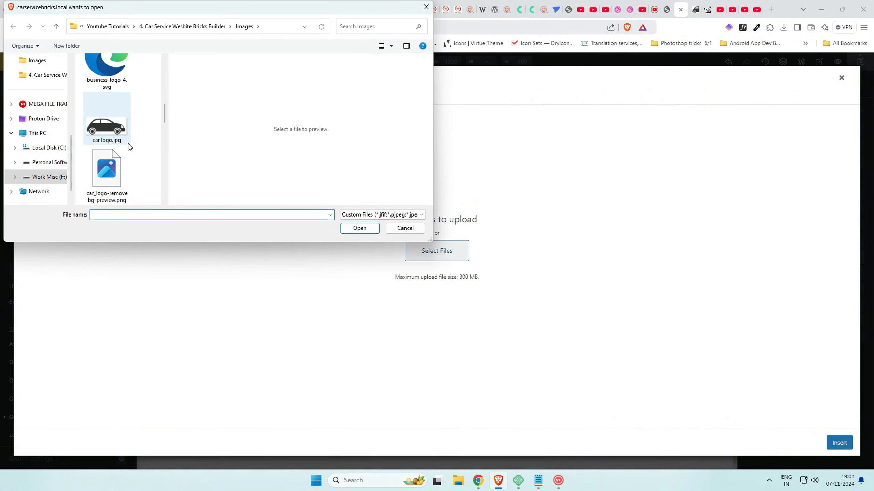
pyautogui.click(128, 144)
pyautogui.click(365, 228)
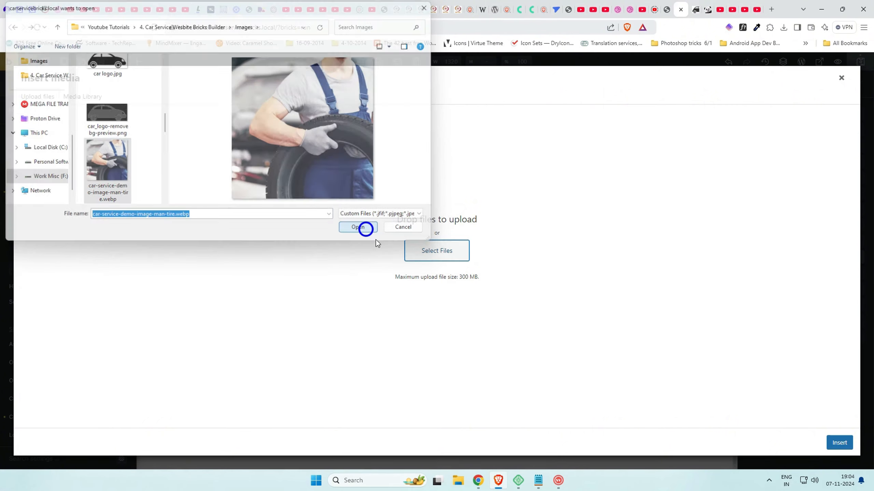
# Enter "Car service man with tire" as the image's alt text, caption and description, and insert it into the section
pyautogui.click(789, 272)
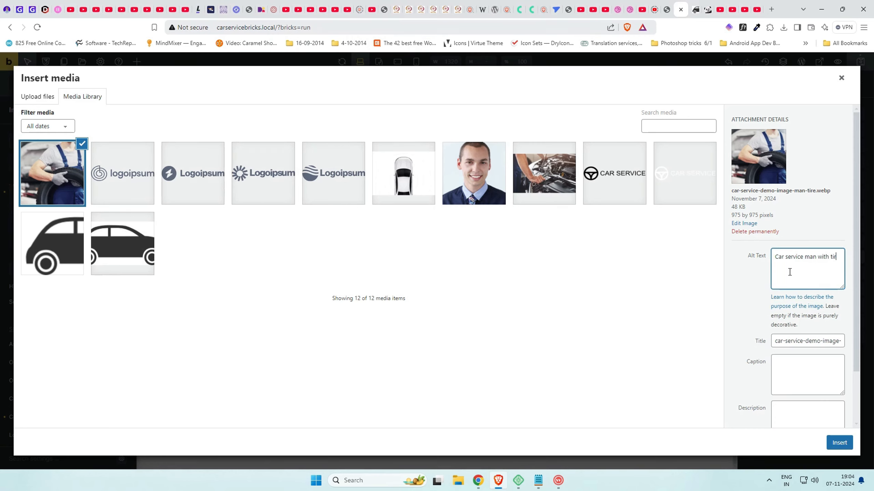
pyautogui.hotkey('ctrl', 'a')
pyautogui.hotkey('ctrl', 'c')
pyautogui.click(824, 365)
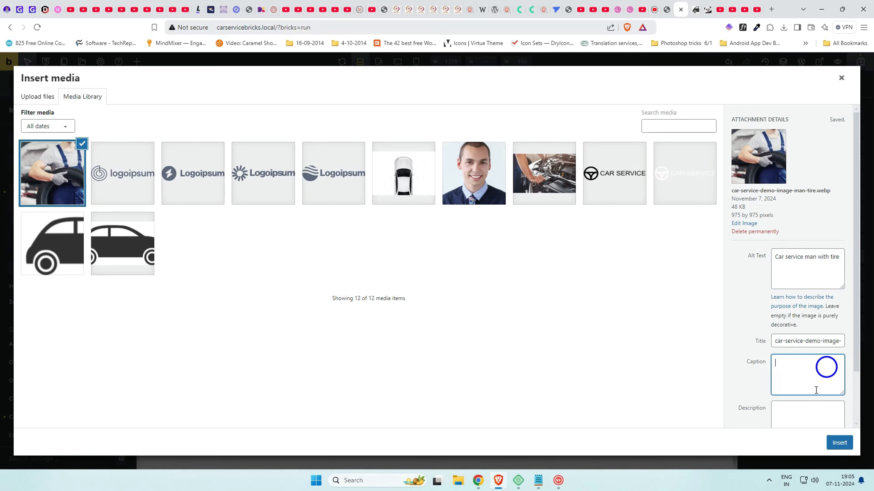
pyautogui.hotkey('ctrl', 'v')
pyautogui.click(814, 407)
pyautogui.hotkey('ctrl', 'v')
pyautogui.click(839, 444)
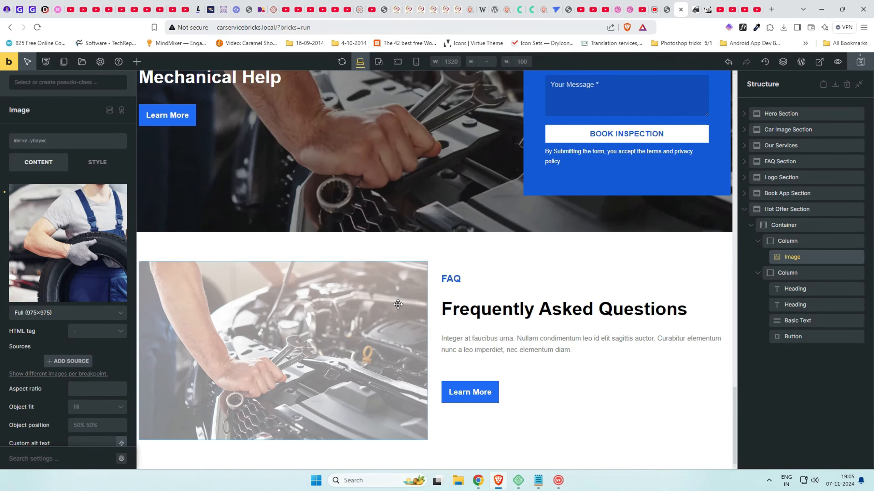
# Set Align self to Center for the text column of the Hot Offer Section
pyautogui.scroll(-3, 483, 288)
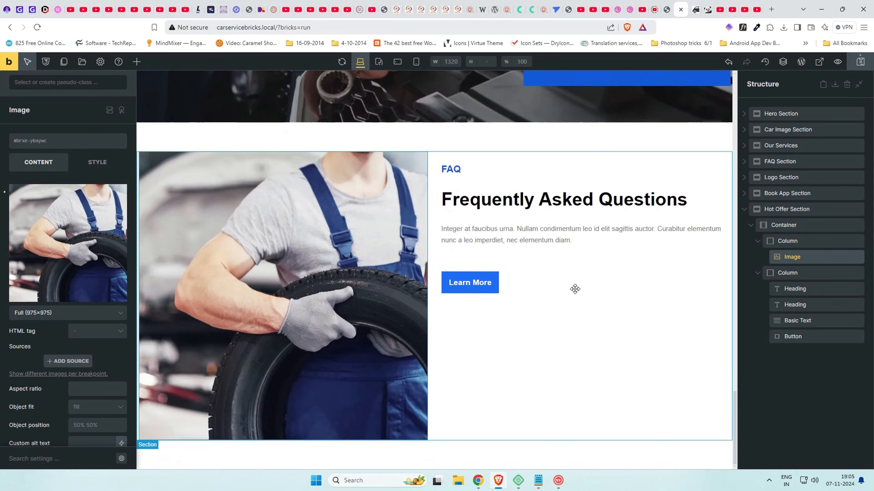
pyautogui.scroll(3, 575, 287)
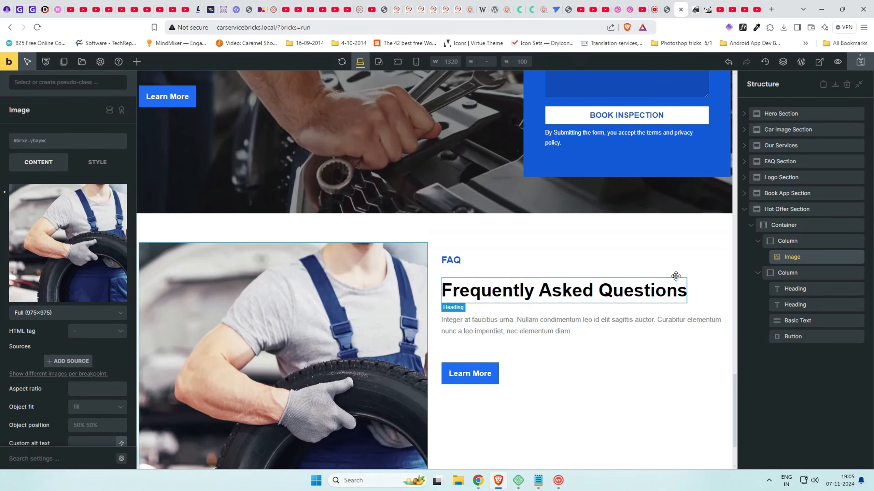
pyautogui.click(786, 272)
pyautogui.click(53, 300)
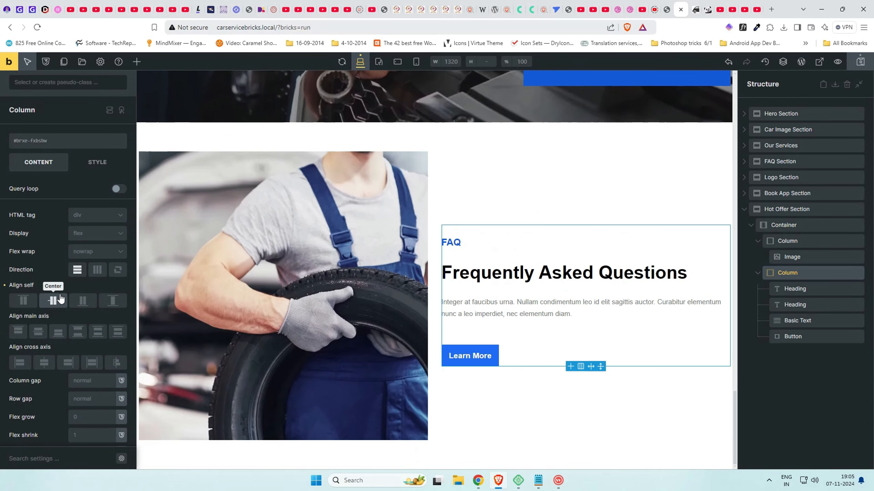
# Replace the small FAQ heading in the Hot Offer Section with "HOT OFFER", copied from the reference site
pyautogui.click(668, 5)
pyautogui.scroll(1, 605, 152)
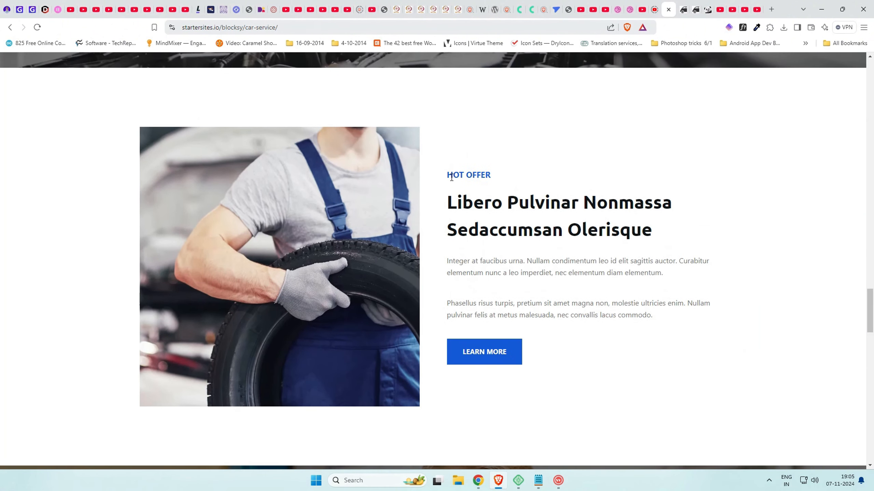
pyautogui.moveTo(462, 177); pyautogui.dragTo(492, 176)
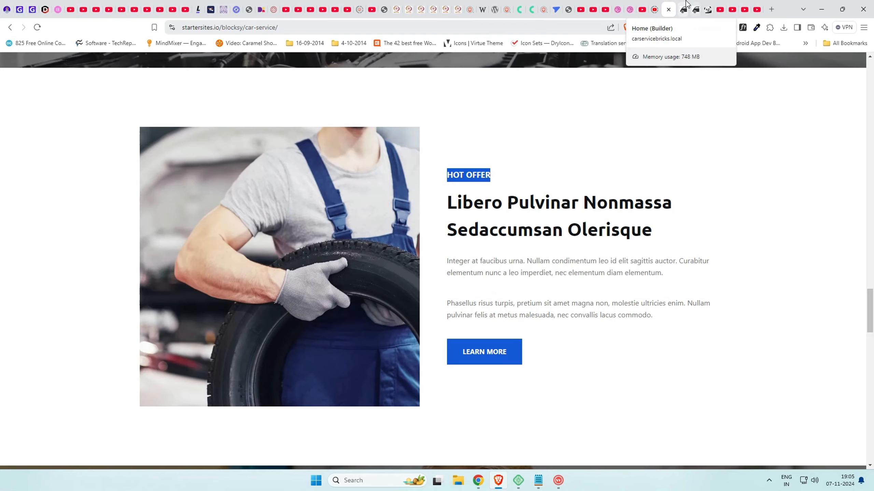
pyautogui.click(684, 9)
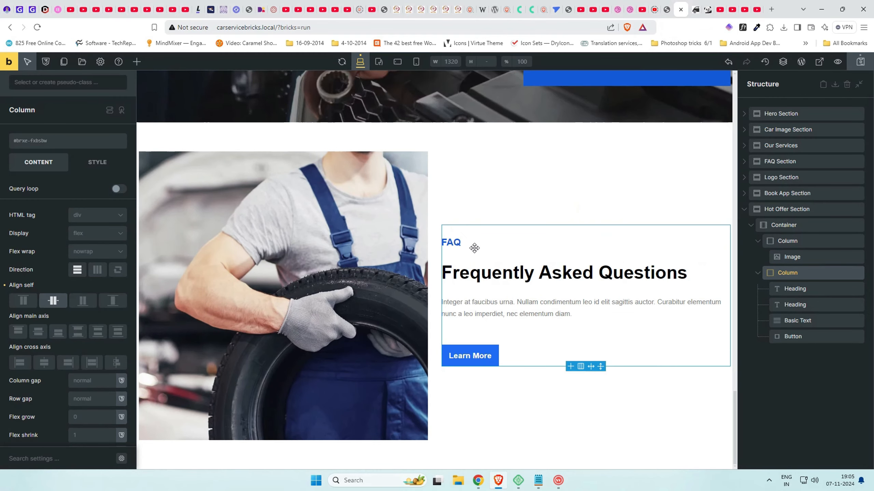
pyautogui.click(820, 289)
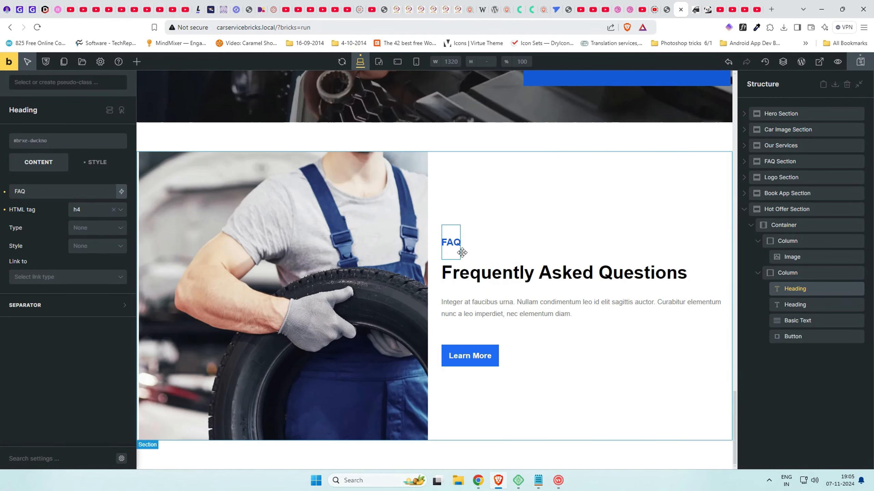
pyautogui.doubleClick(47, 192)
pyautogui.hotkey('ctrl', 'v')
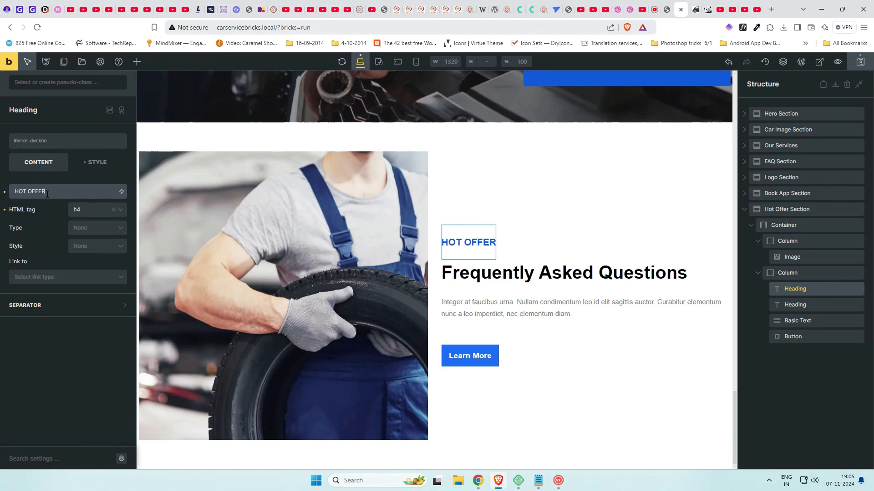
# Replace the main heading of the Hot Offer Section with the reference site's "Libero Pulvinar Nonmassa Sedaccumsan Olerisque"
pyautogui.click(667, 6)
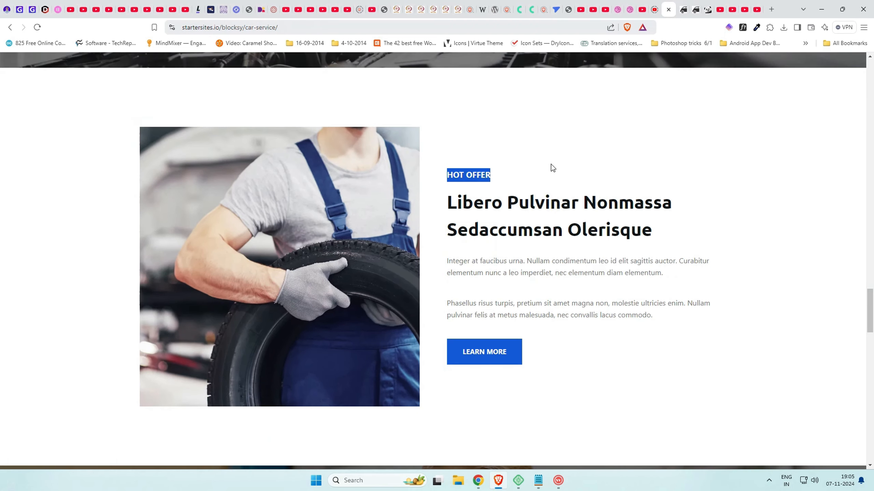
pyautogui.moveTo(447, 203); pyautogui.dragTo(679, 240)
pyautogui.click(683, 9)
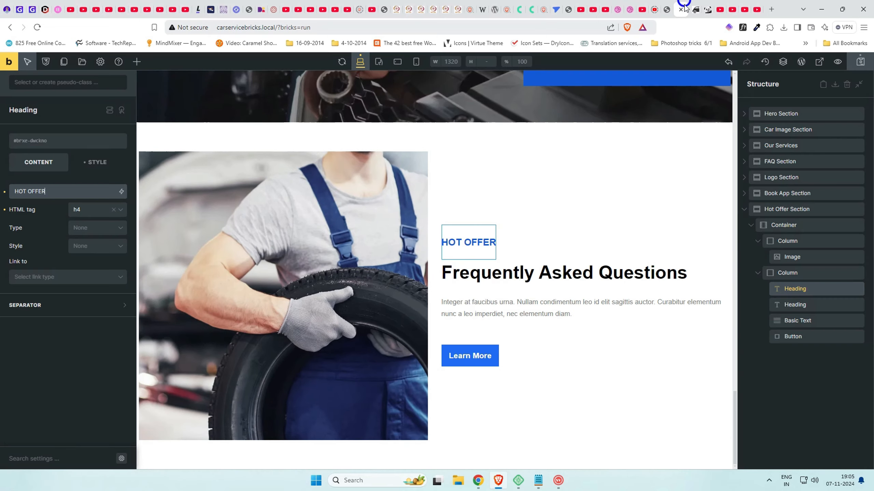
pyautogui.click(789, 303)
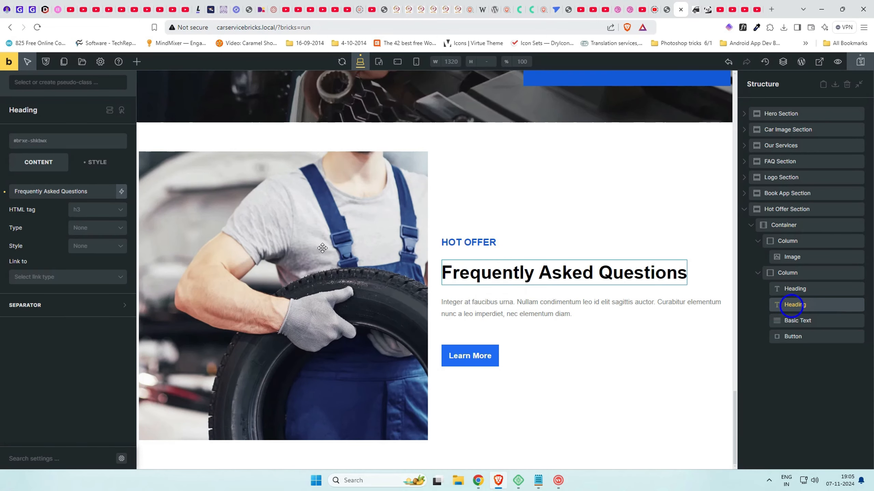
pyautogui.tripleClick(87, 194)
pyautogui.hotkey('ctrl', 'v')
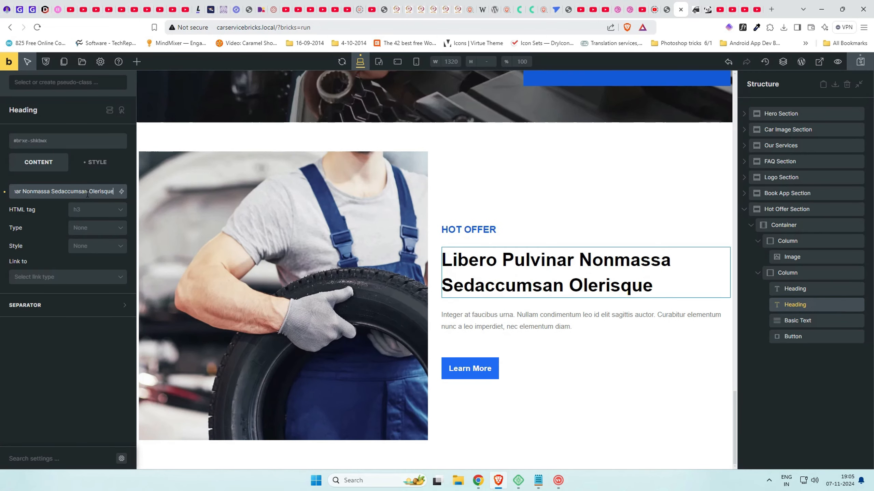
# Duplicate the Hot Offer Section's basic text and fill the copy with the reference site's "Phasellus risus turpis" paragraph
pyautogui.click(667, 4)
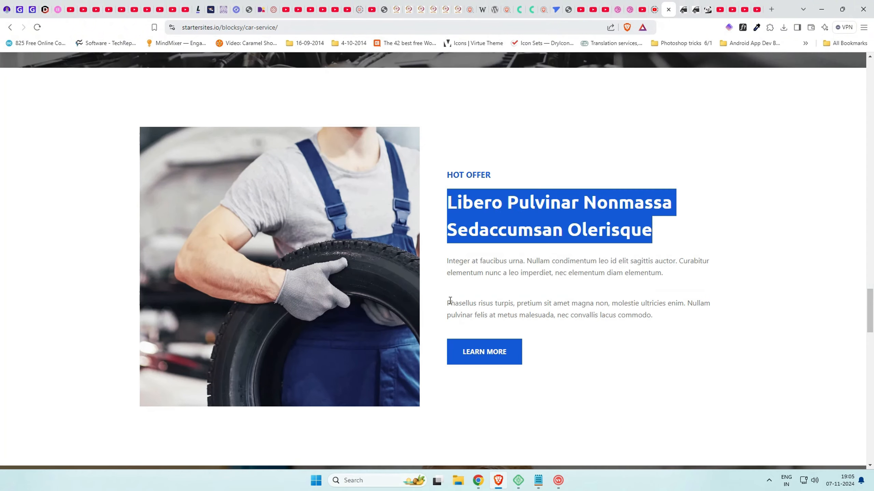
pyautogui.moveTo(448, 302); pyautogui.dragTo(671, 316)
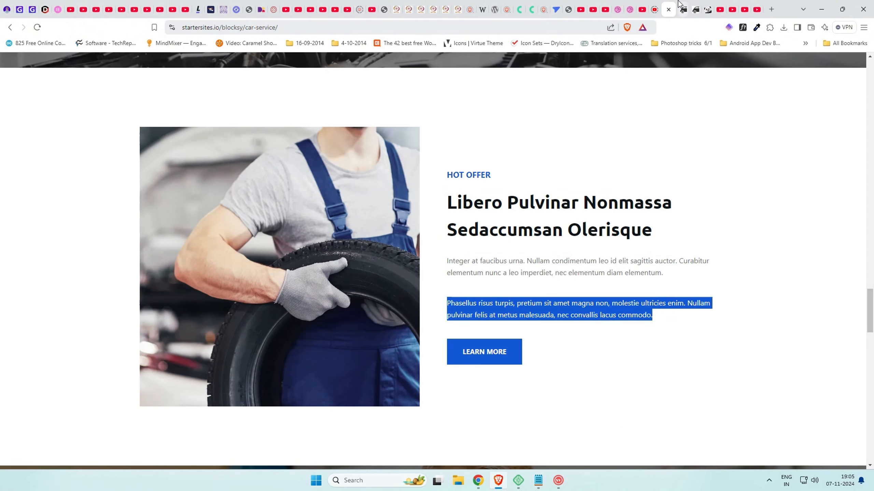
pyautogui.click(683, 9)
pyautogui.click(636, 323)
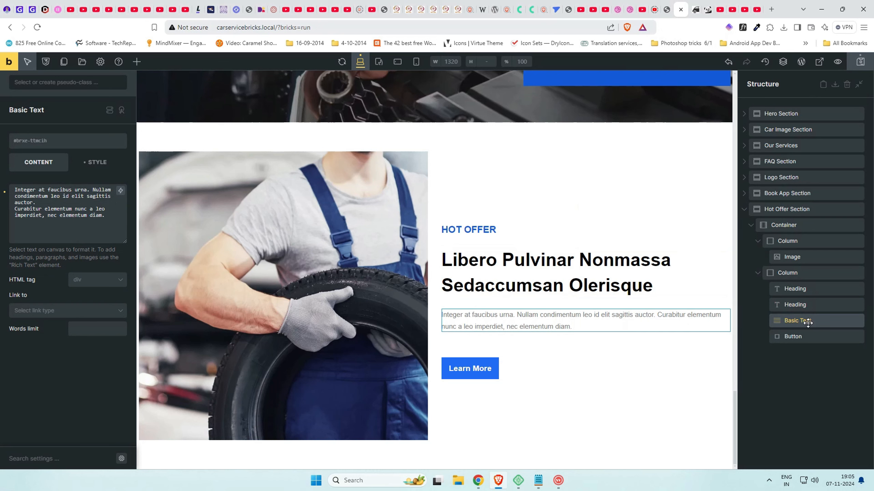
pyautogui.rightClick(828, 321)
pyautogui.click(817, 365)
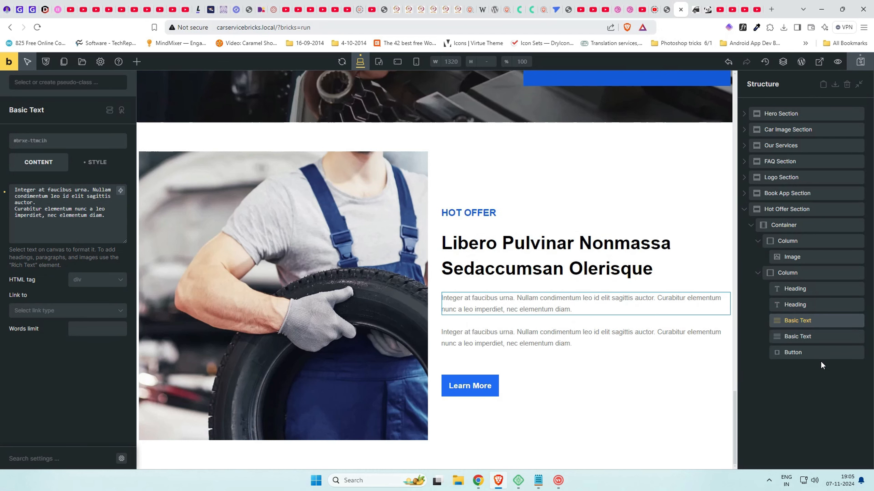
pyautogui.click(819, 339)
pyautogui.click(80, 232)
pyautogui.hotkey('ctrl', 'a')
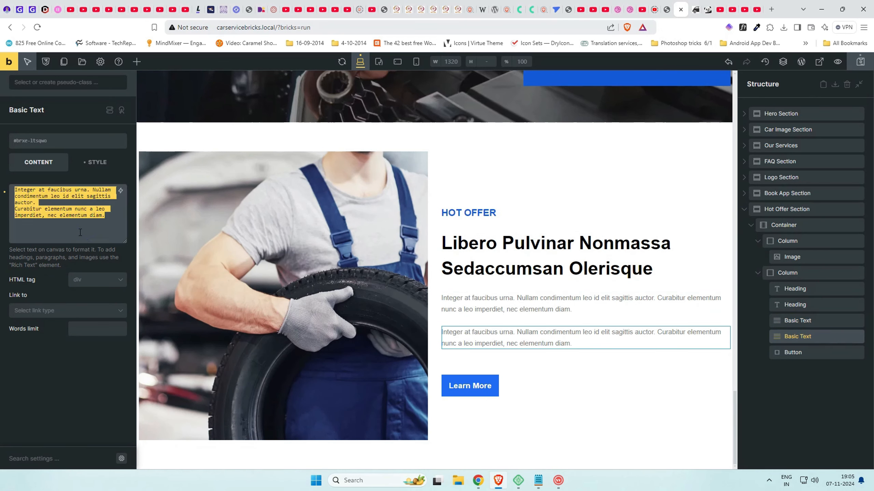
pyautogui.hotkey('ctrl', 'v')
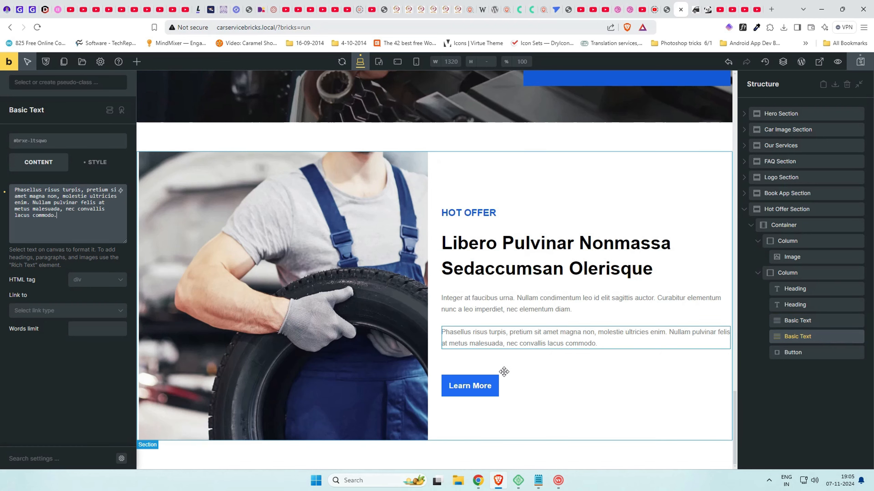
# Compare the section spacing with the reference site and set the Hot Offer Section's top and bottom margins to 6rem
pyautogui.click(671, 6)
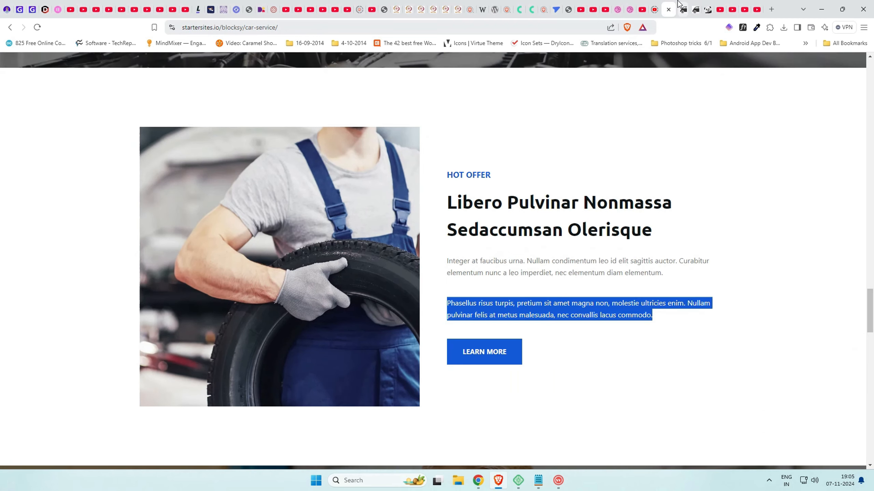
pyautogui.click(565, 355)
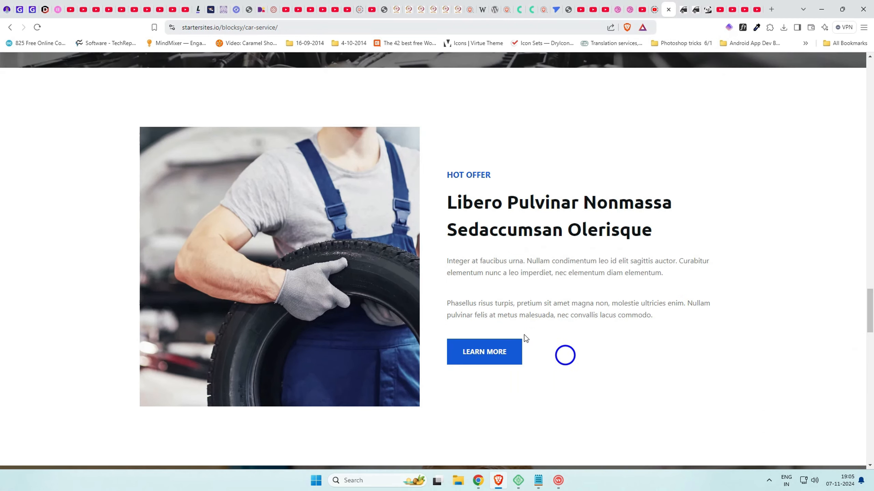
pyautogui.click(678, 10)
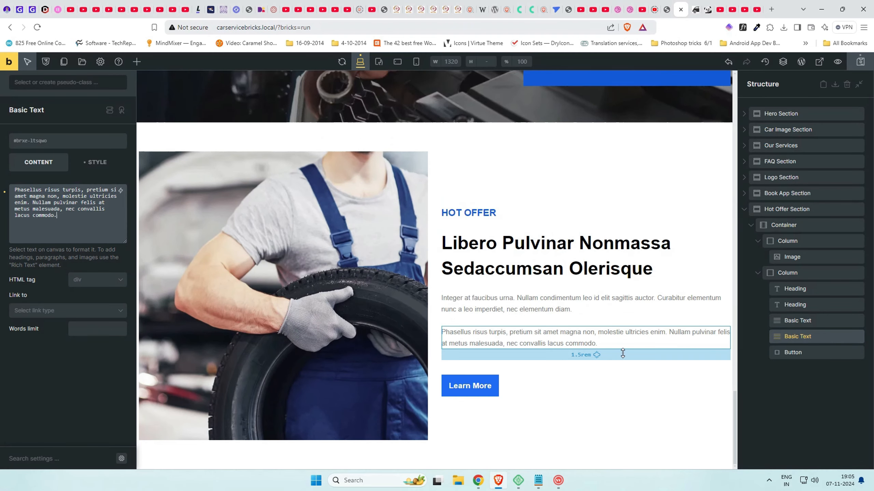
pyautogui.click(667, 9)
pyautogui.scroll(5, 478, 248)
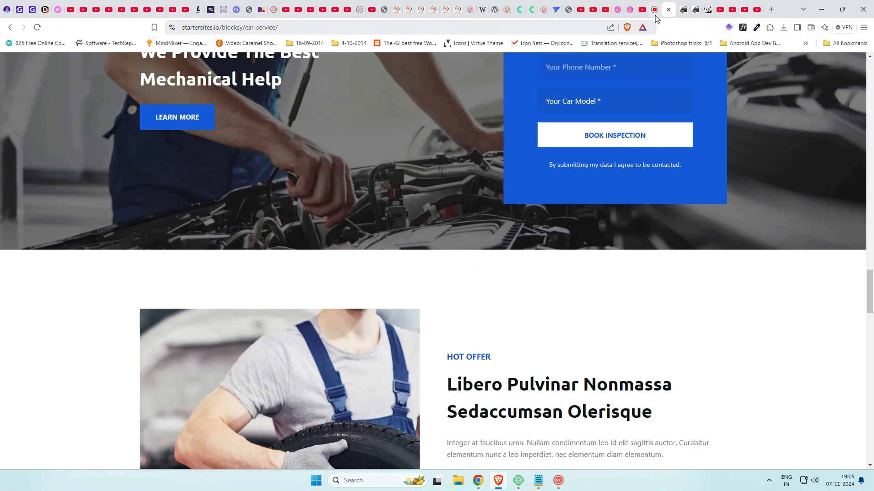
pyautogui.click(683, 10)
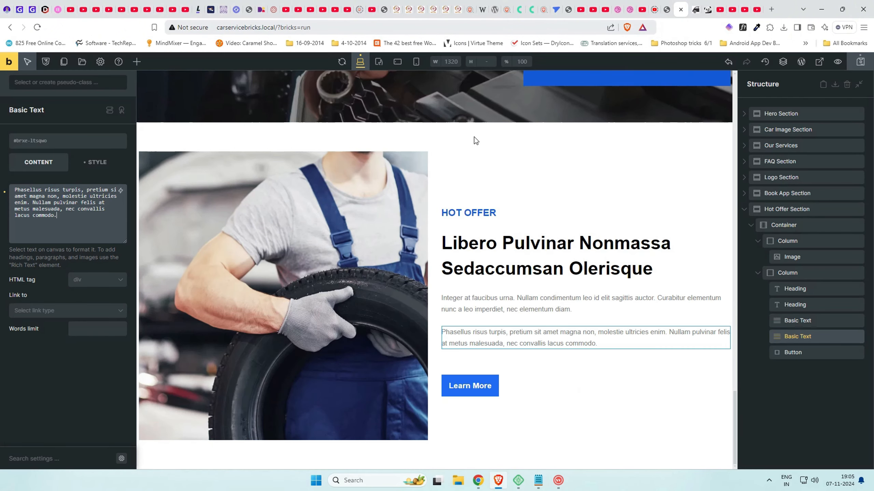
pyautogui.click(744, 209)
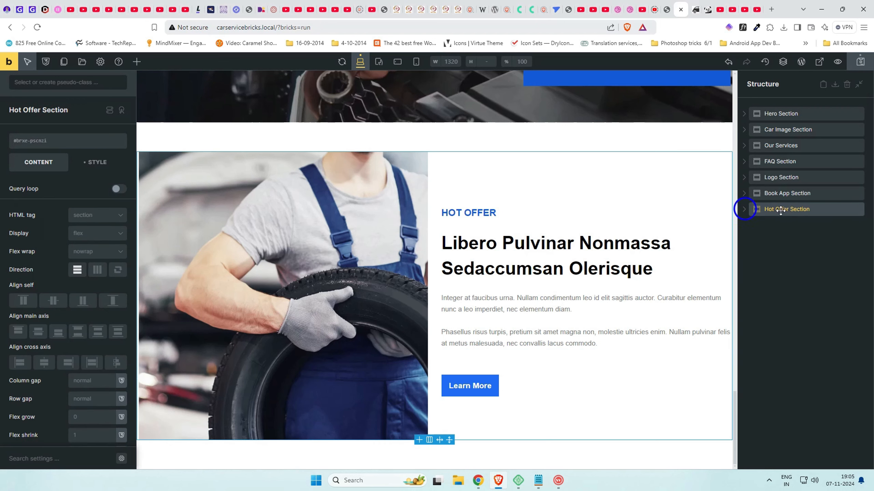
pyautogui.click(100, 165)
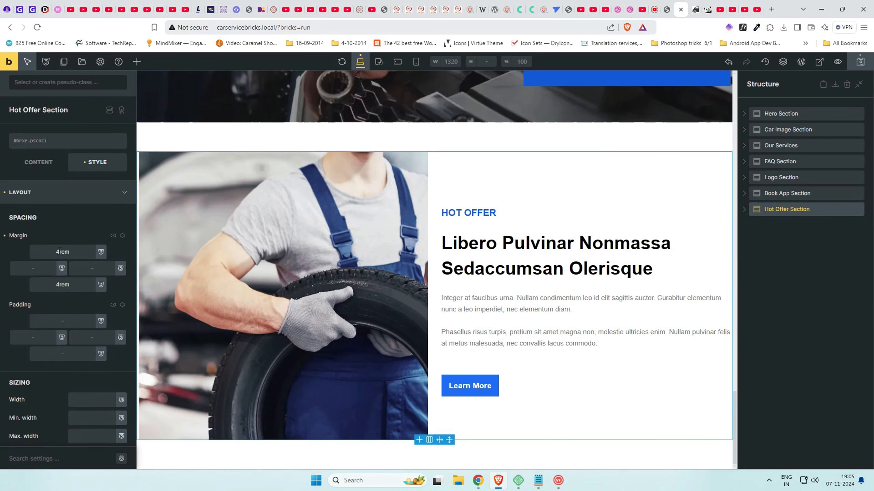
pyautogui.moveTo(55, 251); pyautogui.dragTo(58, 251)
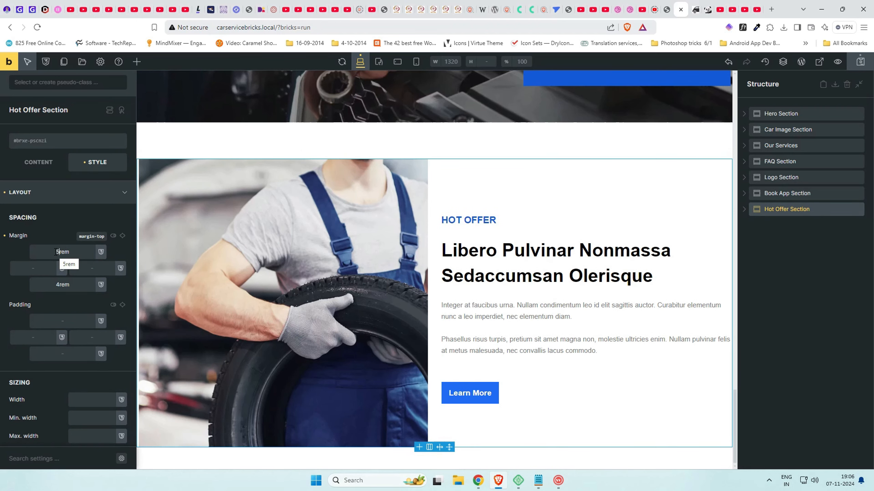
pyautogui.doubleClick(57, 251)
pyautogui.click(59, 252)
pyautogui.write('6')
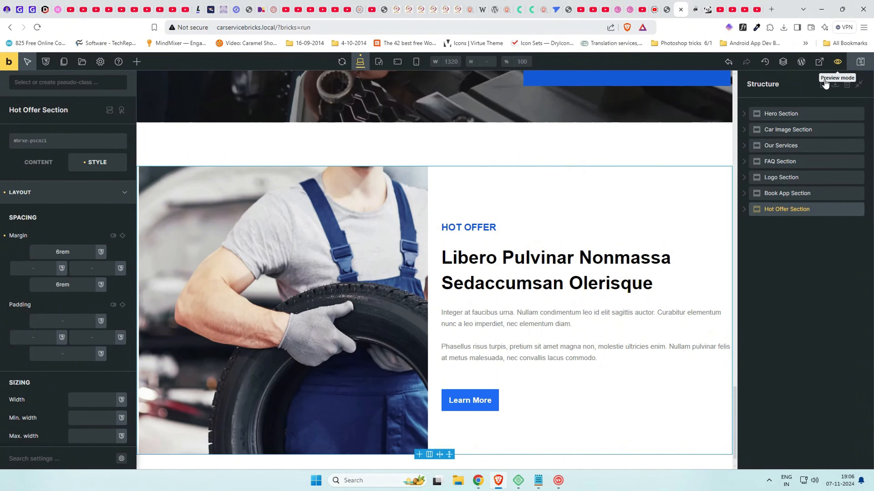
# Compare the Hot Offer Section on the live page with the same section on the reference site
pyautogui.click(693, 4)
pyautogui.scroll(-15, 550, 201)
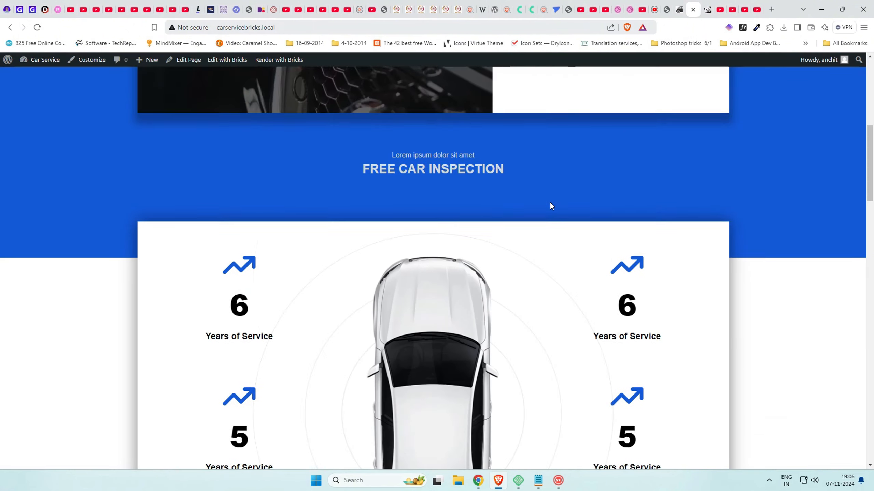
pyautogui.scroll(-5, 550, 201)
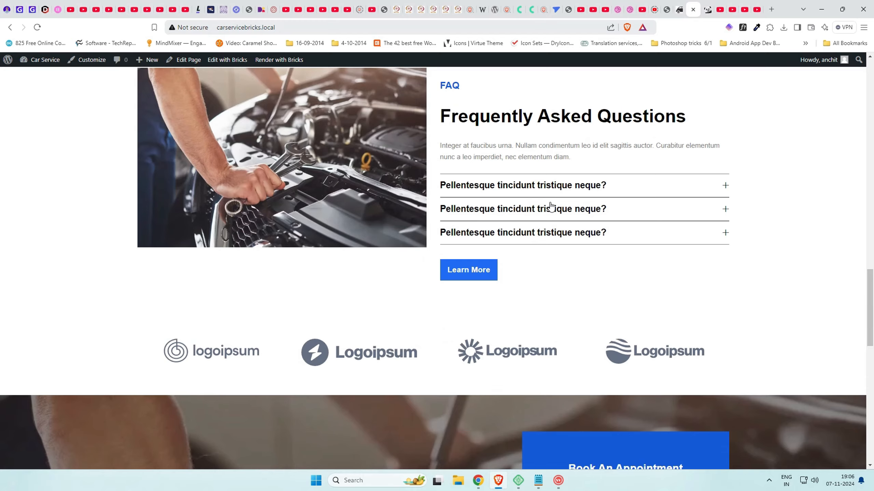
pyautogui.scroll(-10, 550, 202)
pyautogui.scroll(-5, 550, 203)
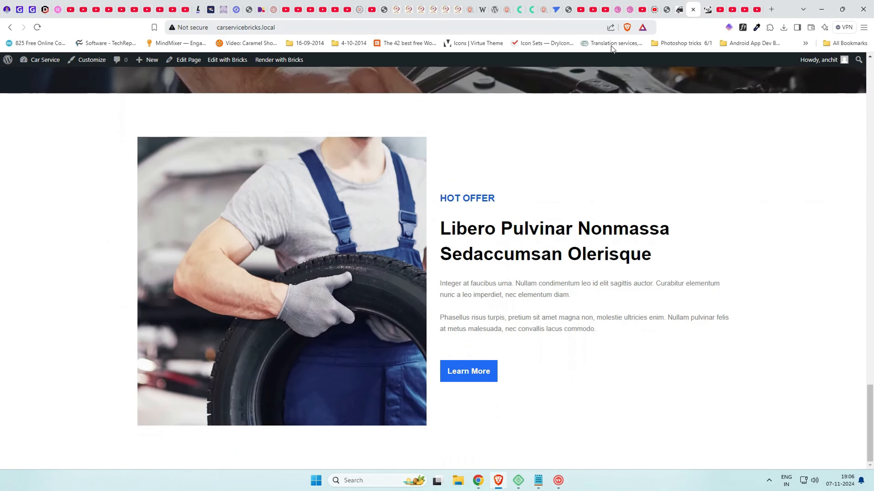
pyautogui.click(668, 9)
pyautogui.scroll(-4, 447, 344)
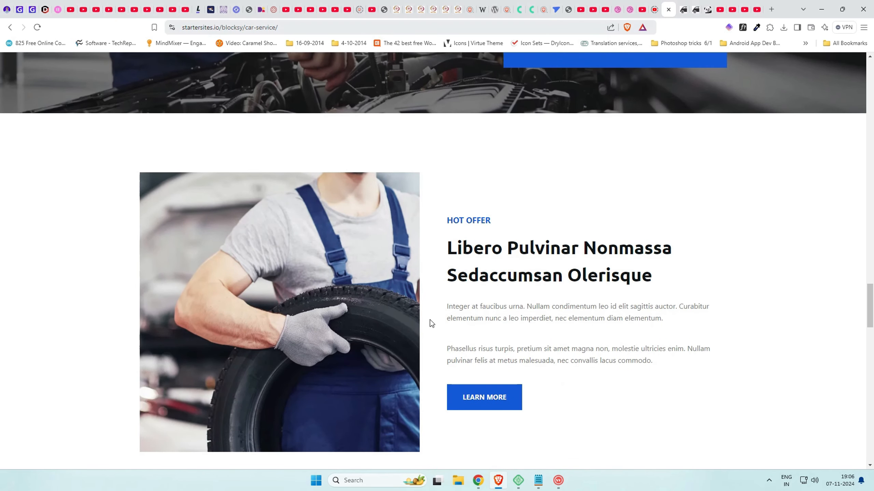
# Set the column gap of the Hot Offer Section's container to 60 and save the page
pyautogui.click(682, 3)
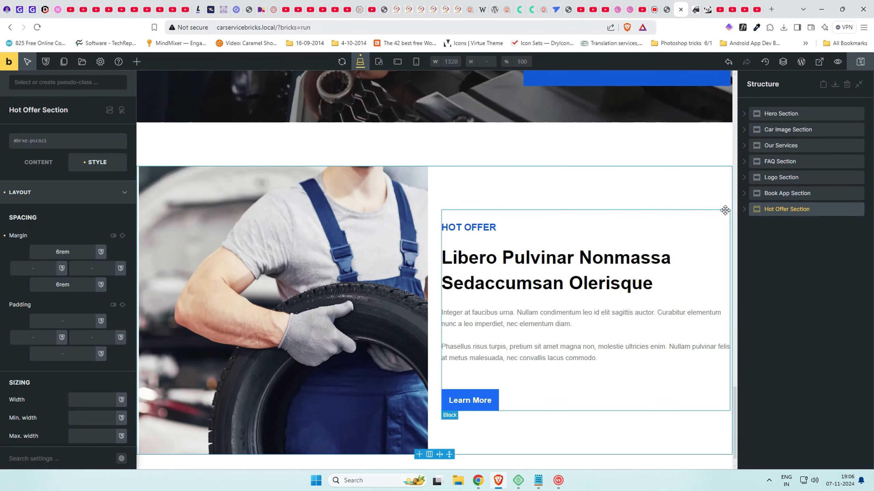
pyautogui.click(38, 162)
pyautogui.scroll(-1, 51, 251)
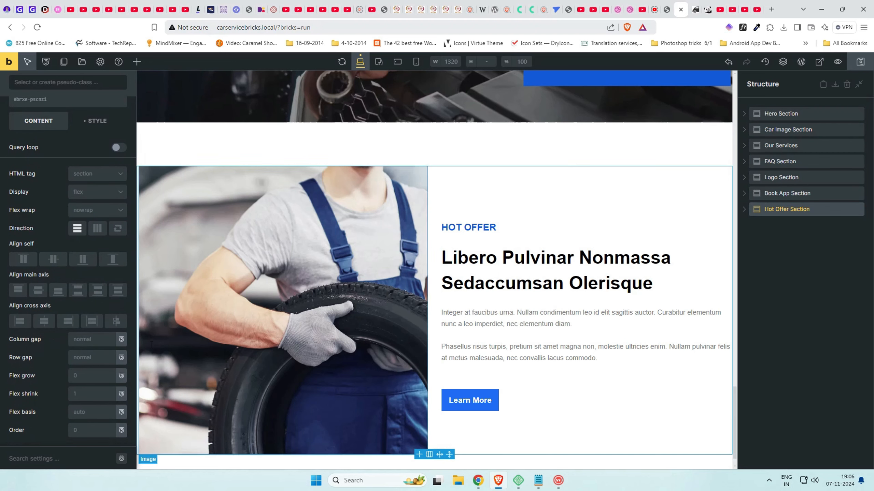
pyautogui.click(744, 209)
pyautogui.click(784, 225)
pyautogui.scroll(-1, 80, 370)
pyautogui.doubleClick(78, 340)
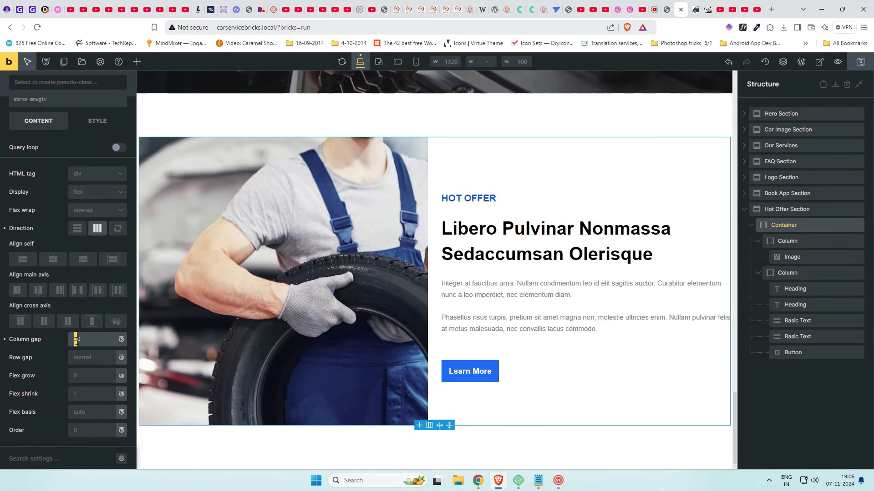
pyautogui.write('50')
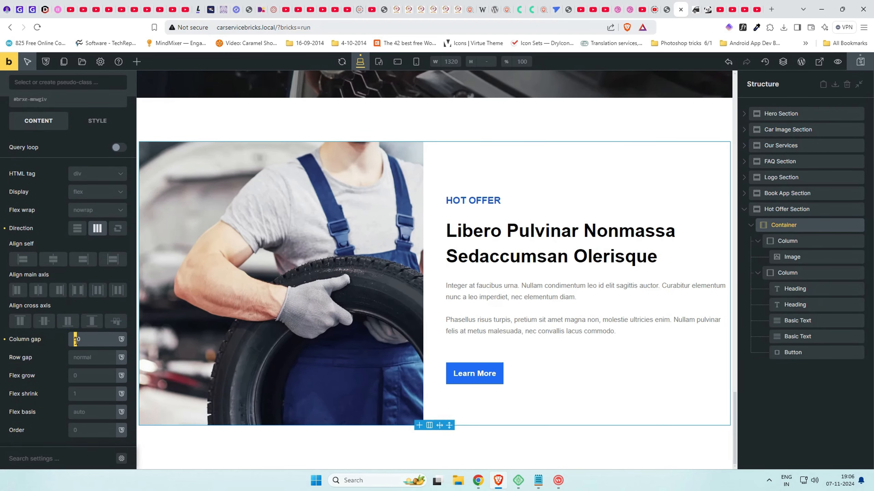
pyautogui.write('6')
pyautogui.click(860, 62)
# Reload the live page and check the spacing of the Hot Offer Section
pyautogui.click(695, 9)
pyautogui.press('F5')
pyautogui.scroll(-20, 558, 273)
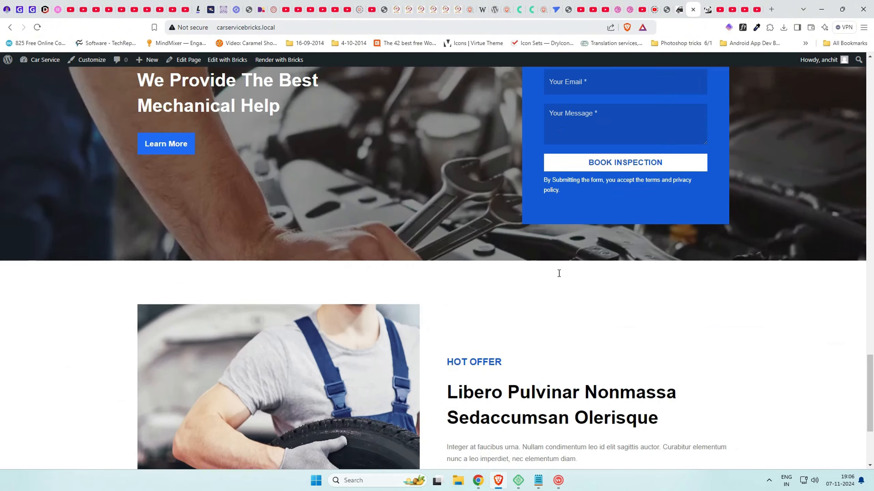
pyautogui.scroll(-4, 399, 287)
pyautogui.scroll(1, 503, 277)
# Examine the section that follows the Hot Offer on the reference site
pyautogui.click(679, 6)
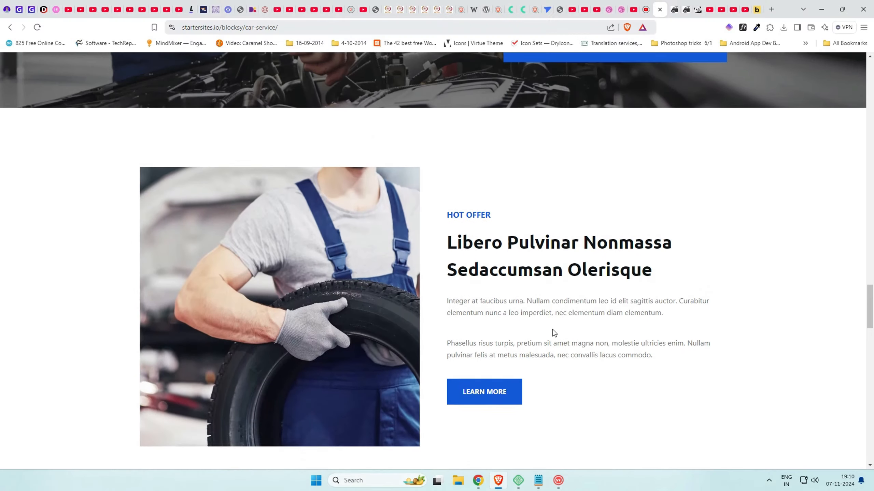
pyautogui.scroll(1, 552, 329)
pyautogui.scroll(-10, 553, 329)
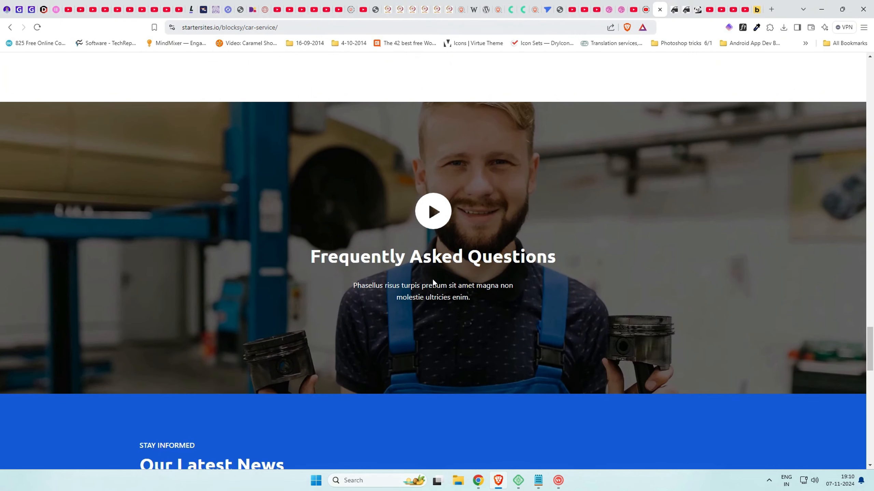
# Add a new section after the Hot Offer Section in the builder and name it "Video Popup Section"
pyautogui.click(679, 4)
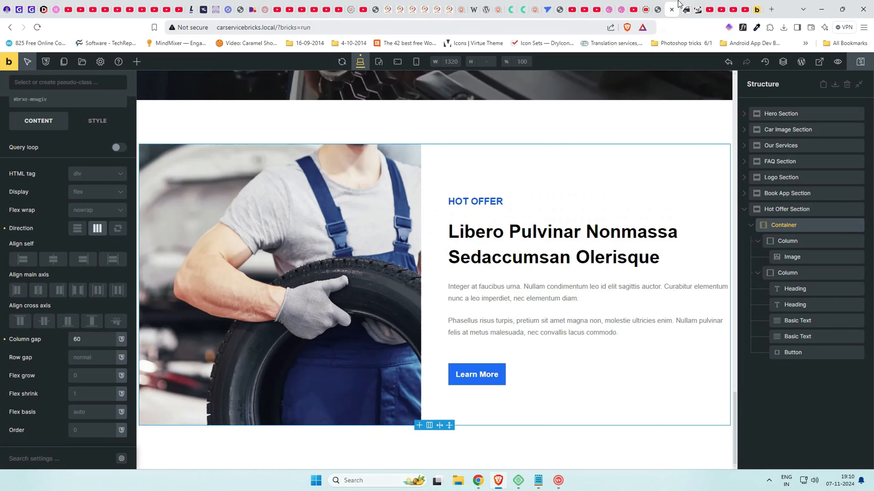
pyautogui.click(744, 211)
pyautogui.click(775, 254)
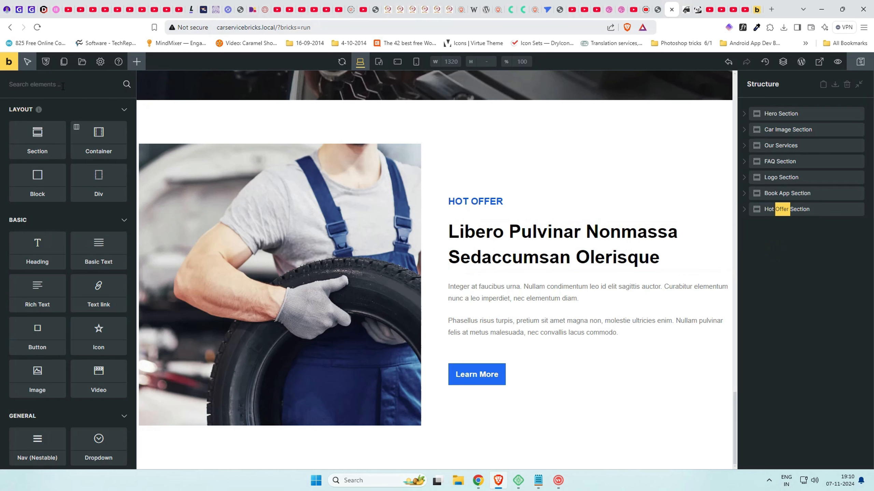
pyautogui.click(42, 142)
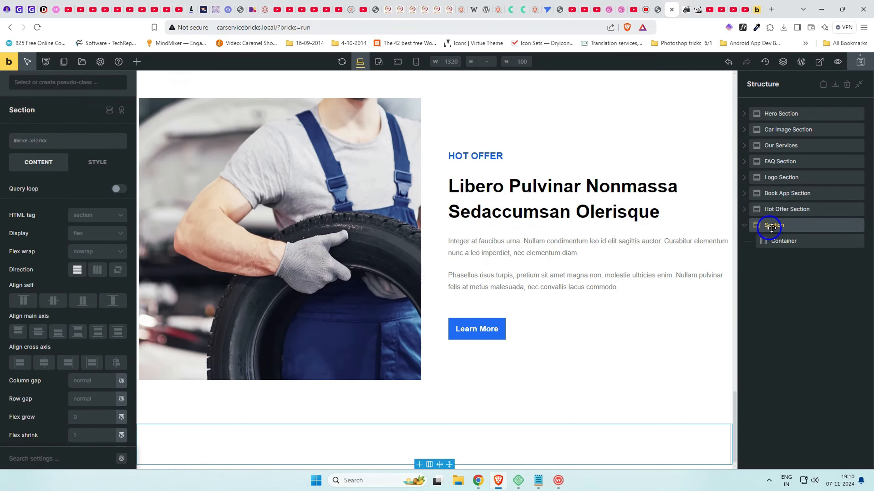
pyautogui.doubleClick(775, 227)
pyautogui.write('Video Popup Sec')
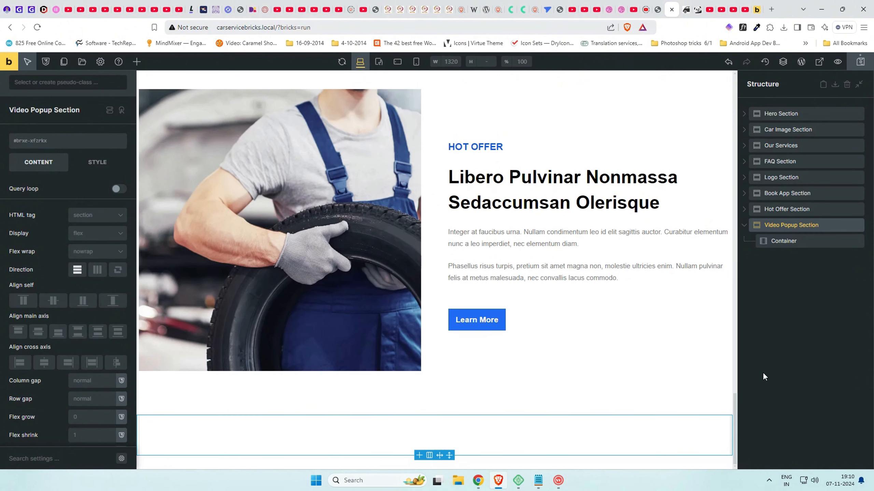
# Insert an Icon element into the container of the Video Popup Section
pyautogui.click(800, 241)
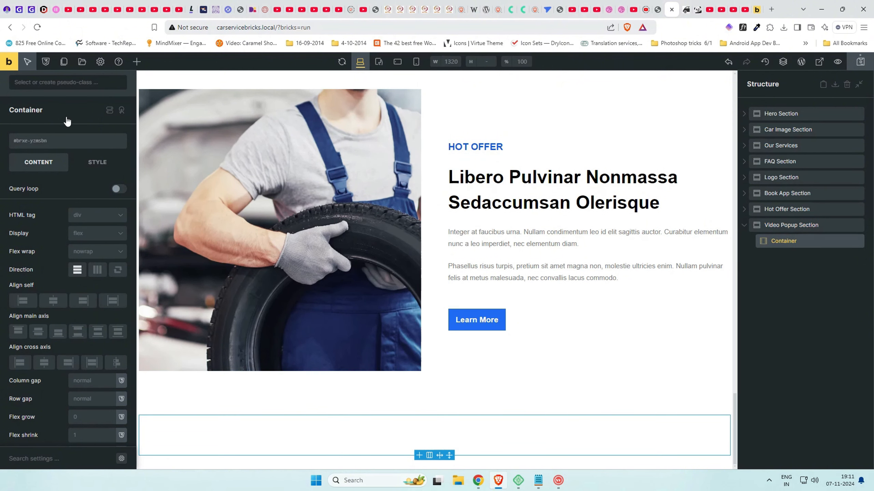
pyautogui.click(137, 61)
pyautogui.click(51, 85)
pyautogui.write('icon')
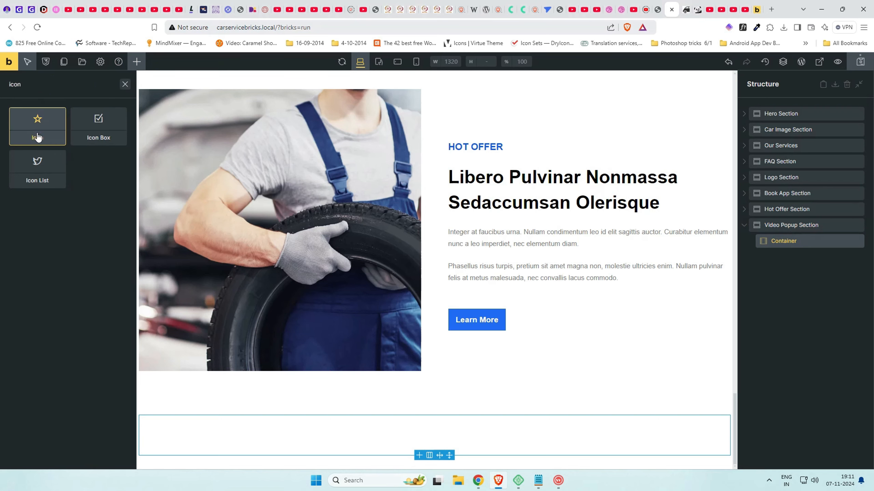
pyautogui.click(44, 138)
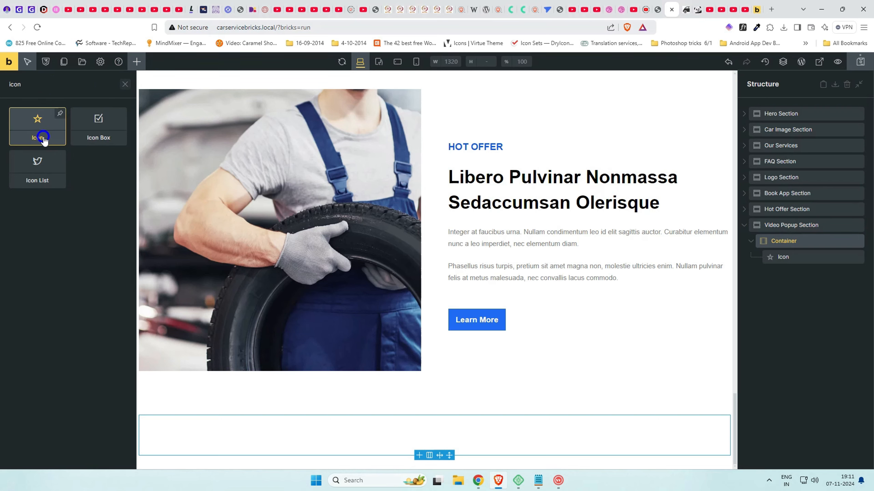
# Add a Heading and a Basic Text element below the icon in the Video Popup Section's container
pyautogui.doubleClick(65, 92)
pyautogui.write('hea')
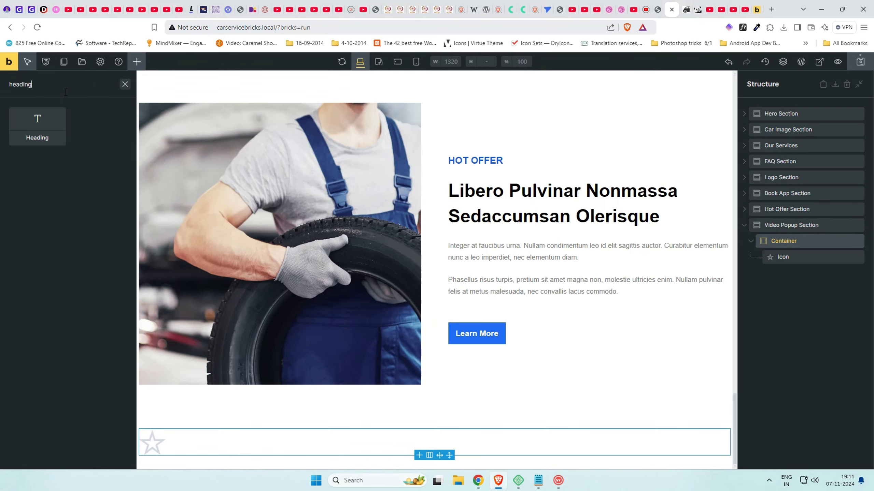
pyautogui.write('ding')
pyautogui.click(51, 123)
pyautogui.doubleClick(53, 83)
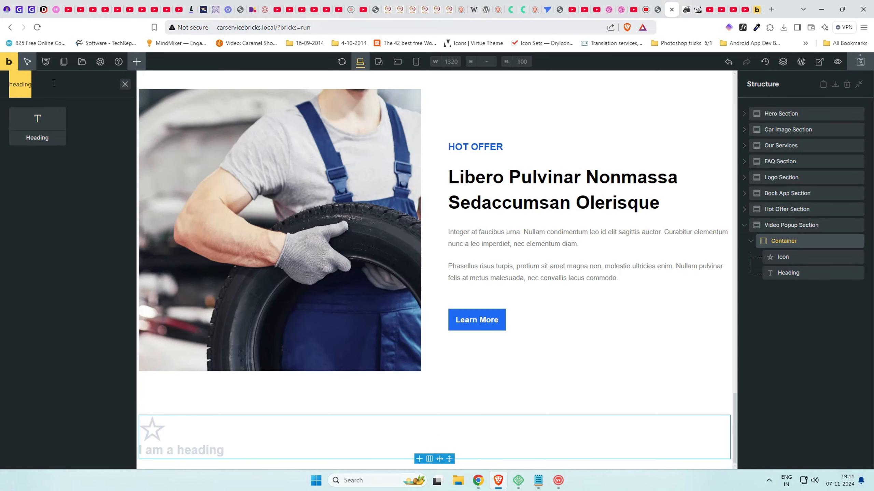
pyautogui.write('text')
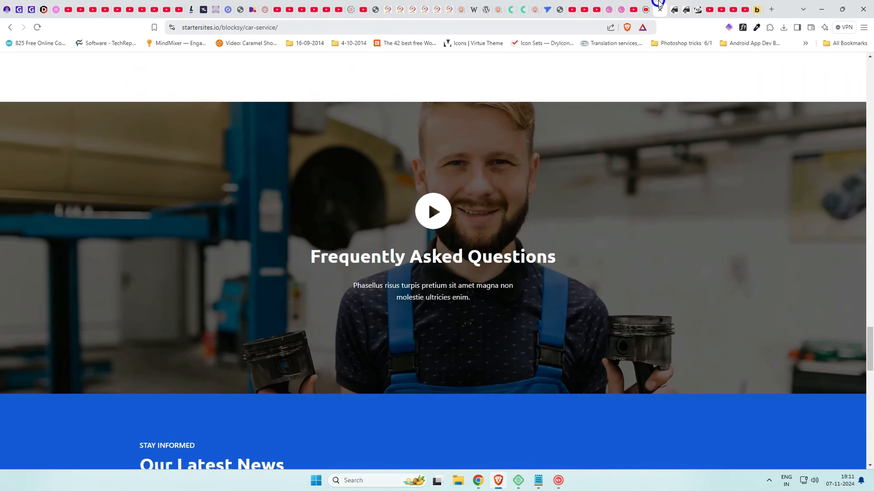
pyautogui.click(657, 9)
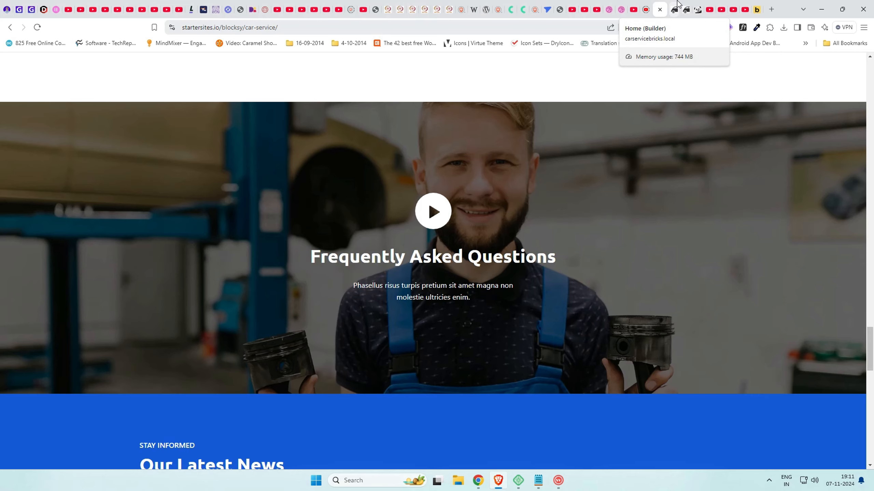
pyautogui.click(676, 4)
pyautogui.click(38, 129)
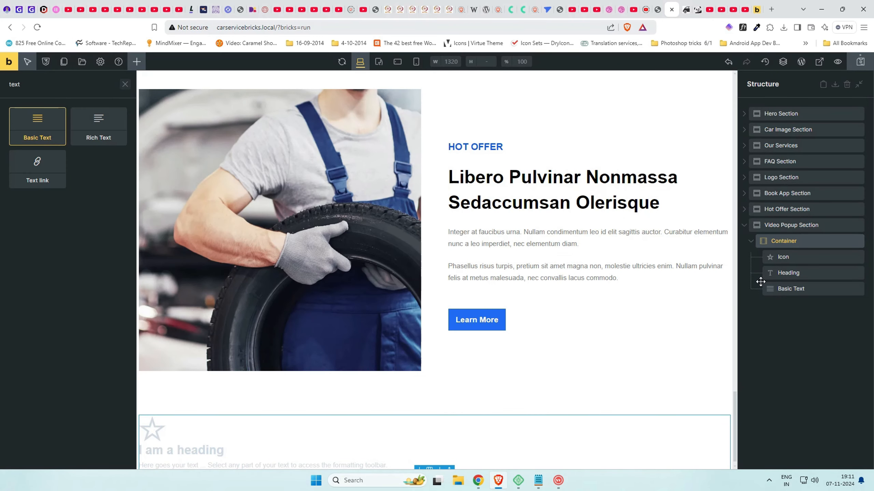
# Change the Video Popup Section's icon to the circled play symbol from the Fontawesome - Solid library
pyautogui.click(811, 257)
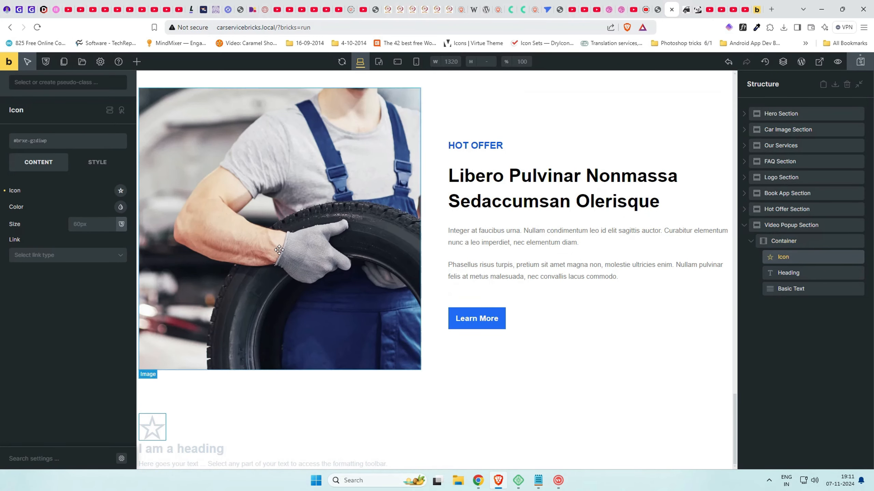
pyautogui.click(121, 191)
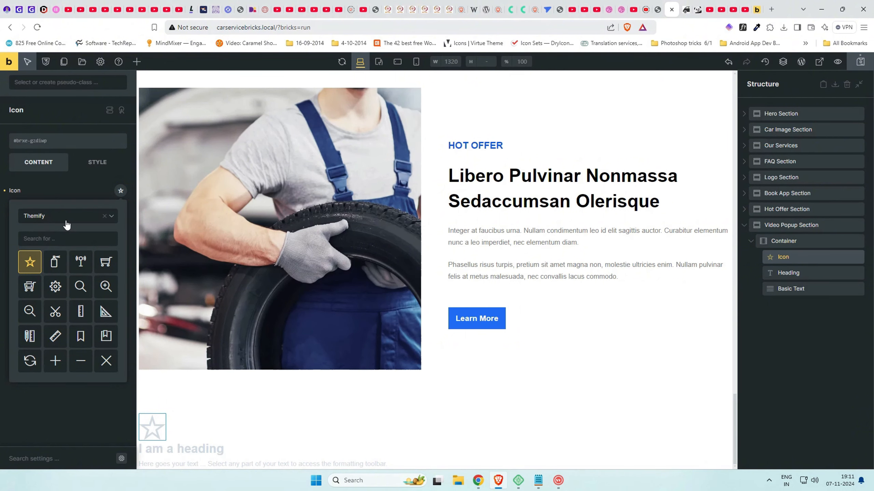
pyautogui.click(57, 235)
pyautogui.write('play')
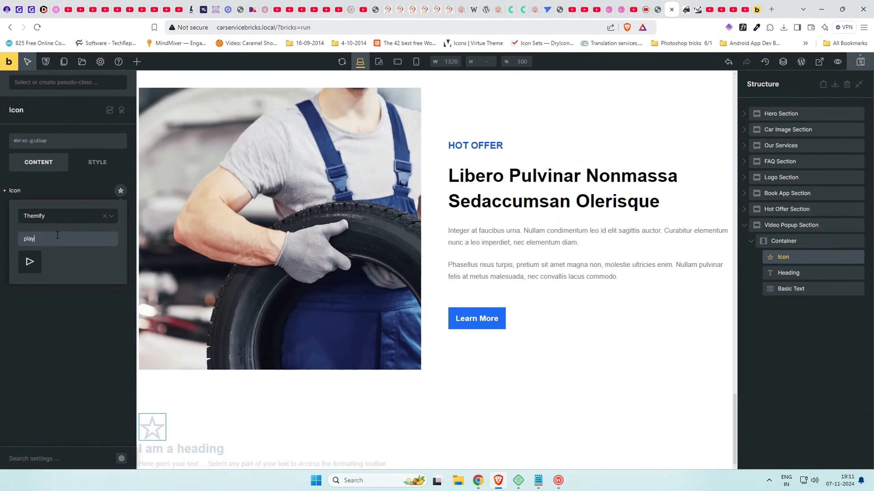
pyautogui.click(72, 221)
pyautogui.click(68, 258)
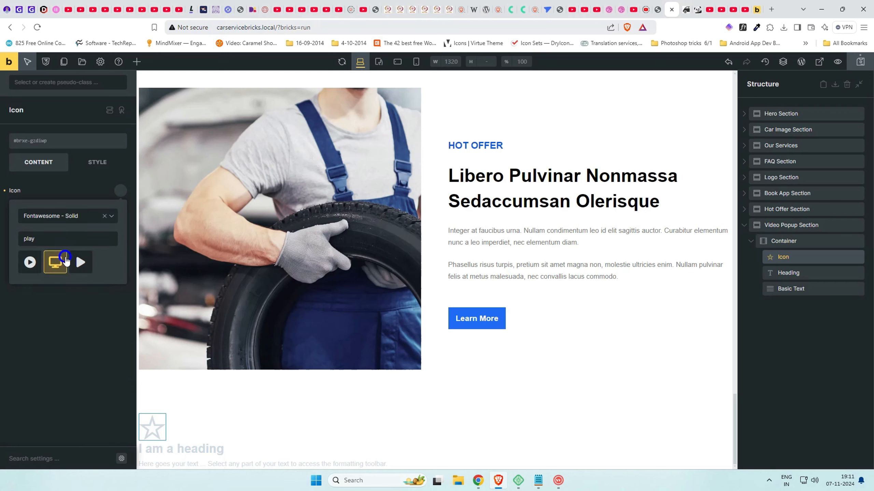
pyautogui.click(29, 263)
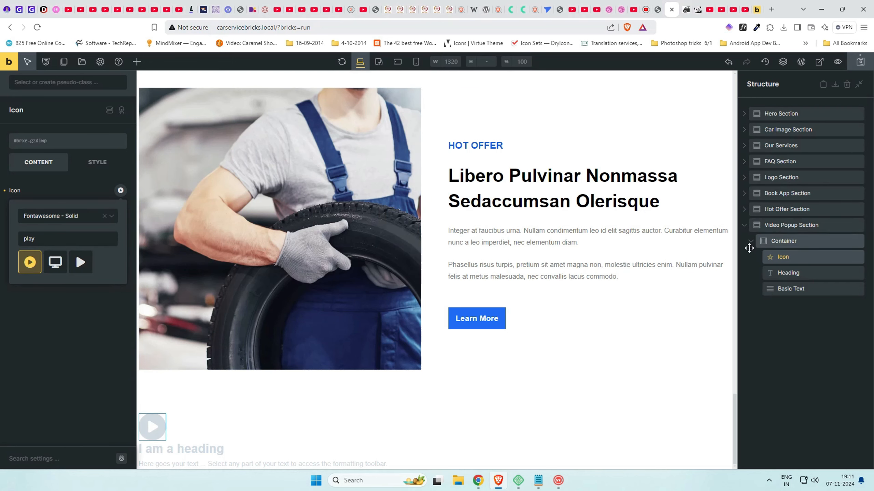
pyautogui.click(102, 190)
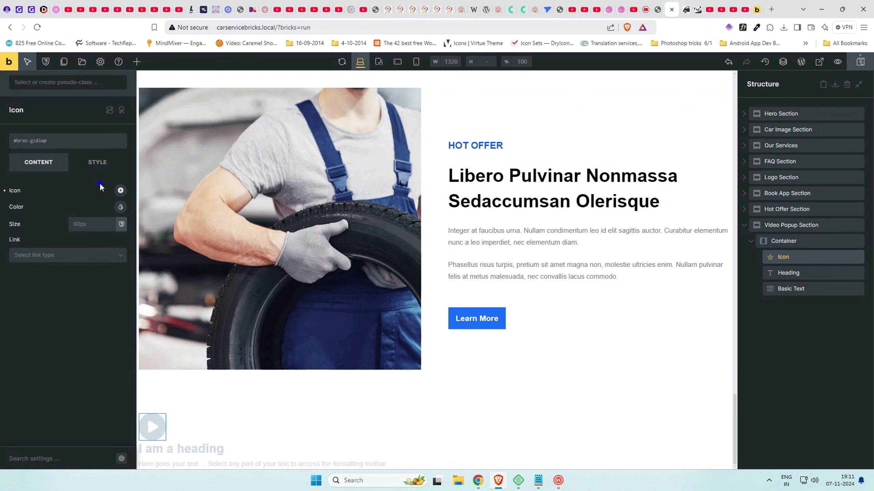
# Set the play icon's color to the palette's White Text (#ffffff)
pyautogui.click(120, 209)
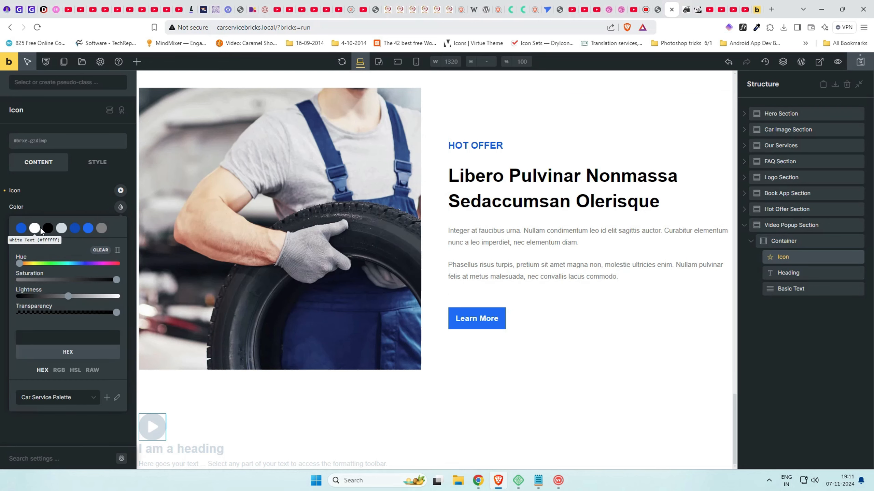
pyautogui.click(35, 228)
pyautogui.click(81, 203)
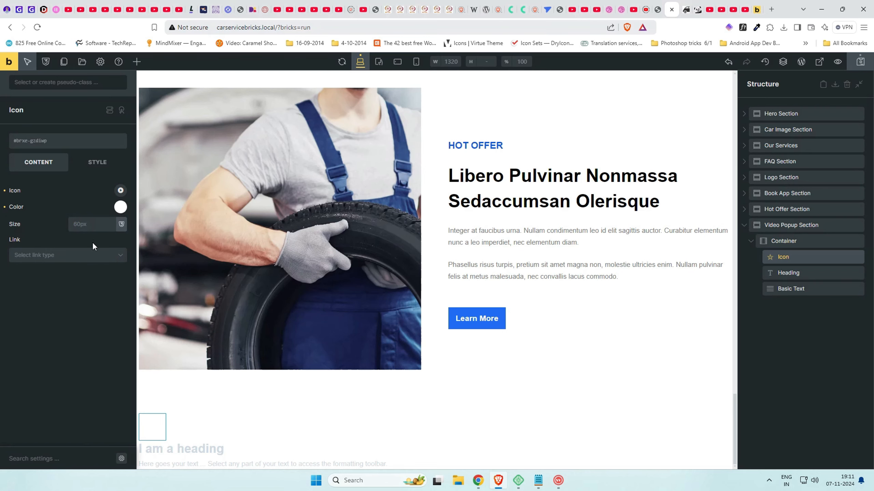
# Link the play icon as a Lightbox Video using the copied clean link of the WPRightSite channel's "Frontend Form Submission" video on YouTube
pyautogui.click(90, 255)
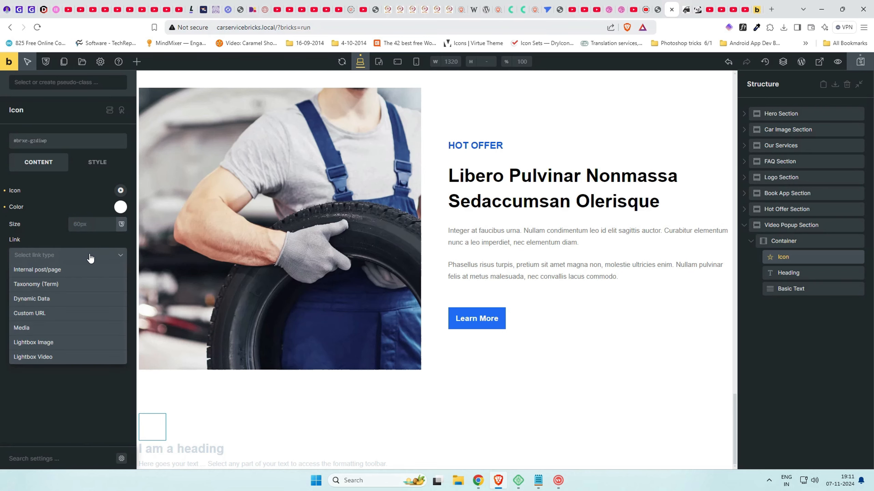
pyautogui.click(68, 361)
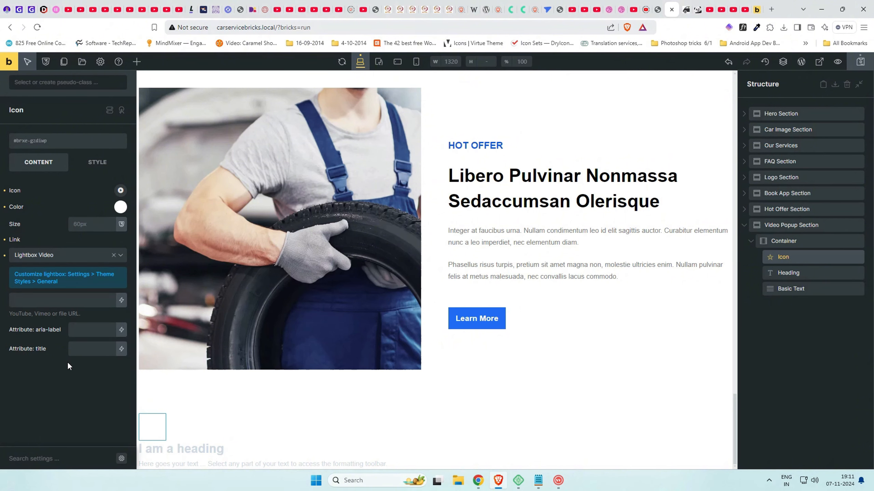
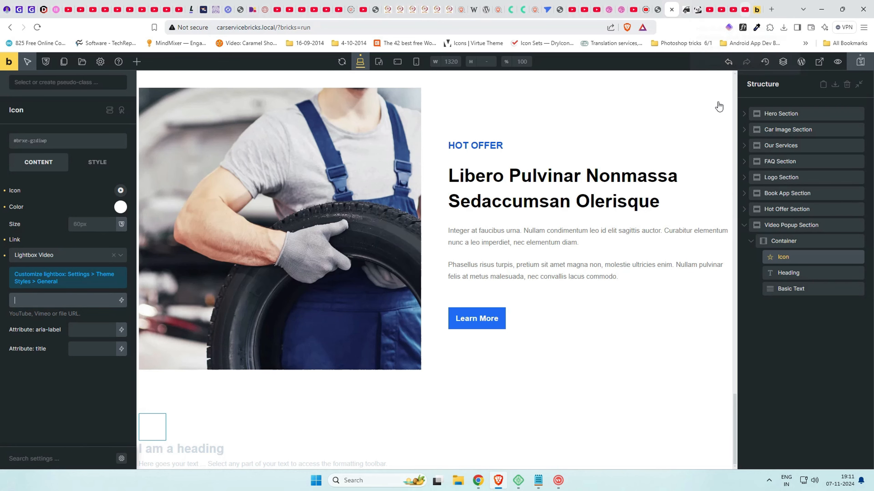
pyautogui.moveTo(497, 484)
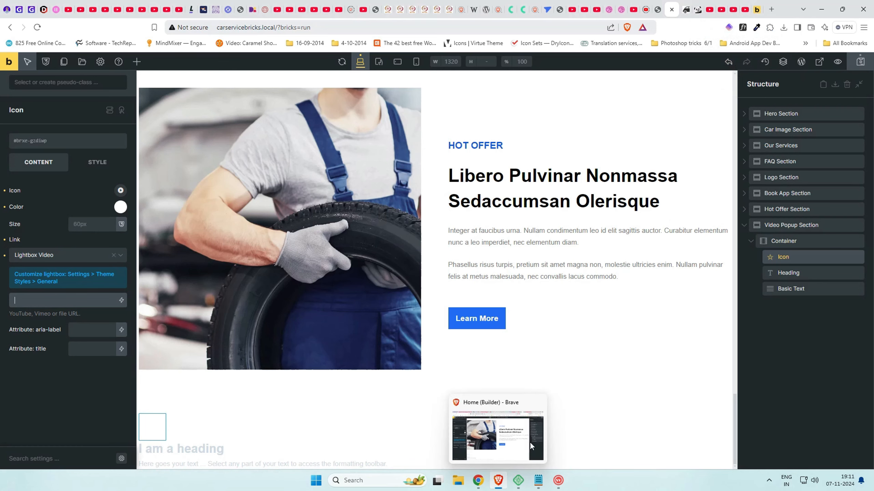
pyautogui.click(772, 10)
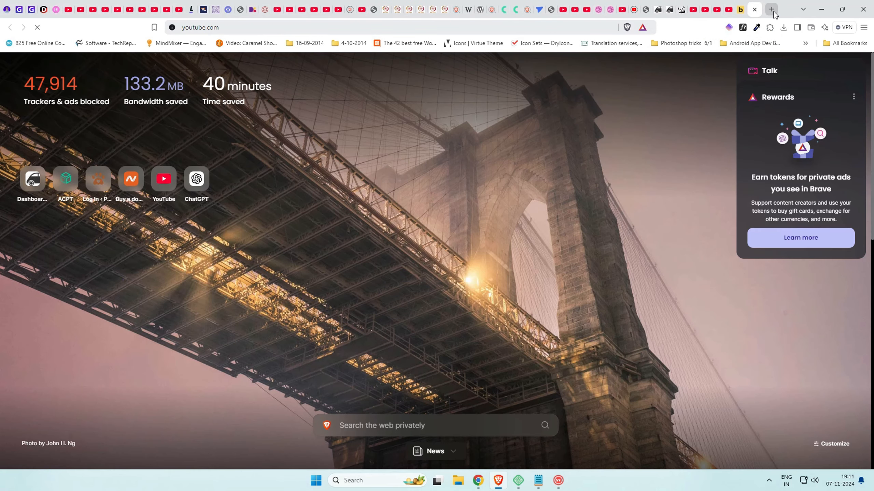
pyautogui.click(846, 66)
pyautogui.click(788, 108)
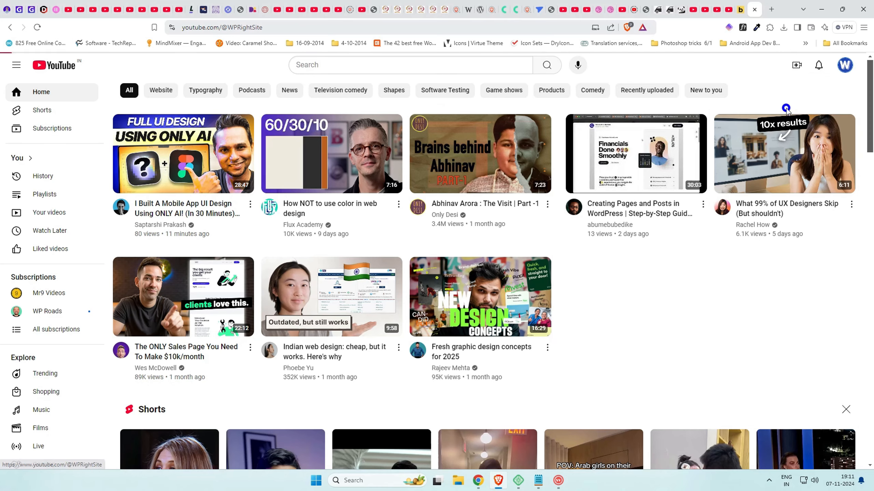
pyautogui.rightClick(267, 251)
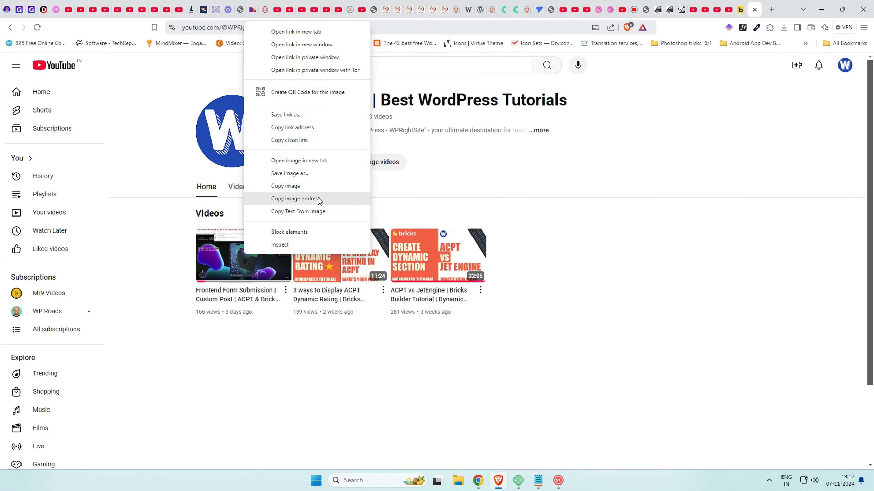
pyautogui.click(322, 139)
pyautogui.click(657, 9)
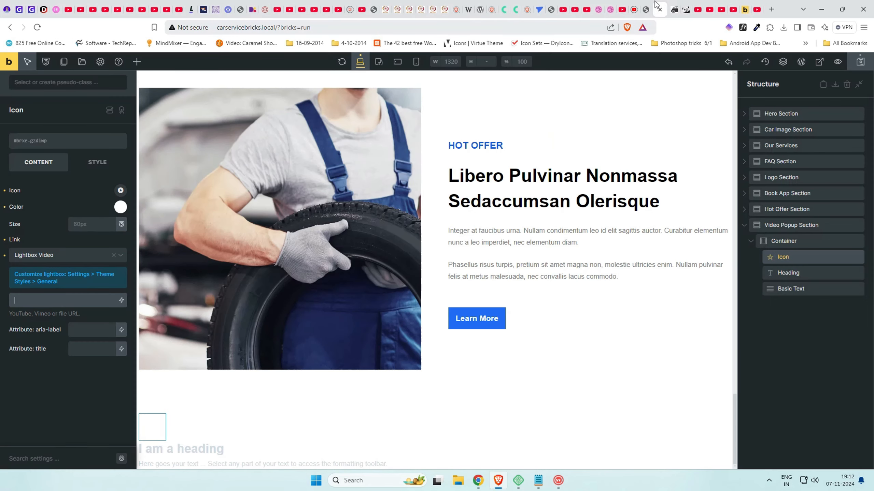
pyautogui.hotkey('ctrl', 'v')
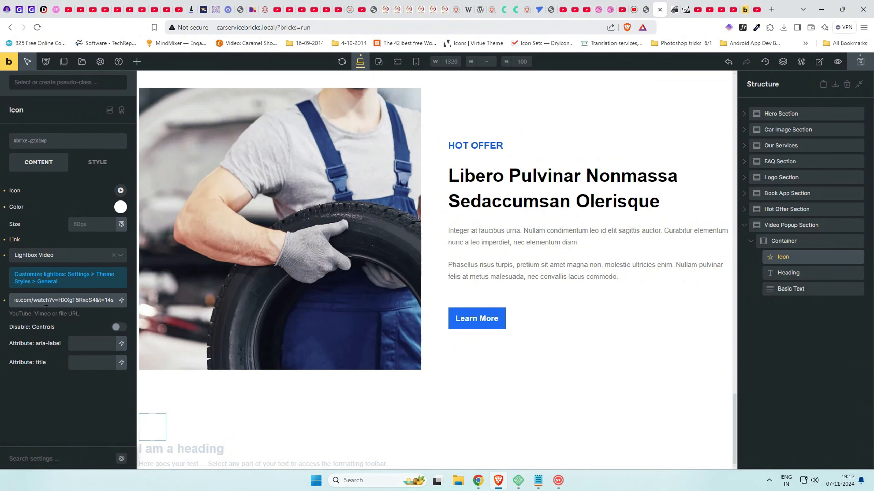
# Disable the lightbox video's controls and set both the aria-label and title attributes to "ACPT Videio"
pyautogui.click(119, 327)
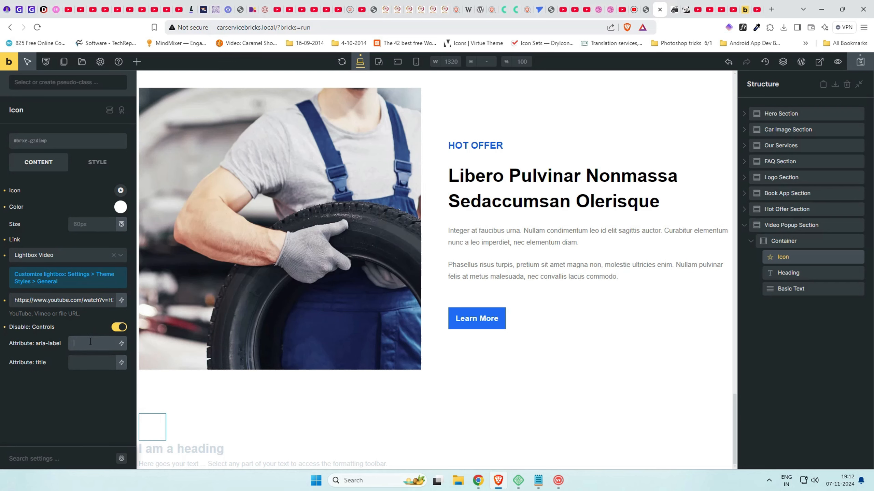
pyautogui.write('ACPT Videio')
pyautogui.hotkey('ctrl', 'a')
pyautogui.hotkey('ctrl', 'c')
pyautogui.click(86, 362)
pyautogui.hotkey('ctrl', 'v')
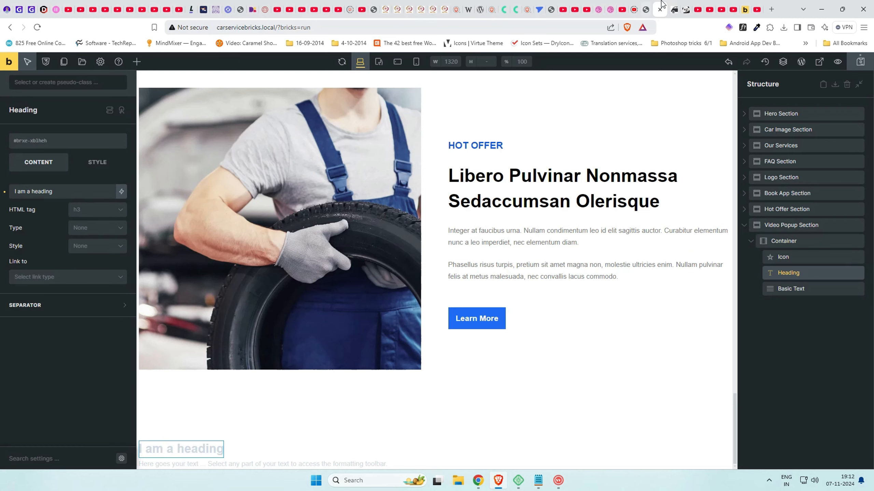
# Replace the Video Popup Section's heading text with "Frequently Asked Questions" copied from the reference site
pyautogui.click(649, 3)
pyautogui.moveTo(314, 254); pyautogui.dragTo(568, 252)
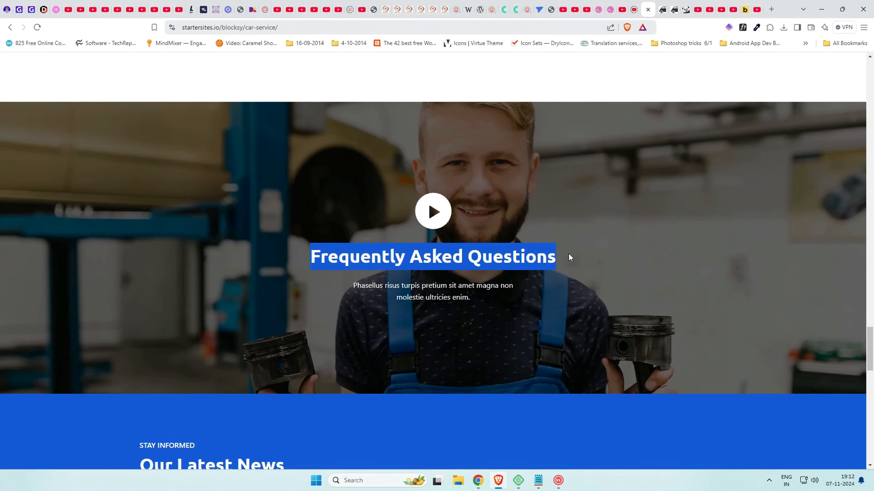
pyautogui.click(658, 4)
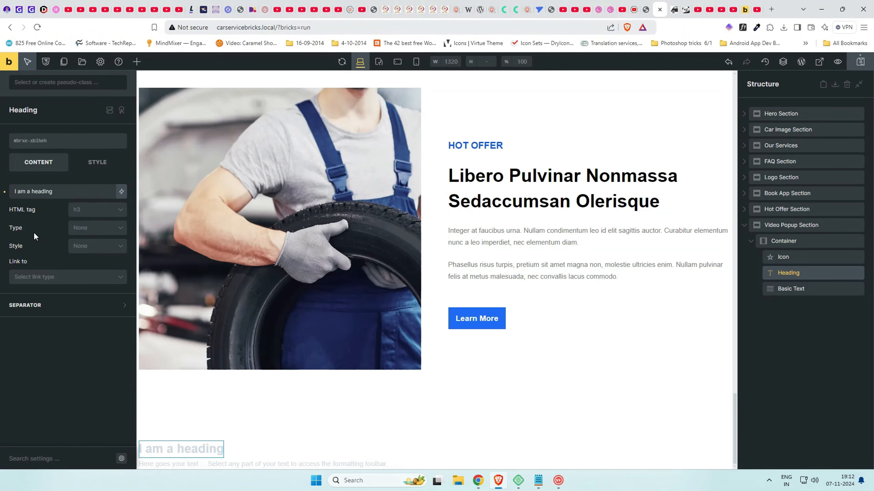
pyautogui.click(46, 196)
pyautogui.hotkey('ctrl', 'a')
pyautogui.hotkey('ctrl', 'v')
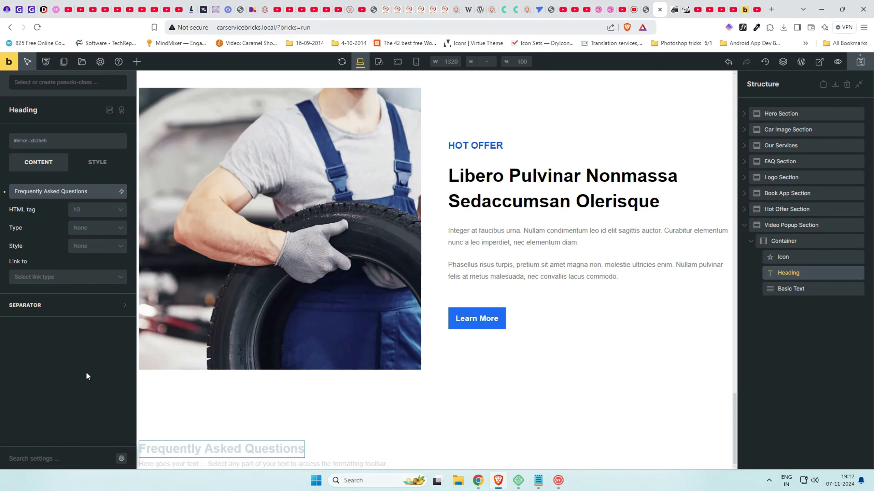
# Replace the Video Popup Section's basic text with "Phasellus risus turpis pretium sit amet magna non molestie ultricies enim." copied from the reference site
pyautogui.click(648, 4)
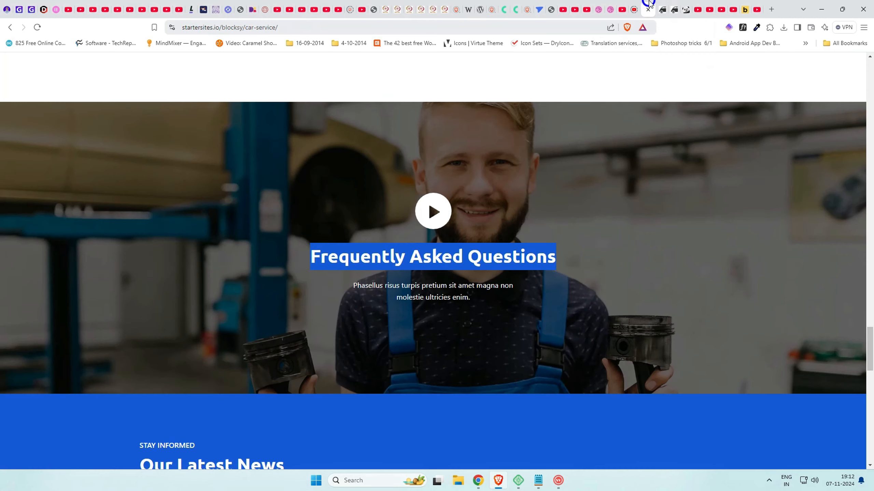
pyautogui.moveTo(353, 286); pyautogui.dragTo(470, 298)
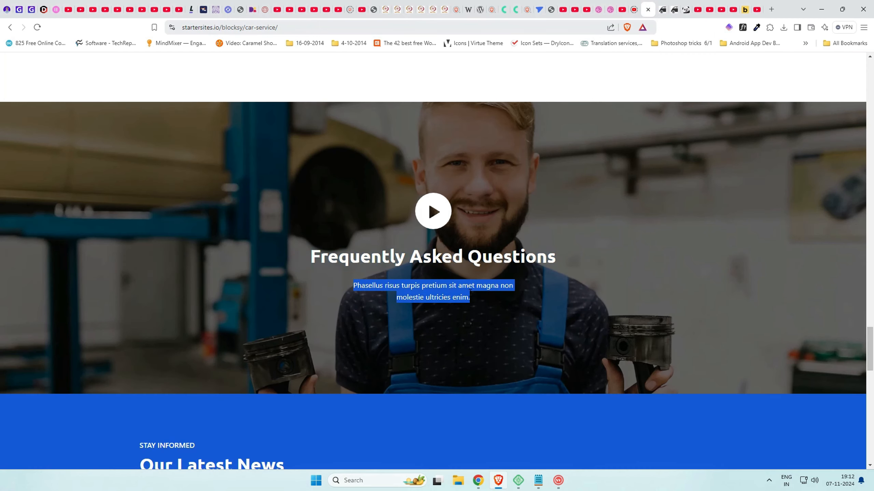
pyautogui.click(663, 10)
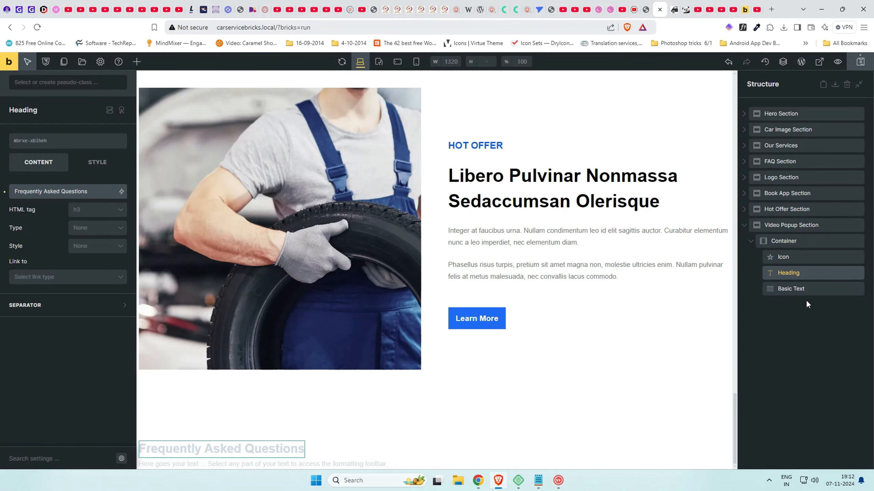
pyautogui.click(806, 289)
pyautogui.click(87, 207)
pyautogui.hotkey('ctrl', 'a')
pyautogui.hotkey('ctrl', 'v')
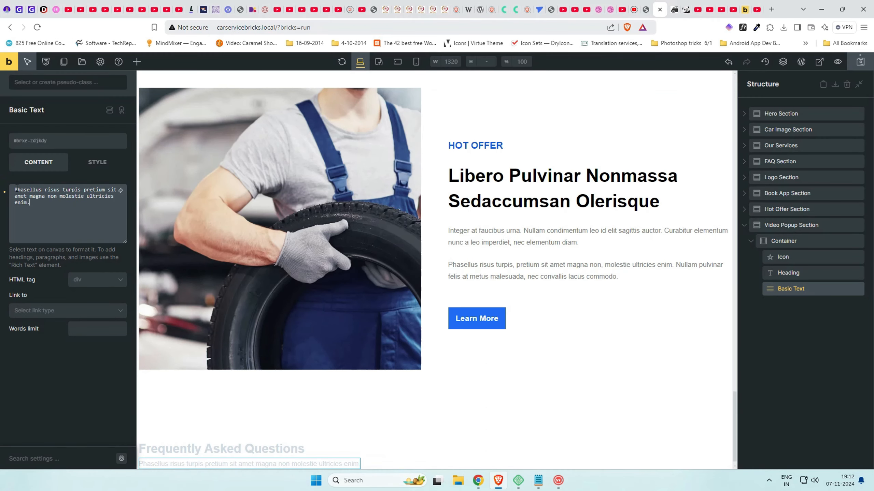
# Center the Video Popup Section's container with align self and center its contents along the cross axis
pyautogui.click(815, 242)
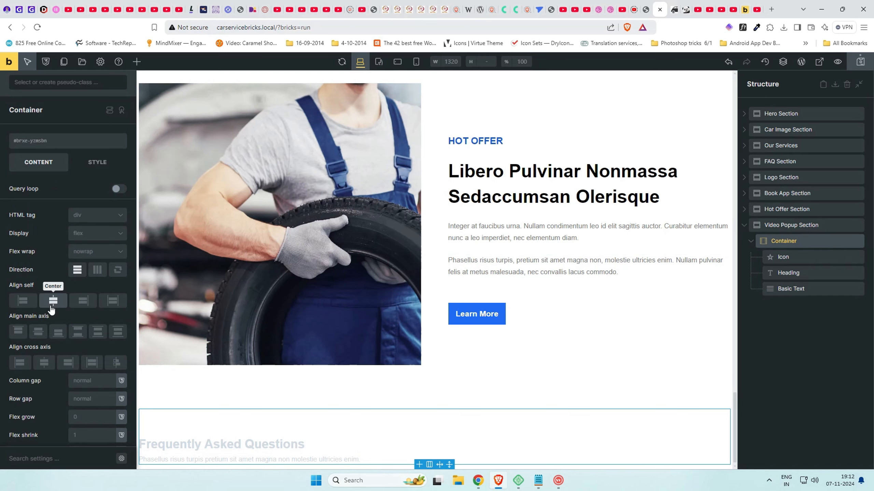
pyautogui.click(53, 302)
pyautogui.click(44, 362)
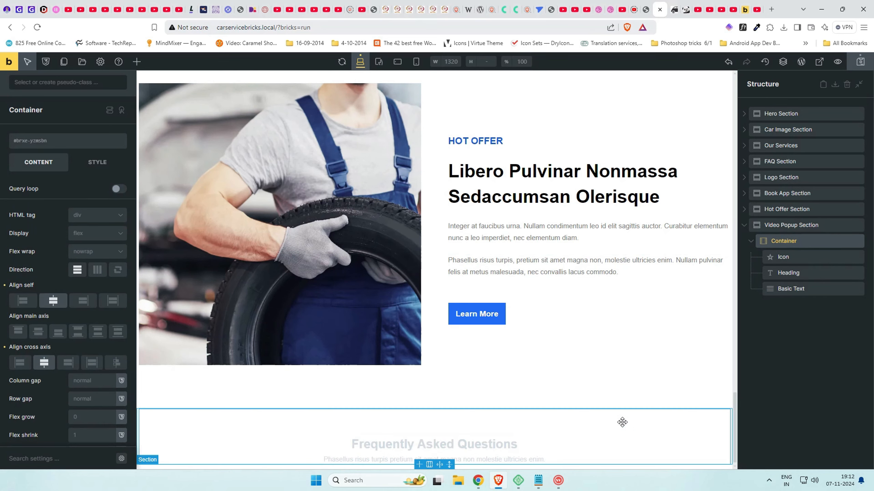
pyautogui.scroll(-1, 579, 364)
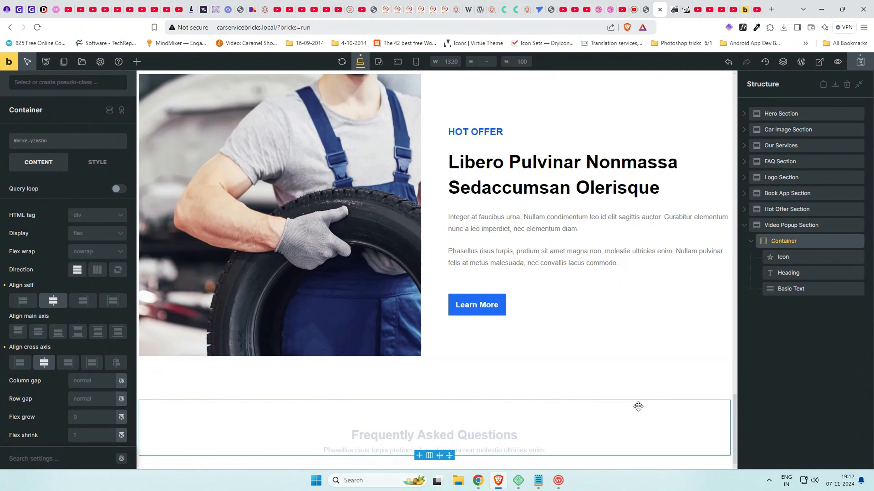
# Set the Video Popup Section's background image to the media library photo of hands working on a car engine
pyautogui.click(804, 228)
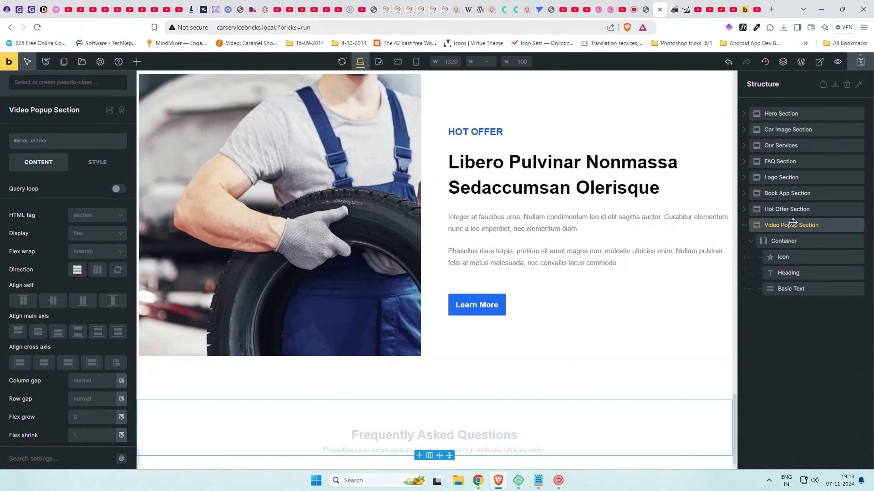
pyautogui.click(97, 162)
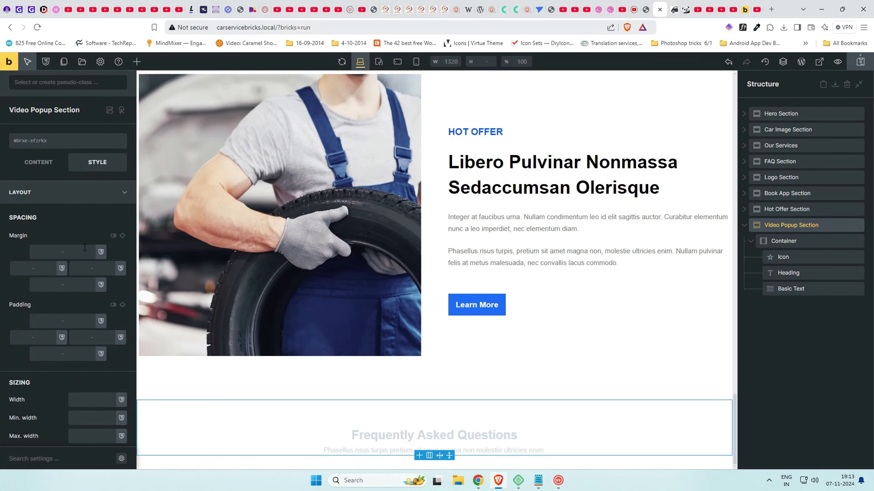
pyautogui.click(79, 199)
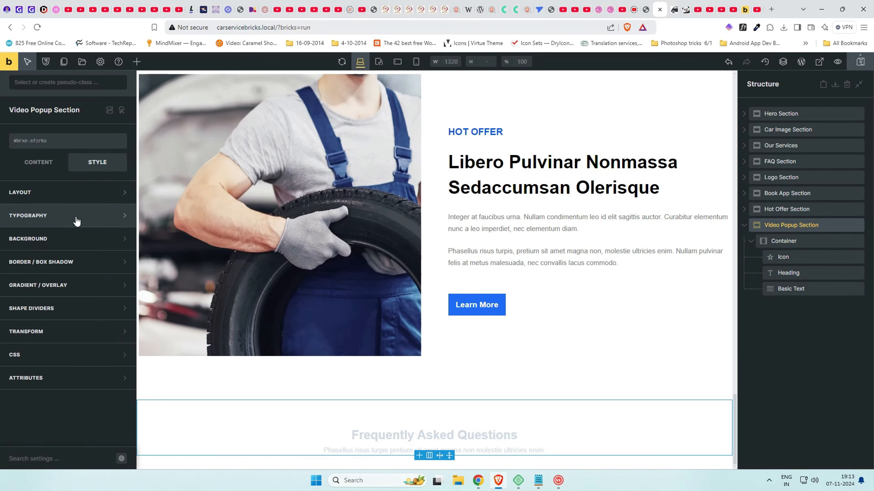
pyautogui.click(74, 247)
pyautogui.click(85, 286)
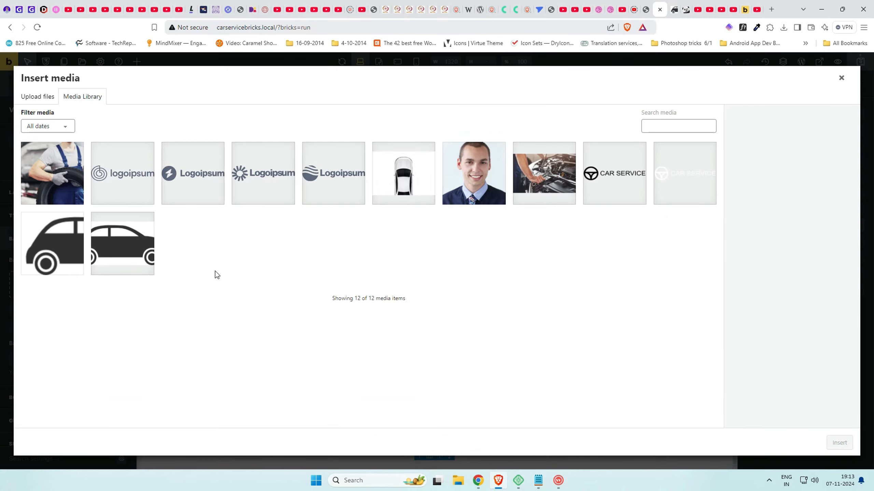
pyautogui.click(565, 199)
pyautogui.click(840, 447)
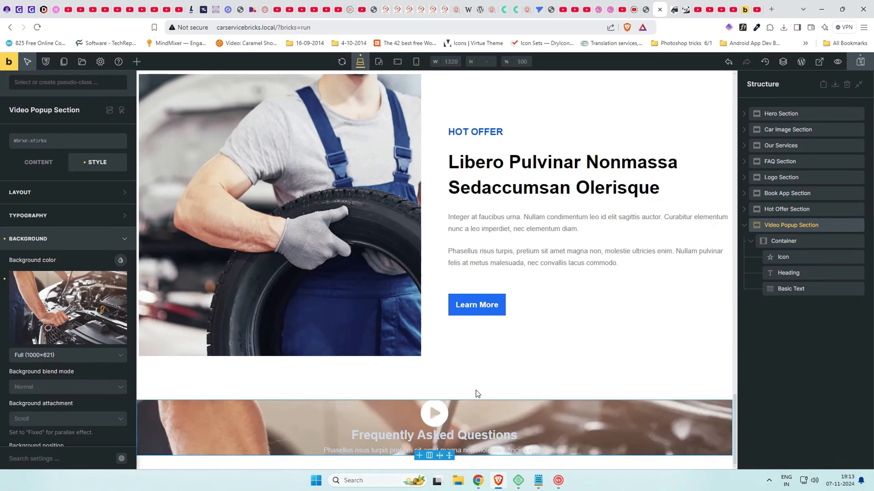
# Darken the Video Popup Section's background image like the reference, using the palette's Black Text (#000000) background color and overlay blend mode
pyautogui.hotkey('ctrl', 'shift', 'Tab')
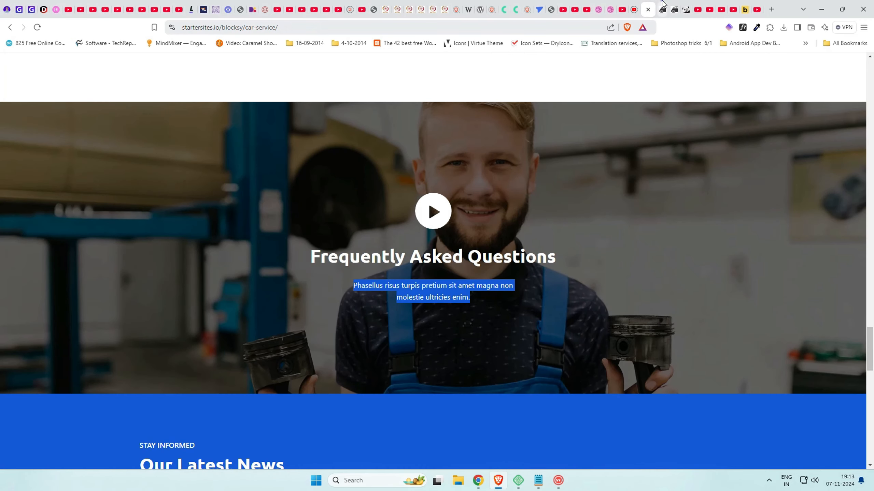
pyautogui.click(663, 6)
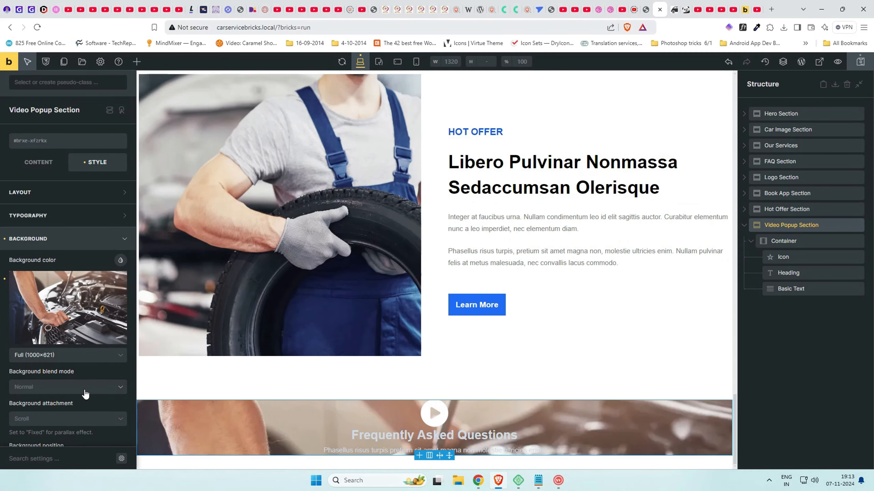
pyautogui.click(121, 260)
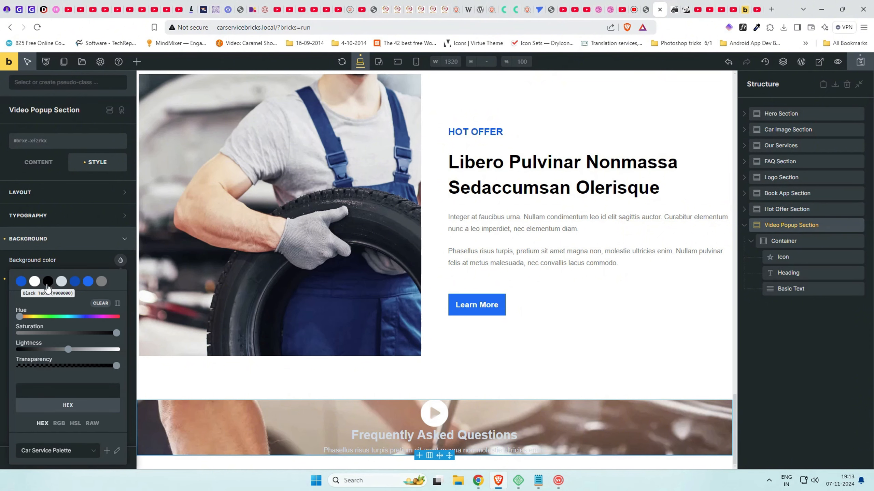
pyautogui.click(47, 282)
pyautogui.click(101, 262)
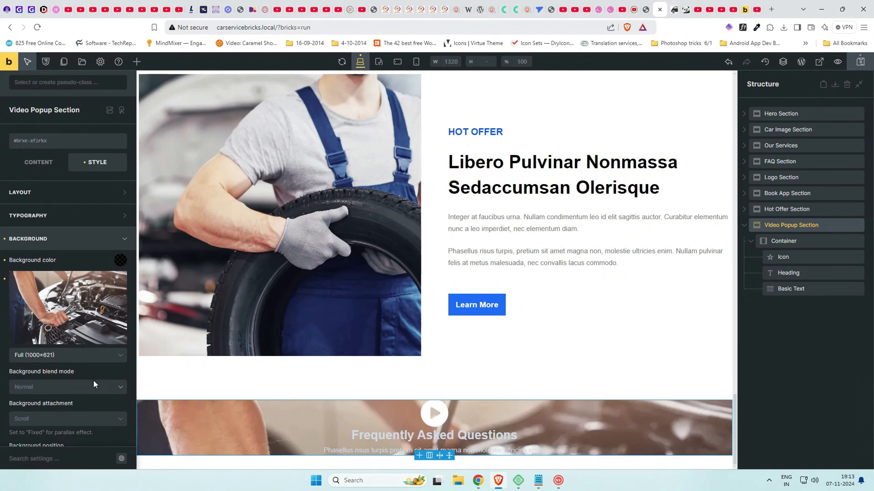
pyautogui.click(90, 388)
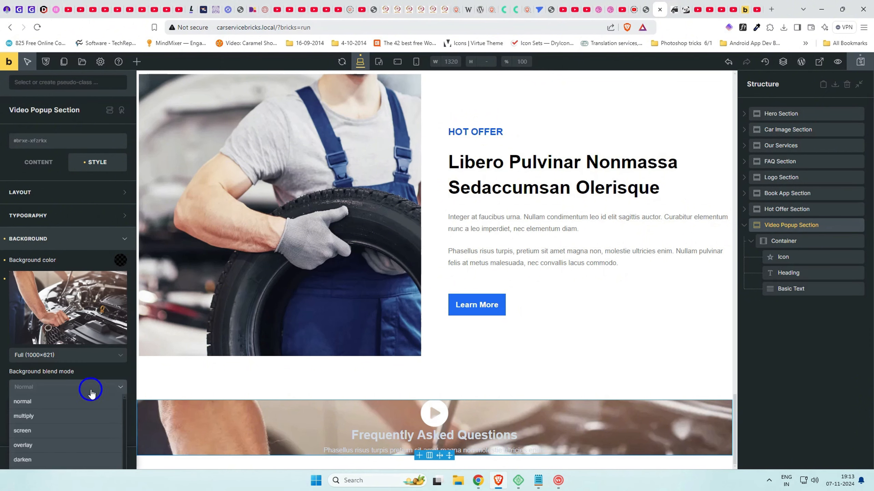
pyautogui.click(51, 444)
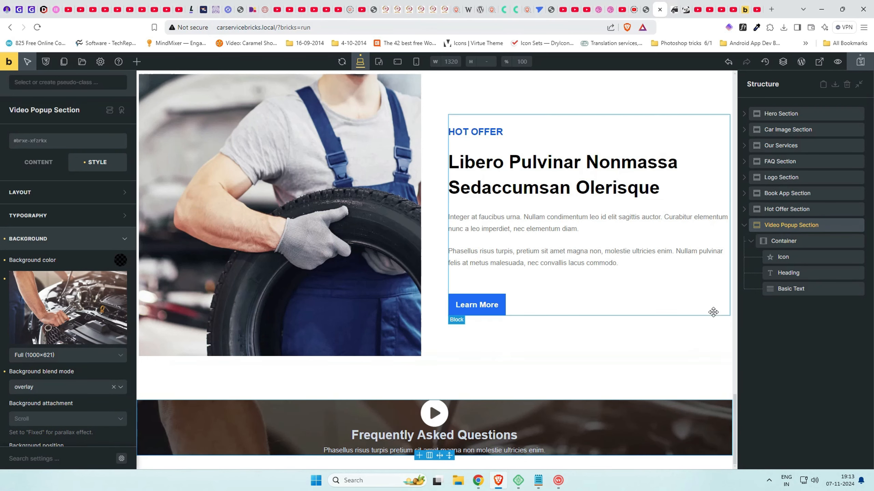
# Link opposite padding sides on the Video Popup Section's container and set its top and bottom padding to 7rem
pyautogui.click(794, 240)
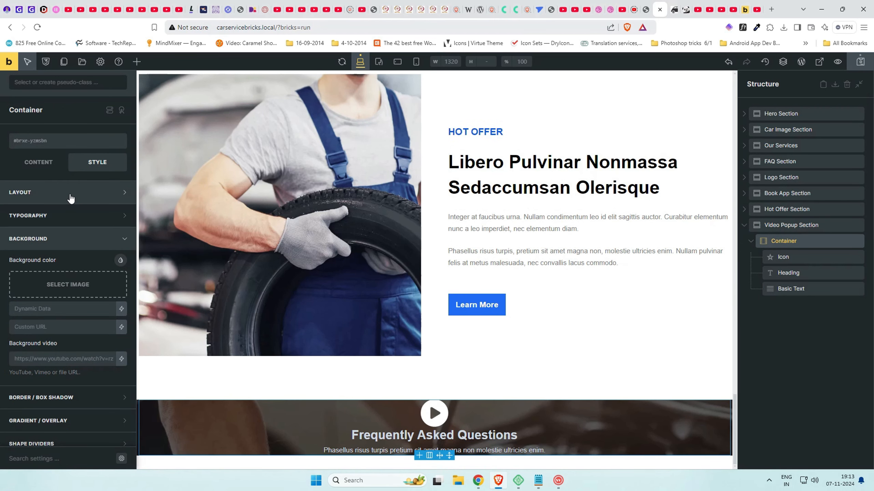
pyautogui.click(71, 199)
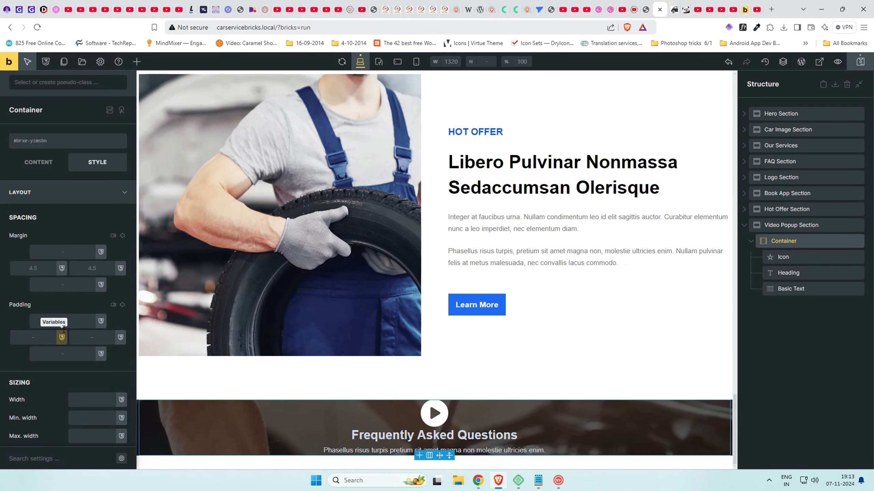
pyautogui.click(71, 319)
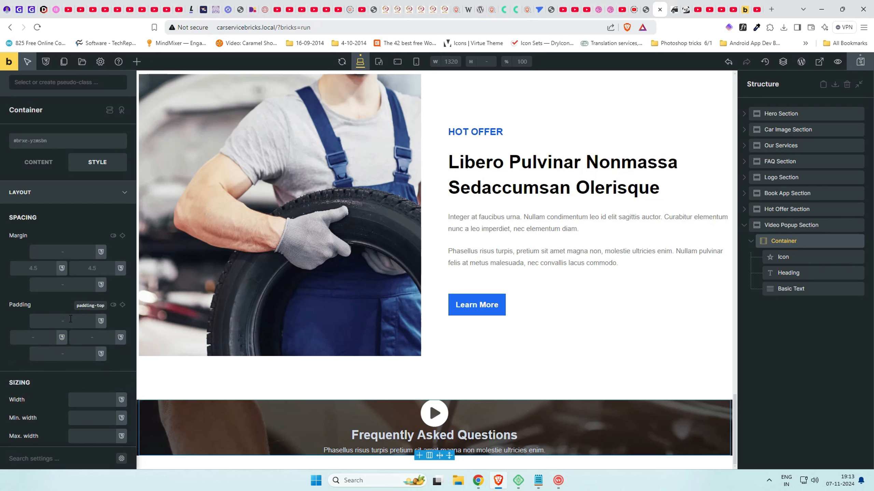
pyautogui.write('5rem')
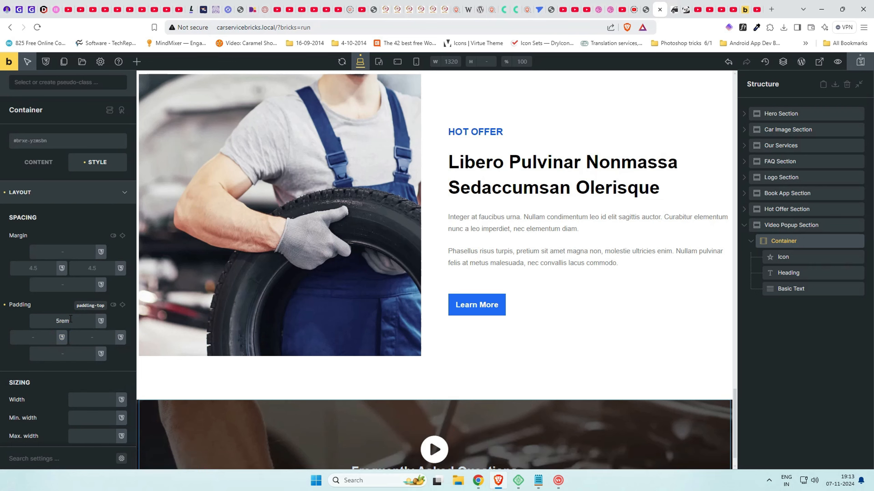
pyautogui.press('Tab')
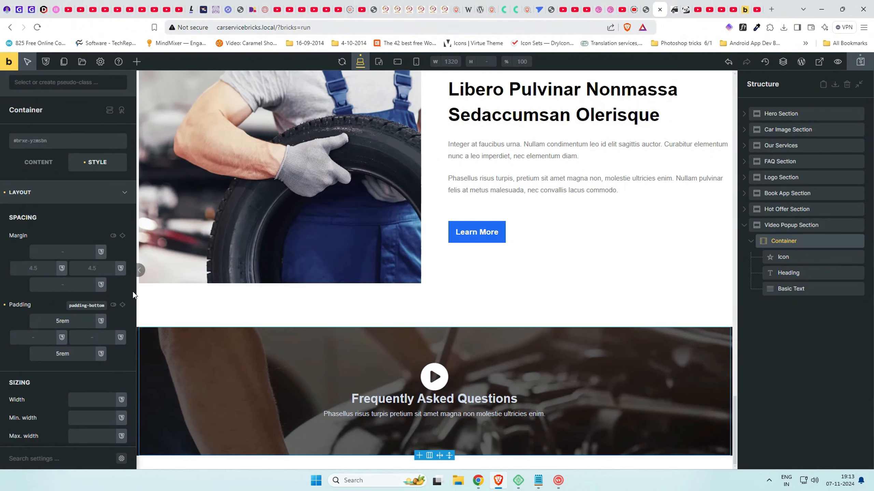
pyautogui.click(122, 305)
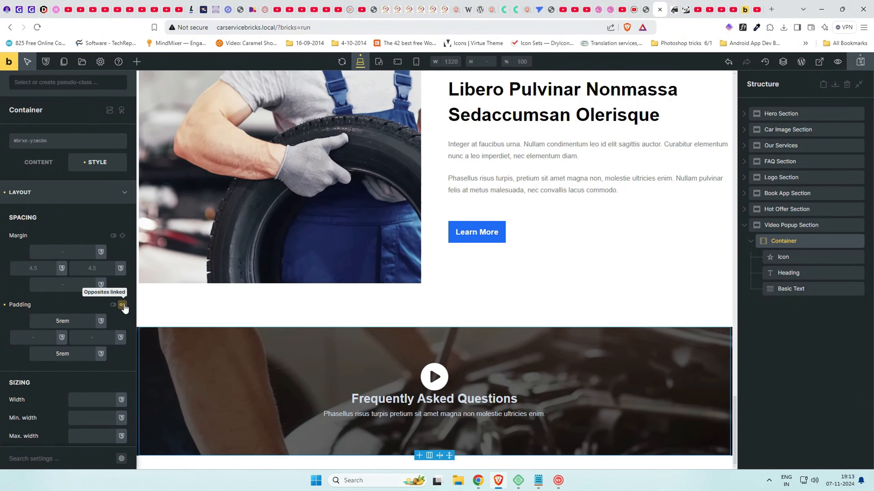
pyautogui.moveTo(56, 320); pyautogui.dragTo(59, 320)
pyautogui.write('7')
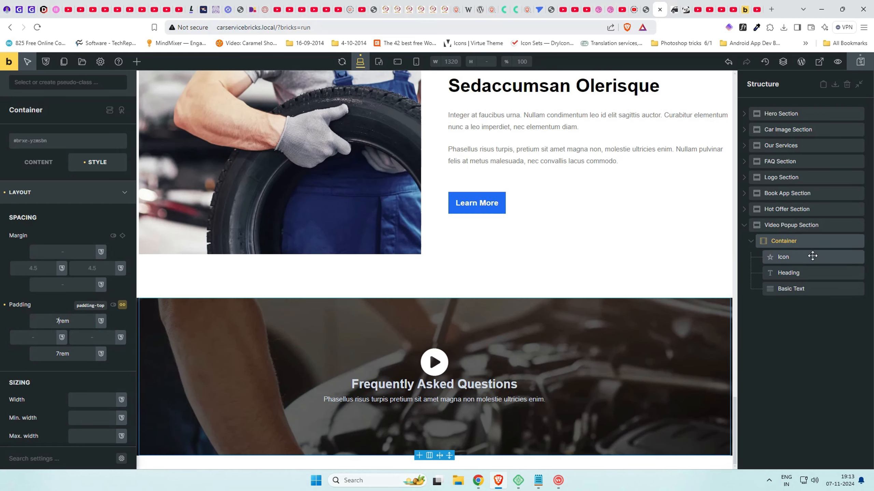
# Give the Video Popup Section's icon, heading and basic text a bottom margin of 1rem each
pyautogui.click(811, 257)
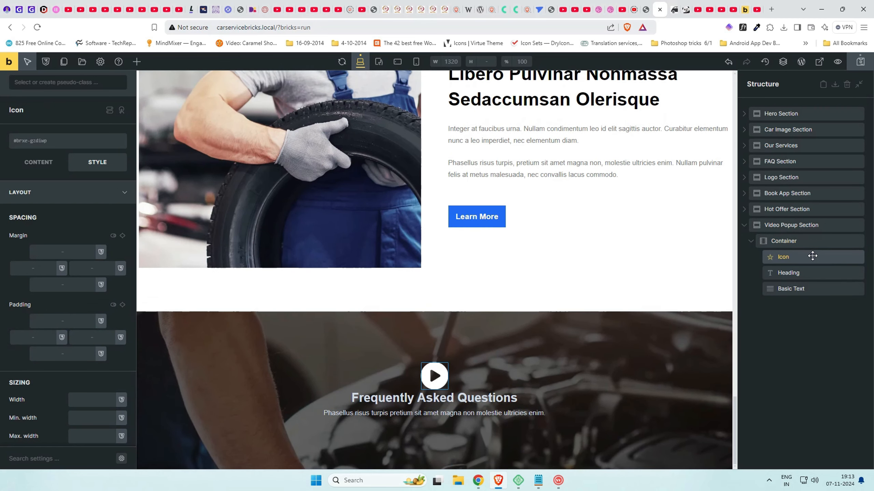
pyautogui.click(73, 280)
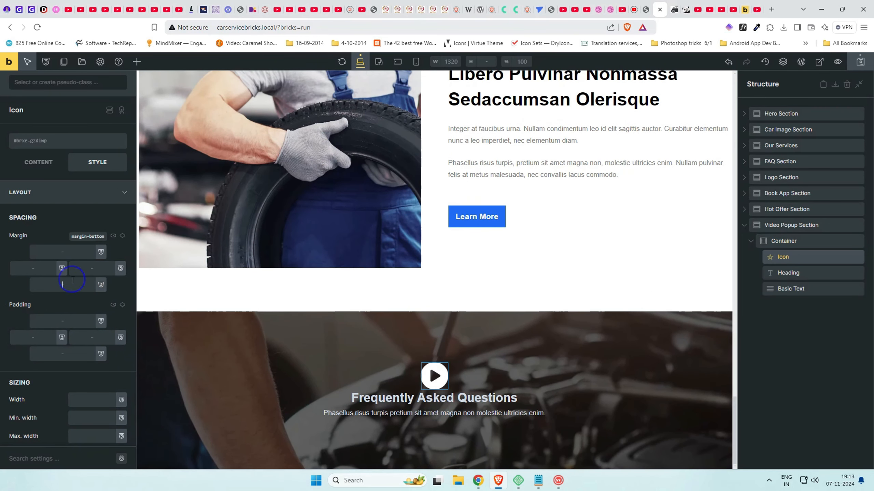
pyautogui.write('1rem')
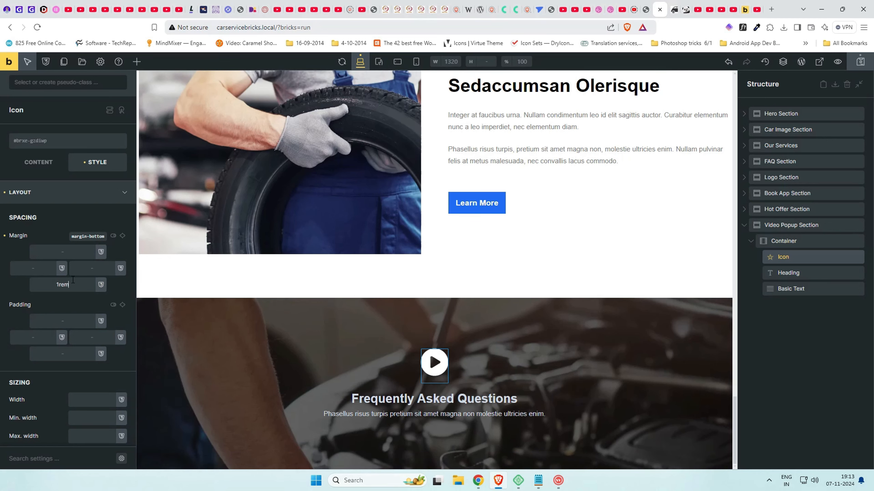
pyautogui.click(813, 274)
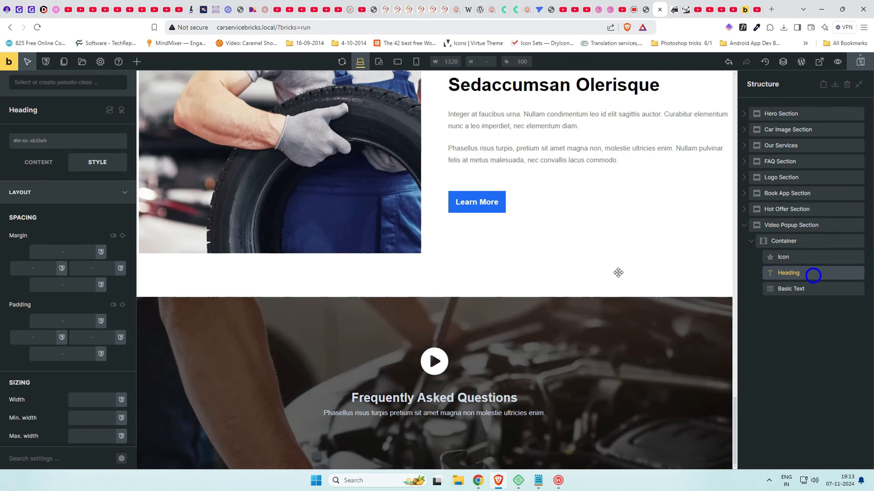
pyautogui.click(73, 285)
pyautogui.write('1rem')
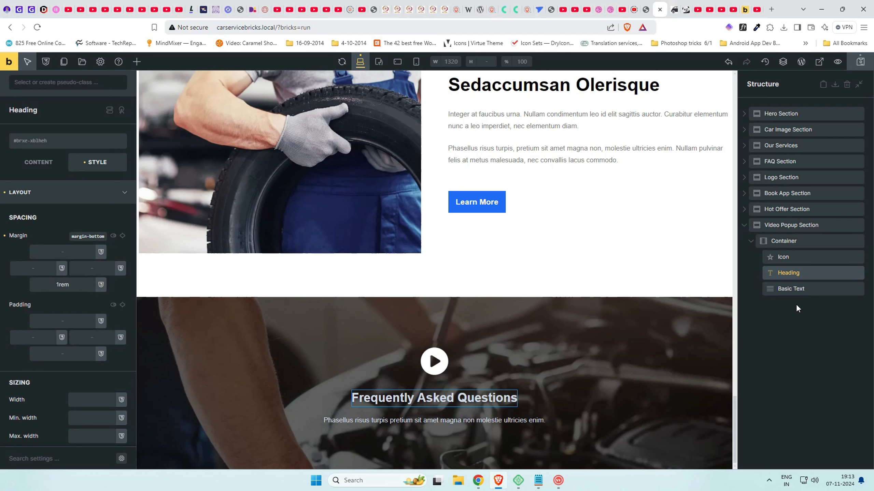
pyautogui.click(794, 290)
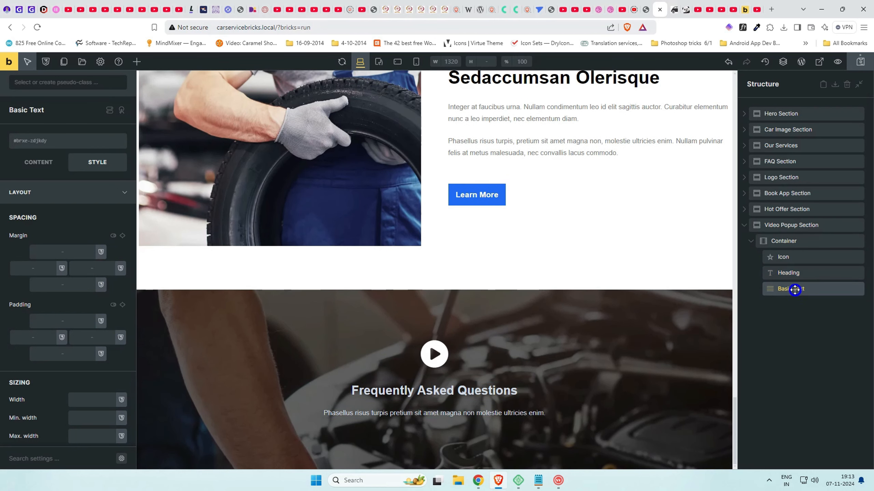
pyautogui.click(67, 286)
pyautogui.write('1re')
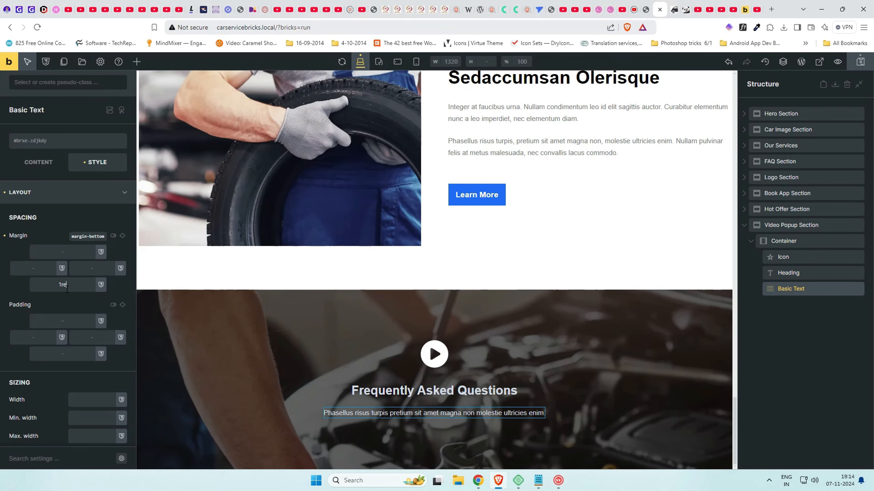
pyautogui.write('m')
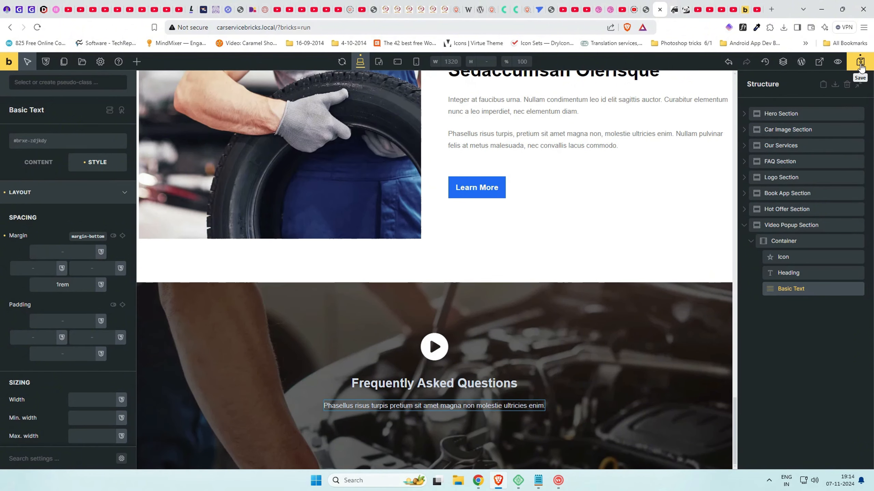
# Save the page and view the Video Popup Section on the site's front end
pyautogui.click(860, 67)
pyautogui.click(673, 10)
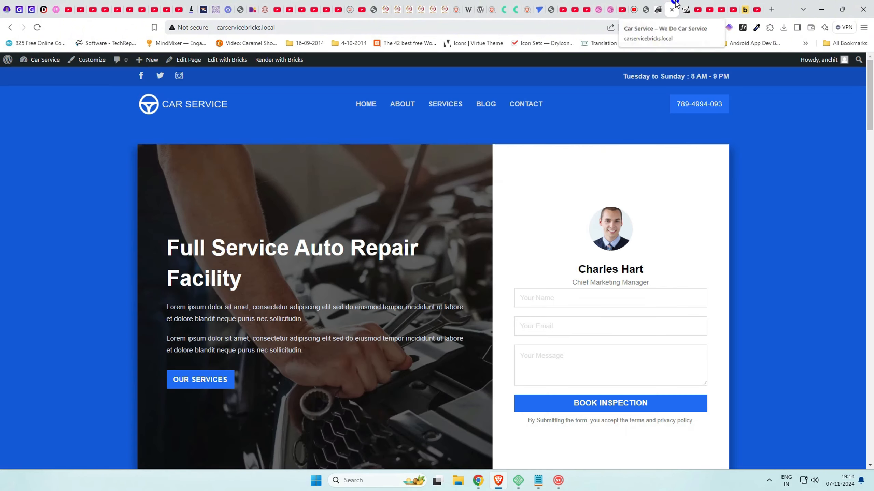
pyautogui.scroll(-20, 602, 188)
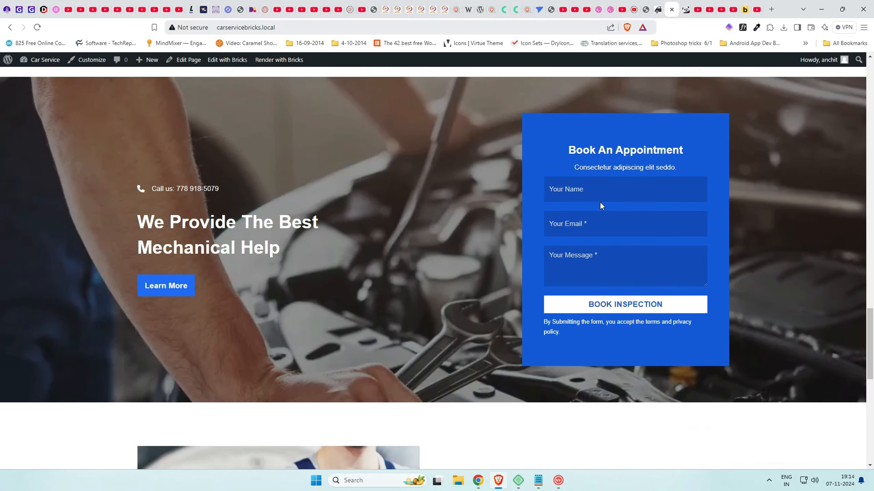
pyautogui.scroll(-6, 600, 203)
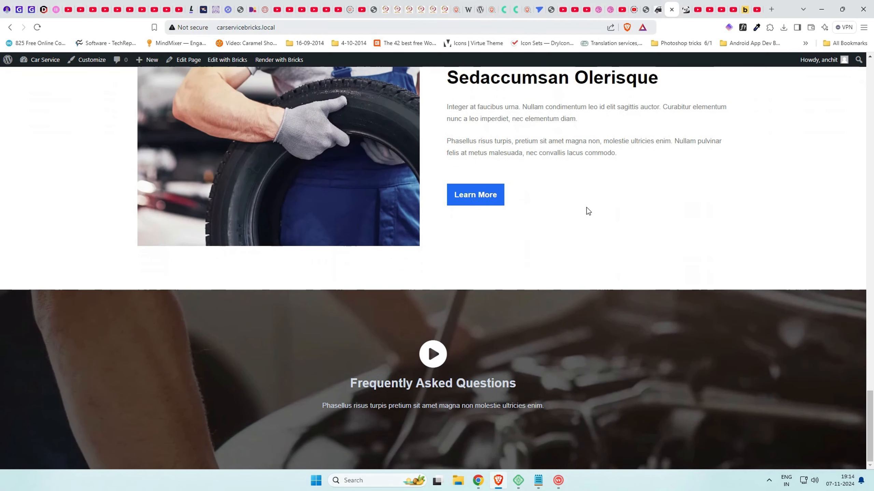
# Compare the Video Popup Section with the Frequently Asked Questions video section on the reference car service site
pyautogui.click(646, 10)
pyautogui.scroll(5, 546, 268)
pyautogui.scroll(-5, 546, 268)
pyautogui.scroll(5, 546, 268)
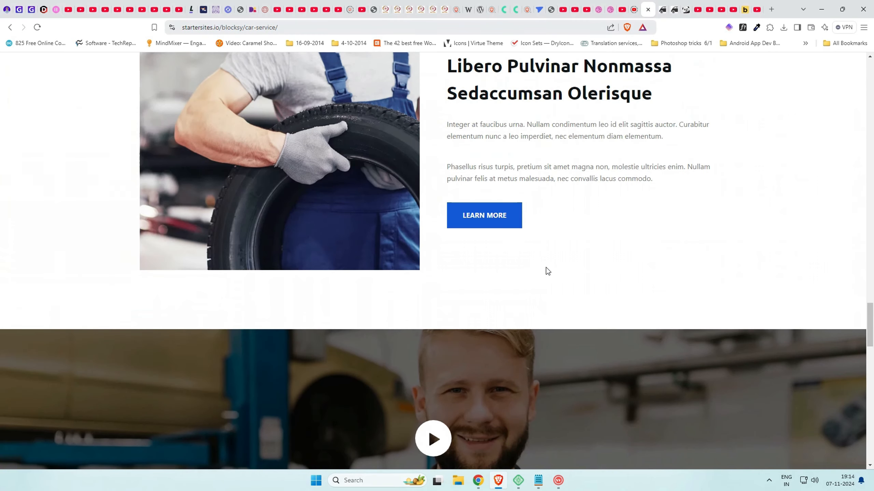
pyautogui.click(547, 268)
pyautogui.scroll(-5, 546, 268)
pyautogui.scroll(3, 547, 271)
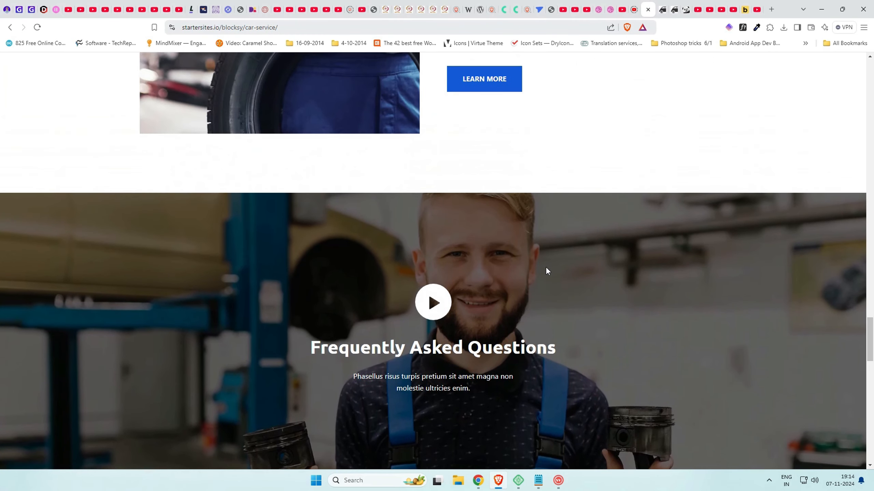
# Test the Video Popup Section's play icon on the front end and close the preview
pyautogui.click(661, 5)
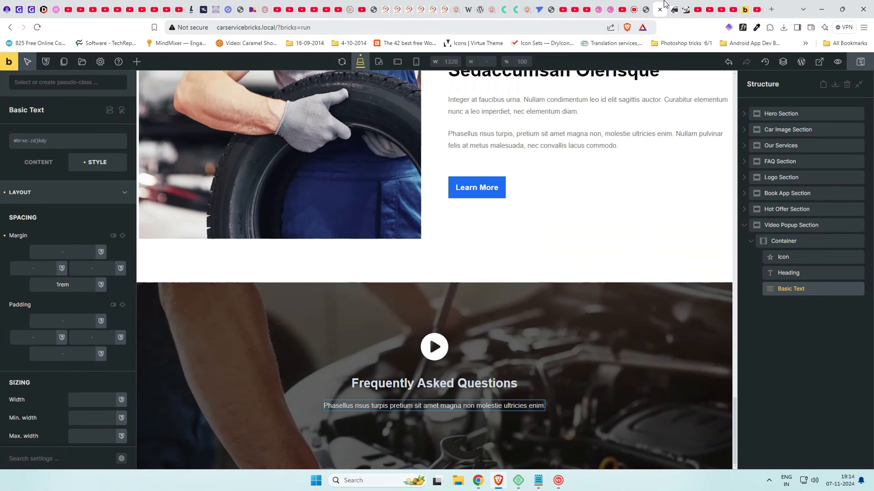
pyautogui.click(675, 5)
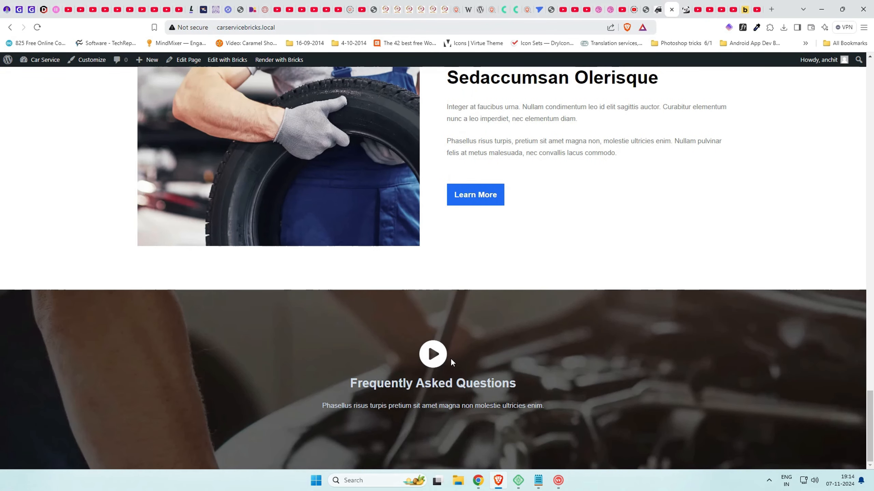
pyautogui.click(433, 354)
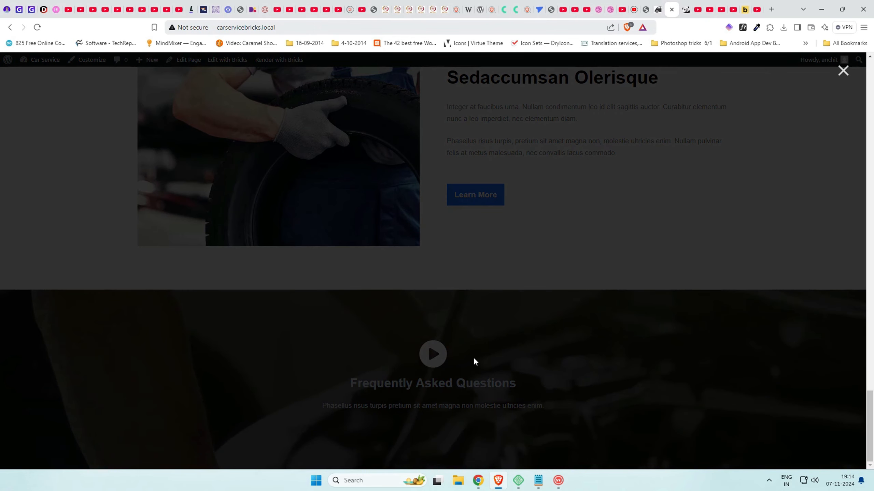
pyautogui.hotkey('ctrl', 'w')
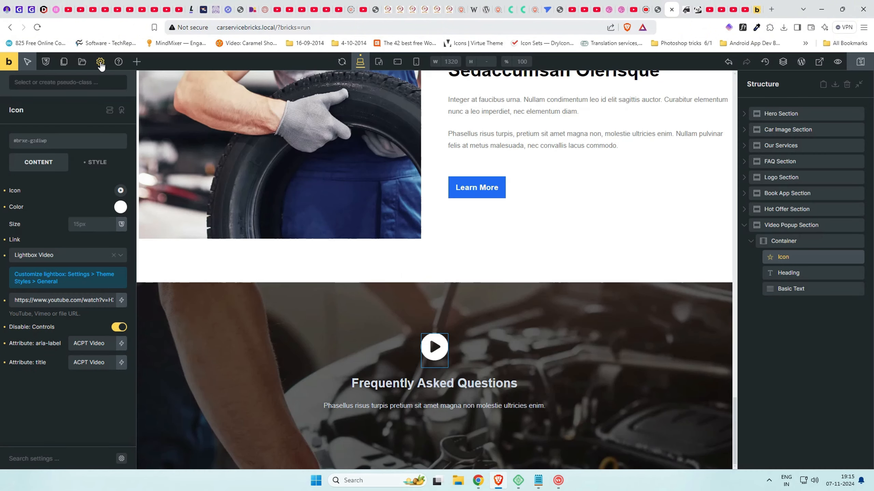
# In the Car Service 01 theme style's general lightbox settings, set the close color to the palette's white and the close size to 2rem
pyautogui.click(100, 63)
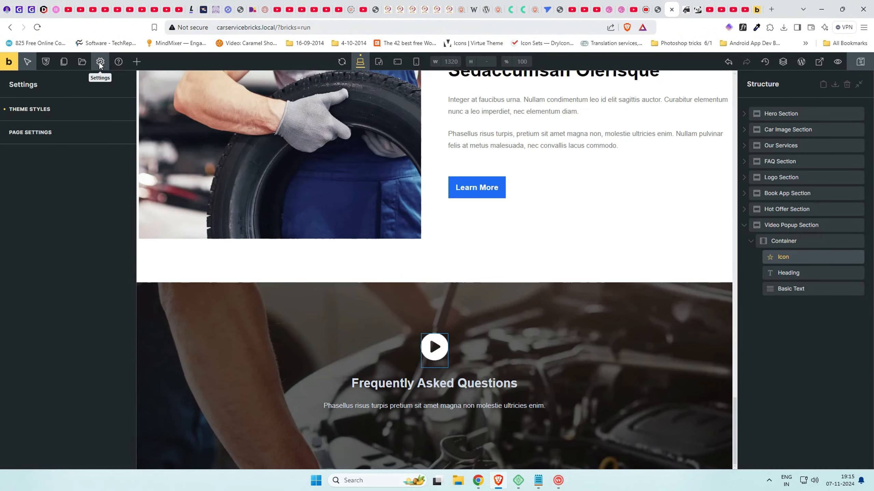
pyautogui.click(74, 110)
pyautogui.click(74, 237)
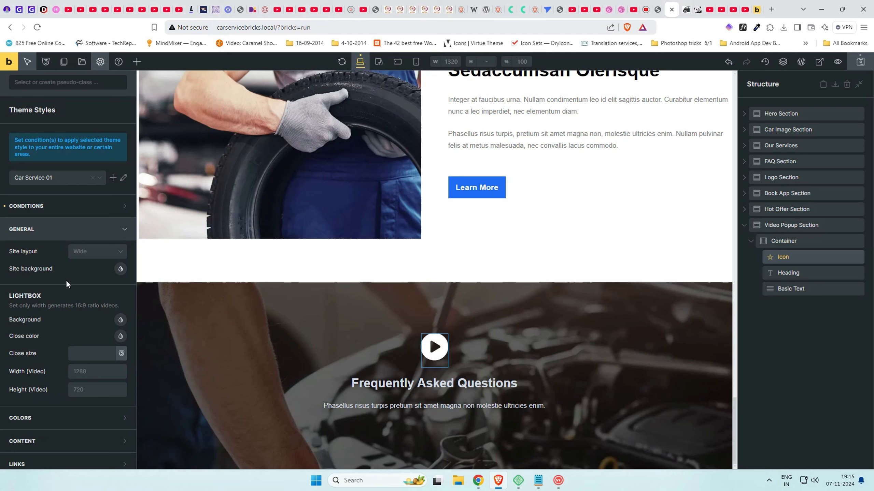
pyautogui.scroll(-4, 48, 347)
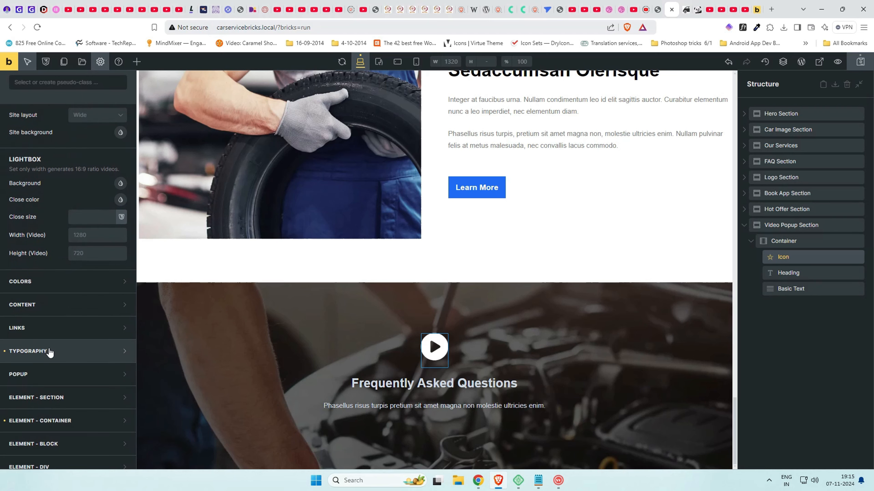
pyautogui.scroll(-2, 49, 351)
pyautogui.scroll(5, 49, 352)
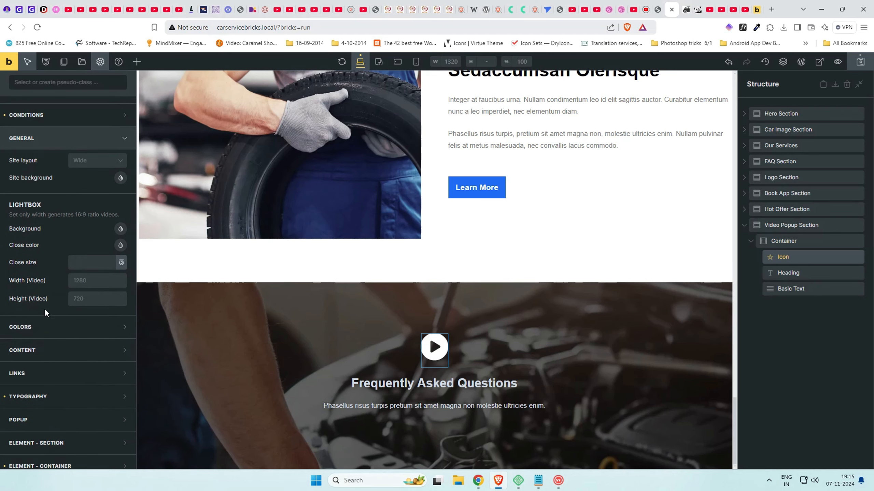
pyautogui.click(97, 276)
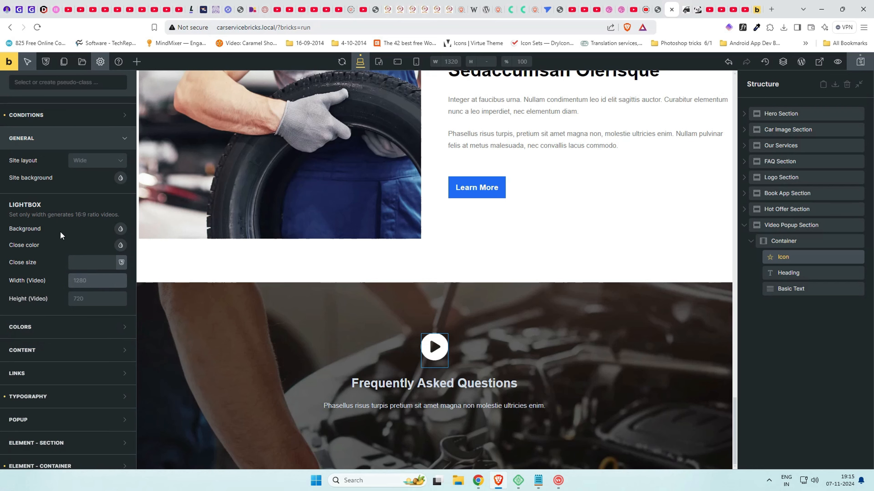
pyautogui.click(120, 245)
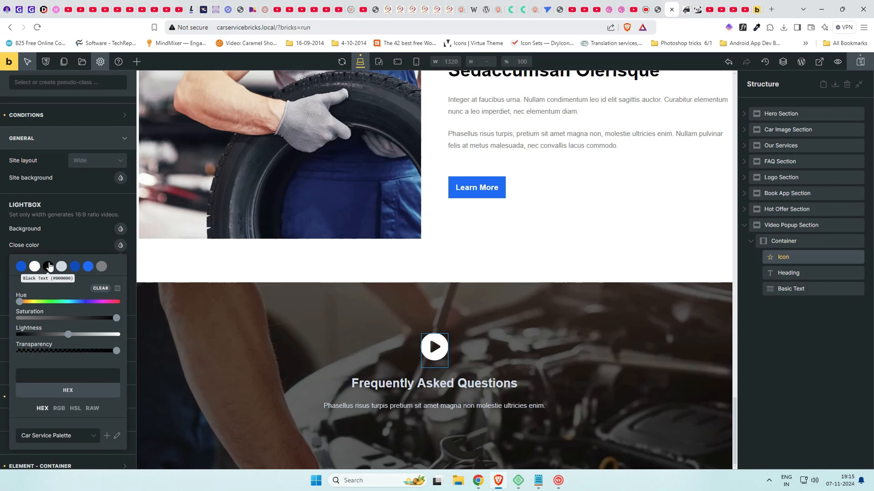
pyautogui.click(34, 265)
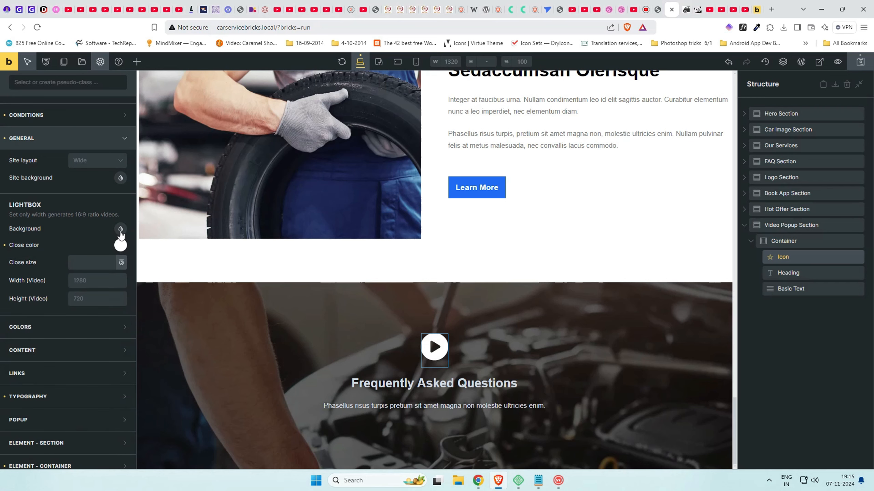
pyautogui.click(98, 265)
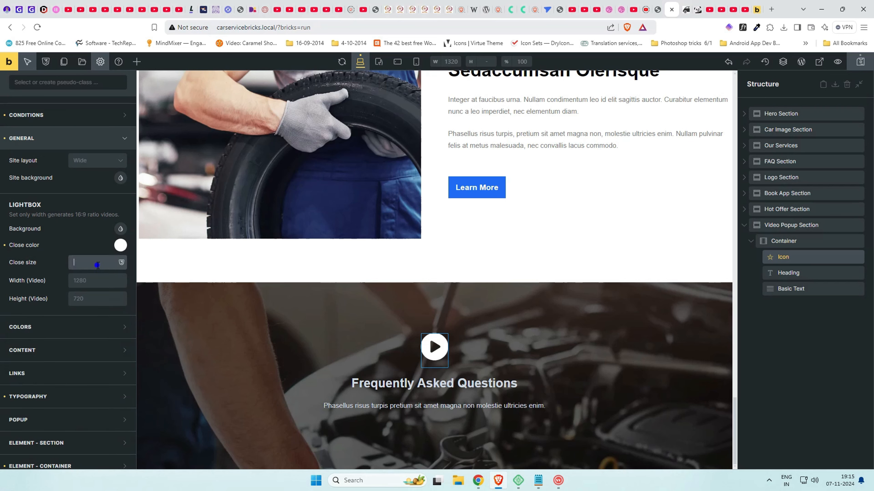
pyautogui.write('2rem')
# Set the theme style's lightbox background color to the palette's Black Text (#000000) and make it partly transparent
pyautogui.click(120, 229)
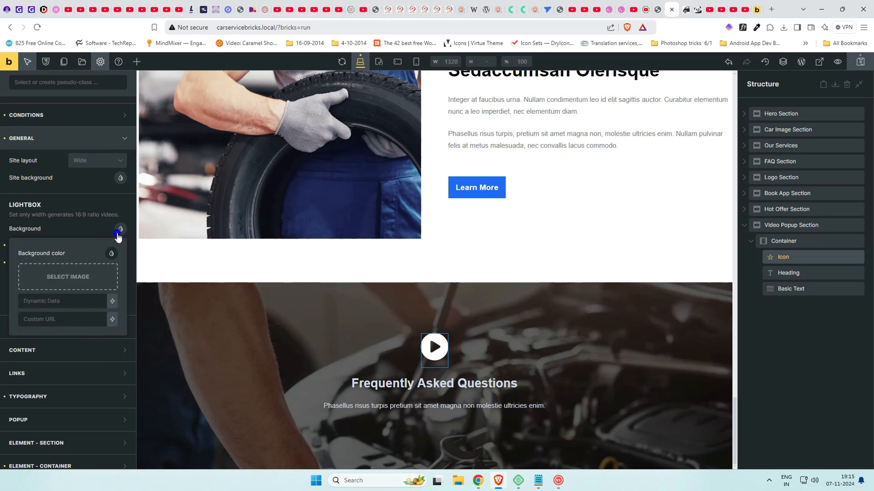
pyautogui.click(110, 254)
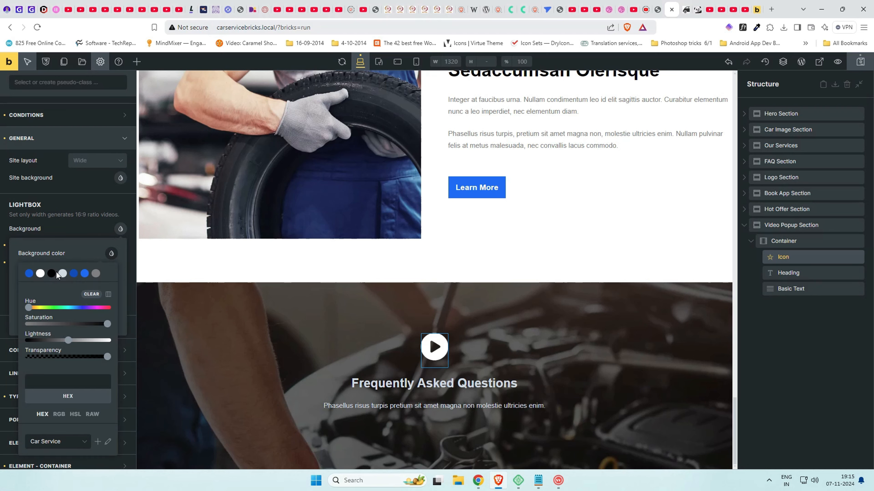
pyautogui.click(55, 273)
pyautogui.moveTo(108, 356); pyautogui.dragTo(79, 357)
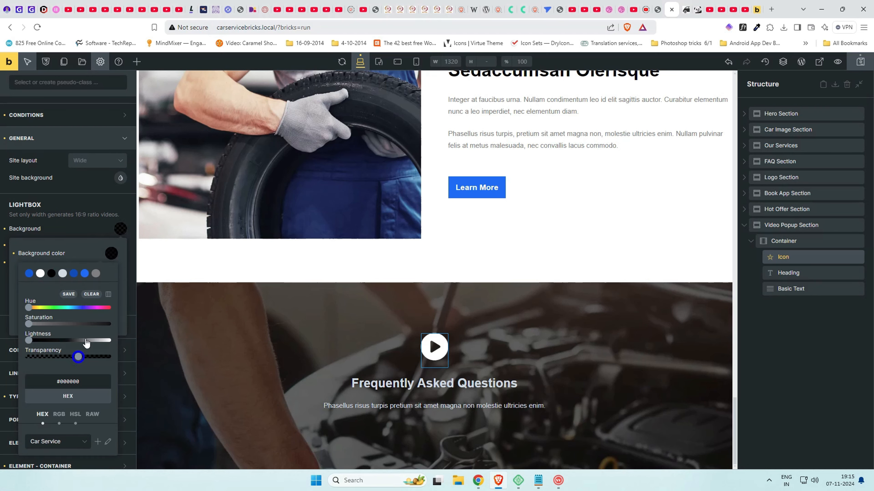
pyautogui.click(81, 221)
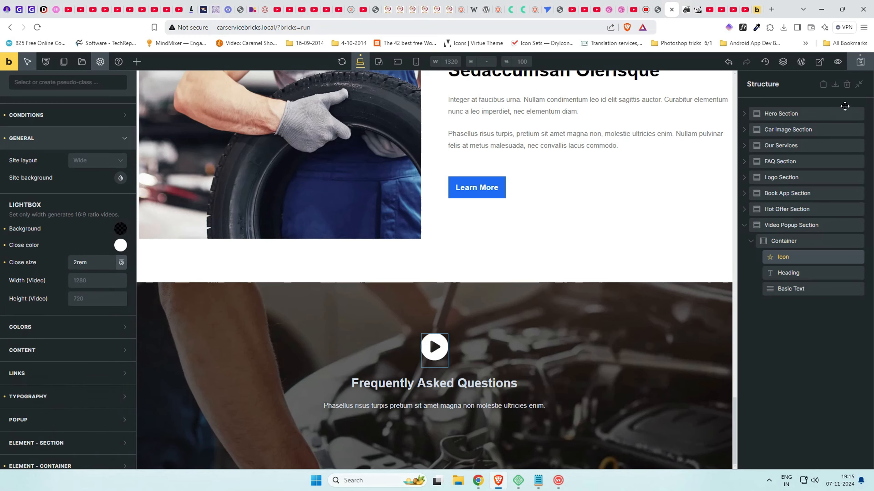
# Save the theme style changes, test the video lightbox from the play icon on the front end, and return to the builder
pyautogui.click(818, 71)
pyautogui.scroll(-10, 604, 224)
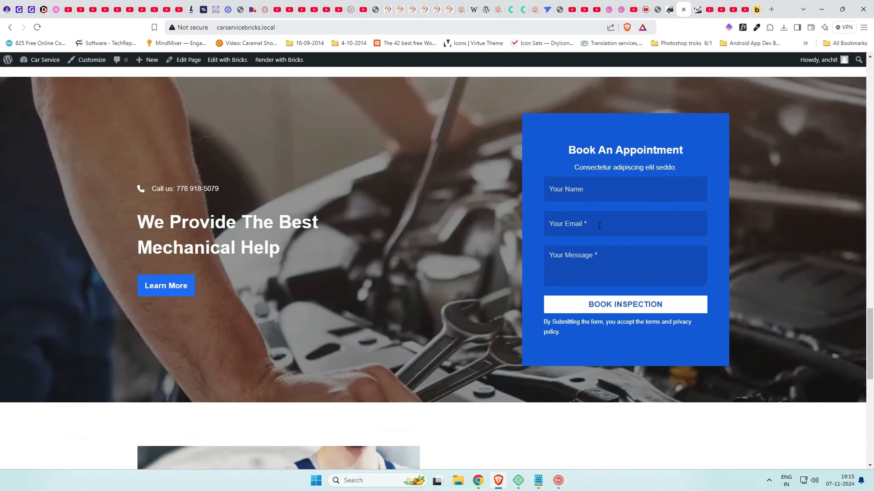
pyautogui.scroll(-12, 594, 231)
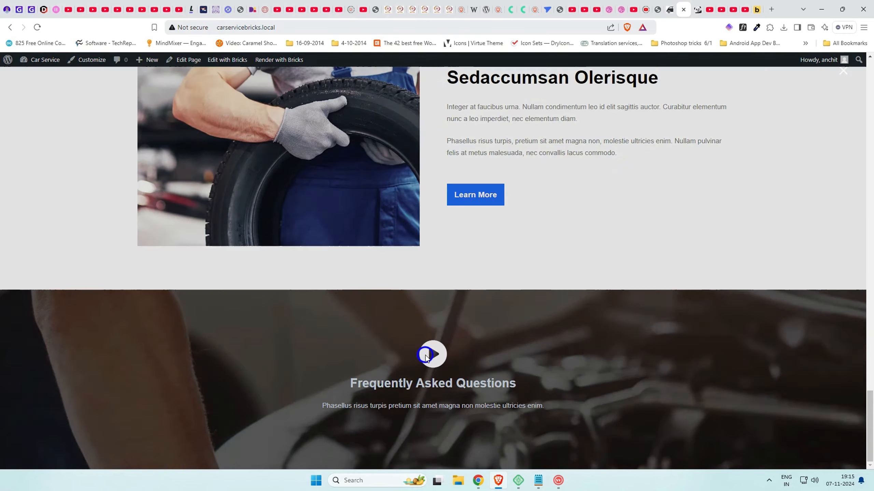
pyautogui.click(433, 354)
pyautogui.hotkey('ctrl', 'shift', 'Tab')
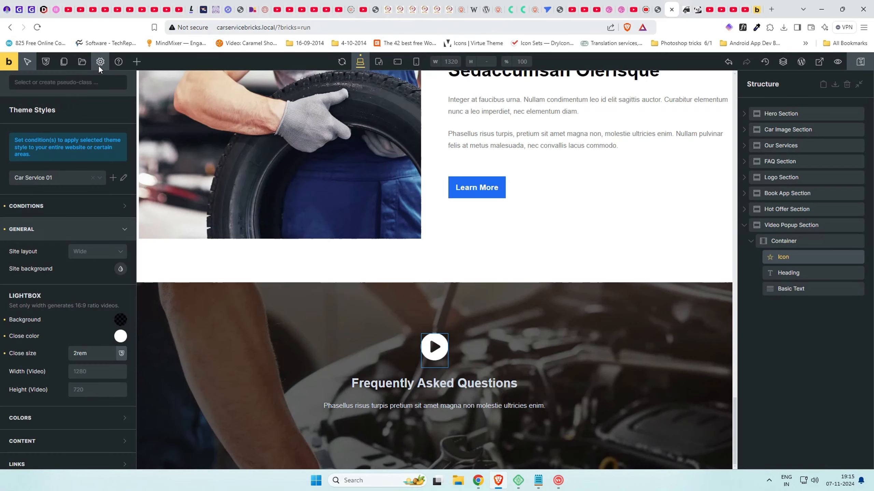
pyautogui.click(558, 481)
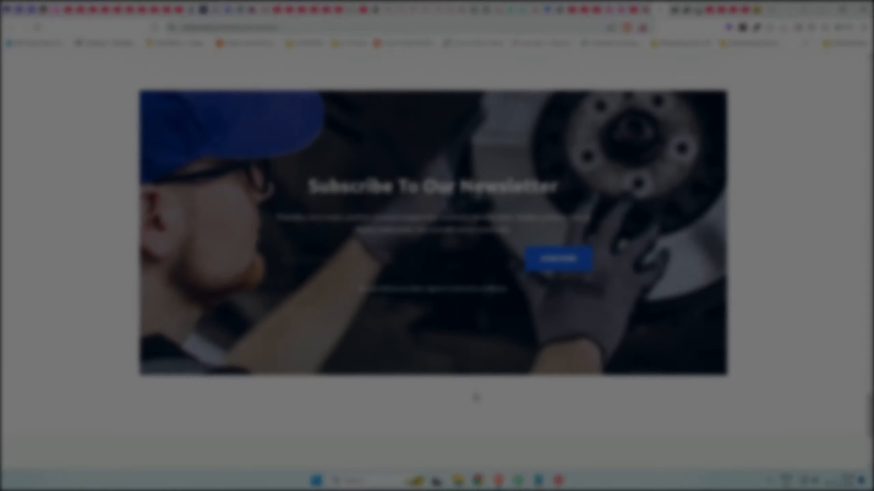
# Examine the layout of the reference site's latest news and Subscribe To Our Newsletter sections
pyautogui.scroll(8, 474, 393)
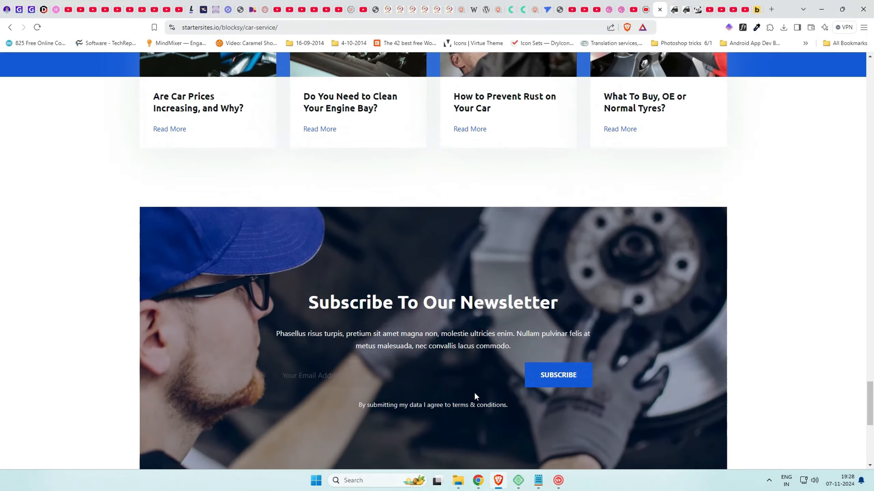
pyautogui.scroll(5, 474, 393)
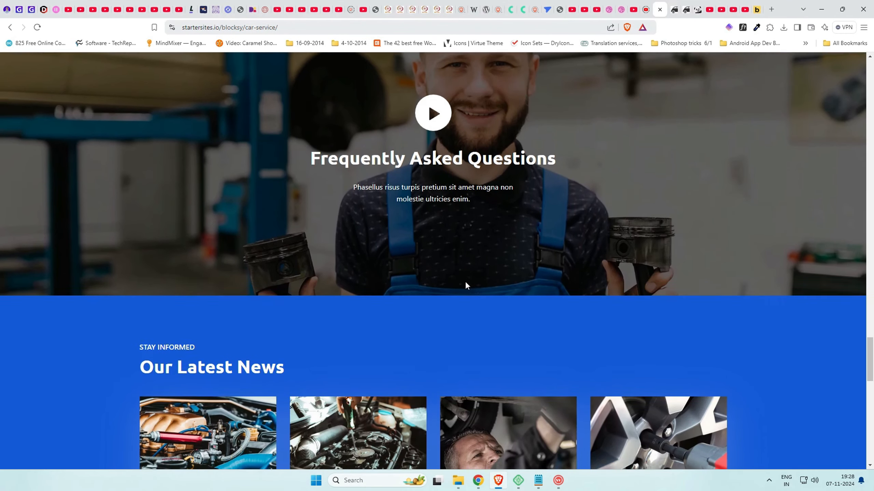
pyautogui.scroll(-5, 465, 284)
pyautogui.scroll(-7, 429, 311)
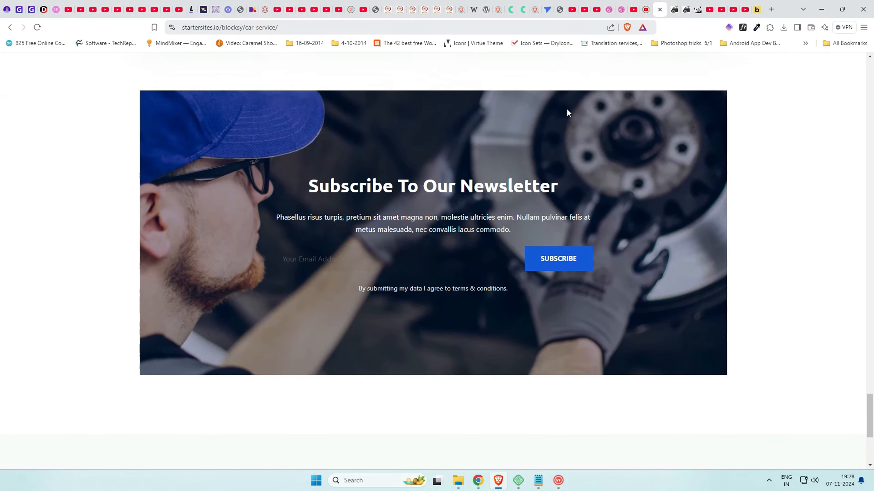
# Collapse the Video Popup Section in the structure, add a new section below it and rename it Subscribe Section
pyautogui.click(676, 9)
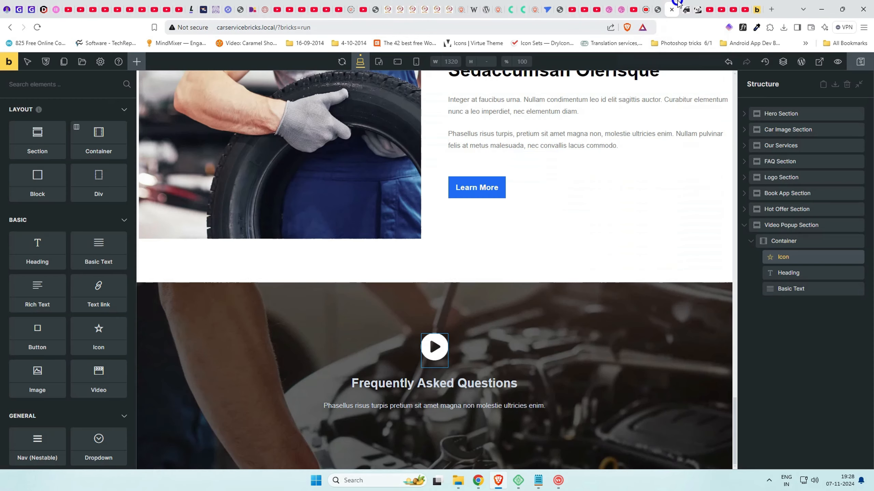
pyautogui.click(745, 227)
pyautogui.click(778, 258)
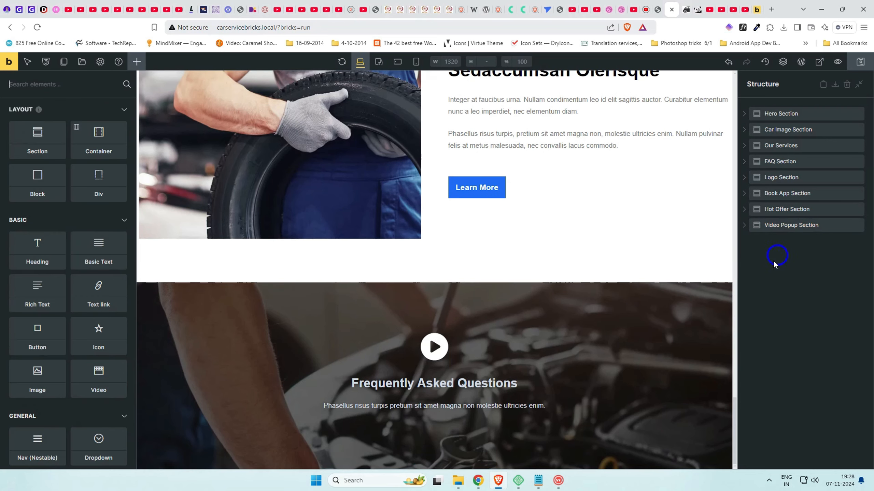
pyautogui.click(662, 4)
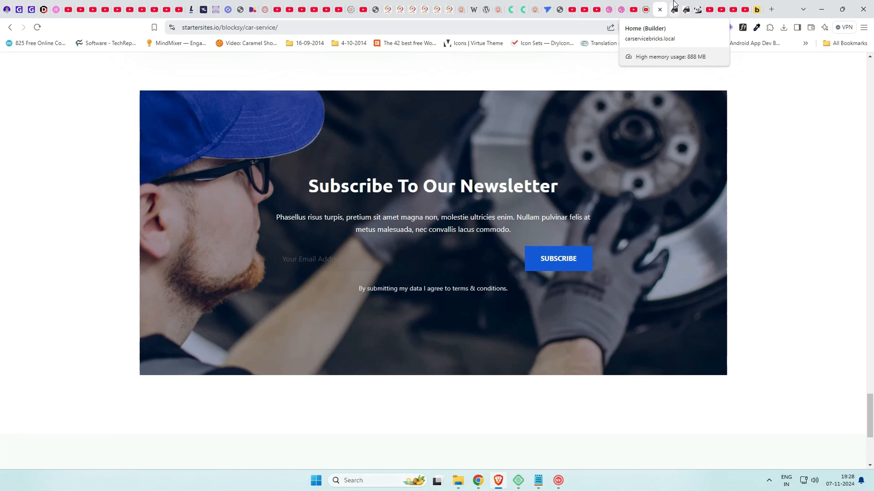
pyautogui.click(674, 4)
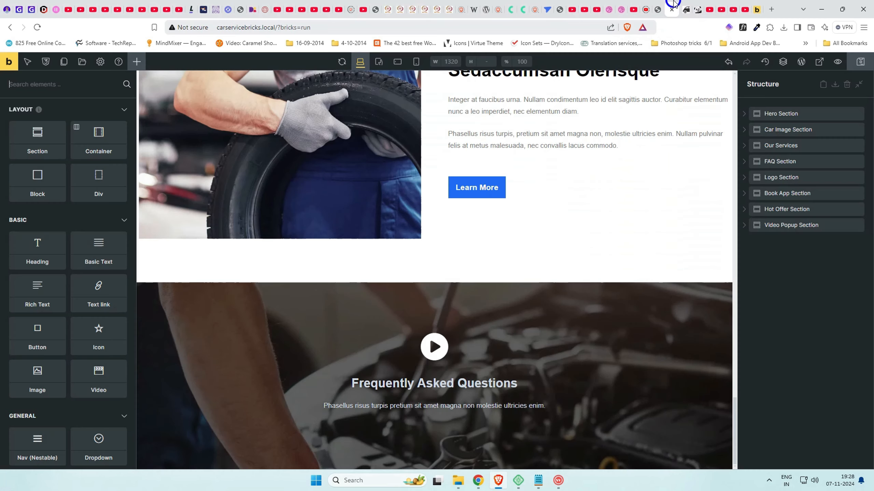
pyautogui.click(38, 151)
pyautogui.click(774, 240)
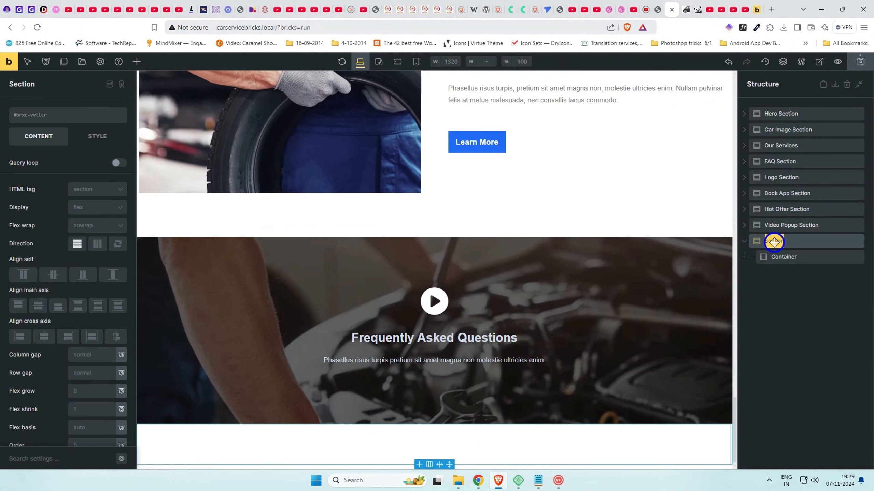
pyautogui.write('Subscribe')
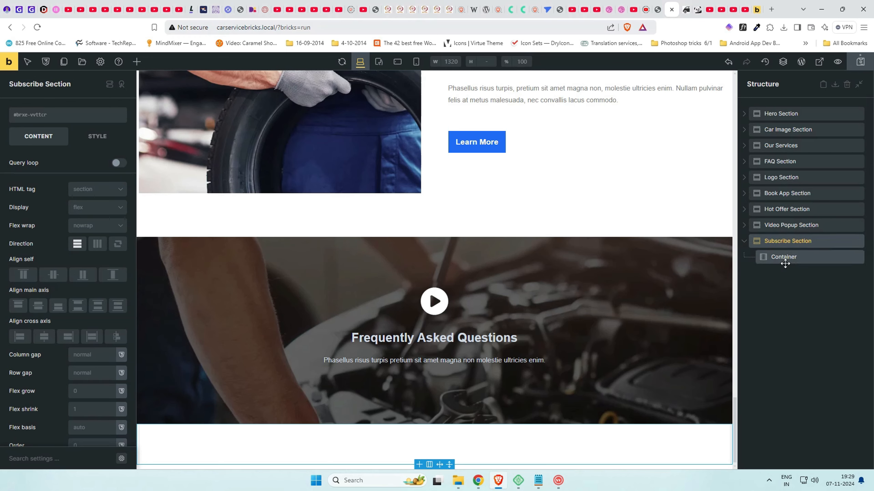
# Set the Subscribe Section's top and bottom margins to 4rem
pyautogui.click(92, 141)
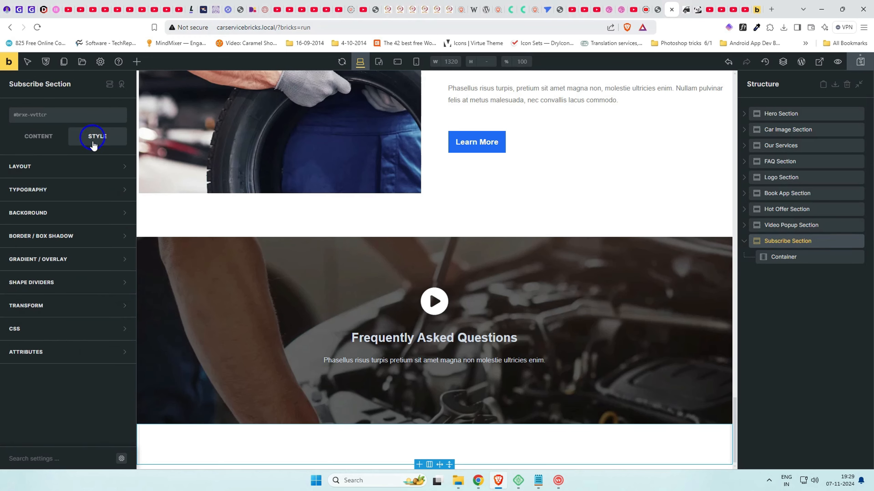
pyautogui.click(60, 169)
pyautogui.click(65, 225)
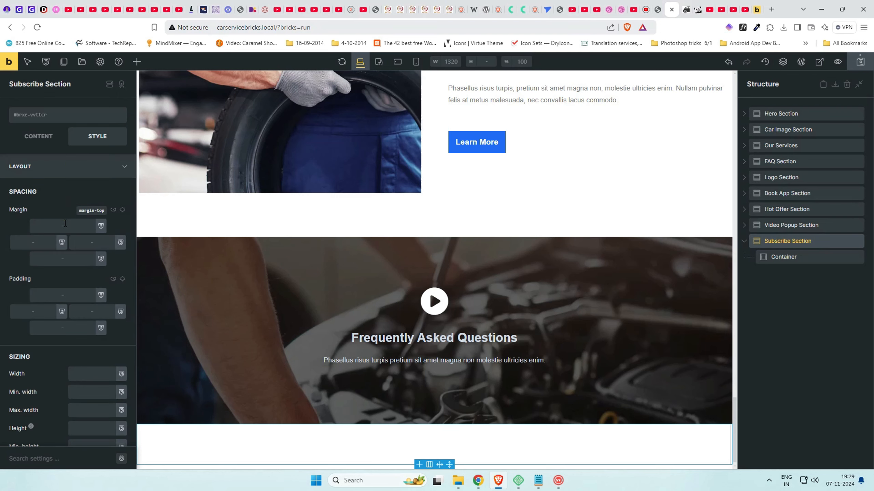
pyautogui.write('4rem')
pyautogui.press('Tab')
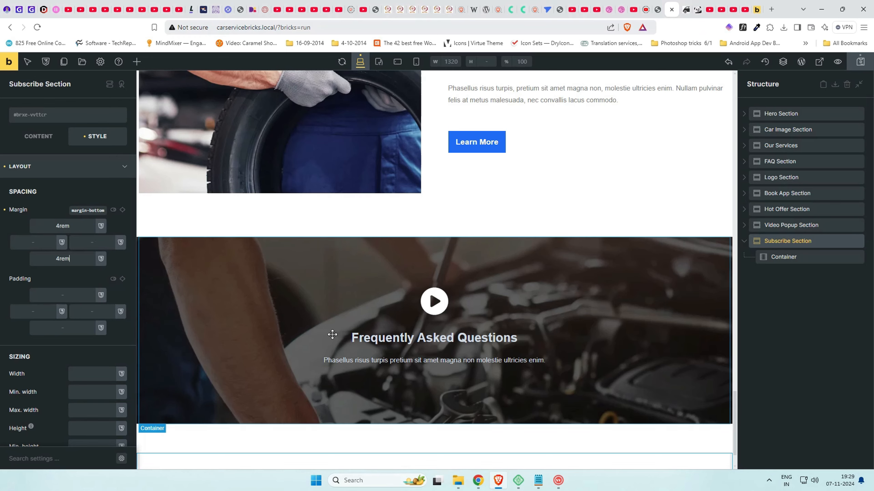
pyautogui.scroll(-2, 333, 336)
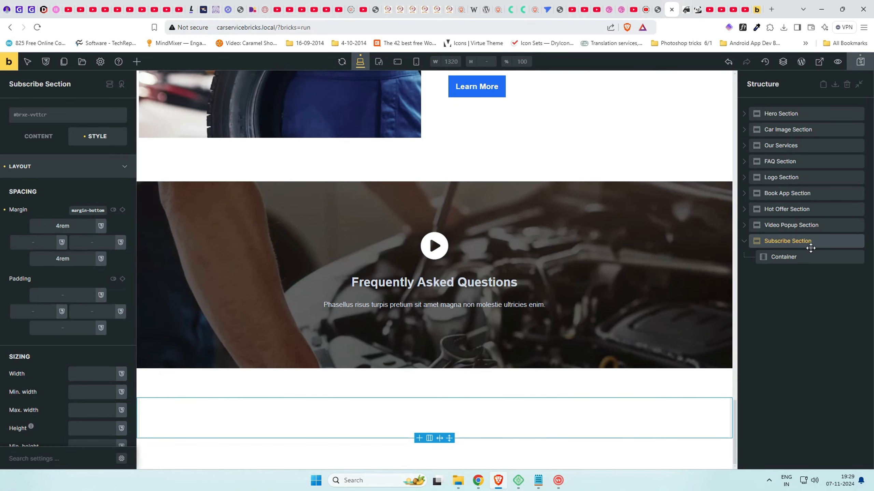
# Check the reference site's newsletter layout and add a Heading element inside the Subscribe Section's container
pyautogui.click(805, 254)
pyautogui.click(45, 138)
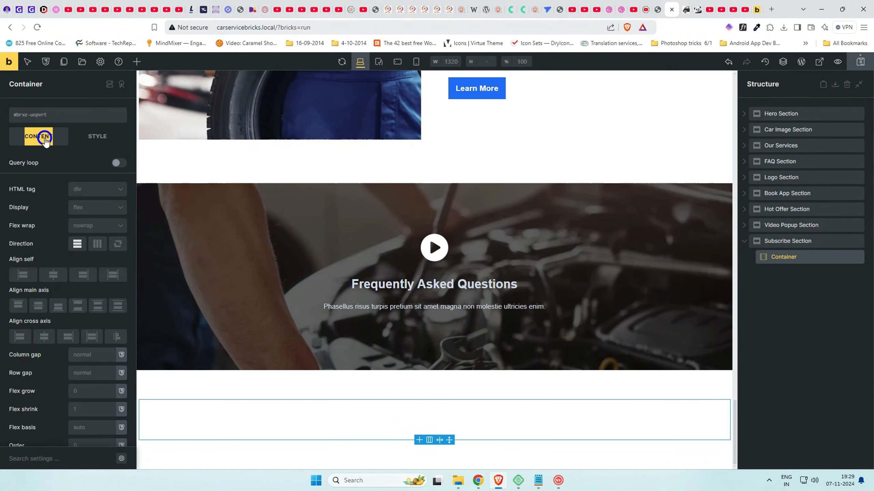
pyautogui.click(75, 149)
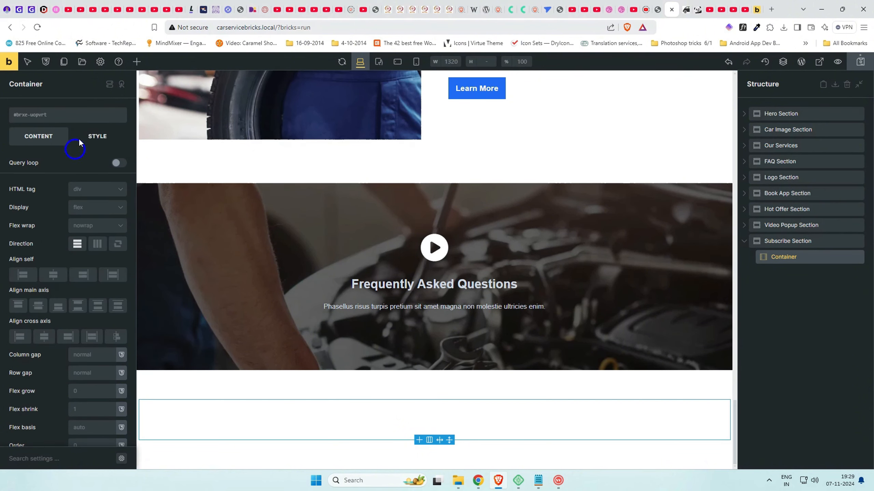
pyautogui.click(137, 63)
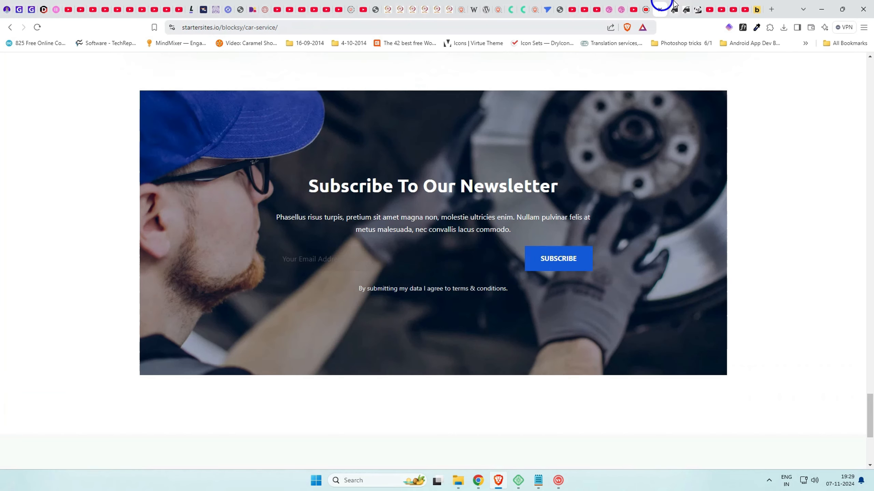
pyautogui.click(657, 9)
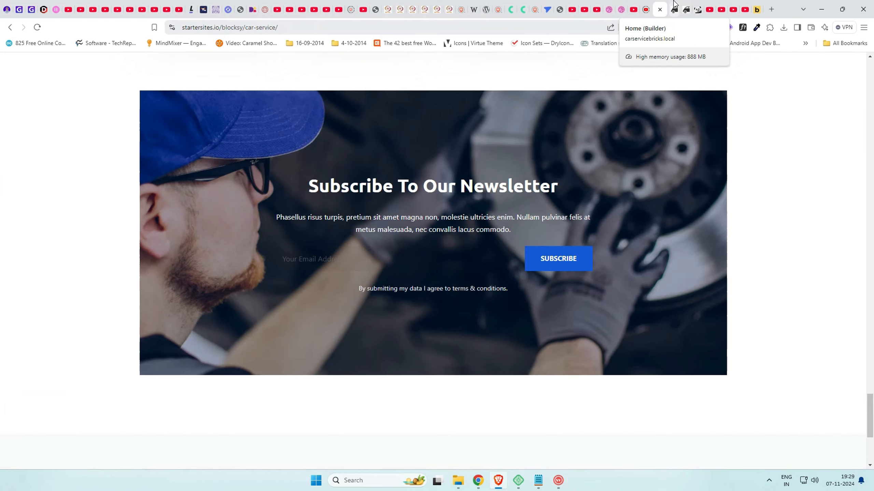
pyautogui.click(673, 5)
pyautogui.write('heading')
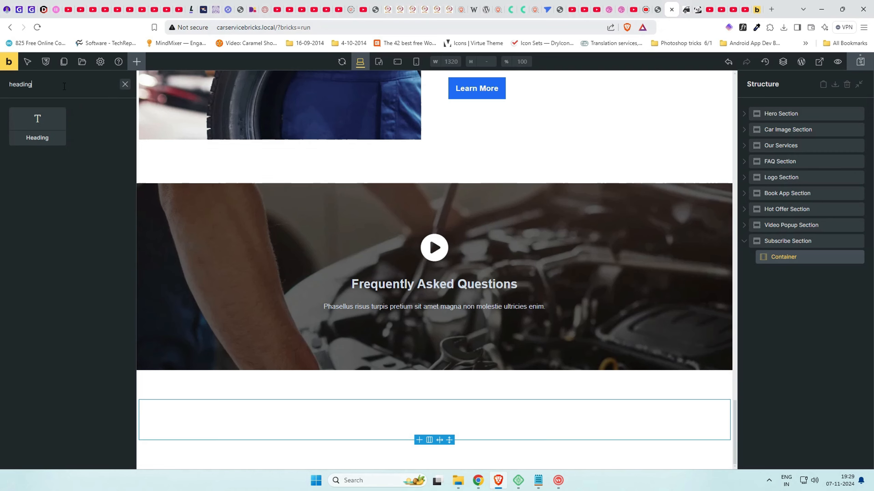
pyautogui.click(45, 139)
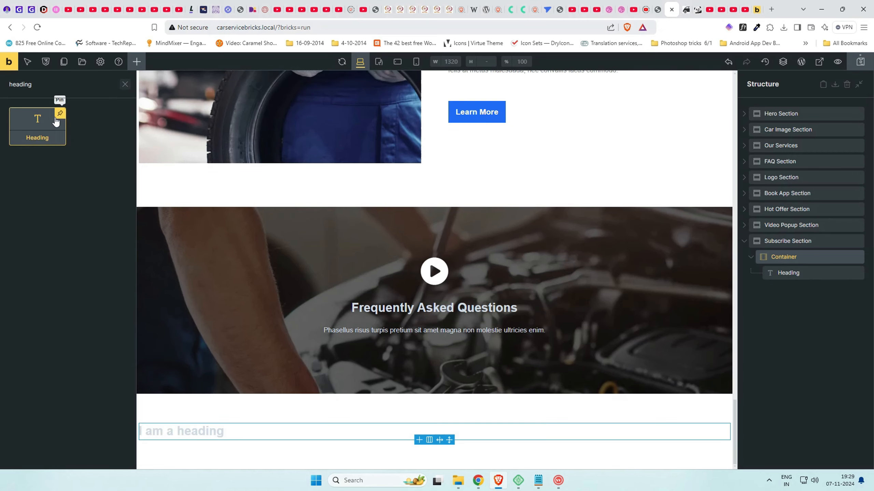
# Add two Basic Text elements below the heading in the Subscribe Section's container
pyautogui.doubleClick(52, 84)
pyautogui.write('basic')
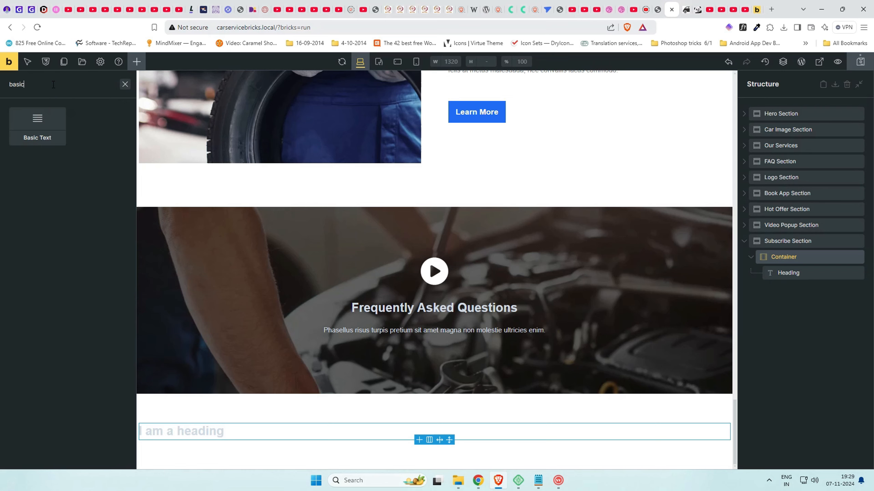
pyautogui.click(42, 134)
pyautogui.click(39, 129)
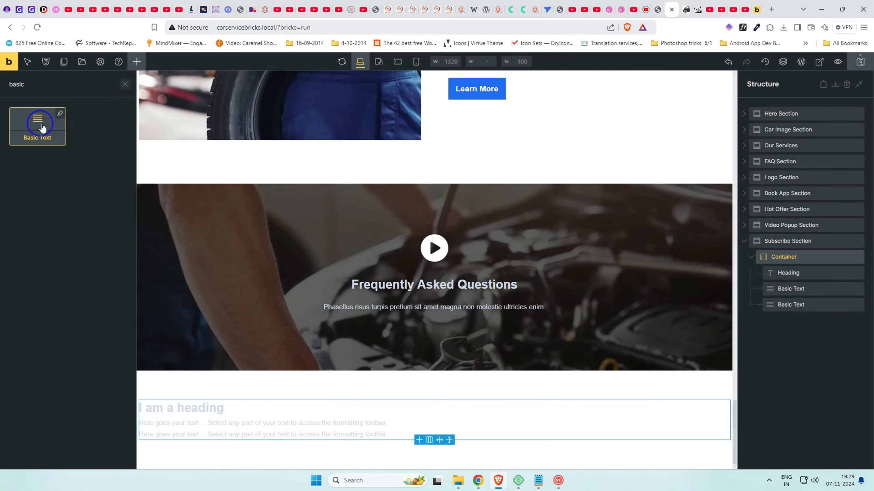
# Add a Form element to the Subscribe Section's container and move the second Basic Text below it
pyautogui.doubleClick(85, 90)
pyautogui.write('form')
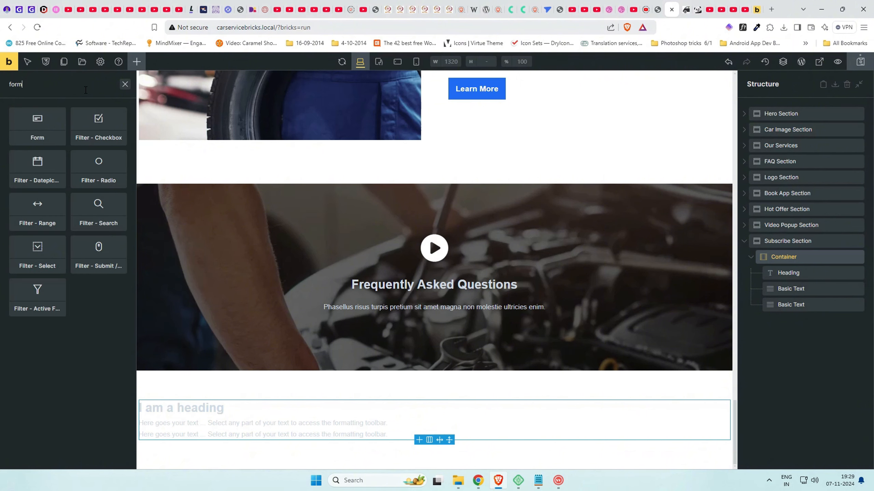
pyautogui.click(34, 122)
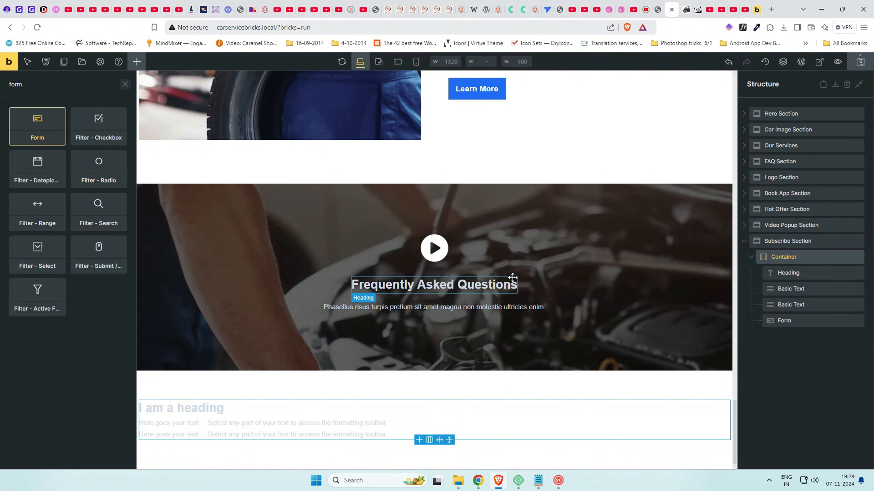
pyautogui.click(804, 304)
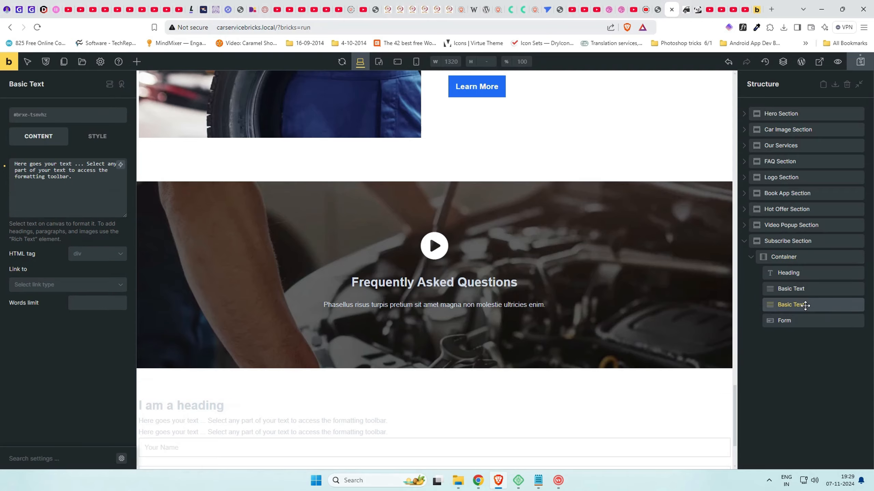
pyautogui.moveTo(803, 305); pyautogui.dragTo(805, 330)
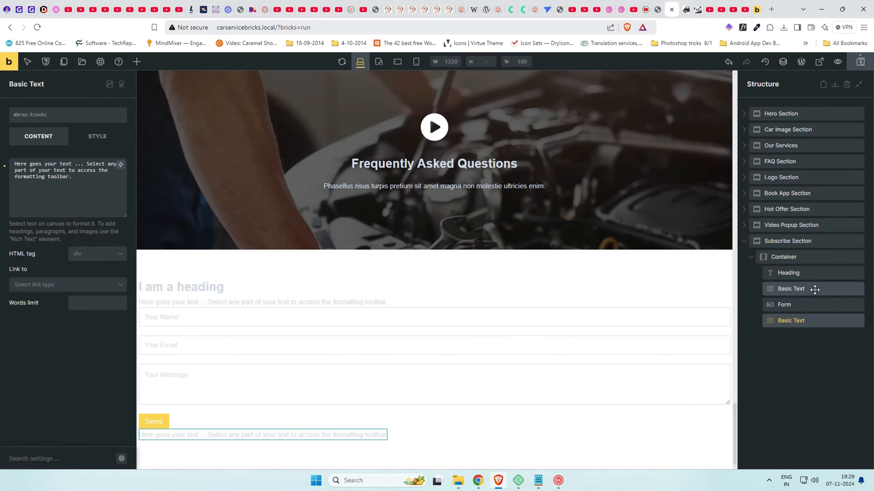
# Duplicate the "By Submitting the form, you accept the terms and privacy policy." text below the hero section's form
pyautogui.scroll(10, 620, 306)
pyautogui.scroll(15, 622, 306)
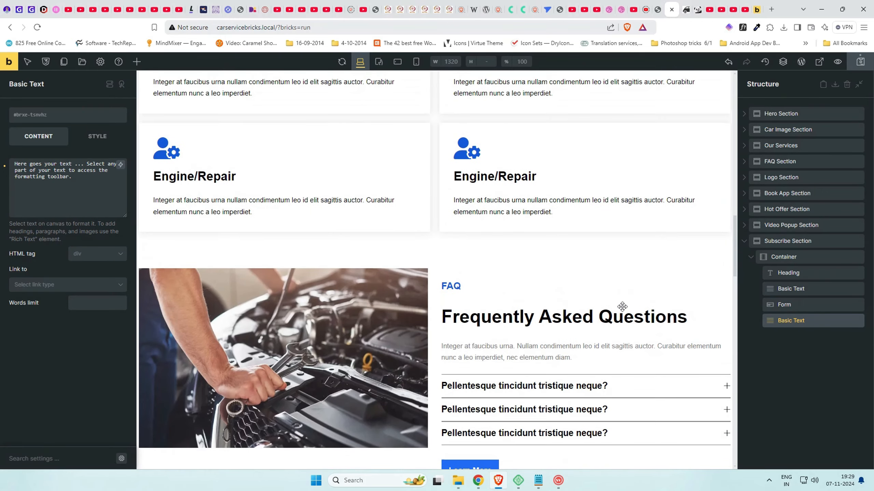
pyautogui.scroll(10, 621, 307)
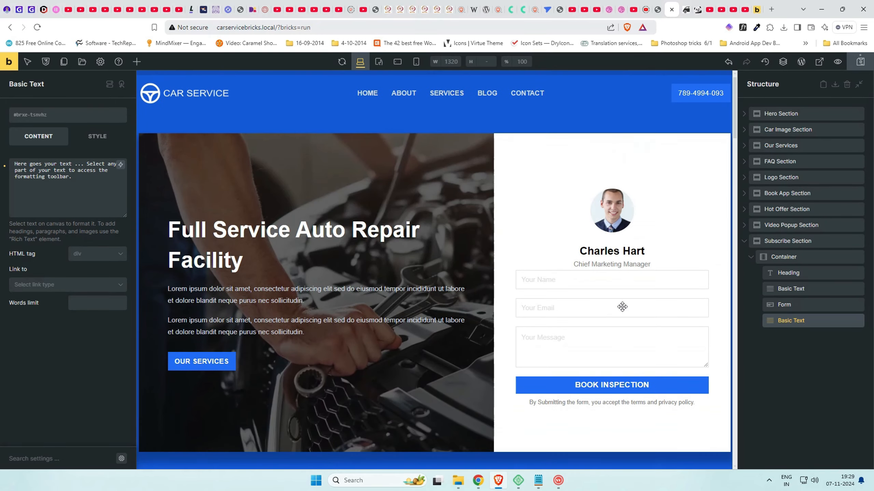
pyautogui.scroll(-2, 617, 313)
pyautogui.click(614, 320)
pyautogui.click(614, 319)
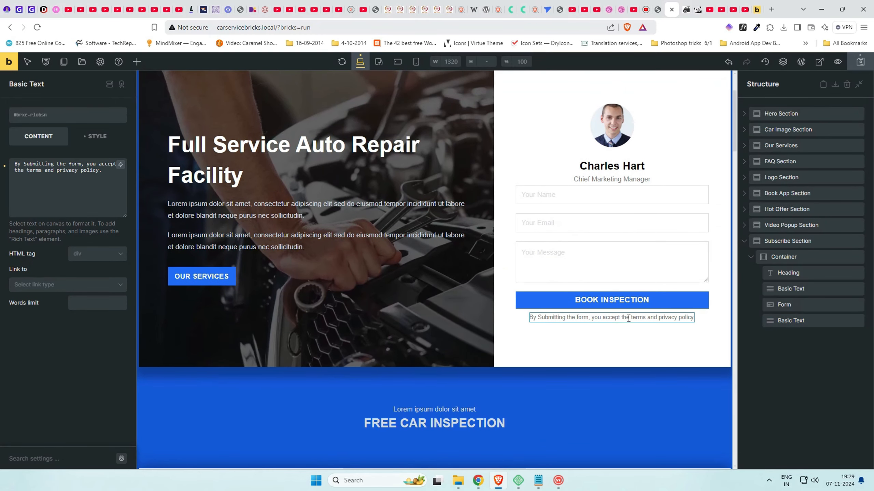
pyautogui.rightClick(674, 320)
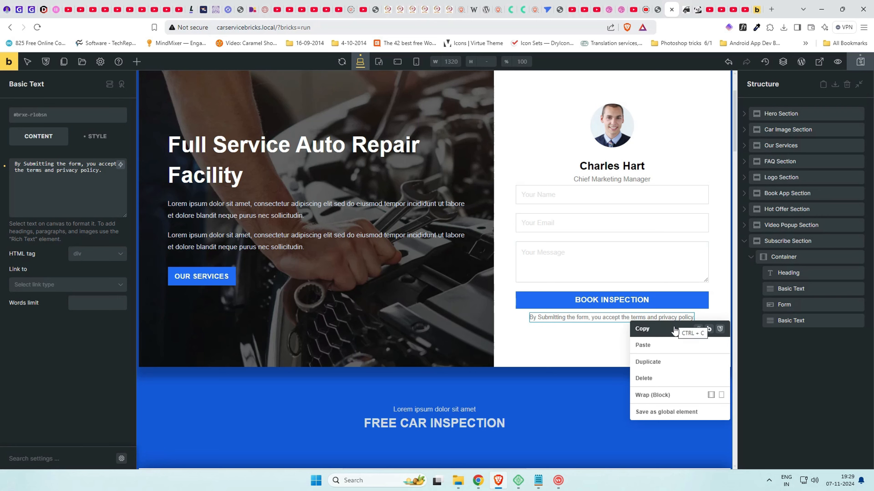
pyautogui.click(665, 365)
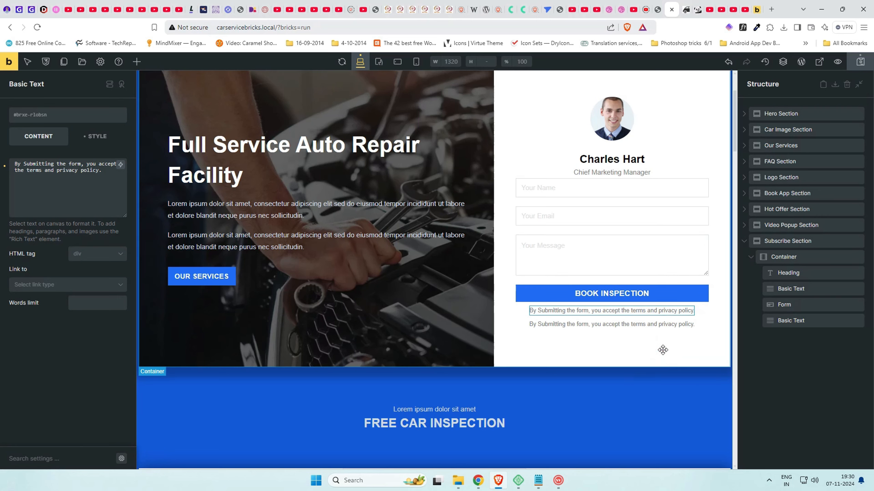
# Move the duplicated terms text out of the Hero Section to the end of the Subscribe Section's container
pyautogui.click(645, 328)
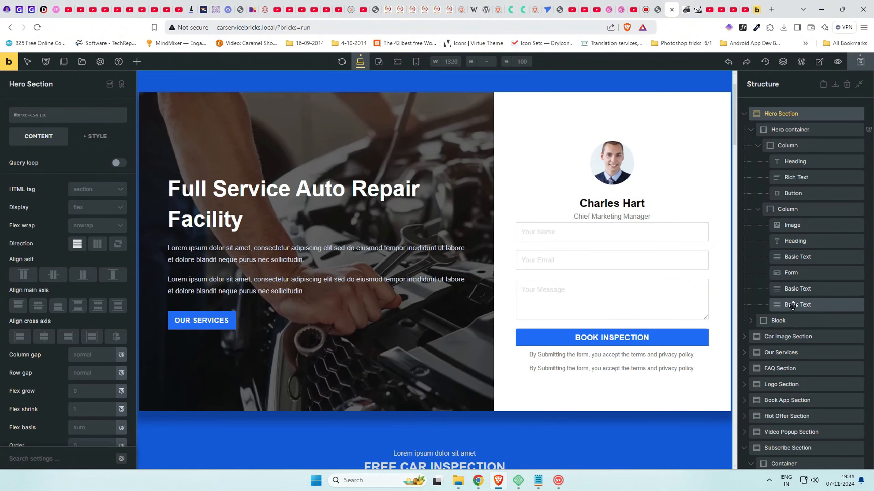
pyautogui.click(793, 304)
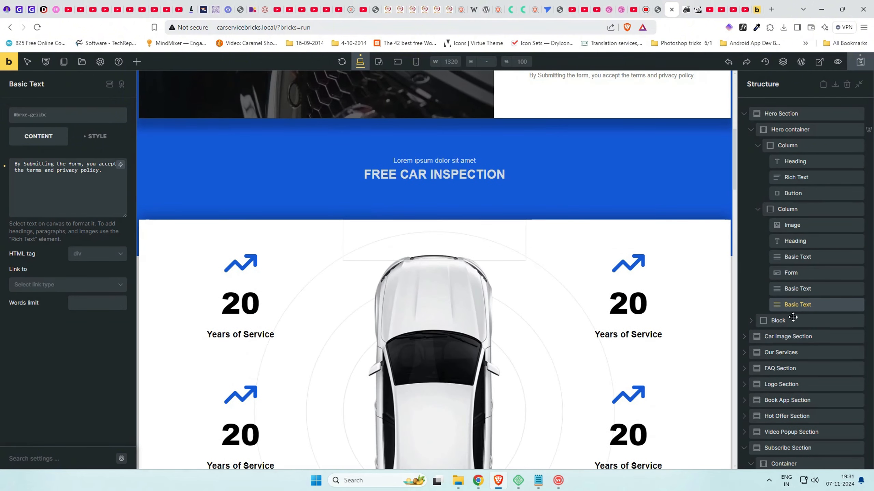
pyautogui.moveTo(793, 317); pyautogui.dragTo(803, 448)
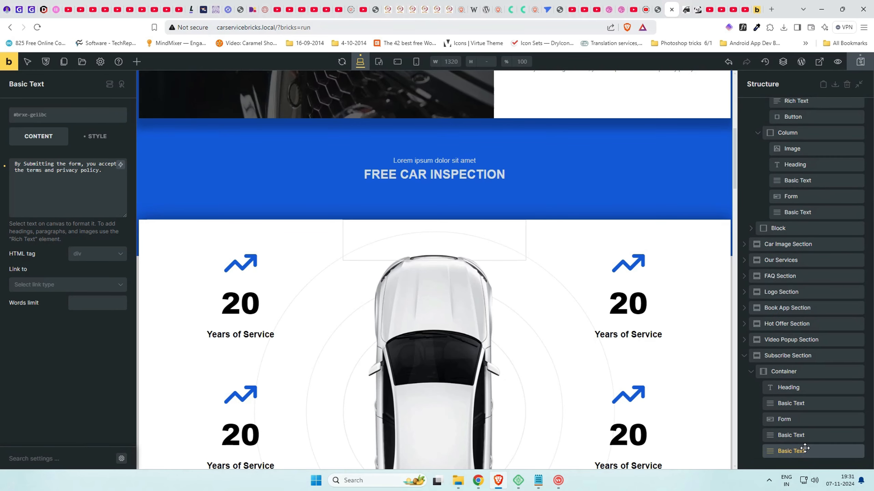
# Delete the placeholder Basic Text between the form and the terms text in the Subscribe Section
pyautogui.scroll(-20, 585, 390)
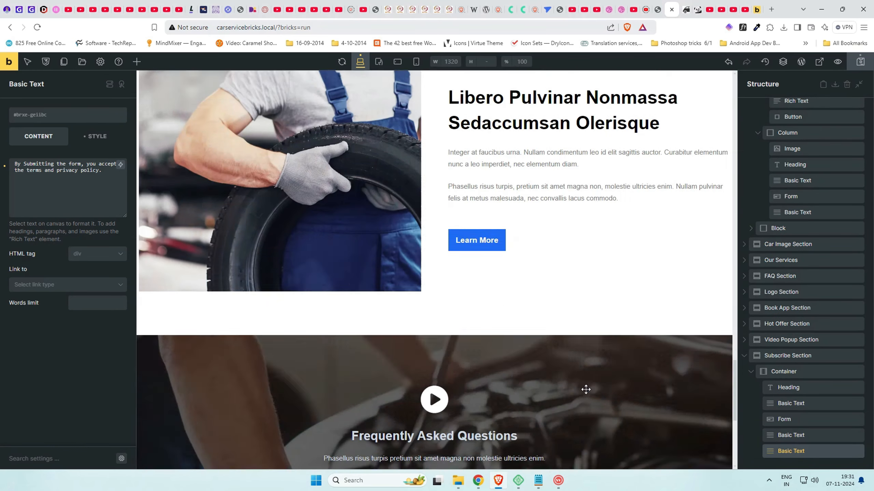
pyautogui.scroll(-8, 587, 389)
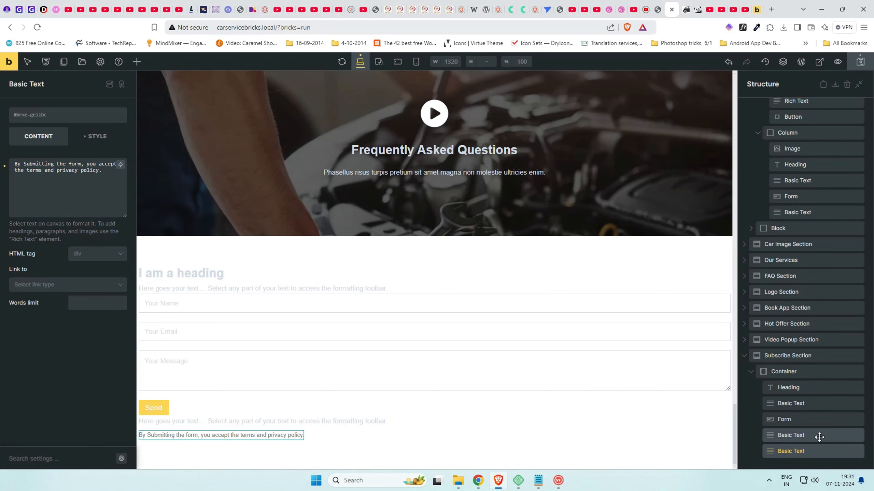
pyautogui.rightClick(819, 436)
pyautogui.click(793, 420)
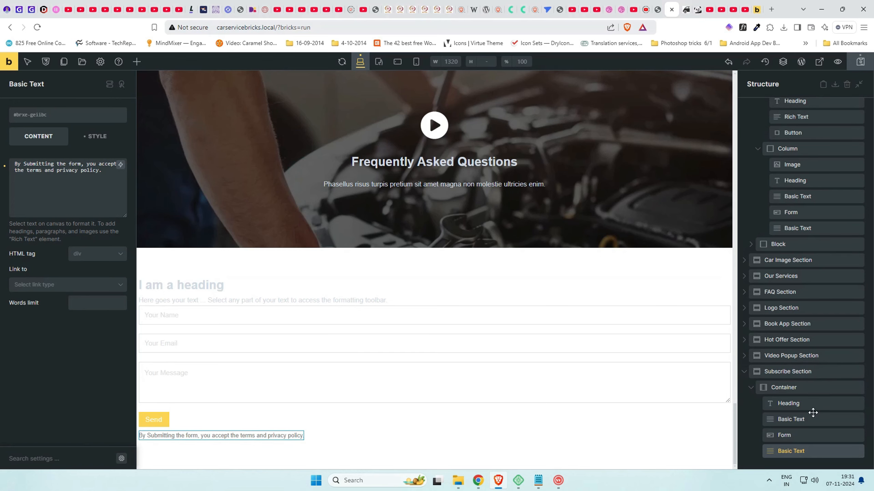
# Upload subscribe-image-car-service.webp and set it as the background image of the Subscribe Section's container
pyautogui.click(793, 388)
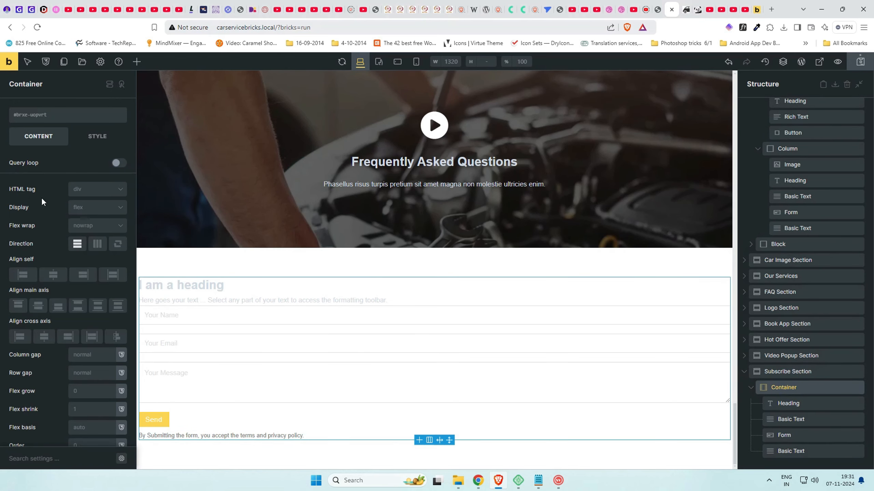
pyautogui.click(97, 137)
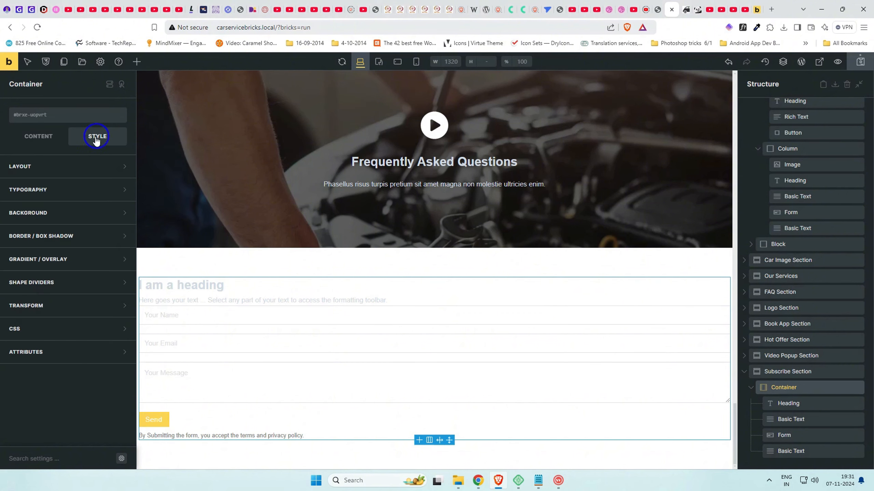
pyautogui.click(79, 214)
pyautogui.click(82, 259)
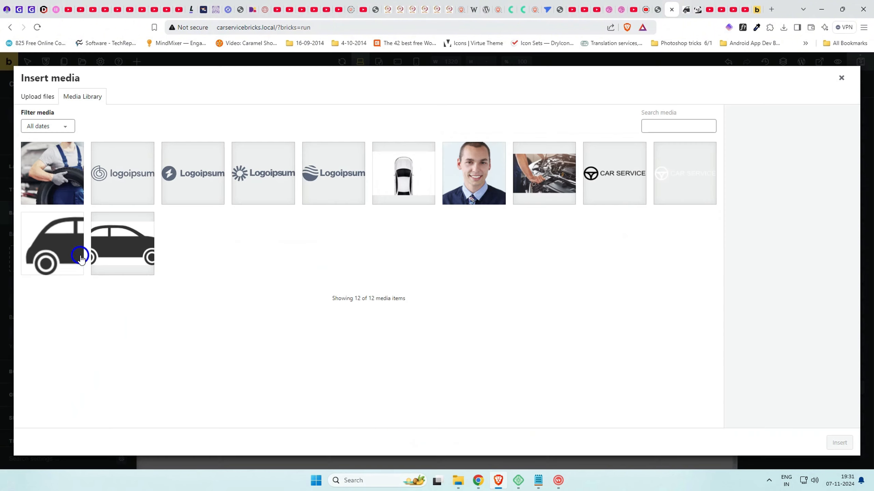
pyautogui.click(47, 96)
pyautogui.click(430, 248)
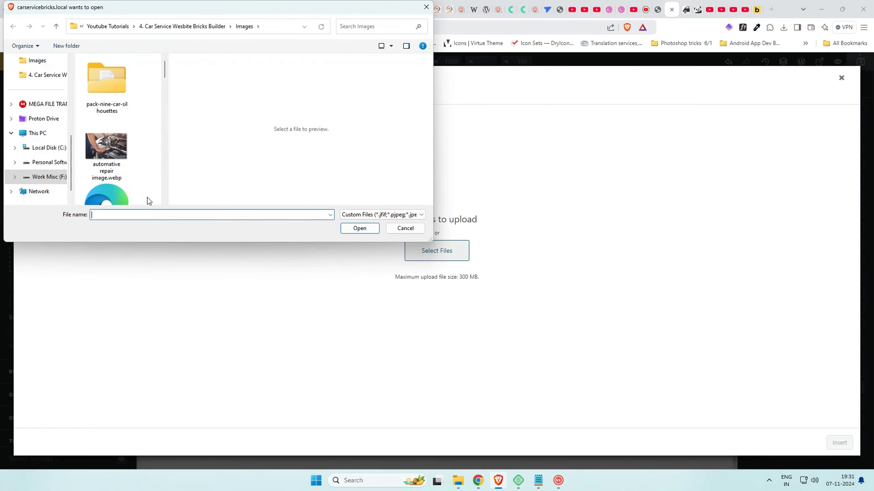
pyautogui.scroll(-5, 147, 186)
pyautogui.scroll(-8, 148, 177)
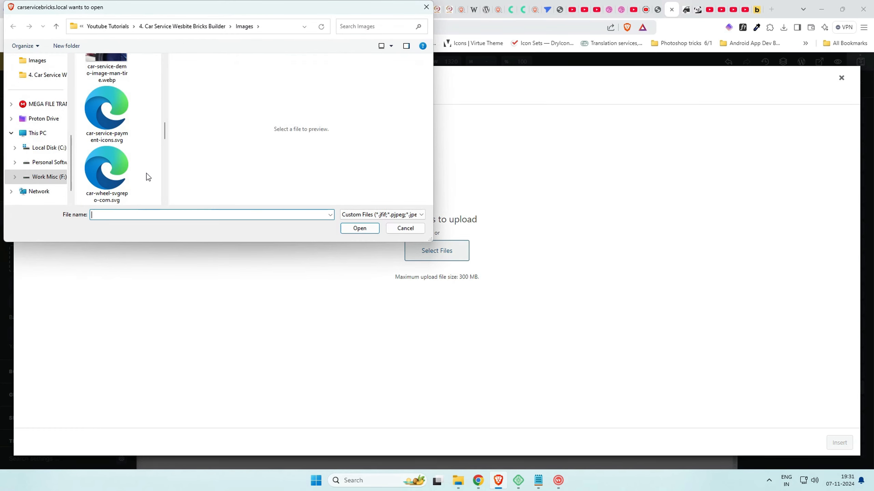
pyautogui.scroll(-6, 148, 177)
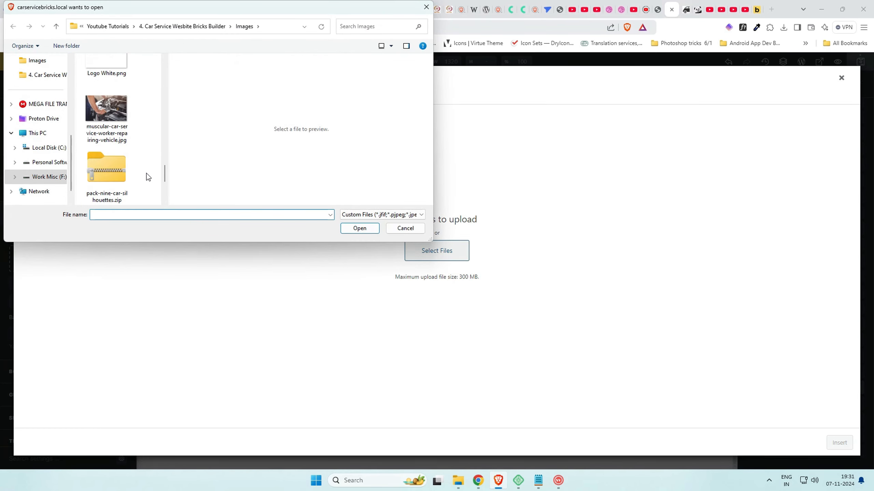
pyautogui.click(106, 115)
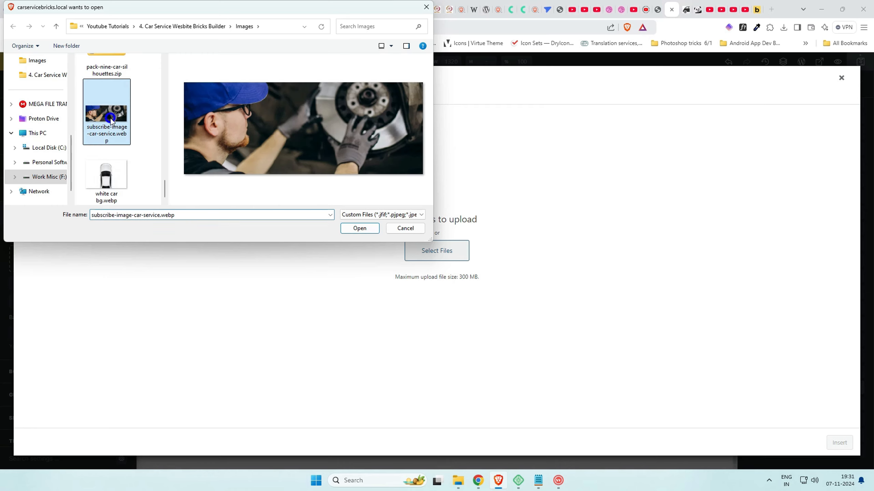
pyautogui.click(370, 228)
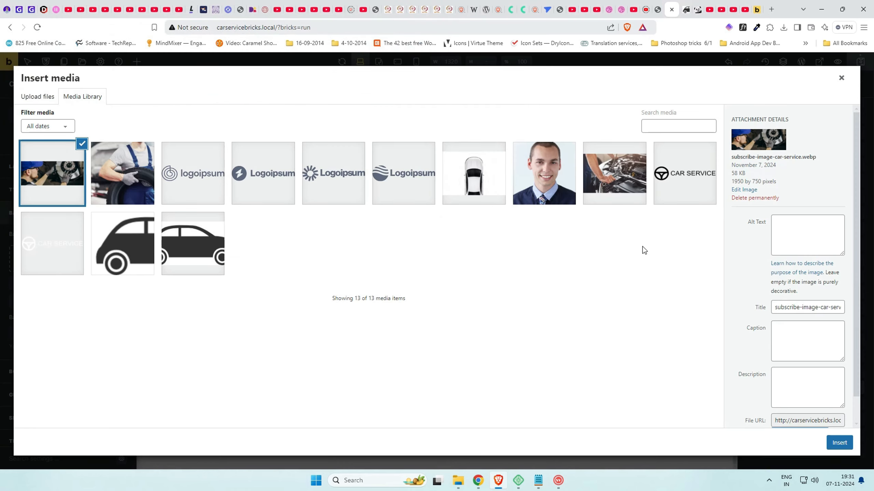
pyautogui.click(839, 443)
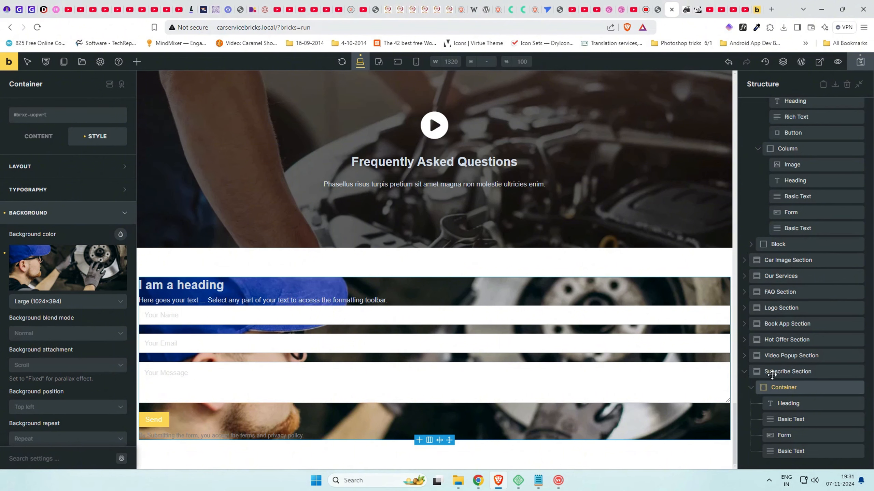
# Copy the newsletter heading from the reference page and set the Subscribe Section's heading to "Subscribe To Our Newsletter"
pyautogui.hotkey('ctrl', 'shift', 'Tab')
pyautogui.moveTo(313, 186); pyautogui.dragTo(570, 189)
pyautogui.hotkey('ctrl', 'c')
pyautogui.click(673, 9)
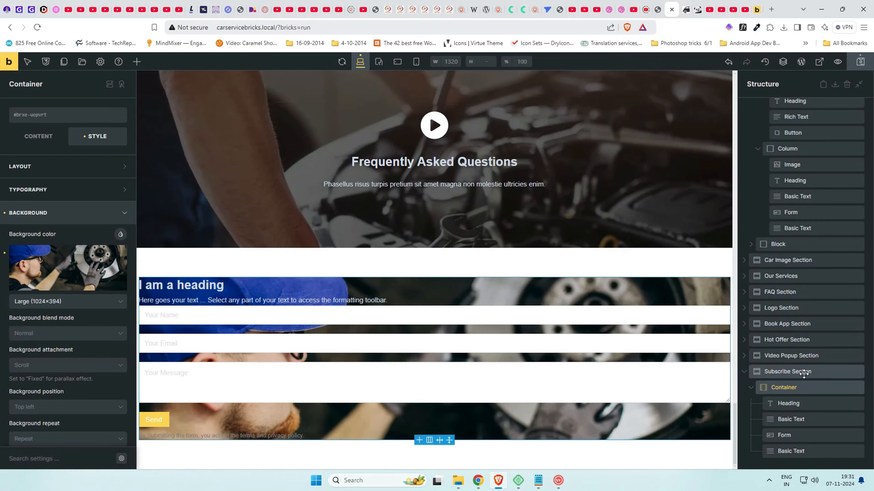
pyautogui.click(806, 401)
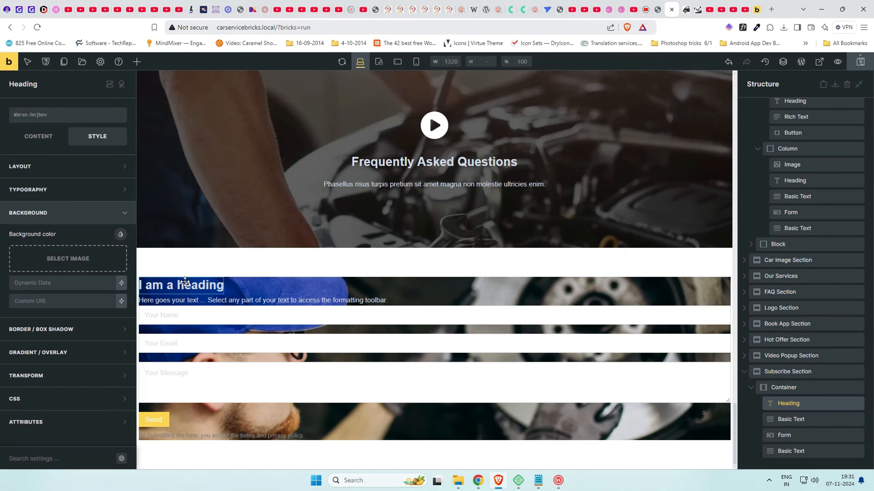
pyautogui.click(45, 146)
pyautogui.tripleClick(52, 165)
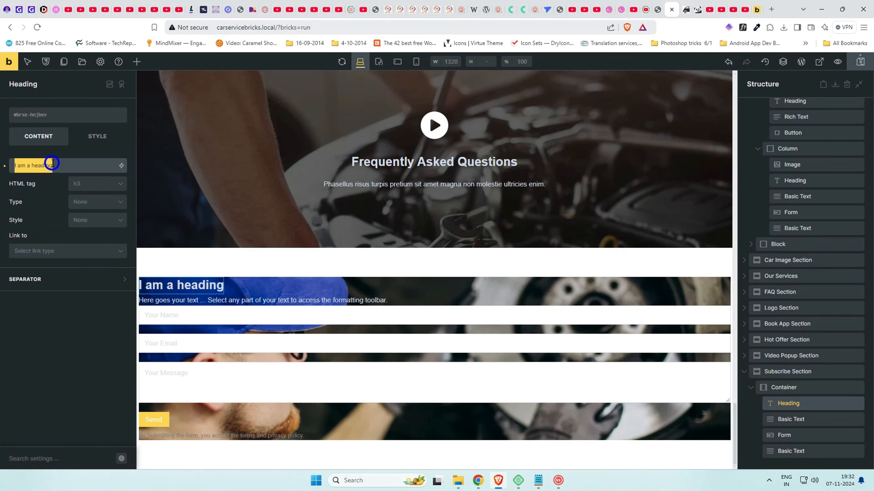
pyautogui.hotkey('ctrl', 'v')
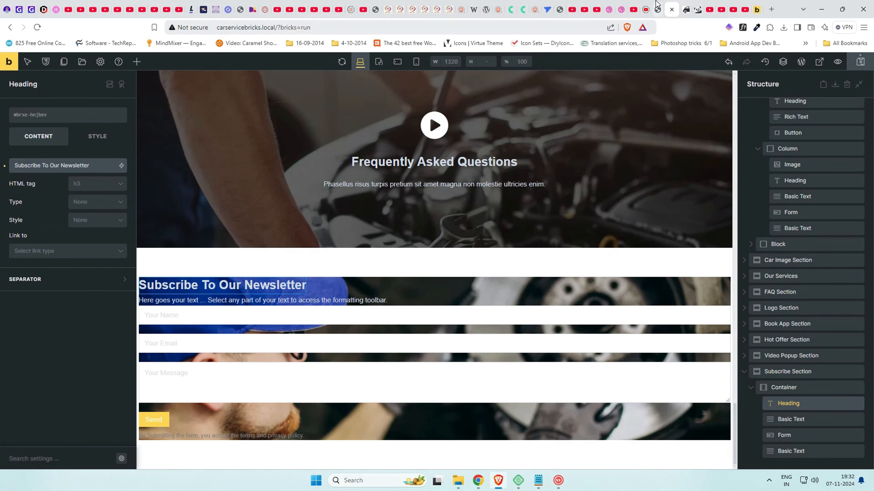
# Replace the first Basic Text placeholder in the Subscribe Section with the reference page's "Phasellus risus turpis, pretium sit amet magna non..." paragraph
pyautogui.hotkey('ctrl', 'shift', 'Tab')
pyautogui.moveTo(277, 217); pyautogui.dragTo(521, 228)
pyautogui.hotkey('ctrl', 'c')
pyautogui.click(674, 4)
pyautogui.click(791, 418)
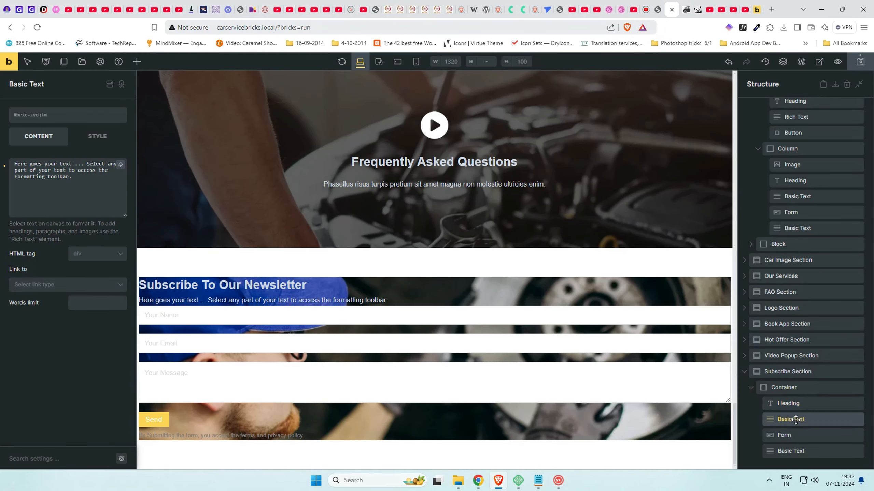
pyautogui.click(47, 172)
pyautogui.hotkey('ctrl', 'a')
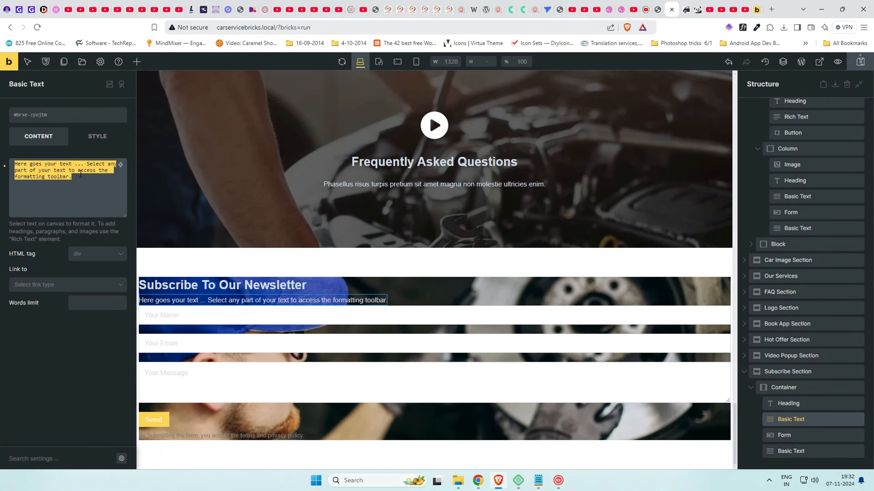
pyautogui.hotkey('ctrl', 'v')
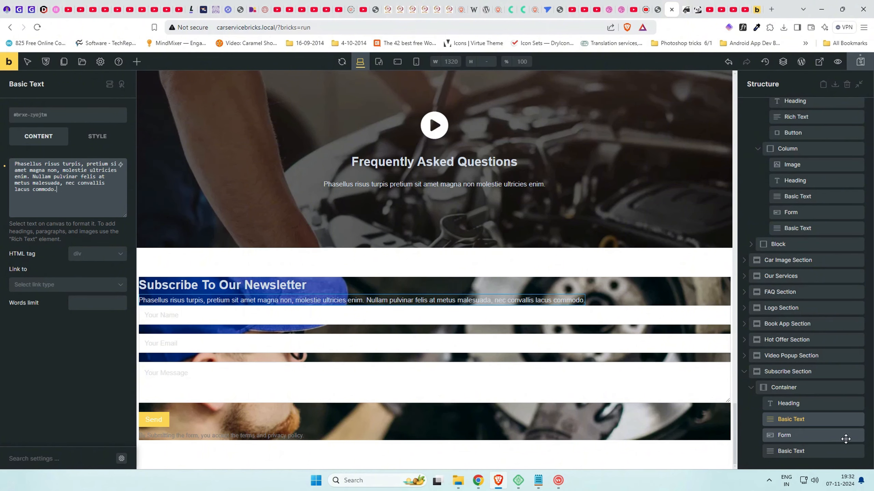
# Delete the Message and Name fields from the Subscribe Section's form and enable the required asterisk
pyautogui.click(845, 438)
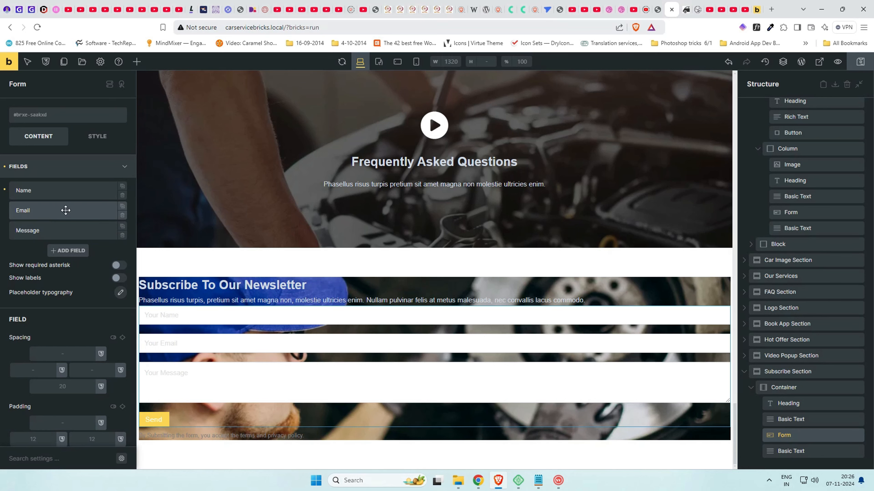
pyautogui.click(123, 236)
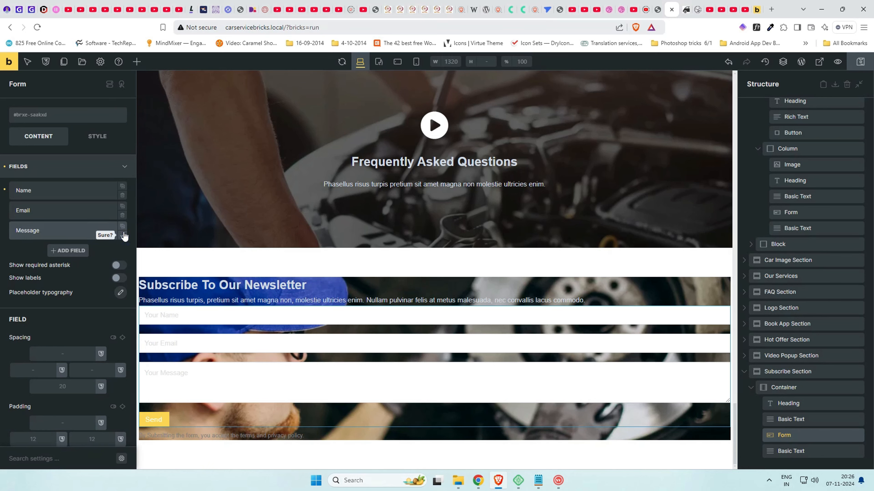
pyautogui.click(123, 235)
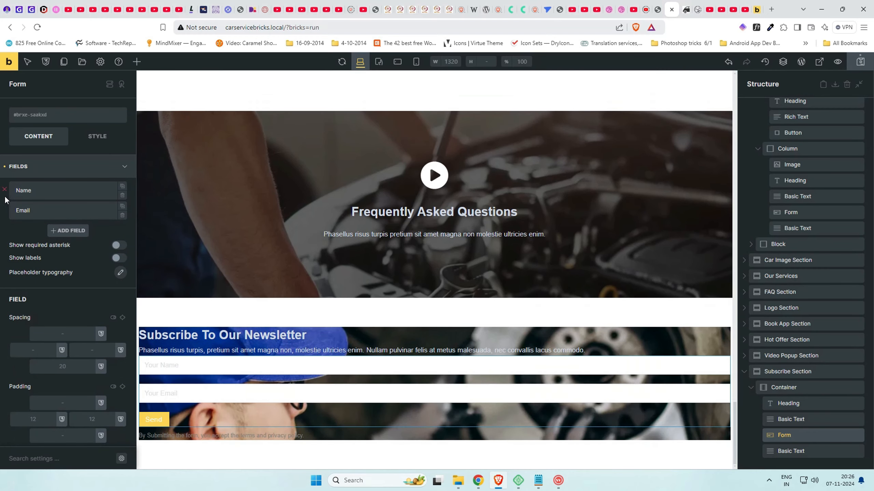
pyautogui.click(123, 195)
pyautogui.click(123, 196)
pyautogui.click(119, 225)
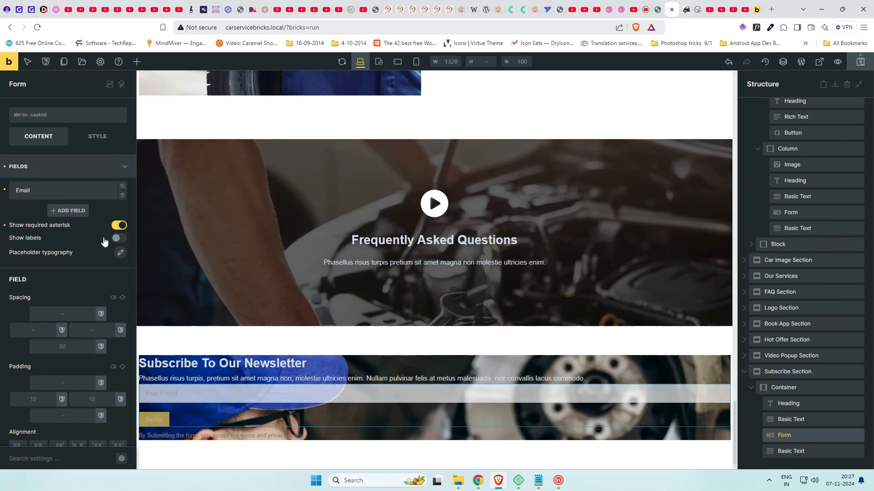
# Clear the Primary style of the subscribe form's submit button and set its text to "Subscribe"
pyautogui.scroll(-3, 60, 304)
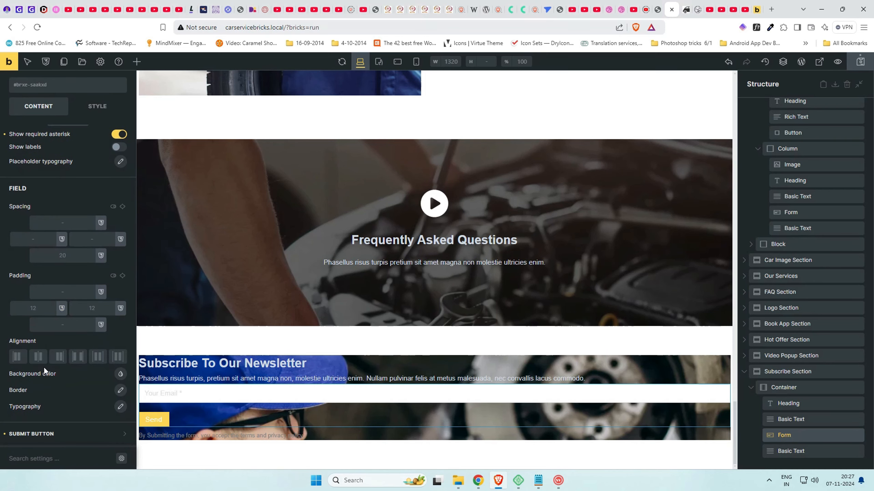
pyautogui.scroll(-3, 43, 365)
pyautogui.click(76, 343)
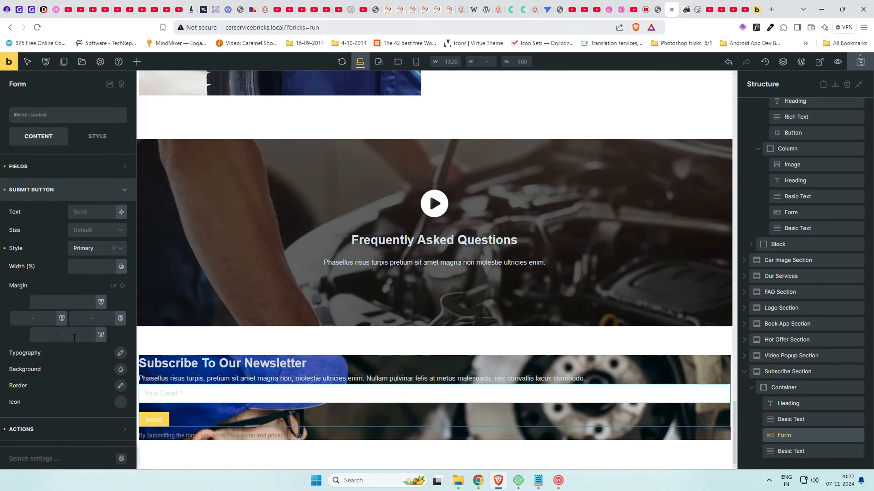
pyautogui.click(114, 248)
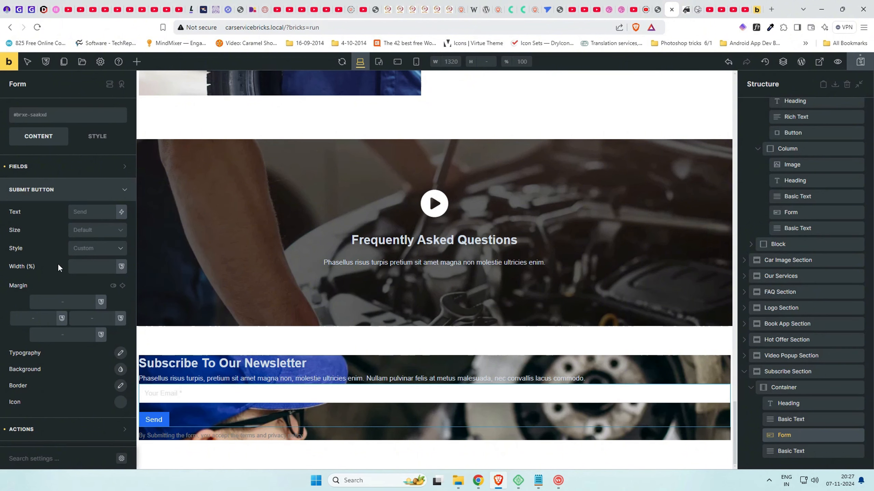
pyautogui.click(84, 210)
pyautogui.write('Subscribe')
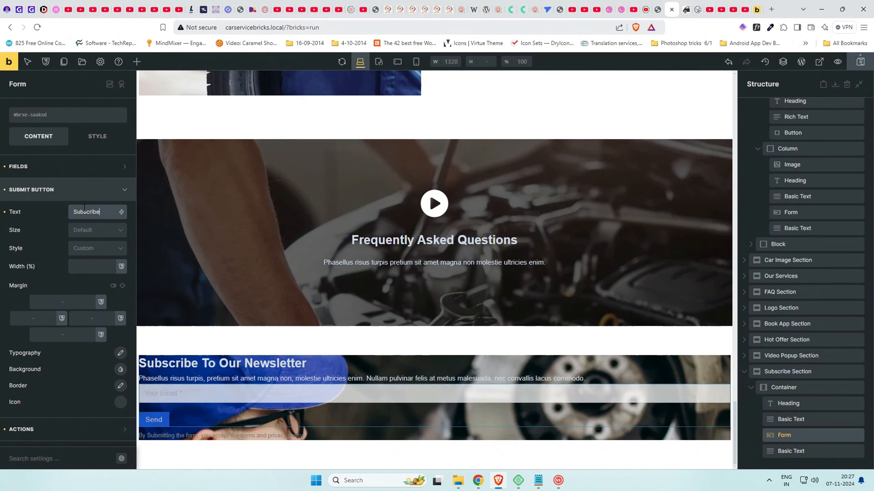
# Set the submit button's size to Large and its width to 30%
pyautogui.click(94, 237)
pyautogui.click(102, 277)
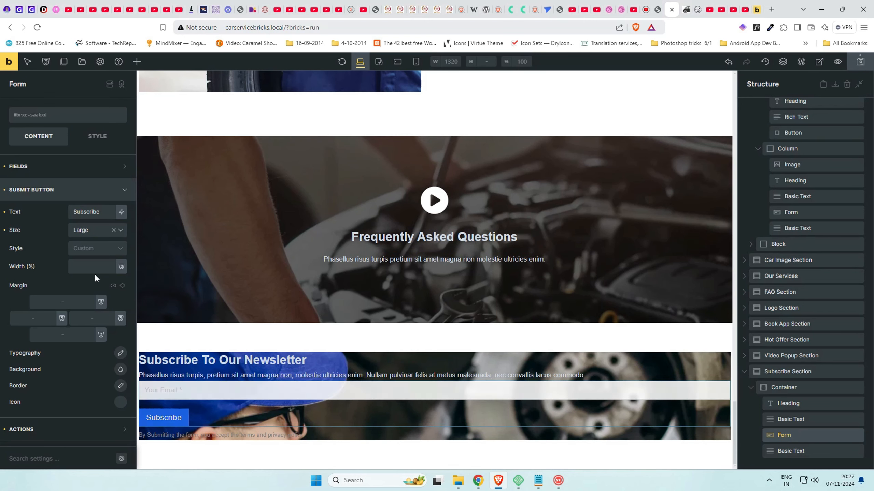
pyautogui.click(94, 253)
pyautogui.click(93, 253)
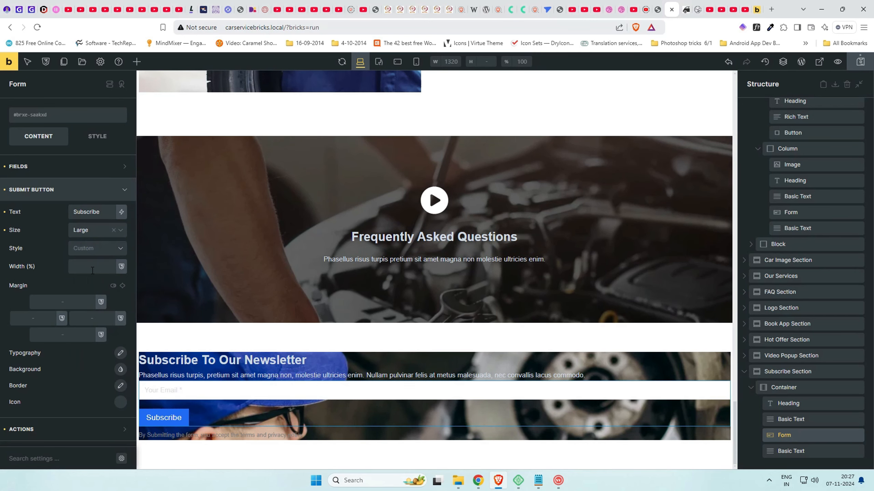
pyautogui.click(92, 270)
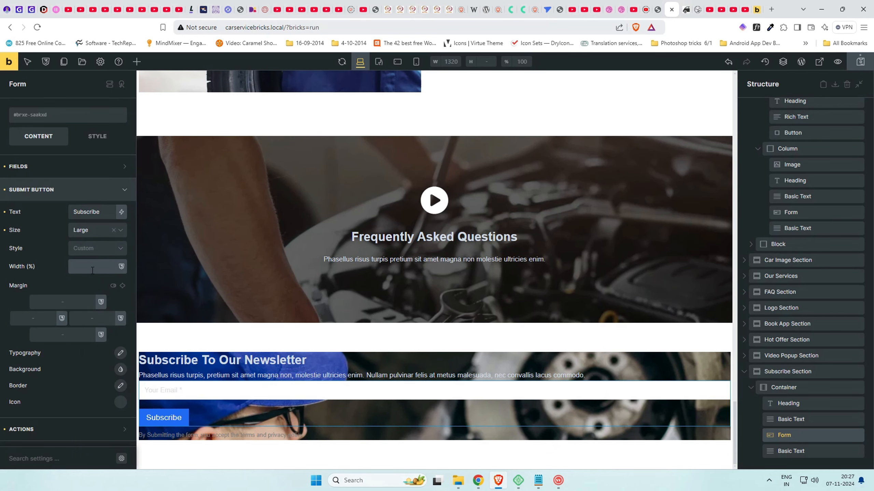
pyautogui.write('30')
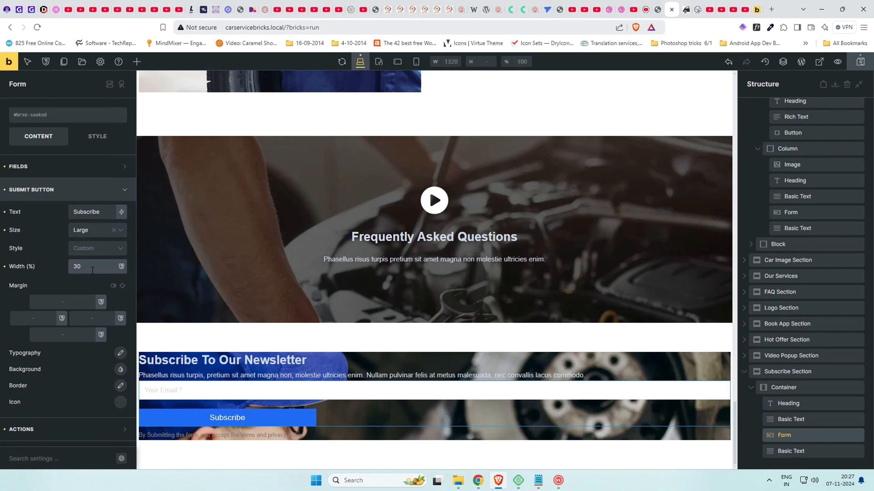
# Set the width of the form's Email field to 60%
pyautogui.scroll(-2, 79, 390)
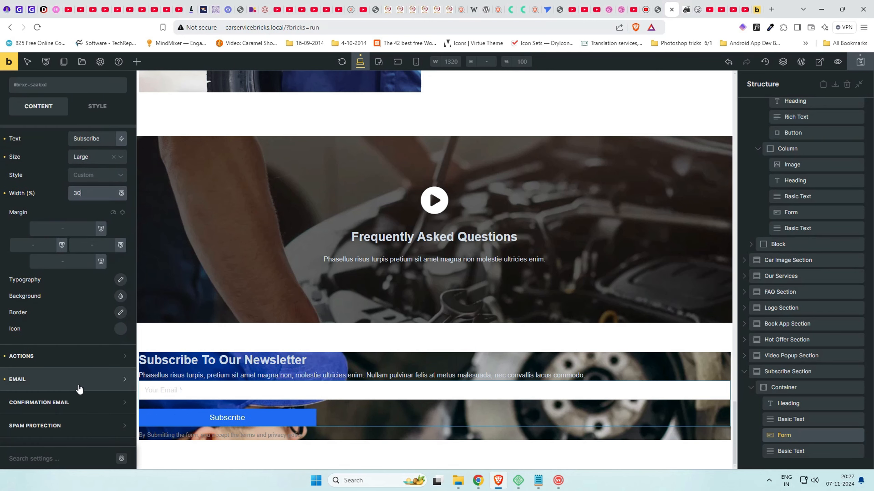
pyautogui.scroll(2, 83, 423)
pyautogui.click(74, 167)
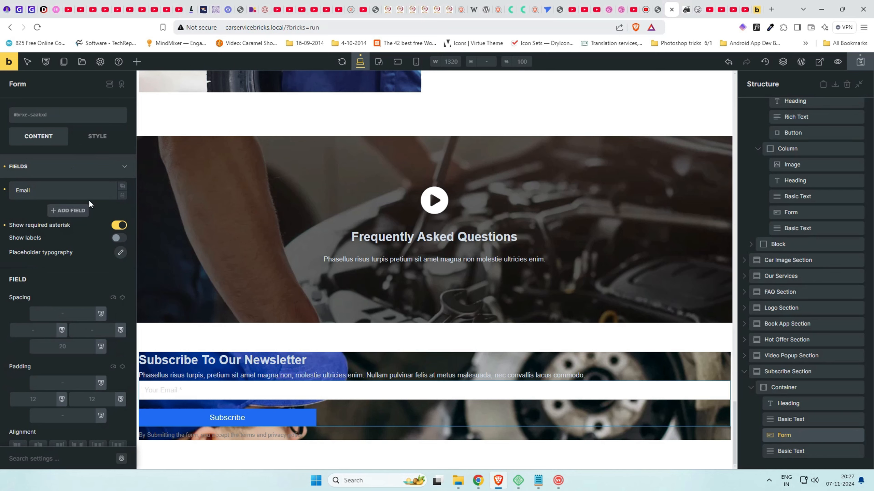
pyautogui.click(91, 191)
pyautogui.scroll(-5, 71, 322)
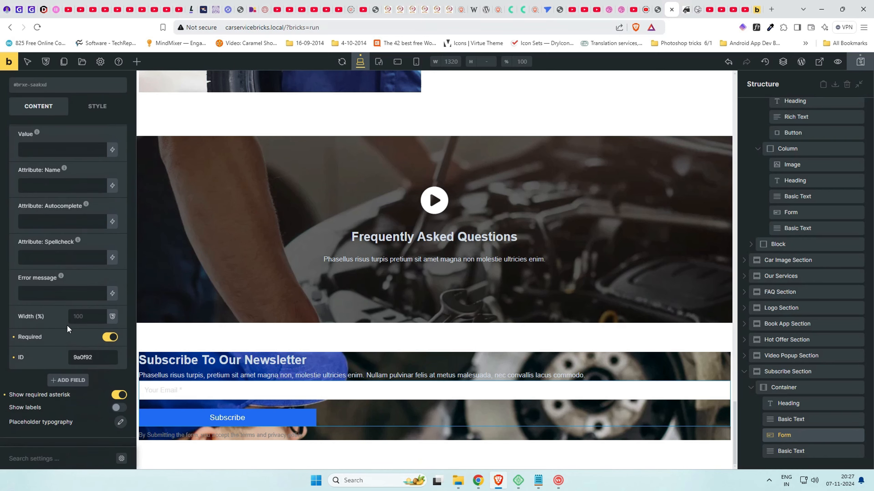
pyautogui.write('60')
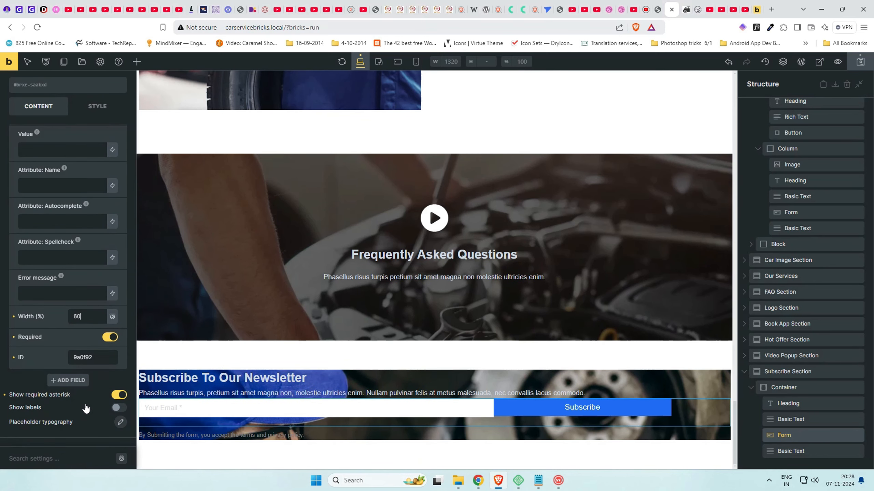
# Set the right spacing of the subscribe form's fields to 2rem
pyautogui.scroll(-3, 86, 408)
pyautogui.scroll(-3, 86, 409)
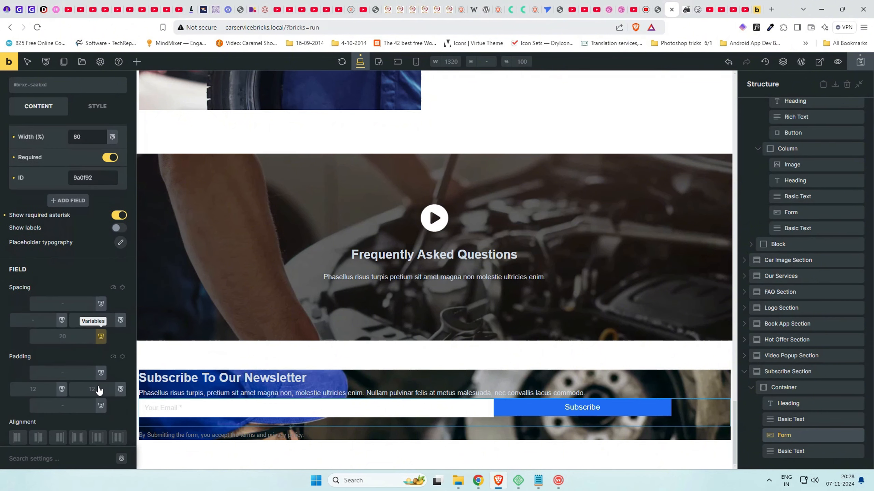
pyautogui.click(94, 317)
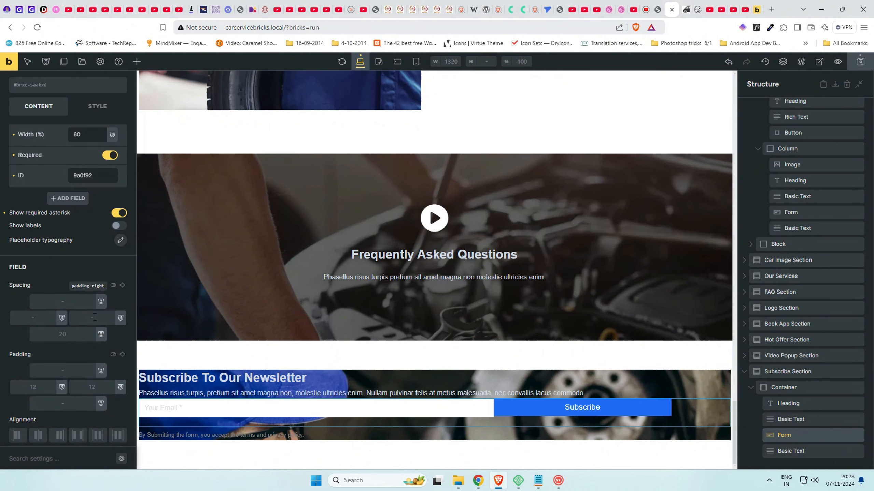
pyautogui.write('2rem')
# Set the subscribe form's submit button width to 10% and save the page
pyautogui.scroll(-5, 76, 395)
pyautogui.click(79, 334)
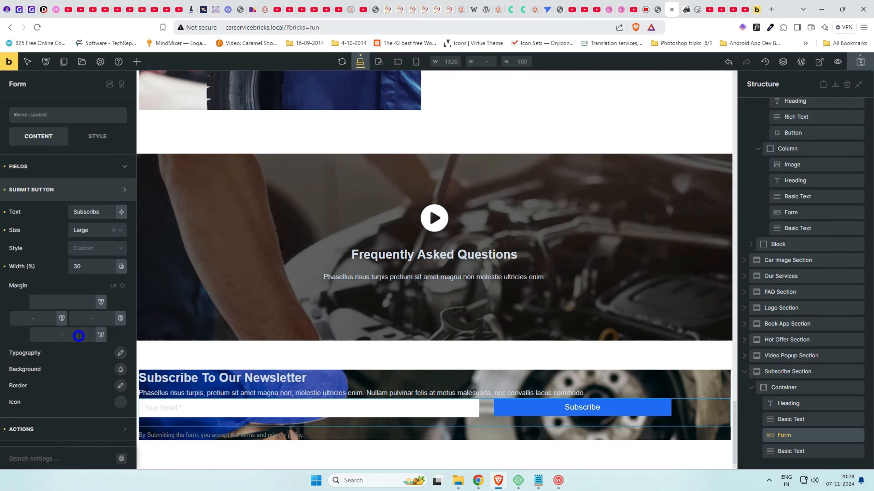
pyautogui.moveTo(92, 262); pyautogui.dragTo(67, 267)
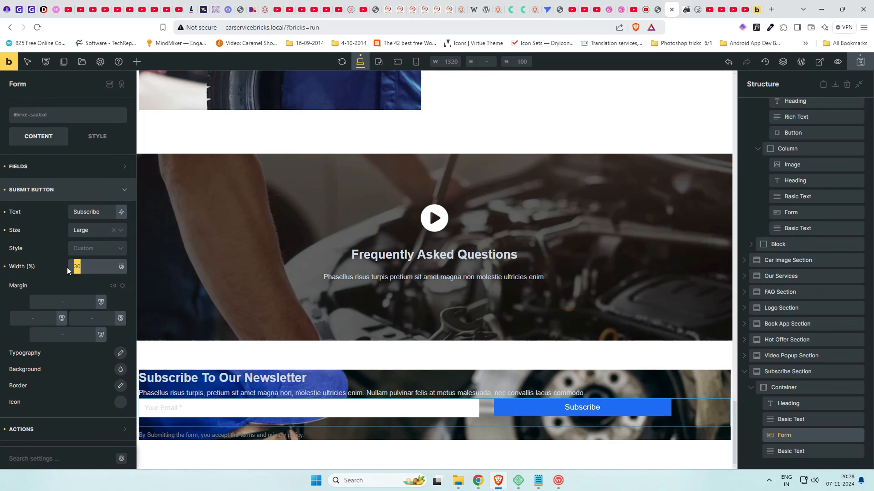
pyautogui.write('20')
pyautogui.press('BackSpace')
pyautogui.write('10')
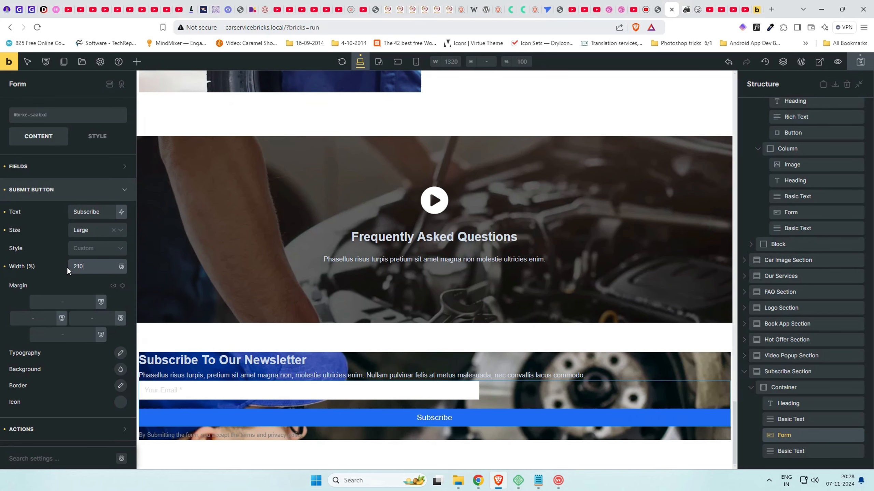
pyautogui.press('BackSpace')
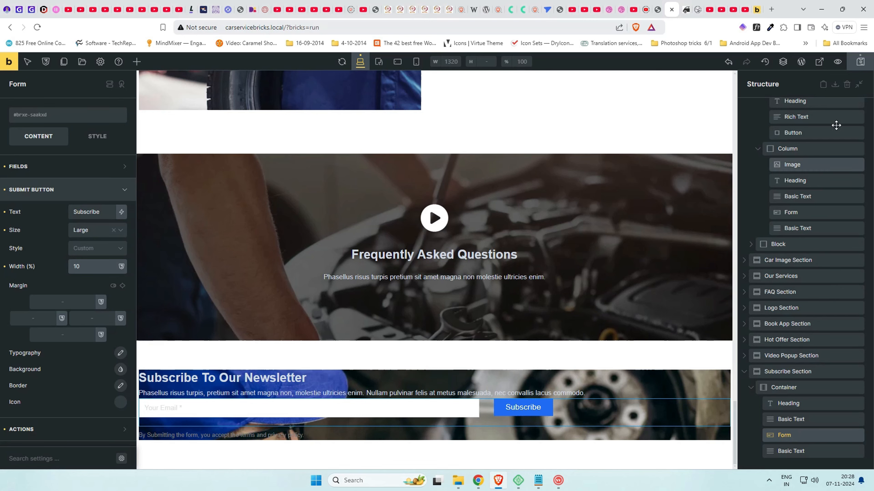
pyautogui.click(859, 61)
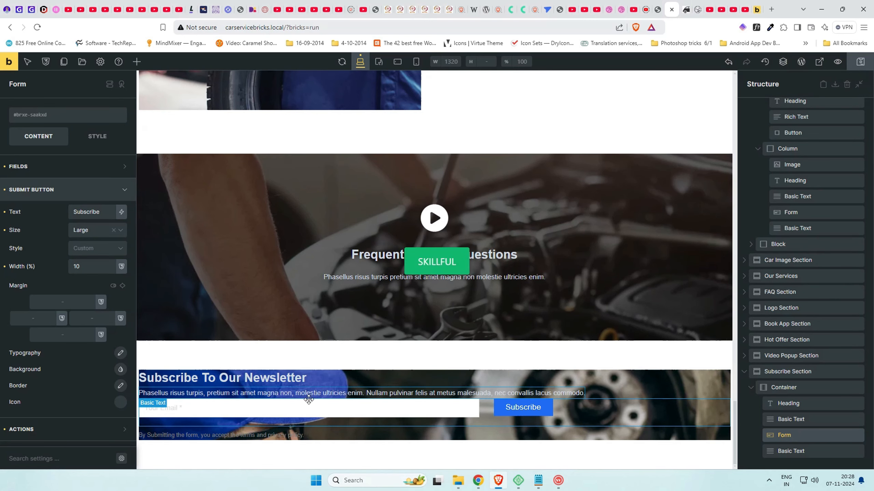
# Make the background color of the subscribe form's fields fully transparent
pyautogui.click(51, 168)
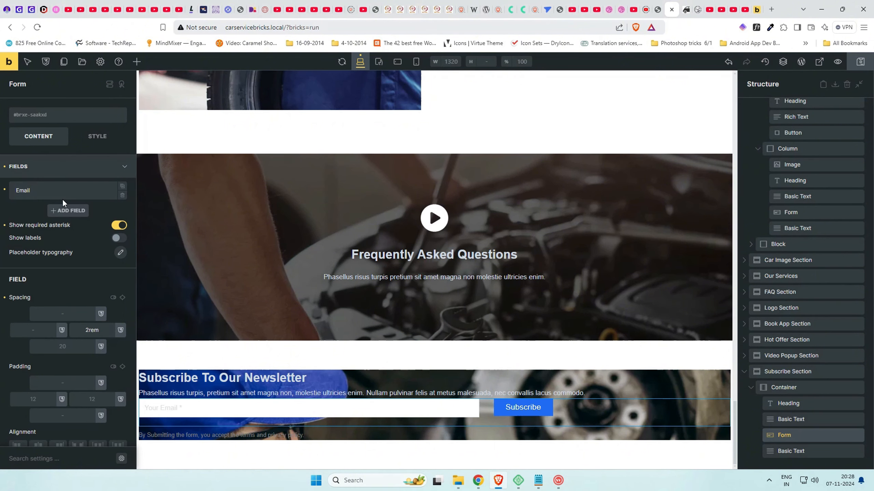
pyautogui.scroll(-4, 64, 272)
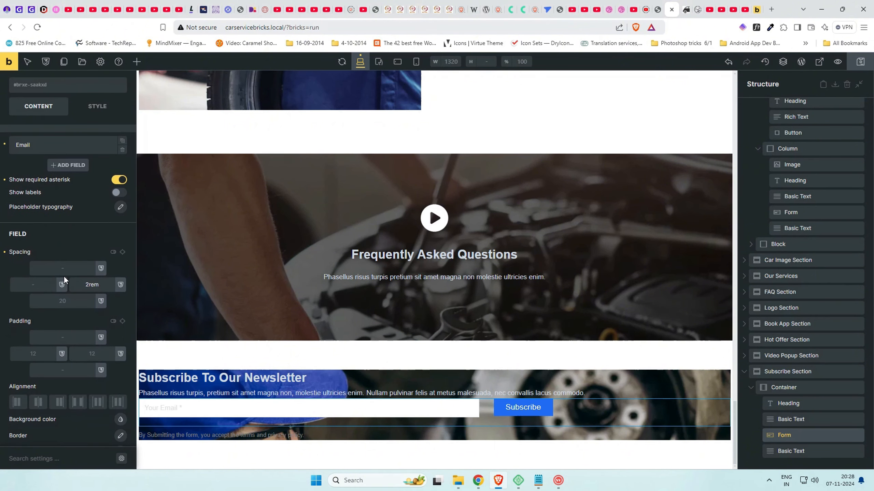
pyautogui.click(121, 329)
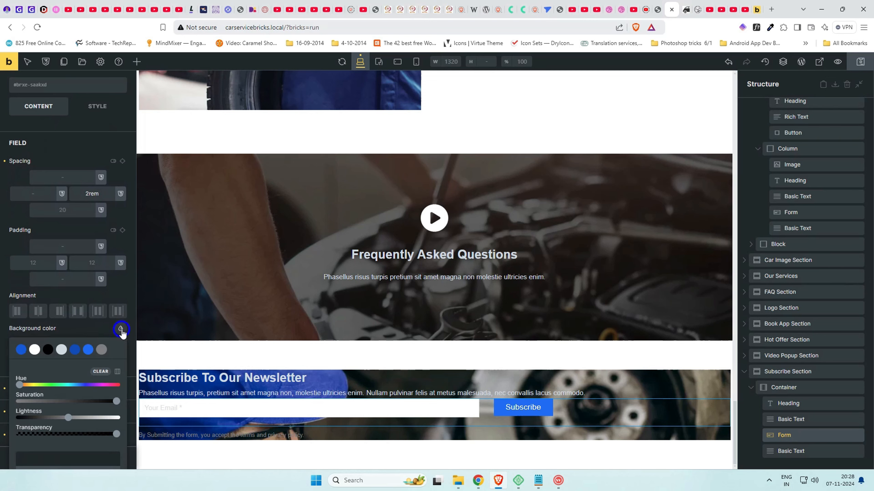
pyautogui.moveTo(114, 437); pyautogui.dragTo(7, 441)
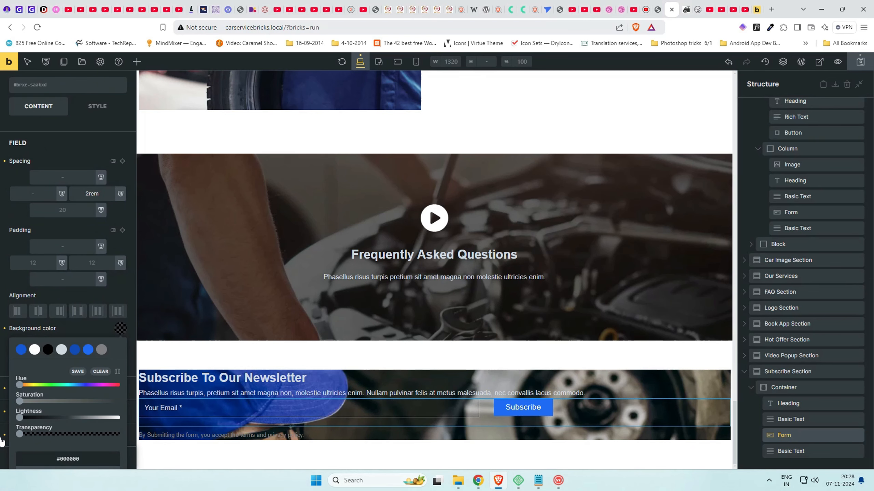
pyautogui.click(91, 329)
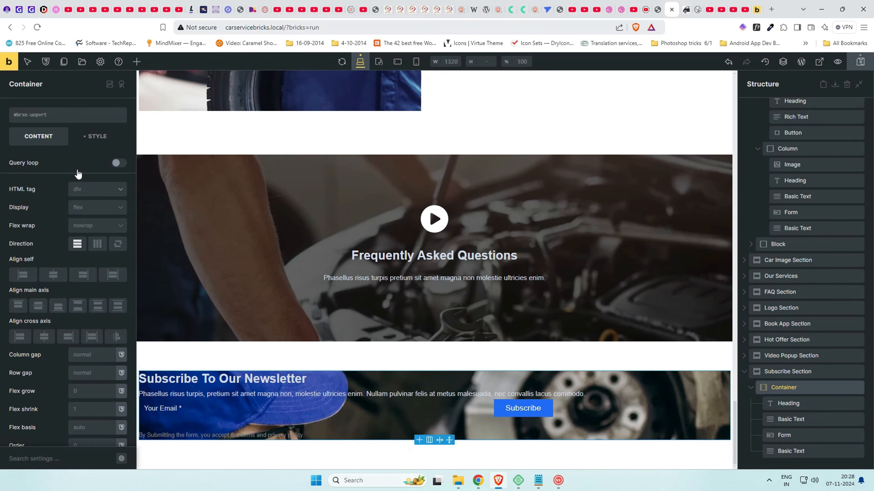
# Give the Subscribe Section's container a black background color with slightly reduced opacity
pyautogui.click(101, 136)
pyautogui.click(74, 212)
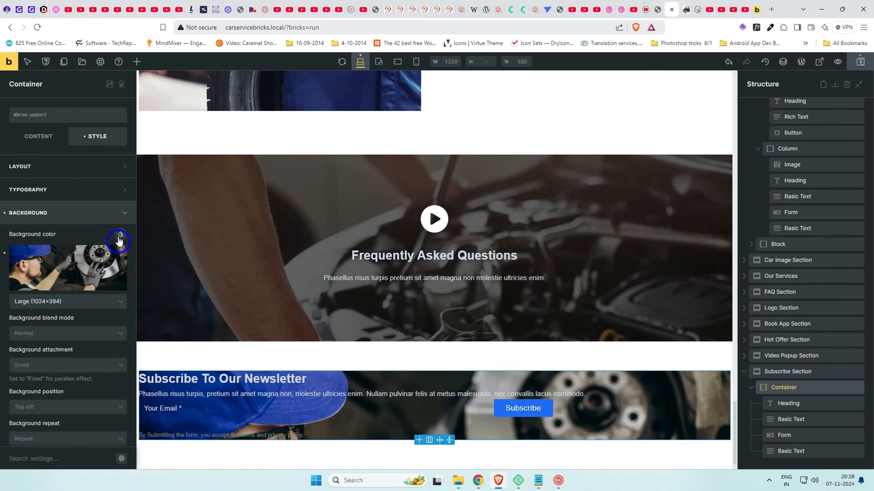
pyautogui.click(91, 254)
pyautogui.click(48, 256)
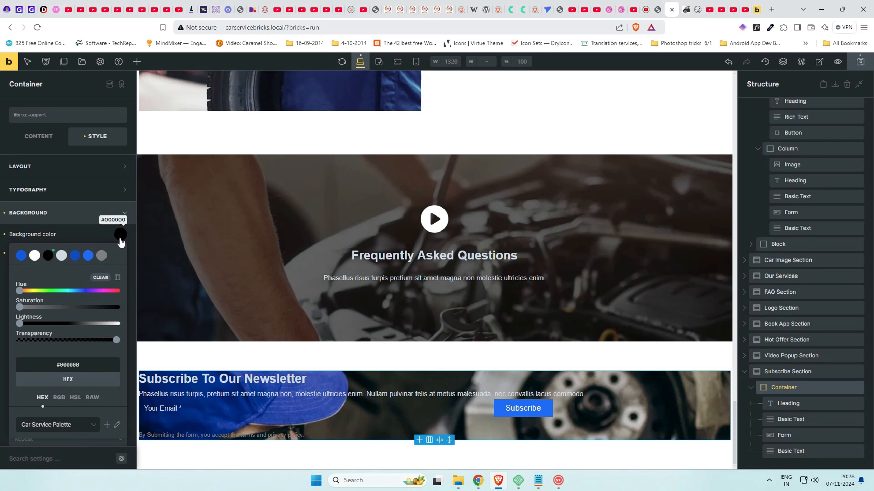
pyautogui.moveTo(107, 336); pyautogui.dragTo(94, 340)
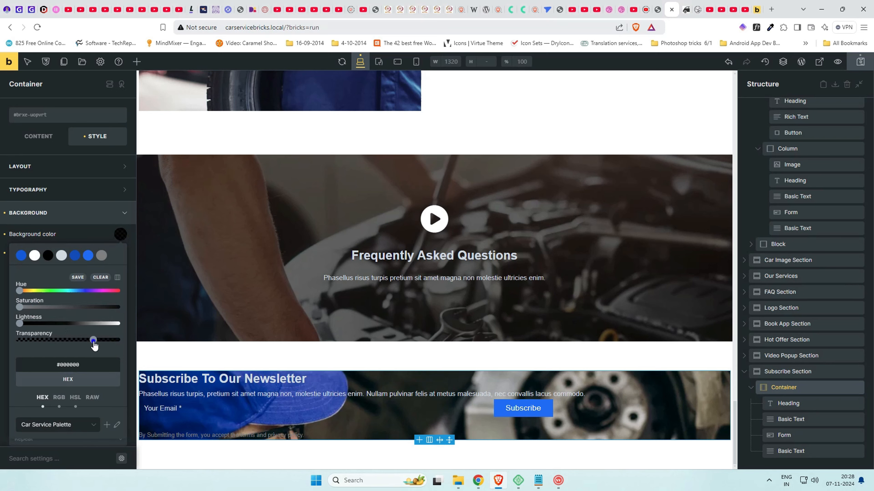
pyautogui.click(102, 238)
# Set the container's background blend mode to overlay and lower the opacity of its black background color further
pyautogui.click(91, 333)
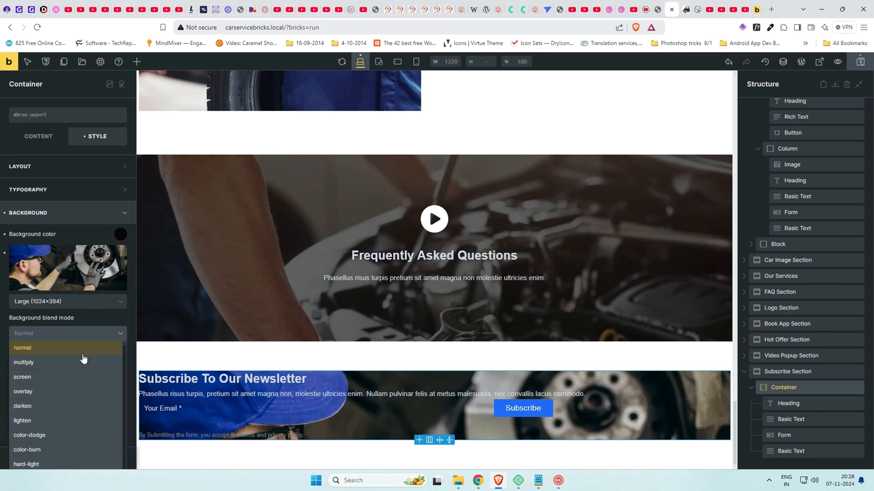
pyautogui.click(46, 393)
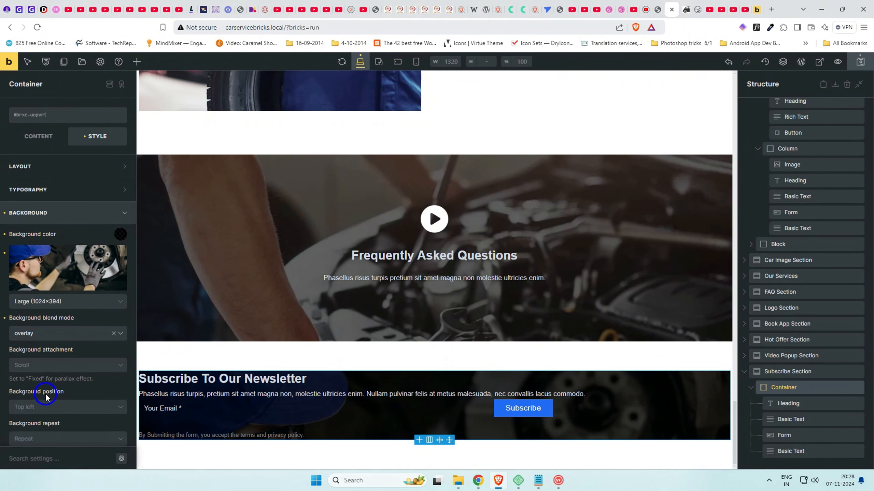
pyautogui.click(121, 234)
pyautogui.moveTo(93, 340); pyautogui.dragTo(81, 340)
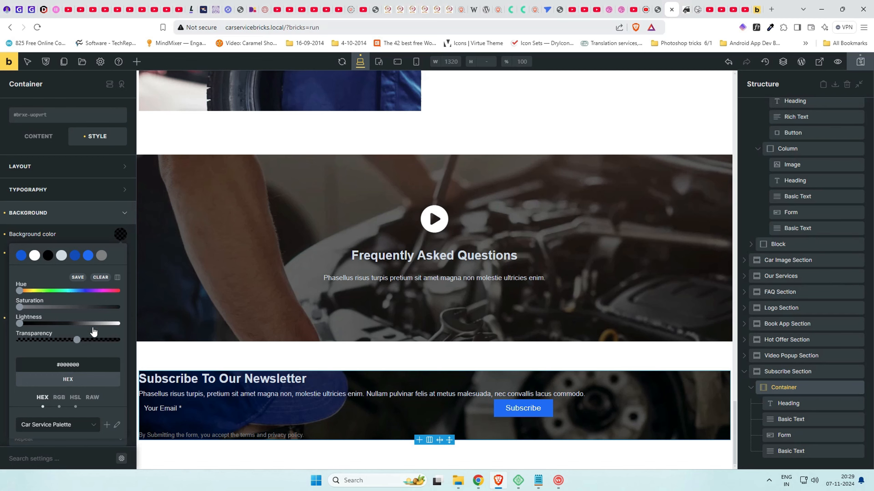
pyautogui.click(103, 236)
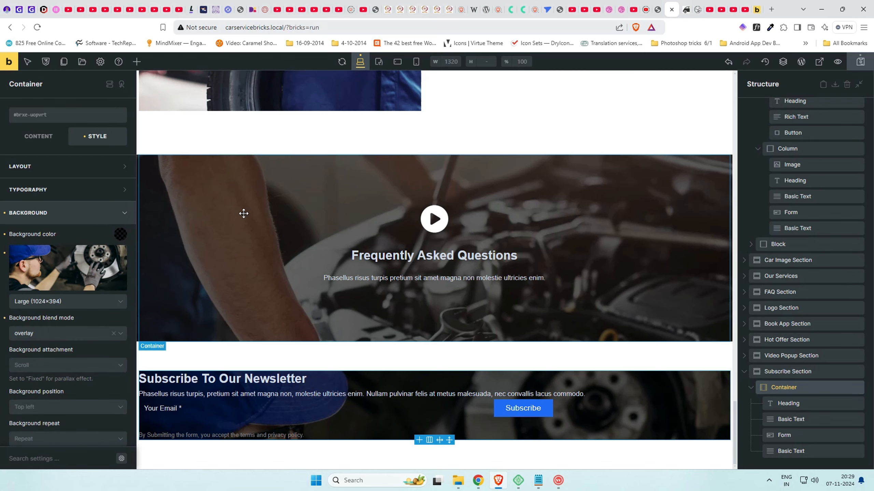
# Compare with the reference newsletter banner and set the Subscribe container's self and cross-axis alignment to center
pyautogui.click(659, 6)
pyautogui.click(310, 268)
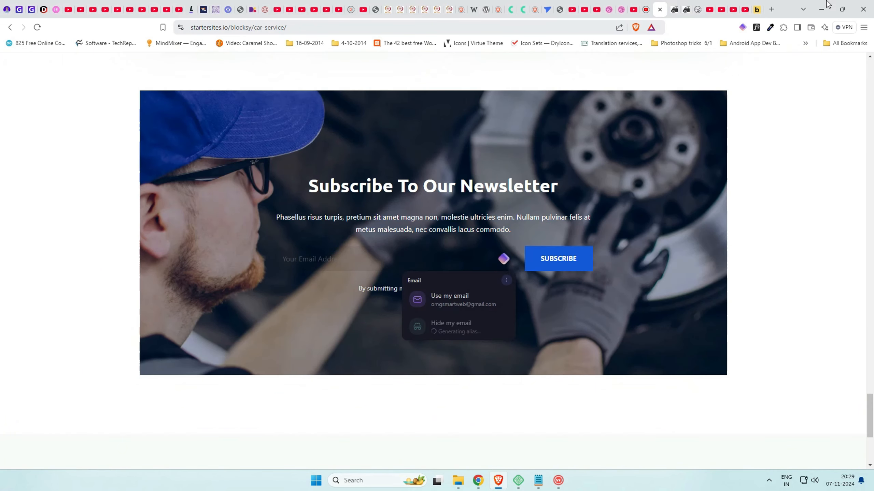
pyautogui.click(673, 5)
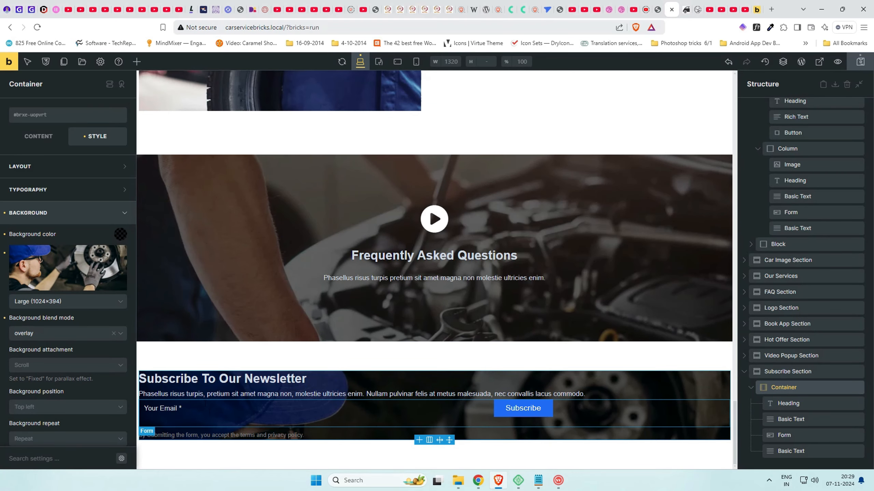
pyautogui.click(52, 213)
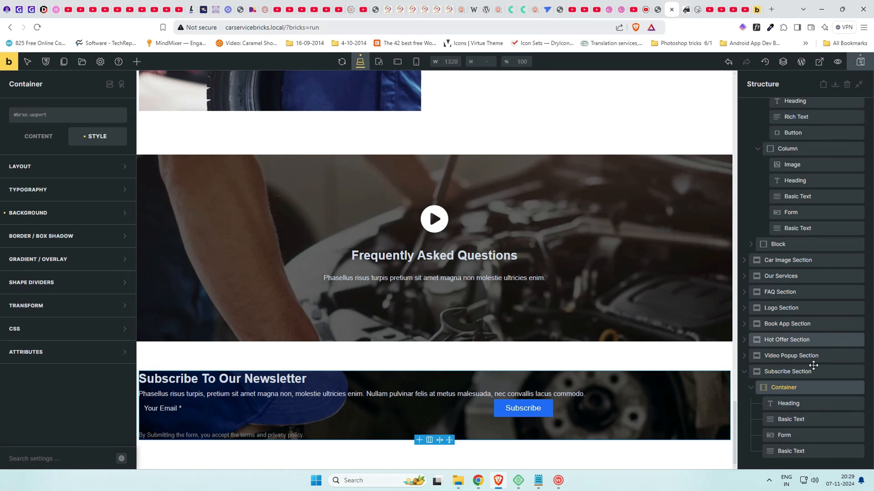
pyautogui.click(47, 142)
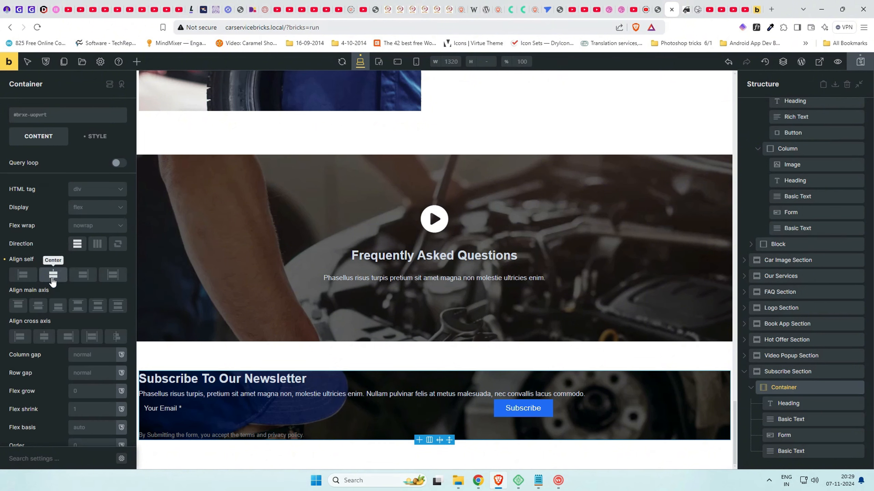
pyautogui.click(44, 336)
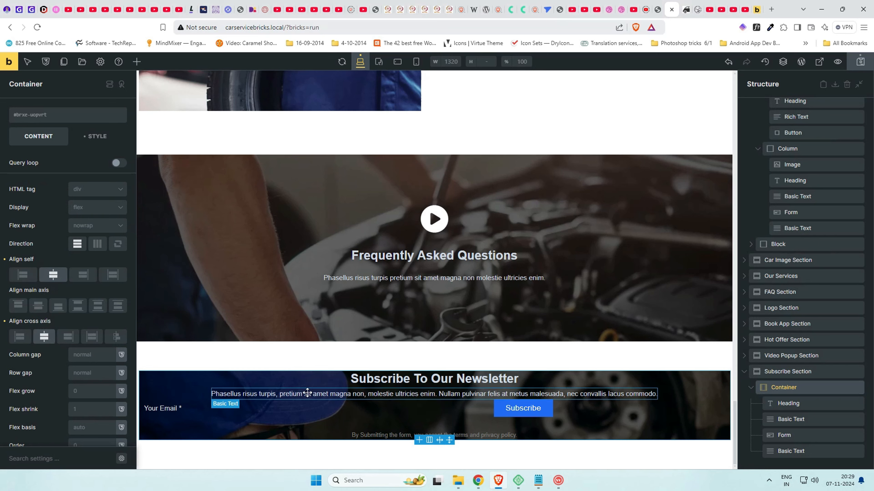
# Set the alignment of the subscribe form's fields to center
pyautogui.click(802, 439)
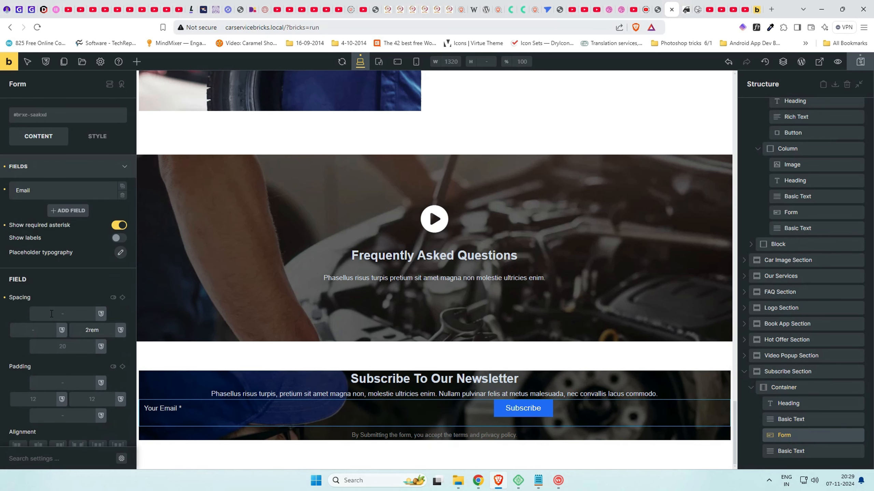
pyautogui.scroll(-5, 64, 298)
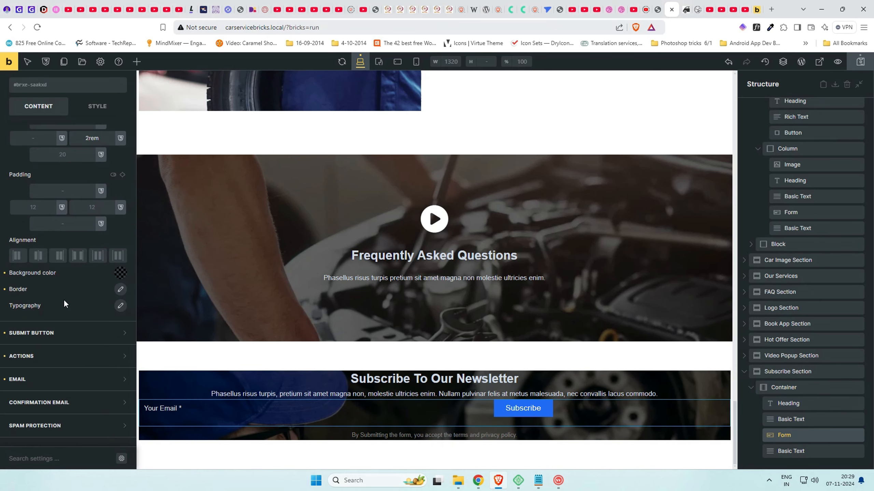
pyautogui.click(40, 256)
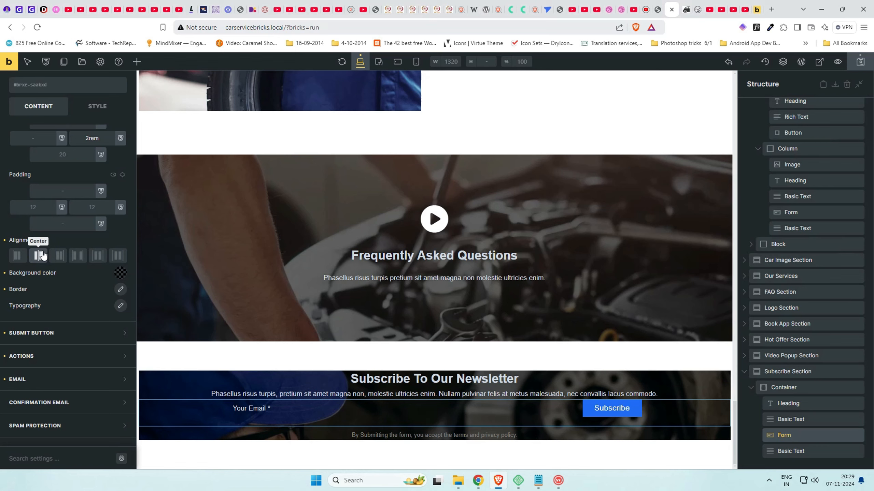
# Set the Subscribe Section container's padding to 4rem on all sides
pyautogui.click(811, 385)
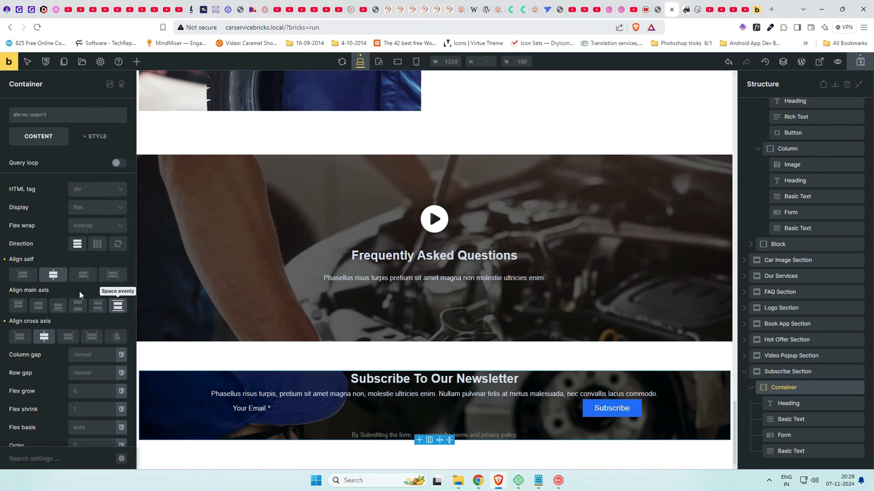
pyautogui.click(97, 136)
pyautogui.click(68, 167)
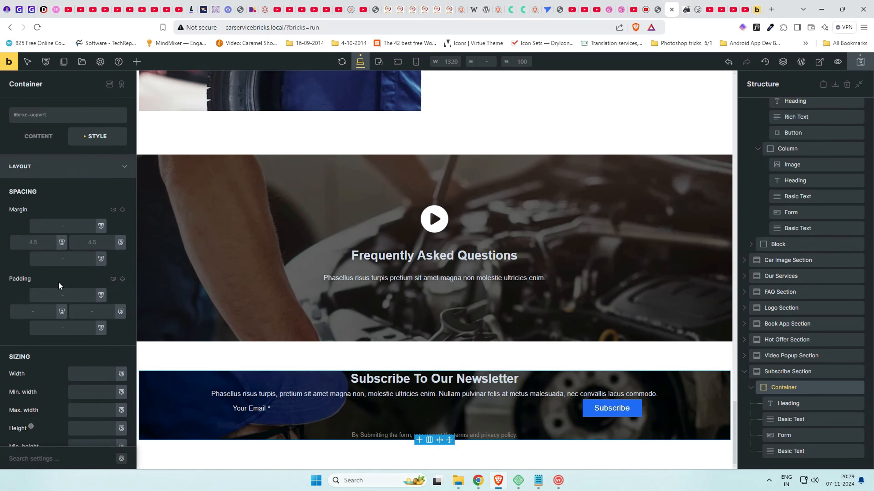
pyautogui.click(59, 295)
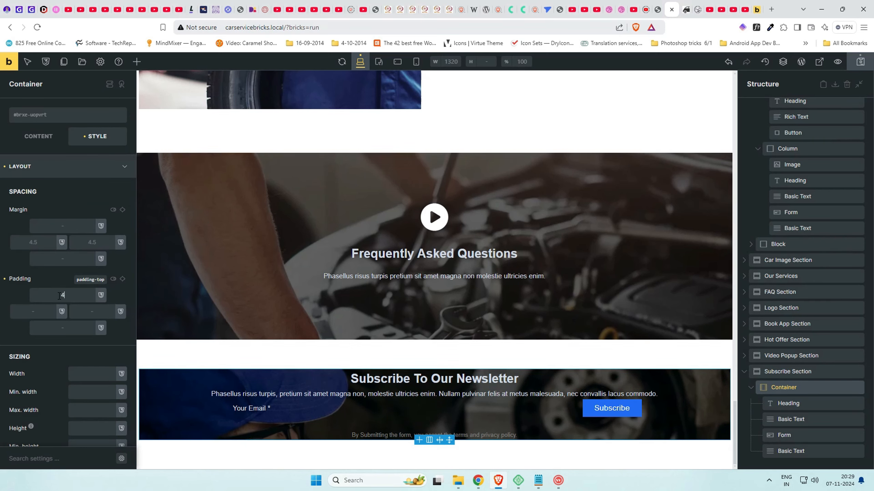
pyautogui.write('4rem')
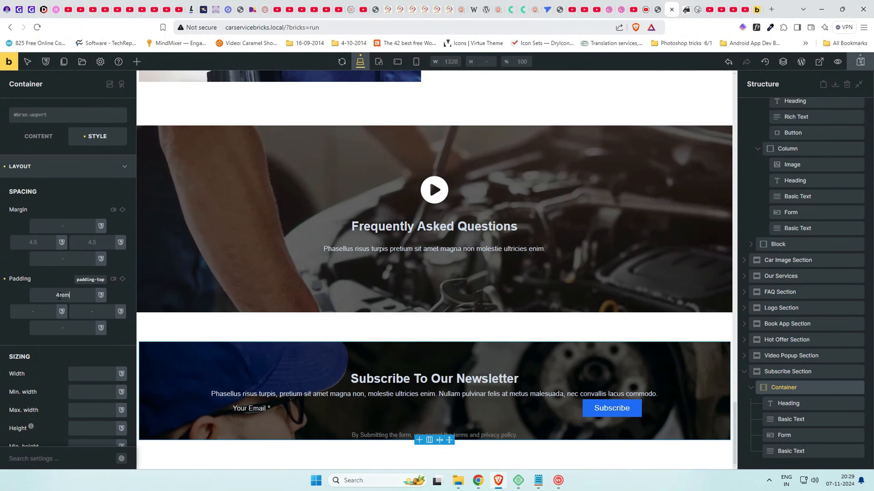
pyautogui.click(123, 281)
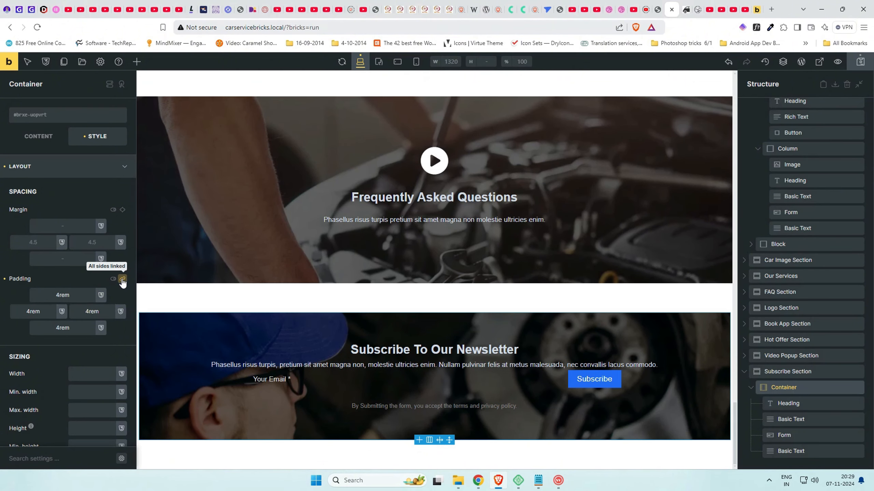
# Link opposite padding sides of the container and set left and right to 10rem, top and bottom to 5rem
pyautogui.click(123, 280)
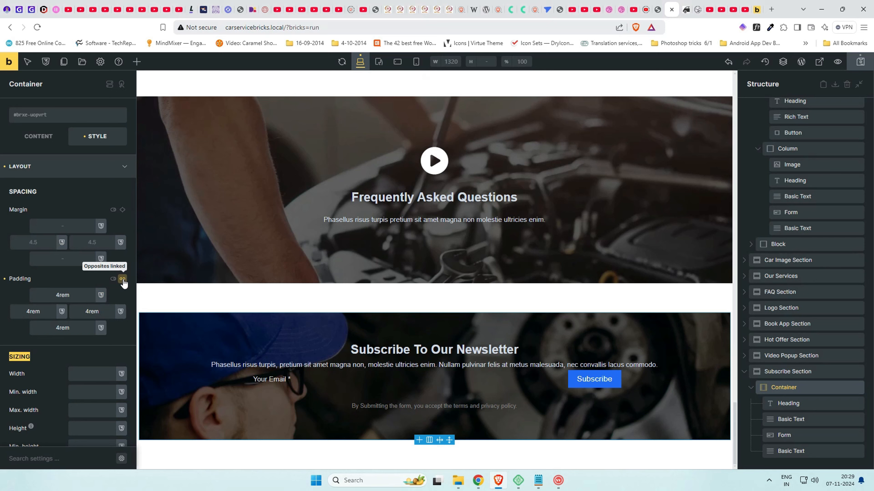
pyautogui.doubleClick(41, 311)
pyautogui.click(29, 311)
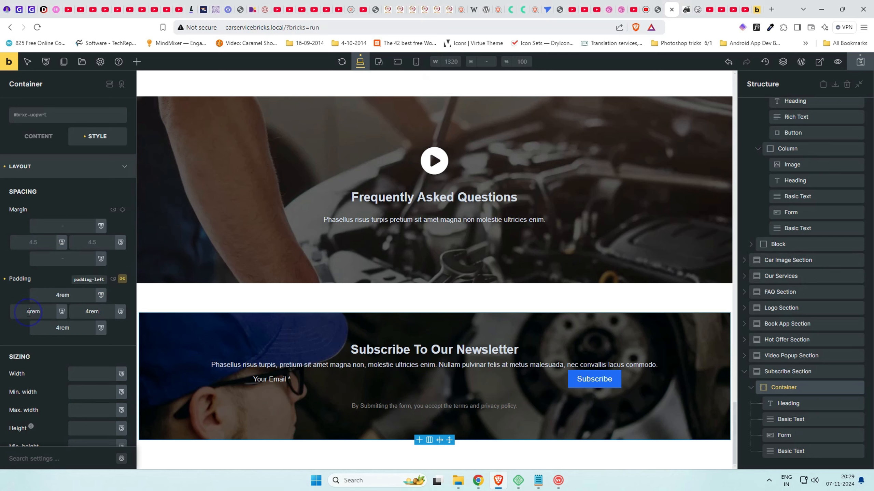
pyautogui.doubleClick(27, 313)
pyautogui.click(31, 313)
pyautogui.press('BackSpace')
pyautogui.write('10')
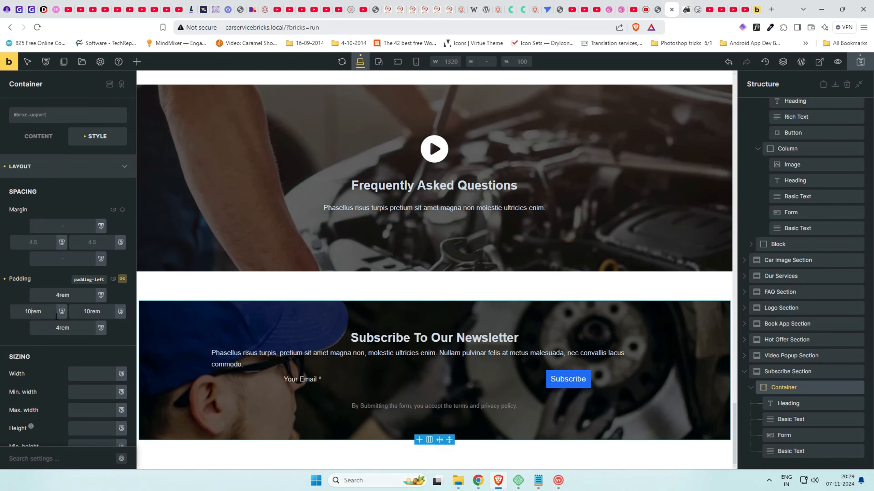
pyautogui.click(58, 295)
pyautogui.write('5')
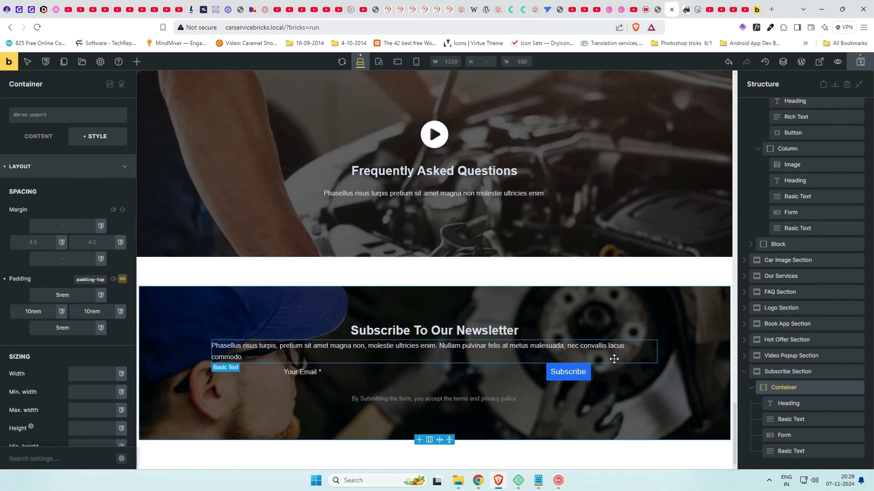
# Save the page and compare the newsletter banner on the live site with the reference site's banner
pyautogui.click(860, 61)
pyautogui.click(686, 9)
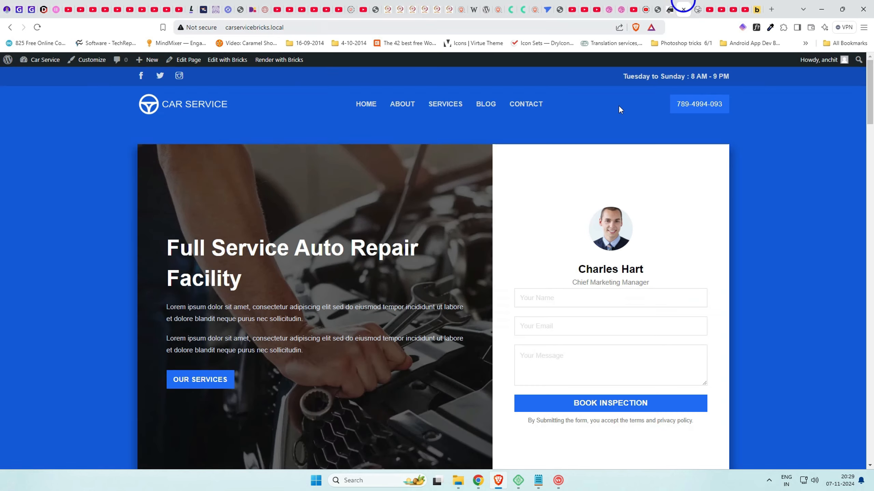
pyautogui.scroll(-20, 557, 204)
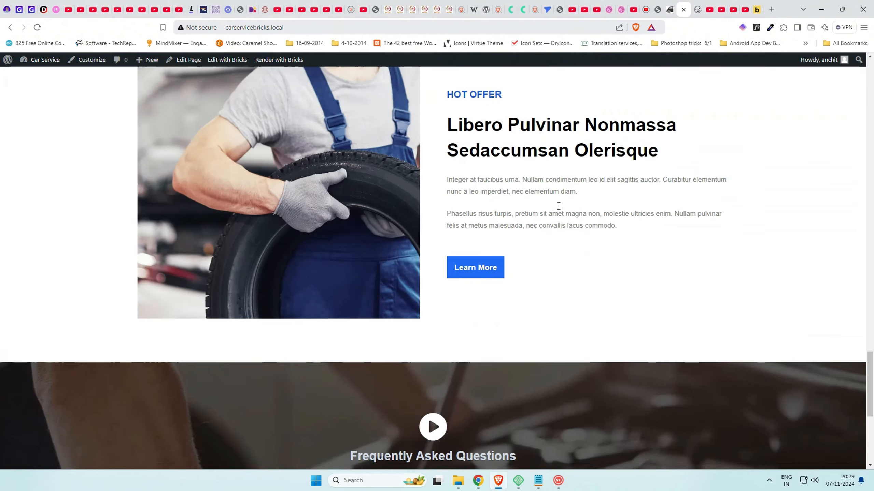
pyautogui.scroll(-8, 559, 206)
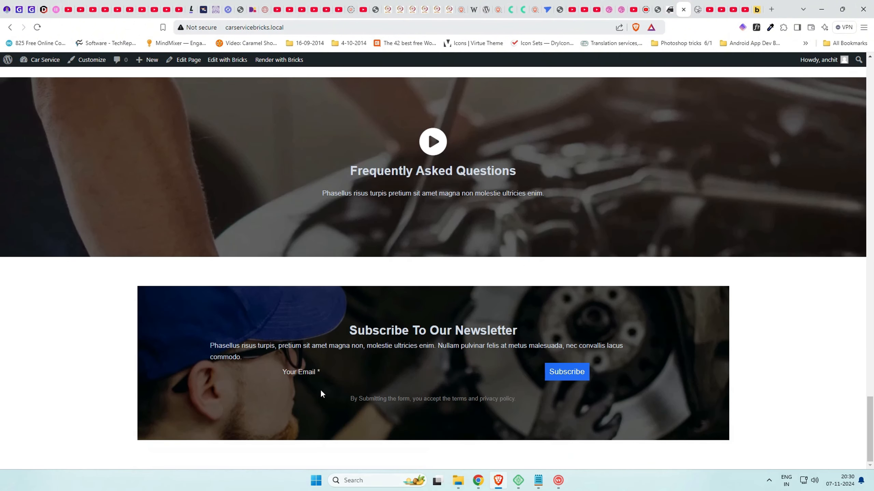
pyautogui.click(666, 4)
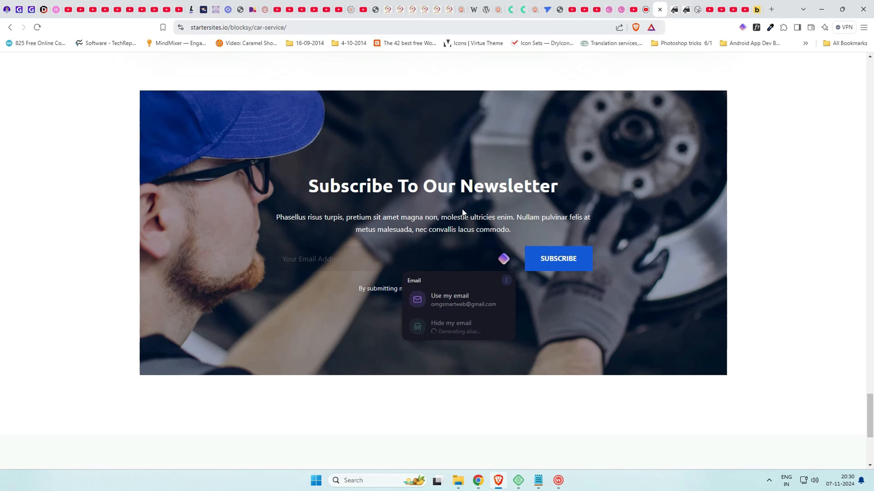
pyautogui.scroll(3, 627, 186)
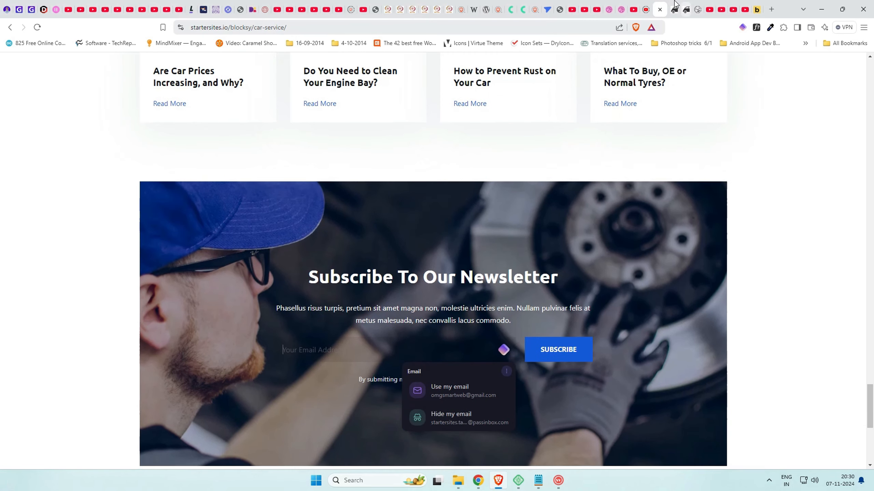
pyautogui.click(684, 4)
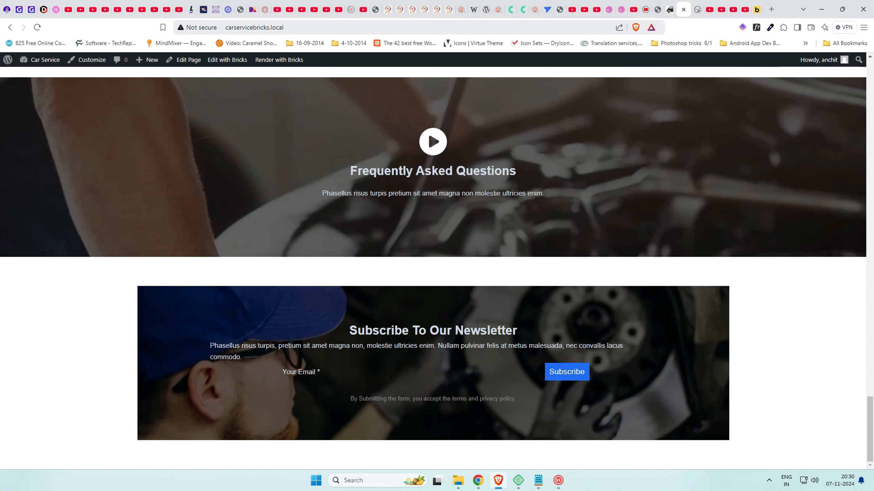
pyautogui.click(668, 7)
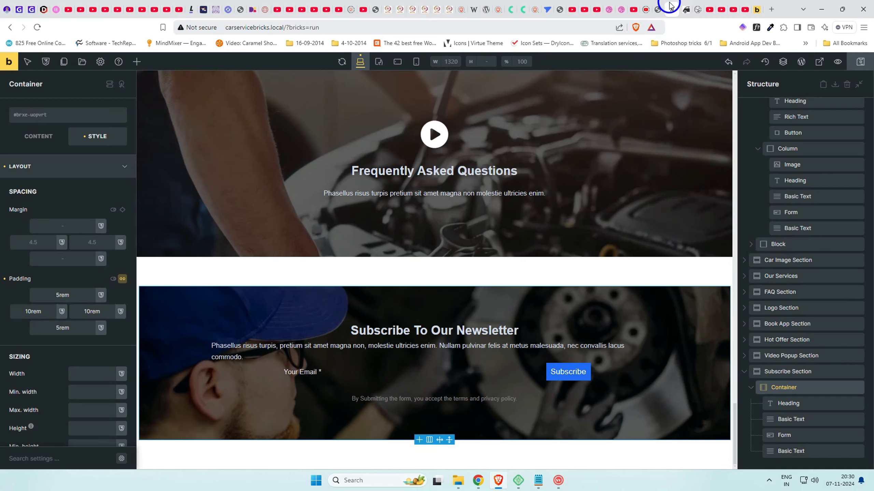
# Set the font size of the "Subscribe To Our Newsletter" heading to 2.5rem
pyautogui.click(434, 330)
pyautogui.click(97, 137)
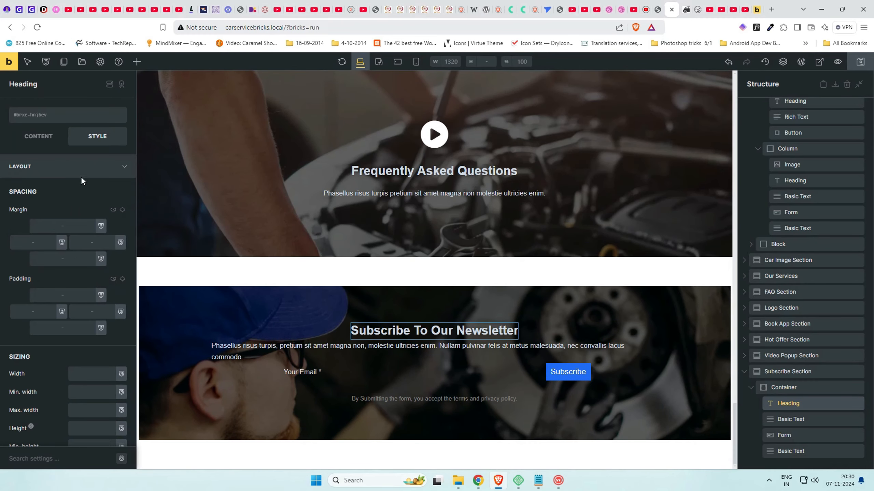
pyautogui.click(82, 176)
pyautogui.click(79, 188)
pyautogui.click(90, 229)
pyautogui.write('3rem')
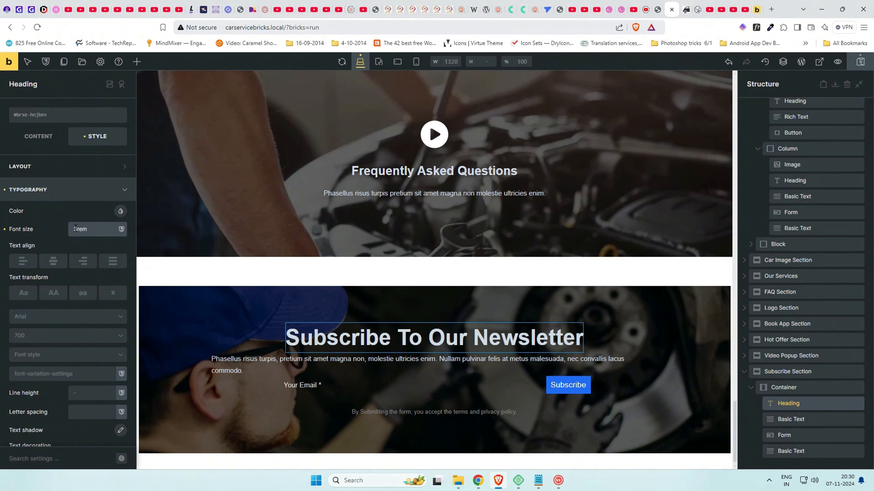
pyautogui.moveTo(73, 229); pyautogui.dragTo(77, 230)
pyautogui.write('2.5rem')
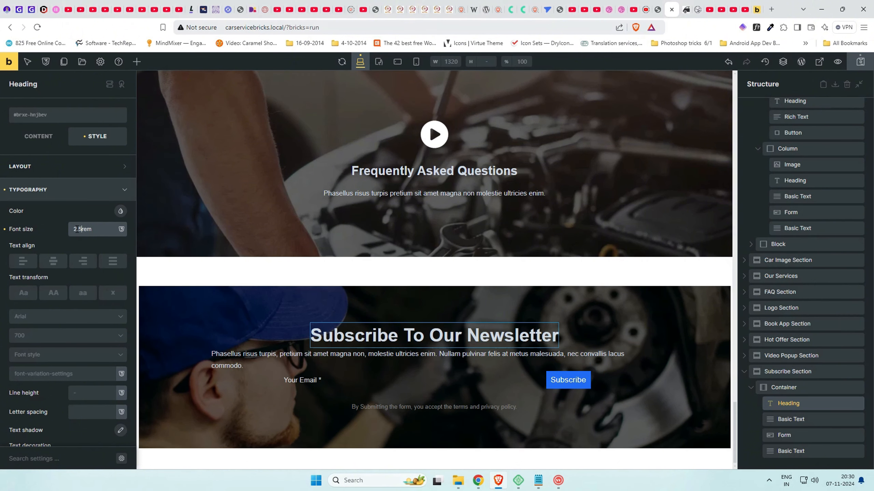
# Give the "Subscribe To Our Newsletter" heading 1rem of padding at the top and bottom
pyautogui.click(73, 196)
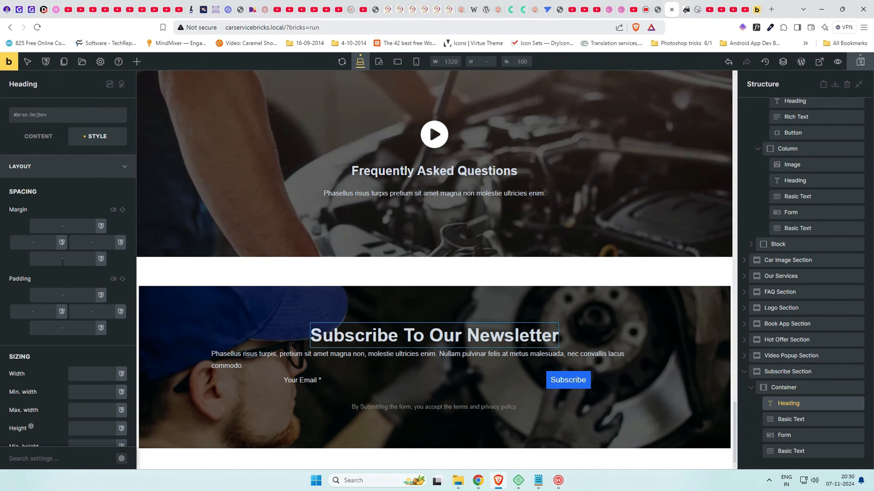
pyautogui.click(65, 326)
pyautogui.write('1rem')
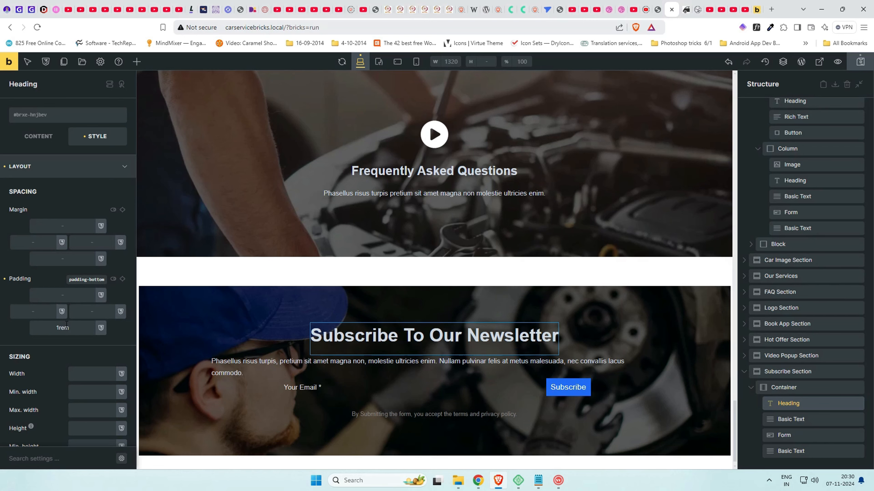
pyautogui.click(65, 295)
pyautogui.write('1rem')
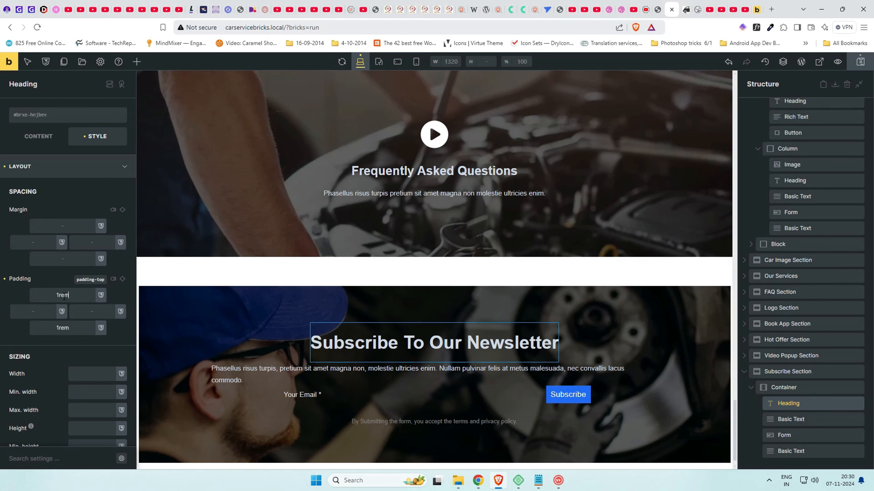
# Check the reference banner and set the top and bottom padding of the paragraph below the newsletter heading to 1rem
pyautogui.click(661, 2)
pyautogui.click(671, 2)
pyautogui.click(662, 2)
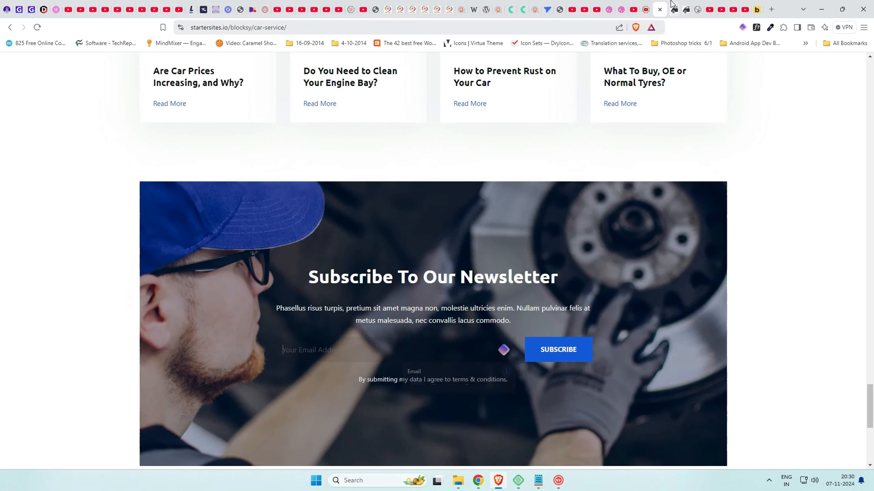
pyautogui.click(672, 3)
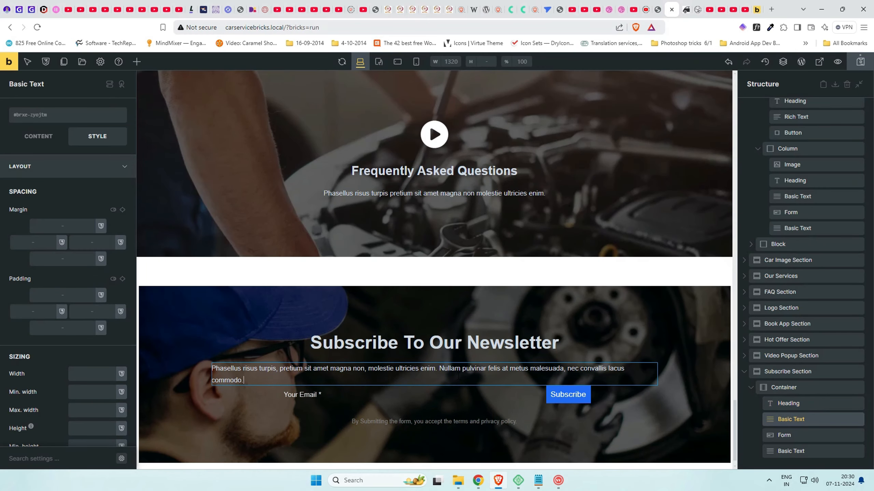
pyautogui.click(61, 296)
pyautogui.write('1rem')
pyautogui.press('Tab')
pyautogui.press('Tab')
pyautogui.write('1rem')
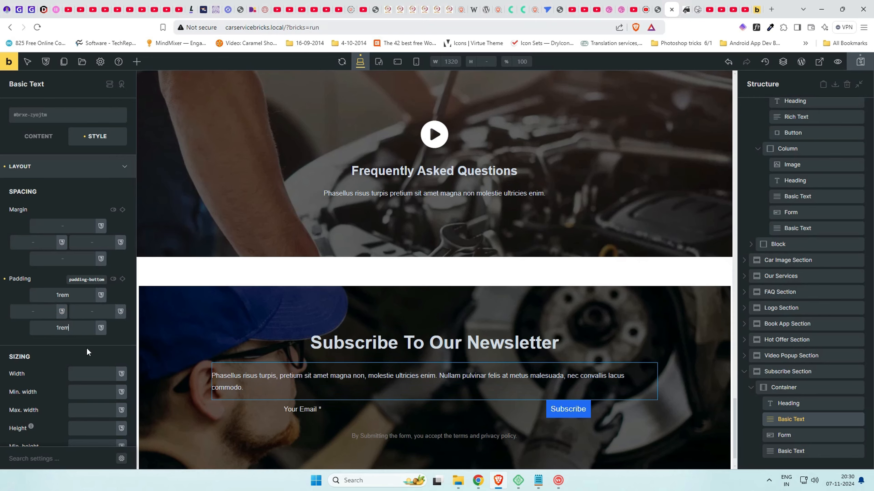
# Clear the None border style from the subscribe form's fields
pyautogui.click(784, 435)
pyautogui.click(51, 140)
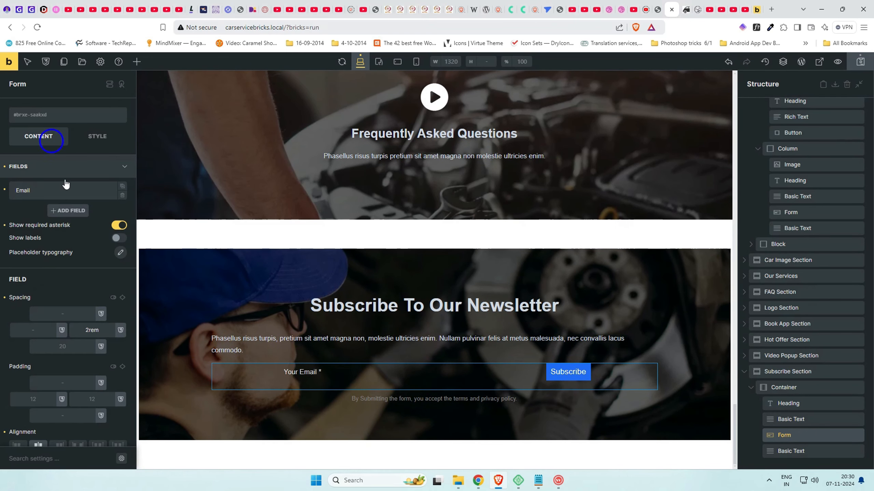
pyautogui.scroll(-5, 65, 184)
pyautogui.click(120, 299)
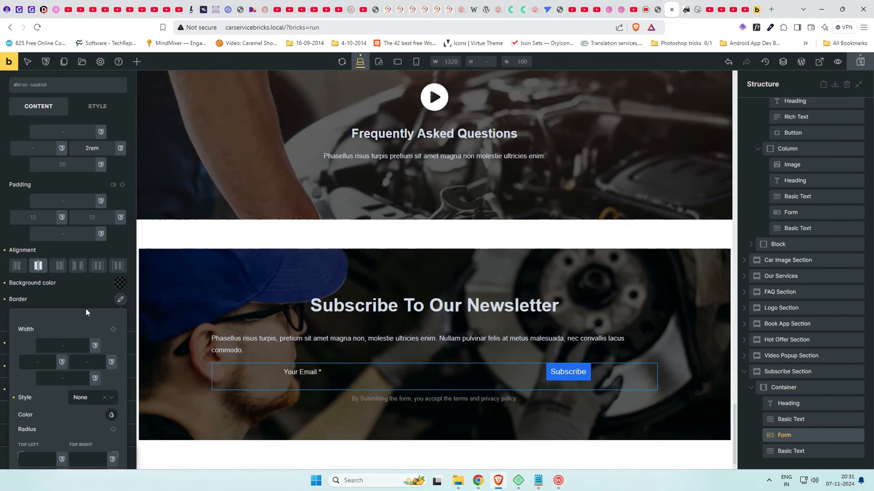
pyautogui.click(7, 303)
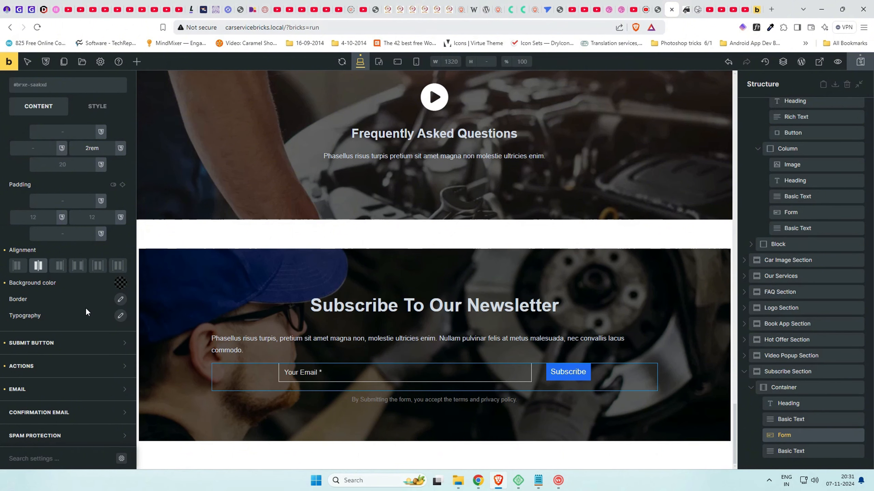
# Try a top padding of 1rem on the subscribe form's fields and clear it again
pyautogui.scroll(2, 85, 307)
pyautogui.click(70, 245)
pyautogui.write('1rem')
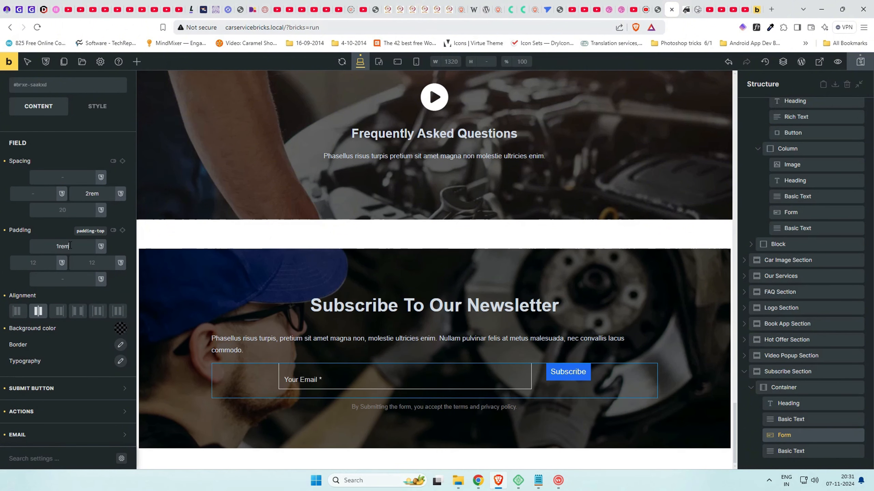
pyautogui.doubleClick(70, 246)
pyautogui.press('BackSpace')
# Set the subscribe form element's own top padding to 1rem, trying 1rem at the bottom as well and clearing it
pyautogui.click(95, 104)
pyautogui.click(65, 169)
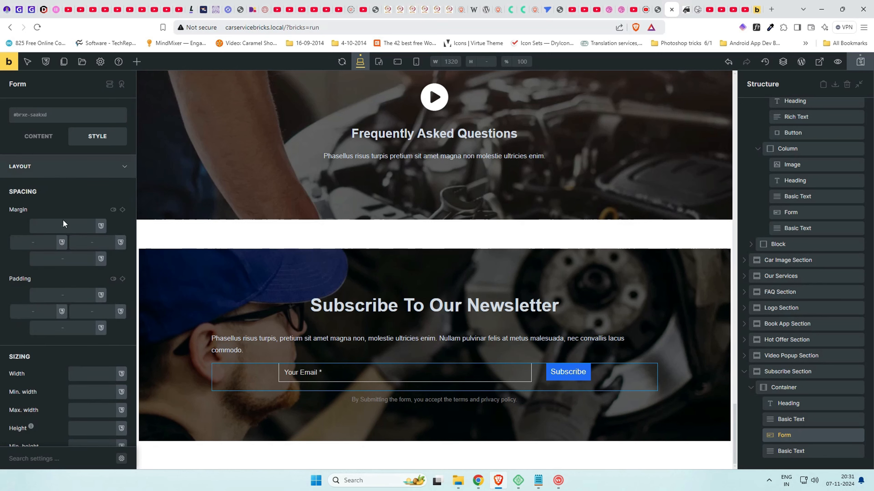
pyautogui.click(60, 295)
pyautogui.write('1rem')
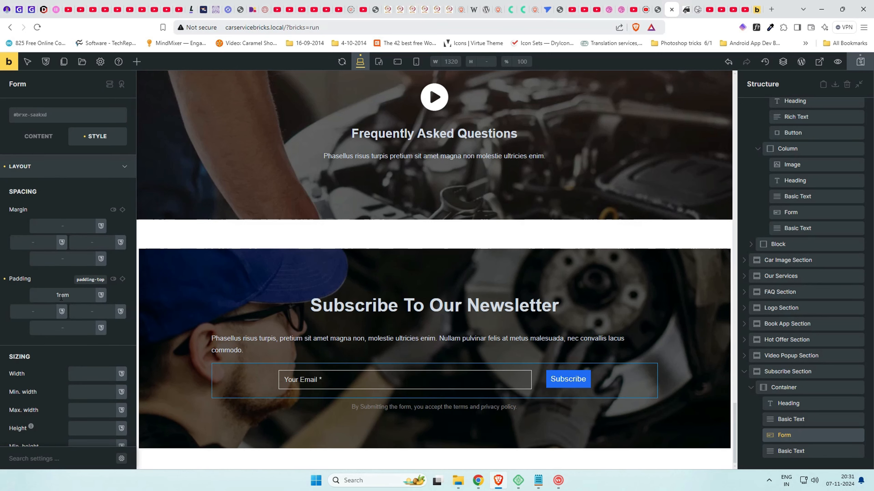
pyautogui.click(64, 328)
pyautogui.write('1rem')
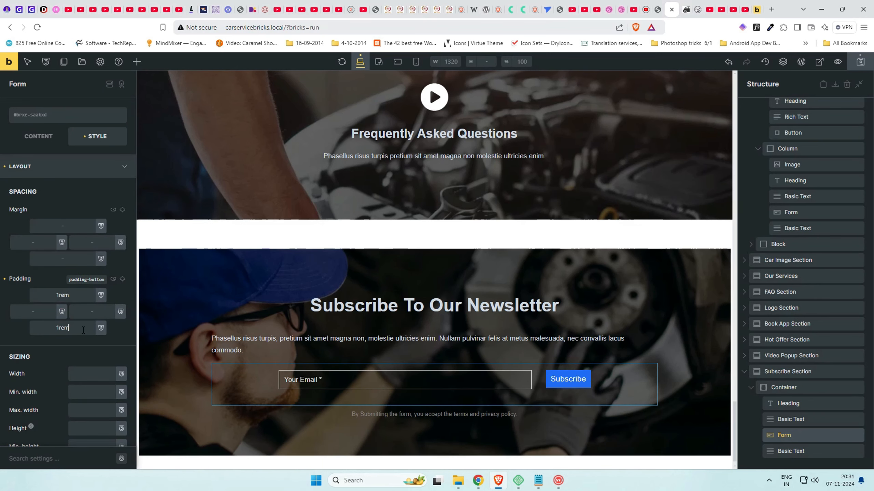
pyautogui.doubleClick(44, 325)
pyautogui.press('BackSpace')
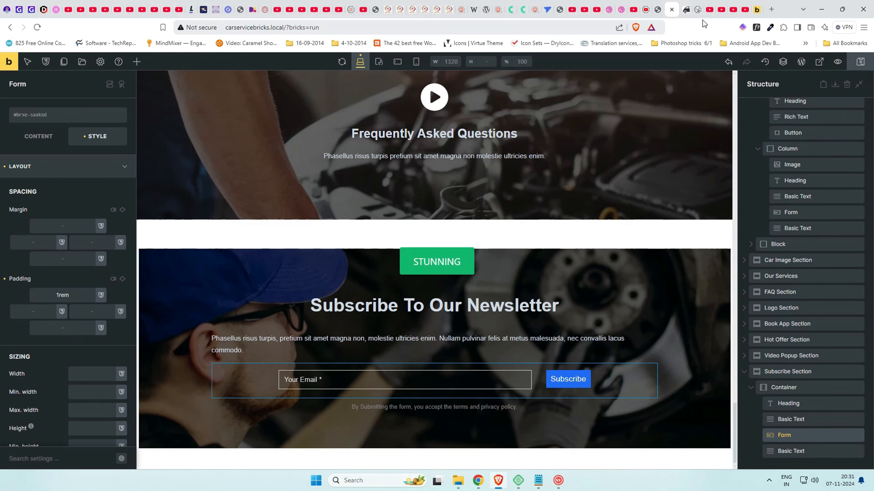
# Compare the live page's newsletter banner and page end with the reference site's banner and footer, and save the page
pyautogui.click(686, 5)
pyautogui.scroll(-20, 392, 234)
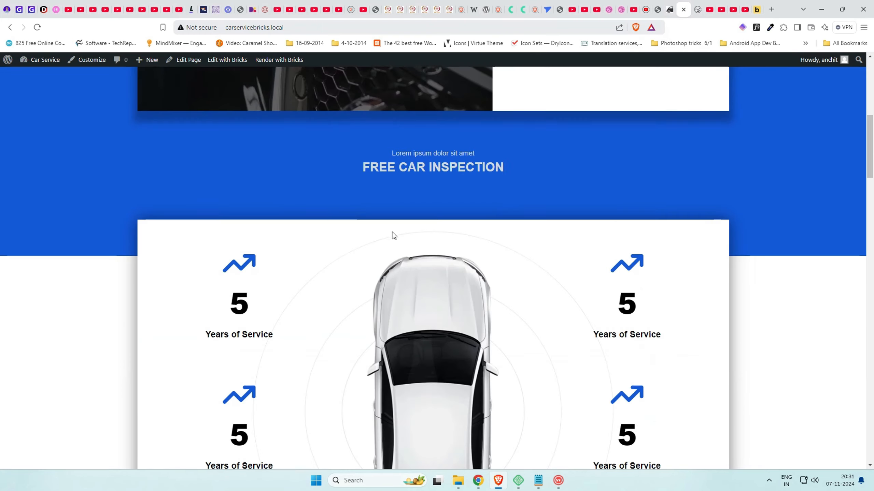
pyautogui.scroll(-8, 390, 237)
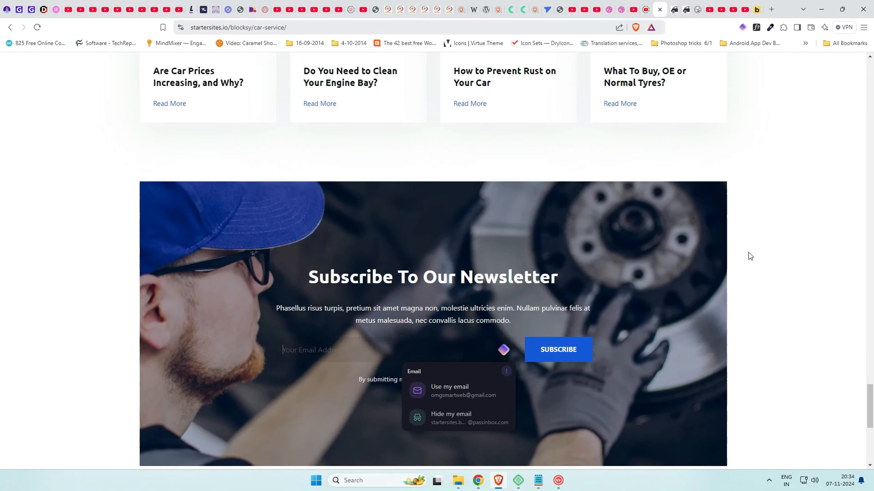
pyautogui.scroll(-7, 747, 257)
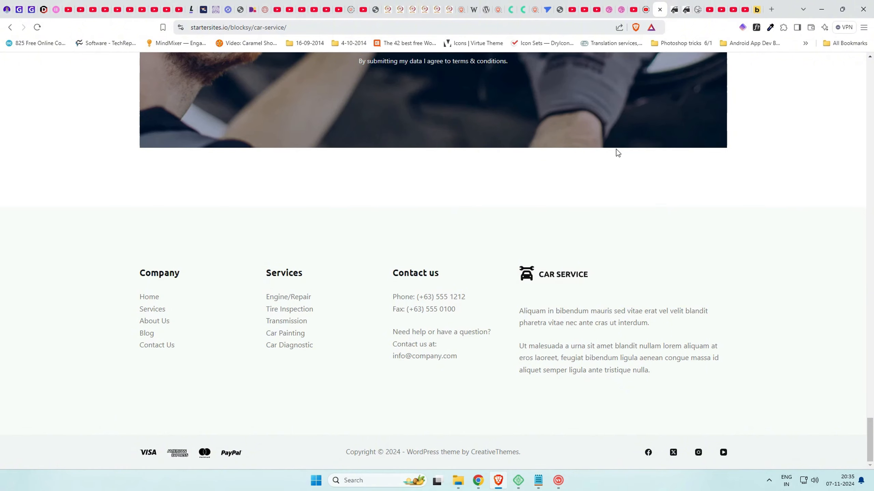
pyautogui.click(685, 9)
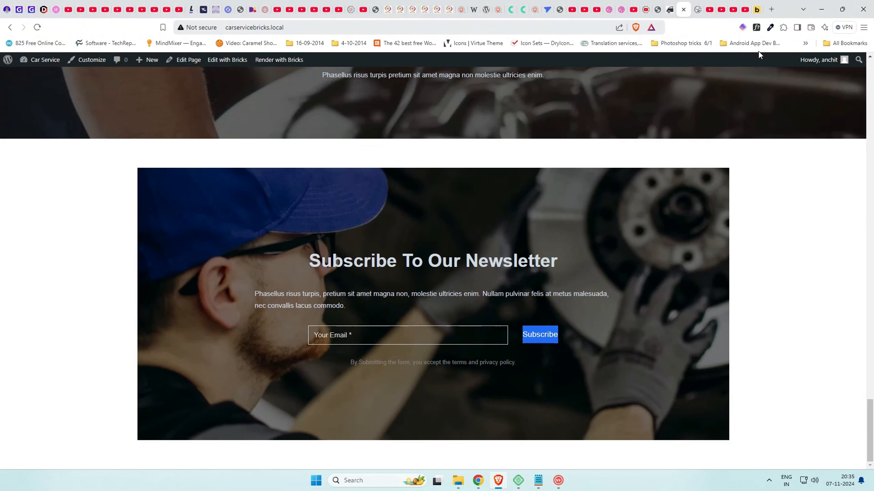
pyautogui.click(670, 7)
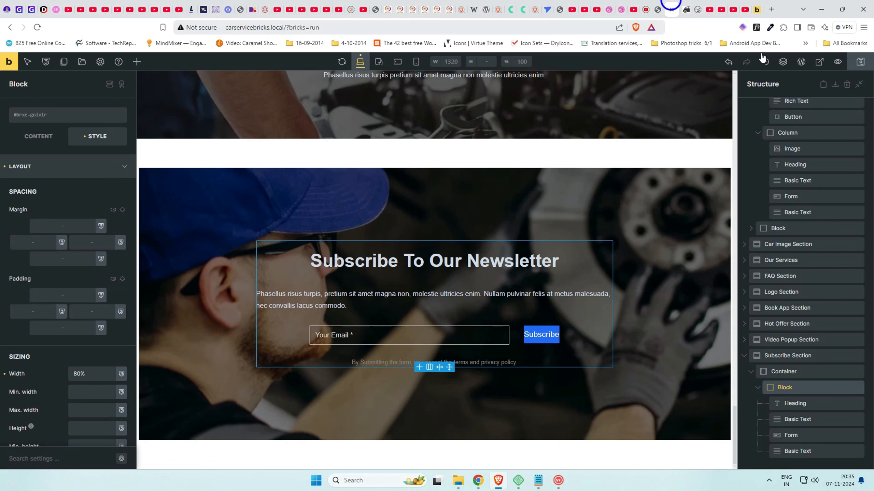
pyautogui.click(865, 59)
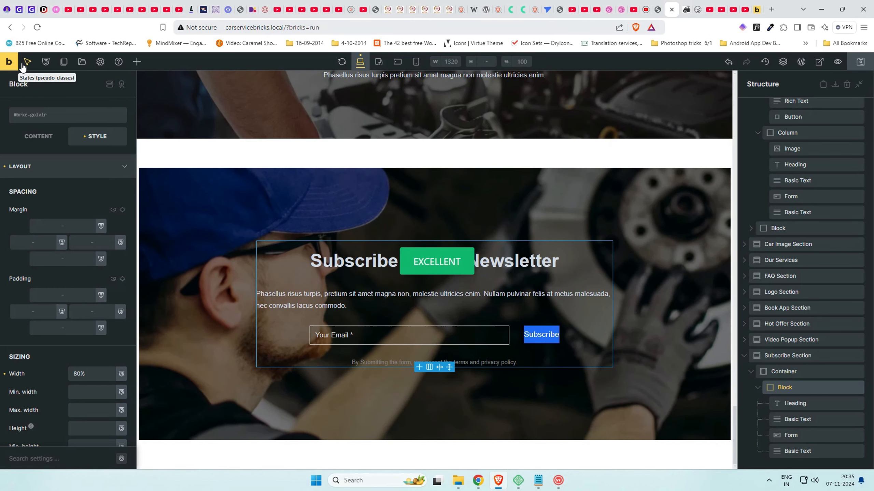
# Leave the builder for the WordPress dashboard and start a new template in the Bricks templates list
pyautogui.click(9, 62)
pyautogui.moveTo(26, 60)
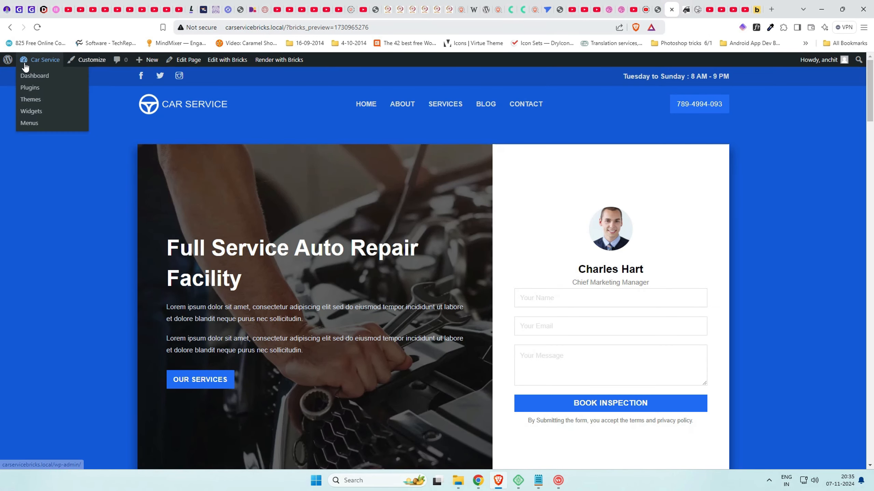
pyautogui.click(29, 75)
pyautogui.moveTo(27, 129)
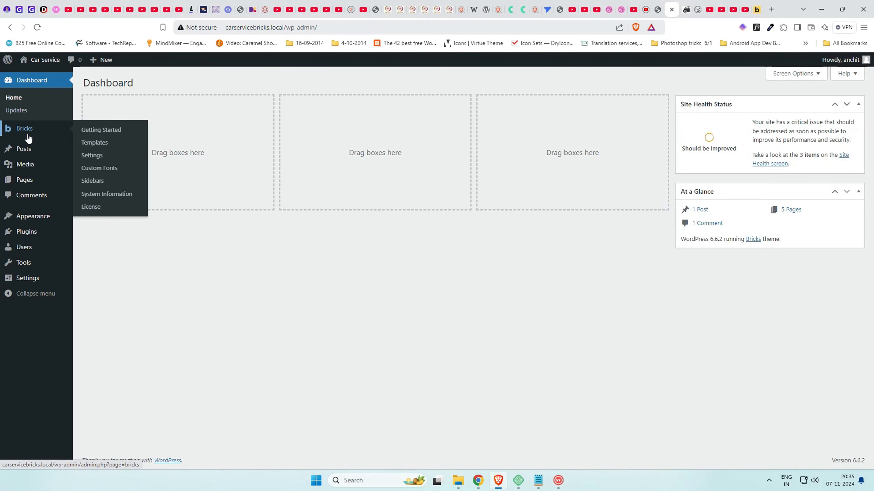
pyautogui.click(103, 142)
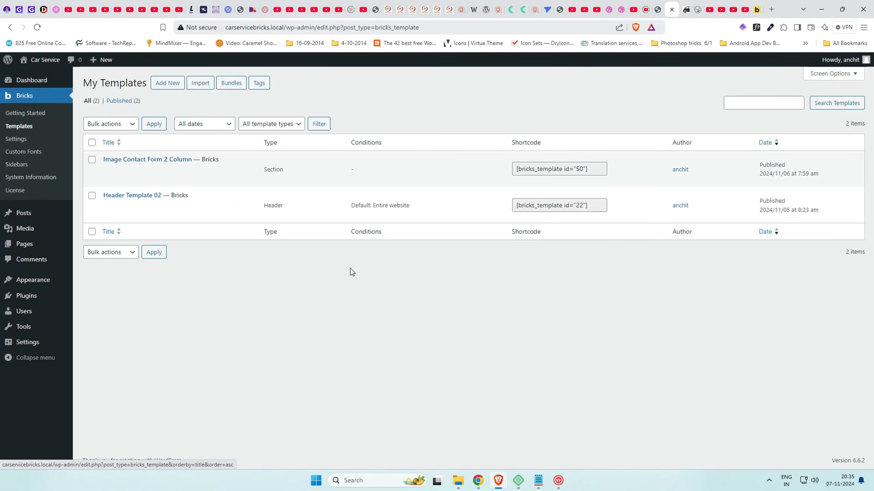
pyautogui.click(167, 83)
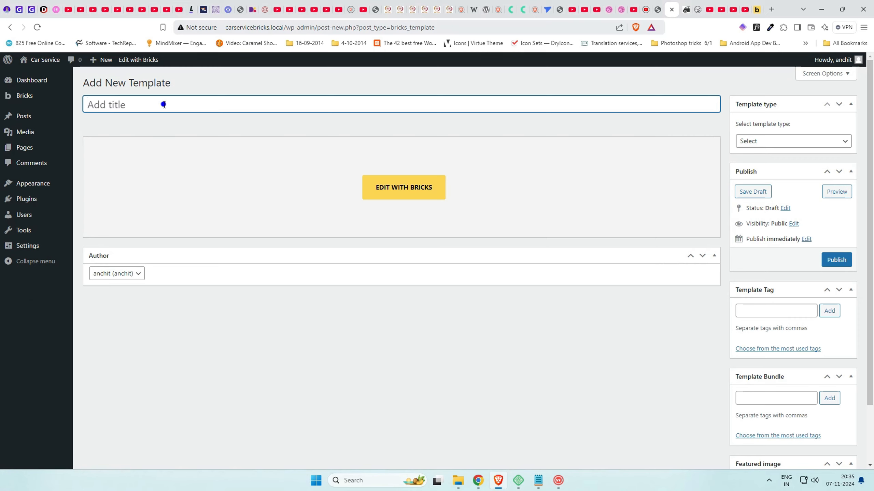
# Title the new template Footer 02, set its template type to Footer and publish it
pyautogui.write('Footer 02')
pyautogui.click(787, 142)
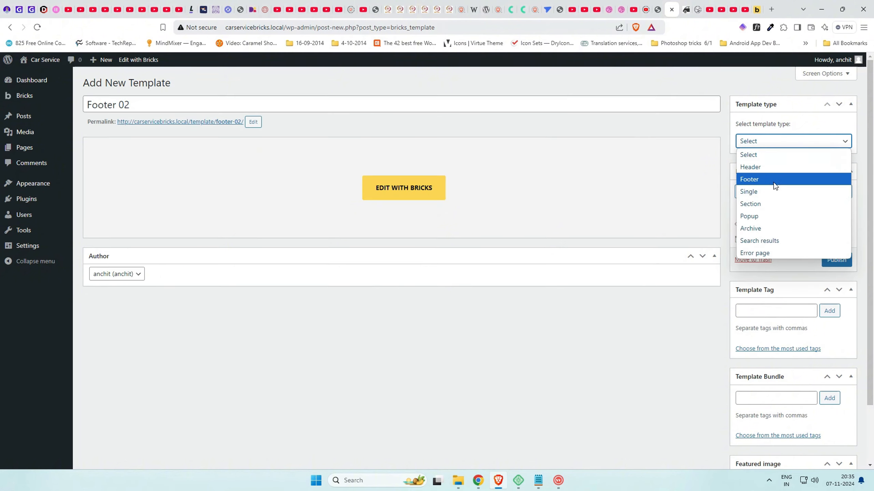
pyautogui.click(766, 191)
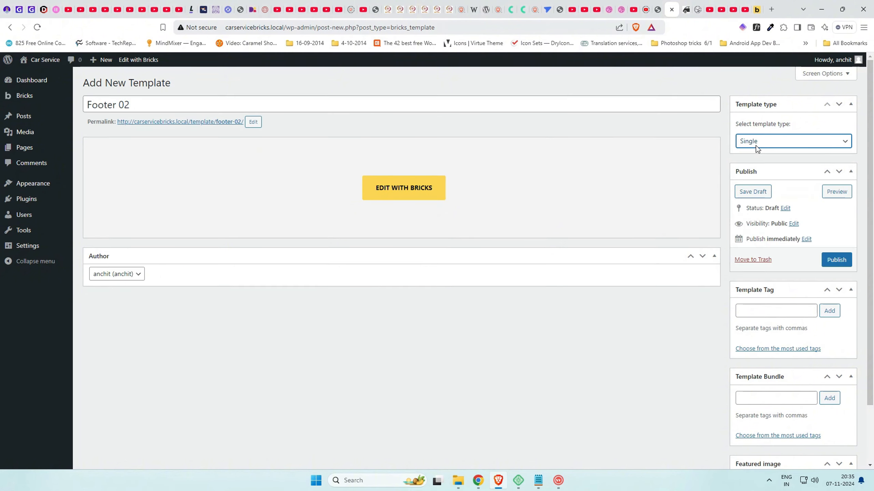
pyautogui.click(755, 142)
pyautogui.click(754, 174)
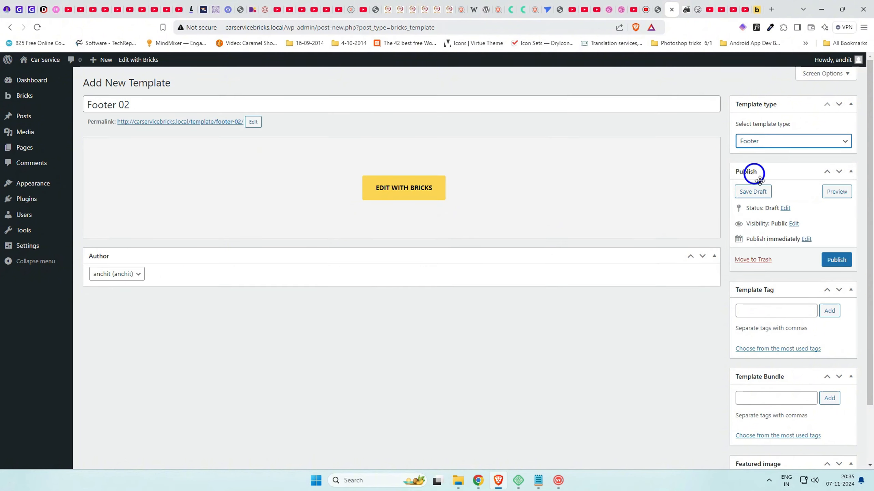
pyautogui.click(836, 260)
# Open the footer template in the Bricks editor and add a section with a container to the canvas
pyautogui.click(405, 217)
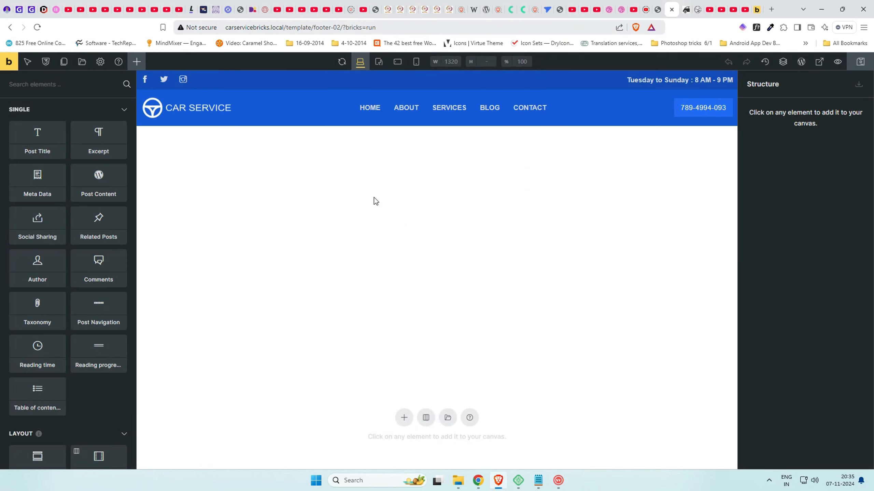
pyautogui.click(404, 417)
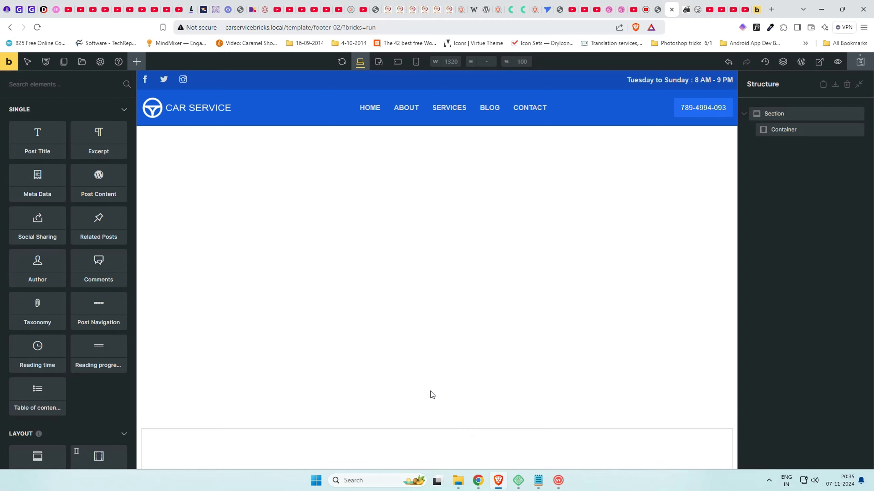
# Examine the column layout and the Company links in the reference car service site's footer, returning to the Bricks editor
pyautogui.click(656, 9)
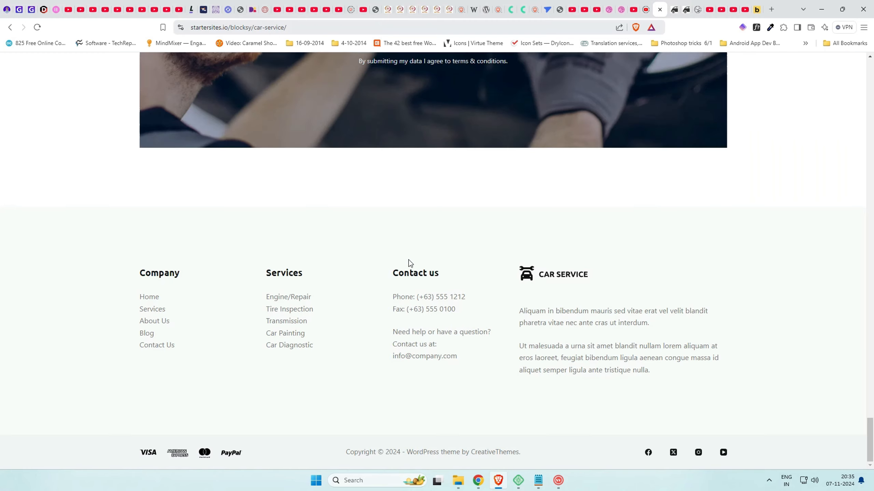
pyautogui.moveTo(127, 270); pyautogui.dragTo(209, 350)
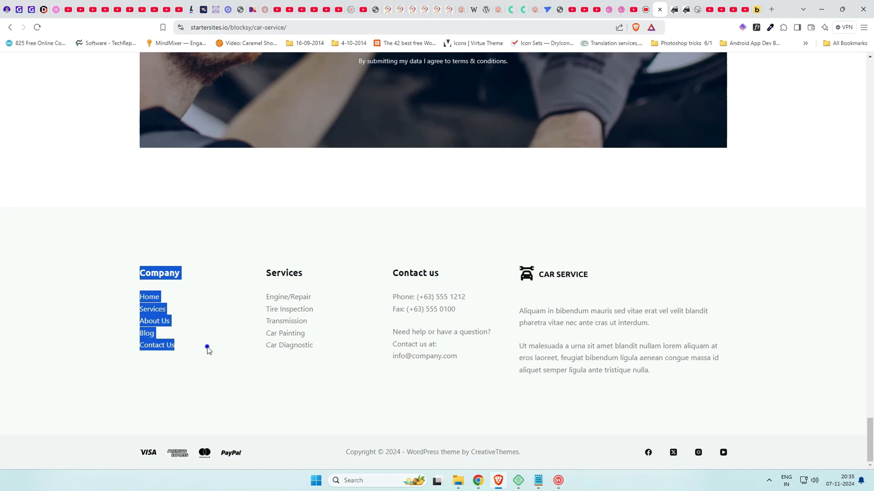
pyautogui.click(209, 349)
pyautogui.click(674, 7)
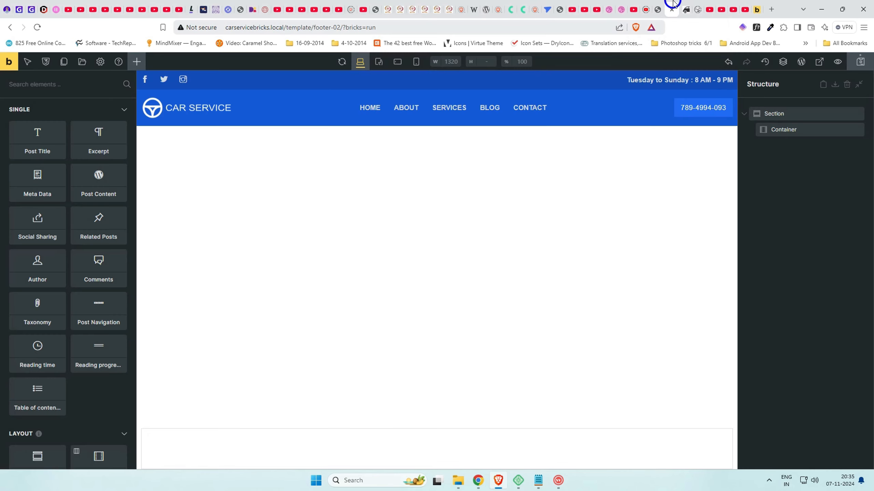
pyautogui.click(661, 4)
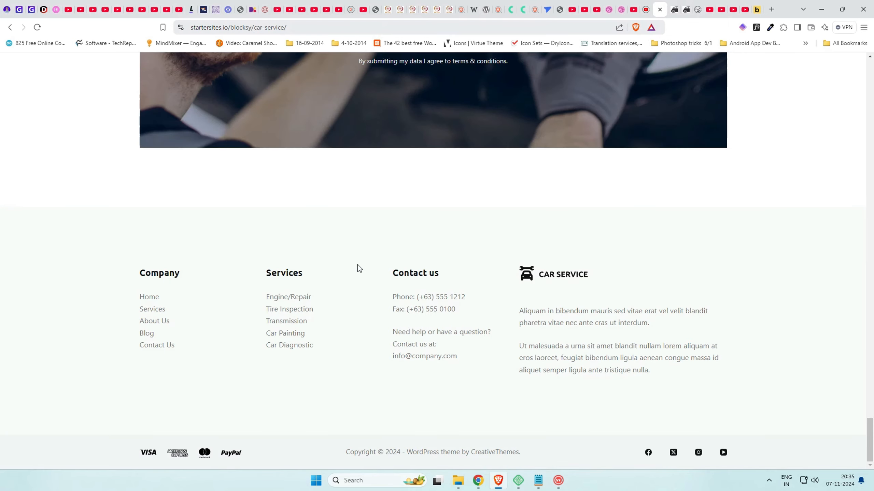
pyautogui.click(675, 7)
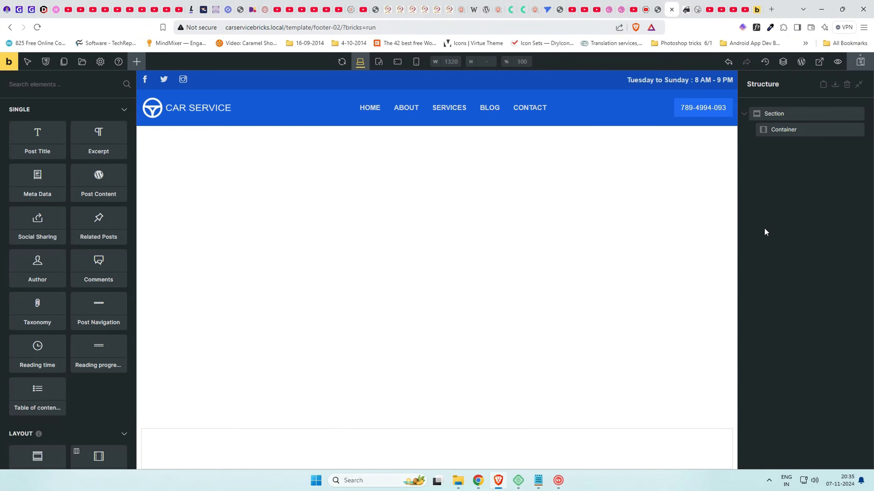
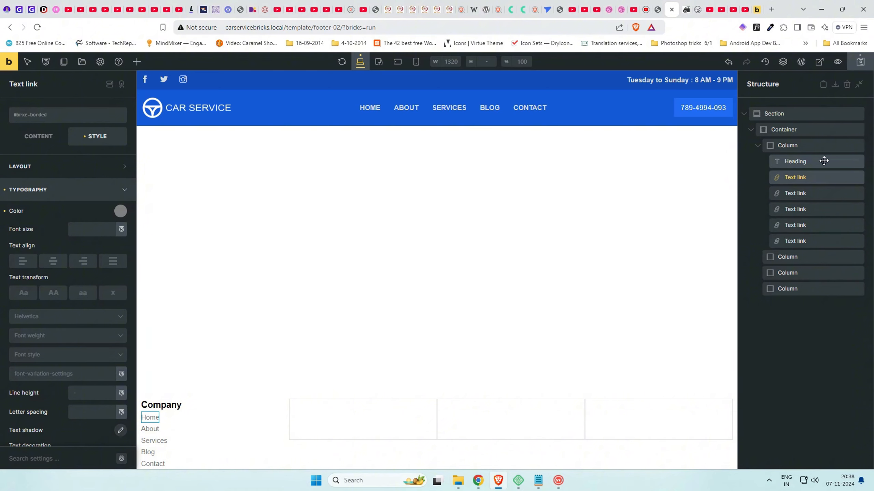
# Set the Company heading's bottom margin to 1rem and compare the column with the reference site's footer
pyautogui.click(824, 161)
pyautogui.click(58, 174)
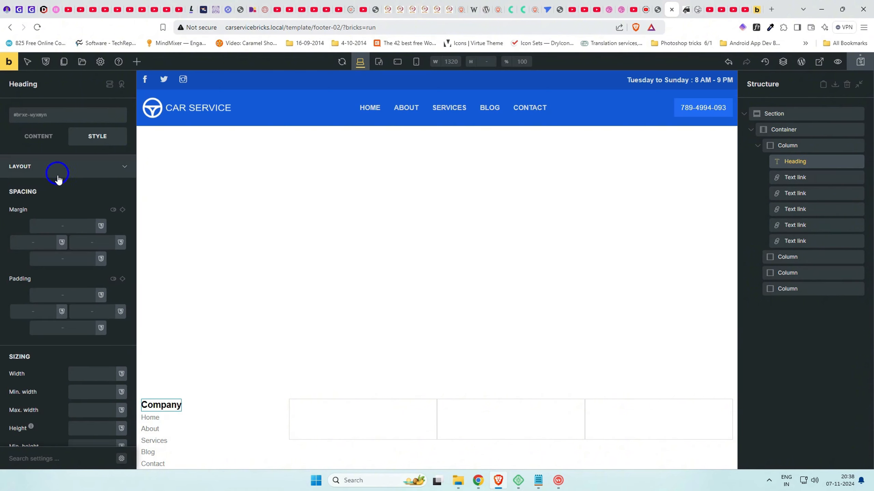
pyautogui.click(63, 257)
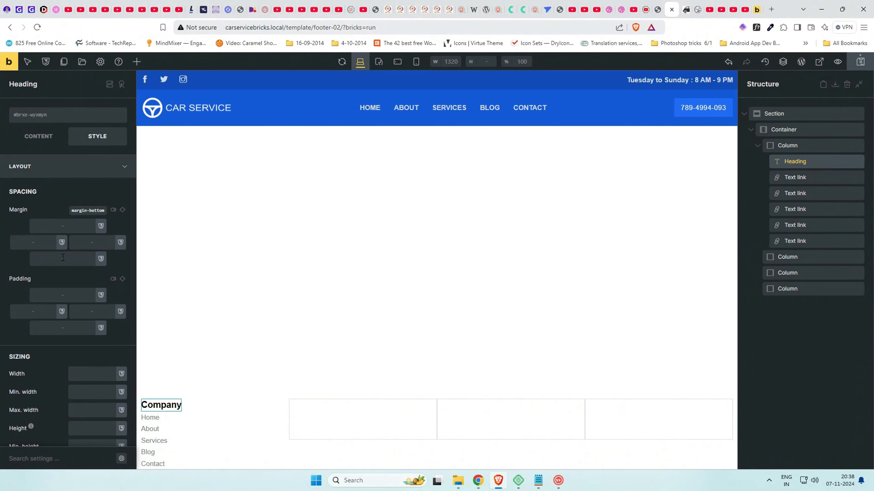
pyautogui.write('1rem')
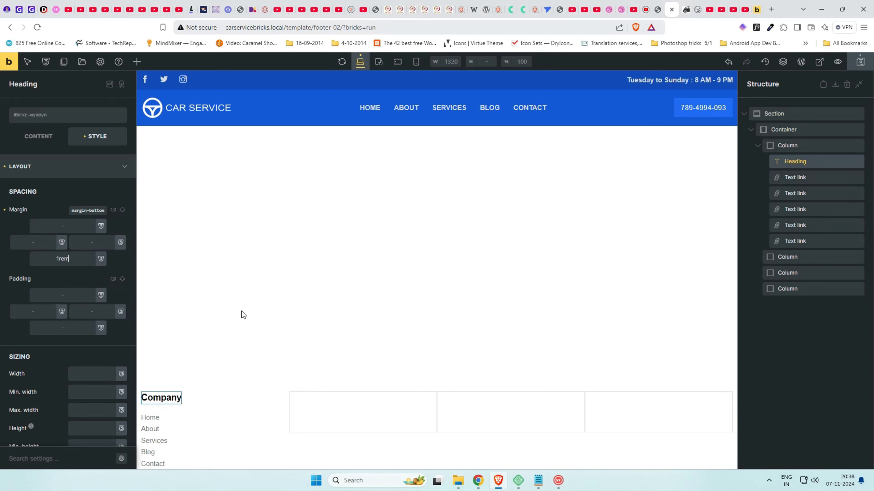
pyautogui.click(658, 4)
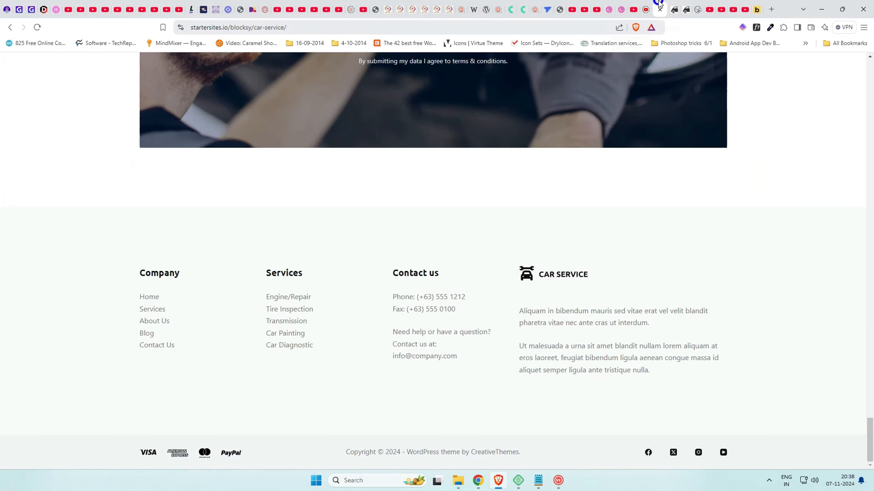
pyautogui.click(674, 4)
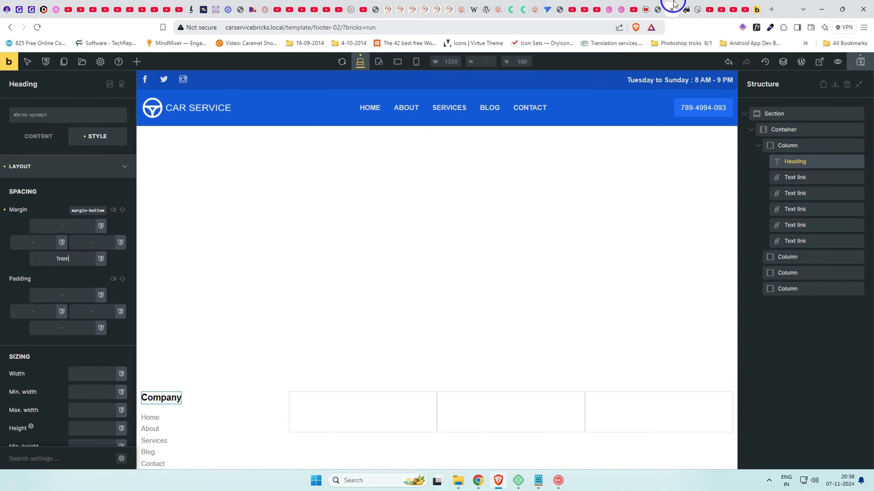
pyautogui.click(658, 5)
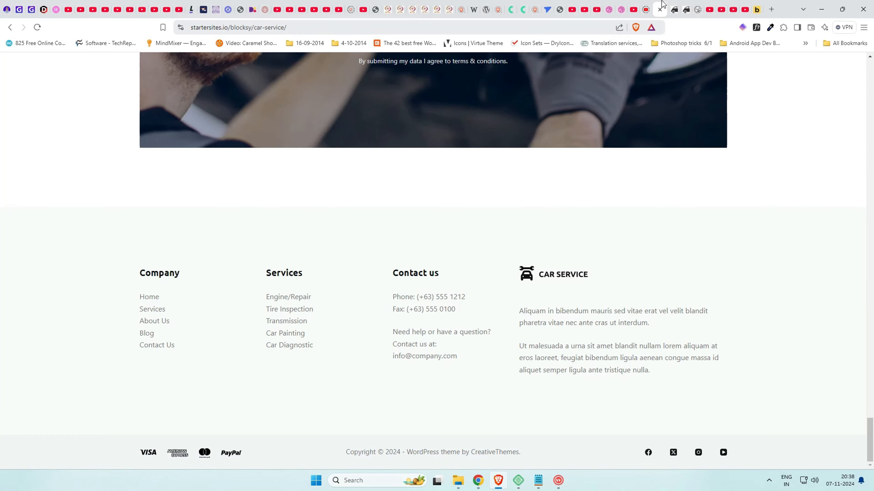
pyautogui.click(674, 4)
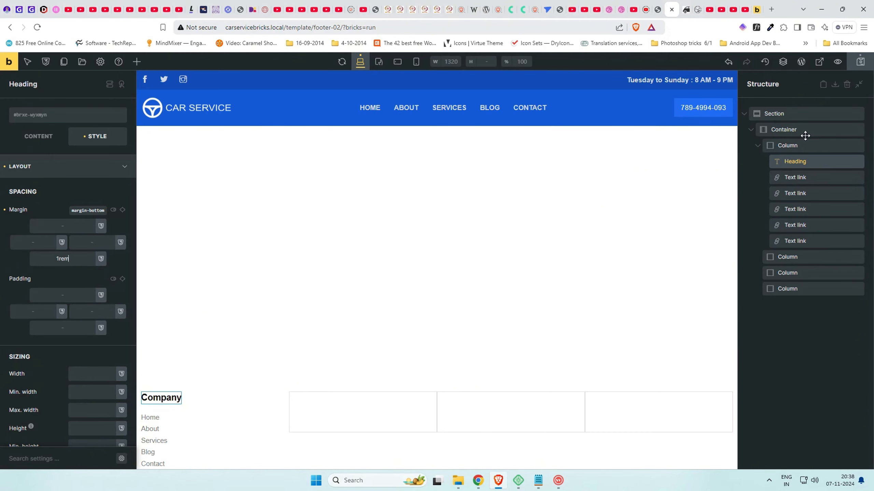
# Duplicate the Company column and delete the empty column directly after the copy
pyautogui.click(758, 148)
pyautogui.rightClick(800, 145)
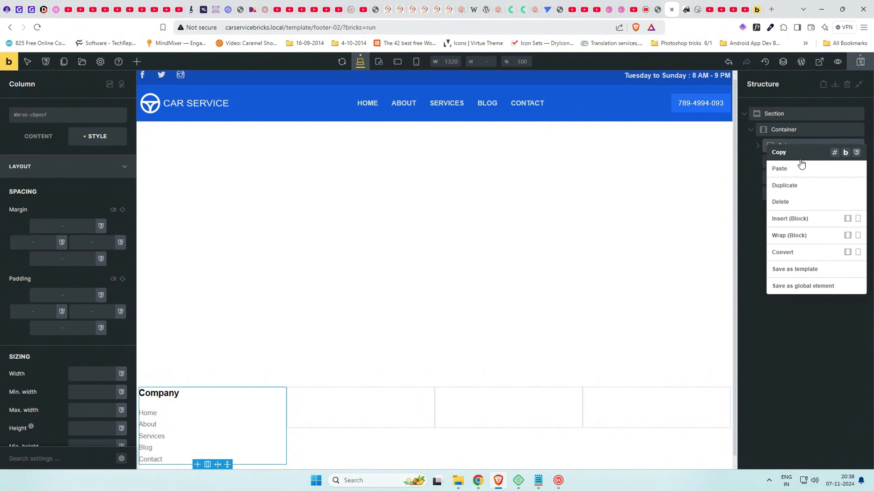
pyautogui.click(802, 185)
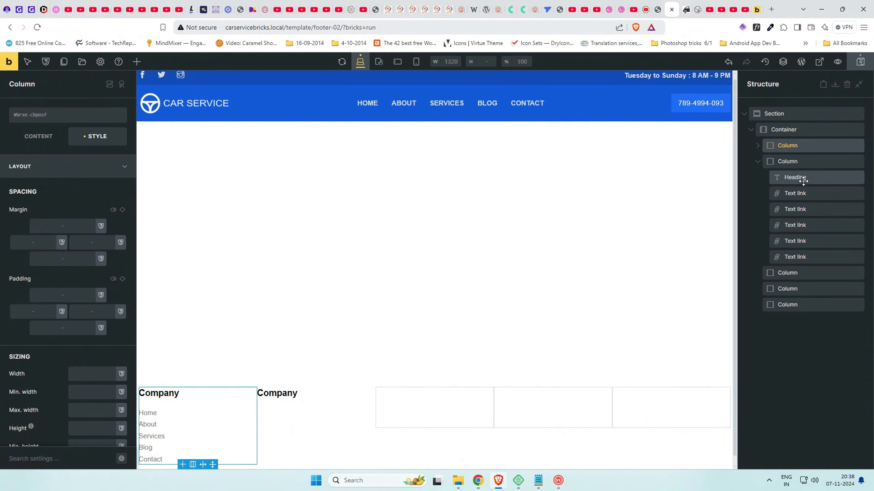
pyautogui.click(757, 162)
pyautogui.rightClick(798, 176)
pyautogui.click(791, 230)
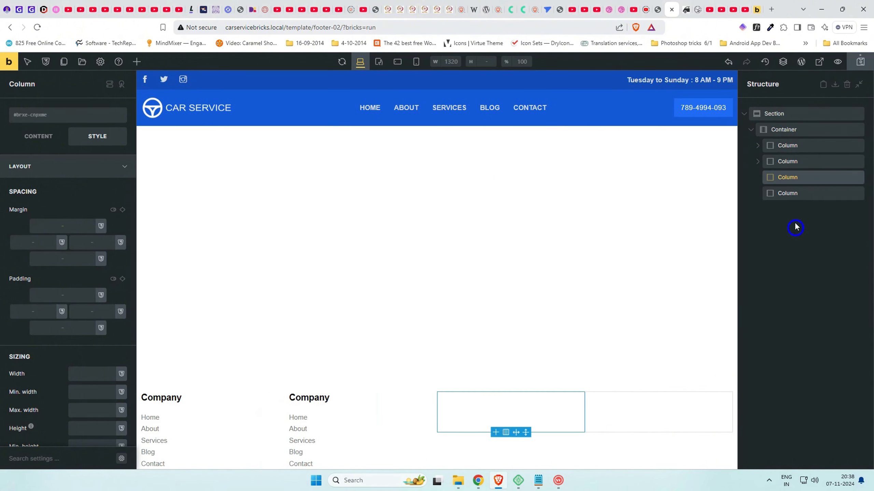
# Change the heading text in the duplicated column to Services
pyautogui.click(787, 162)
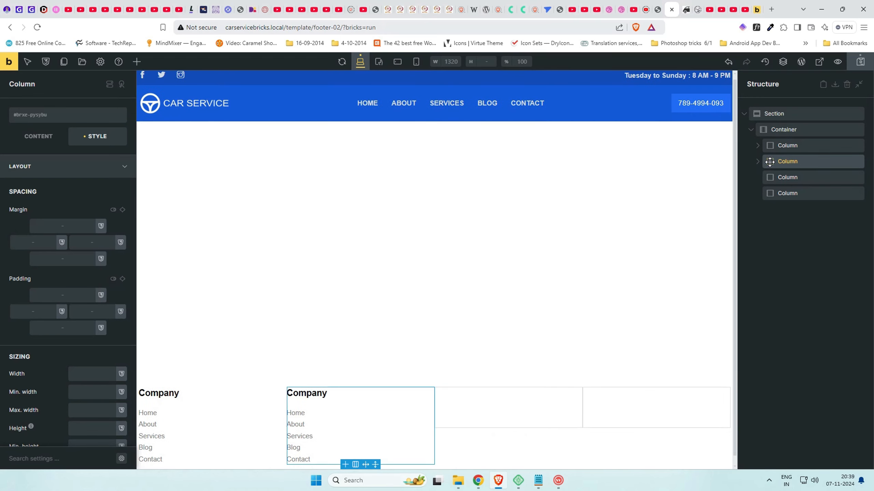
pyautogui.click(757, 162)
pyautogui.click(795, 177)
pyautogui.doubleClick(45, 165)
pyautogui.write('Services')
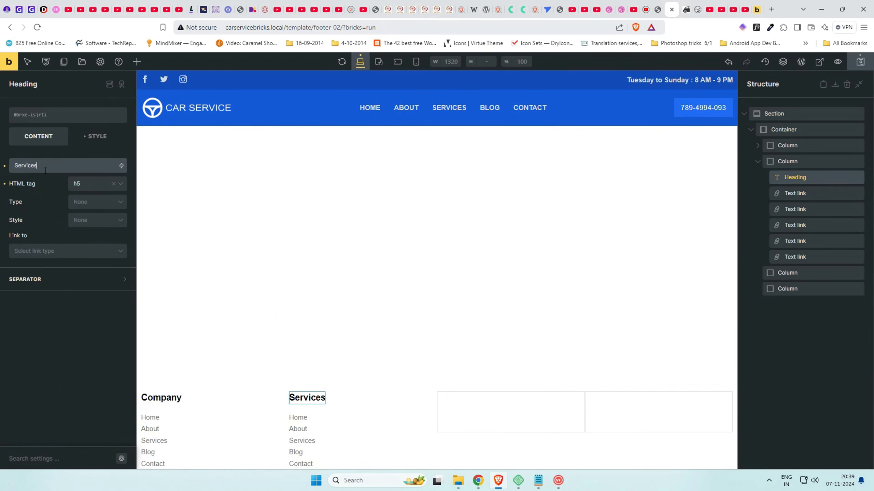
# Check the reference footer and change the Services column's first link text to Engine/Repair
pyautogui.click(795, 193)
pyautogui.click(658, 9)
pyautogui.click(671, 9)
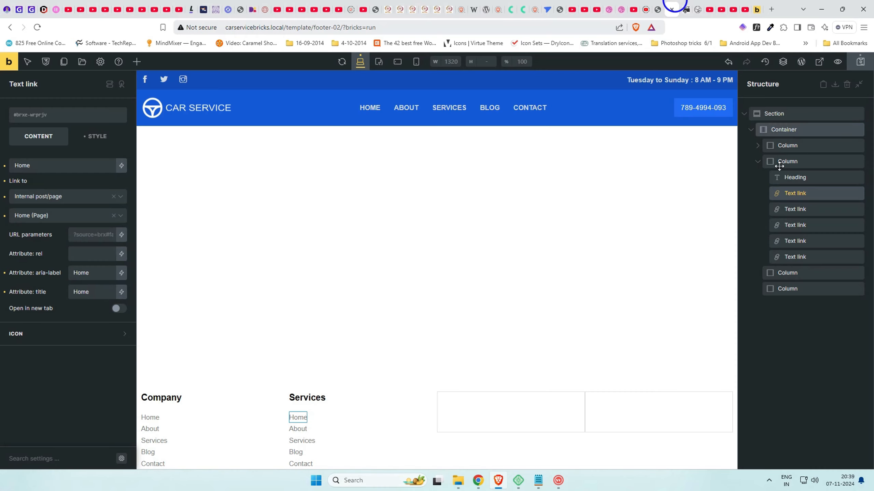
pyautogui.doubleClick(11, 166)
pyautogui.write('Engine/Repair')
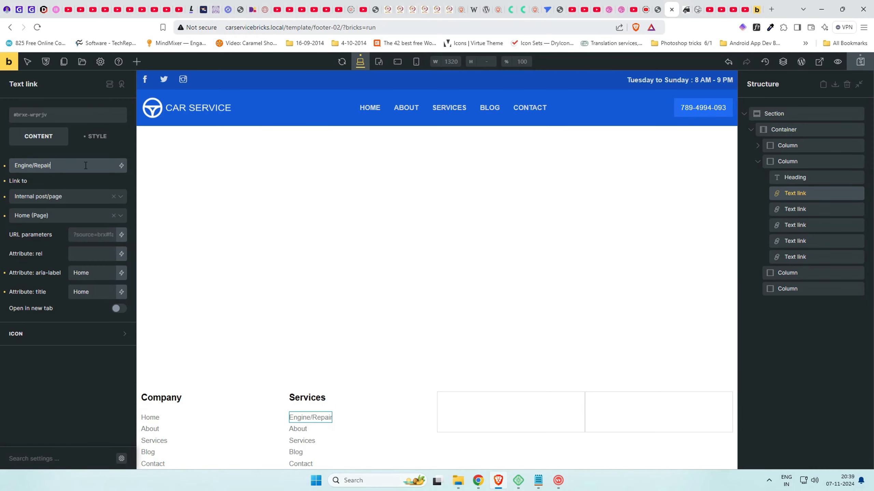
# Check the reference footer and change the Services column's second link text to Tire Inspection
pyautogui.click(795, 209)
pyautogui.click(658, 9)
pyautogui.click(672, 7)
pyautogui.doubleClick(35, 163)
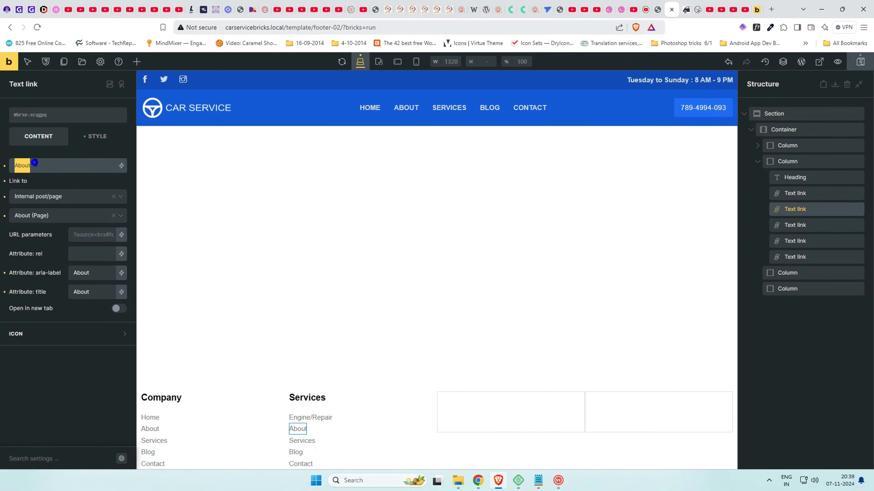
pyautogui.write('Tire Inspection')
# Check the reference footer and change the Services column's third link text to Transmission
pyautogui.click(657, 9)
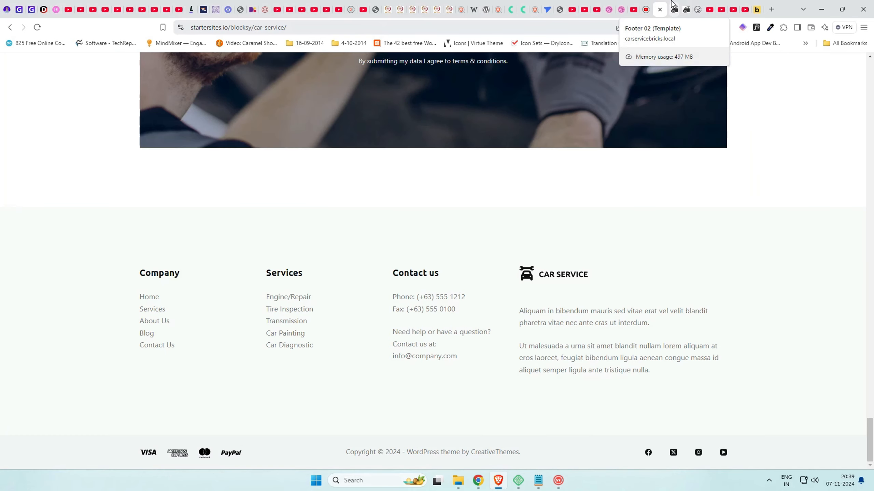
pyautogui.click(671, 9)
pyautogui.click(794, 225)
pyautogui.click(42, 166)
pyautogui.doubleClick(42, 166)
pyautogui.write('Transmission')
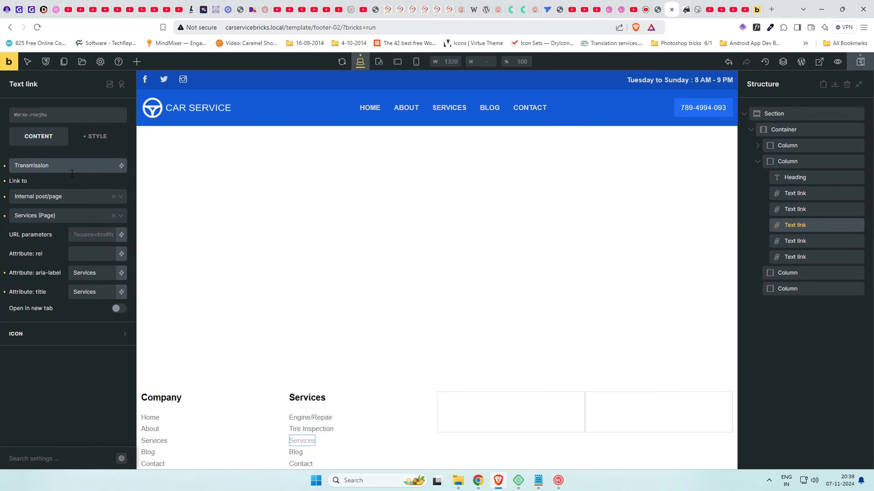
# Check the reference footer and change the Services column's fourth link text to Car Painting
pyautogui.click(794, 241)
pyautogui.click(657, 9)
pyautogui.click(671, 9)
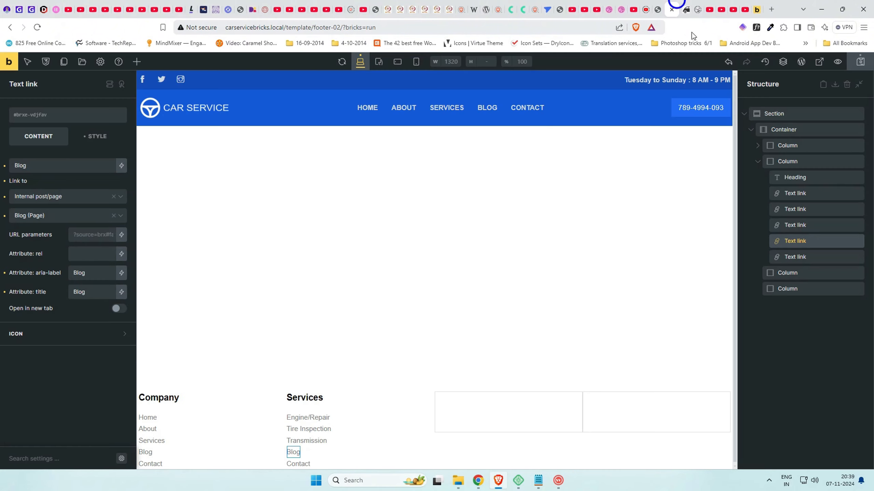
pyautogui.doubleClick(62, 164)
pyautogui.write('Car Painting')
# Check the reference footer and change the Services column's last link text to Car Diagnostics
pyautogui.click(656, 4)
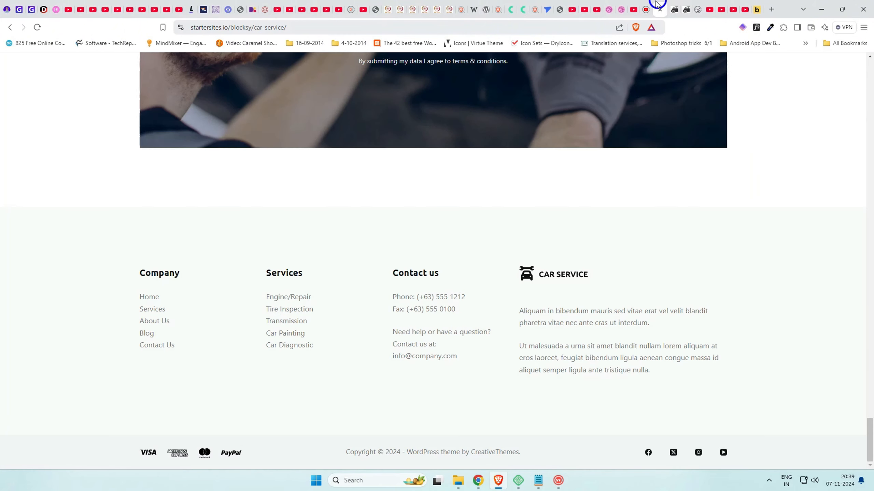
pyautogui.click(674, 4)
pyautogui.click(795, 257)
pyautogui.doubleClick(41, 166)
pyautogui.write('Car Diagnostics')
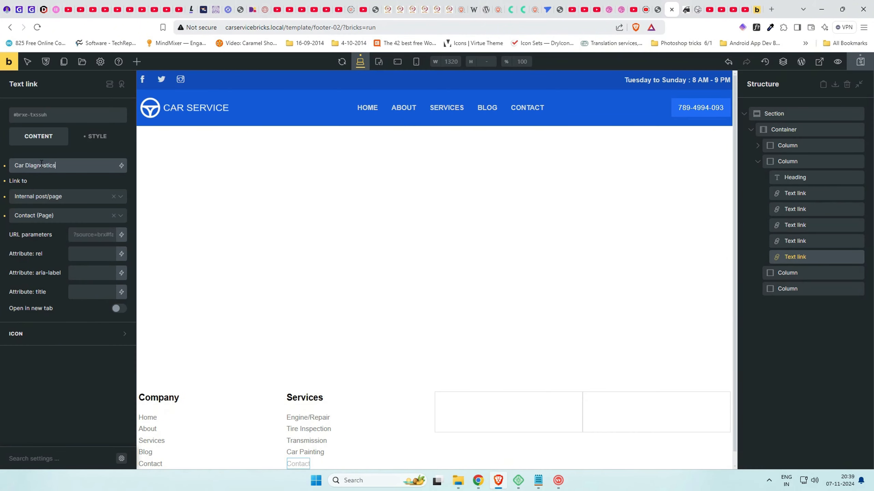
# Clear the Car Diagnostics link's page target and switch the Car Painting link to the Custom URL type
pyautogui.click(84, 202)
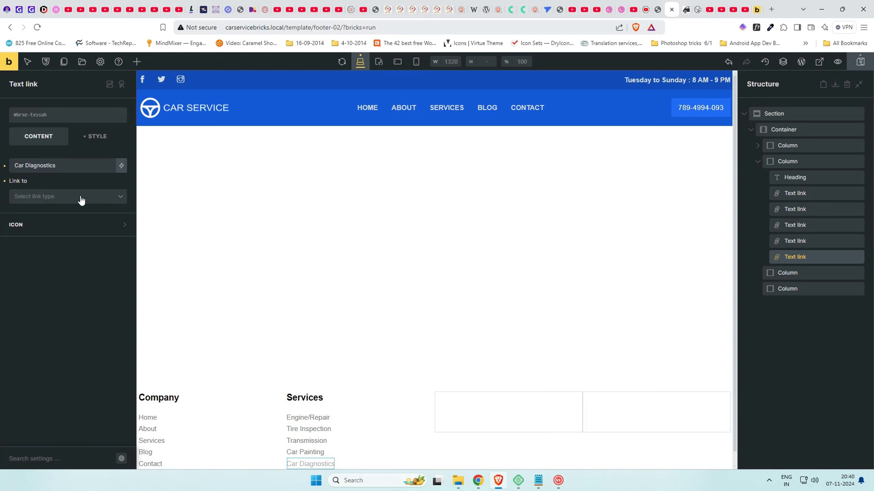
pyautogui.click(65, 217)
pyautogui.click(794, 241)
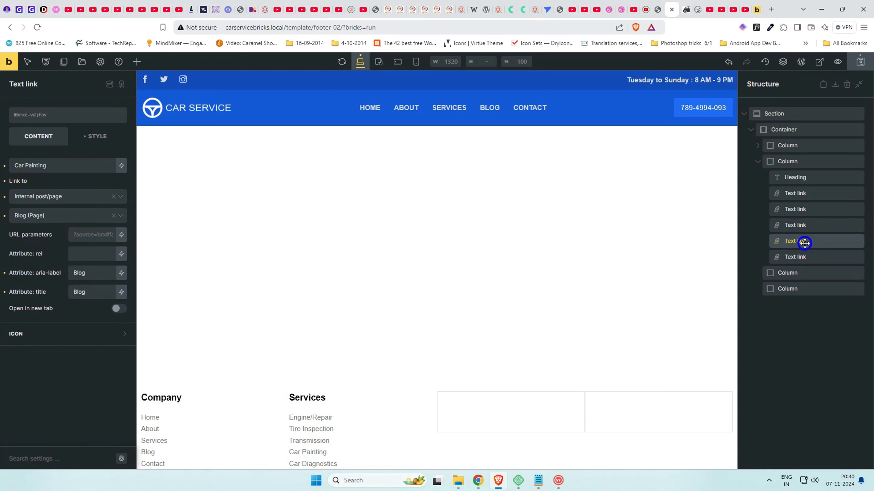
pyautogui.click(65, 196)
pyautogui.click(49, 257)
# Switch the Transmission link to the Custom URL type with # as its address
pyautogui.click(802, 225)
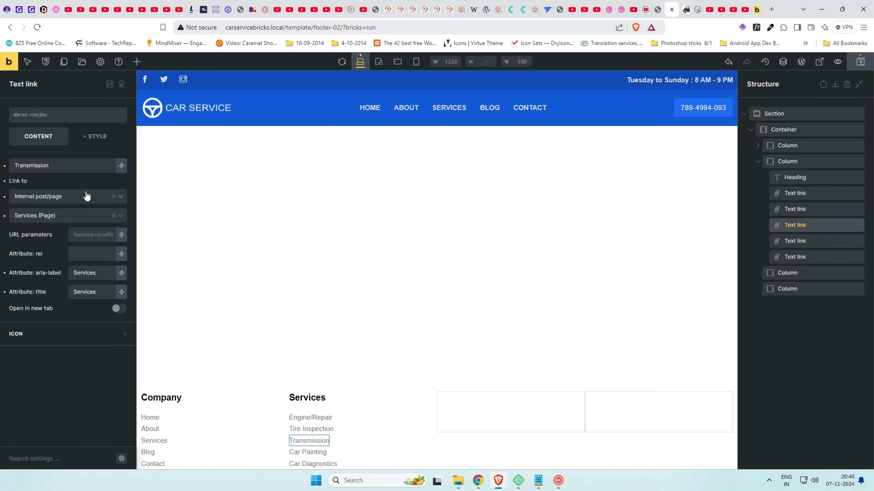
pyautogui.click(86, 197)
pyautogui.click(53, 255)
pyautogui.click(51, 229)
pyautogui.write('#')
# Switch the Tire Inspection and Engine/Repair links to Custom URL, give Engine/Repair the address #, and save the template
pyautogui.click(826, 209)
pyautogui.click(65, 197)
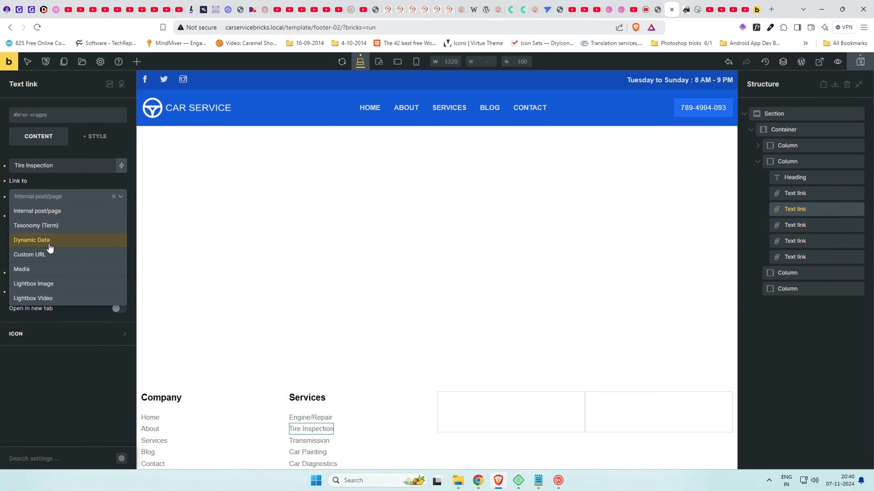
pyautogui.click(48, 245)
pyautogui.click(794, 193)
pyautogui.click(65, 196)
pyautogui.click(49, 254)
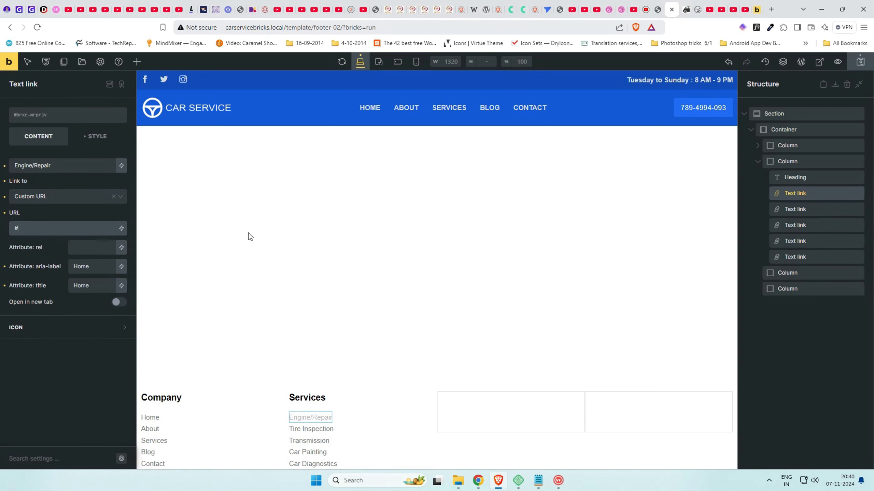
pyautogui.click(860, 61)
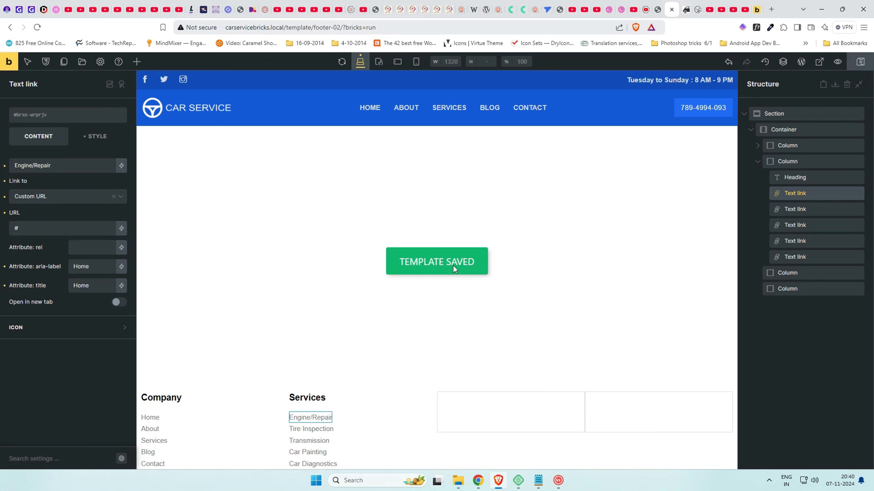
# Open the footer section's background color for editing
pyautogui.click(812, 114)
pyautogui.click(98, 136)
pyautogui.click(86, 212)
pyautogui.click(120, 235)
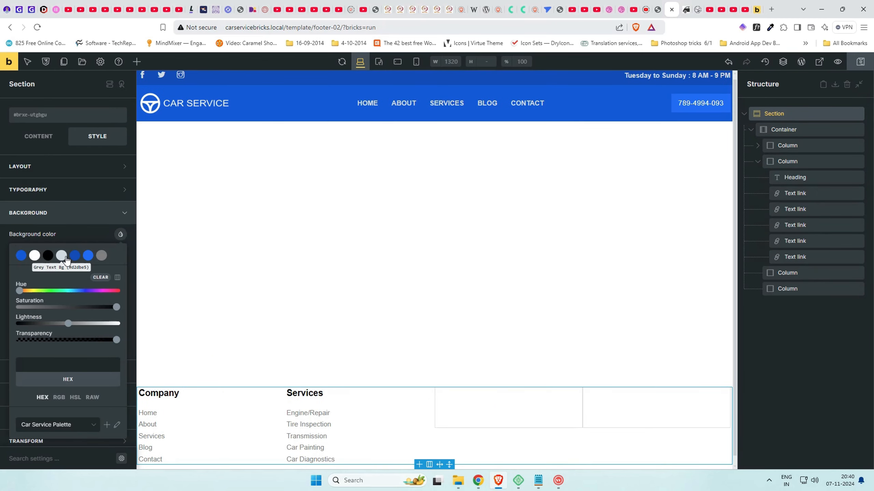
# Try the palette's grey as the section background and lighten it to #f5f5f5
pyautogui.click(61, 255)
pyautogui.click(101, 255)
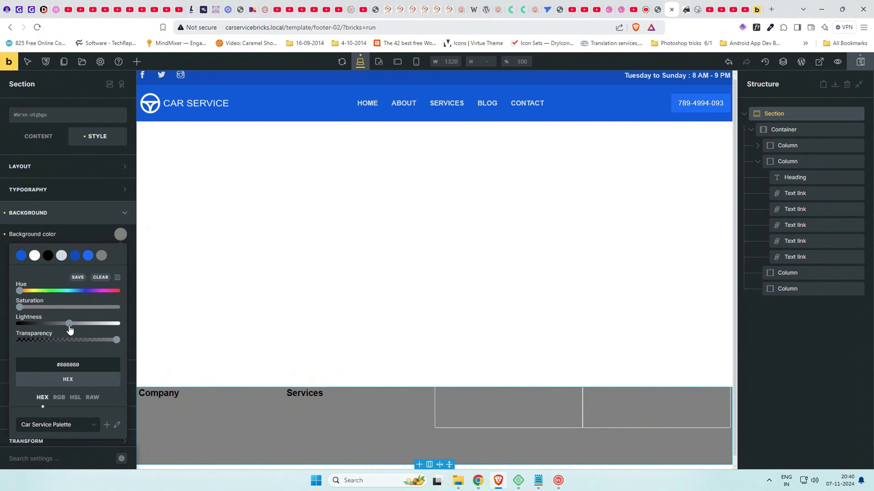
pyautogui.moveTo(69, 324); pyautogui.dragTo(113, 324)
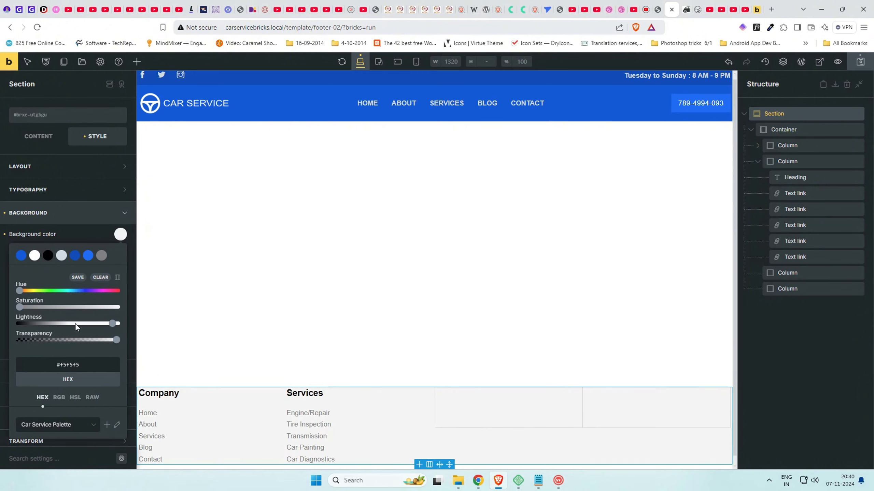
# Sample the reference footer's background color and set the section's background to #FAFBFC
pyautogui.scroll(-2, 374, 241)
pyautogui.click(657, 6)
pyautogui.click(770, 27)
pyautogui.click(156, 253)
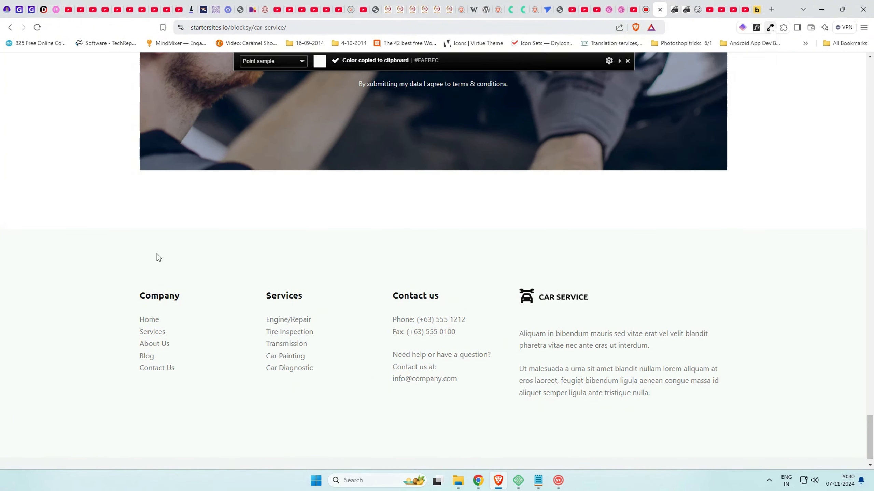
pyautogui.click(670, 8)
pyautogui.click(86, 365)
pyautogui.hotkey('ctrl', 'v')
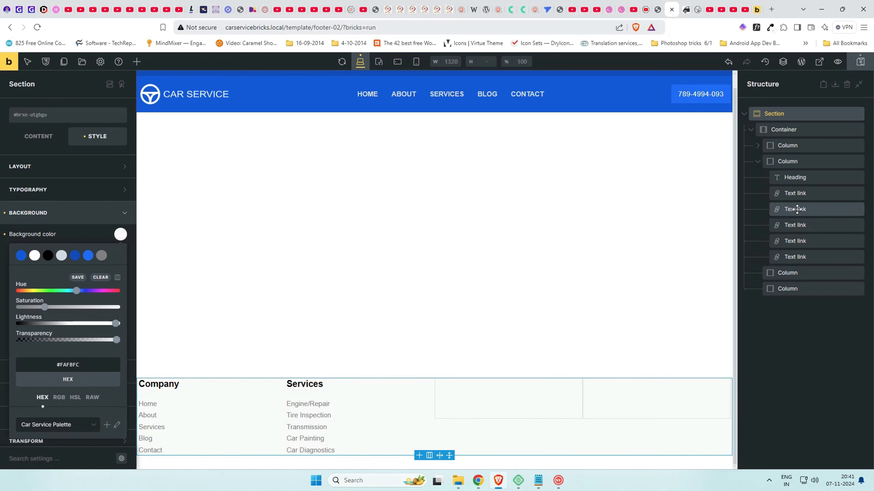
# Save the background color #FAFBFC to the Car Service Palette and save the template
pyautogui.click(79, 278)
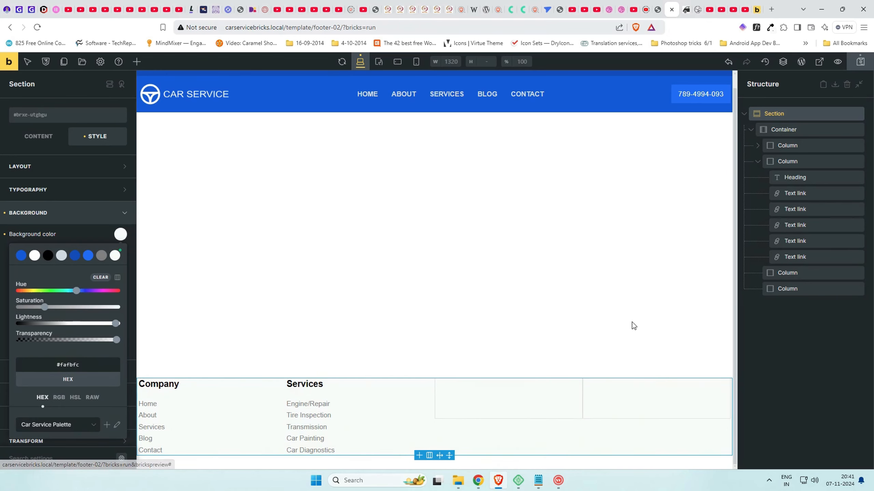
pyautogui.click(86, 213)
pyautogui.hotkey('ctrl', 's')
# Check the reference footer, then duplicate the Services heading and place the copy in the third column
pyautogui.click(658, 5)
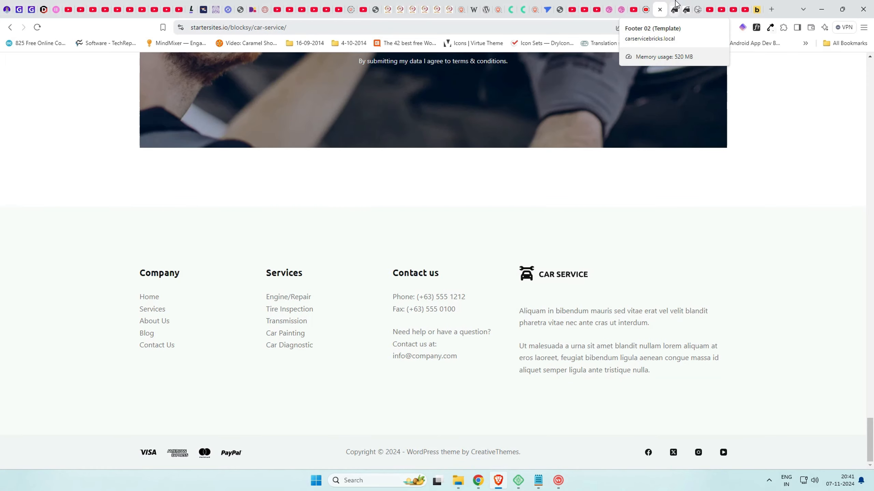
pyautogui.click(675, 4)
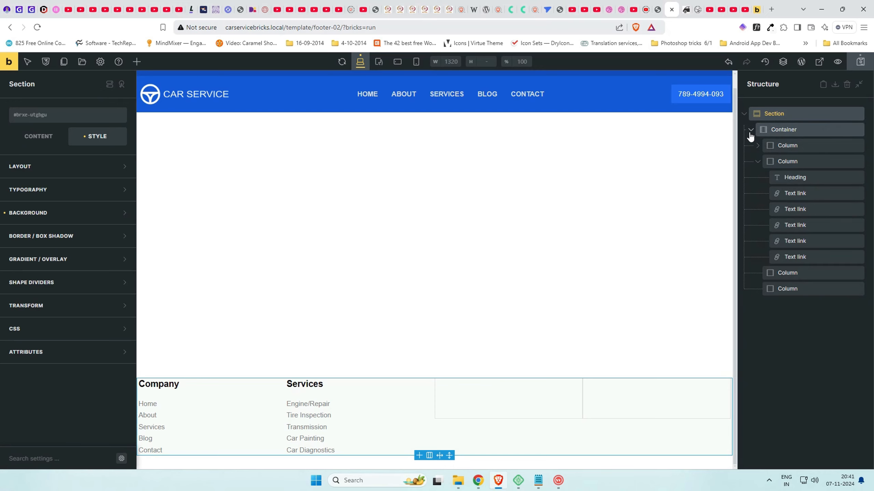
pyautogui.click(757, 162)
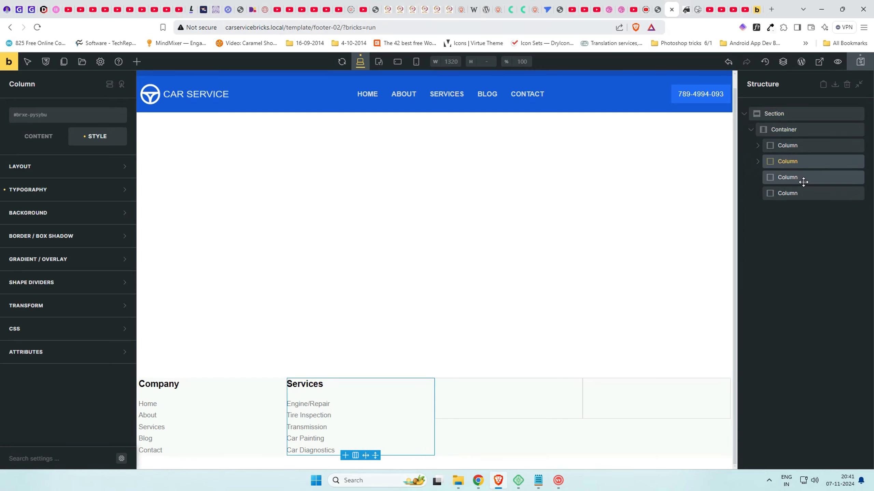
pyautogui.click(757, 162)
pyautogui.click(801, 177)
pyautogui.rightClick(801, 176)
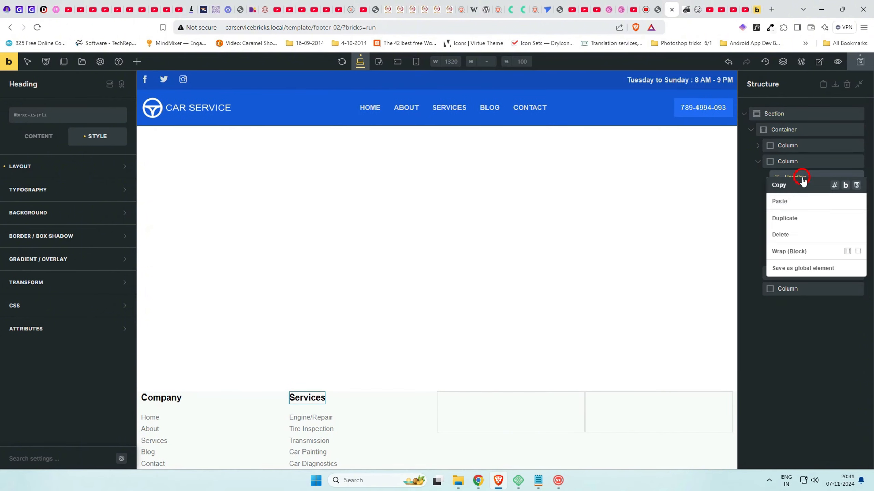
pyautogui.click(800, 216)
pyautogui.moveTo(800, 201); pyautogui.dragTo(775, 297)
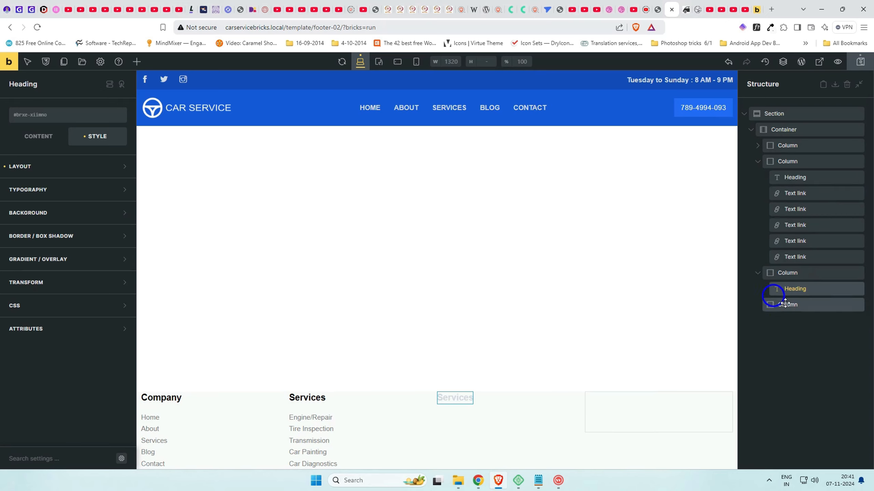
# Change the third column's heading text to Contact Us
pyautogui.click(40, 136)
pyautogui.doubleClick(59, 162)
pyautogui.write('Contact Us')
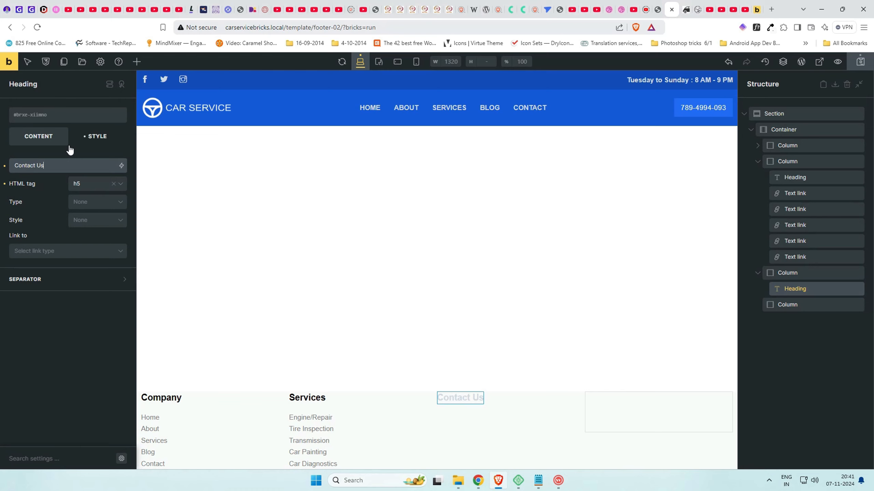
# Set the third column's typography color to the palette's black
pyautogui.click(90, 139)
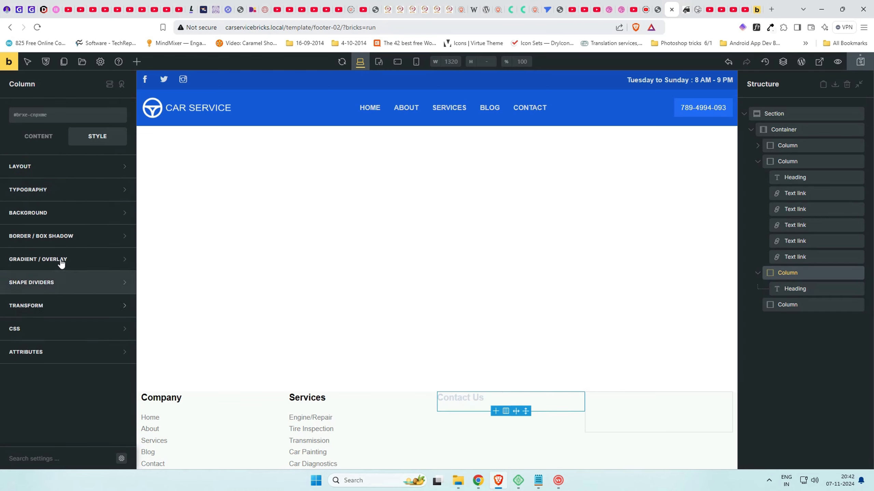
pyautogui.click(38, 137)
pyautogui.click(93, 137)
pyautogui.click(98, 189)
pyautogui.click(120, 210)
pyautogui.click(48, 233)
pyautogui.click(119, 190)
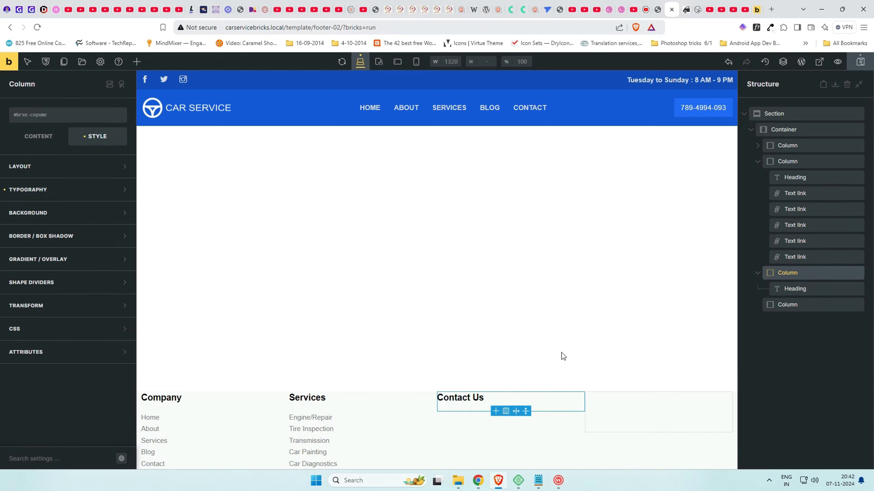
# Check the reference footer and add a Rich Text element below the Contact Us heading
pyautogui.click(792, 194)
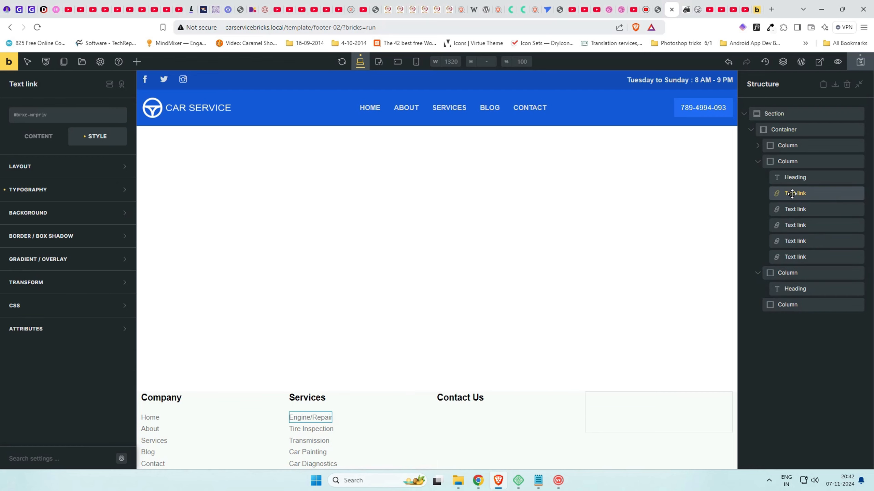
pyautogui.click(661, 6)
pyautogui.click(675, 6)
pyautogui.click(787, 273)
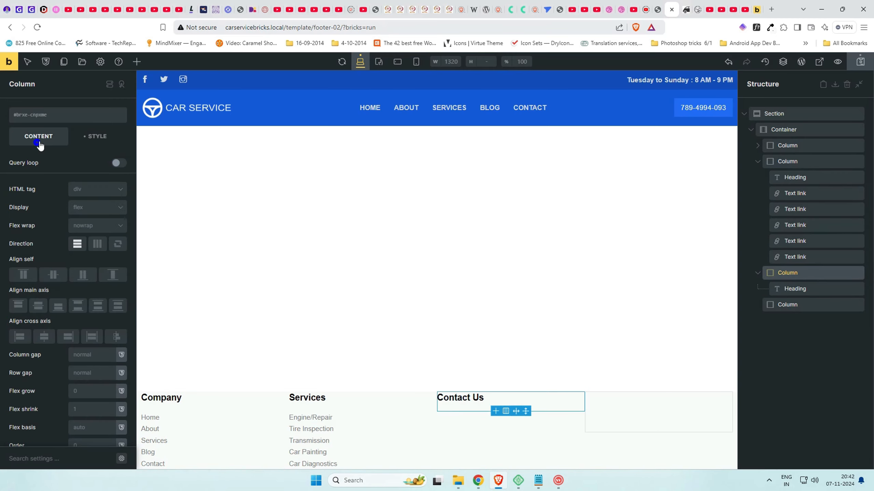
pyautogui.click(136, 61)
pyautogui.write('Rich')
pyautogui.click(48, 129)
# Set the new Rich Text element's typography color to grey
pyautogui.click(97, 136)
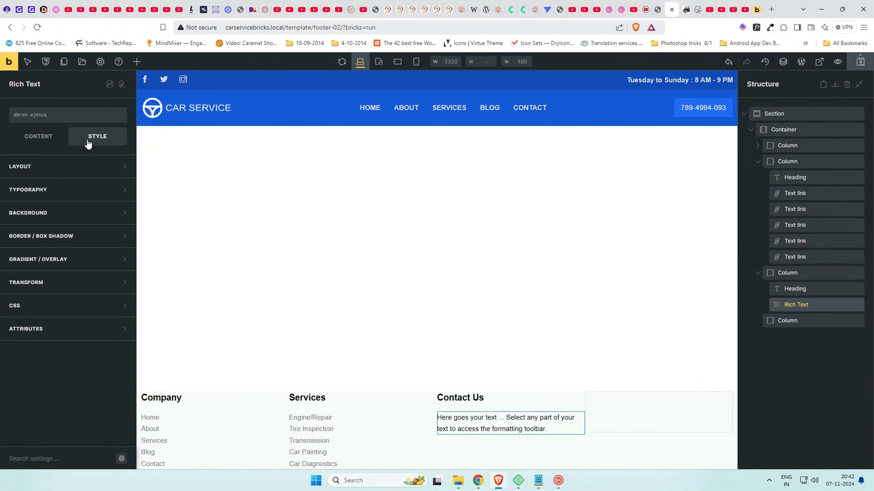
pyautogui.click(108, 192)
pyautogui.click(109, 201)
pyautogui.click(38, 137)
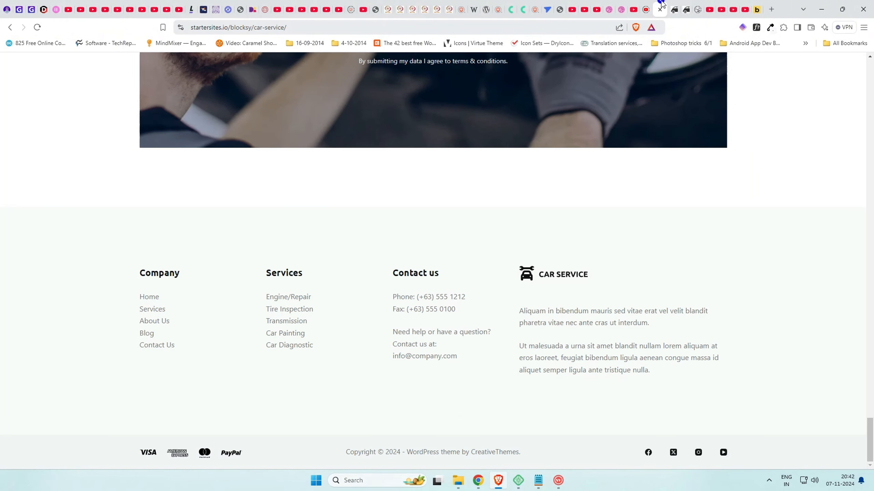
# Copy the contact details from the reference footer and paste them over the Rich Text's placeholder content
pyautogui.click(660, 7)
pyautogui.moveTo(392, 295); pyautogui.dragTo(457, 358)
pyautogui.hotkey('ctrl', 'c')
pyautogui.click(672, 9)
pyautogui.click(47, 228)
pyautogui.hotkey('ctrl', 'a')
pyautogui.hotkey('ctrl', 'v')
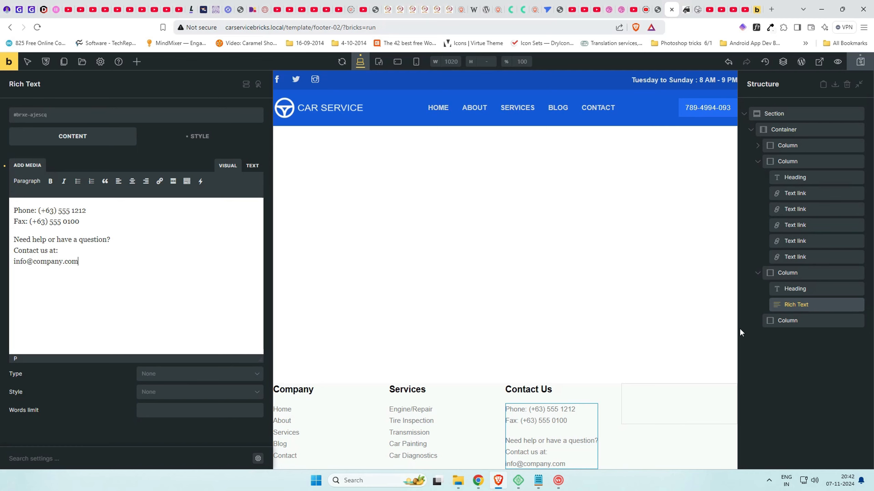
# Copy the reference footer's two description paragraphs, then duplicate the contact Rich Text into the fourth column
pyautogui.click(661, 5)
pyautogui.moveTo(519, 311); pyautogui.dragTo(667, 373)
pyautogui.click(673, 5)
pyautogui.rightClick(795, 302)
pyautogui.click(803, 345)
pyautogui.moveTo(803, 320); pyautogui.dragTo(832, 352)
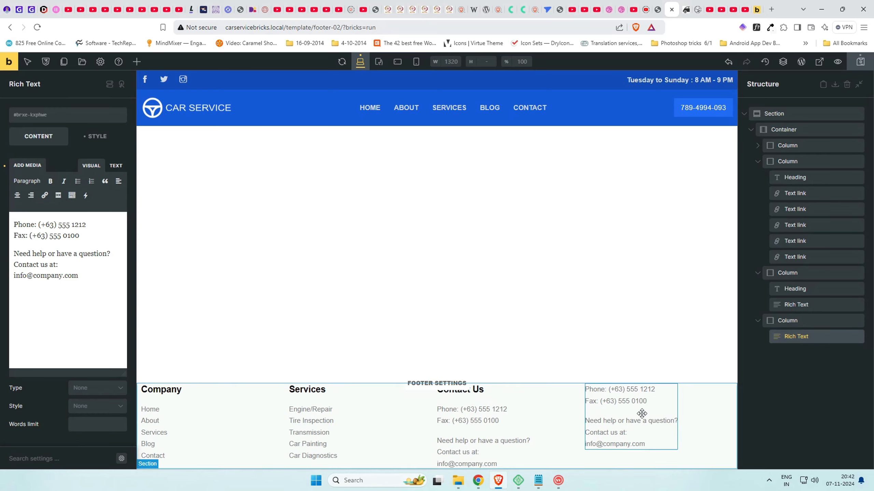
# Replace the fourth column's text with the copied description paragraphs and shorten the ending to "id aliquet."
pyautogui.moveTo(81, 277); pyautogui.dragTo(8, 214)
pyautogui.hotkey('ctrl', 'v')
pyautogui.moveTo(62, 262); pyautogui.dragTo(195, 251)
pyautogui.press('BackSpace')
pyautogui.press('BackSpace')
pyautogui.write('.')
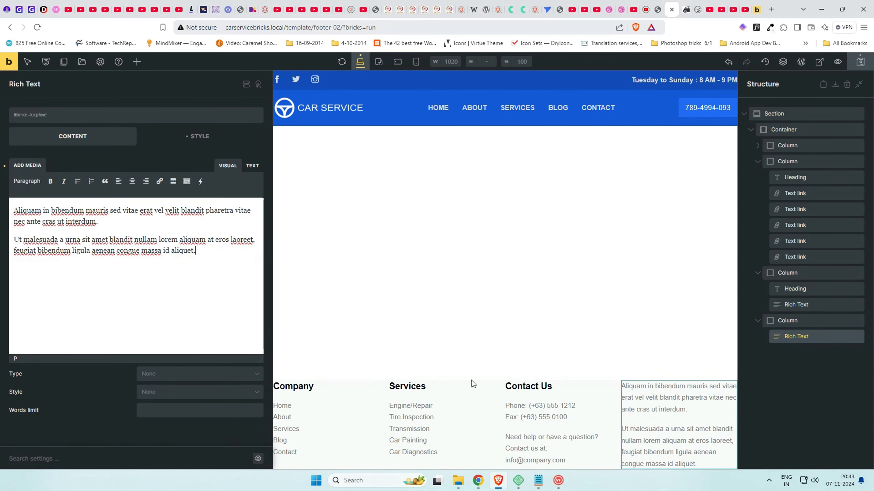
# Duplicate the Contact Us heading and place the copy above the fourth column's Rich Text
pyautogui.click(811, 292)
pyautogui.rightClick(811, 293)
pyautogui.click(816, 334)
pyautogui.moveTo(816, 307); pyautogui.dragTo(805, 344)
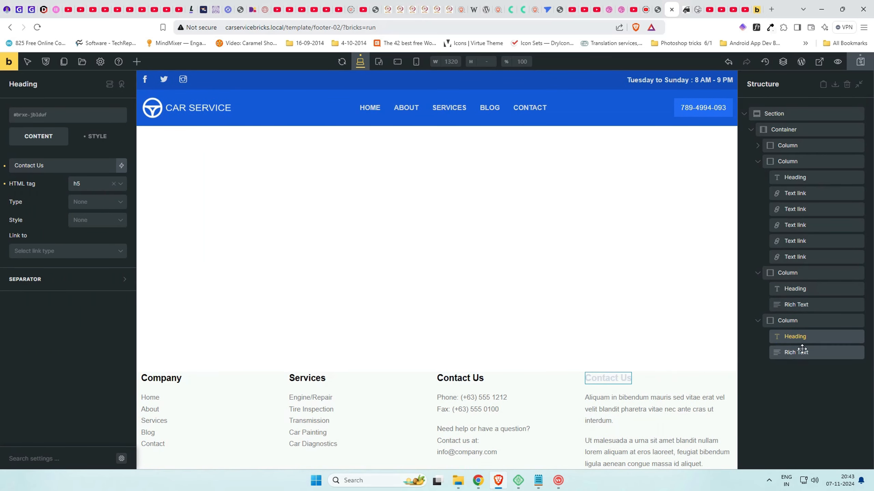
# Set the fourth column's typography color to the palette's black
pyautogui.click(804, 322)
pyautogui.click(107, 140)
pyautogui.click(96, 191)
pyautogui.click(119, 210)
pyautogui.click(50, 233)
pyautogui.click(48, 191)
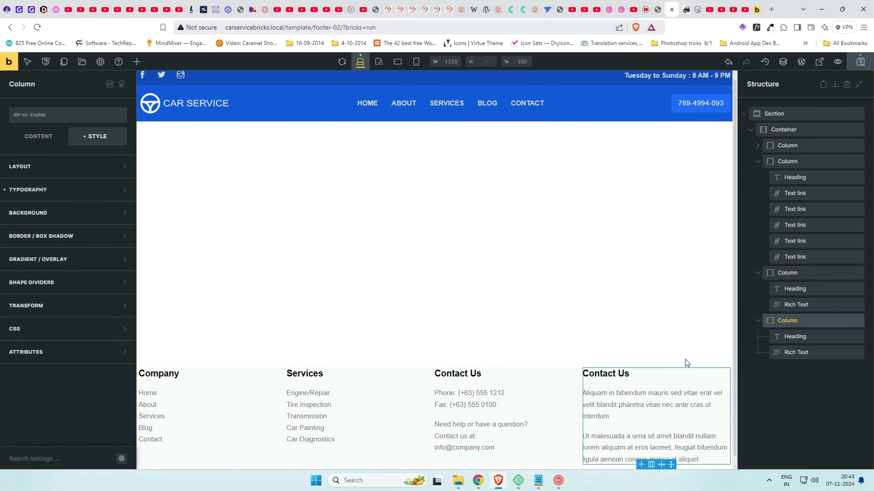
# Change the fourth column's heading text to Car Service
pyautogui.click(801, 338)
pyautogui.click(38, 136)
pyautogui.tripleClick(66, 160)
pyautogui.write('Car Service')
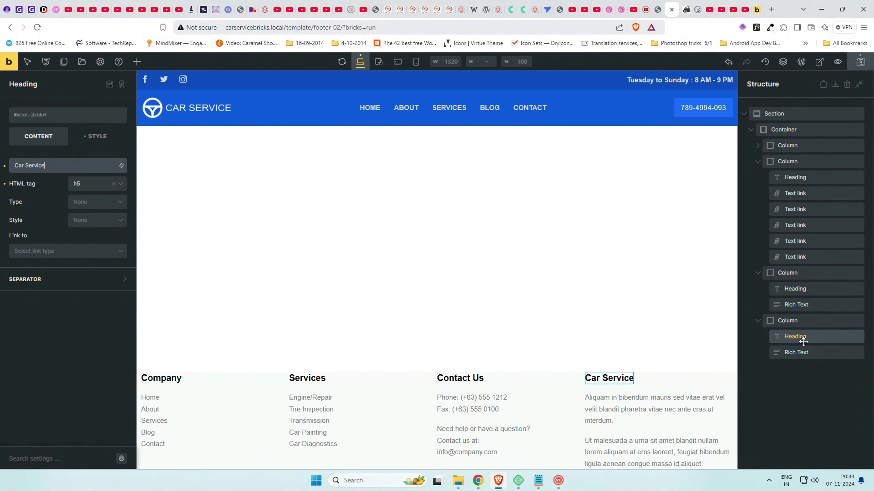
# Add an Icon element to the fourth column and place it above the Car Service heading
pyautogui.click(136, 61)
pyautogui.write('icon')
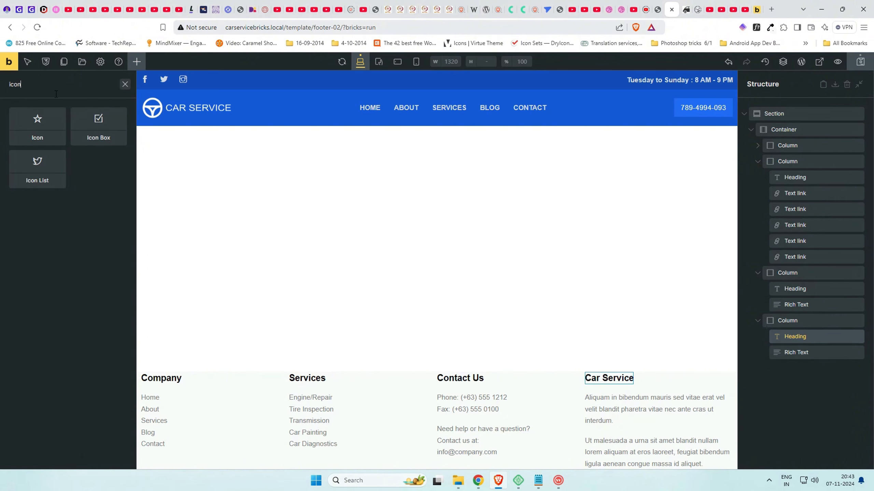
pyautogui.click(37, 132)
pyautogui.moveTo(816, 350); pyautogui.dragTo(812, 332)
# Change the icon to the front-view car from the Fontawesome - Solid library
pyautogui.click(120, 166)
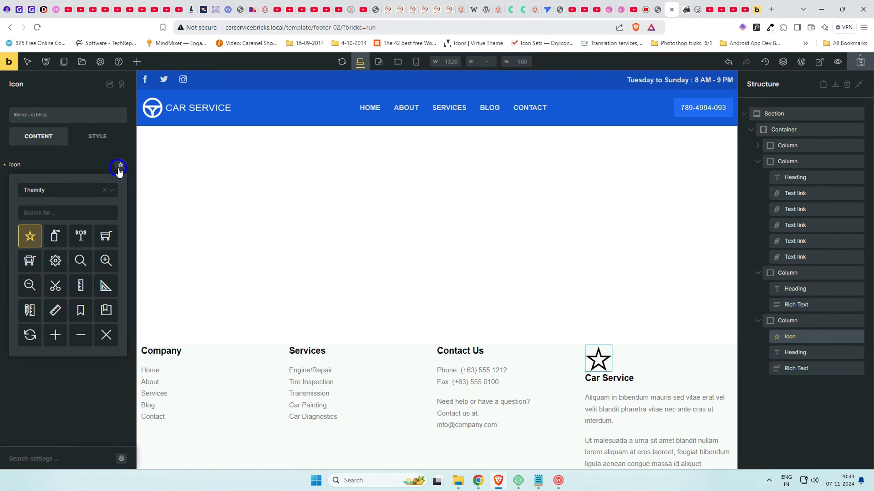
pyautogui.click(68, 195)
pyautogui.click(68, 234)
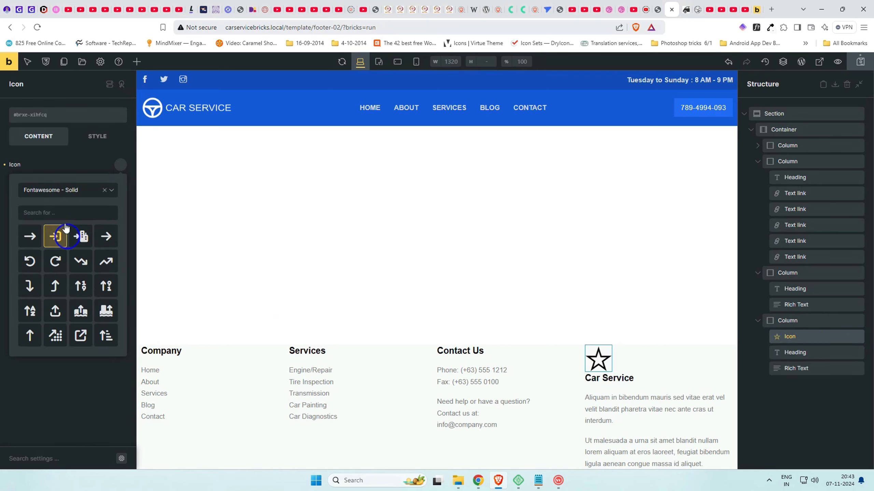
pyautogui.click(63, 213)
pyautogui.write('car')
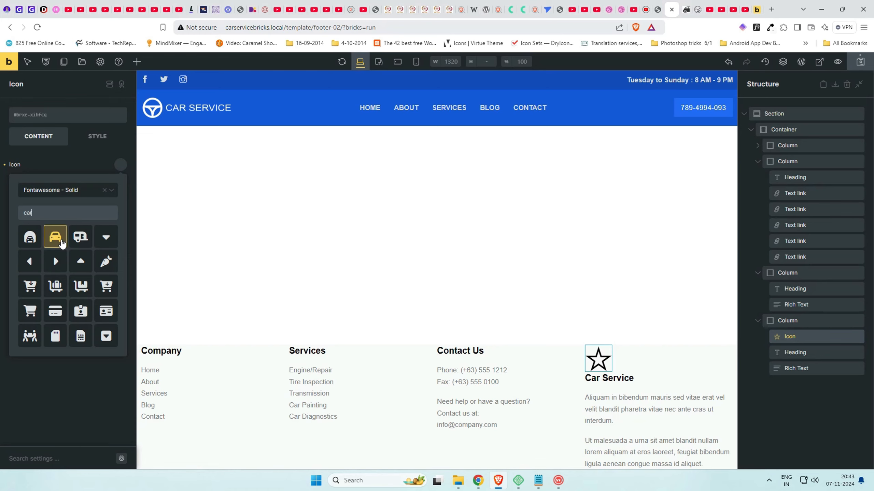
pyautogui.click(62, 243)
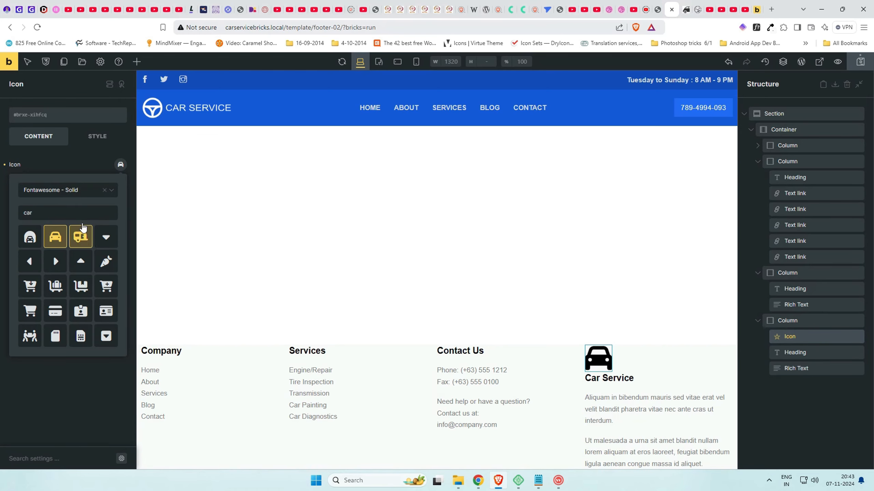
# Set the car icon's size to 1.5rem after trying 1rem and 2rem
pyautogui.click(71, 163)
pyautogui.click(101, 201)
pyautogui.write('1rem')
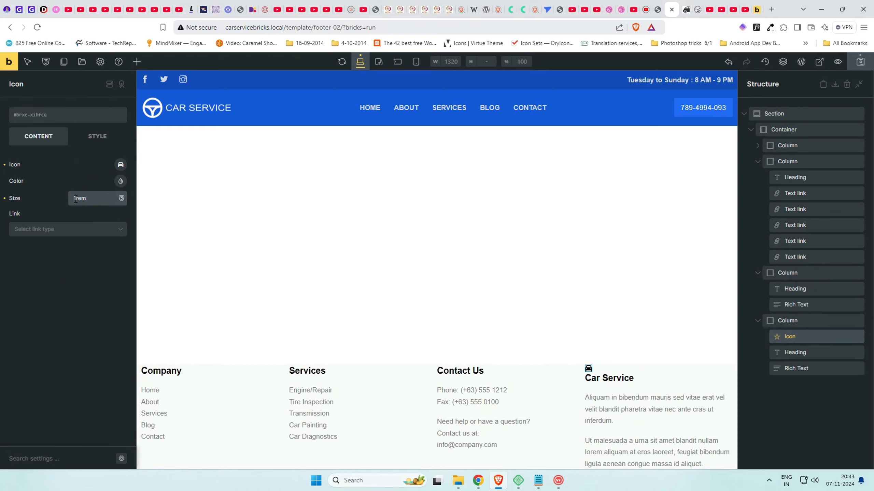
pyautogui.write('2')
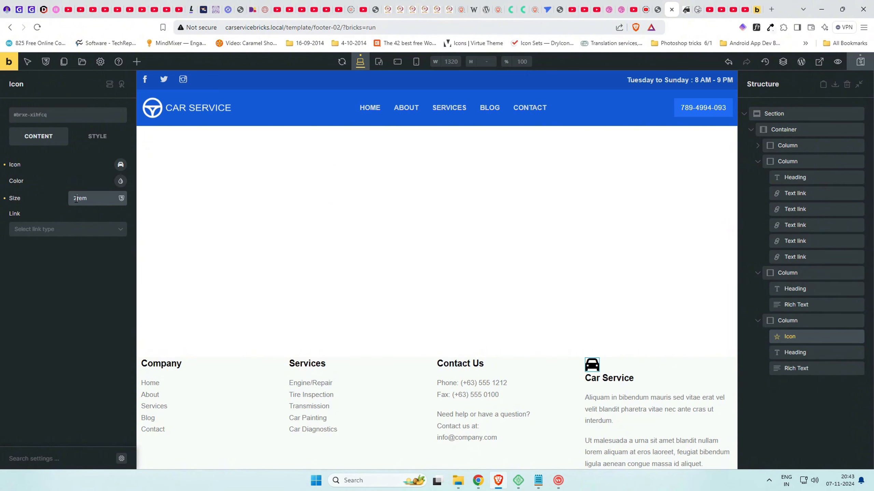
pyautogui.press('BackSpace')
pyautogui.write('1.5')
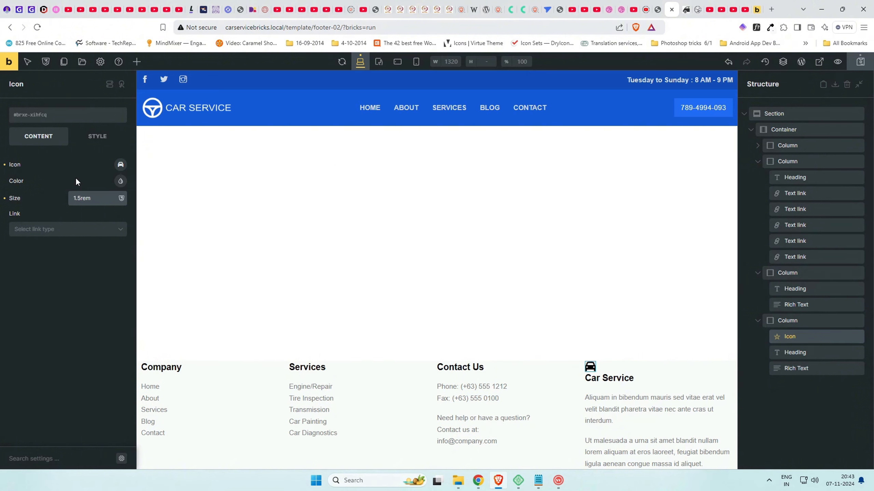
# Add a Block to the fourth column containing the car icon and Car Service heading, and set its direction to horizontal
pyautogui.click(136, 62)
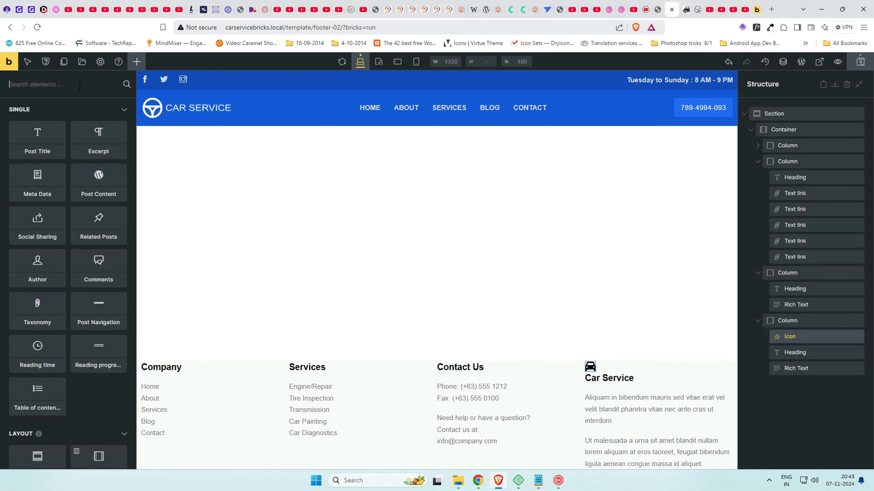
pyautogui.click(74, 87)
pyautogui.write('block')
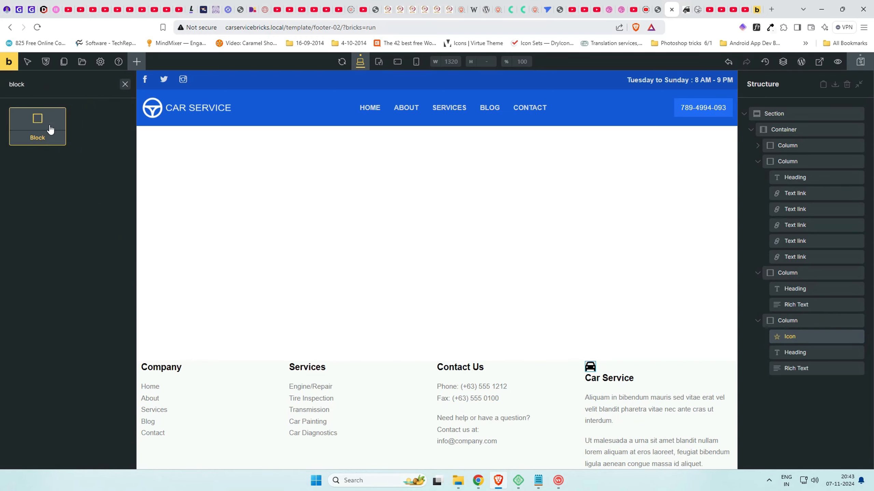
pyautogui.moveTo(50, 130); pyautogui.dragTo(805, 344)
pyautogui.click(811, 345)
pyautogui.click(805, 337)
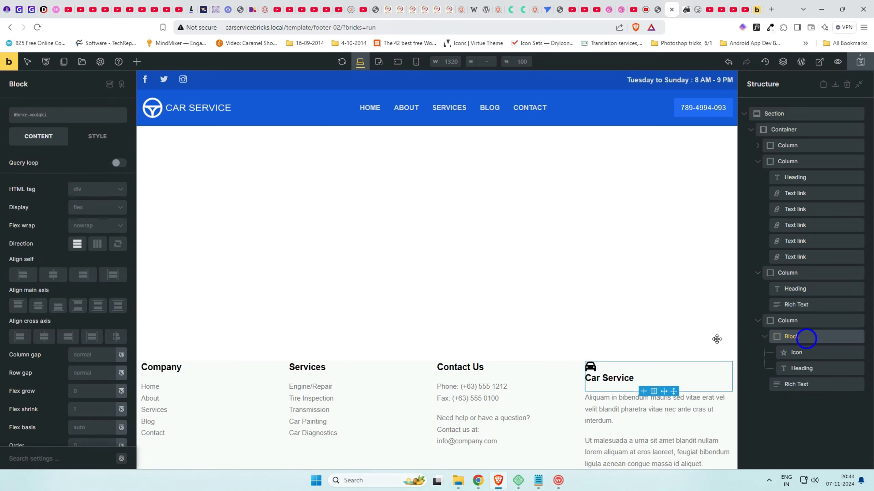
pyautogui.click(97, 243)
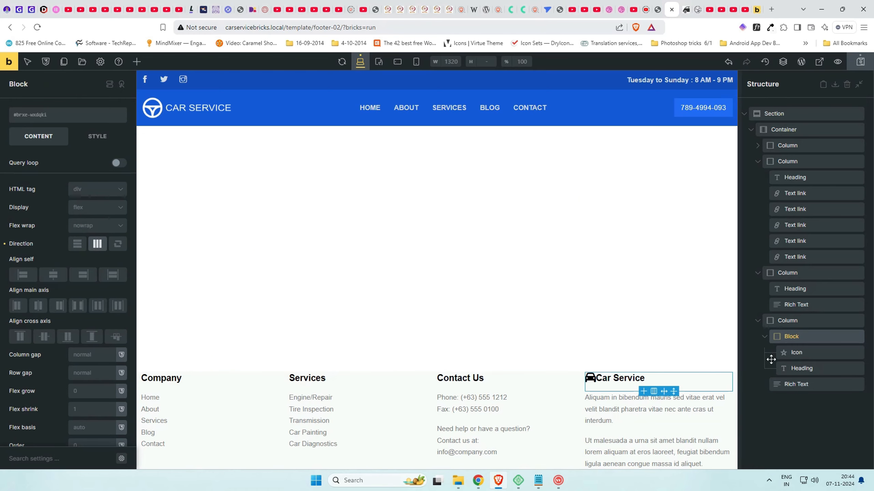
# Give the car icon a right margin of 1rem and save the template
pyautogui.click(800, 353)
pyautogui.click(98, 136)
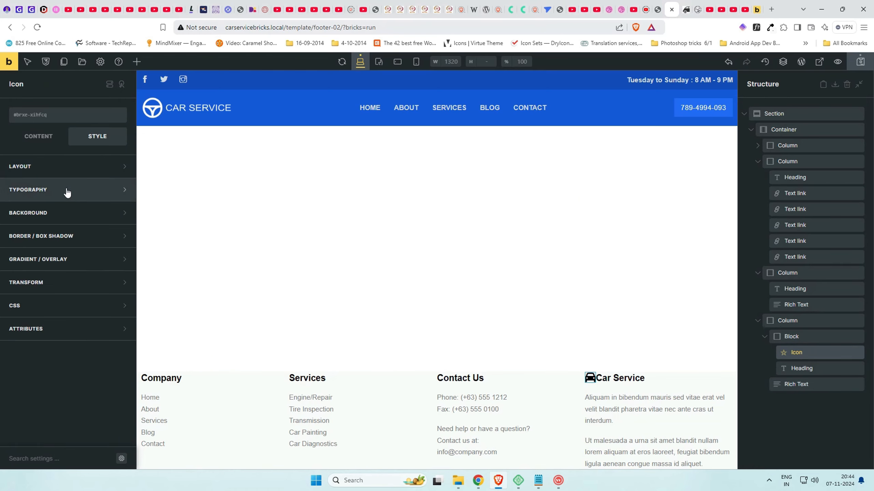
pyautogui.click(64, 166)
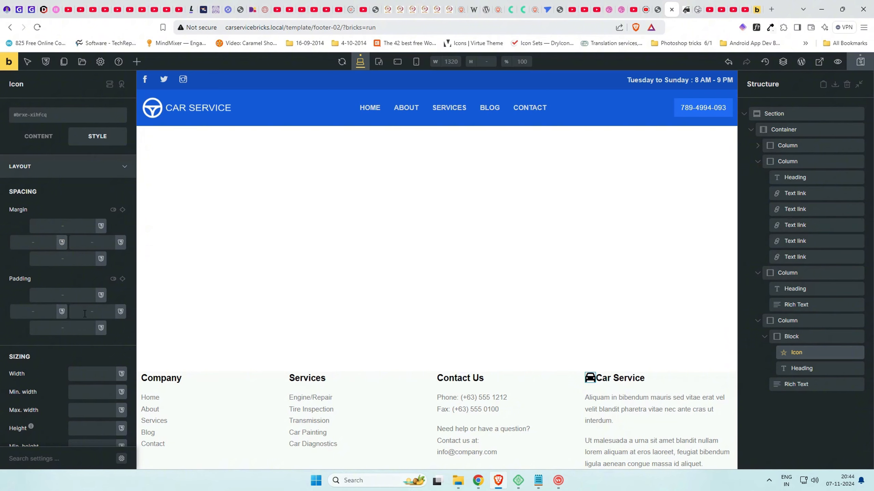
pyautogui.click(91, 243)
pyautogui.write('1rem')
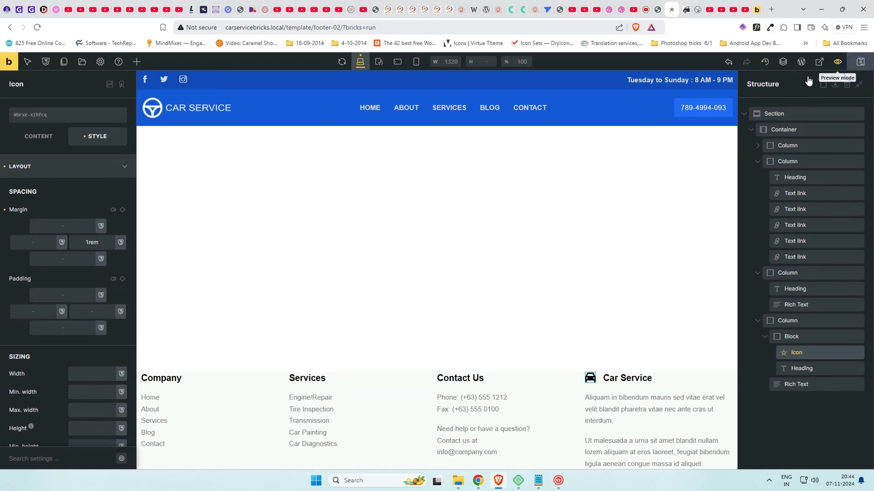
pyautogui.click(860, 61)
# Inspect the footer at the end of the live homepage and compare its spacing with the reference site's footer
pyautogui.click(686, 9)
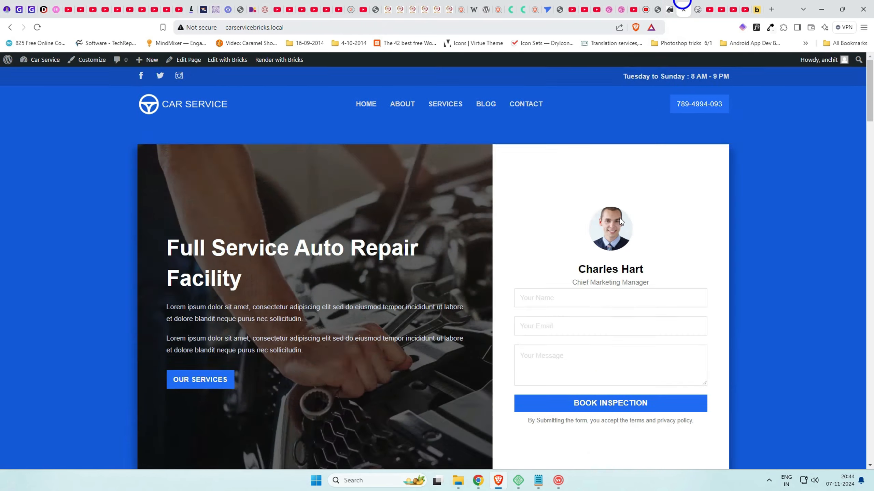
pyautogui.scroll(-15, 603, 289)
pyautogui.scroll(-15, 612, 301)
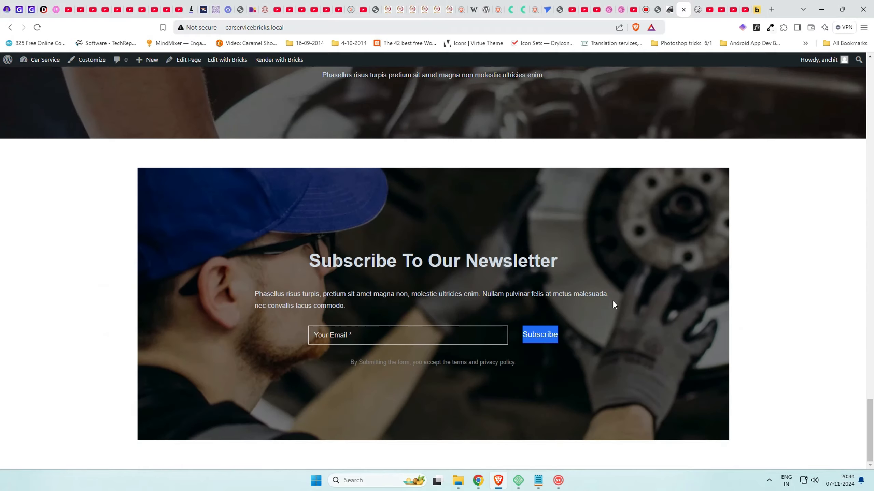
pyautogui.click(558, 486)
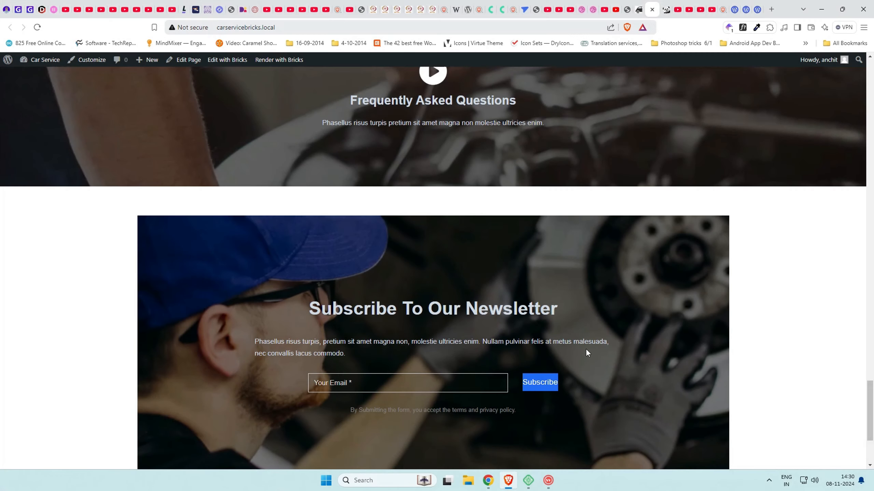
pyautogui.scroll(-4, 709, 342)
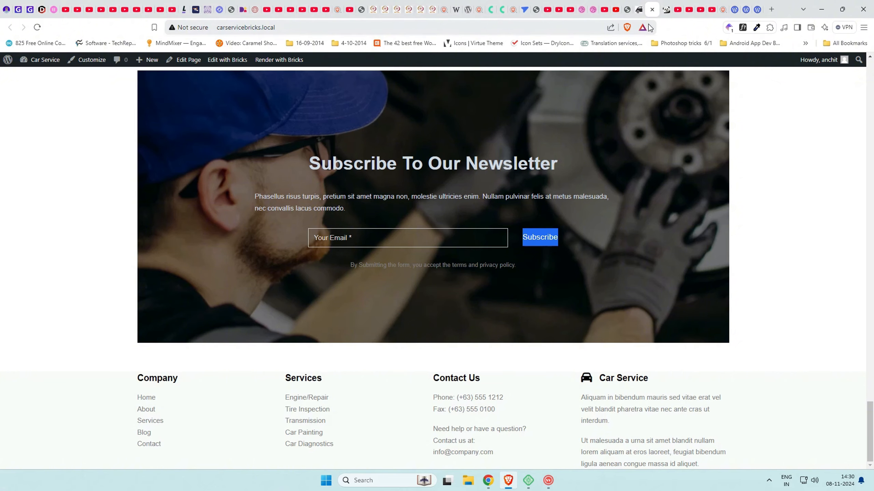
pyautogui.click(626, 6)
pyautogui.scroll(-15, 609, 127)
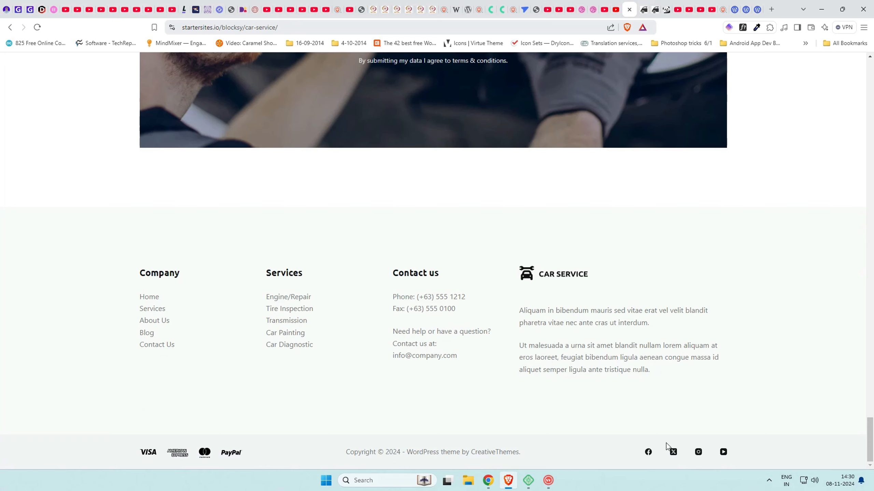
# Open the Footer 02 template with Bricks, set its section's top and bottom padding to 5rem, and save
pyautogui.click(649, 4)
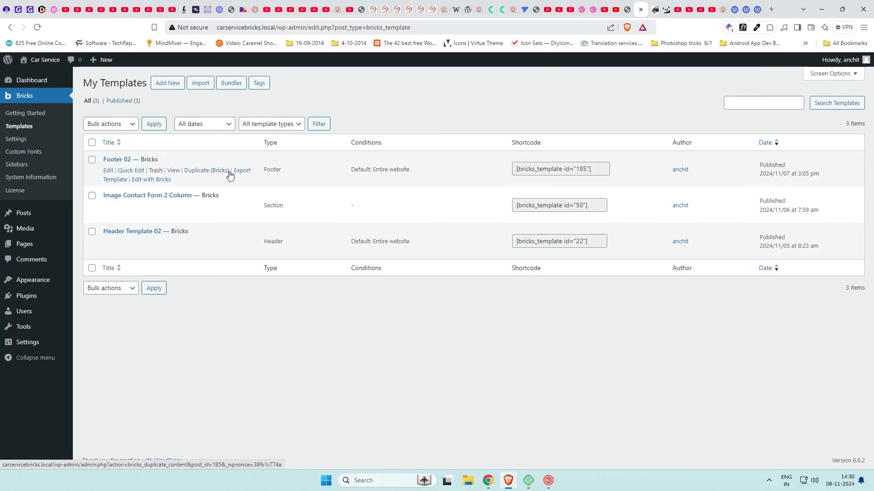
pyautogui.click(150, 182)
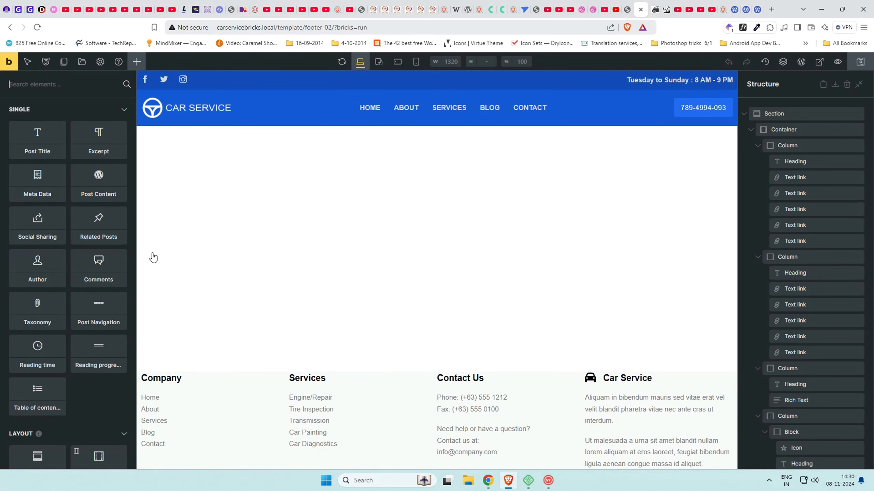
pyautogui.click(745, 115)
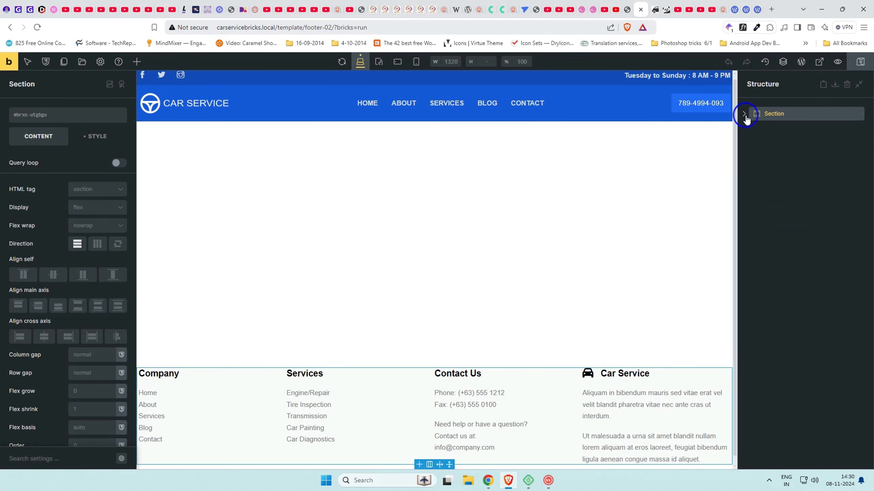
pyautogui.click(94, 144)
pyautogui.click(56, 190)
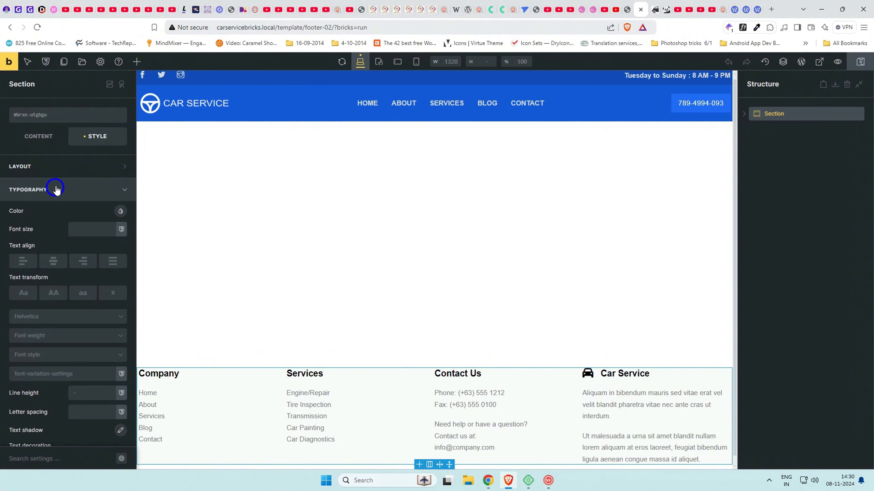
pyautogui.click(59, 170)
pyautogui.click(67, 293)
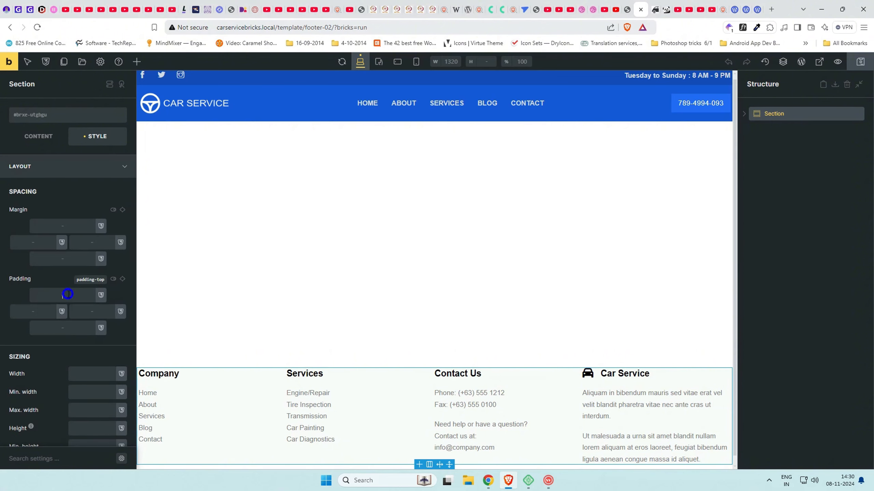
pyautogui.write('4rem')
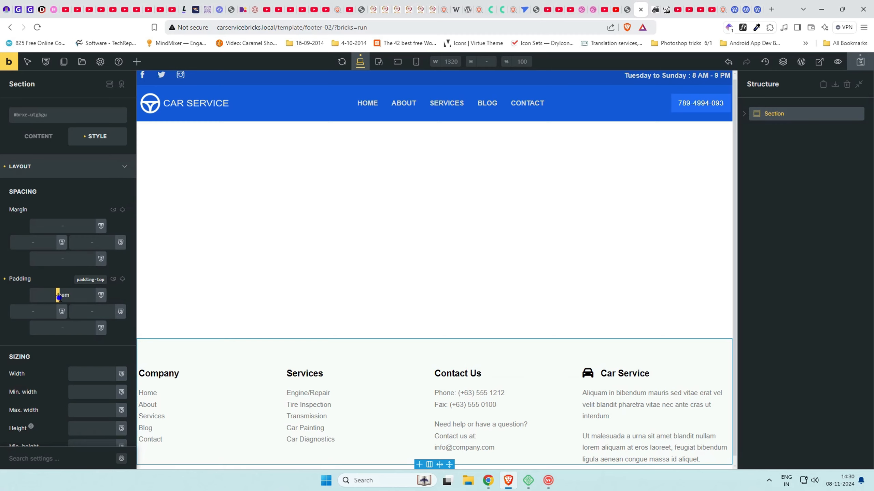
pyautogui.write('5')
pyautogui.click(67, 329)
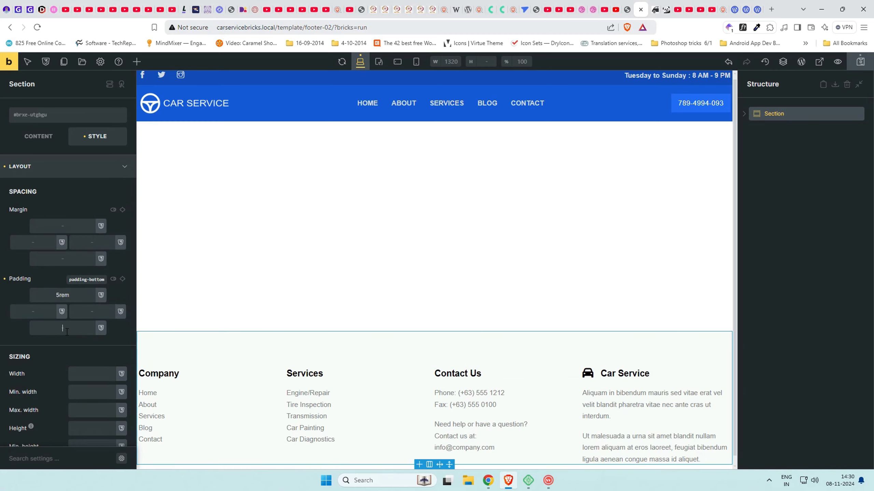
pyautogui.write('5rem')
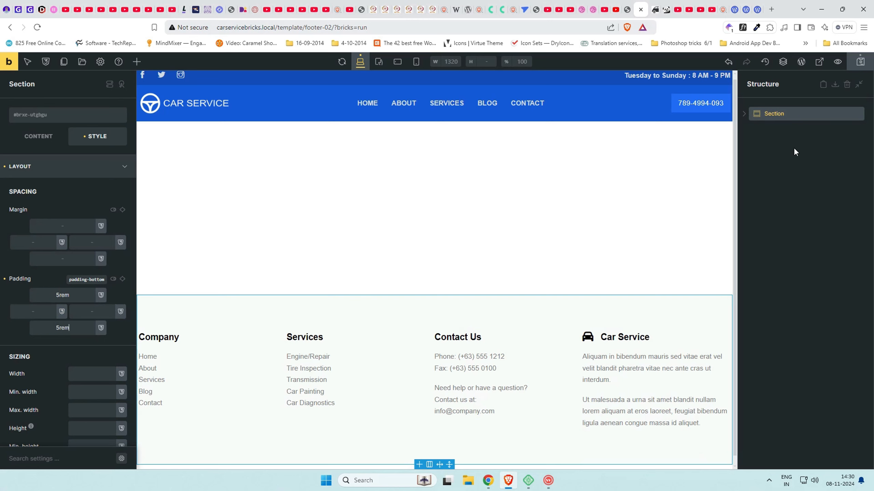
pyautogui.click(861, 62)
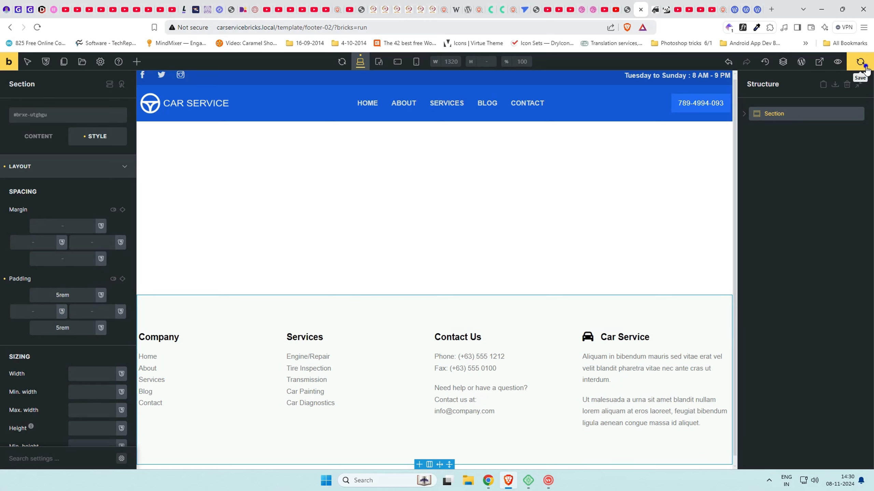
# Preview the saved footer on the front end and examine the end of the live homepage
pyautogui.click(656, 9)
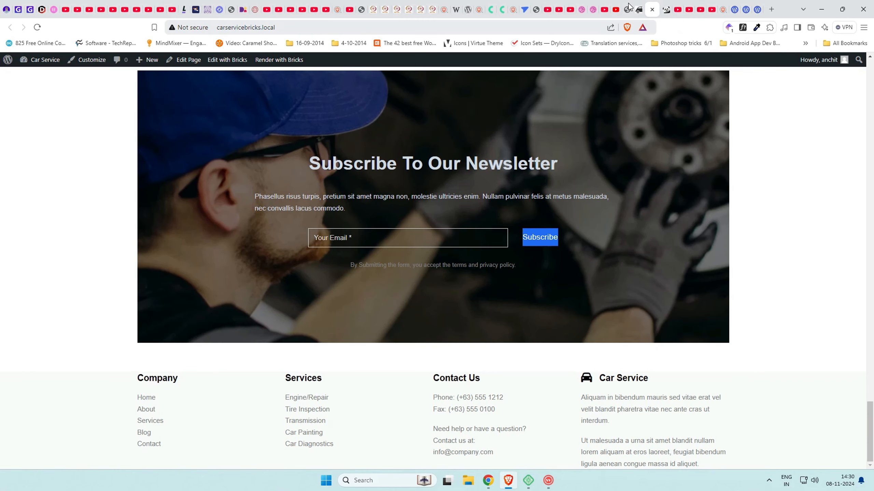
pyautogui.click(651, 9)
pyautogui.click(636, 10)
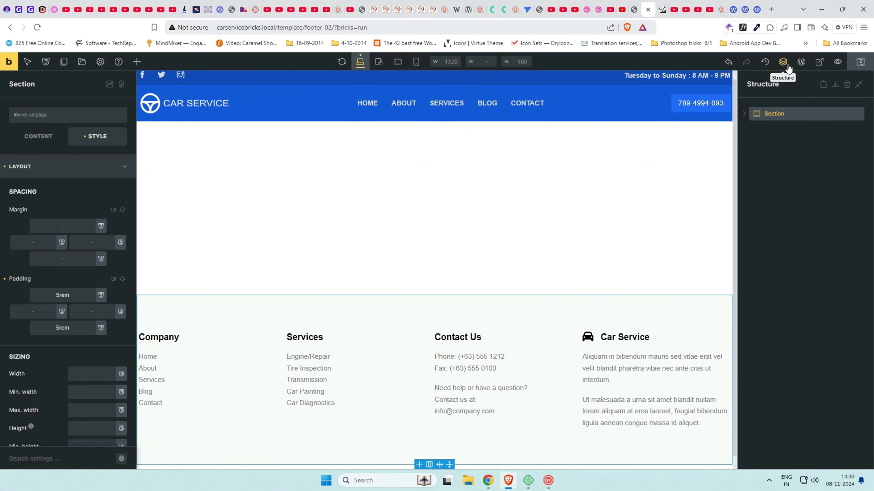
pyautogui.click(818, 62)
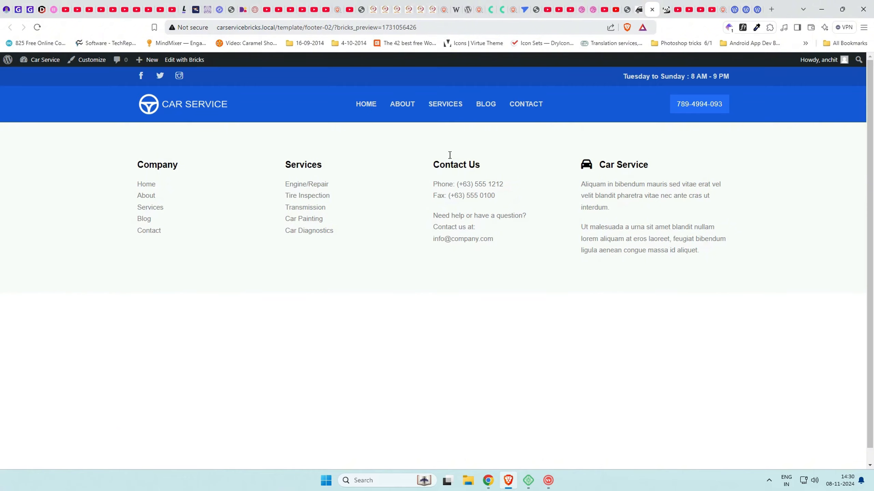
pyautogui.click(368, 105)
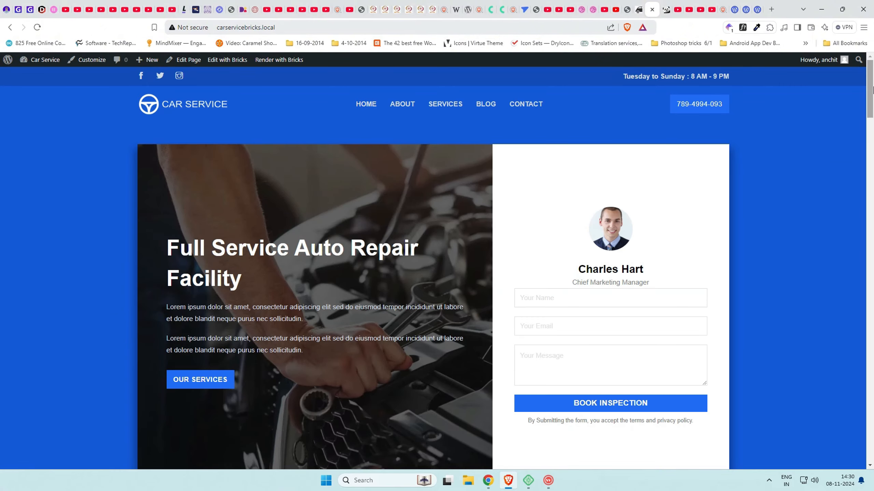
pyautogui.moveTo(872, 90); pyautogui.dragTo(872, 358)
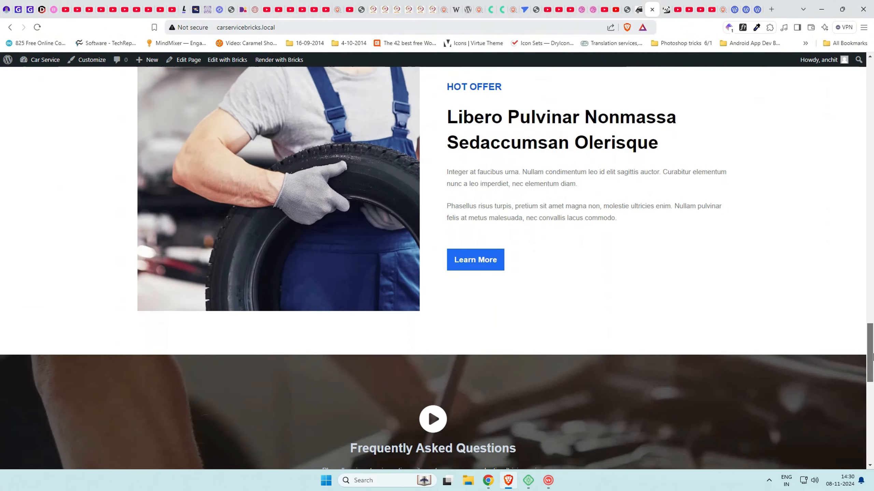
pyautogui.scroll(-12, 578, 252)
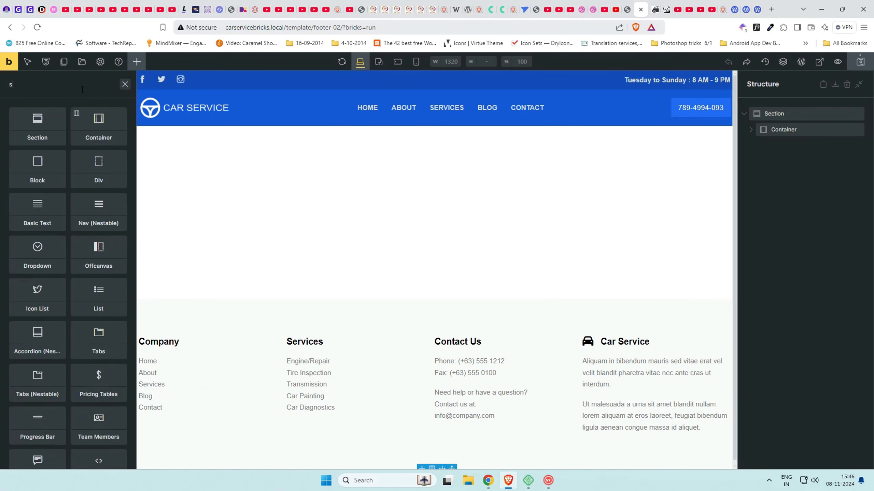
# Add a second Section below the existing footer section and select it
pyautogui.write('section')
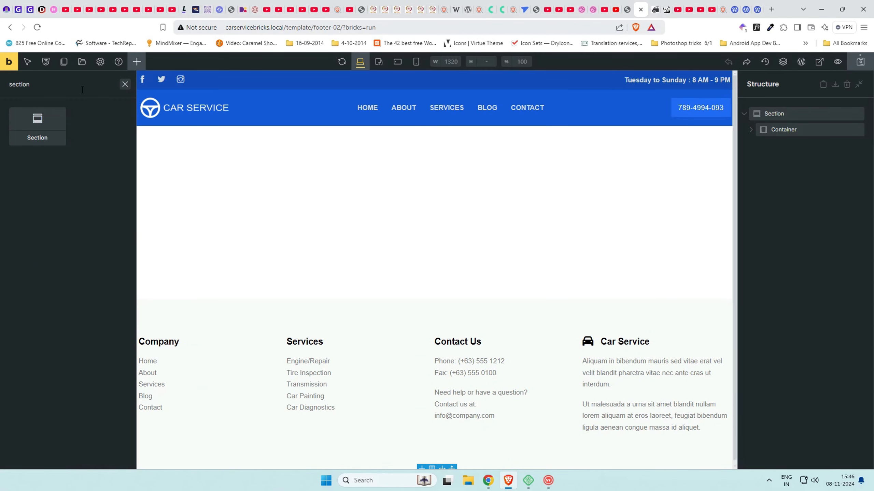
pyautogui.click(45, 127)
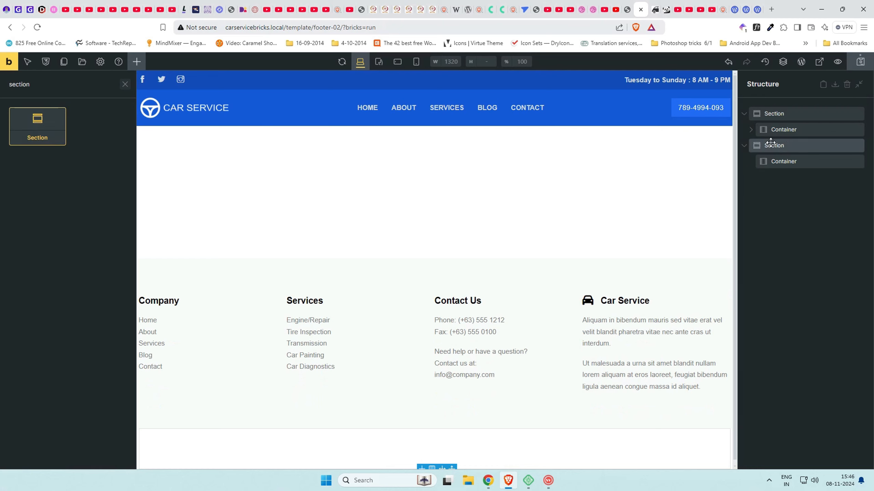
pyautogui.click(790, 146)
# Sample the bottom bar colour #F2F5F7 from the reference site's footer and apply it as the second section's background colour
pyautogui.click(97, 136)
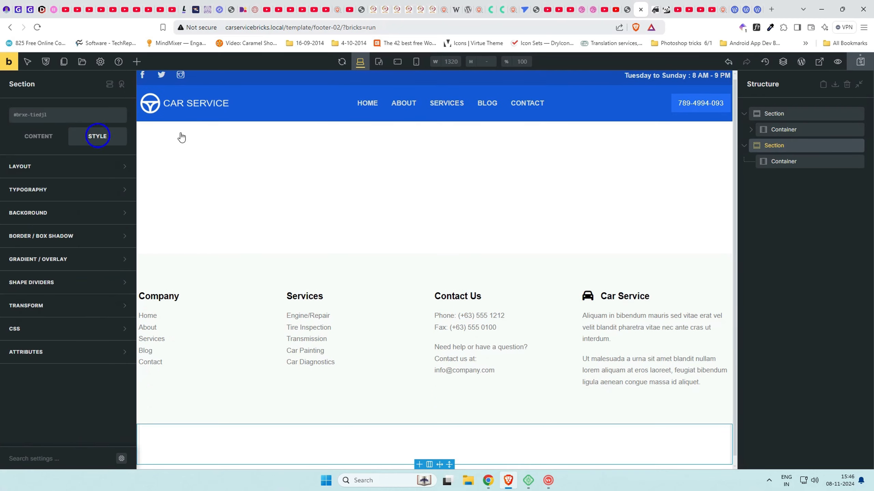
pyautogui.click(667, 10)
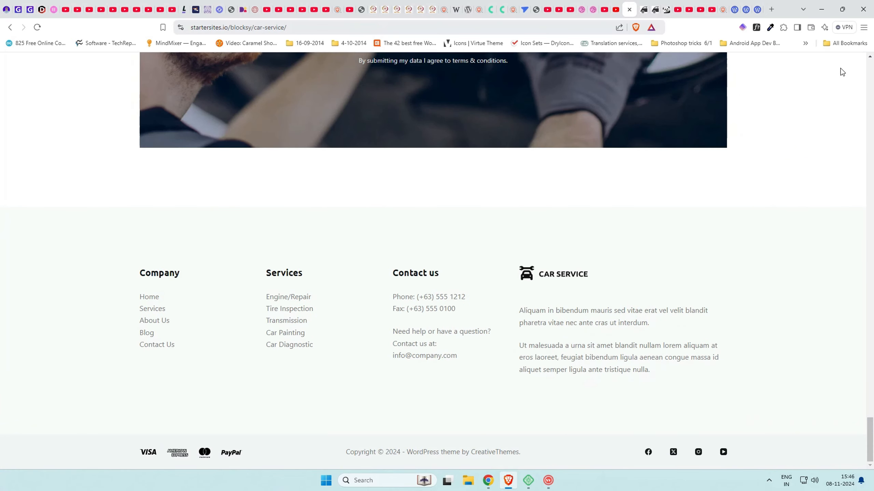
pyautogui.click(770, 27)
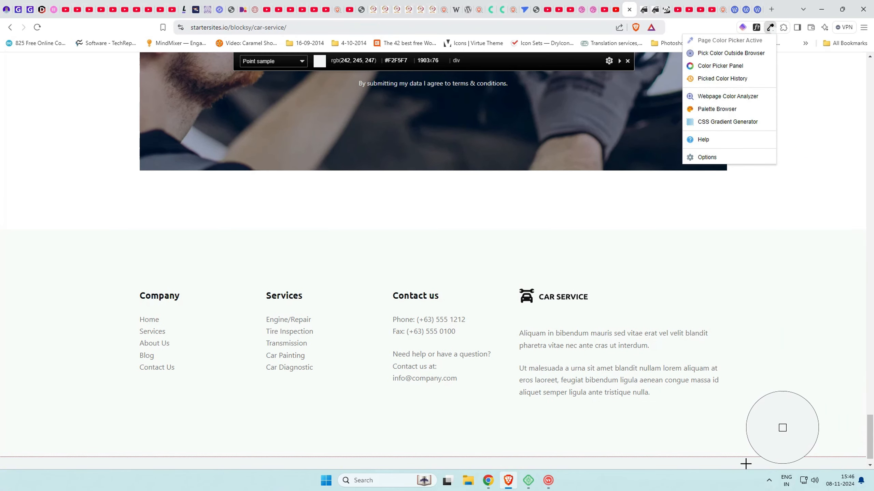
pyautogui.click(746, 464)
pyautogui.scroll(-2, 750, 396)
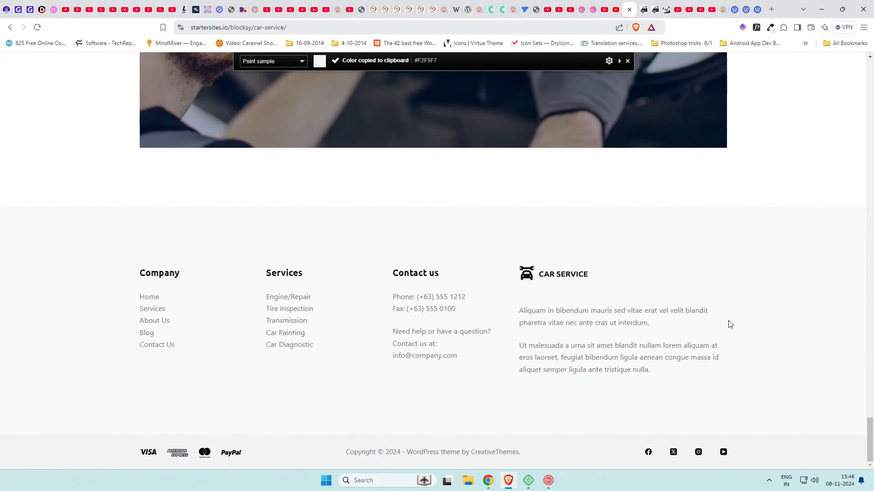
pyautogui.click(666, 11)
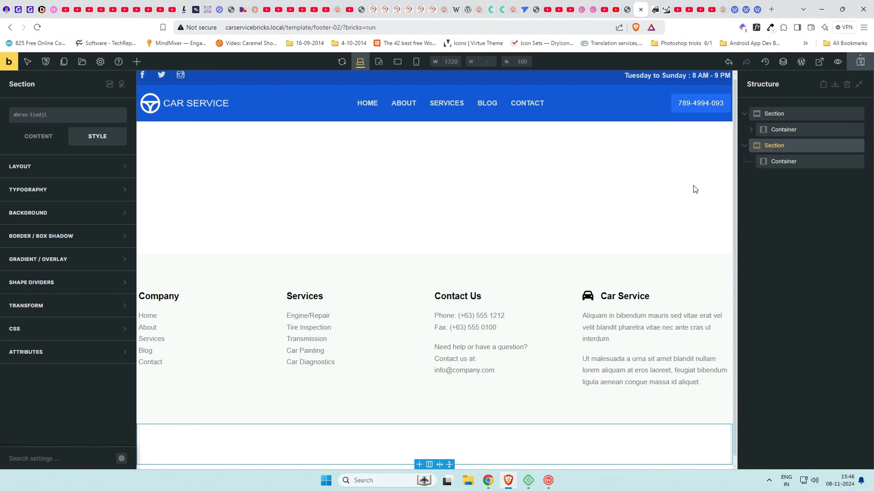
pyautogui.click(51, 212)
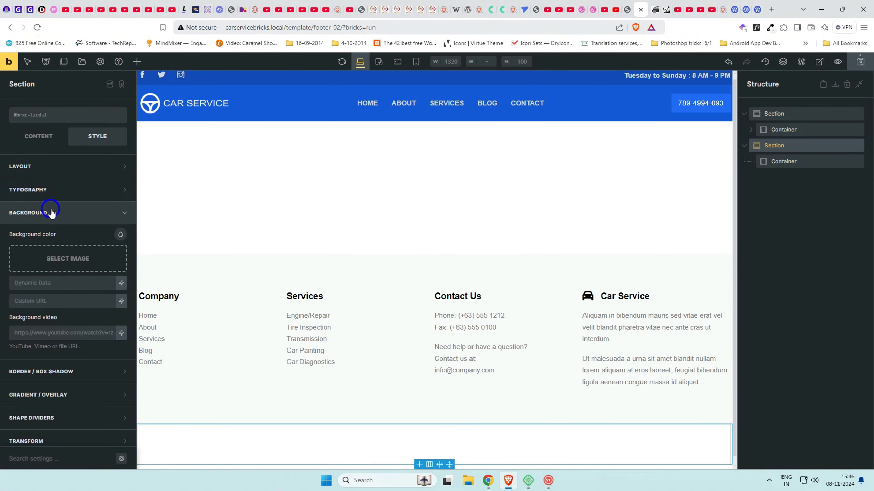
pyautogui.click(120, 234)
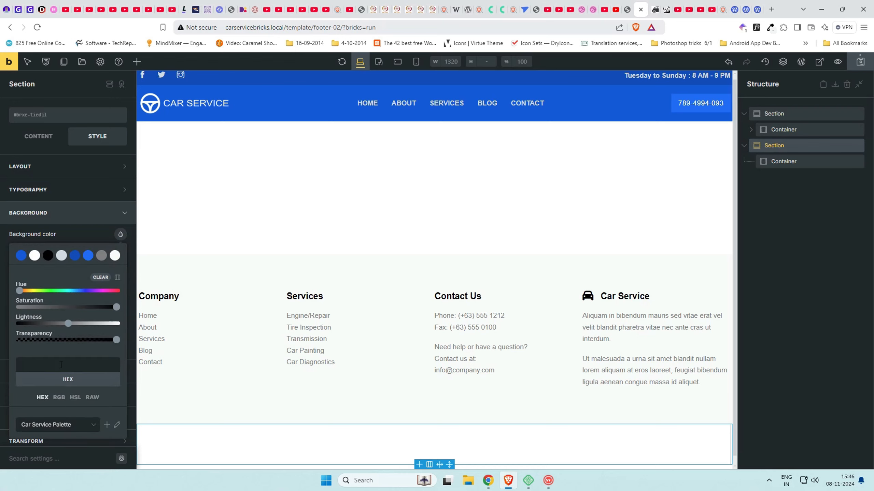
pyautogui.hotkey('ctrl', 'v')
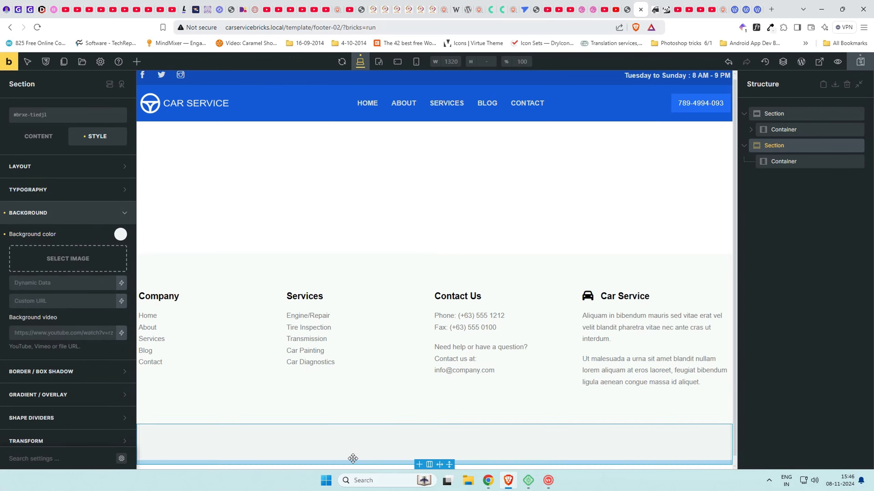
# Check the reference site's bottom bar layout and divide the second section's container into three equal columns
pyautogui.click(822, 164)
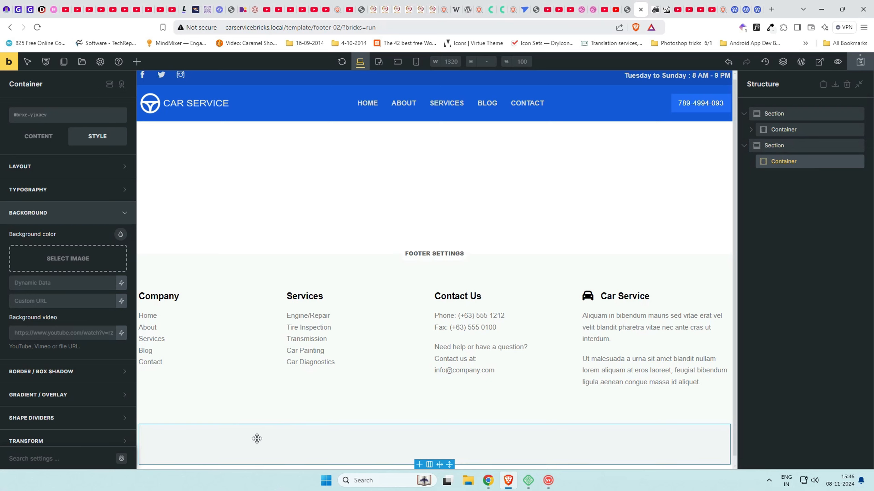
pyautogui.click(626, 9)
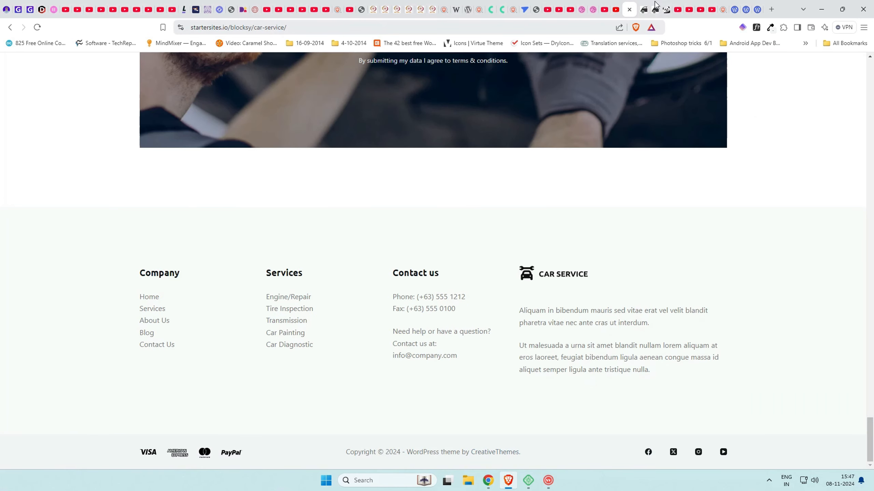
pyautogui.click(644, 7)
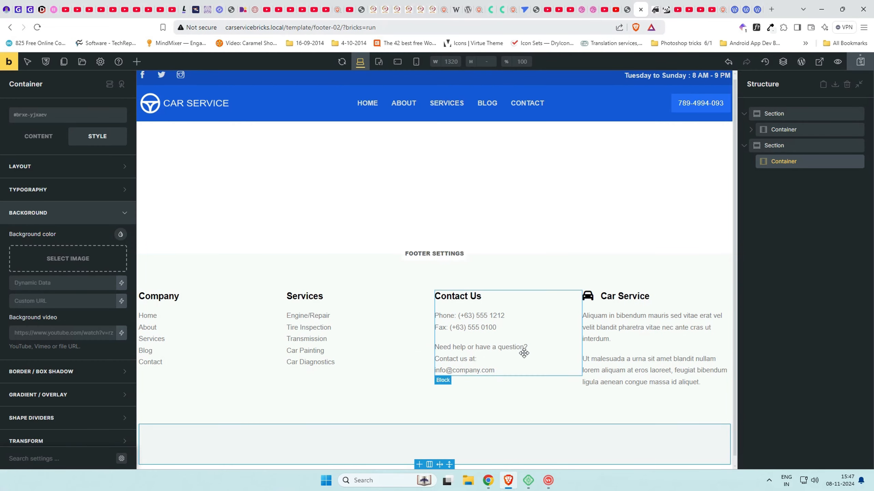
pyautogui.click(429, 465)
pyautogui.click(450, 426)
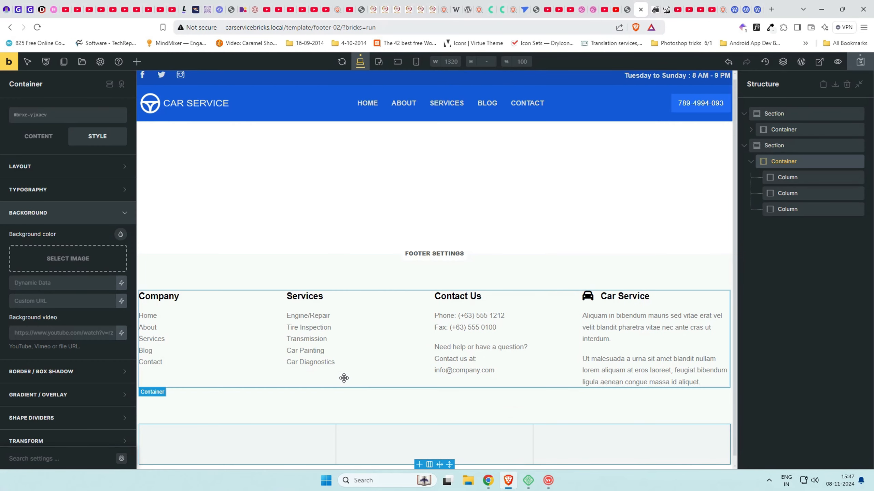
# Add an Image element inside the first column of the second section
pyautogui.click(39, 136)
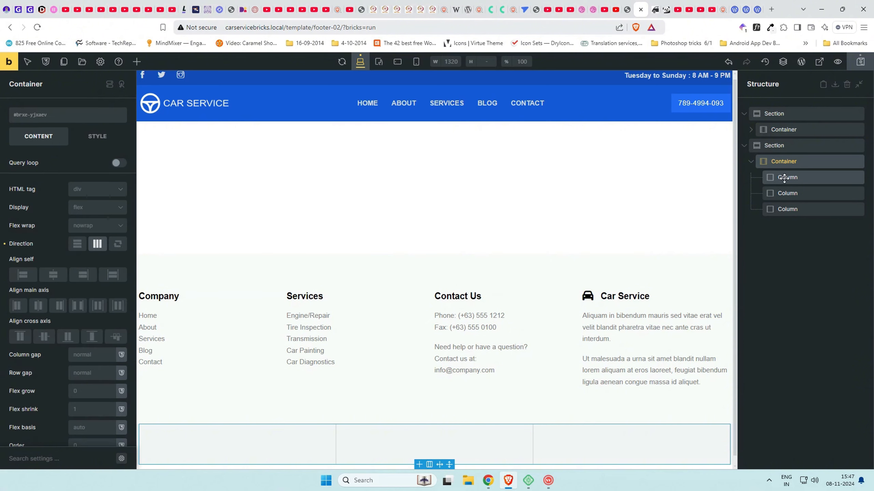
pyautogui.click(136, 61)
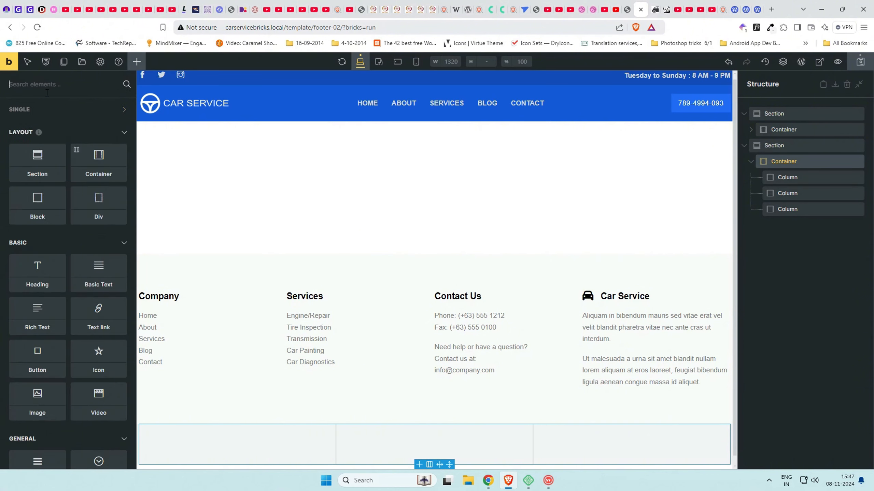
pyautogui.write('imag')
pyautogui.moveTo(36, 135); pyautogui.dragTo(805, 191)
# Upload car-service-payment-icons.svg from the Images folder and insert it into the new Image element
pyautogui.click(68, 171)
pyautogui.click(47, 99)
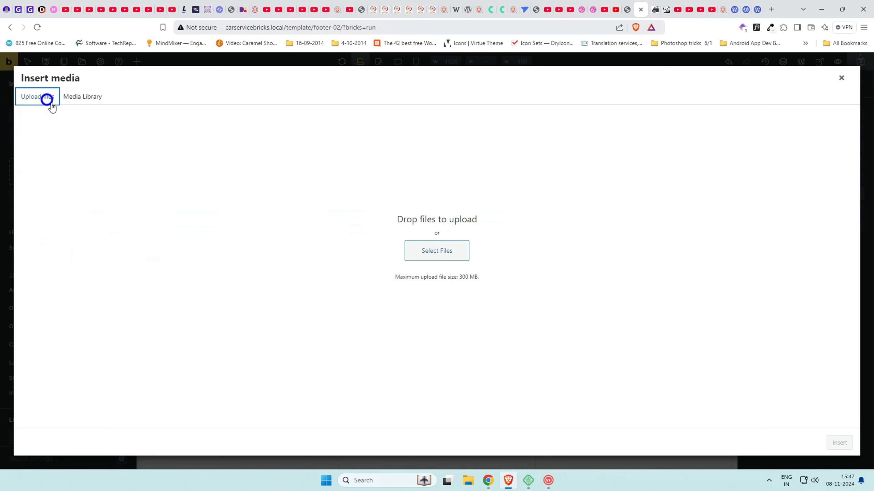
pyautogui.click(403, 250)
pyautogui.scroll(-2, 280, 131)
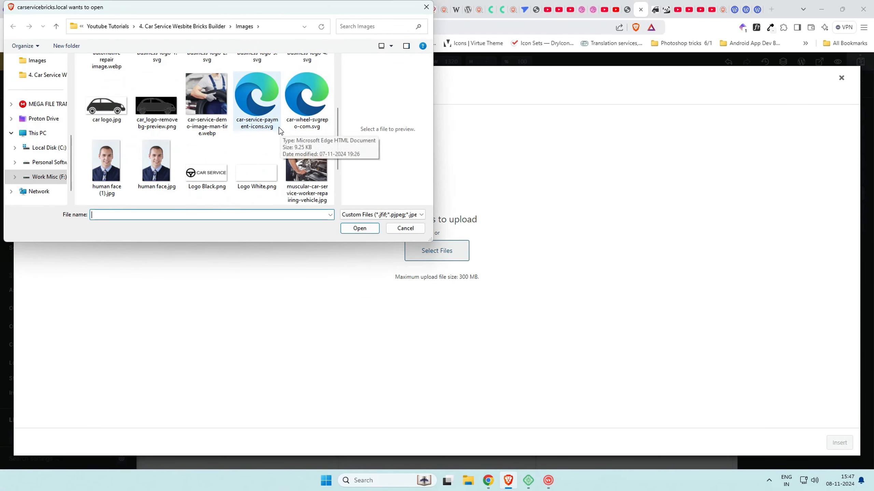
pyautogui.click(277, 125)
pyautogui.click(359, 229)
pyautogui.click(840, 442)
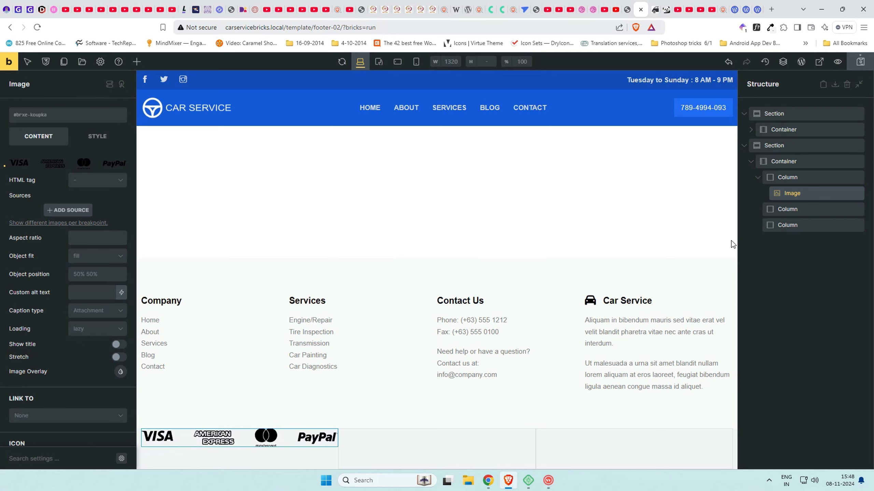
# Set the payment icons image to No caption and its HTML tag to figure
pyautogui.click(108, 314)
pyautogui.click(87, 325)
pyautogui.click(90, 180)
pyautogui.click(86, 197)
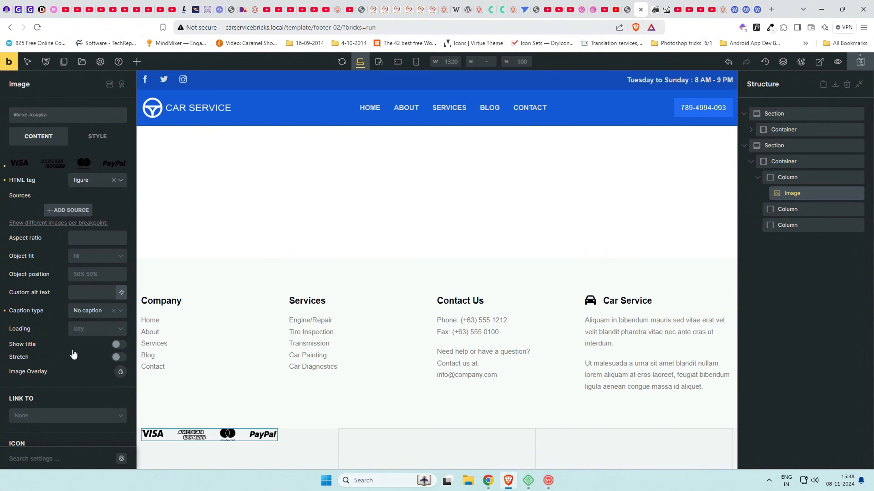
# Set the payment icons image's width to 50%
pyautogui.click(98, 136)
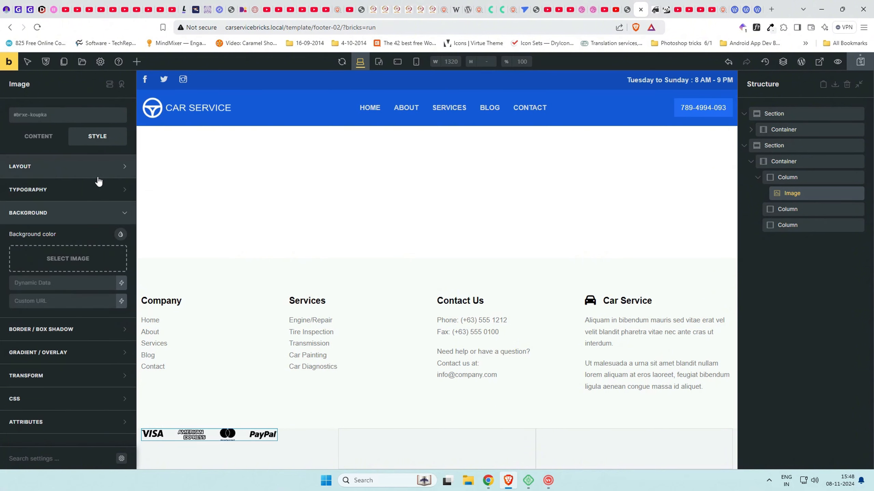
pyautogui.click(98, 177)
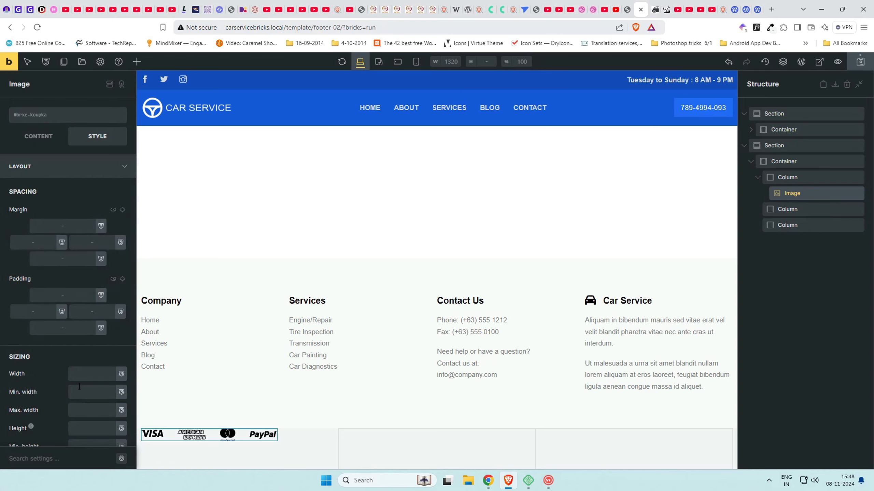
pyautogui.click(82, 377)
pyautogui.write('50%')
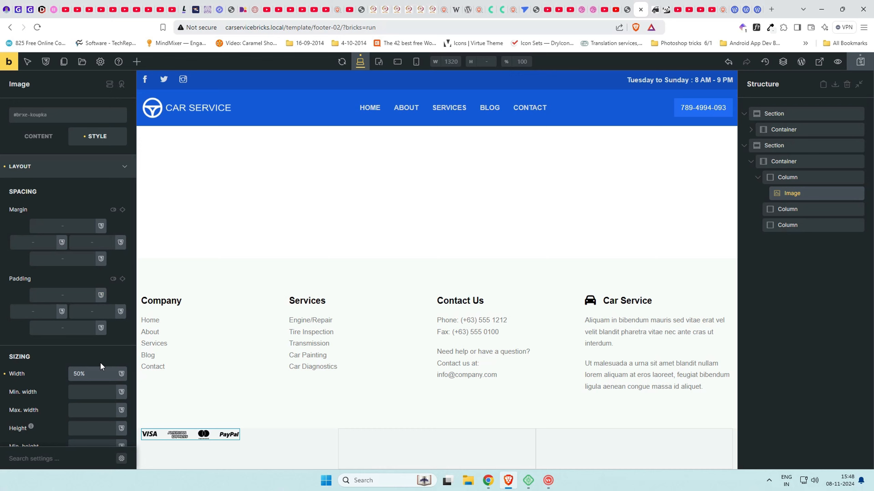
# Set the first column's Align self option to center so the payment icons sit vertically centred in the bar
pyautogui.click(53, 136)
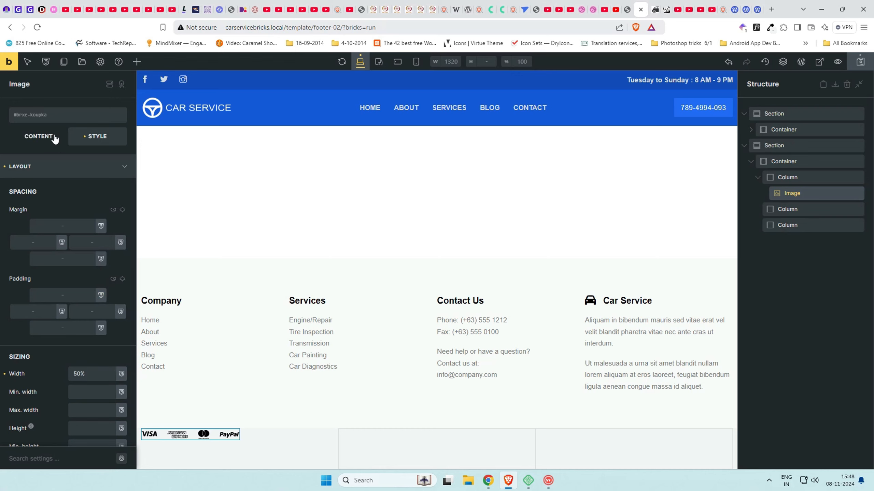
pyautogui.click(808, 180)
pyautogui.click(59, 277)
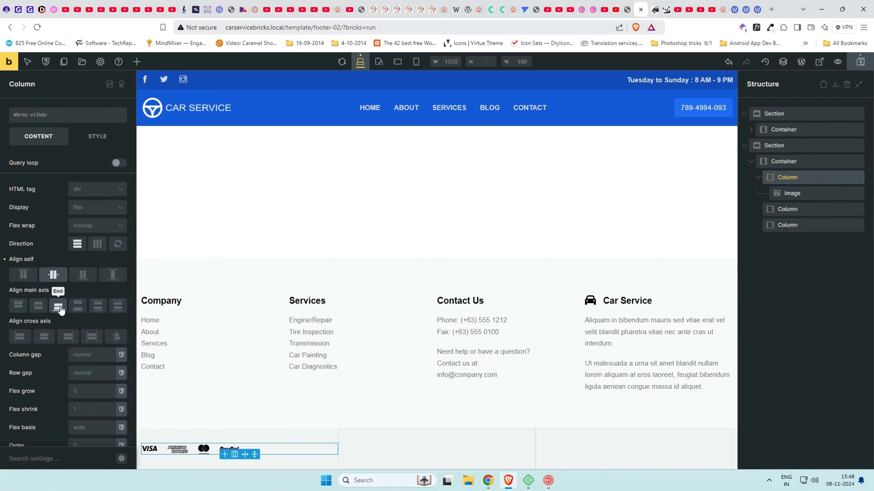
# Try centring the first column on its cross axis, compare it with the reference footer, and clear that alignment
pyautogui.click(47, 339)
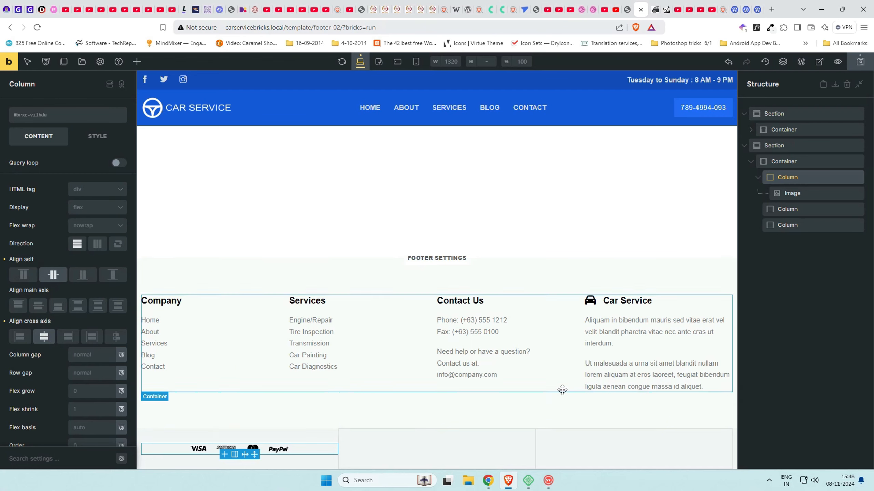
pyautogui.click(632, 5)
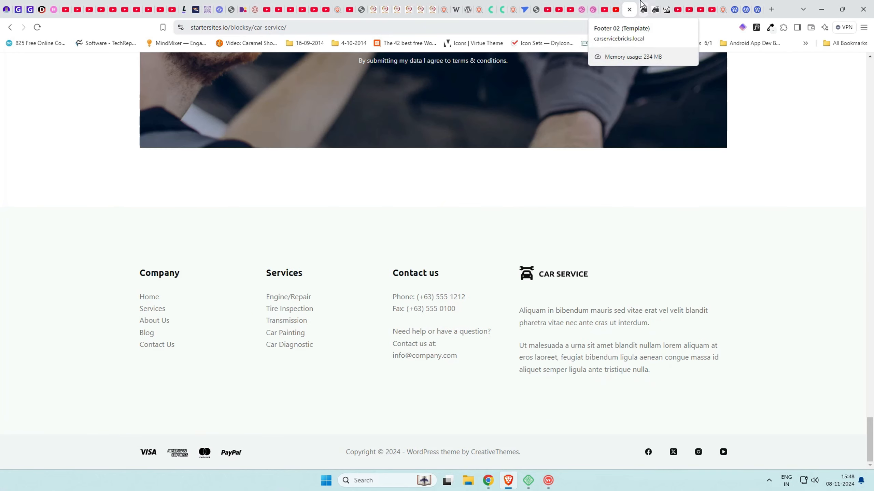
pyautogui.click(640, 5)
pyautogui.click(44, 336)
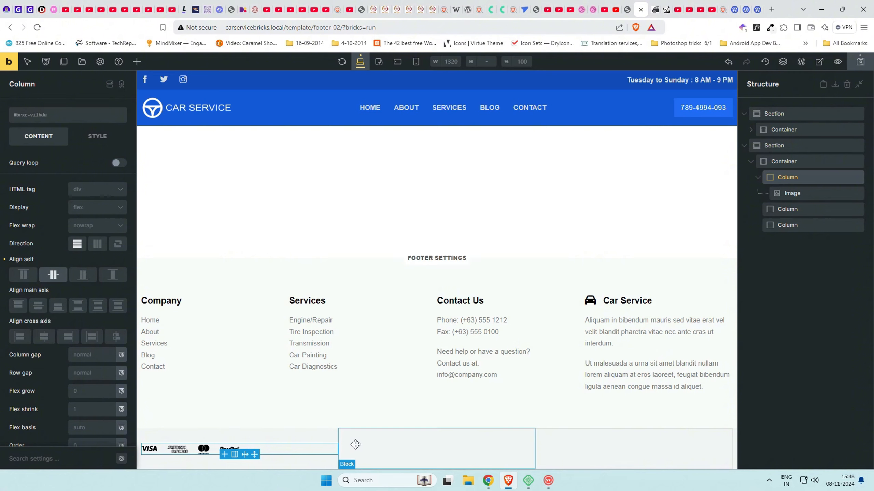
# Add a Basic Text element and move it into the second column of the bottom bar
pyautogui.click(137, 62)
pyautogui.write('bas')
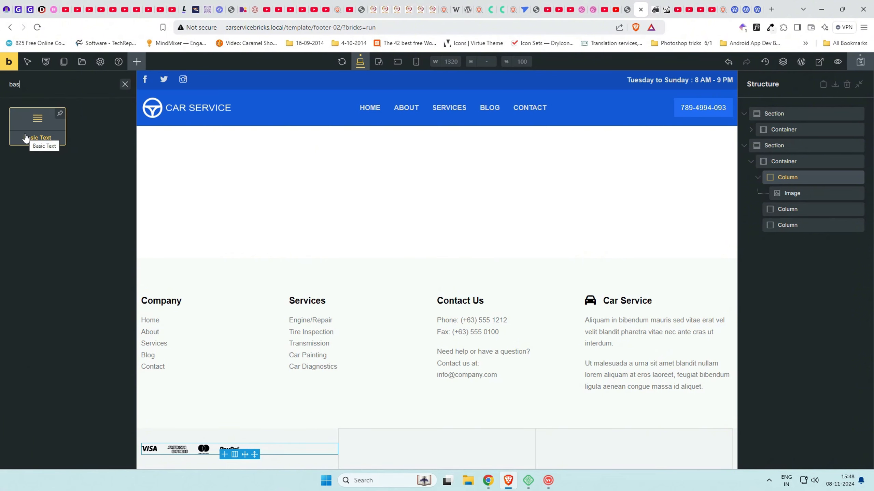
pyautogui.click(37, 121)
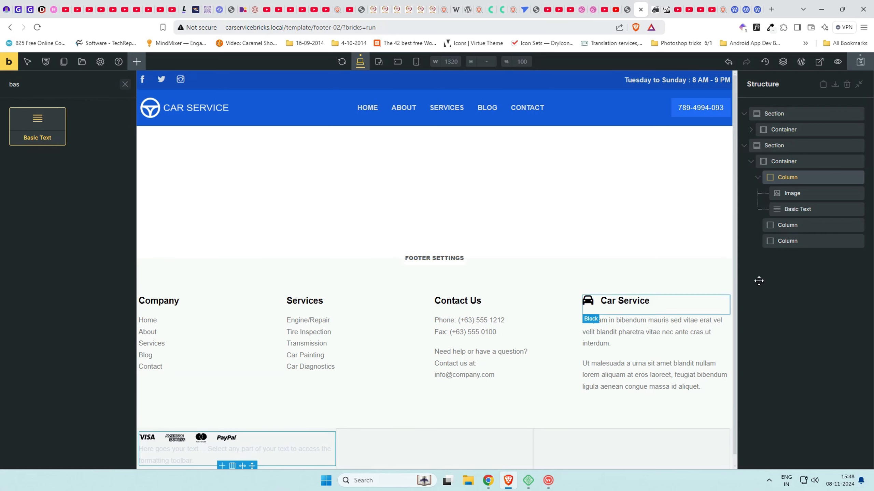
pyautogui.moveTo(797, 209); pyautogui.dragTo(803, 226)
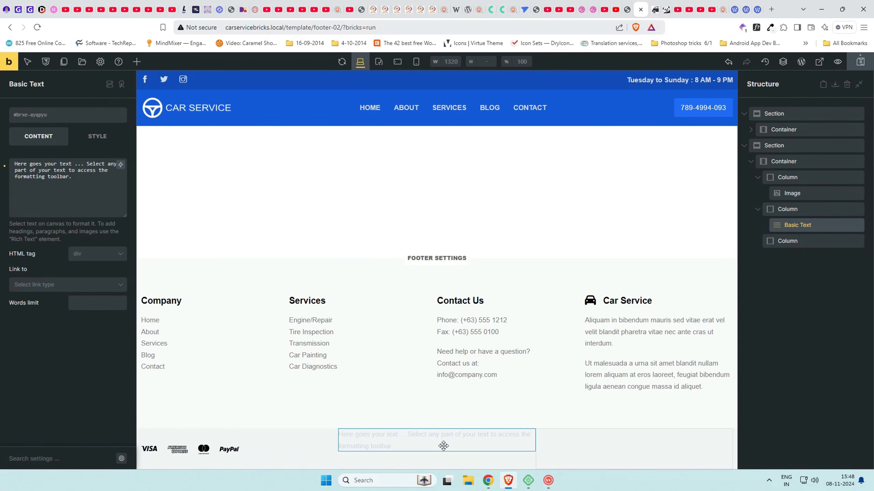
# Set the bottom bar container's typography colour to black, #000000
pyautogui.click(98, 137)
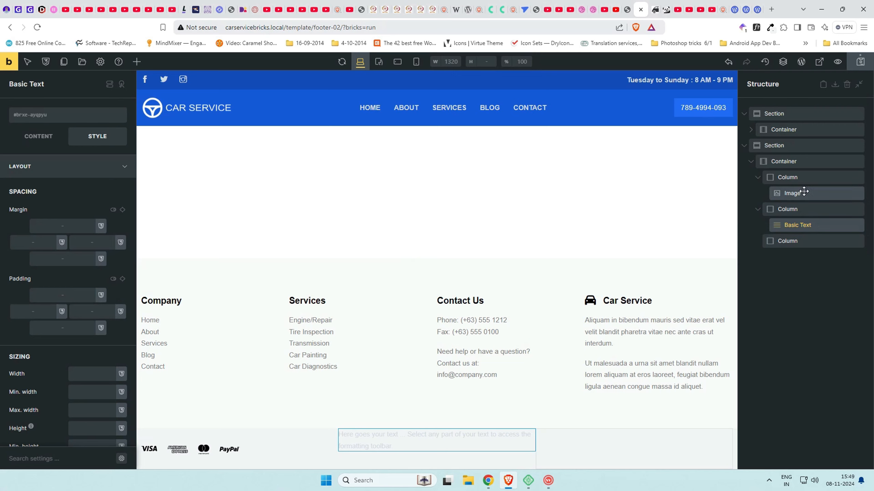
pyautogui.click(794, 161)
pyautogui.click(39, 136)
pyautogui.click(97, 136)
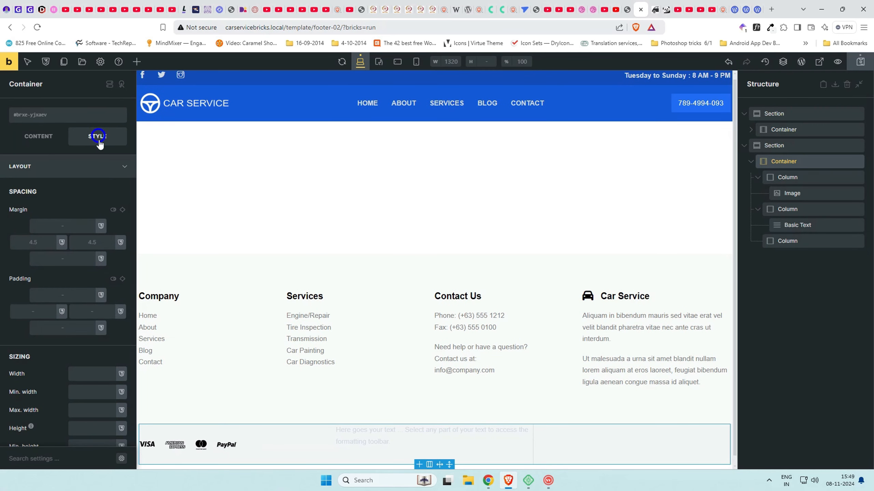
pyautogui.click(65, 166)
pyautogui.click(65, 190)
pyautogui.click(122, 210)
pyautogui.click(48, 232)
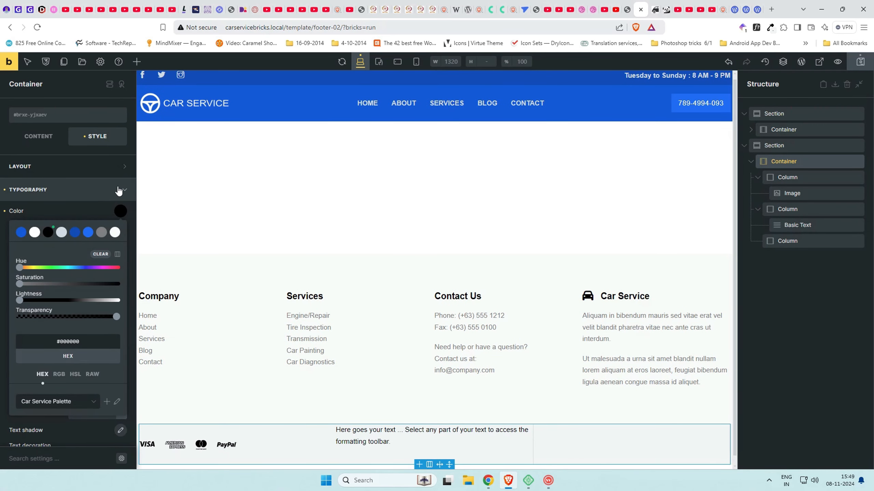
# Check the copyright text colour on the reference site and set the bottom bar container's typography colour to grey, #808080
pyautogui.click(786, 225)
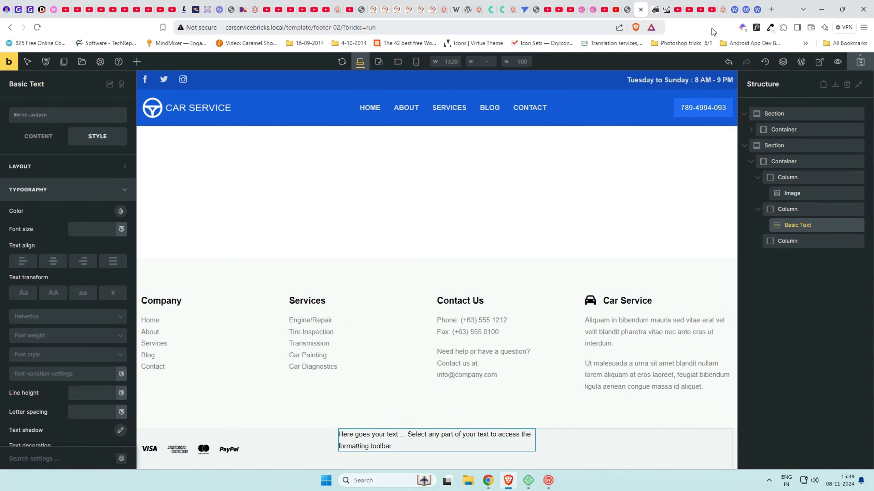
pyautogui.click(626, 6)
pyautogui.click(639, 5)
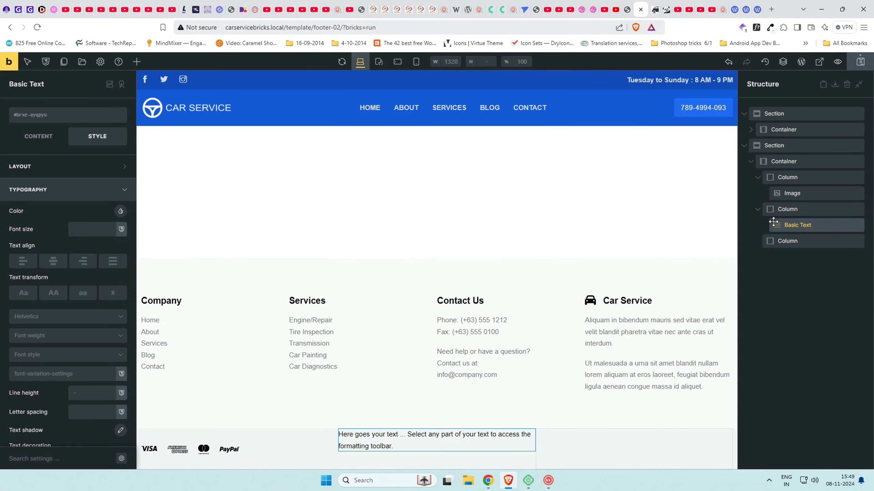
pyautogui.click(784, 161)
pyautogui.click(121, 211)
pyautogui.click(105, 233)
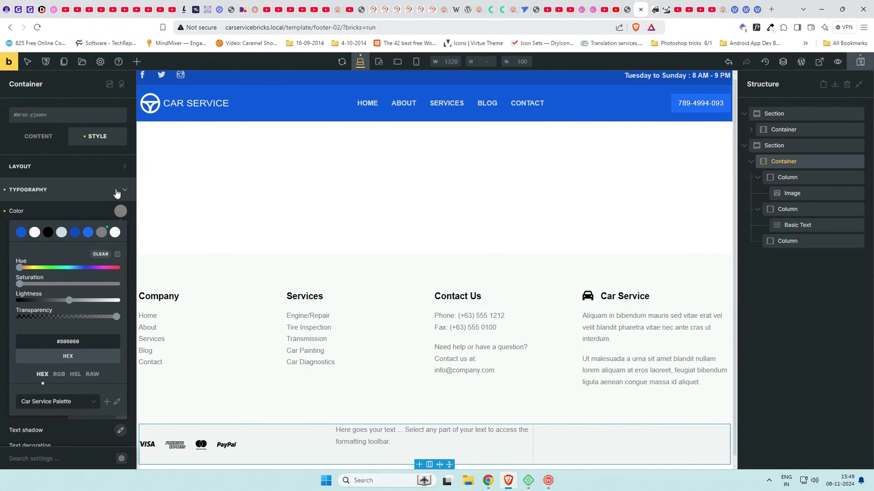
# Replace the Basic Text element's content with "Created by WPRightSite using Design by CreativeThemes"
pyautogui.click(361, 442)
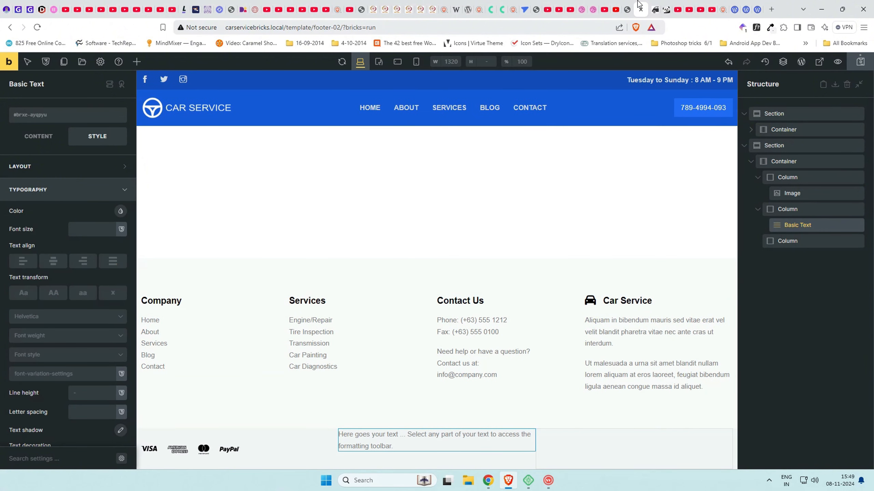
pyautogui.click(38, 136)
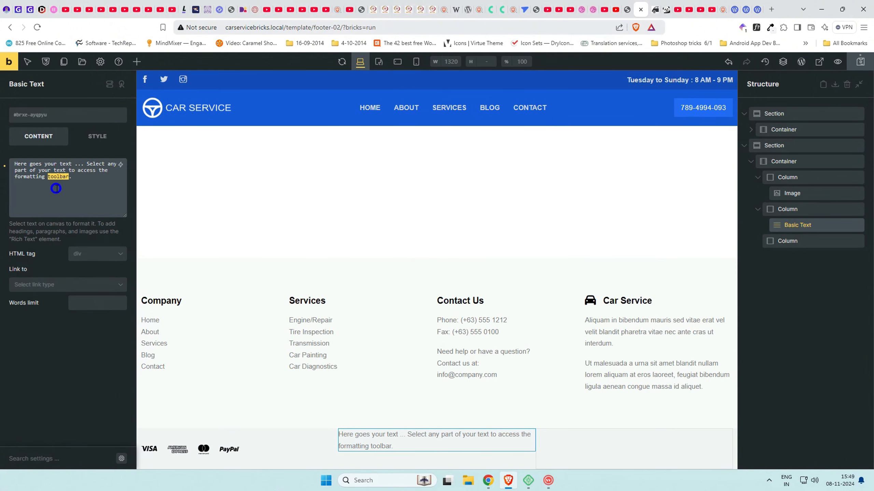
pyautogui.tripleClick(56, 187)
pyautogui.write('Created by WPRightSi')
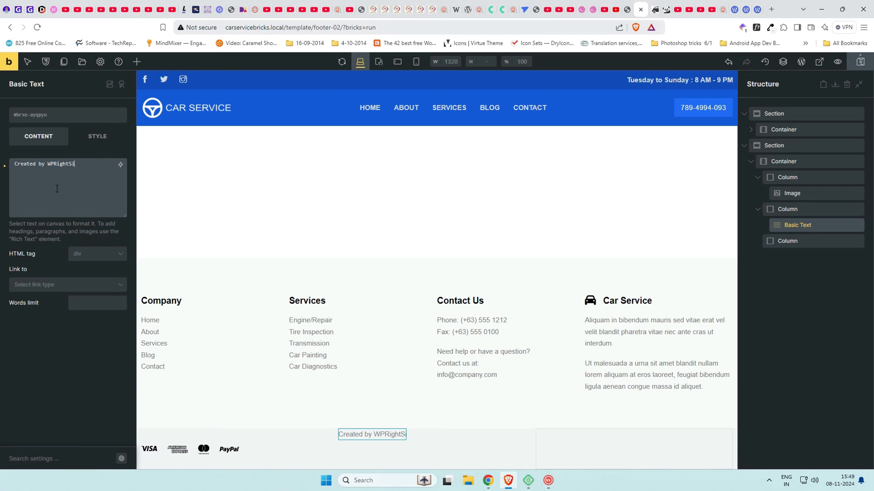
pyautogui.write('te using Design by Creat')
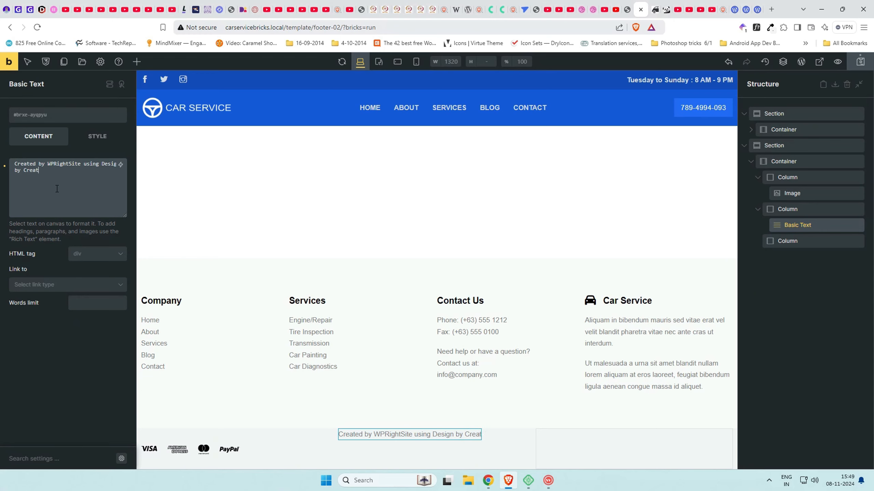
pyautogui.write('Theme')
pyautogui.press('BackSpace')
# Set the second column's self alignment and cross-axis alignment to center
pyautogui.click(824, 209)
pyautogui.click(53, 275)
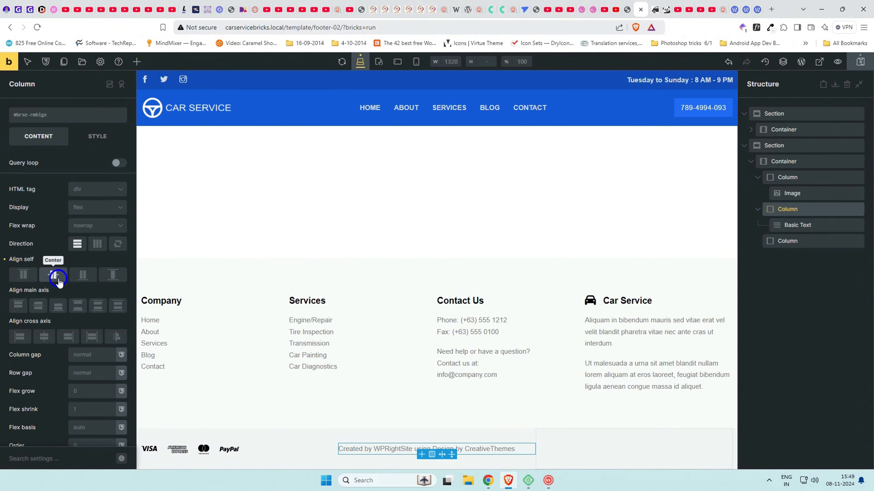
pyautogui.click(44, 336)
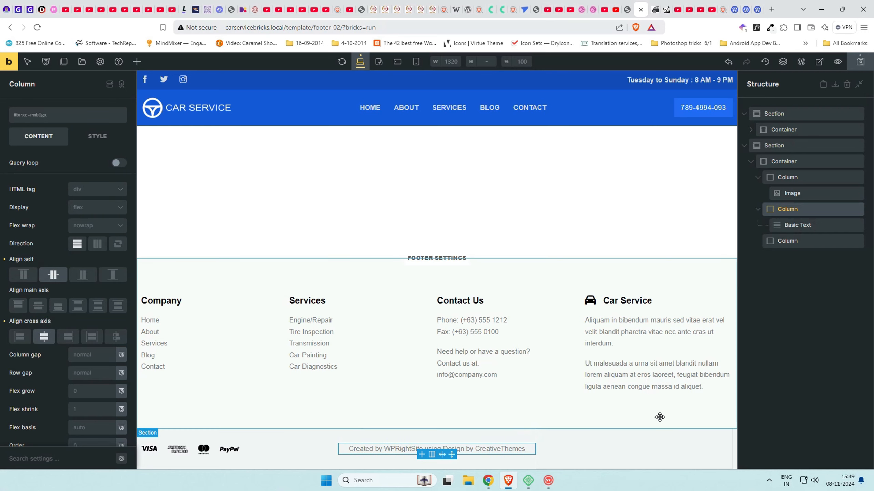
# Add an Icon element and an Icon List element to the third column of the bottom bar
pyautogui.click(791, 241)
pyautogui.click(137, 61)
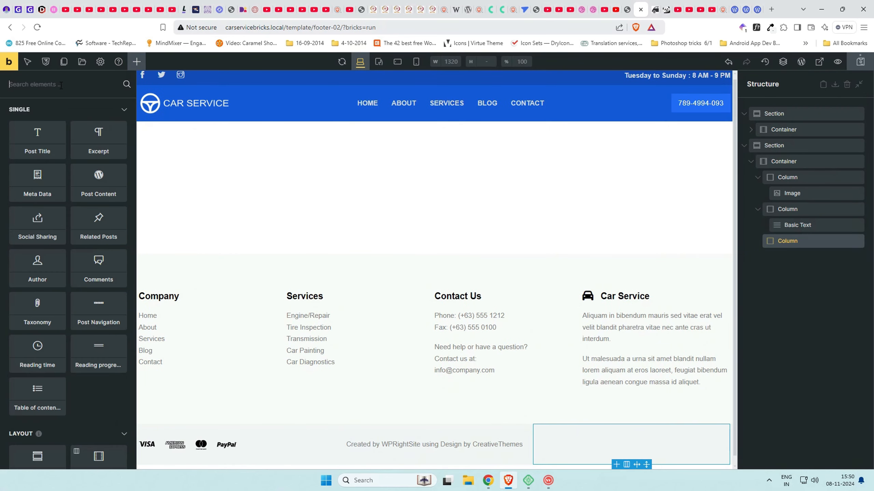
pyautogui.write('icon')
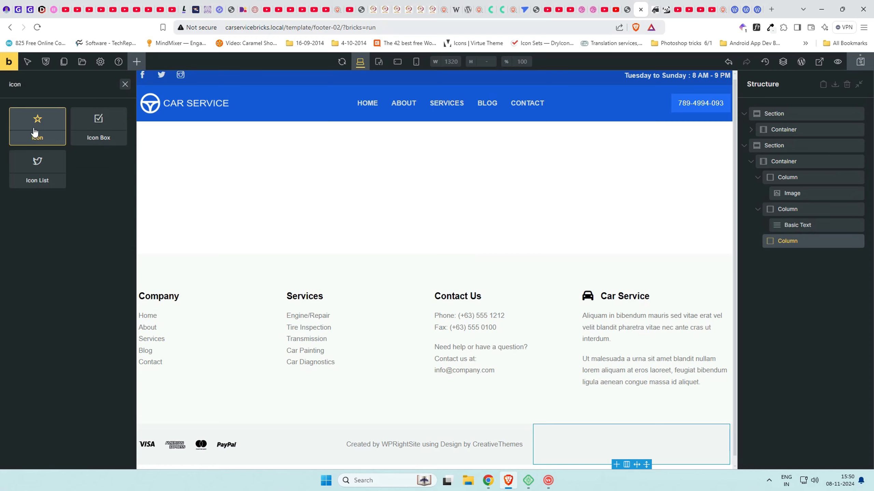
pyautogui.click(34, 132)
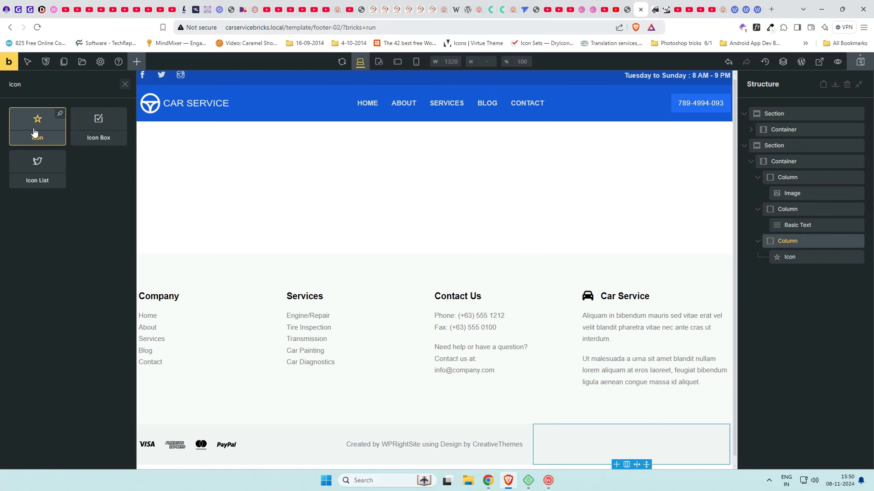
pyautogui.click(48, 177)
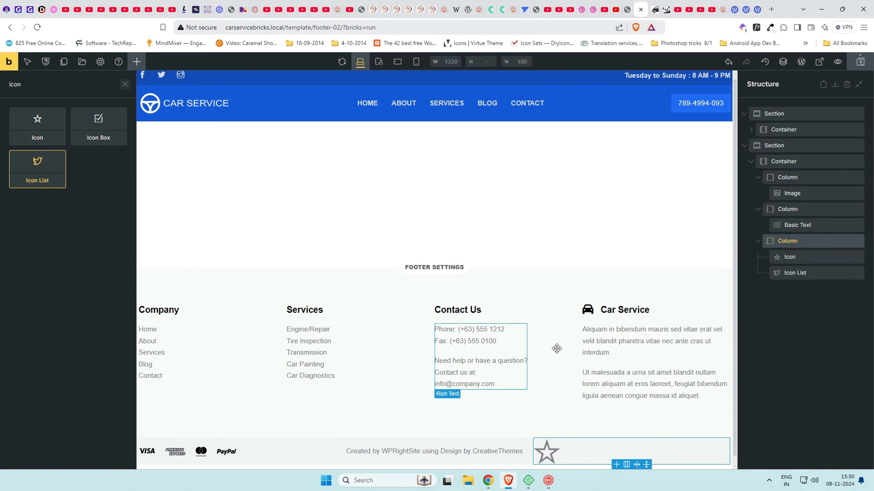
pyautogui.scroll(-1, 735, 381)
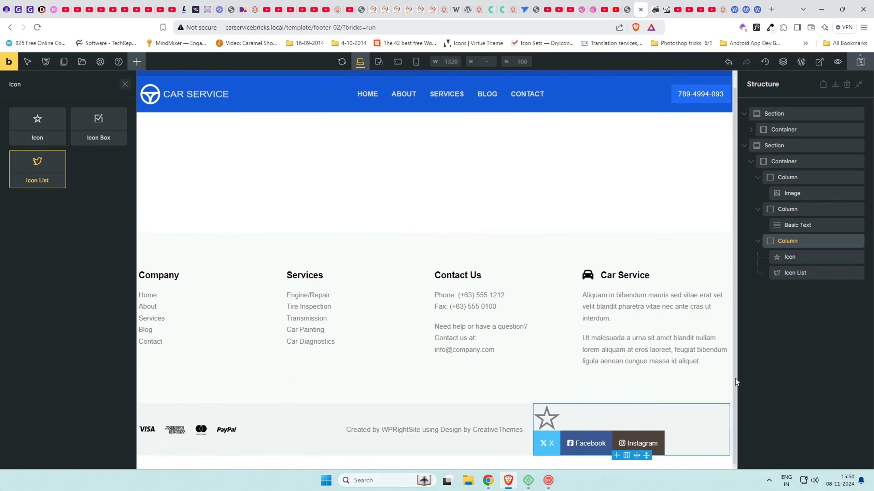
# In the Icon List's X item, clear the background, set the icon colour to black #000000 and remove the label
pyautogui.click(795, 273)
pyautogui.click(33, 139)
pyautogui.click(74, 179)
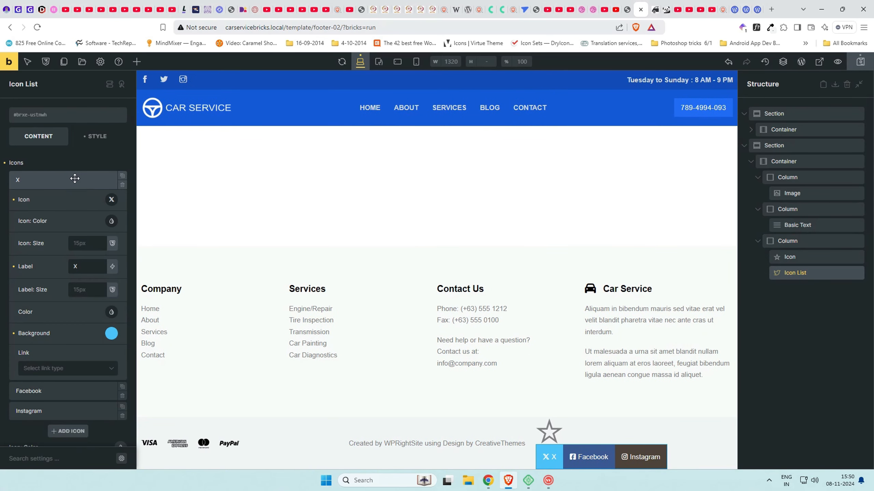
pyautogui.click(14, 334)
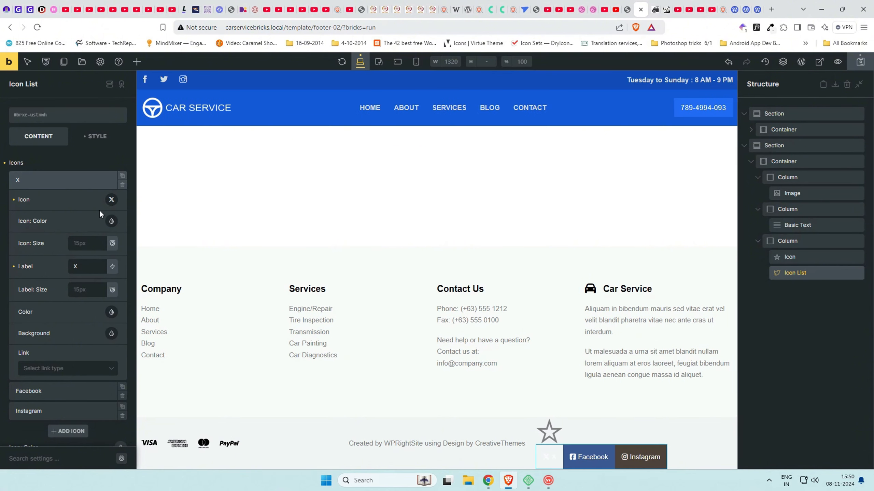
pyautogui.click(112, 220)
pyautogui.click(51, 241)
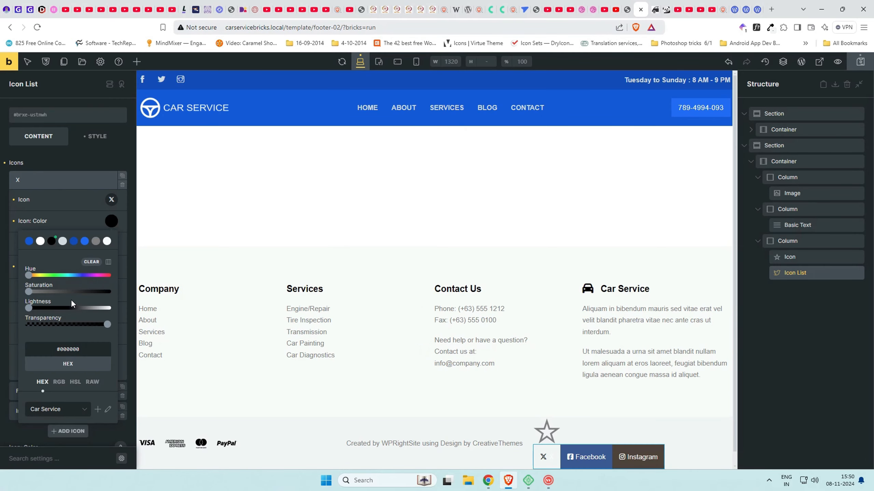
pyautogui.click(84, 206)
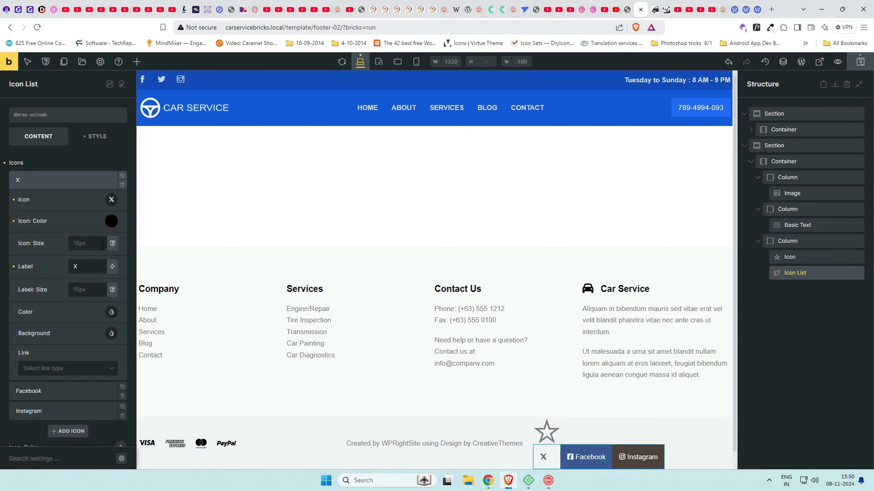
pyautogui.press('BackSpace')
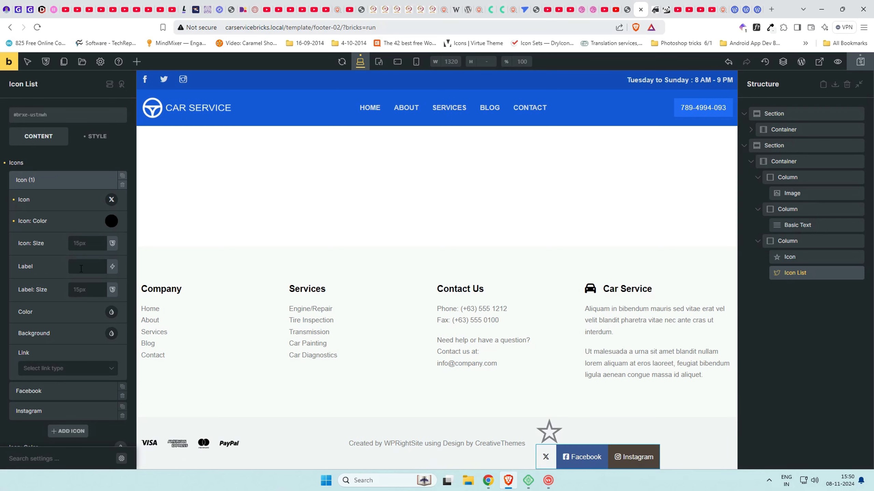
pyautogui.click(85, 368)
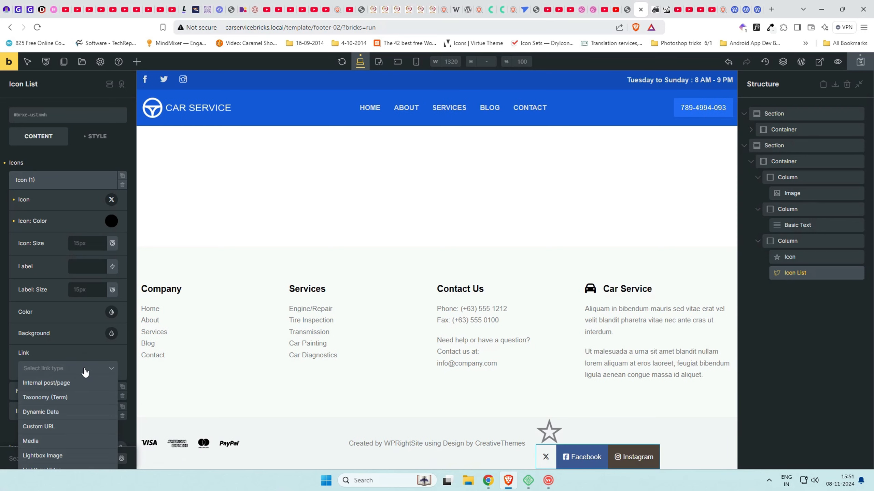
pyautogui.click(79, 431)
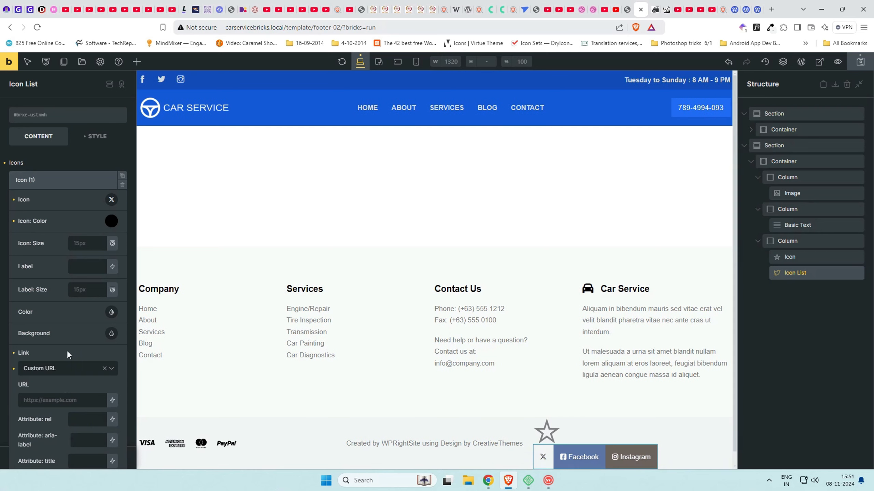
pyautogui.click(64, 401)
pyautogui.write('https:')
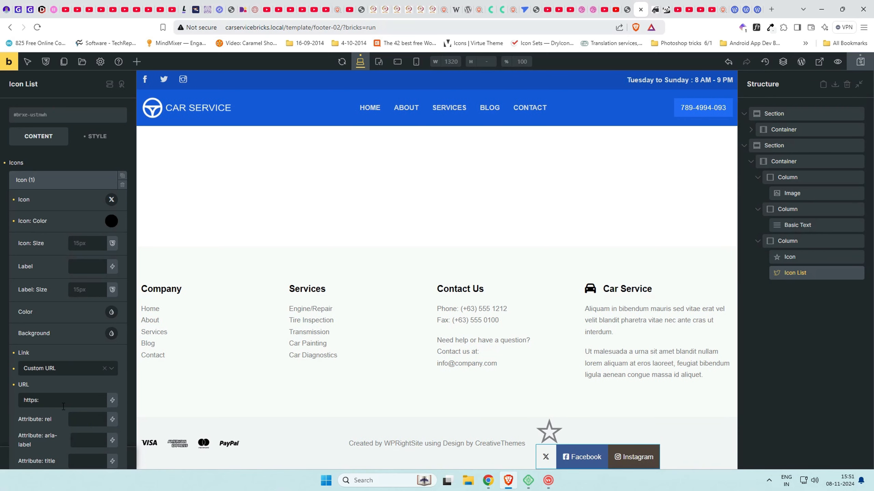
pyautogui.write('//x.com')
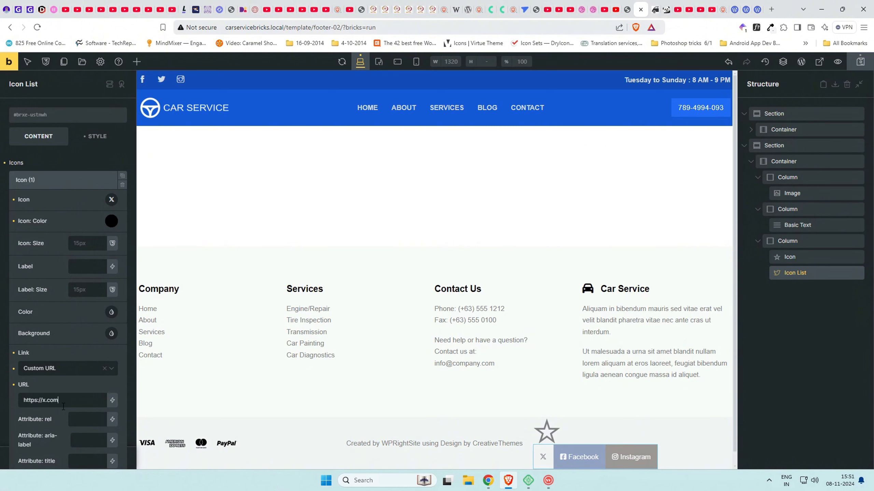
# Set the X link's aria-label and title attributes to Twitter and make it open in a new tab
pyautogui.scroll(-5, 64, 407)
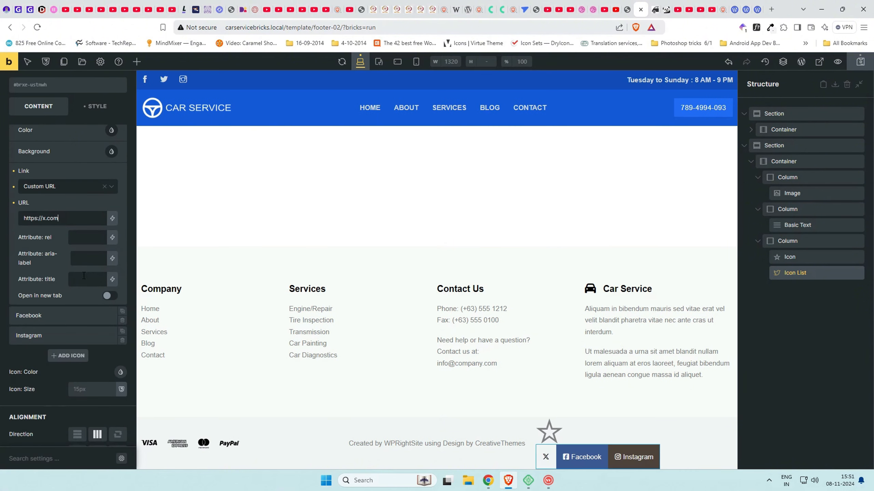
pyautogui.click(87, 258)
pyautogui.write('Twitter')
pyautogui.hotkey('ctrl', 'a')
pyautogui.hotkey('ctrl', 'c')
pyautogui.press('Tab')
pyautogui.hotkey('ctrl', 'v')
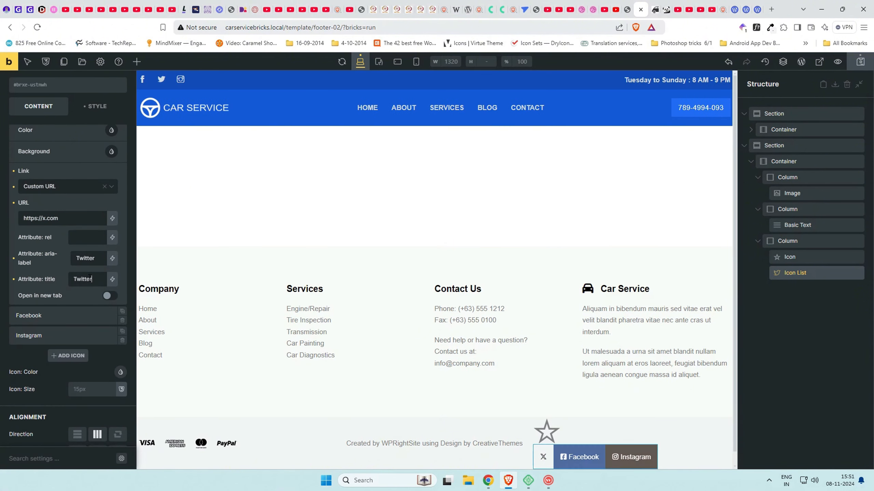
pyautogui.click(110, 296)
# In the Icon List's Facebook item, clear the background and label and set the icon colour to black
pyautogui.click(83, 315)
pyautogui.scroll(3, 12, 342)
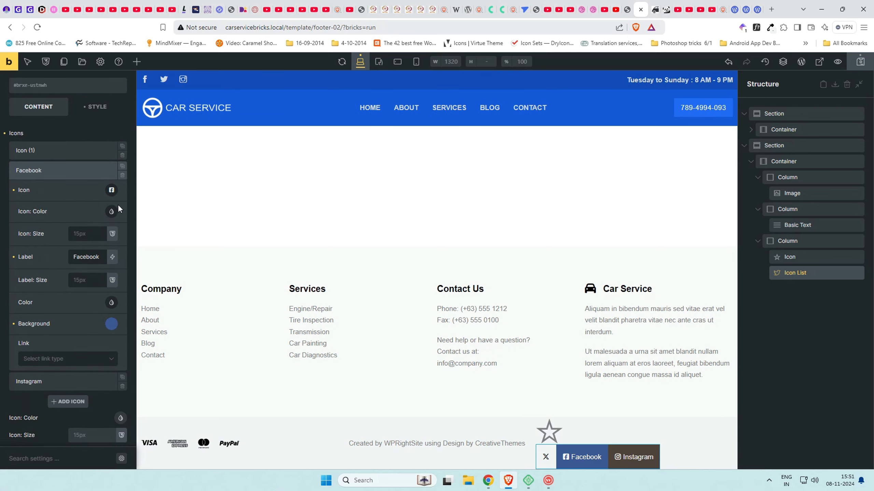
pyautogui.click(13, 338)
pyautogui.click(14, 270)
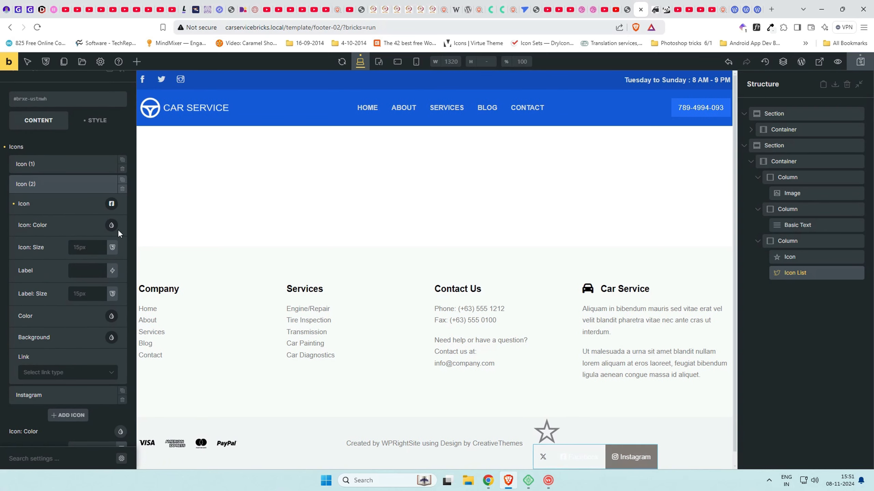
pyautogui.click(112, 227)
pyautogui.click(52, 245)
pyautogui.click(85, 219)
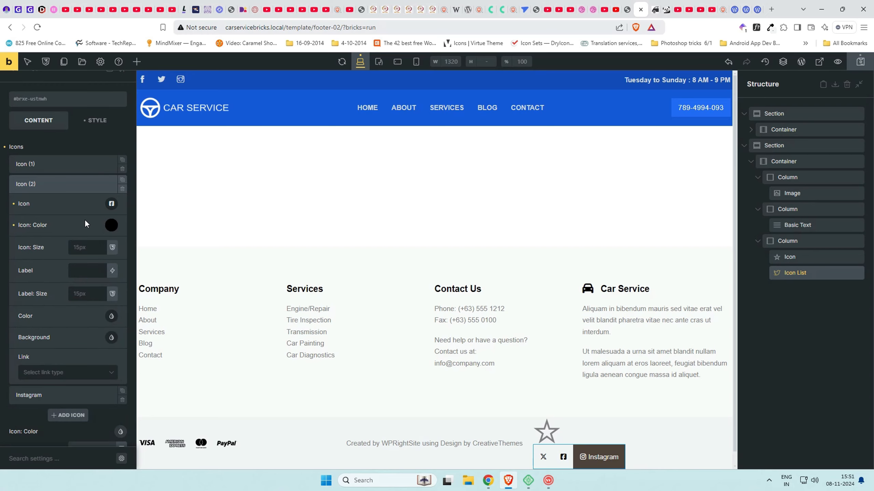
# Delete the single Icon element from the third column, keeping the Icon List
pyautogui.rightClick(820, 258)
pyautogui.click(806, 316)
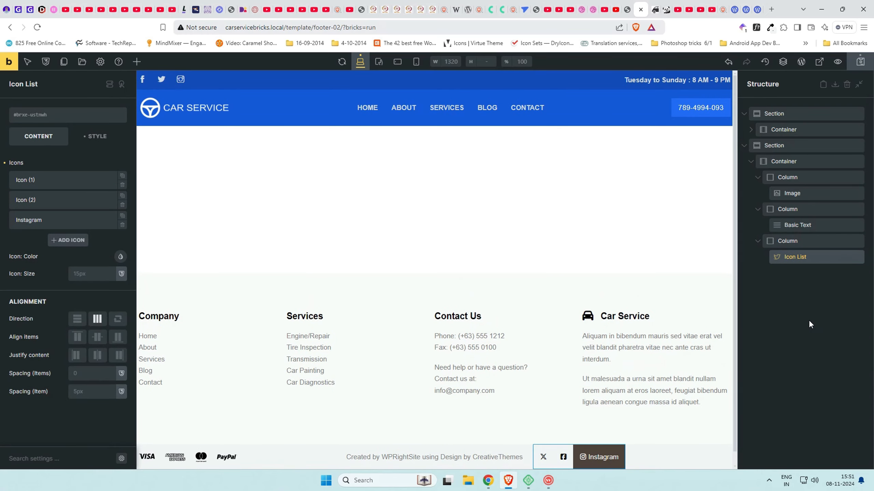
# In the Icon List's Instagram item, clear the label and background and set the icon colour to black #000000
pyautogui.click(69, 220)
pyautogui.click(13, 306)
pyautogui.click(14, 373)
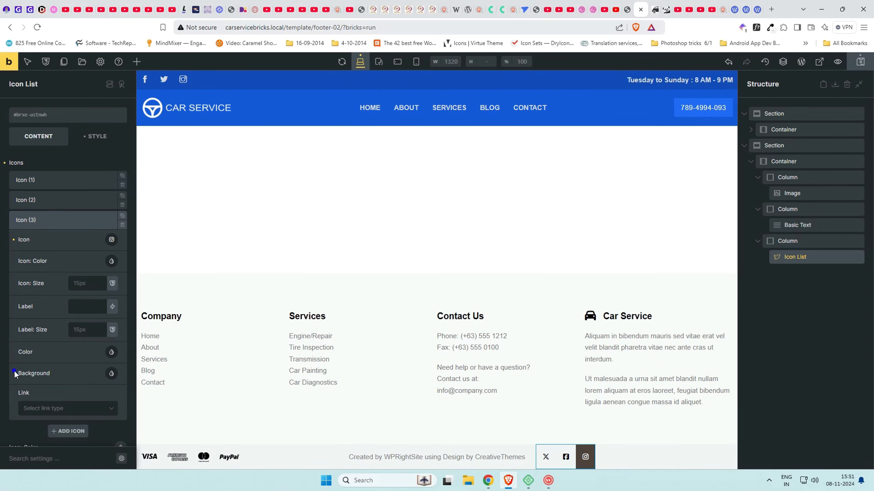
pyautogui.click(112, 260)
pyautogui.click(52, 281)
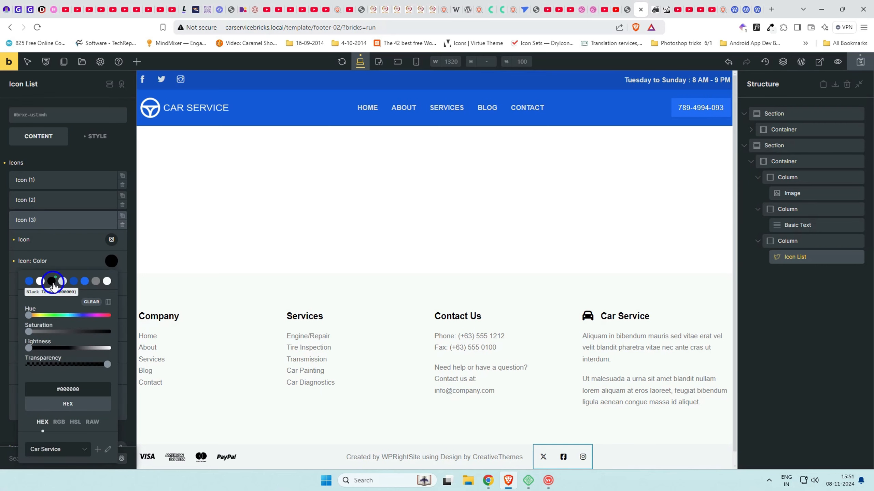
# Align the third column's content to the end of its cross axis and save the template
pyautogui.click(821, 241)
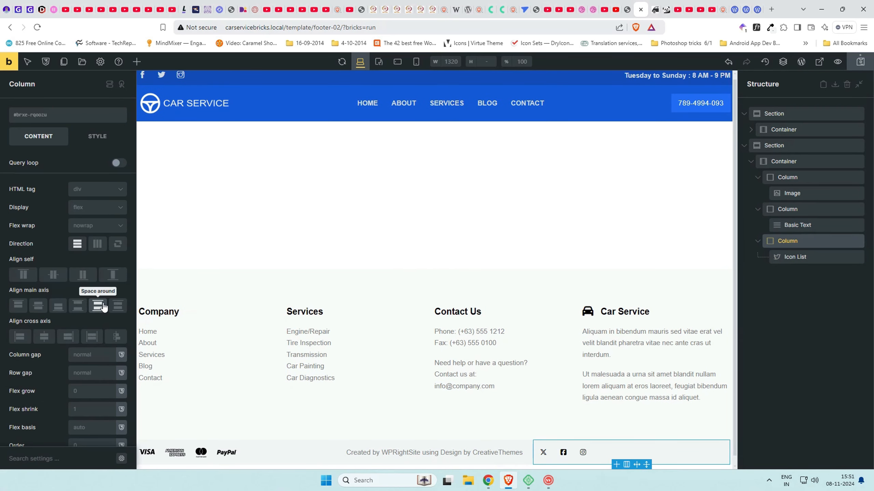
pyautogui.click(69, 337)
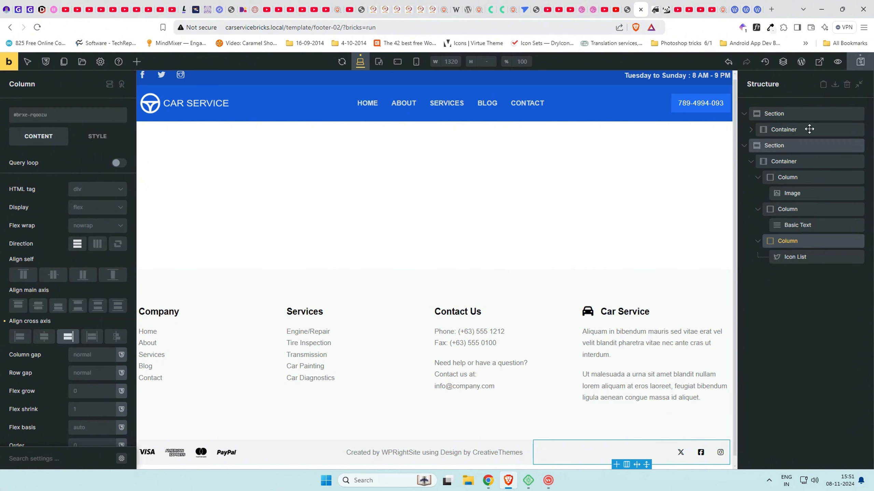
pyautogui.click(860, 61)
# Reload the live car service site, compare its footer bottom bar with the reference site's footer, and return to the Footer 02 builder
pyautogui.click(631, 5)
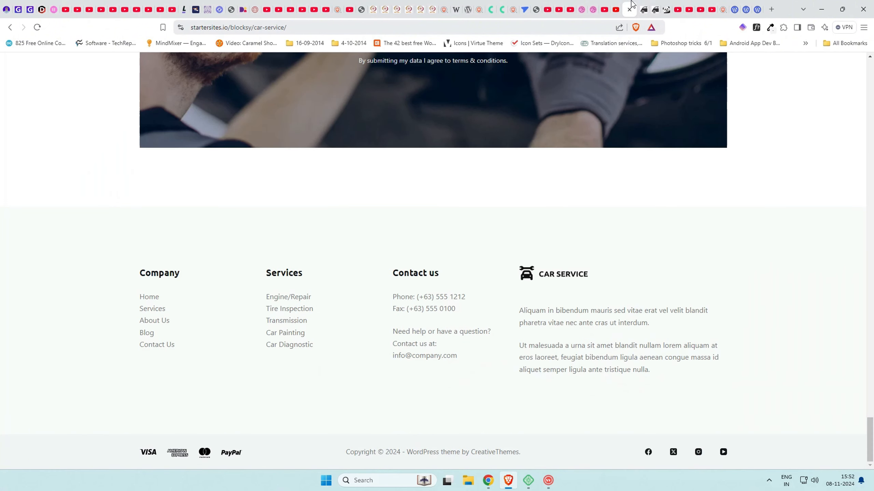
pyautogui.click(658, 5)
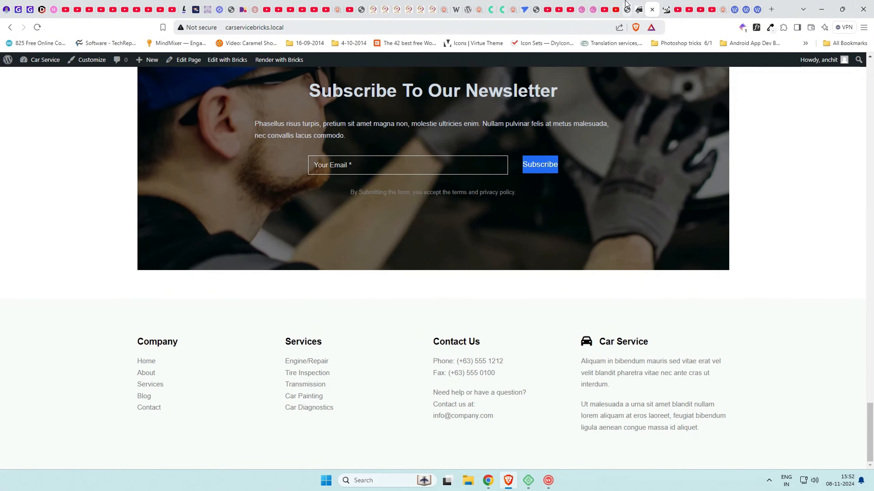
pyautogui.hotkey('ctrl', 'r')
pyautogui.moveTo(870, 96); pyautogui.dragTo(872, 468)
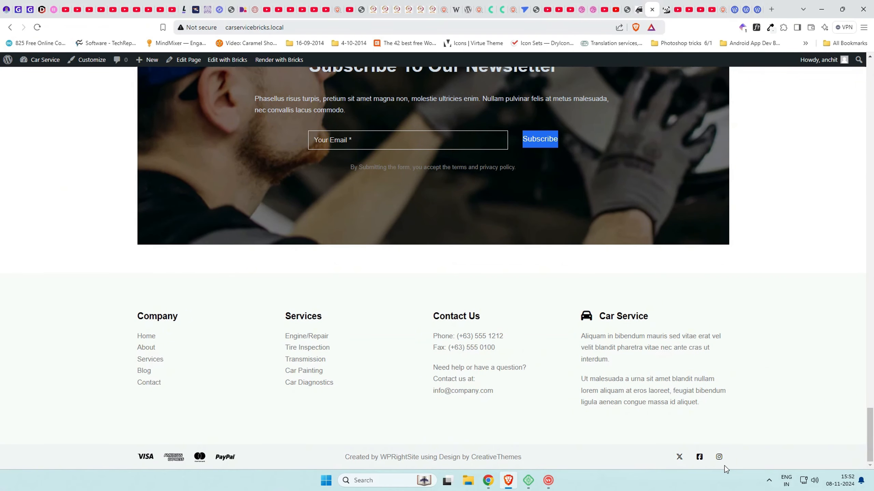
pyautogui.click(628, 7)
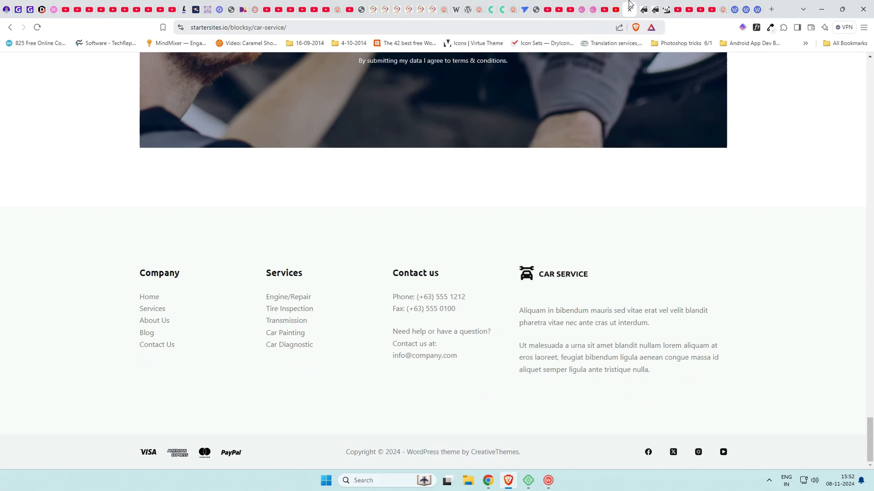
pyautogui.click(646, 6)
pyautogui.click(641, 6)
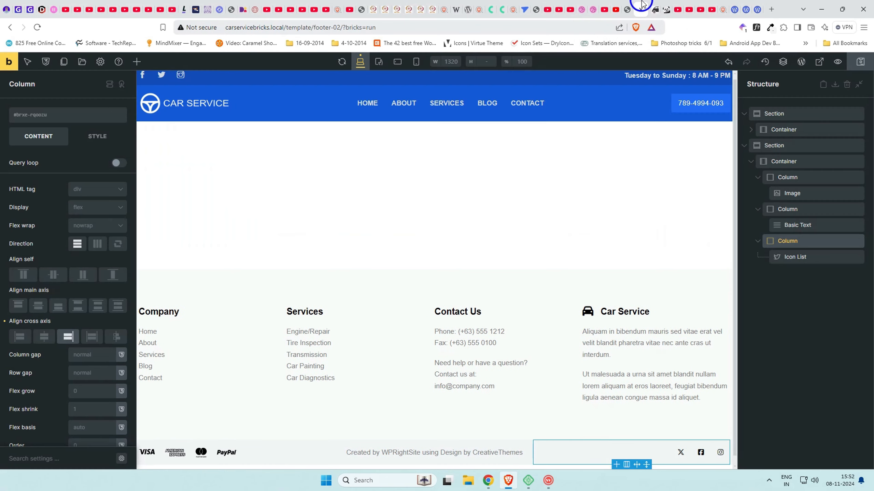
# Set the icon size of each of the Icon List's three items individually to 1.2rem
pyautogui.click(825, 256)
pyautogui.click(87, 179)
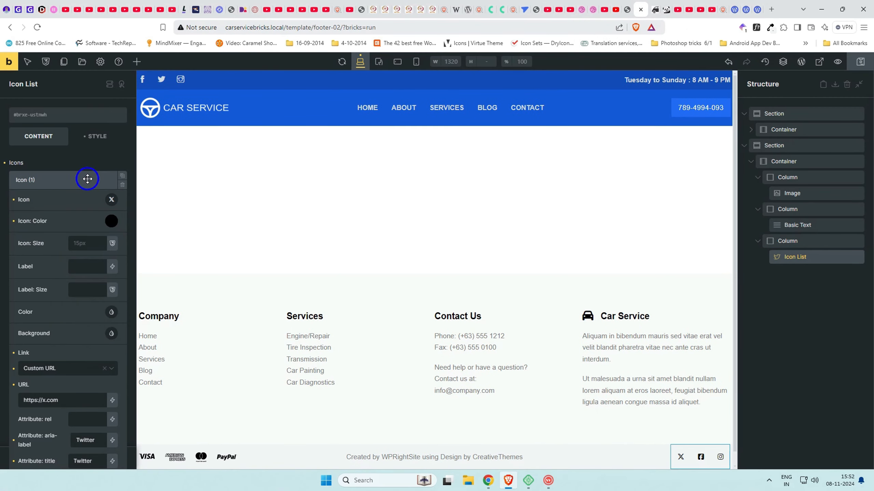
pyautogui.click(90, 244)
pyautogui.write('1rem')
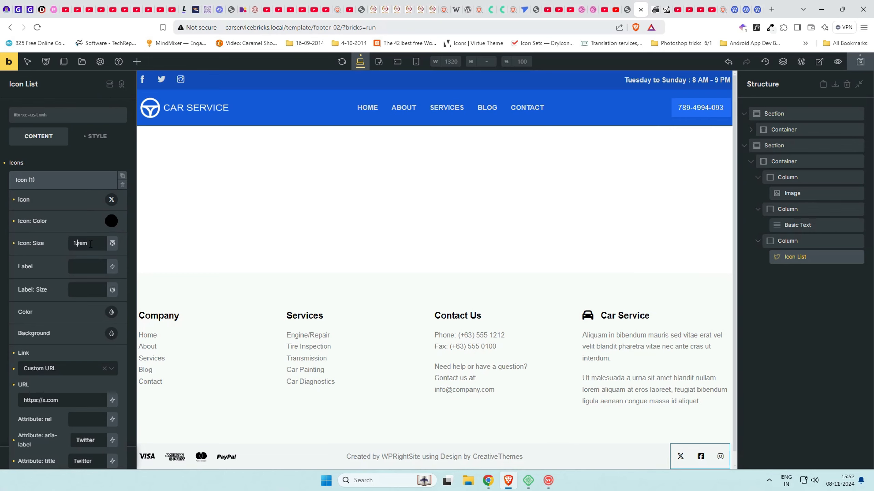
pyautogui.write('2')
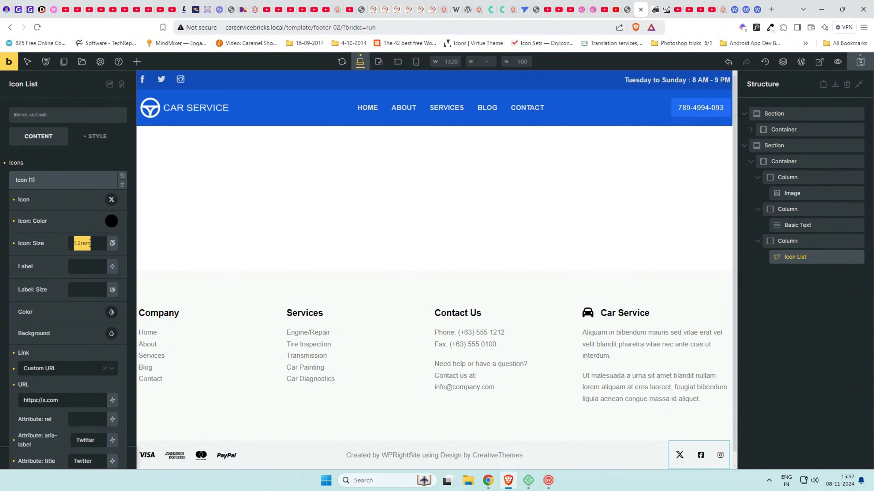
pyautogui.click(65, 181)
pyautogui.click(70, 202)
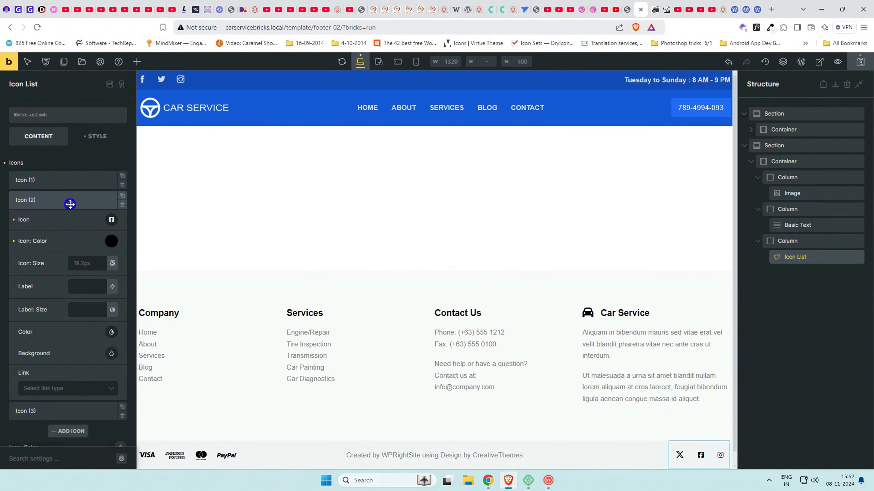
pyautogui.click(86, 204)
pyautogui.click(84, 225)
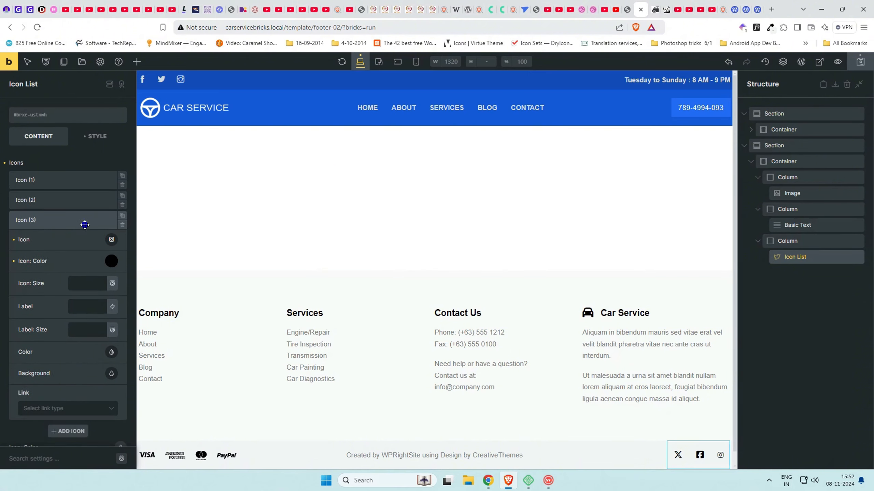
# Set the Icon List's overall icon size to 1.2rem and clear the individual icon sizes of all three items
pyautogui.click(99, 220)
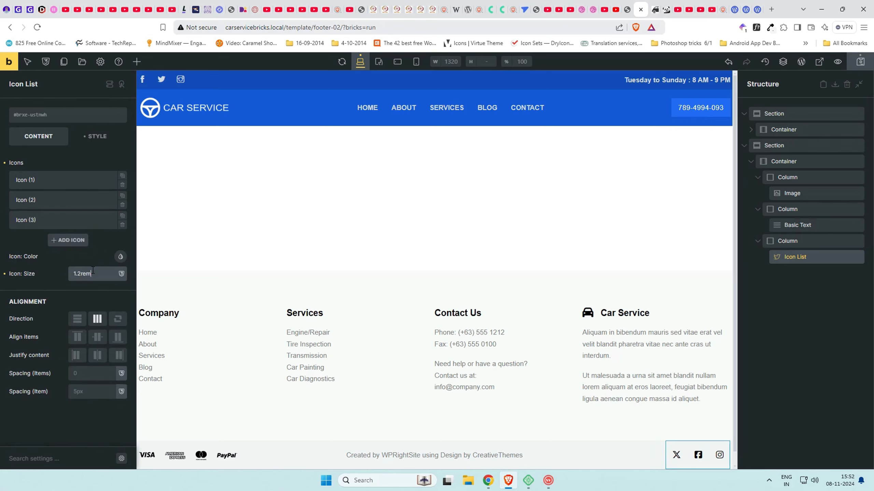
pyautogui.click(85, 179)
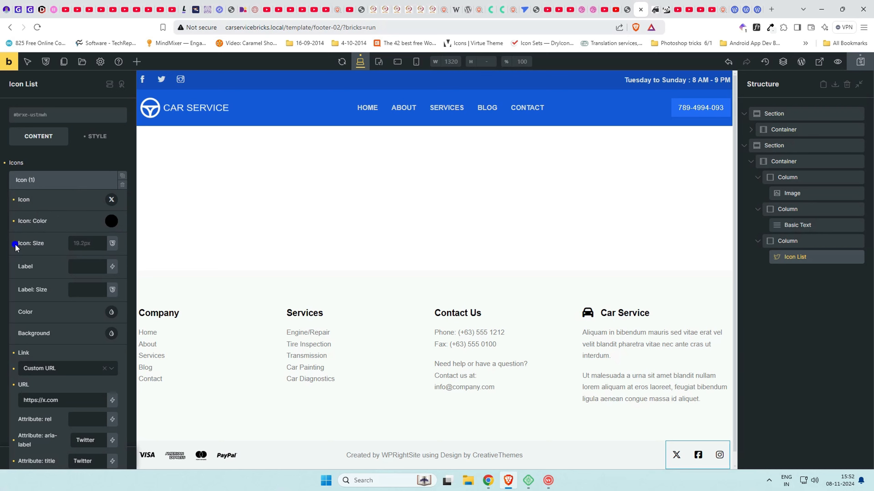
pyautogui.click(55, 182)
pyautogui.click(55, 200)
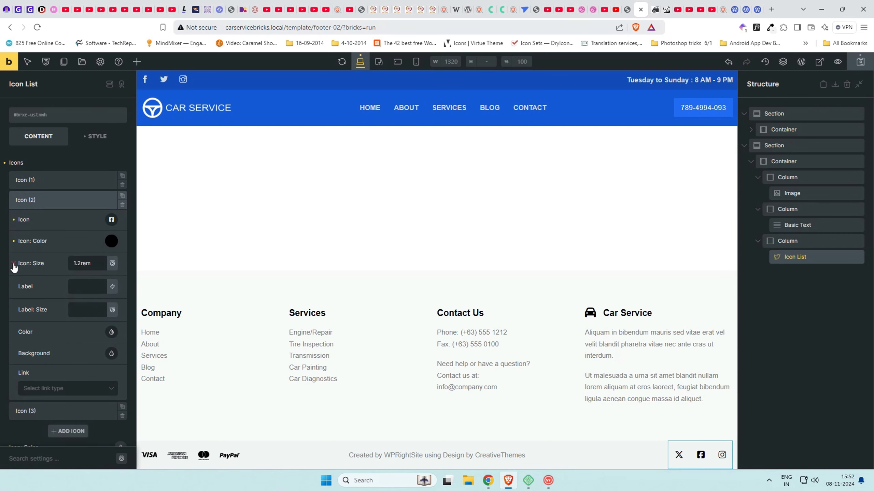
pyautogui.click(65, 200)
pyautogui.click(41, 220)
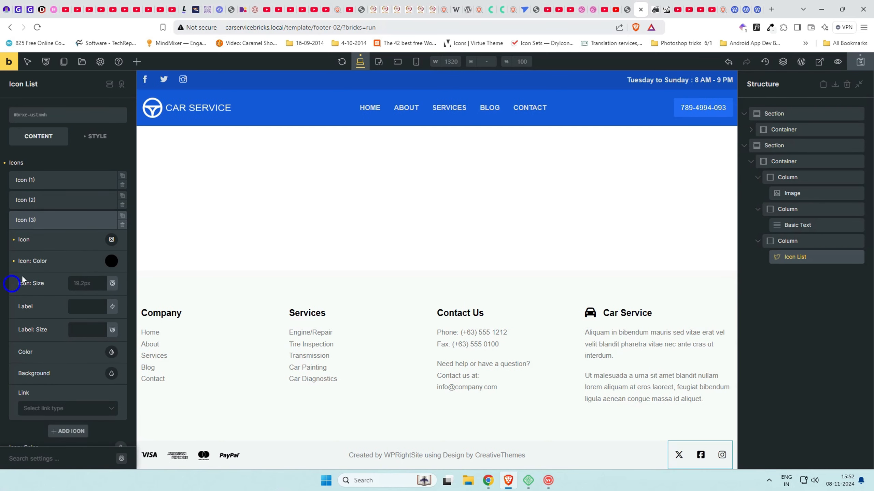
pyautogui.click(65, 220)
# Set the Icon List's overall icon colour to Black Text #000000 and clear the individual icon colours of all three items
pyautogui.click(120, 256)
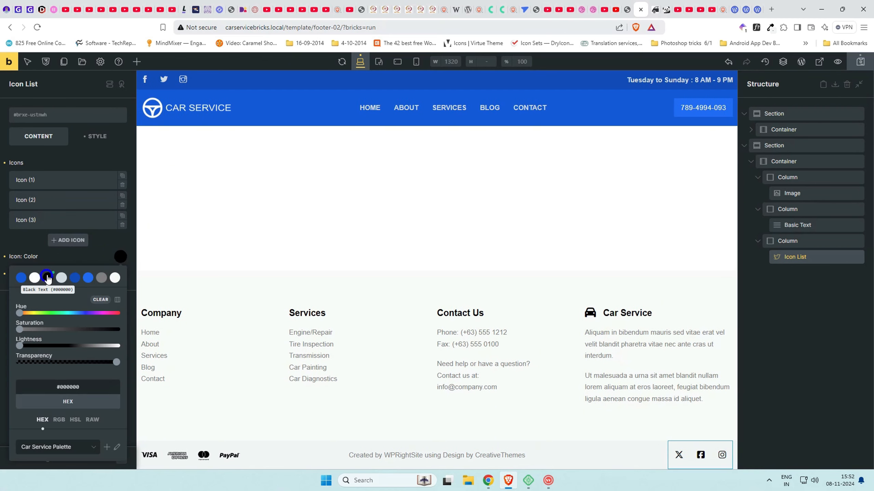
pyautogui.click(81, 176)
pyautogui.click(51, 180)
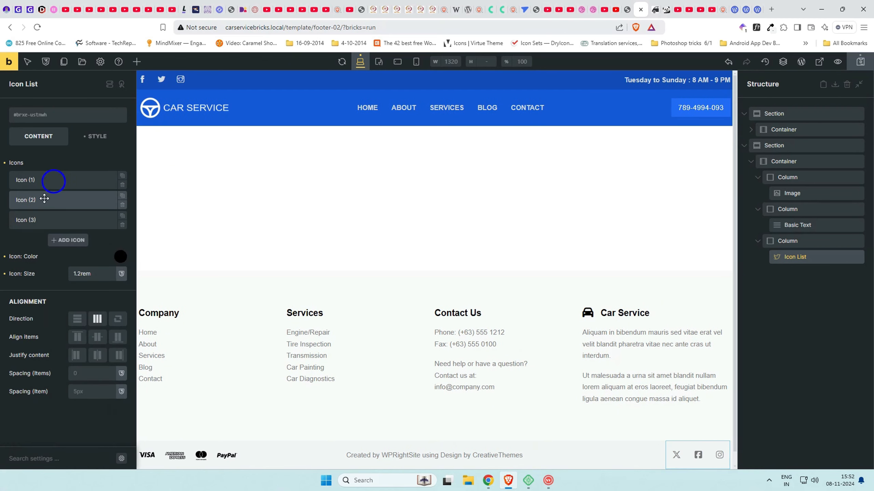
pyautogui.click(41, 200)
pyautogui.click(50, 201)
pyautogui.click(21, 220)
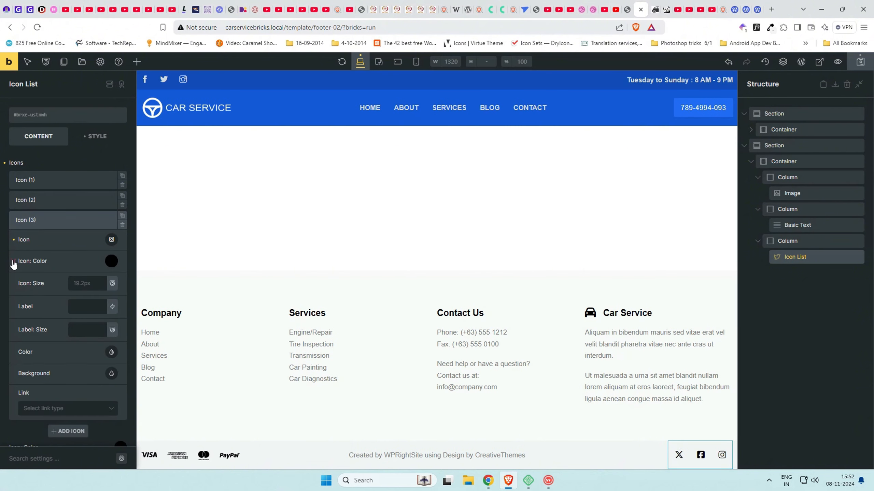
pyautogui.click(62, 221)
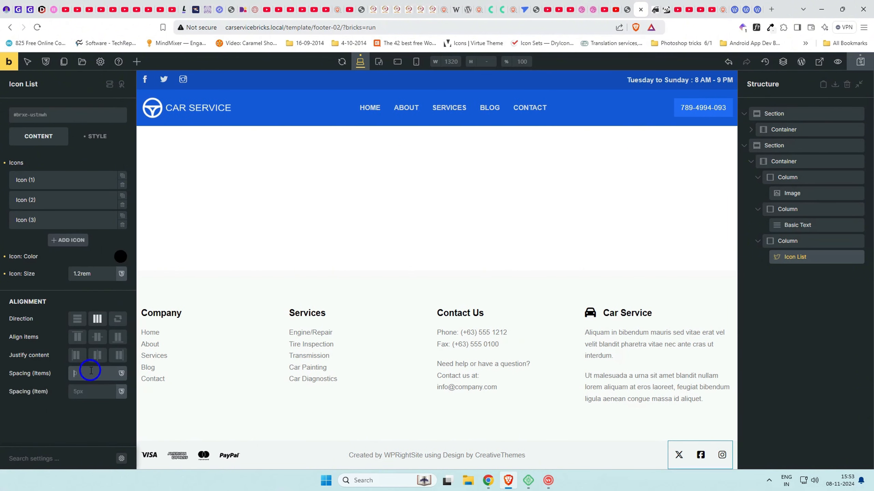
# Set the spacing between the Icon List's items to 1rem and save the template
pyautogui.write('1rem')
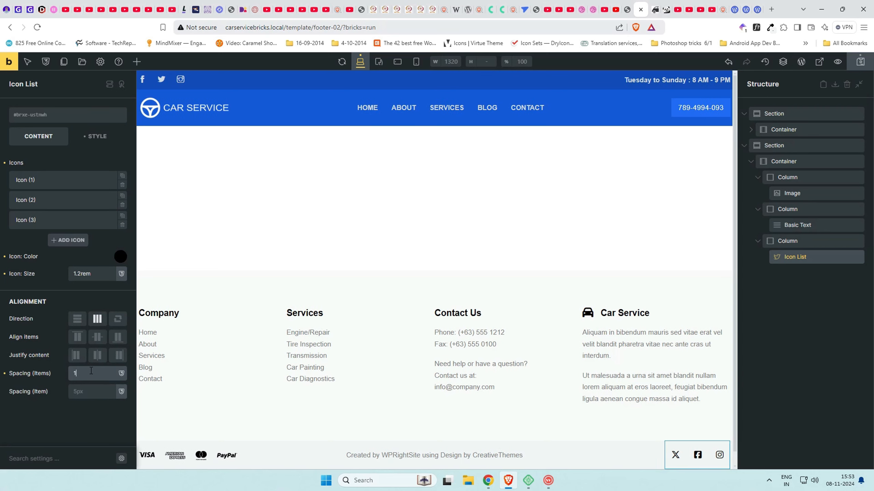
pyautogui.click(860, 65)
# Preview the Footer 02 template, then open the site's home page and examine the footer's bottom bar and social icons
pyautogui.click(654, 4)
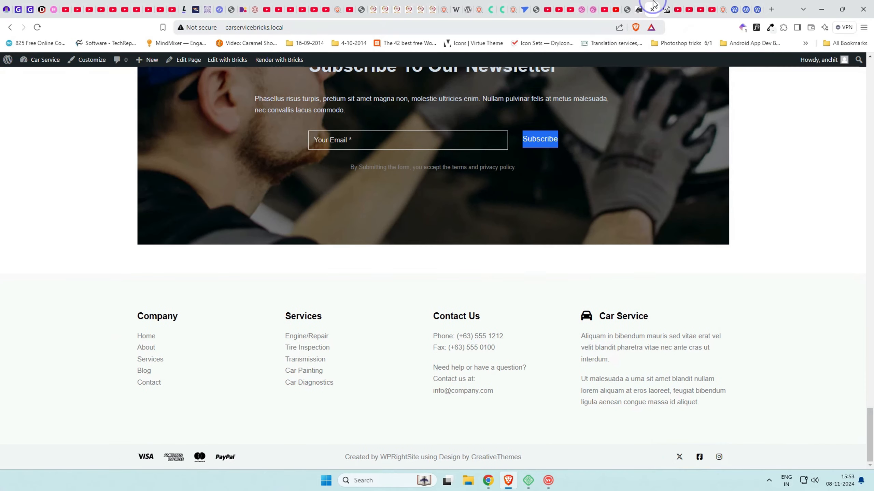
pyautogui.click(652, 9)
pyautogui.click(639, 9)
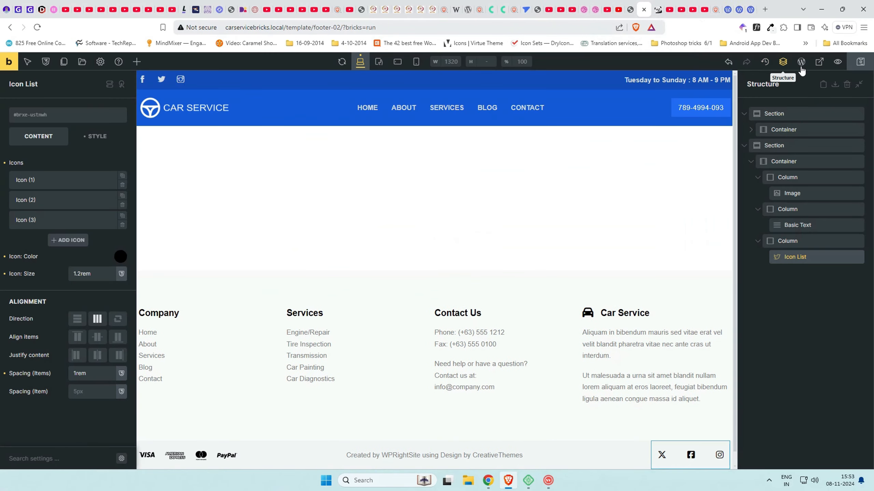
pyautogui.click(818, 64)
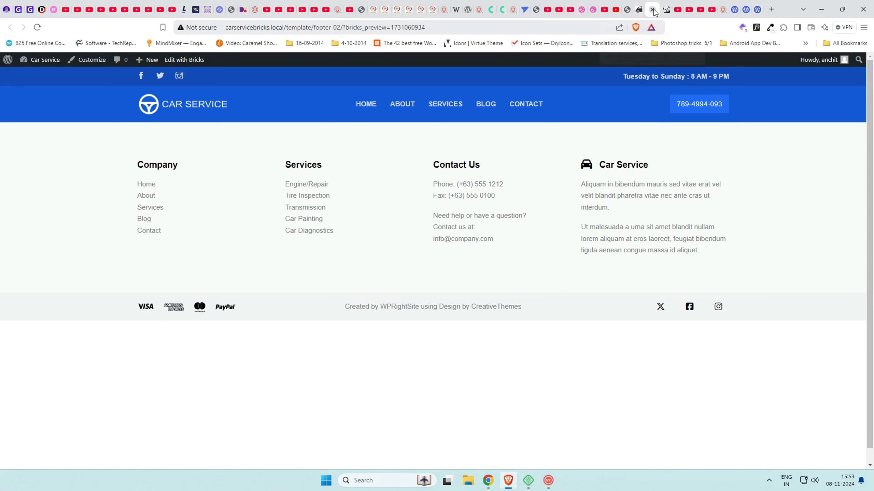
pyautogui.click(639, 10)
pyautogui.click(652, 9)
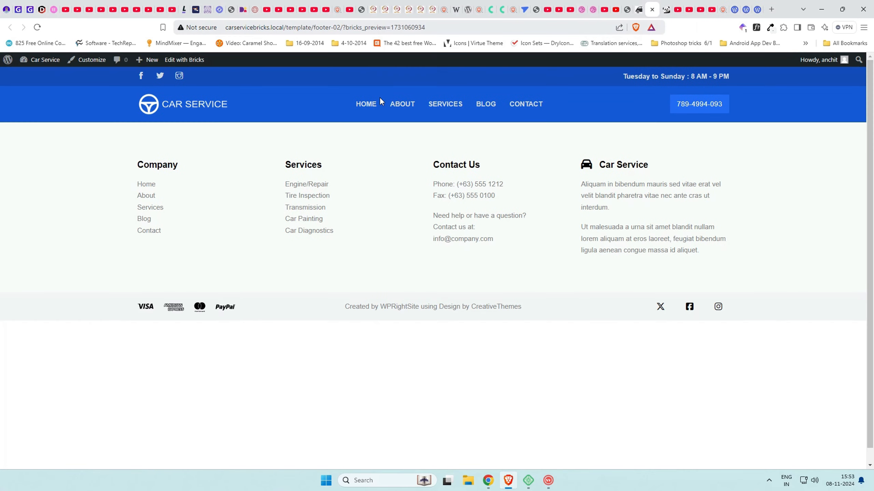
pyautogui.click(378, 103)
pyautogui.moveTo(873, 92); pyautogui.dragTo(873, 442)
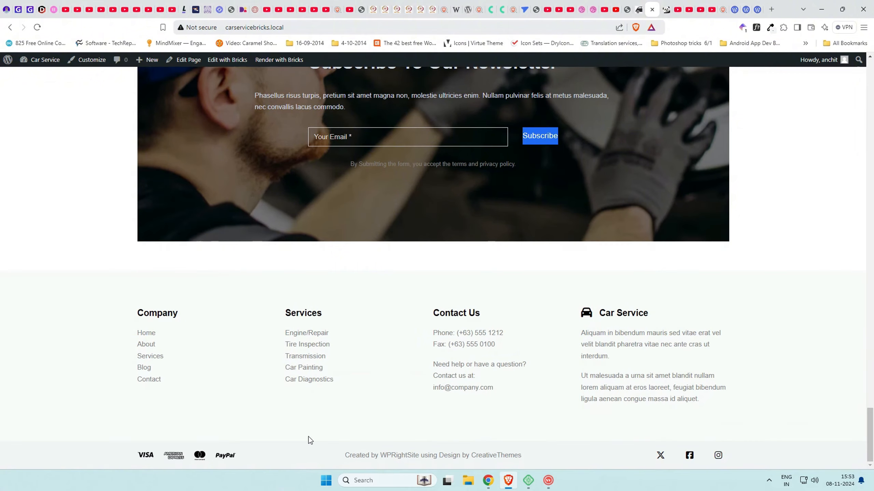
pyautogui.click(548, 480)
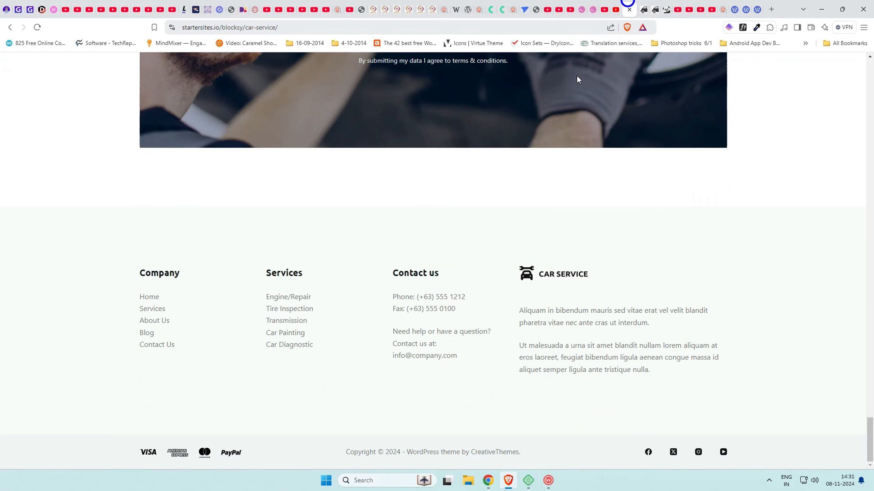
# Open the article "Are Car Prices Increasing, and Why?" from the reference site's Latest News and examine its layout through the comment form
pyautogui.scroll(10, 450, 205)
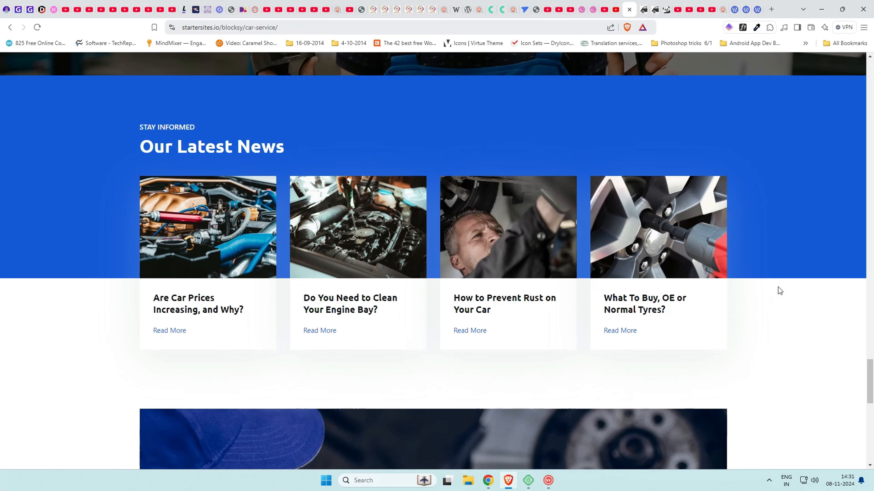
pyautogui.scroll(3, 655, 142)
pyautogui.scroll(-2, 650, 149)
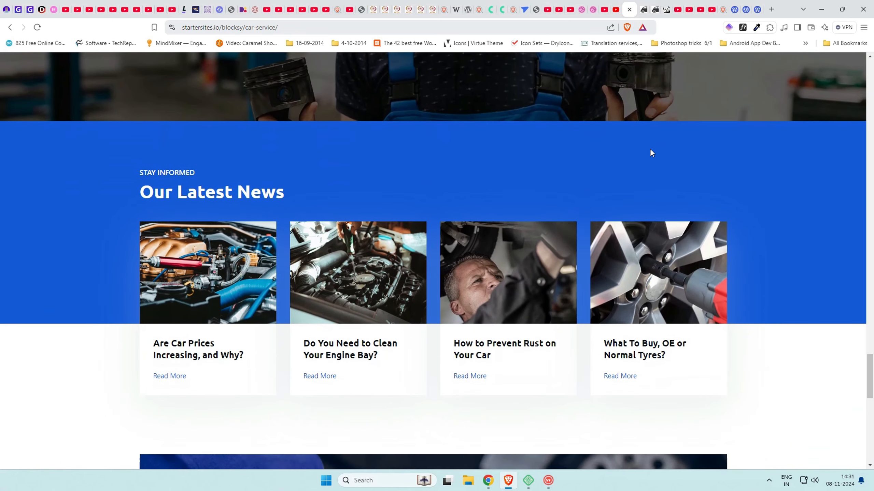
pyautogui.middleClick(219, 308)
pyautogui.click(631, 8)
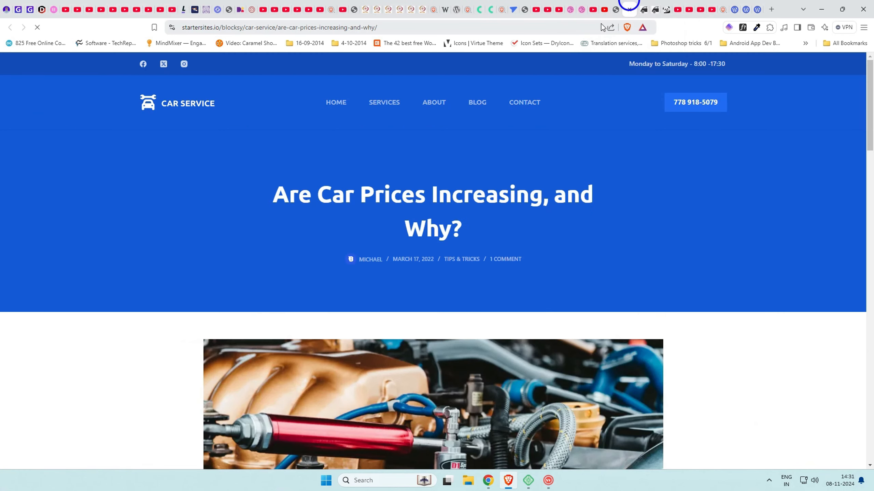
pyautogui.scroll(-20, 422, 223)
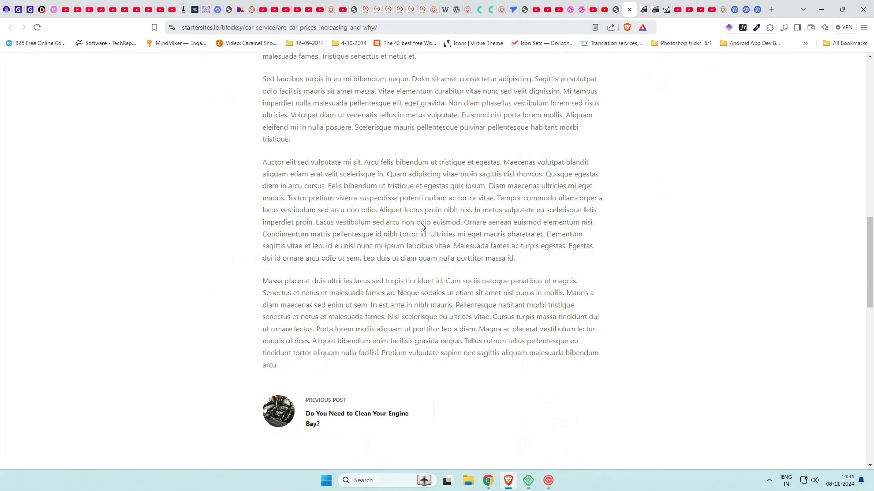
pyautogui.scroll(-10, 422, 226)
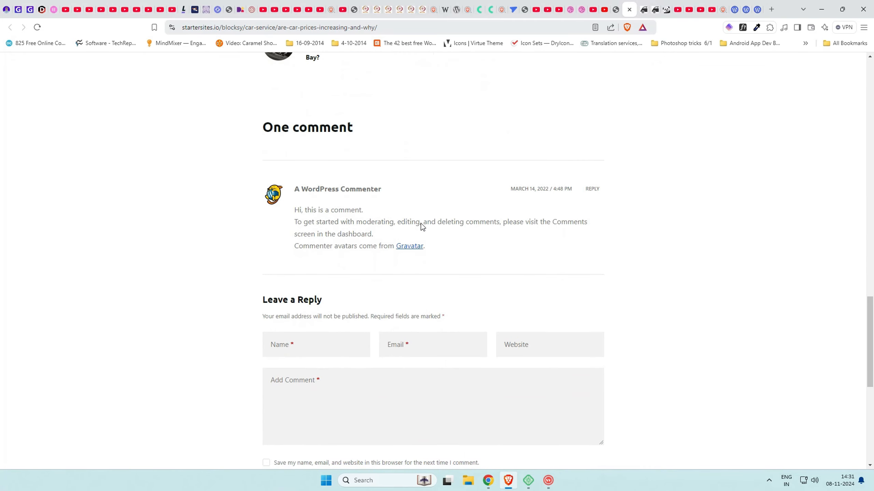
pyautogui.scroll(15, 423, 227)
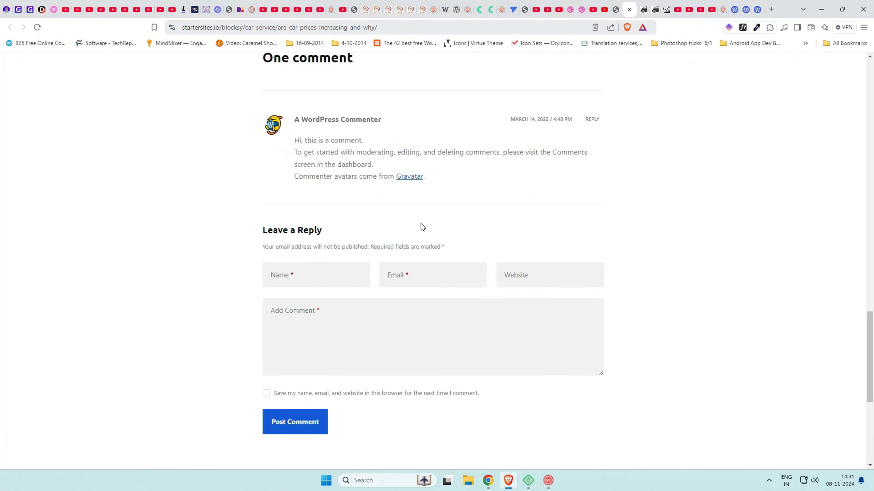
pyautogui.scroll(6, 423, 227)
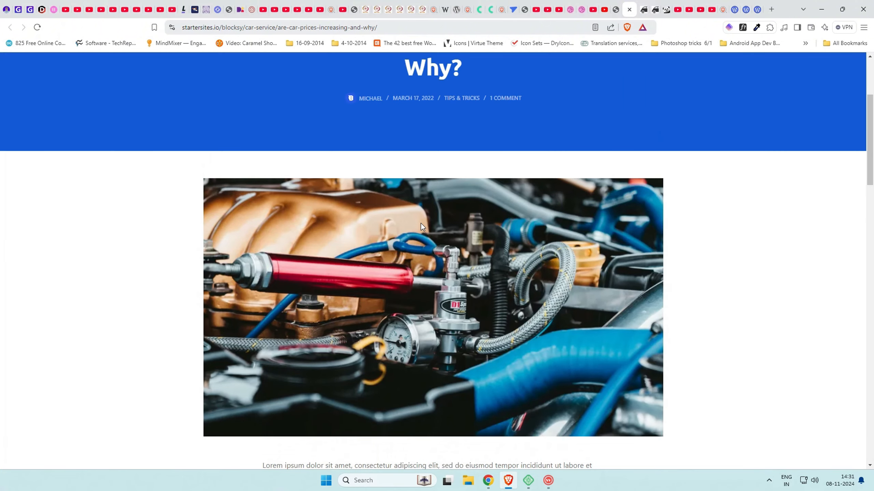
# Save the reference article's engine photo as article-thumbnail-4.webp in the Images folder
pyautogui.click(643, 5)
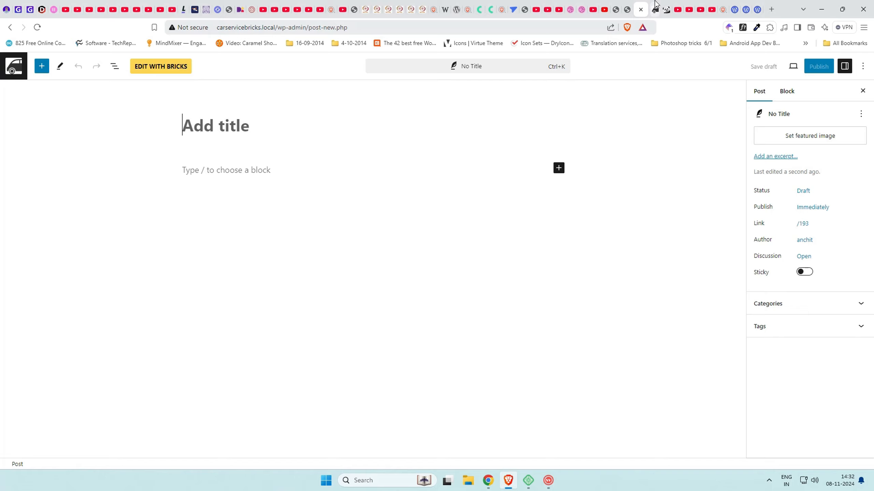
pyautogui.click(655, 5)
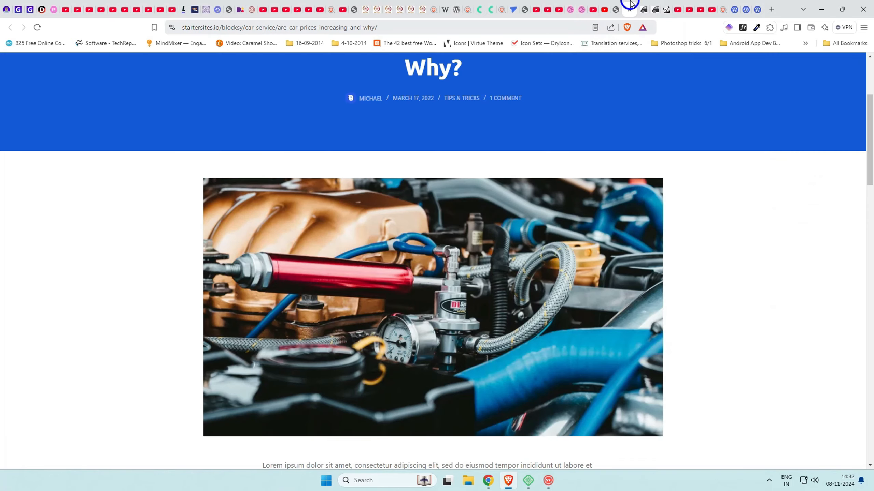
pyautogui.scroll(-4, 453, 223)
pyautogui.rightClick(367, 153)
pyautogui.click(396, 176)
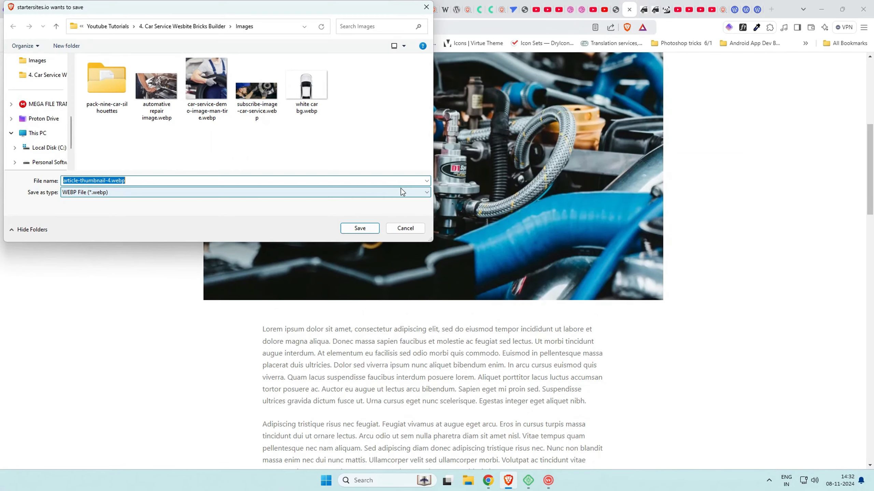
pyautogui.click(358, 227)
# Copy the reference article's body paragraphs into the new WordPress post's content, then return to the article's heading
pyautogui.click(616, 4)
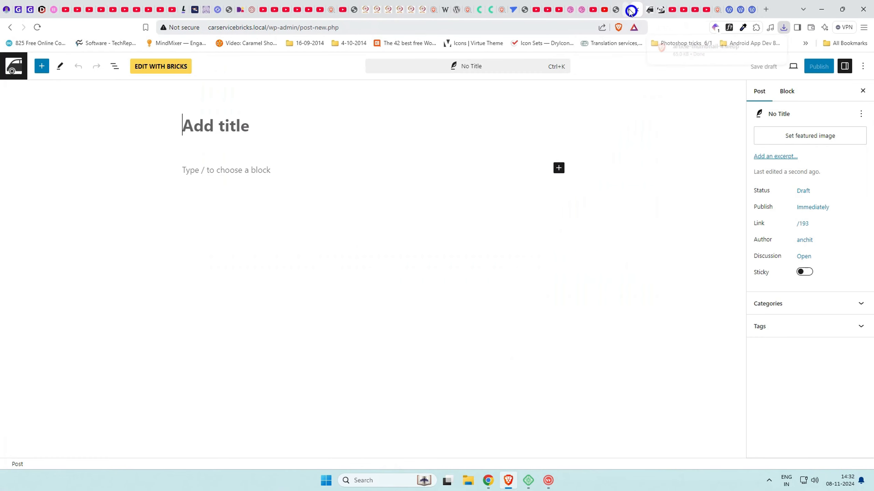
pyautogui.click(631, 4)
pyautogui.scroll(-4, 280, 160)
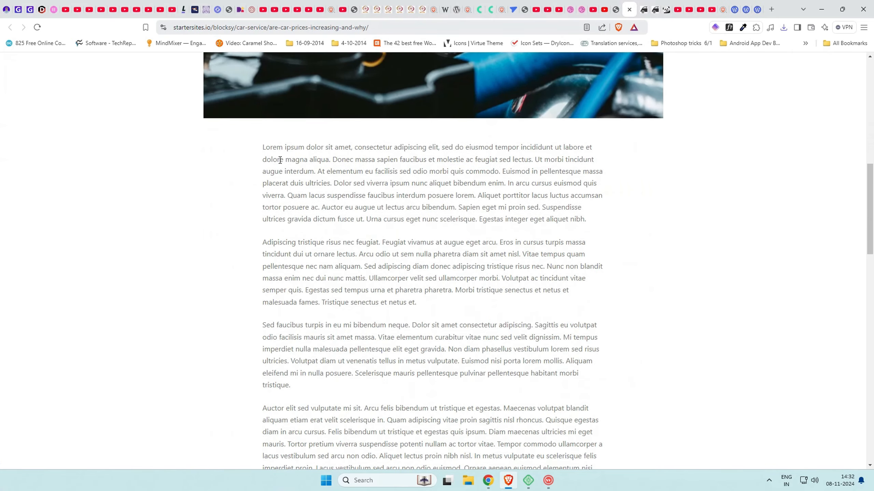
pyautogui.moveTo(263, 149); pyautogui.dragTo(481, 384)
pyautogui.hotkey('ctrl', 'c')
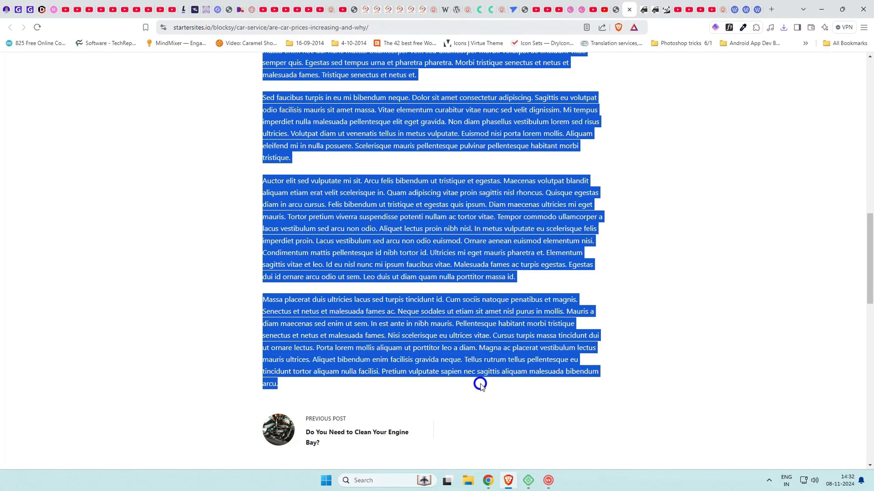
pyautogui.click(642, 4)
pyautogui.click(268, 181)
pyautogui.hotkey('ctrl', 'v')
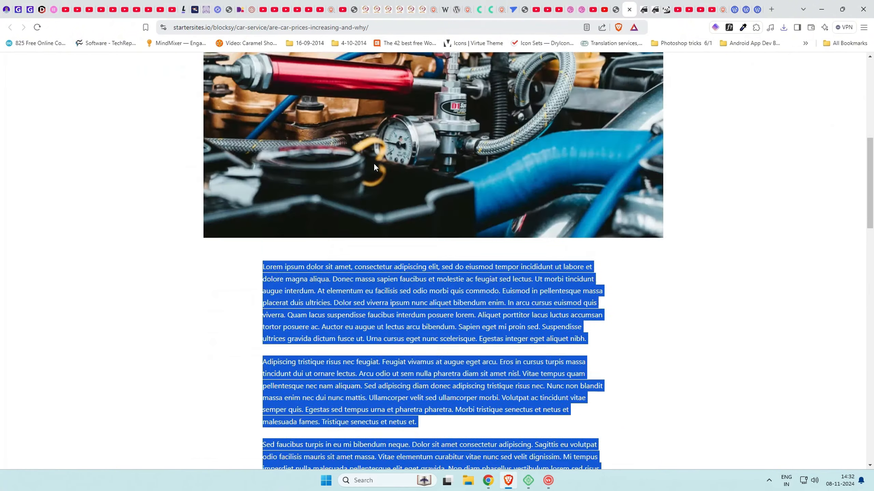
pyautogui.scroll(9, 373, 162)
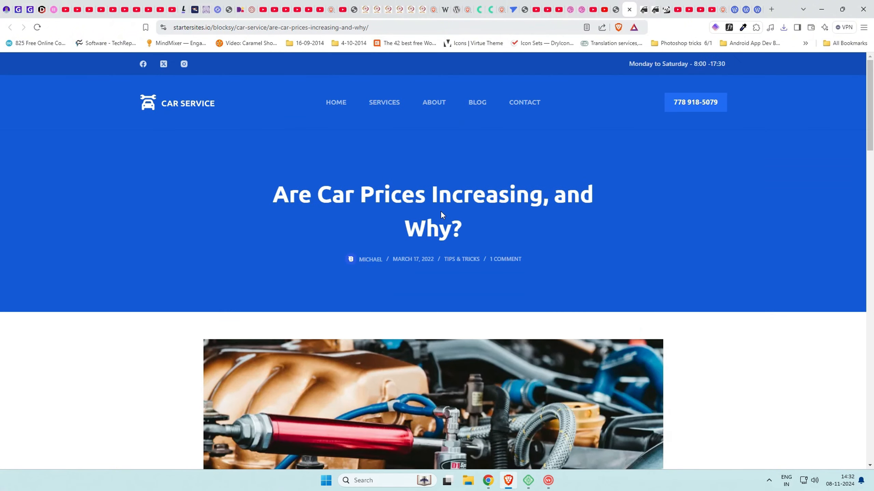
# Copy the reference article's heading and title the new post "Are Car Prices Increasing, and Why?"
pyautogui.click(293, 204)
pyautogui.click(644, 9)
pyautogui.scroll(10, 222, 110)
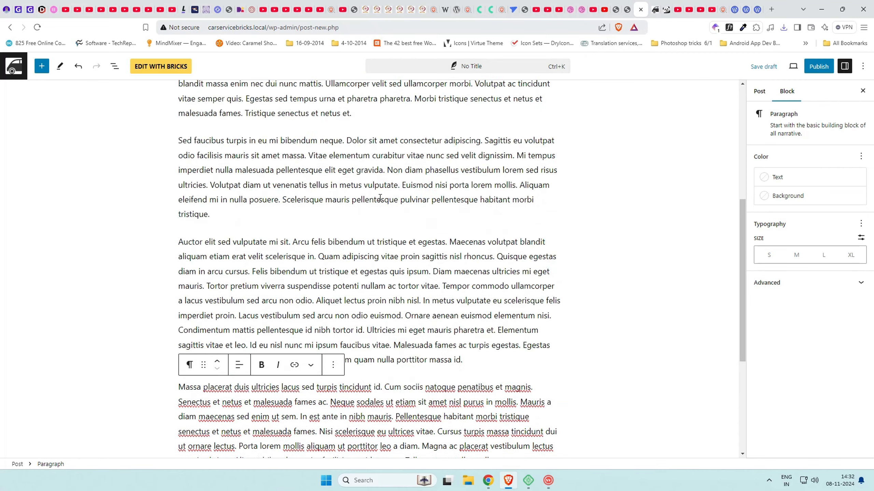
pyautogui.click(214, 124)
pyautogui.write('Are Car Prices Increasing, and Why?')
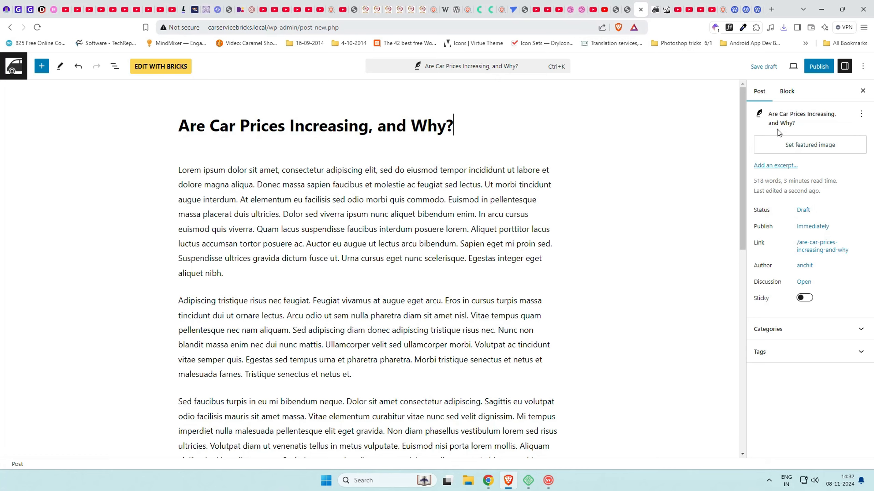
# Upload article-thumbnail-4.webp as the post's featured image, with the alt text and caption "Are Car Prices Increasing, and Why?"
pyautogui.click(793, 145)
pyautogui.click(48, 96)
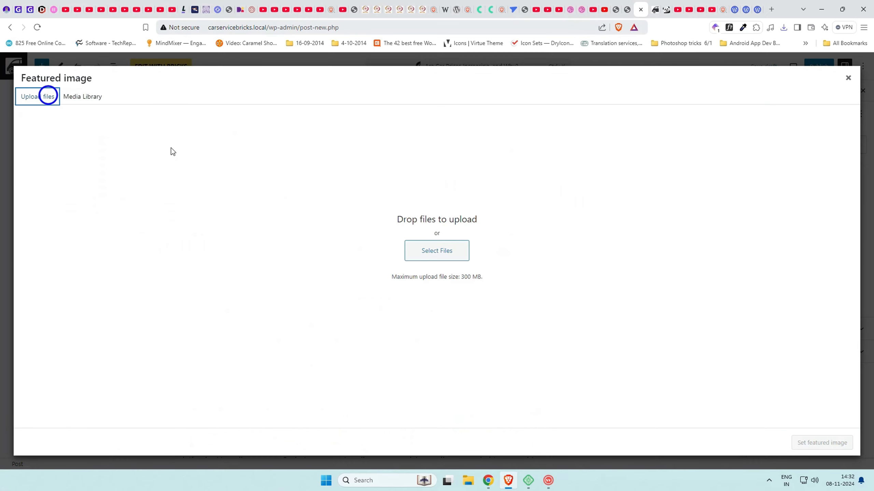
pyautogui.click(447, 252)
pyautogui.click(91, 27)
pyautogui.click(111, 27)
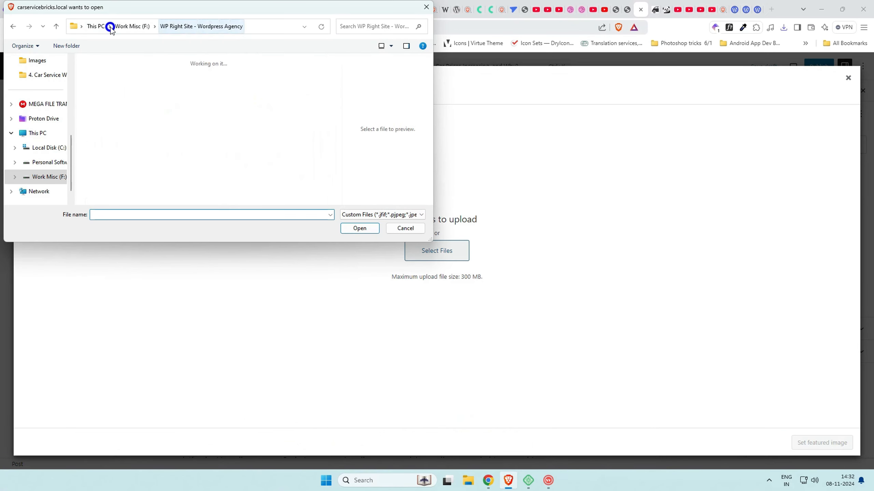
pyautogui.doubleClick(318, 85)
pyautogui.click(138, 114)
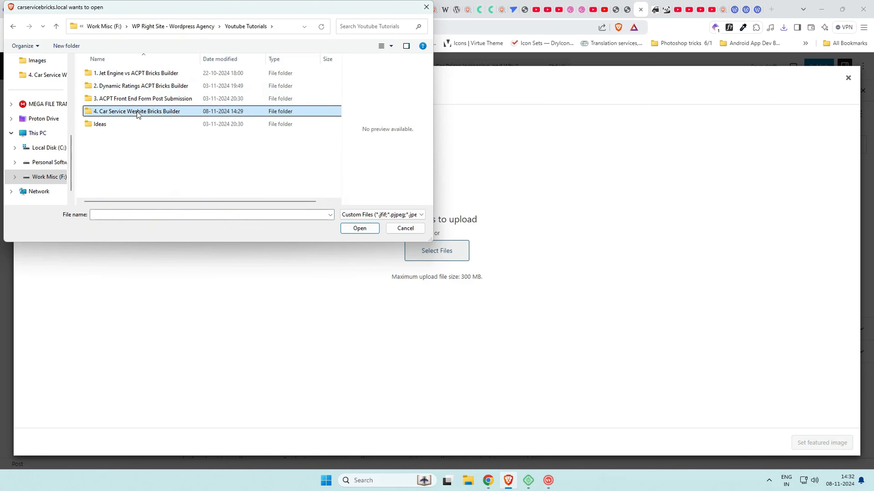
pyautogui.doubleClick(139, 114)
pyautogui.doubleClick(129, 85)
pyautogui.click(156, 84)
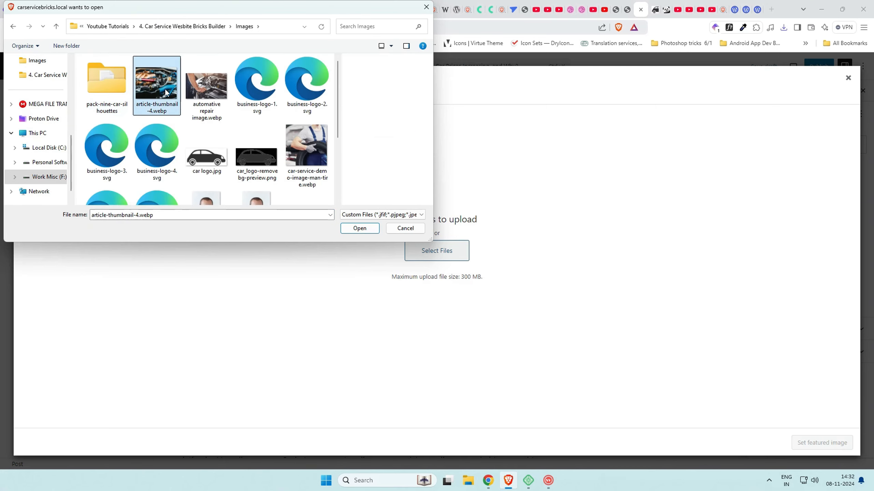
pyautogui.click(359, 228)
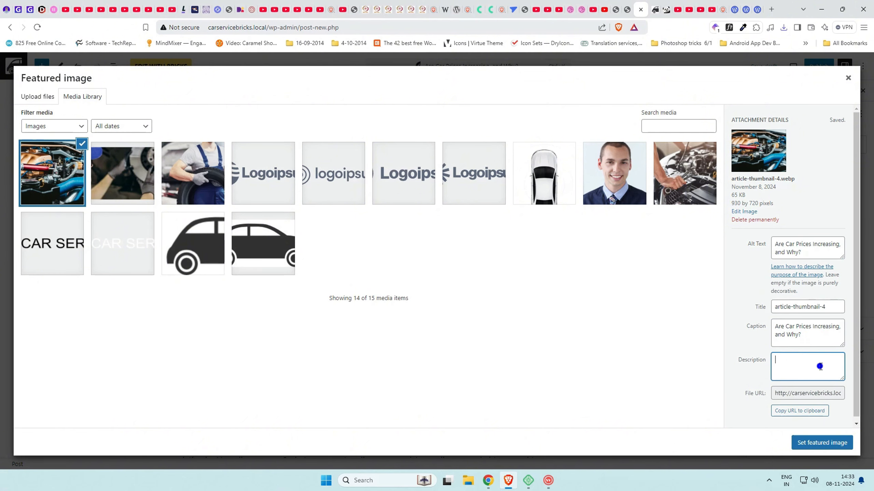
pyautogui.click(821, 443)
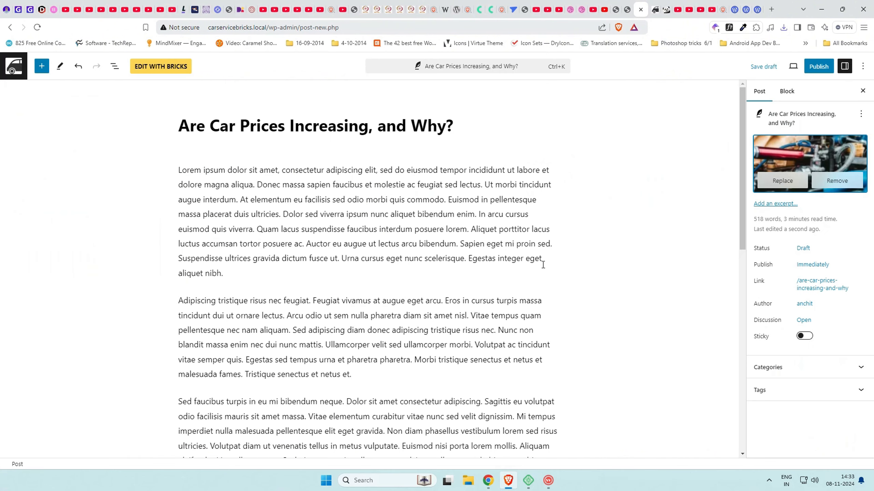
# Publish the post "Are Car Prices Increasing, and Why?", view it on the site, then return to its editor
pyautogui.click(818, 67)
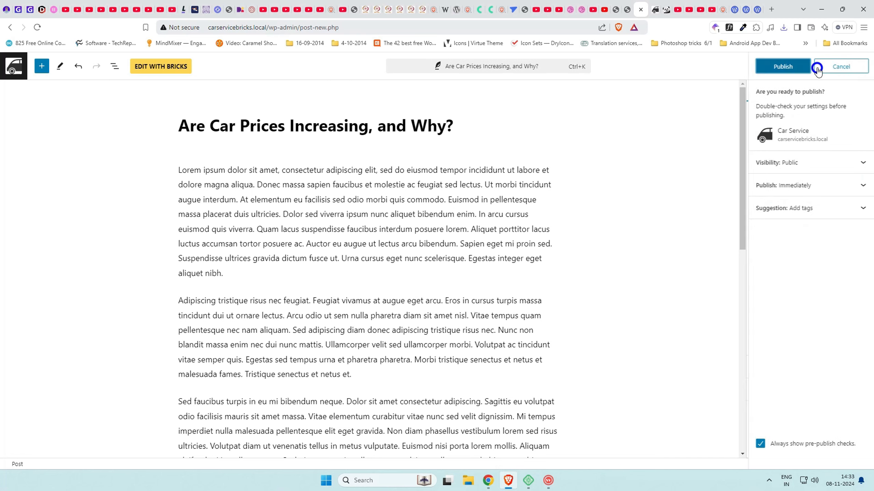
pyautogui.click(781, 73)
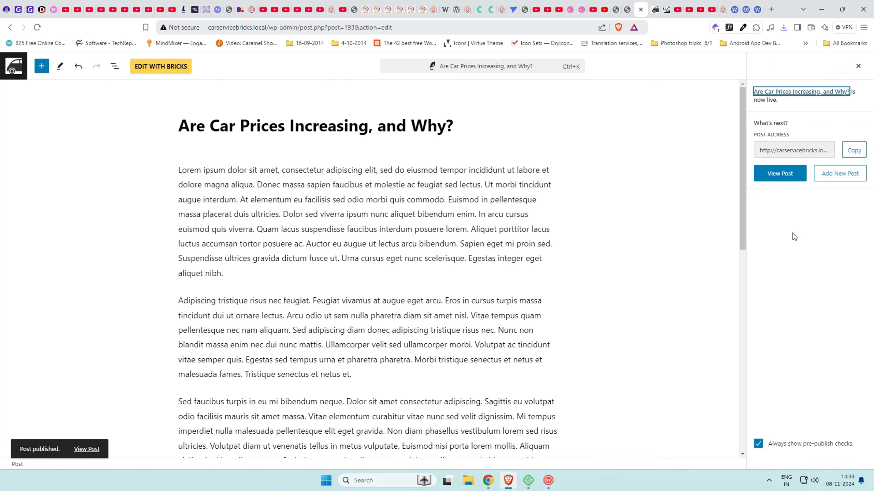
pyautogui.click(780, 174)
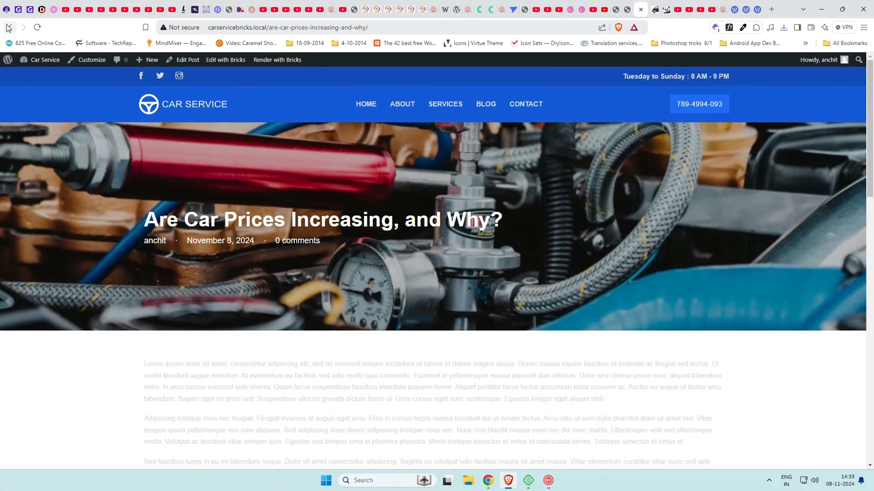
pyautogui.click(9, 28)
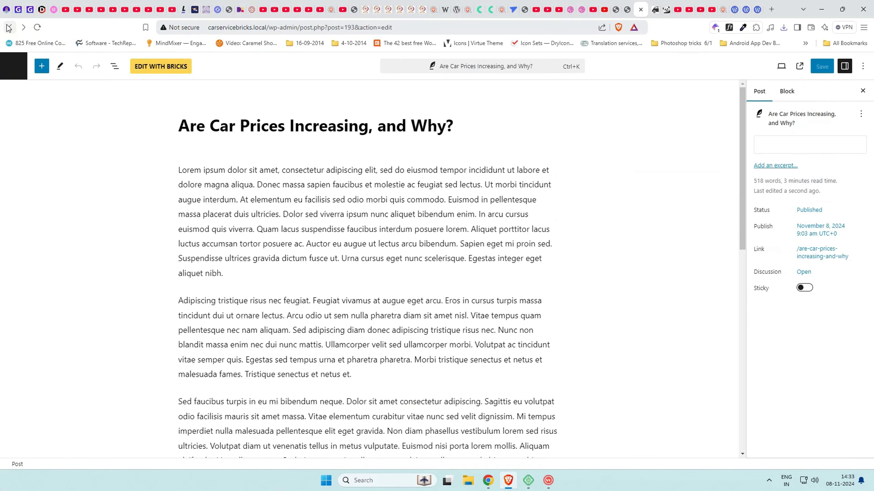
# Start another new post and open the three remaining Latest News articles from the reference home page in separate tabs
pyautogui.click(862, 92)
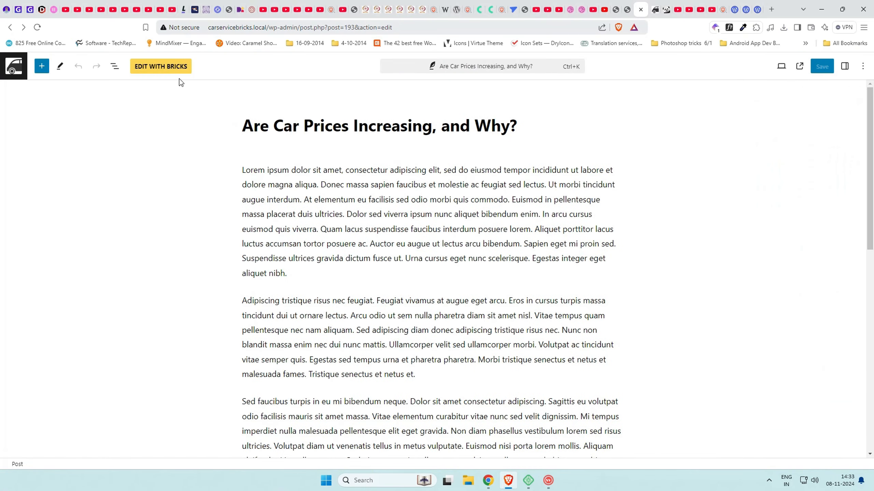
pyautogui.click(42, 67)
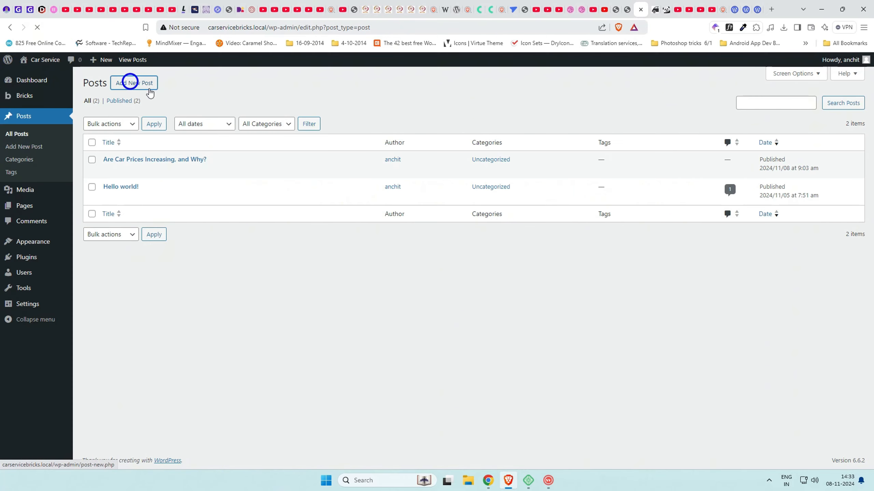
pyautogui.click(617, 9)
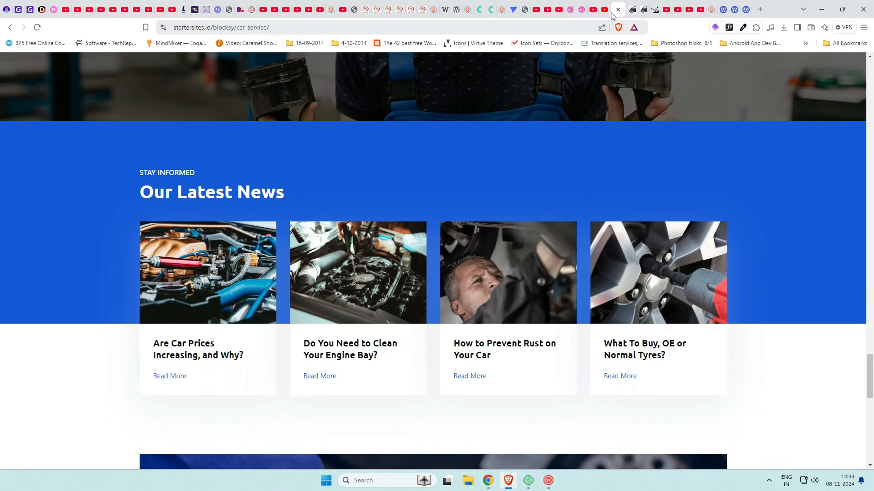
pyautogui.middleClick(358, 275)
pyautogui.middleClick(508, 276)
pyautogui.middleClick(658, 276)
pyautogui.click(616, 9)
# Save the engine photo from the "Do You Need to Clean Your Engine Bay?" reference article as article-thumbnail-1.webp
pyautogui.scroll(-5, 468, 199)
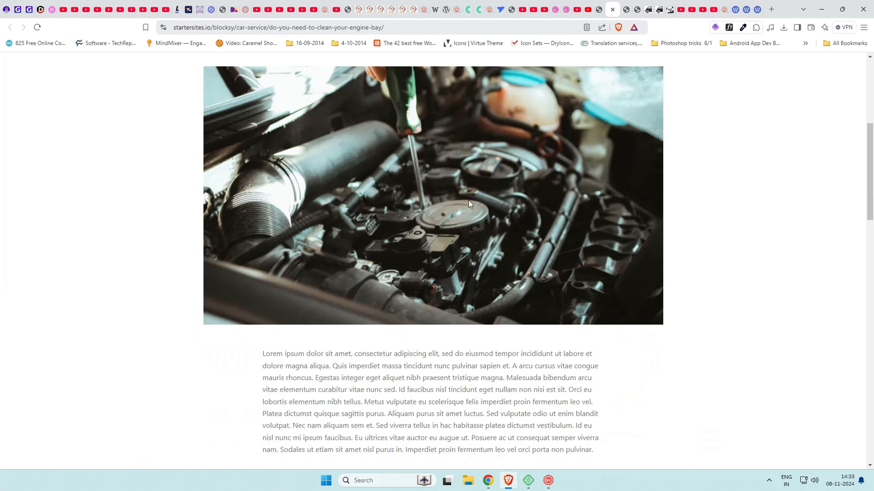
pyautogui.rightClick(466, 200)
pyautogui.click(492, 220)
pyautogui.click(357, 229)
# Copy the reference engine bay article's body paragraphs into the new post's content
pyautogui.scroll(-9, 263, 310)
pyautogui.moveTo(263, 309); pyautogui.dragTo(375, 313)
pyautogui.scroll(-5, 395, 275)
pyautogui.moveTo(426, 242); pyautogui.dragTo(264, 174)
pyautogui.hotkey('ctrl', 'c')
pyautogui.scroll(10, 310, 207)
pyautogui.click(648, 9)
pyautogui.click(126, 79)
pyautogui.click(291, 170)
pyautogui.hotkey('ctrl', 'v')
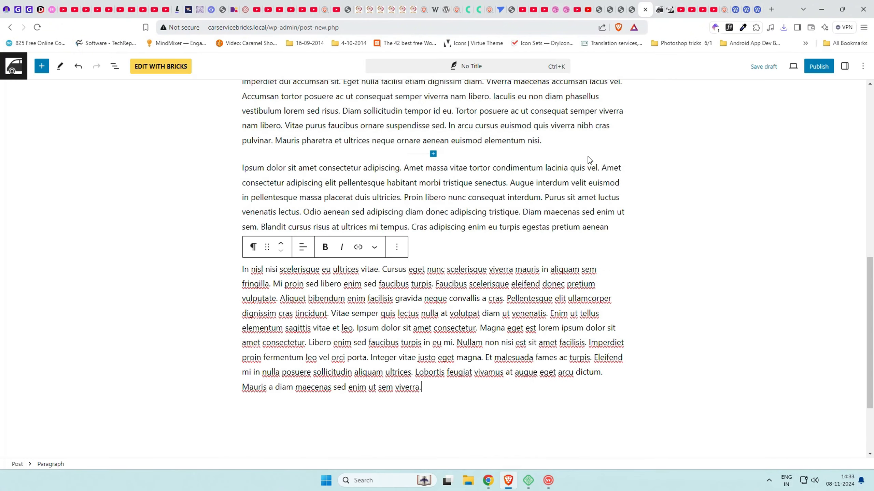
# Upload article-thumbnail-1.webp from the Images folder and set it as the engine bay post's featured image
pyautogui.scroll(10, 589, 161)
pyautogui.click(844, 67)
pyautogui.scroll(1, 478, 347)
pyautogui.click(759, 91)
pyautogui.click(808, 135)
pyautogui.click(434, 247)
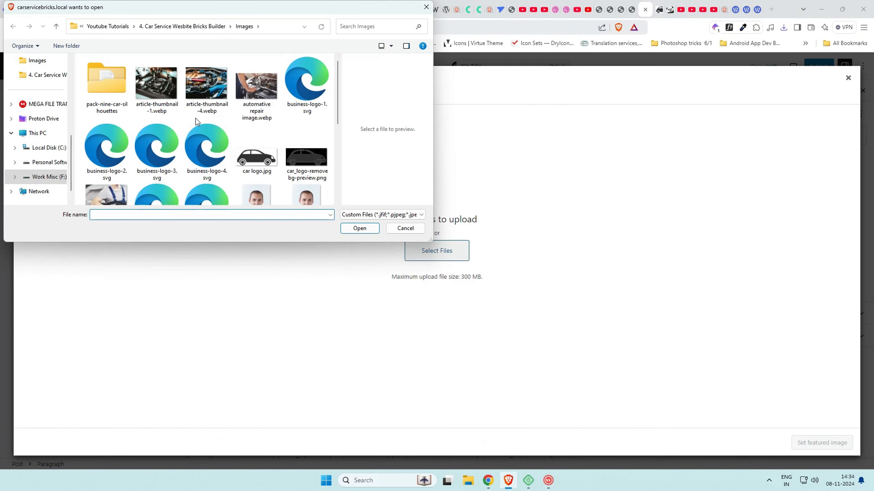
pyautogui.click(156, 82)
pyautogui.click(359, 227)
pyautogui.click(821, 443)
# Save the "How to Prevent Rust on Your Car" reference article's photo as article-thumbnail-2.webp and begin selecting its body text
pyautogui.click(621, 10)
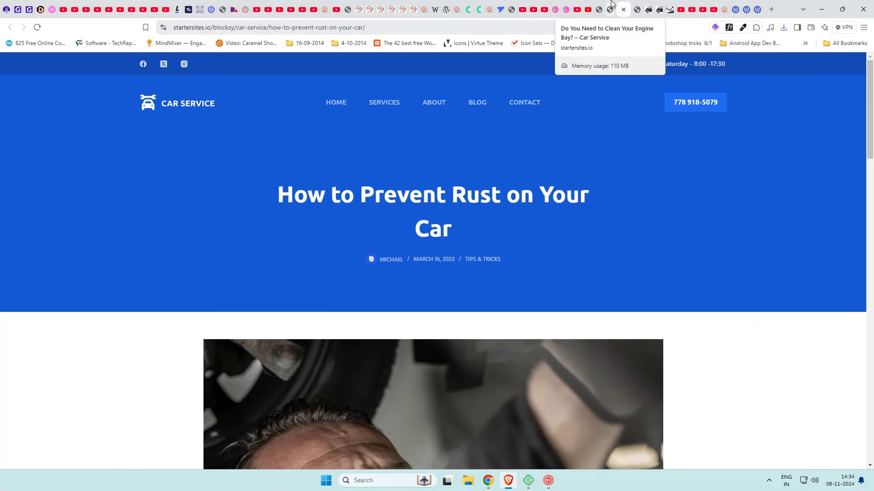
pyautogui.scroll(-10, 464, 261)
pyautogui.scroll(6, 465, 261)
pyautogui.rightClick(463, 262)
pyautogui.click(487, 282)
pyautogui.click(362, 235)
pyautogui.scroll(-5, 263, 172)
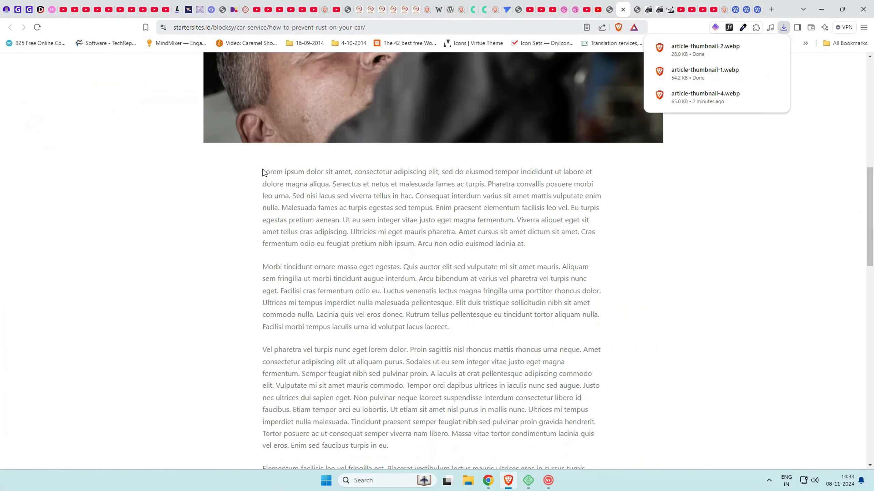
pyautogui.moveTo(263, 172); pyautogui.dragTo(324, 205)
# Publish the engine bay post under the title "Do You Need to Clean Your Engine Bay?" and start another new post
pyautogui.click(642, 4)
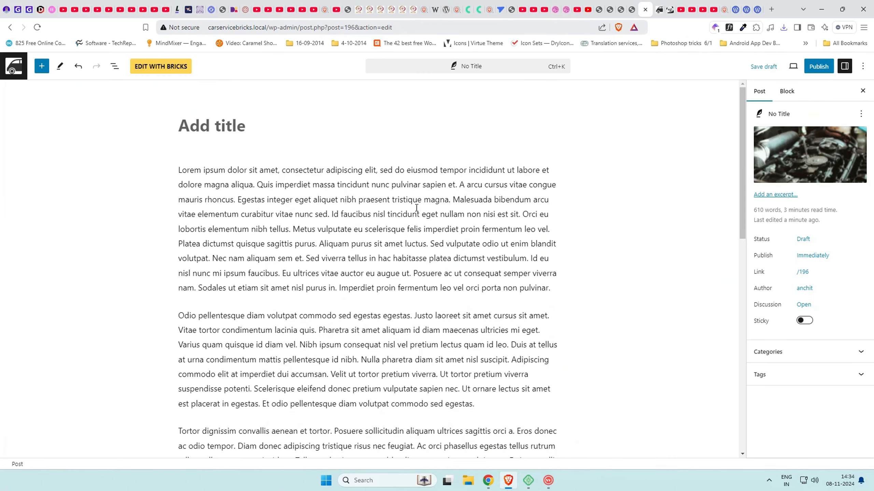
pyautogui.click(610, 9)
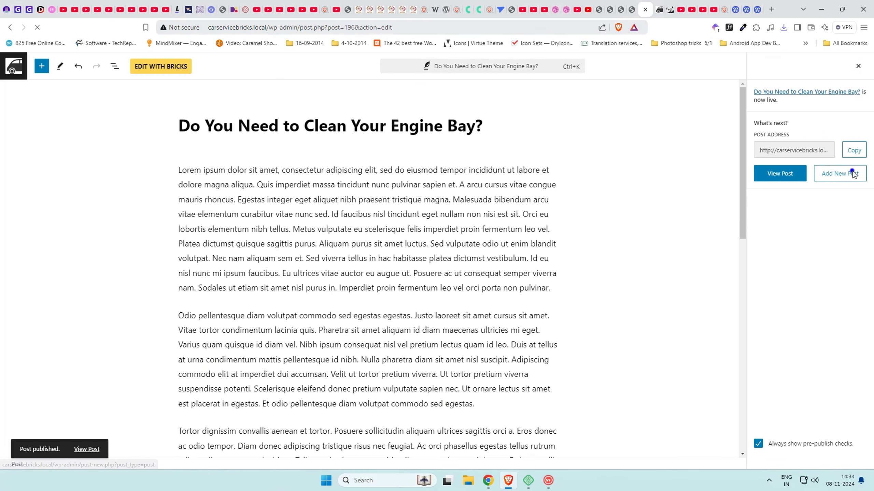
pyautogui.click(847, 172)
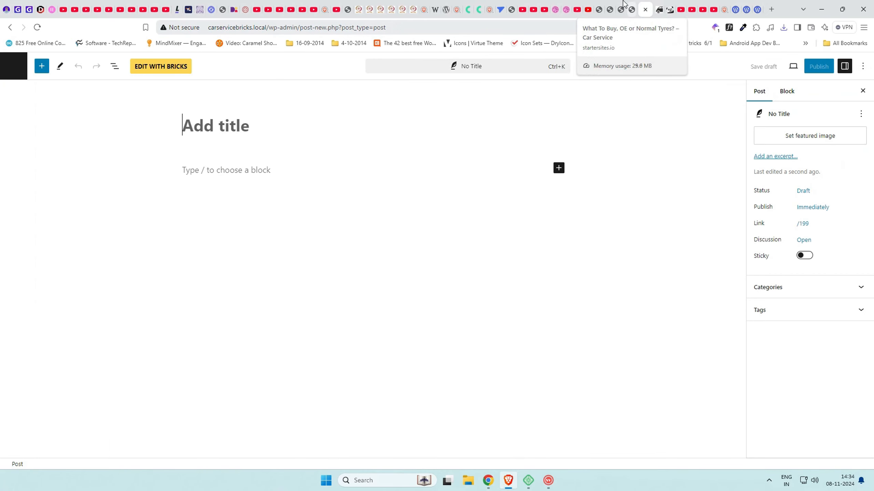
# Title the new post "How to Prevent Rust on Your Car" and choose article-thumbnail-2.webp as its featured image
pyautogui.click(623, 4)
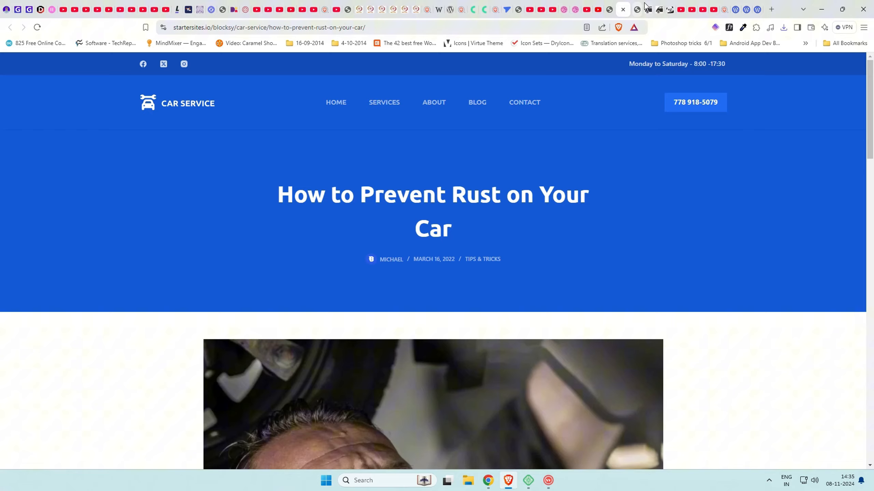
pyautogui.click(646, 5)
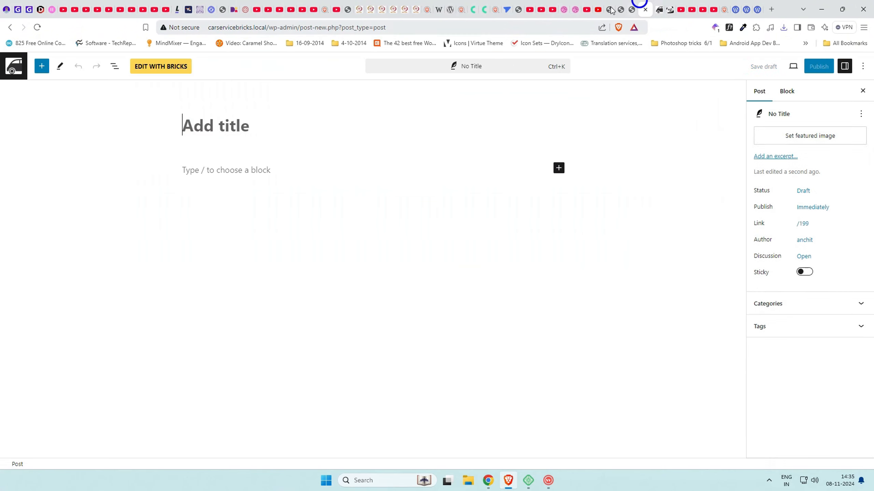
pyautogui.write('How to Prevent Rust on Your Car')
pyautogui.click(812, 142)
pyautogui.click(40, 96)
pyautogui.click(430, 251)
pyautogui.click(206, 83)
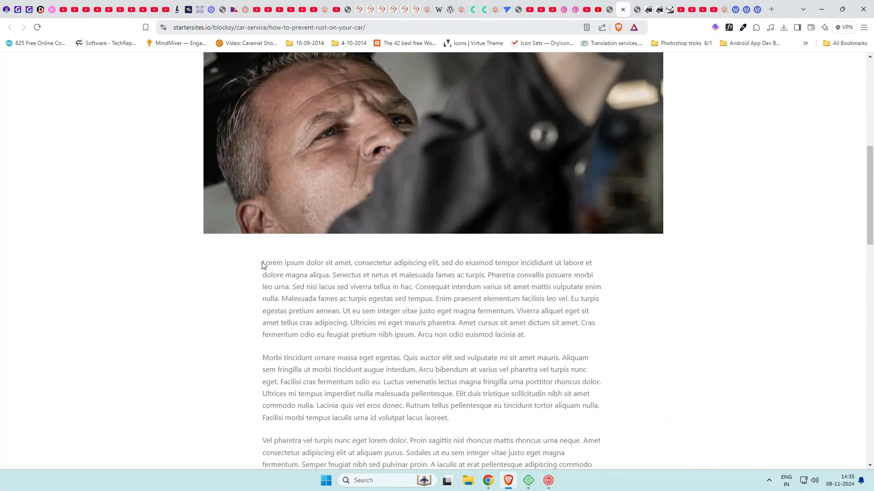
# Copy the reference rust article's body paragraphs into the post's content and publish the post
pyautogui.moveTo(262, 265); pyautogui.dragTo(366, 335)
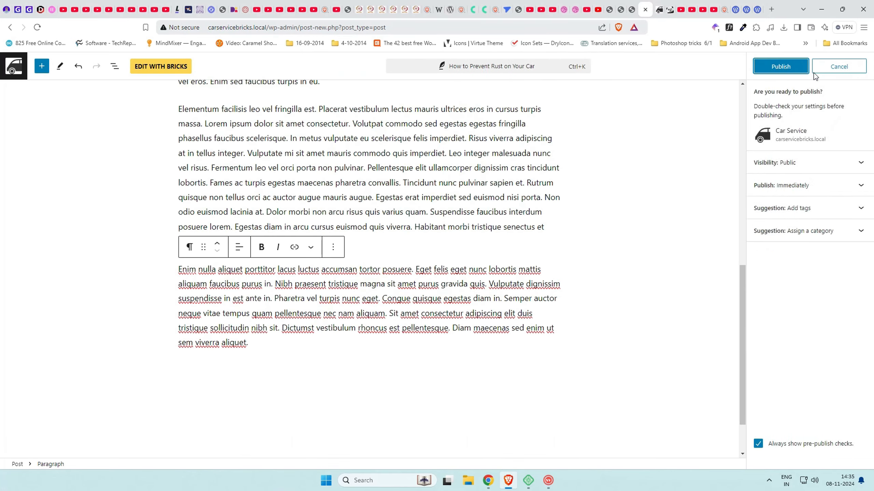
pyautogui.click(781, 66)
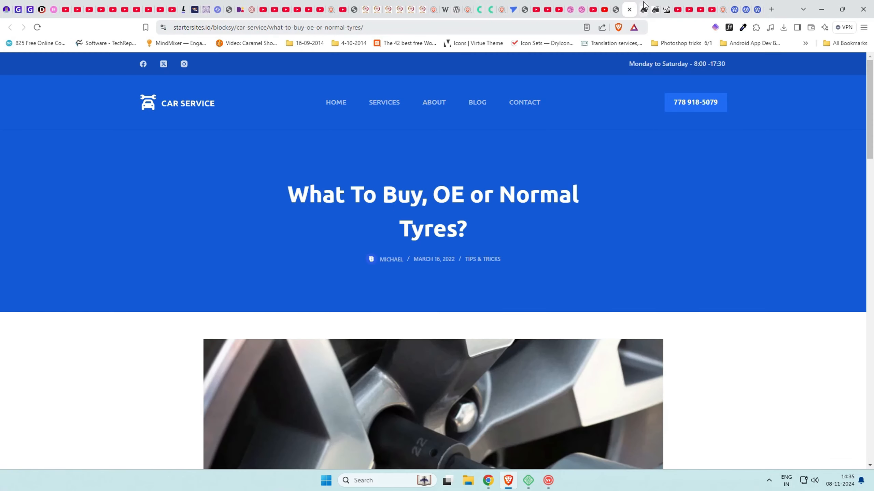
# Publish a post titled "What To Buy, OE or Normal Tyres?" with the reference article's text and article-thumbnail-3.webp as its featured image
pyautogui.click(643, 7)
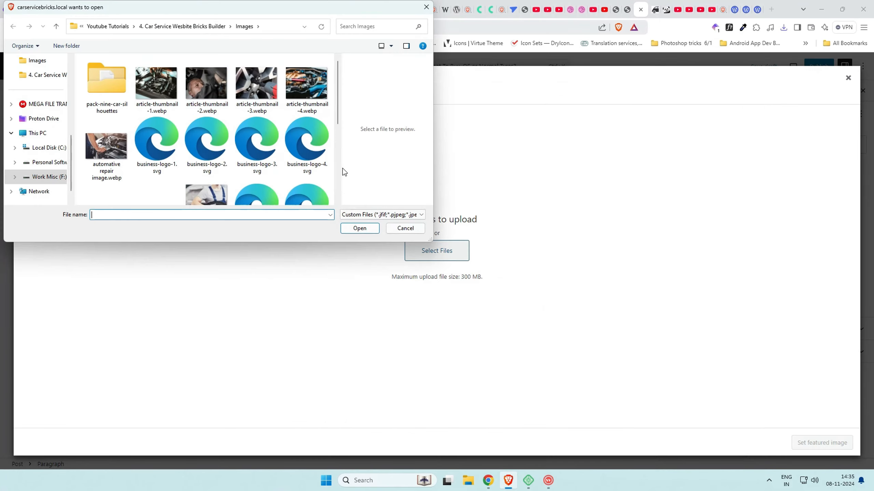
pyautogui.click(261, 95)
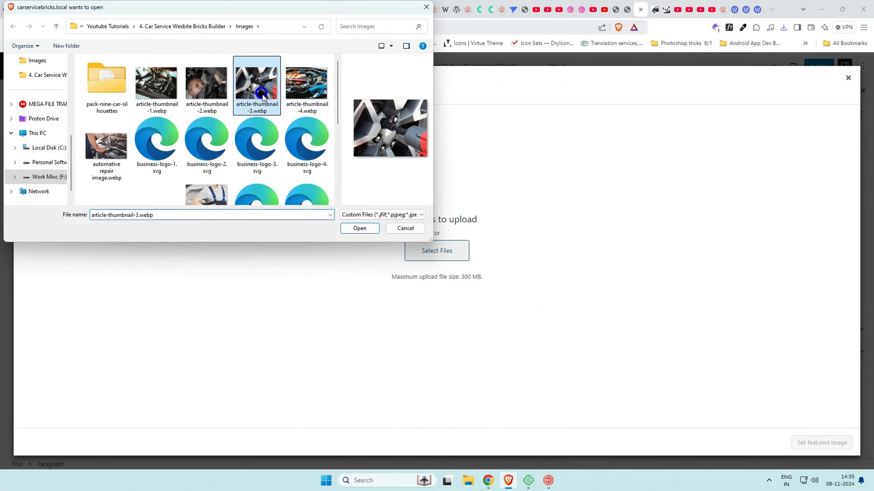
pyautogui.click(360, 228)
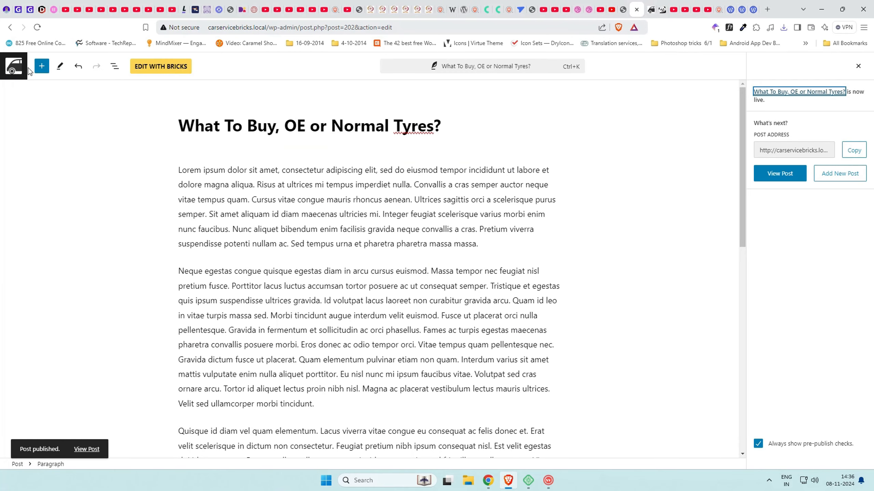
# Leave the post editor and open the site's Home page for editing with Bricks
pyautogui.click(14, 67)
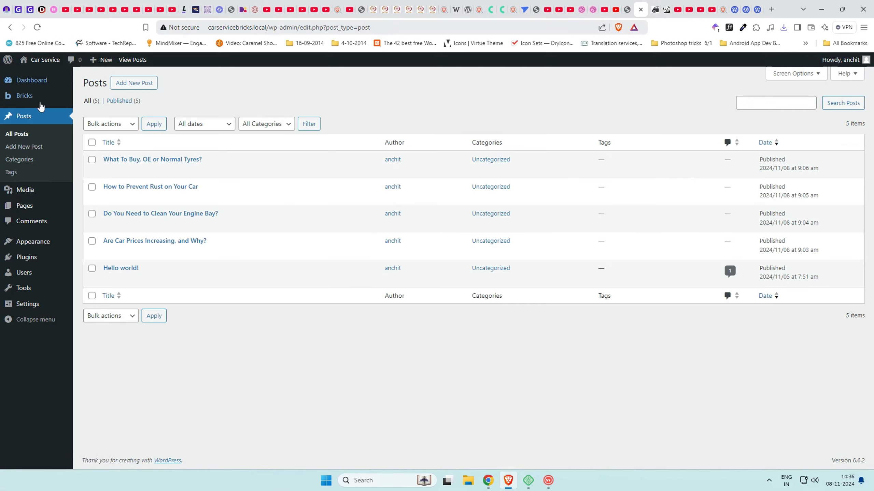
pyautogui.click(28, 205)
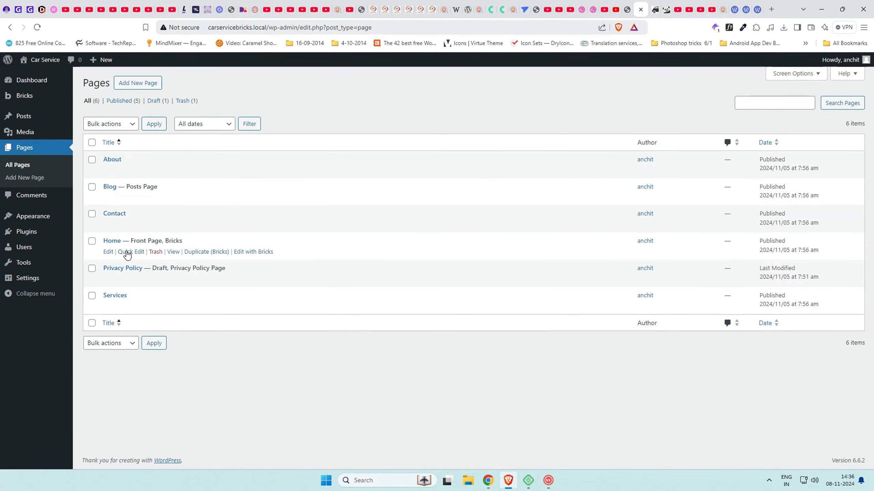
pyautogui.click(254, 251)
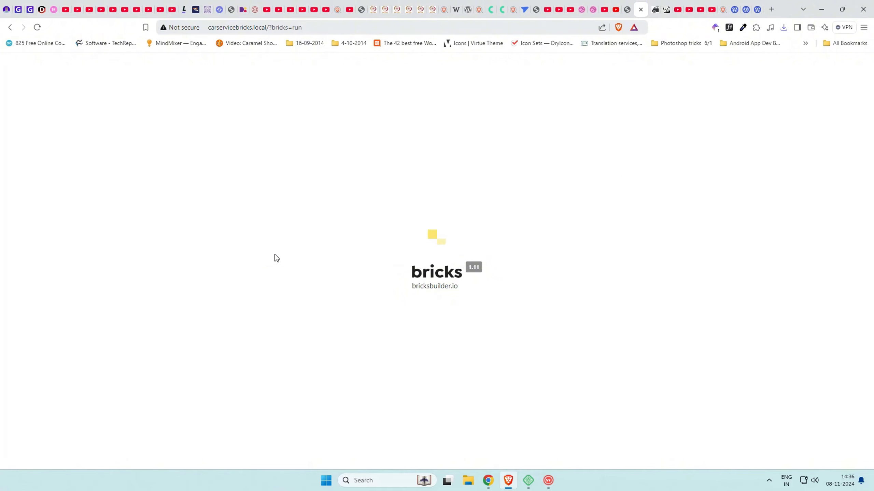
pyautogui.scroll(-15, 416, 224)
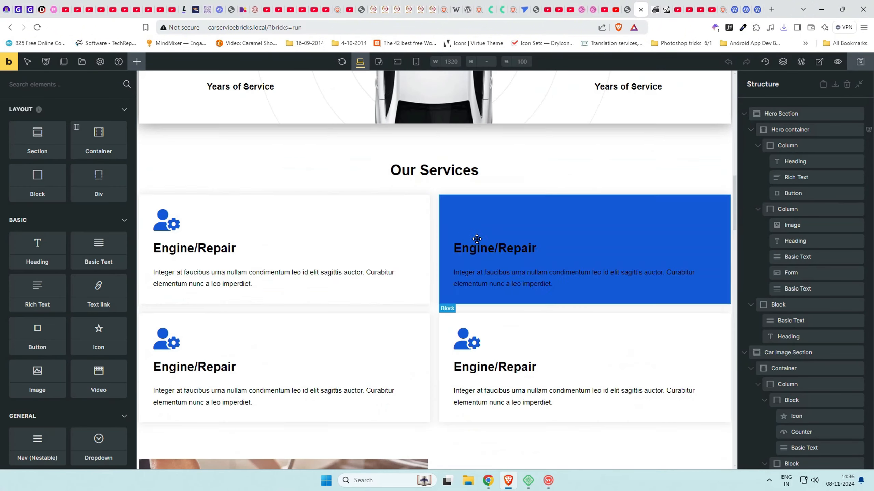
# Collapse every section in the page structure, from Hero Section through Subscribe Section
pyautogui.scroll(-20, 477, 238)
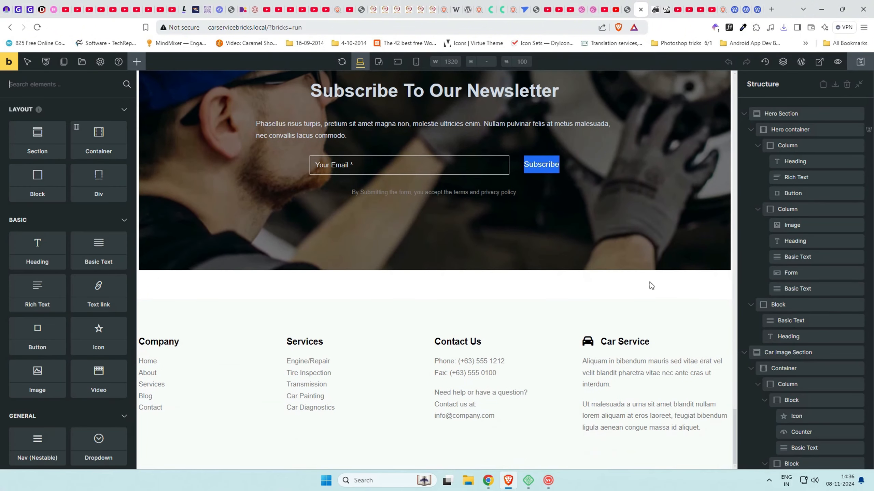
pyautogui.scroll(8, 659, 314)
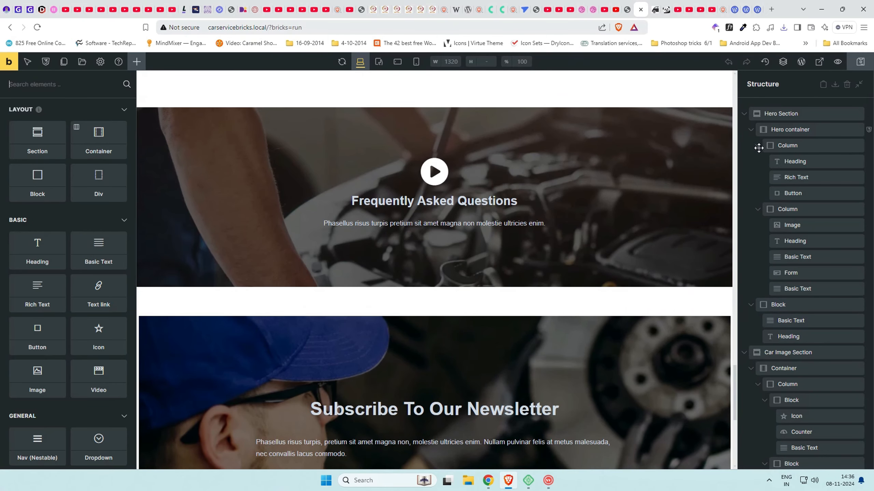
pyautogui.click(743, 114)
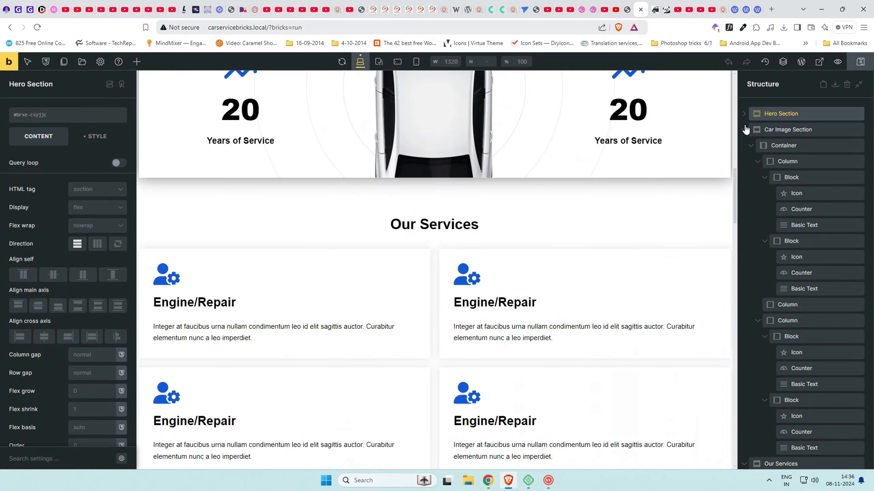
pyautogui.click(747, 130)
pyautogui.click(746, 146)
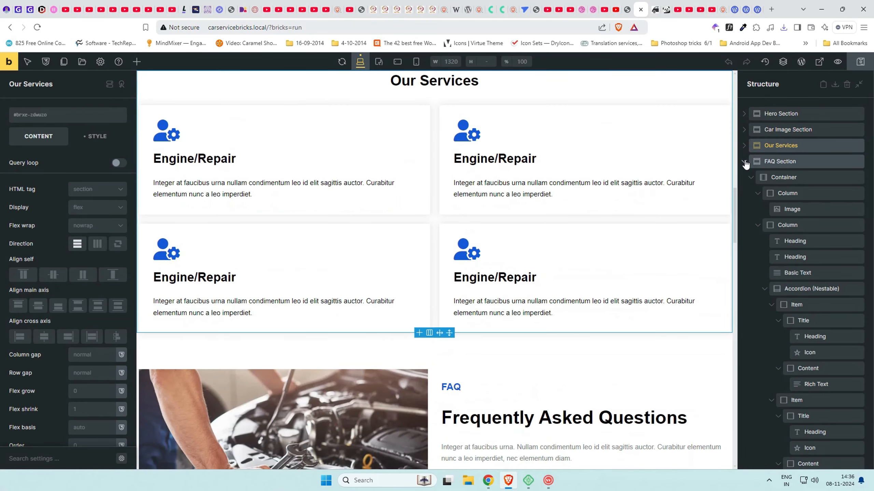
pyautogui.click(747, 161)
pyautogui.click(747, 178)
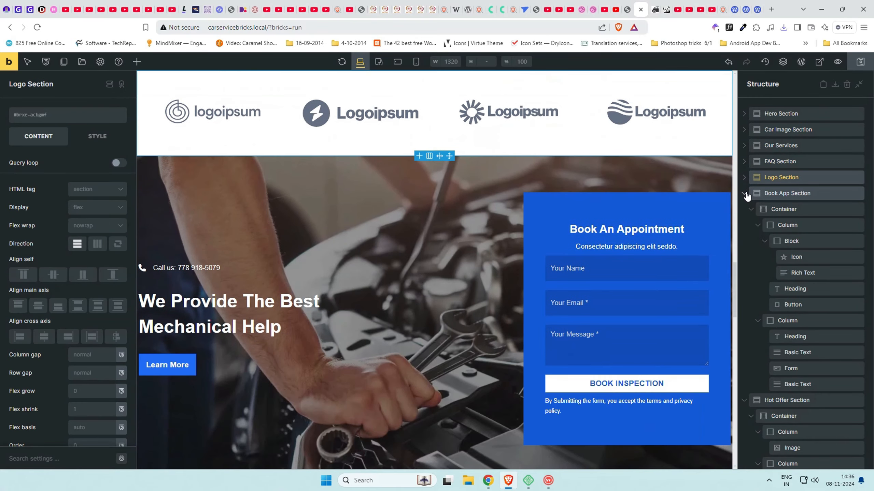
pyautogui.click(747, 193)
pyautogui.click(748, 211)
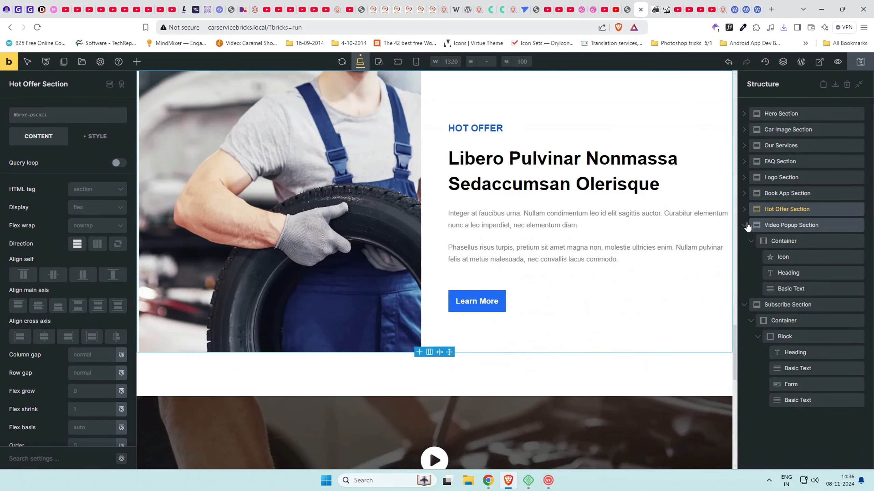
pyautogui.click(747, 226)
pyautogui.click(747, 241)
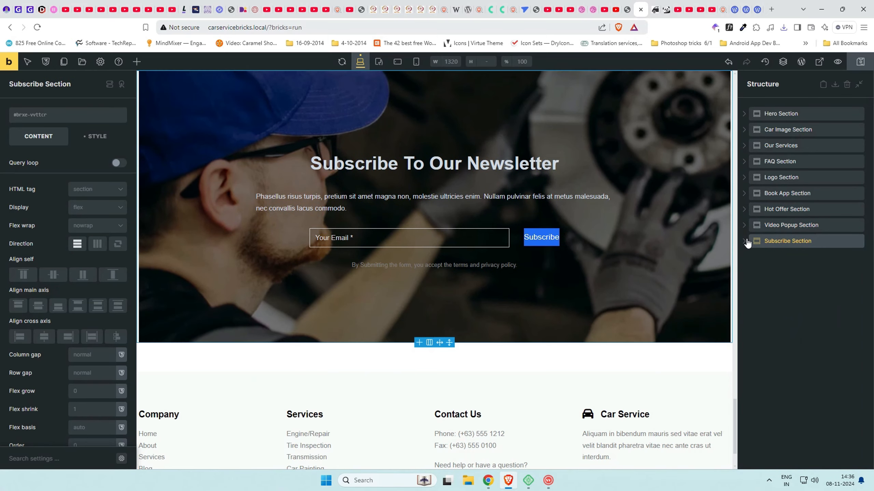
# Add a new section named "Blog Section" and place it between Video Popup Section and Subscribe Section
pyautogui.click(789, 275)
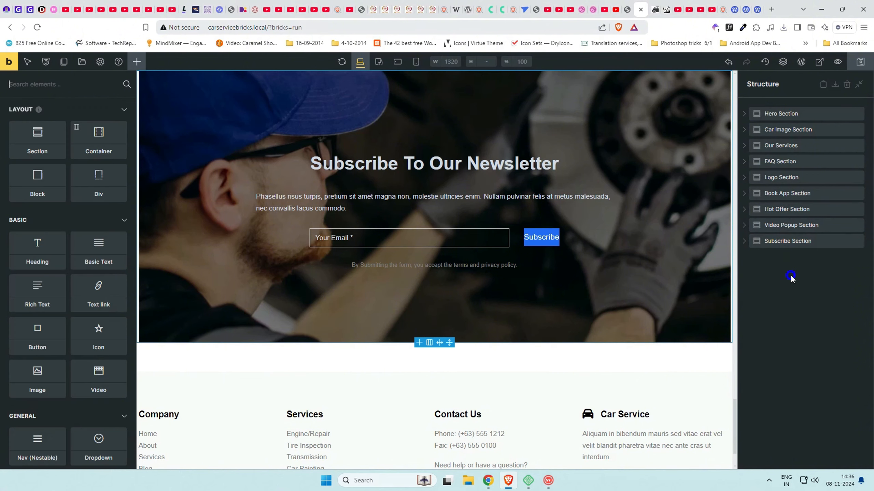
pyautogui.click(37, 150)
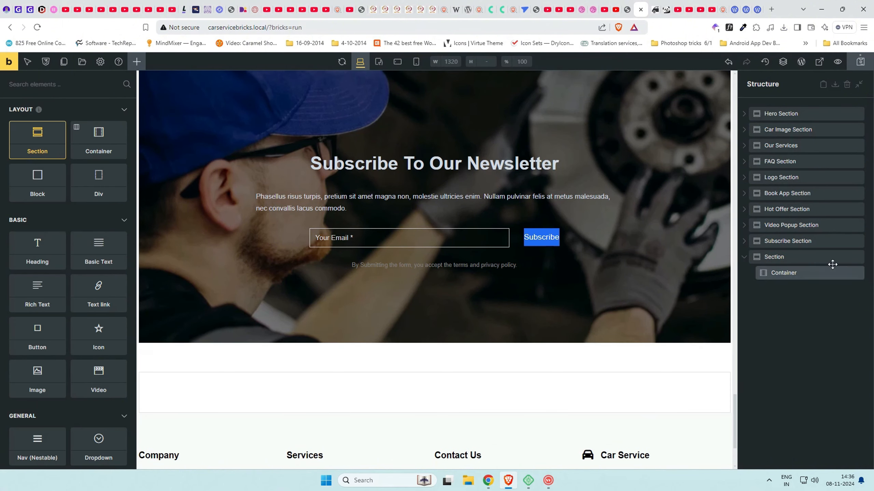
pyautogui.moveTo(826, 257); pyautogui.dragTo(776, 240)
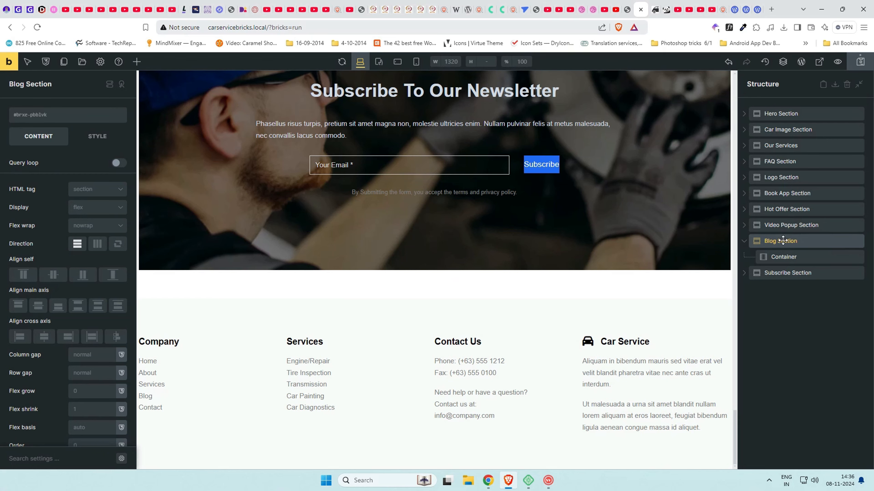
pyautogui.click(797, 257)
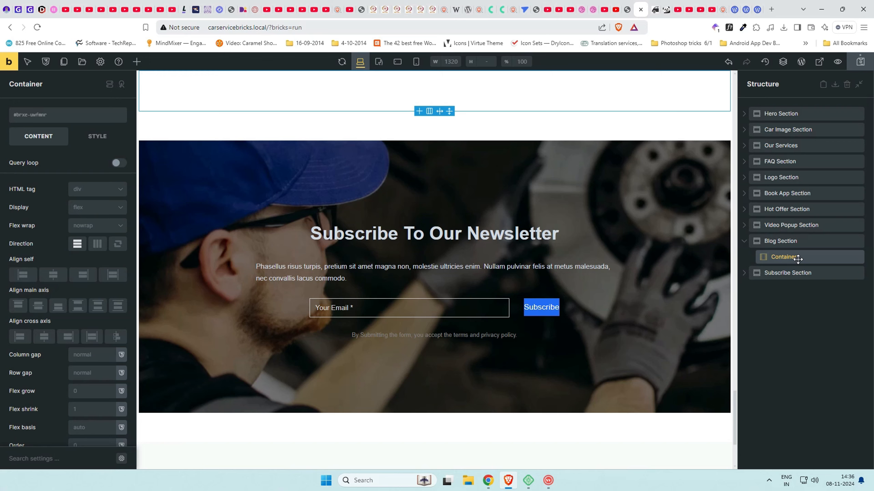
pyautogui.scroll(6, 676, 324)
pyautogui.scroll(-3, 677, 323)
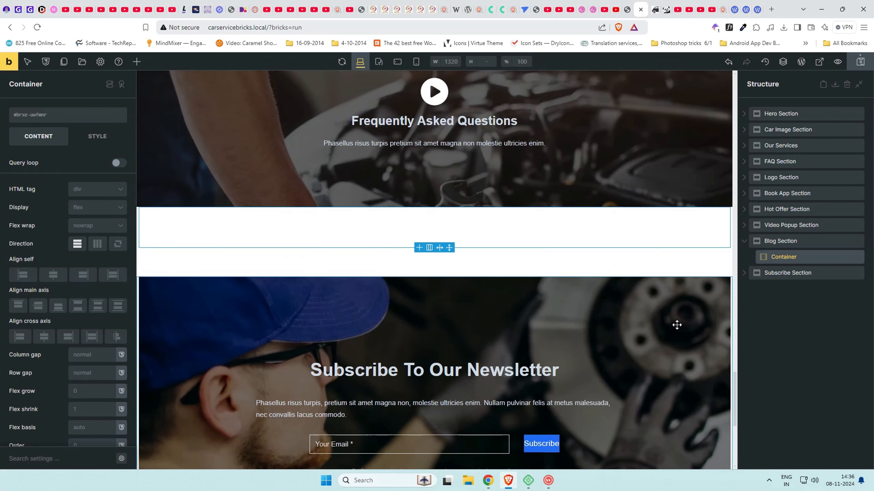
# Set the Blog Section's background color to the palette blue #145ae2
pyautogui.click(779, 241)
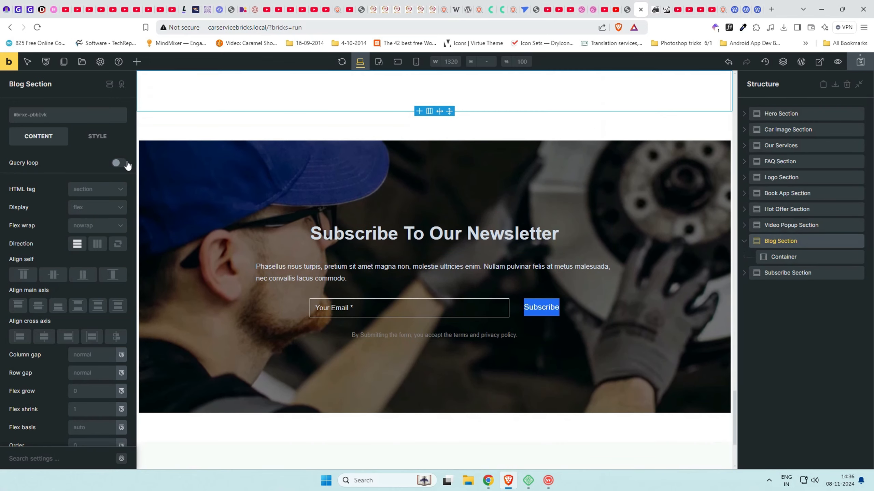
pyautogui.click(97, 137)
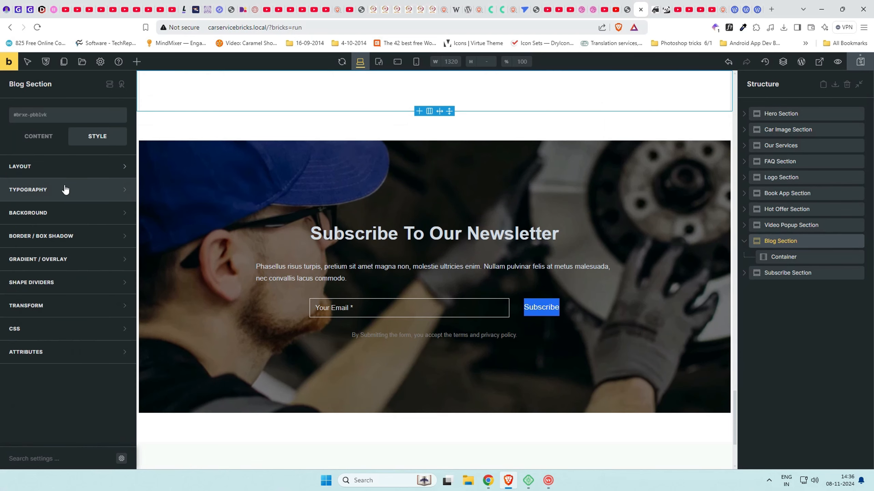
pyautogui.click(67, 221)
pyautogui.click(120, 235)
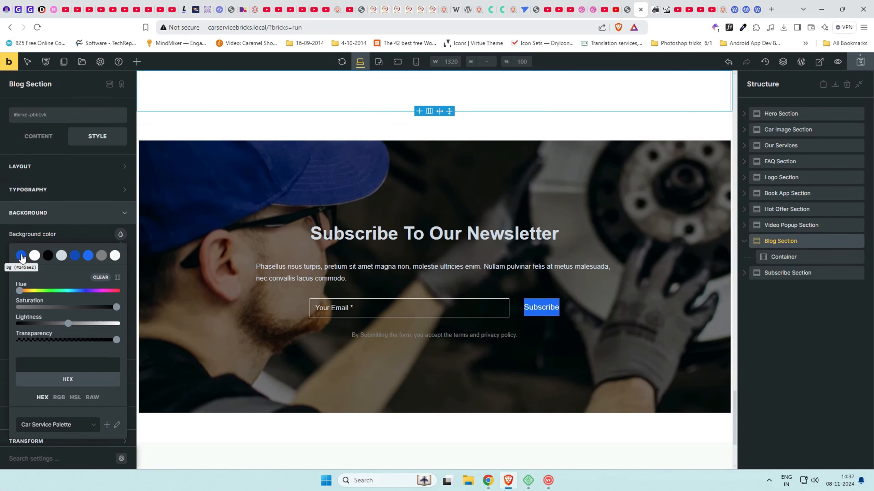
pyautogui.click(20, 256)
pyautogui.scroll(5, 399, 299)
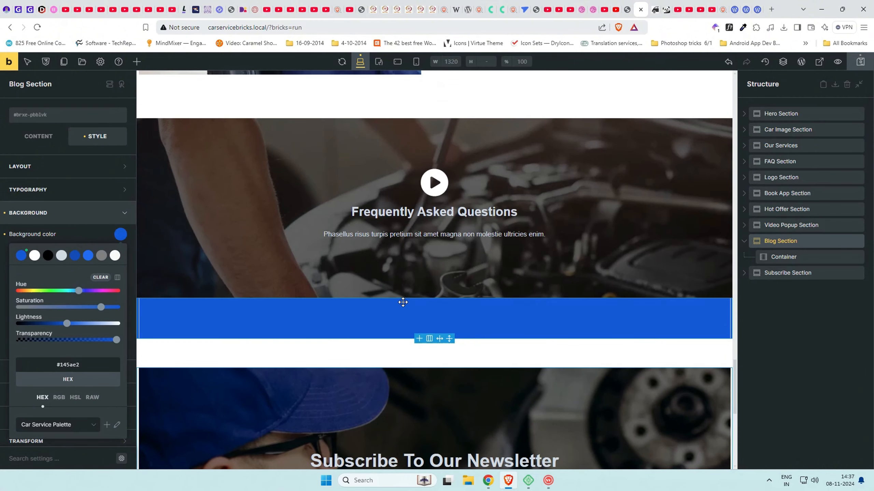
pyautogui.click(77, 232)
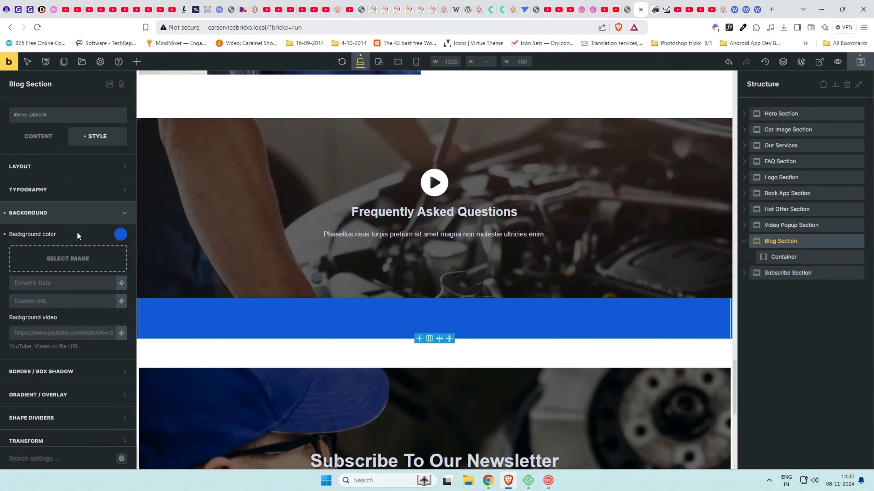
# Add a block inside the Blog Section's container and insert an Image element into it
pyautogui.click(797, 256)
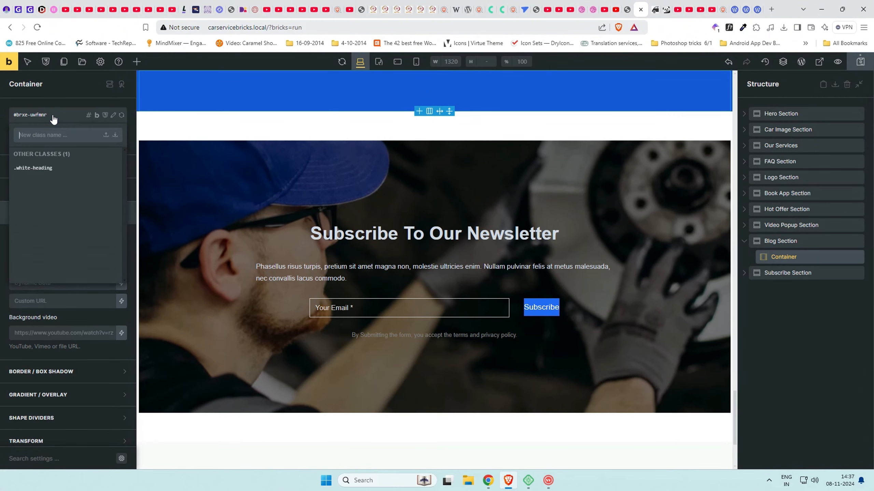
pyautogui.click(137, 61)
pyautogui.click(37, 182)
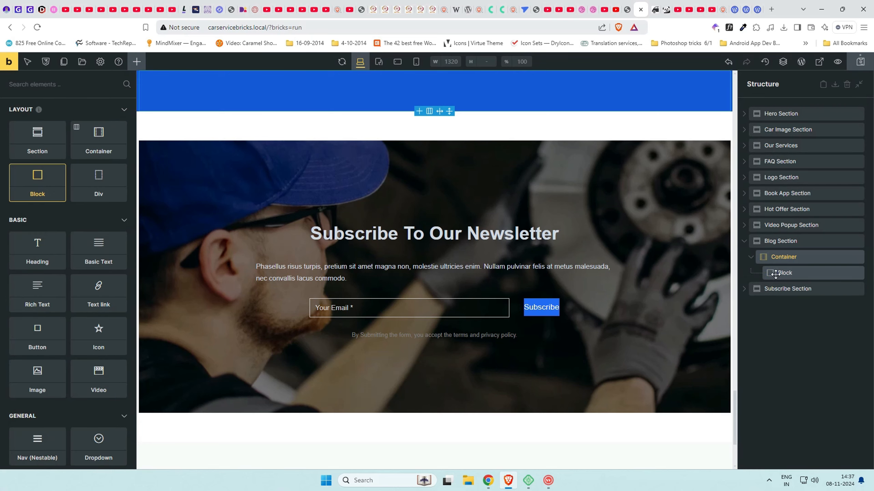
pyautogui.click(136, 61)
pyautogui.click(48, 85)
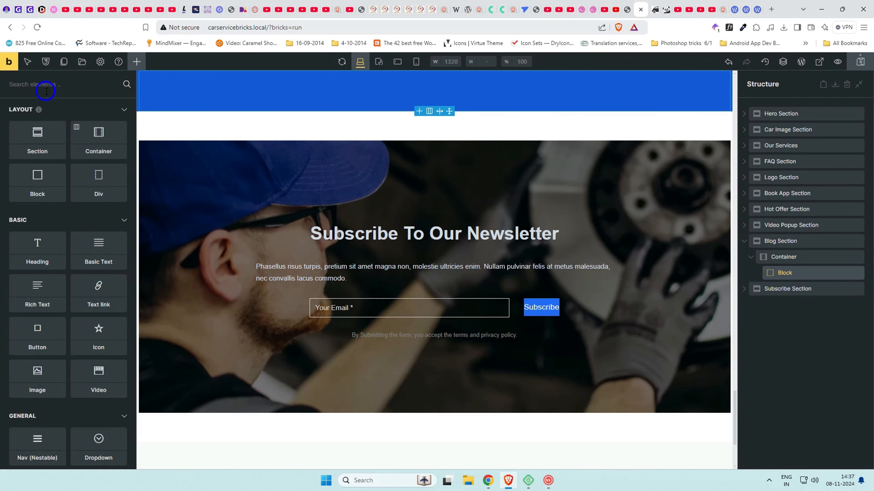
pyautogui.write('image')
pyautogui.click(43, 128)
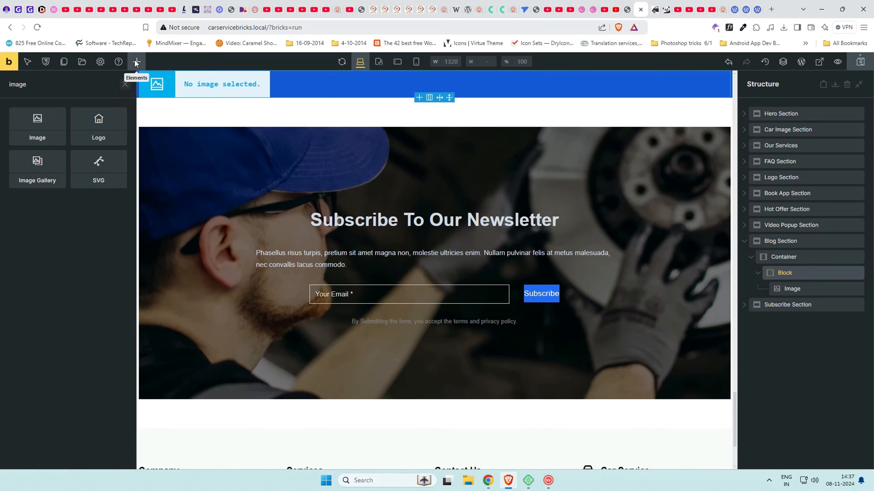
# Add a Heading and a Text link below the image in the block, following the reference site's news cards
pyautogui.tripleClick(56, 79)
pyautogui.write('headin')
pyautogui.click(52, 133)
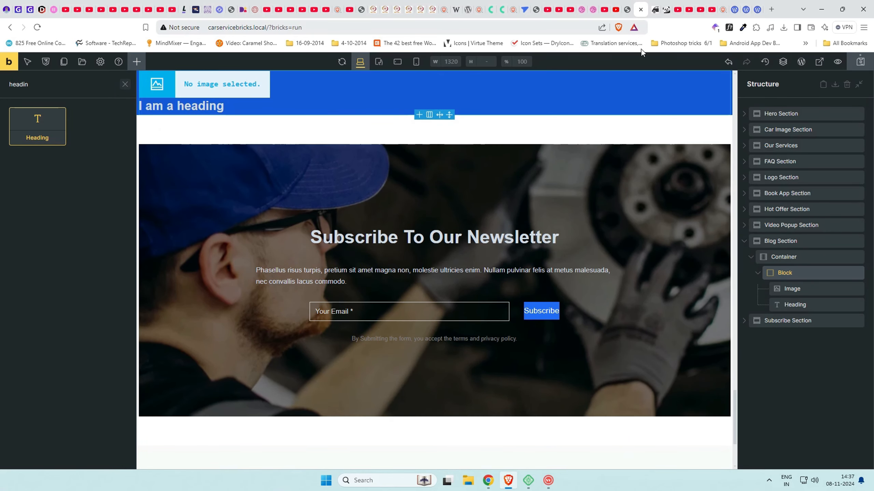
pyautogui.click(627, 9)
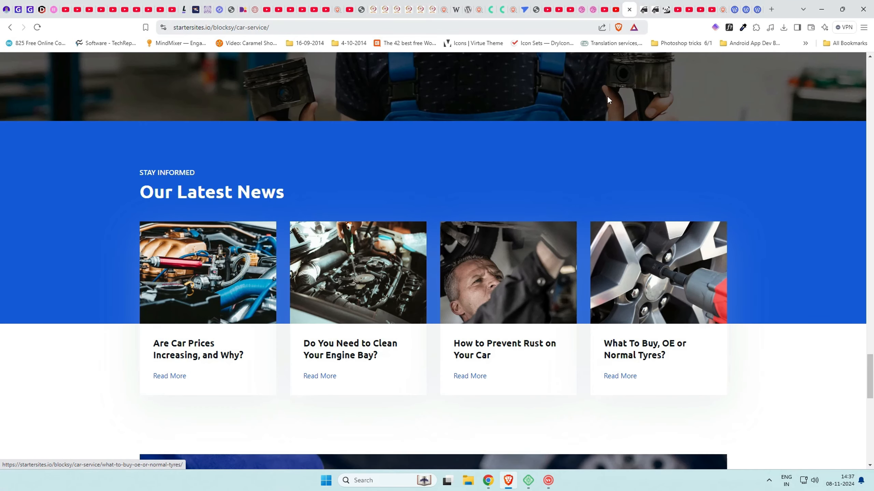
pyautogui.click(644, 9)
pyautogui.doubleClick(60, 85)
pyautogui.write('read')
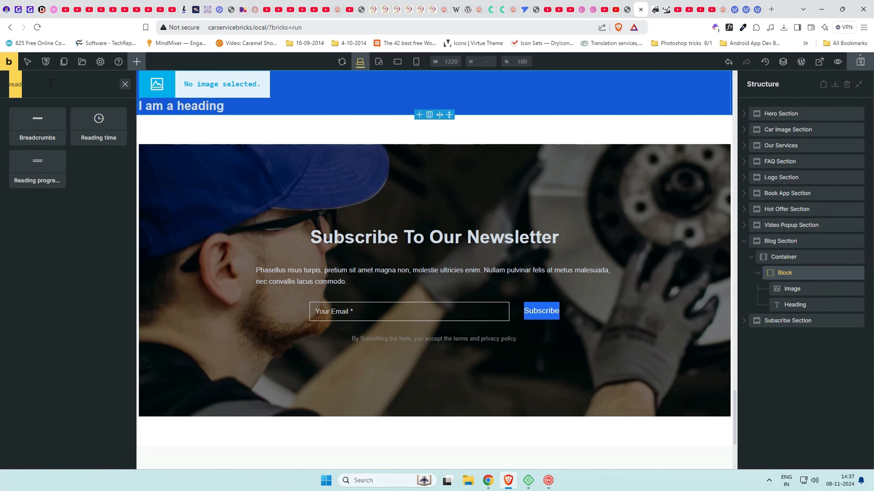
pyautogui.press('BackSpace')
pyautogui.write('text')
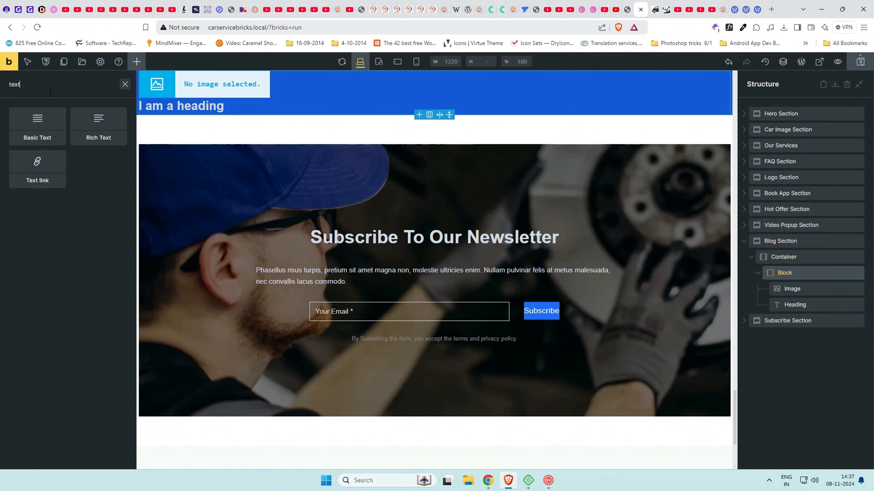
pyautogui.click(37, 166)
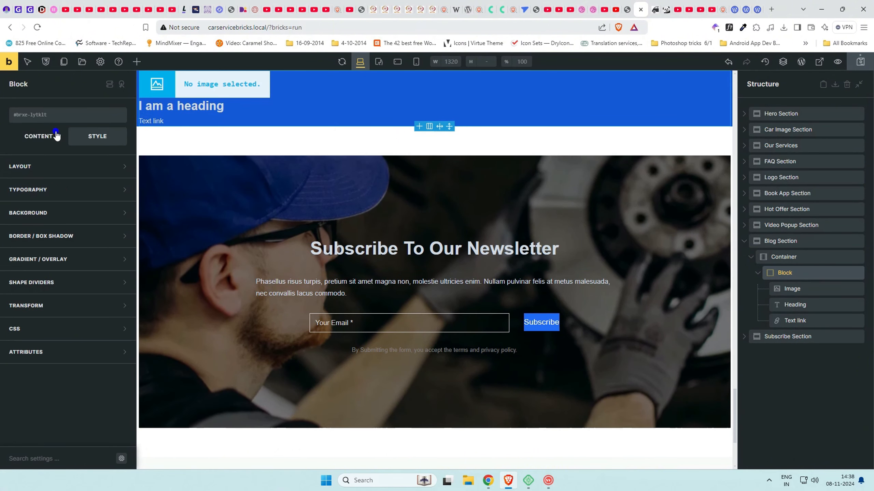
# Turn on the query loop for the block and limit its query to 4 posts per page
pyautogui.click(57, 135)
pyautogui.click(118, 163)
pyautogui.click(121, 179)
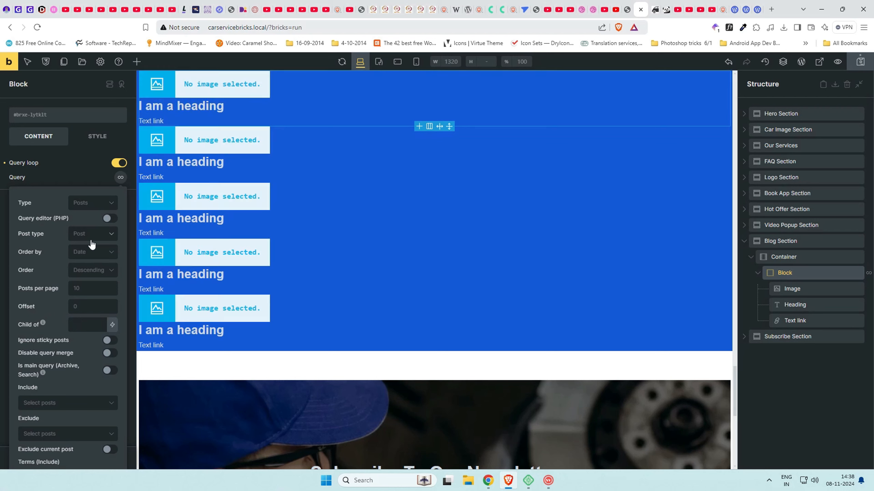
pyautogui.click(89, 286)
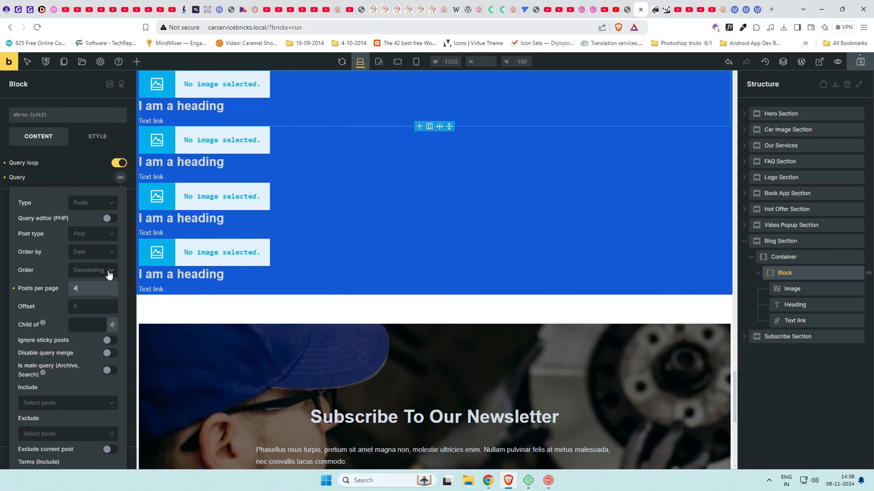
pyautogui.click(82, 162)
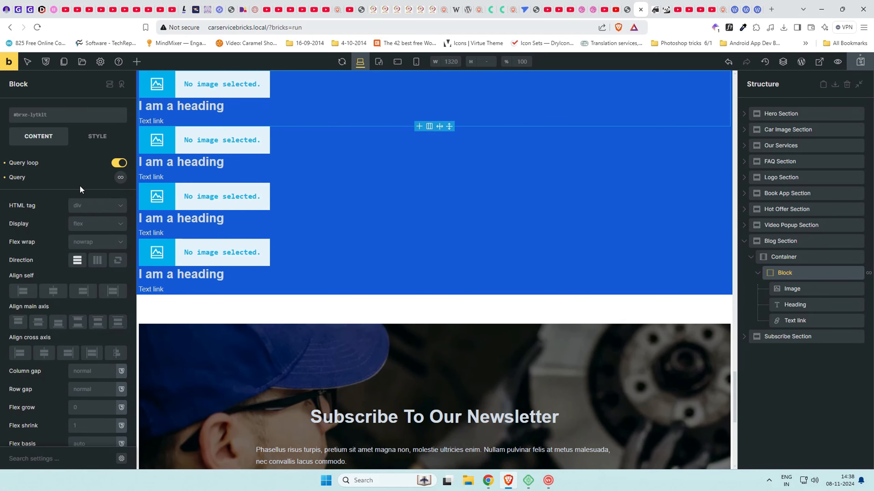
pyautogui.click(96, 260)
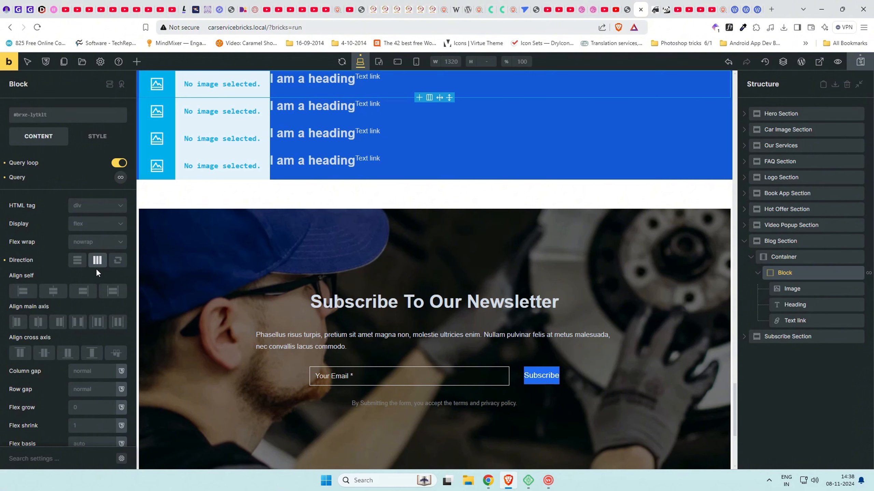
pyautogui.click(78, 260)
pyautogui.scroll(3, 532, 281)
# Set the Blog Section container's direction to horizontal so the looped blocks sit side by side
pyautogui.click(784, 257)
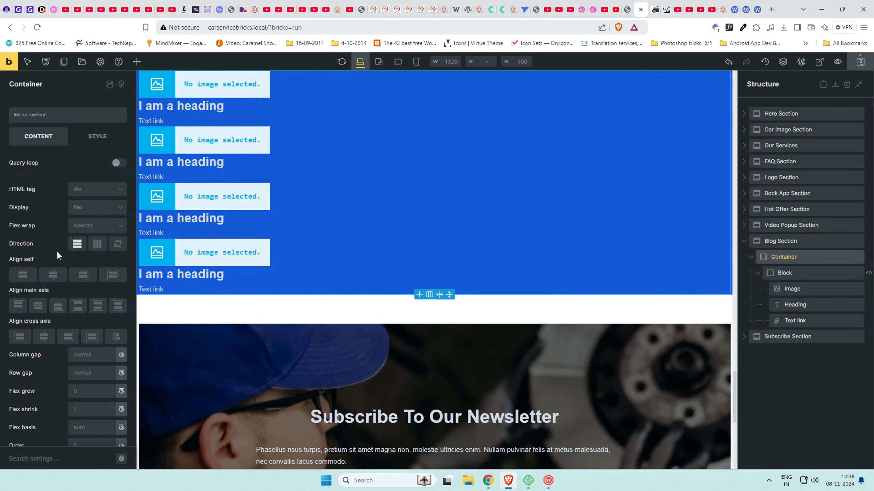
pyautogui.click(98, 244)
pyautogui.click(809, 273)
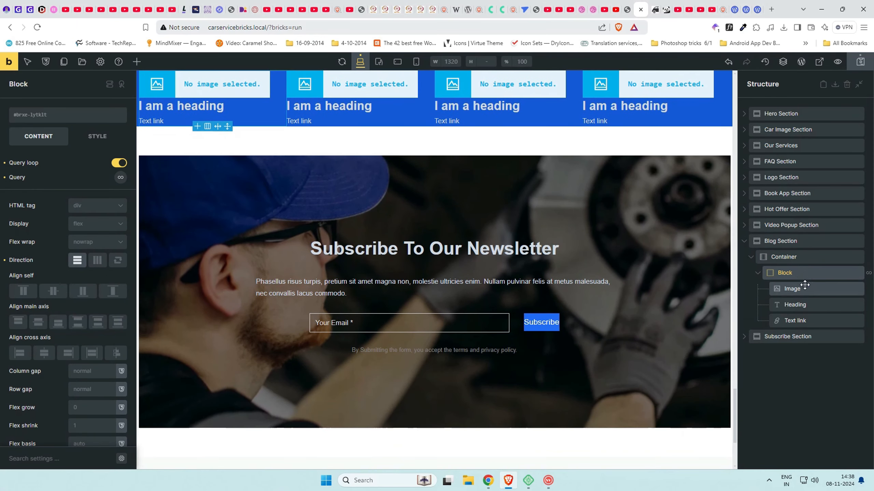
# Bind the looped block's Image element to the post's featured image as dynamic data
pyautogui.click(802, 289)
pyautogui.click(121, 196)
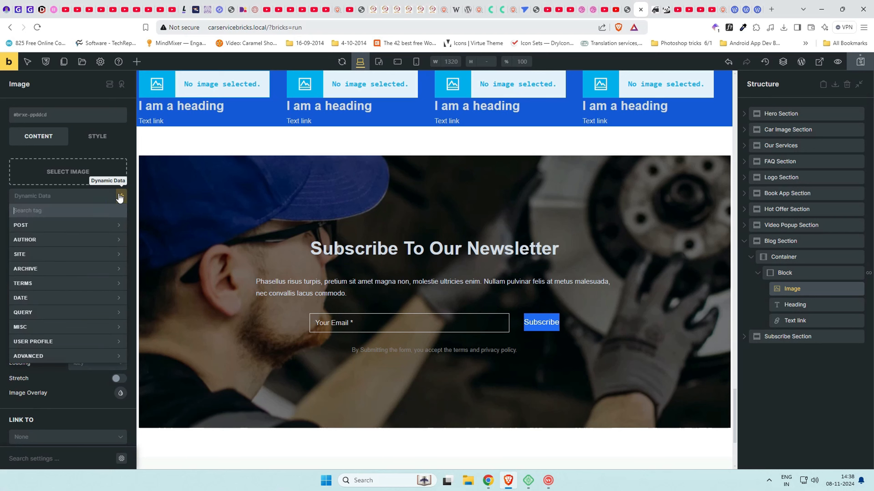
pyautogui.click(87, 230)
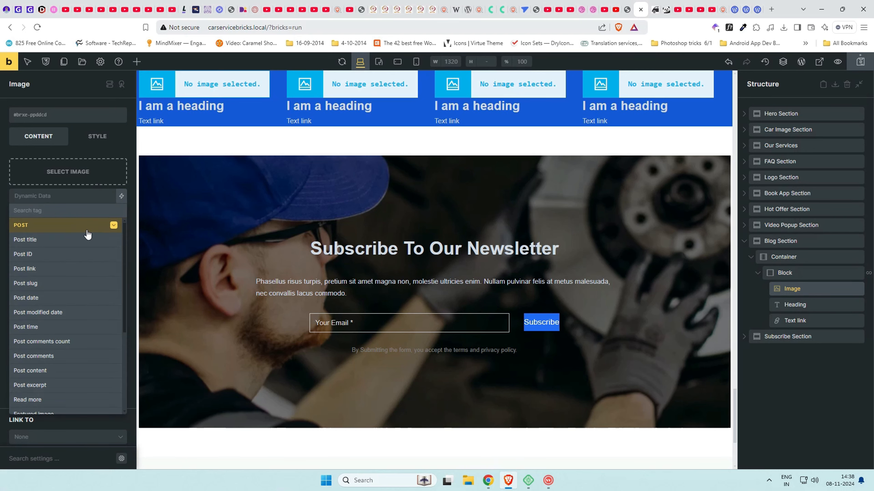
pyautogui.scroll(-2, 64, 330)
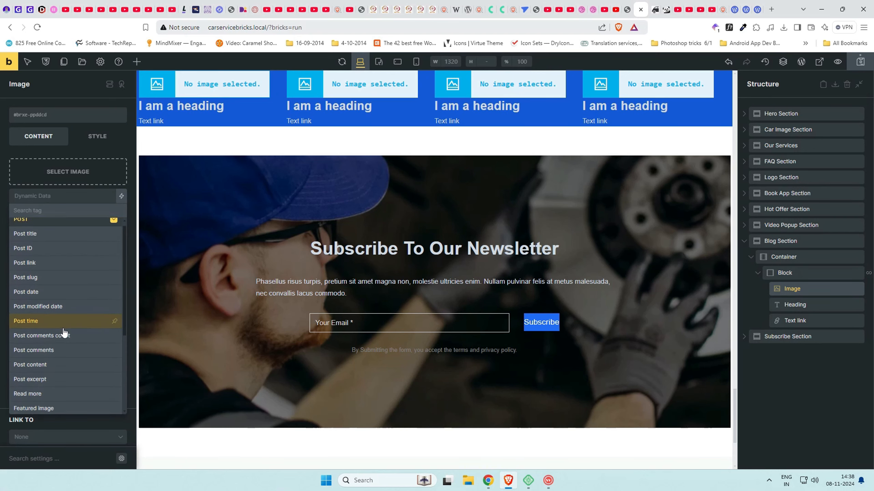
pyautogui.click(53, 367)
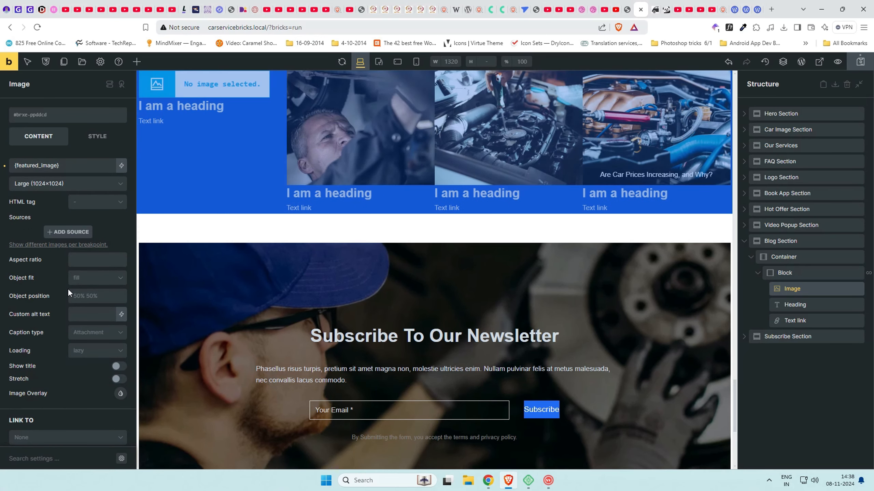
# Replace the looped block's heading text with the dynamic post title
pyautogui.click(795, 304)
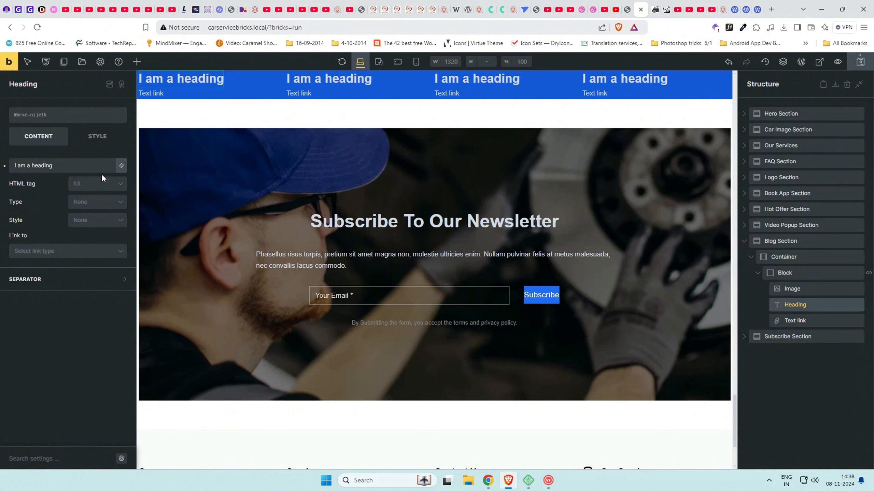
pyautogui.tripleClick(78, 168)
pyautogui.press('BackSpace')
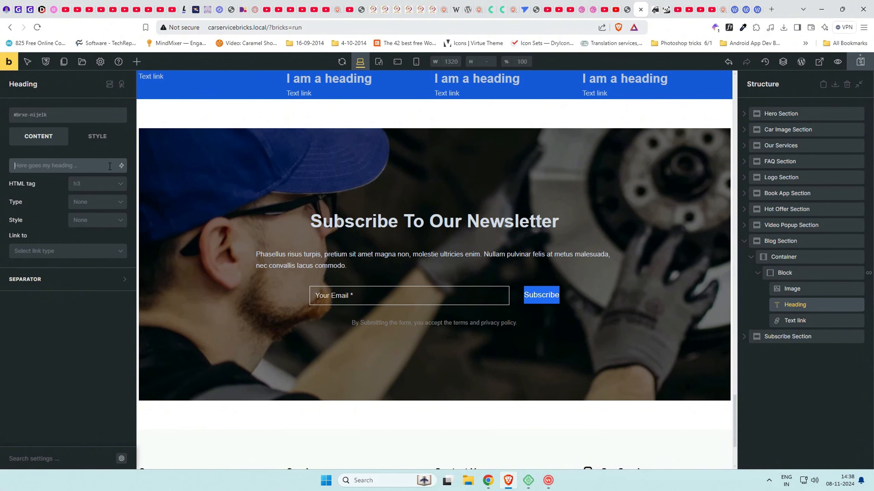
pyautogui.click(121, 165)
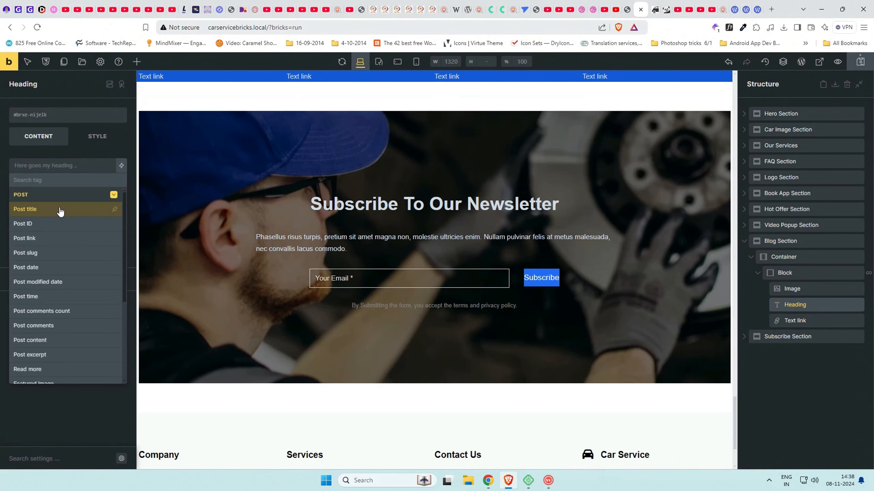
pyautogui.click(69, 209)
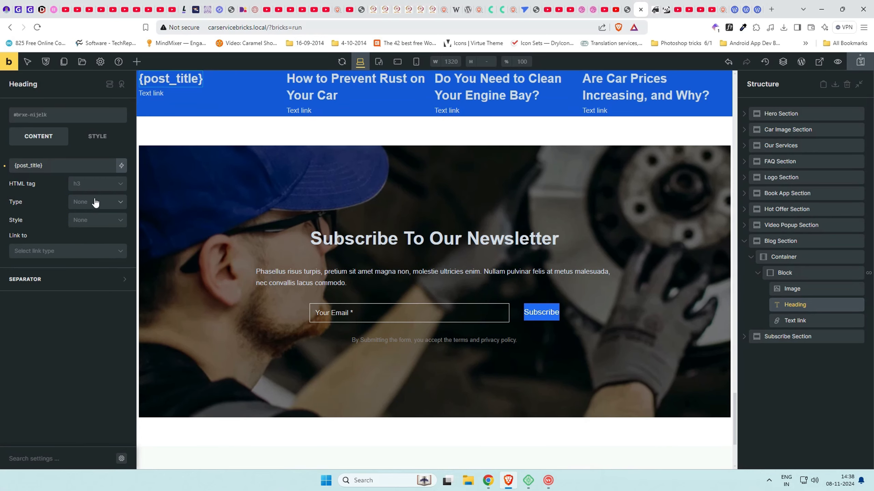
# Change the label of the looped block's text link to "Read More"
pyautogui.click(809, 320)
pyautogui.click(95, 165)
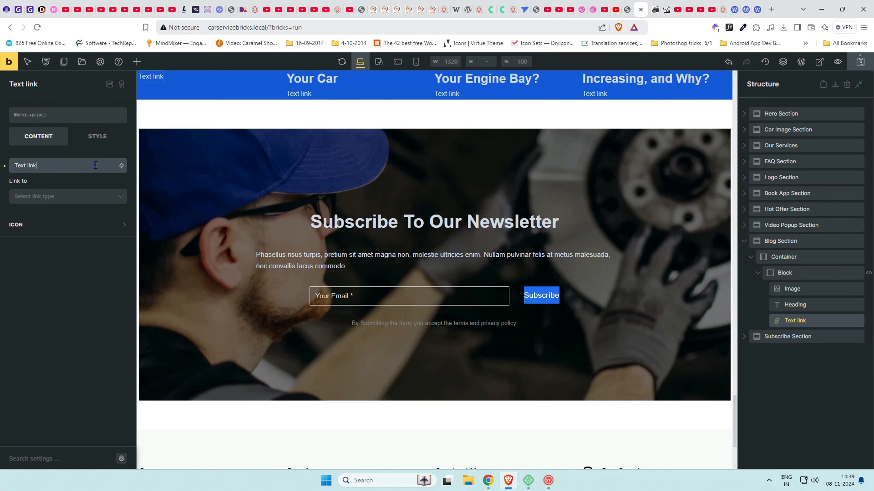
pyautogui.write('Read m')
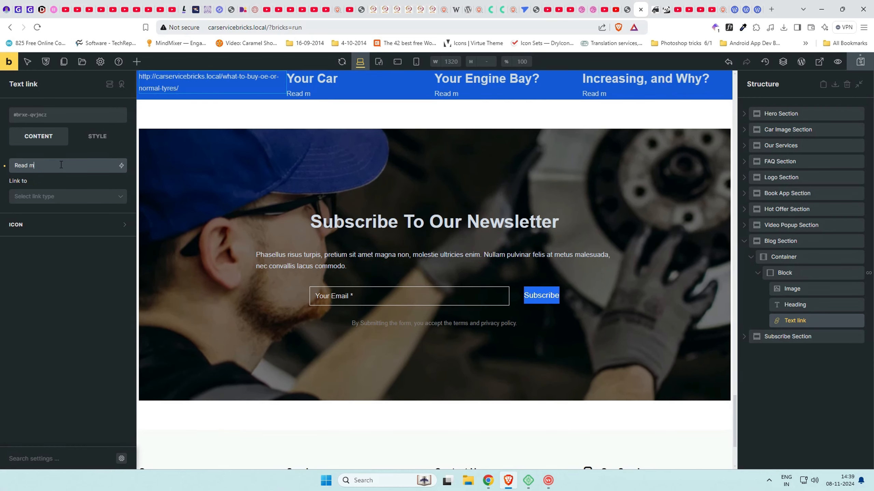
pyautogui.press('BackSpace')
pyautogui.write('More')
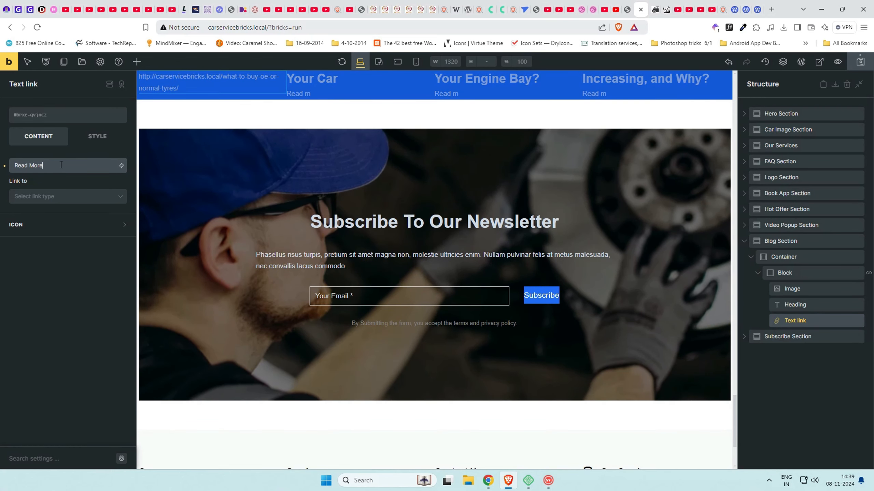
# Link the Read More text to dynamic data using the Post link tag
pyautogui.click(85, 199)
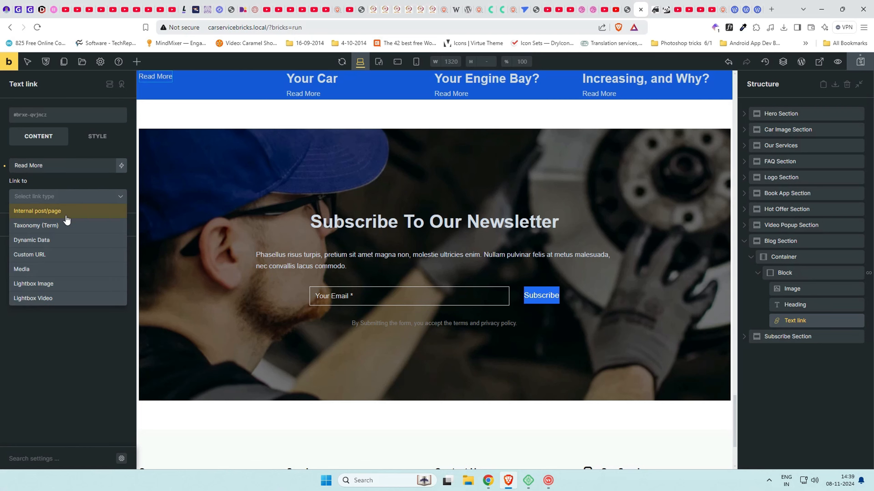
pyautogui.click(58, 241)
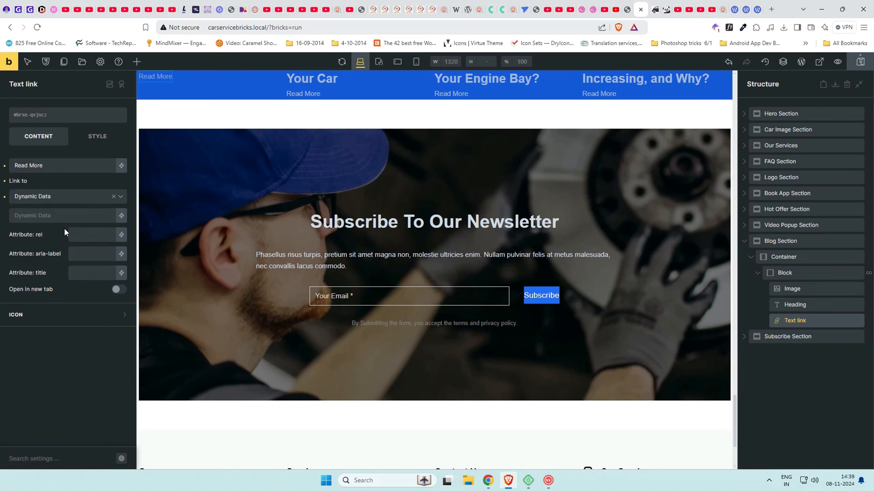
pyautogui.click(121, 218)
pyautogui.scroll(-4, 51, 281)
pyautogui.scroll(4, 51, 280)
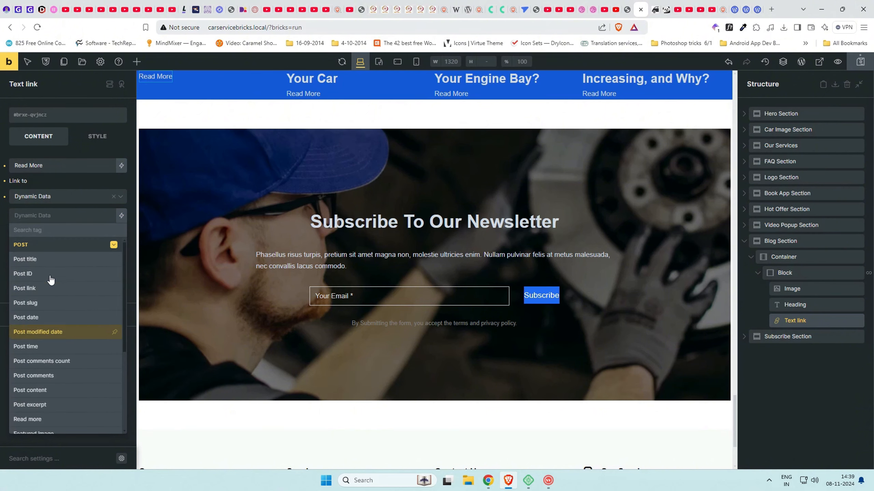
pyautogui.click(52, 293)
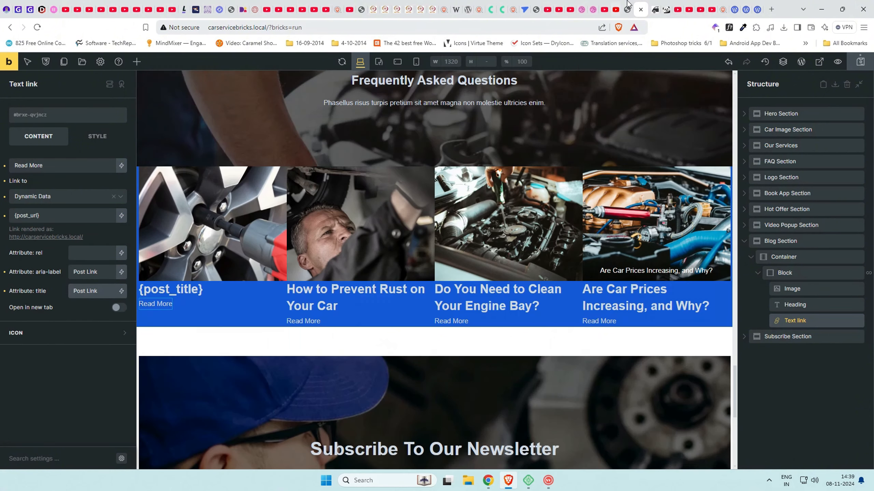
# Check the reference site's news section and add a new container above the posts container in the Blog Section
pyautogui.click(628, 9)
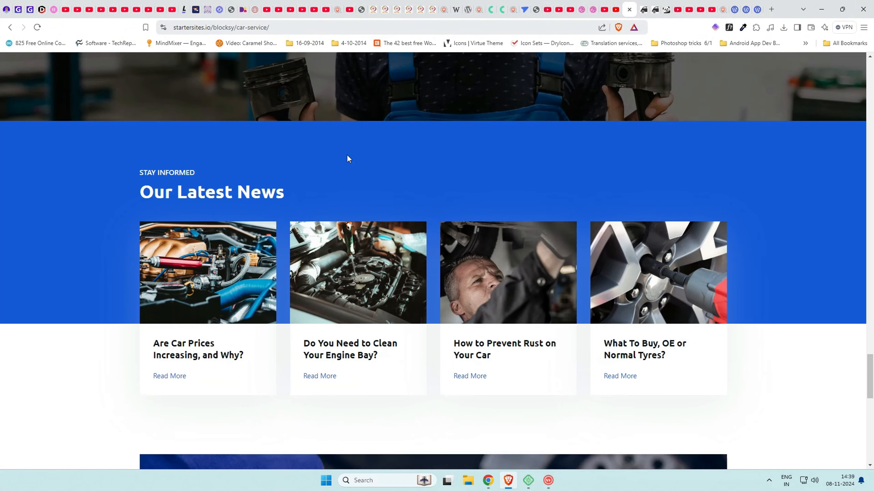
pyautogui.click(644, 5)
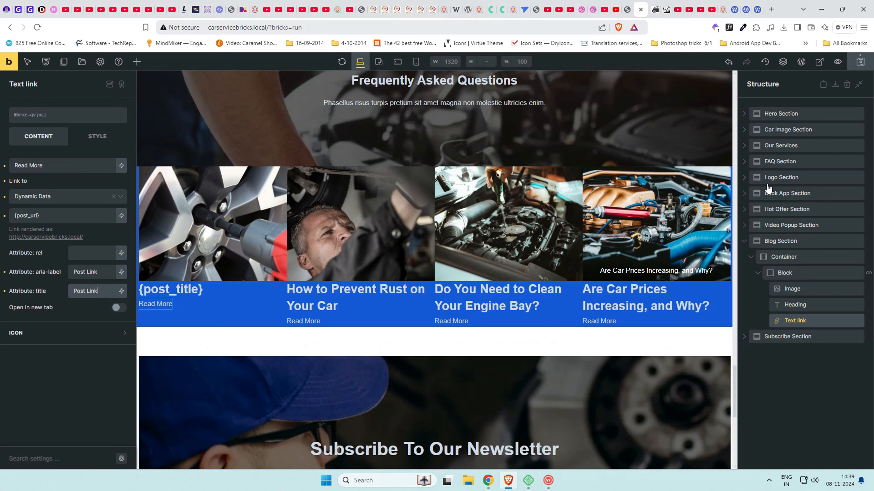
pyautogui.click(751, 261)
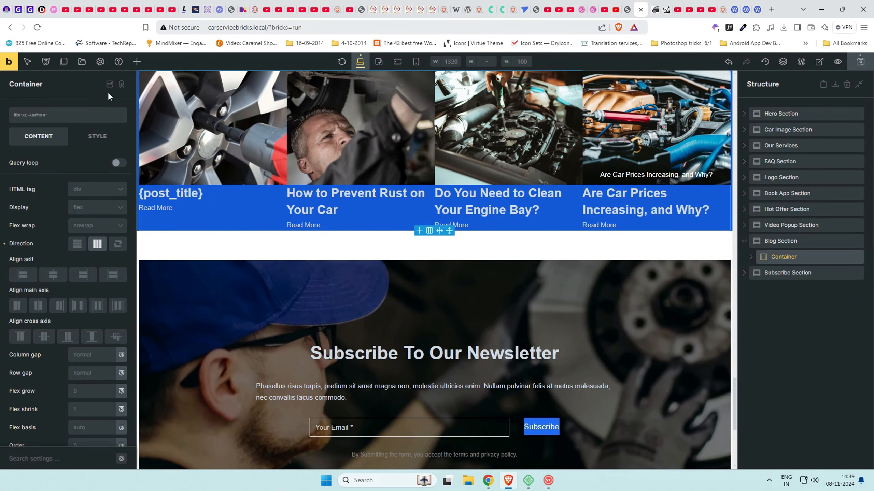
pyautogui.click(139, 62)
pyautogui.moveTo(98, 140); pyautogui.dragTo(810, 256)
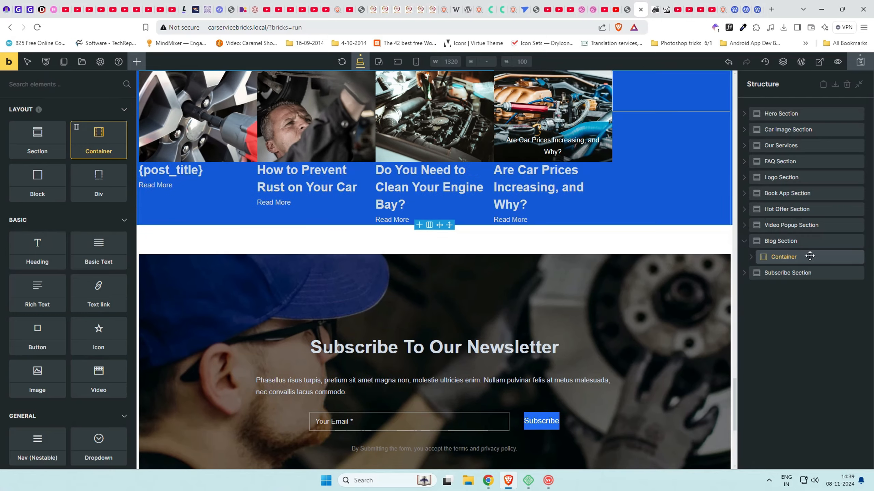
pyautogui.moveTo(790, 339); pyautogui.dragTo(774, 256)
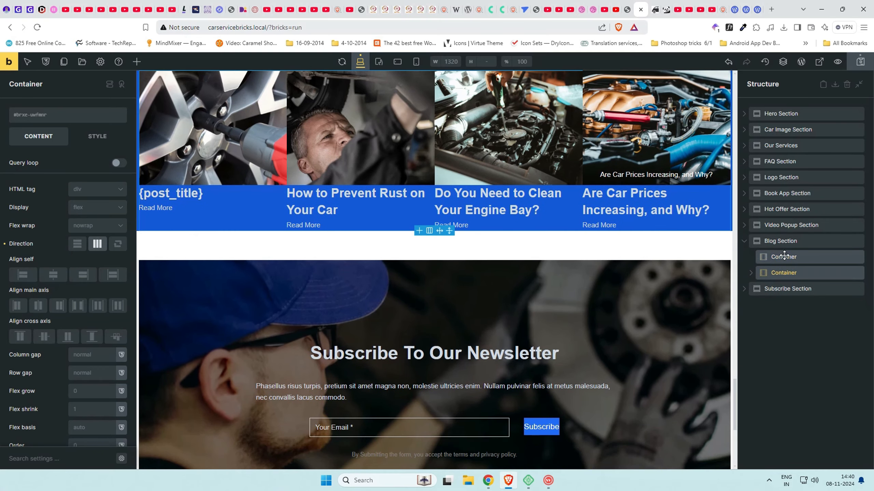
# Insert two Heading elements into the new upper container, following the reference site's section titles
pyautogui.click(784, 256)
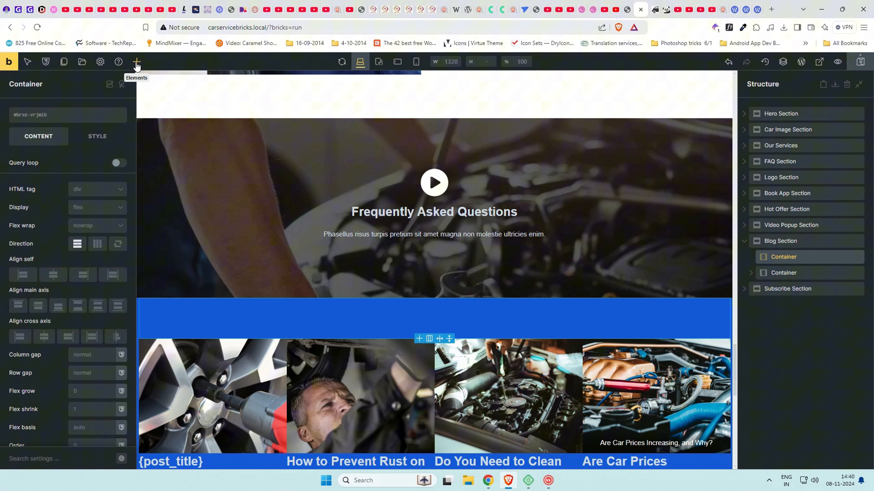
pyautogui.click(136, 63)
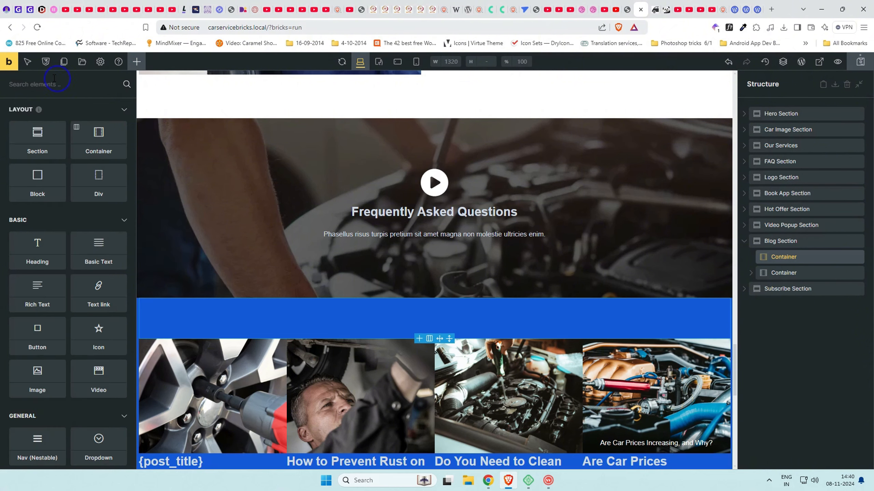
pyautogui.write('head')
pyautogui.click(37, 127)
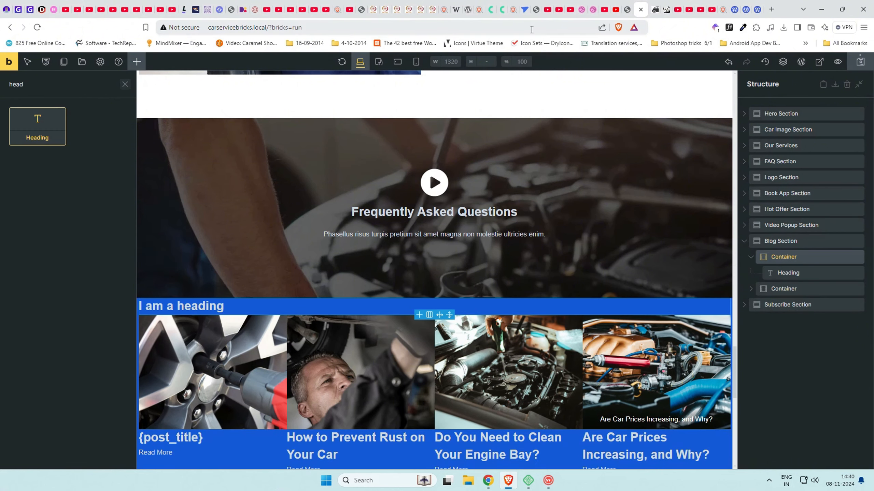
pyautogui.click(627, 9)
pyautogui.click(642, 7)
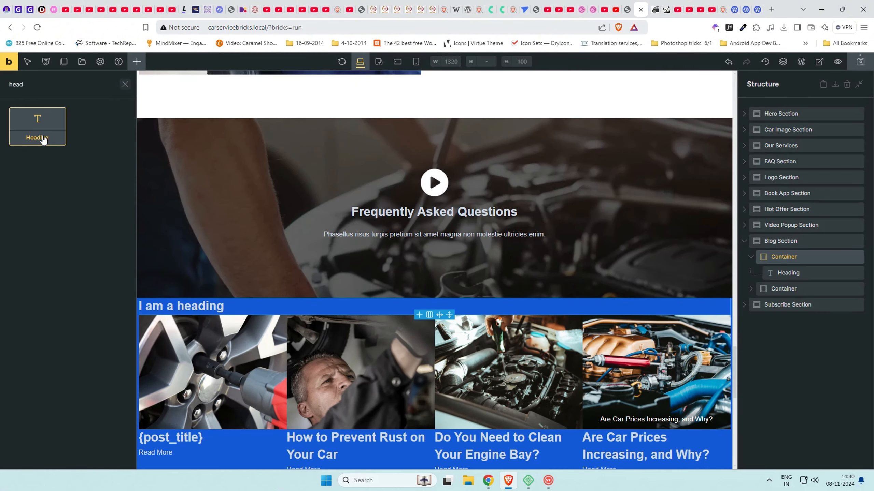
pyautogui.click(37, 126)
# Set the first heading's text to "Stay Informed" as on the reference site, with the h5 HTML tag
pyautogui.click(827, 273)
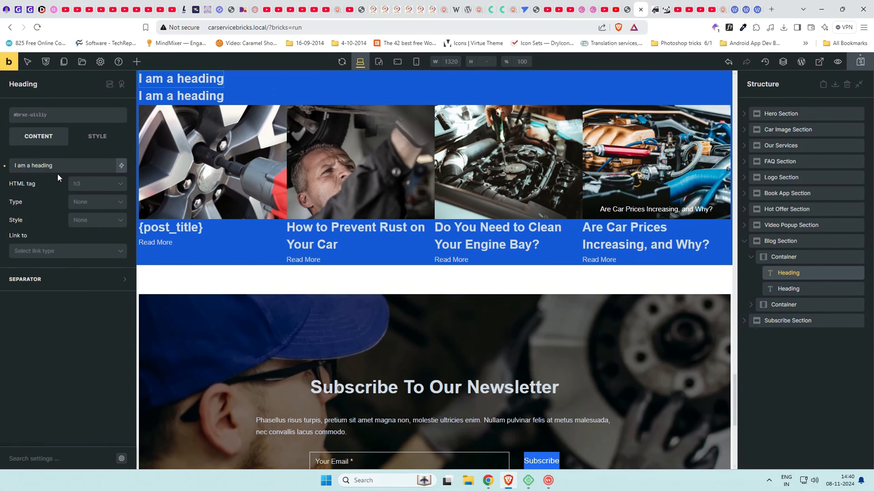
pyautogui.tripleClick(61, 170)
pyautogui.click(627, 9)
pyautogui.click(642, 8)
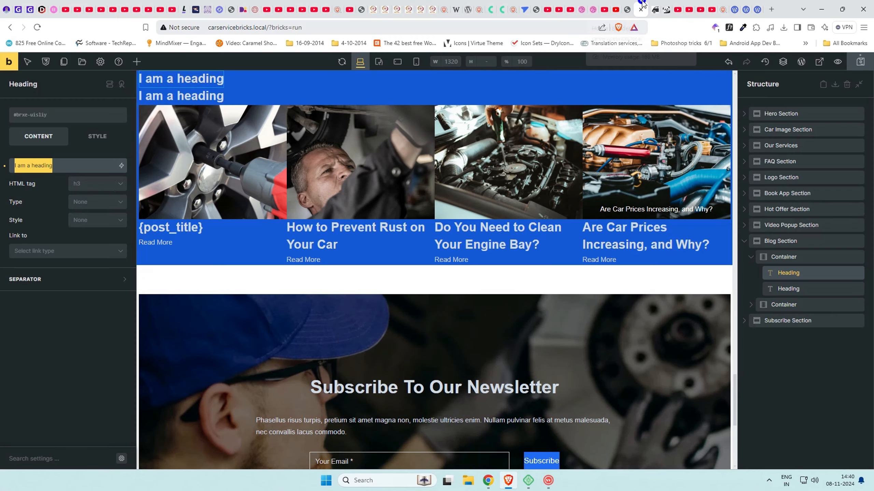
pyautogui.write('Stay Informed')
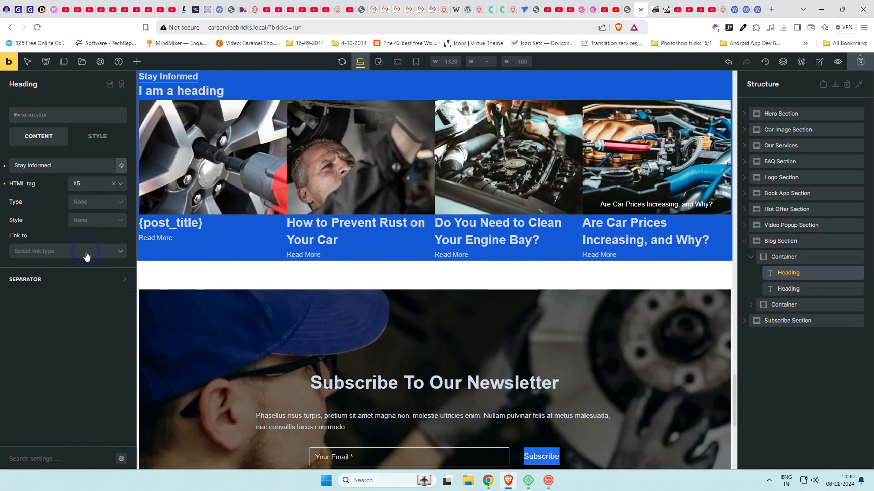
# Style the "Stay Informed" heading in uppercase with a 1rem font size
pyautogui.click(97, 136)
pyautogui.click(55, 292)
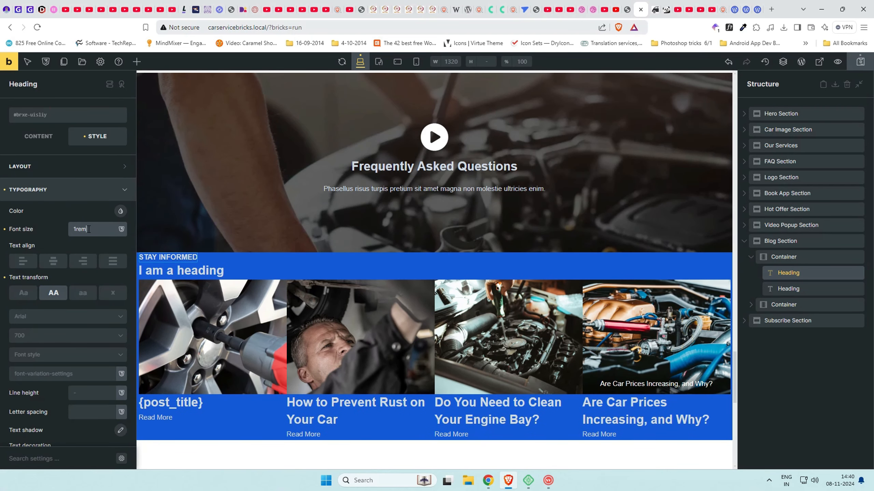
pyautogui.click(39, 136)
# Give the container holding the two headings 2rem of top and bottom padding
pyautogui.click(783, 257)
pyautogui.click(97, 136)
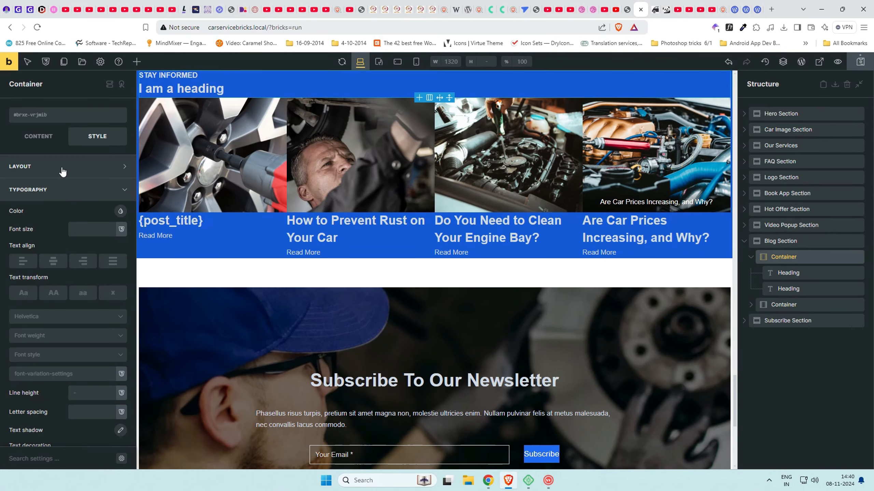
pyautogui.click(62, 170)
pyautogui.click(69, 294)
pyautogui.write('2rem')
pyautogui.click(57, 328)
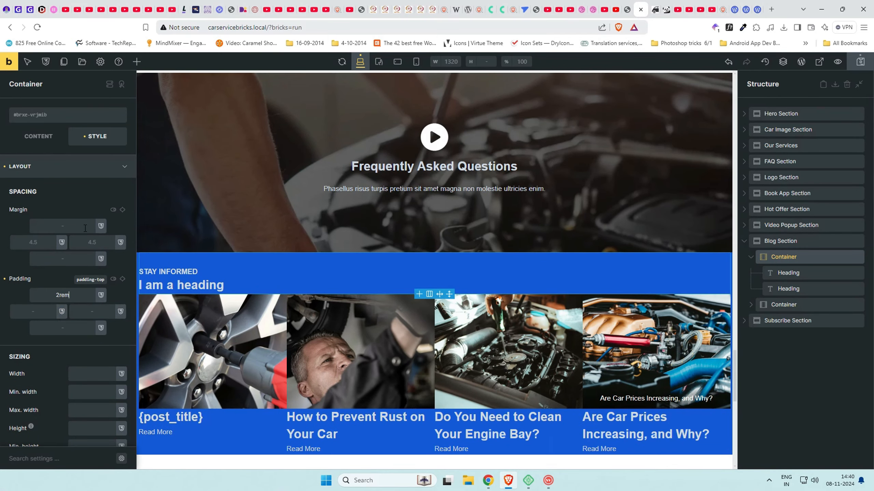
pyautogui.write('2rem2')
# Set the "Stay Informed" heading's bottom margin to .5rem and make its text white
pyautogui.click(788, 273)
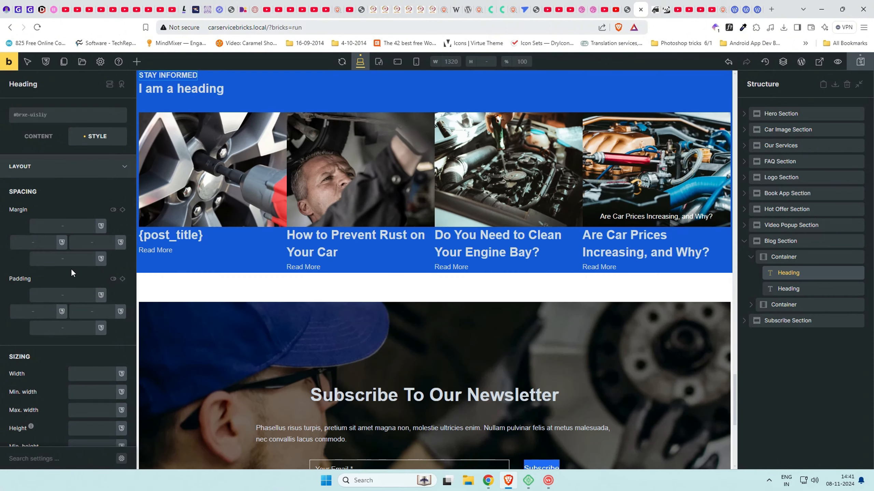
pyautogui.press('BackSpace')
pyautogui.press('BackSpace')
pyautogui.press('BackSpace')
pyautogui.write('.5rem')
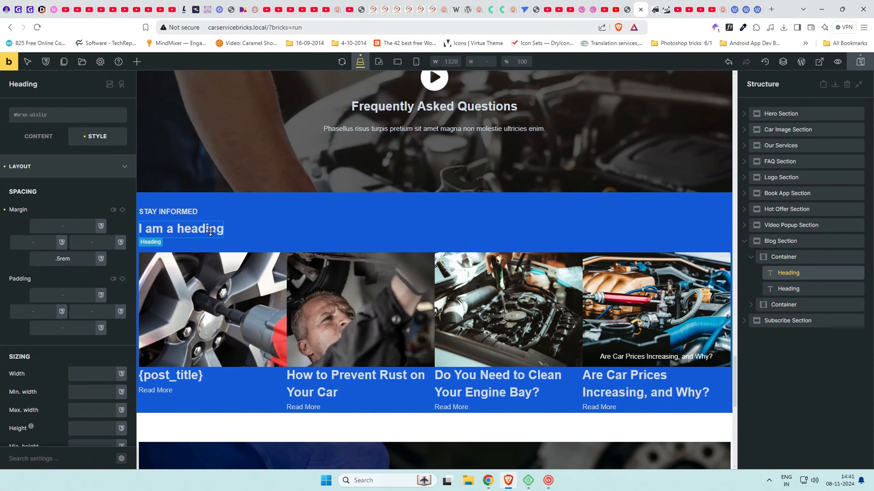
pyautogui.click(85, 166)
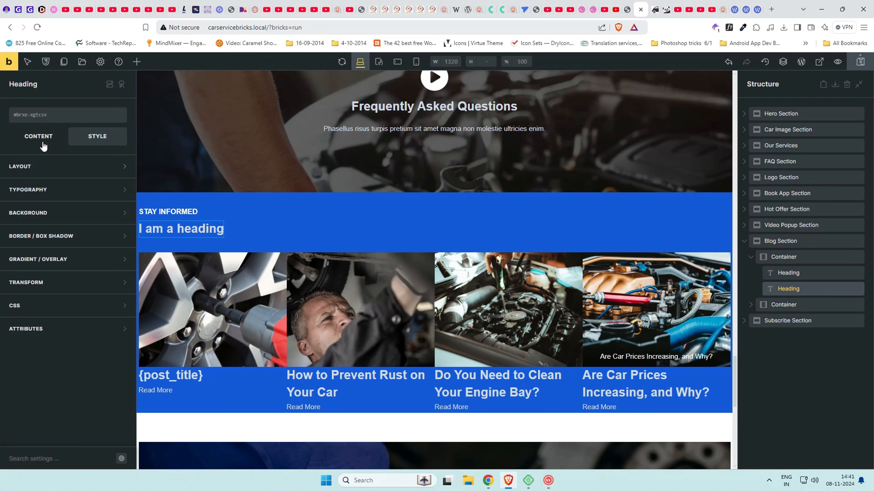
# Set the second heading's text to "Our Latest News"
pyautogui.click(44, 146)
pyautogui.tripleClick(62, 168)
pyautogui.write('Our Latest News')
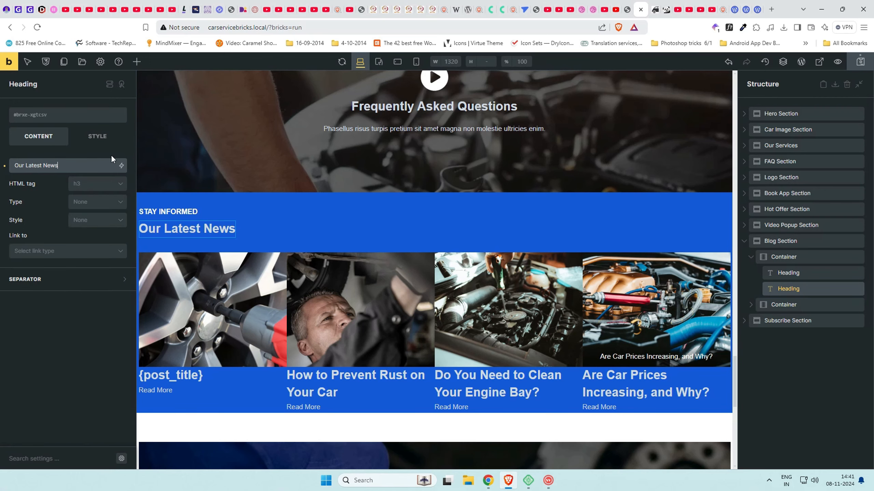
# Style the "Our Latest News" heading with white text and a 2rem font size
pyautogui.click(97, 137)
pyautogui.click(92, 190)
pyautogui.click(121, 211)
pyautogui.click(33, 232)
pyautogui.click(102, 134)
pyautogui.click(101, 190)
pyautogui.click(95, 228)
pyautogui.write('2rem')
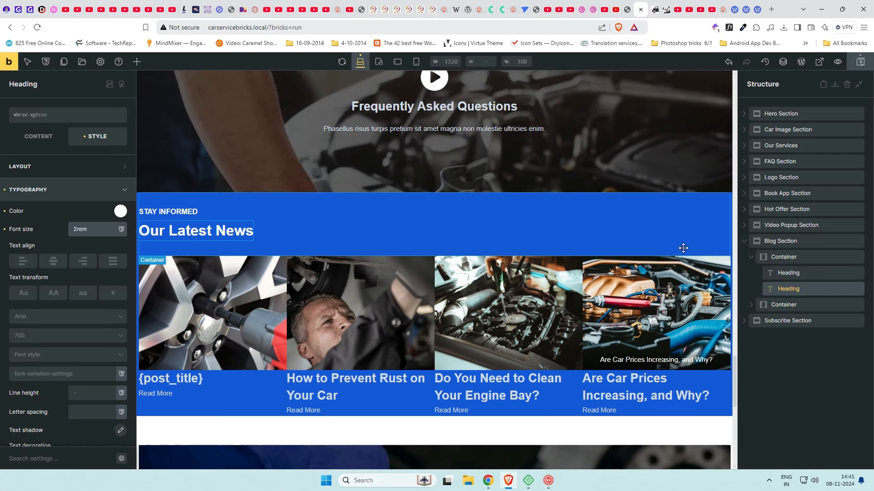
# Give the post card block in the Blog Section's second container a white background
pyautogui.click(751, 259)
pyautogui.click(751, 273)
pyautogui.click(770, 289)
pyautogui.click(69, 190)
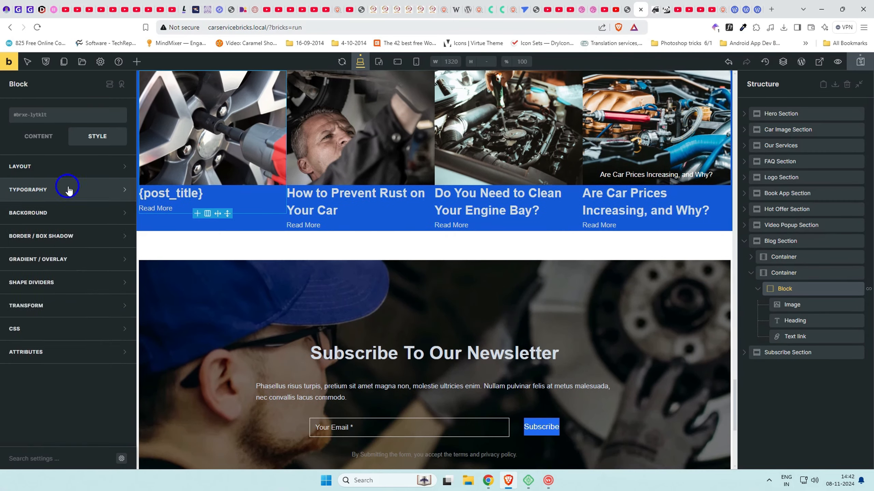
pyautogui.click(81, 213)
pyautogui.click(119, 232)
pyautogui.click(35, 255)
pyautogui.click(119, 234)
# Set the post card block's text color to black
pyautogui.click(69, 190)
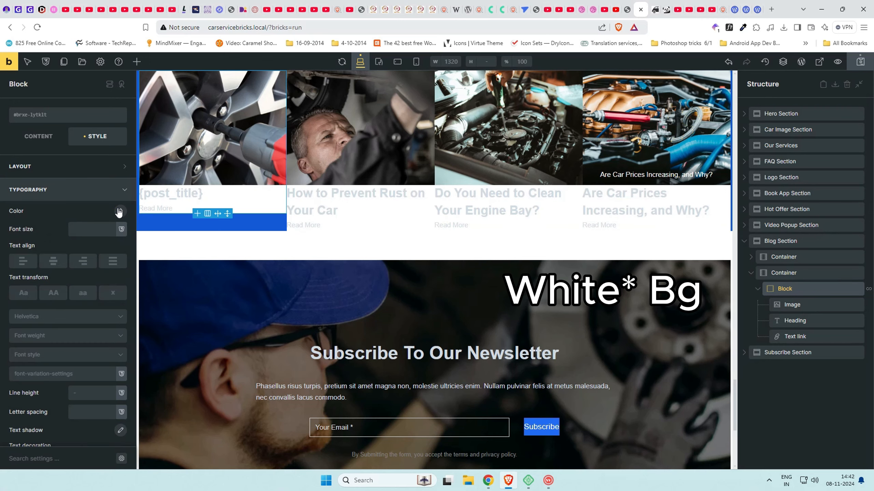
pyautogui.click(121, 211)
pyautogui.click(51, 234)
pyautogui.click(120, 210)
pyautogui.click(128, 194)
pyautogui.scroll(2, 394, 213)
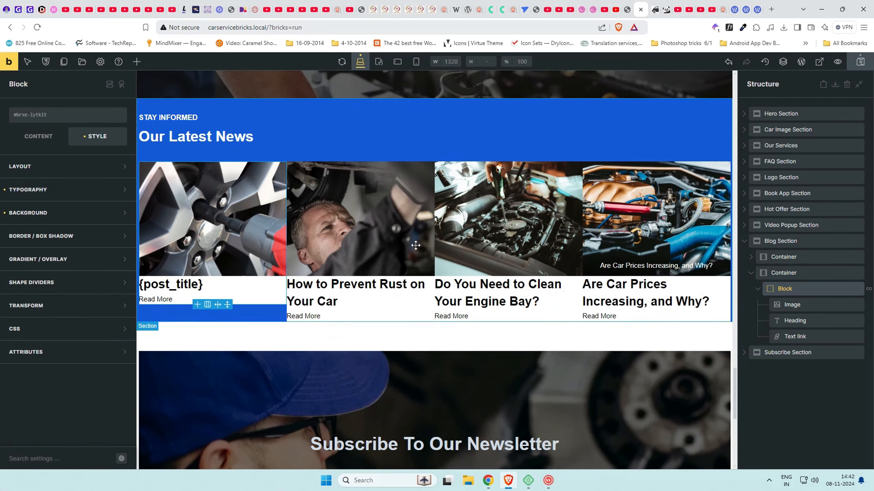
# Change the post title heading's HTML tag to h5, comparing its size with the reference site
pyautogui.click(795, 321)
pyautogui.click(38, 136)
pyautogui.click(98, 186)
pyautogui.click(97, 243)
pyautogui.scroll(5, 330, 214)
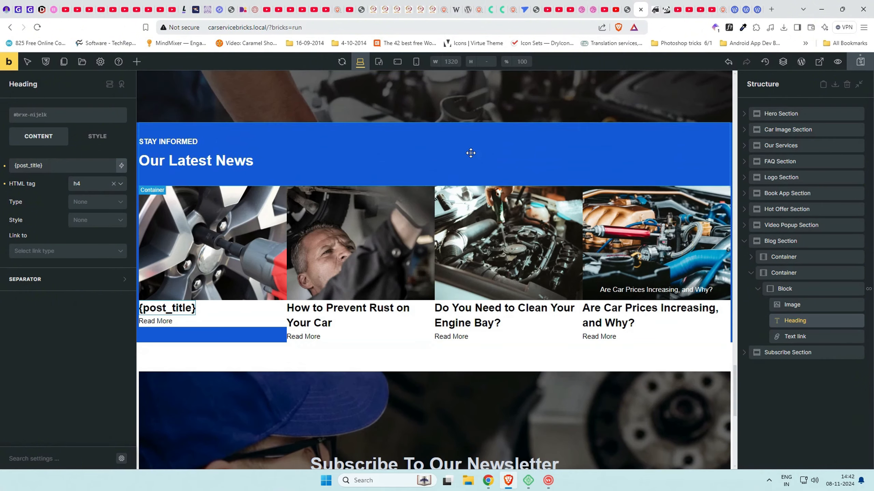
pyautogui.click(627, 9)
pyautogui.click(642, 5)
pyautogui.click(103, 184)
pyautogui.click(86, 253)
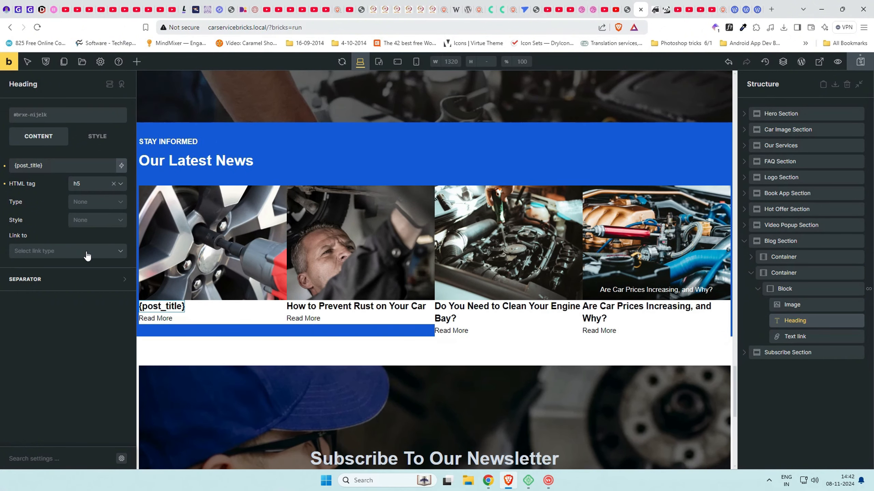
pyautogui.click(627, 9)
pyautogui.click(642, 5)
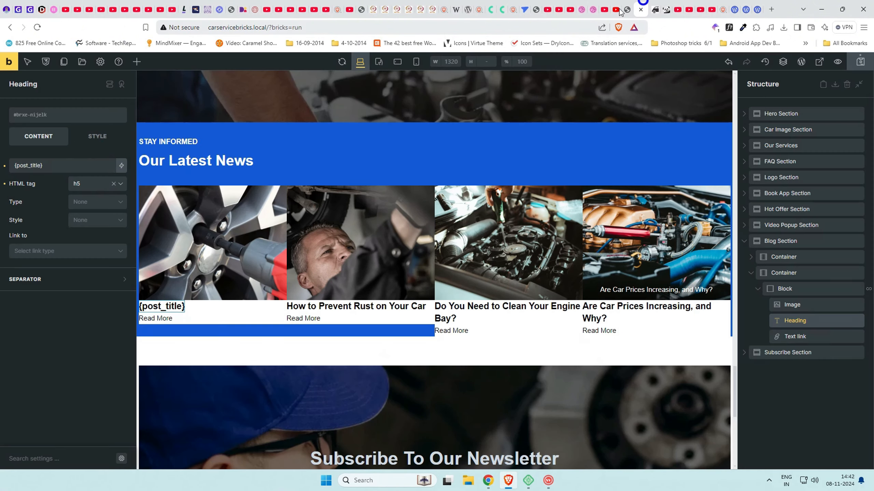
pyautogui.click(780, 289)
pyautogui.click(88, 377)
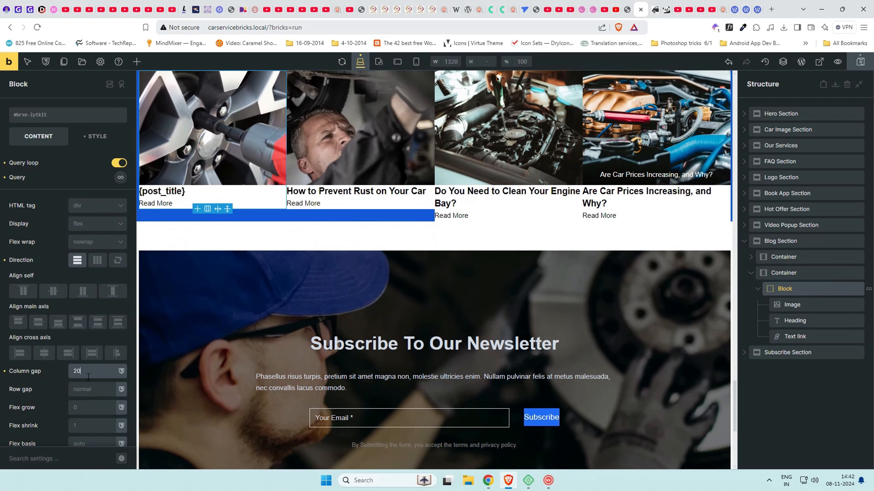
pyautogui.press('Tab')
pyautogui.hotkey('shift', 'Tab')
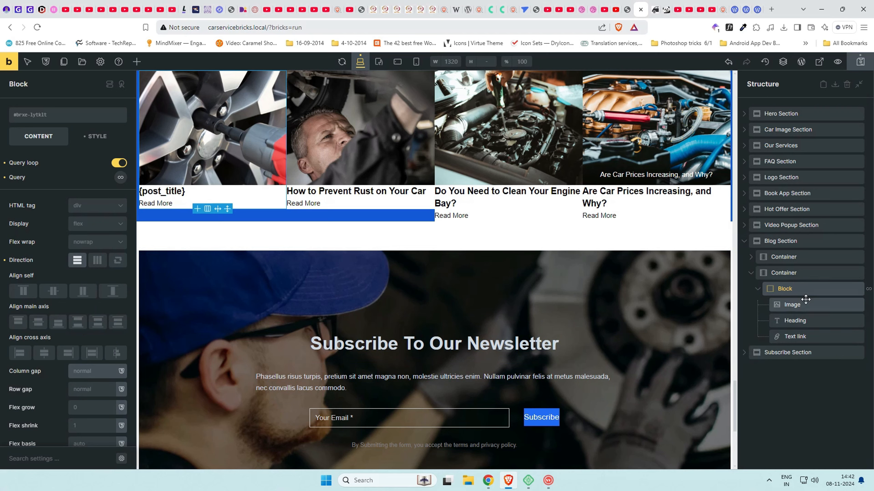
# Set the column gap of the container holding the post cards to 30
pyautogui.click(807, 275)
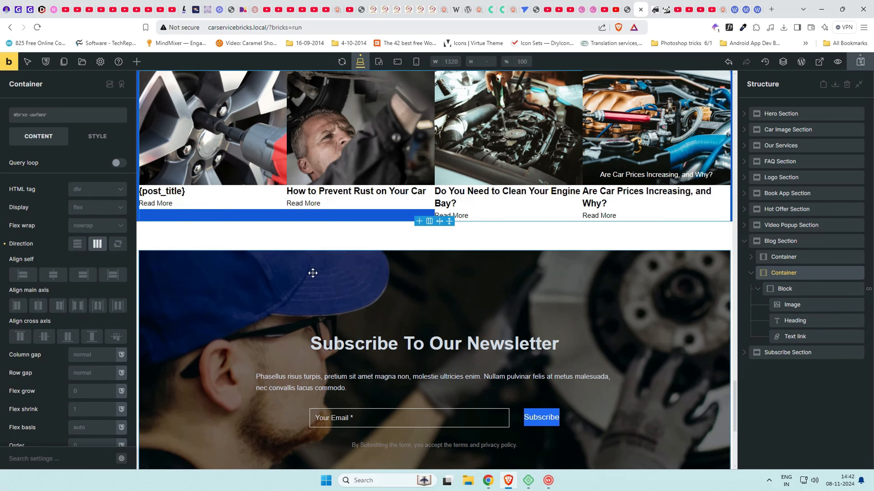
pyautogui.click(97, 362)
pyautogui.write('20')
pyautogui.write('30')
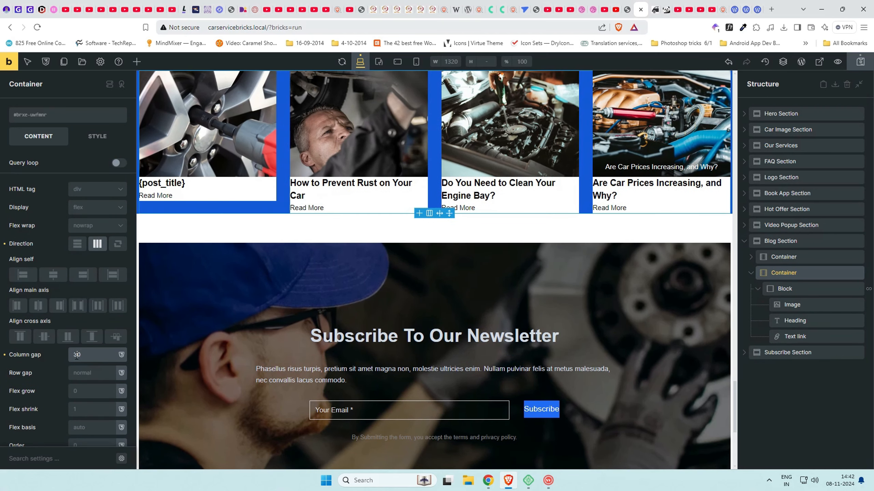
# Add a block below the image in the post card and nest the post title heading and Read More link inside it
pyautogui.scroll(4, 388, 391)
pyautogui.click(136, 61)
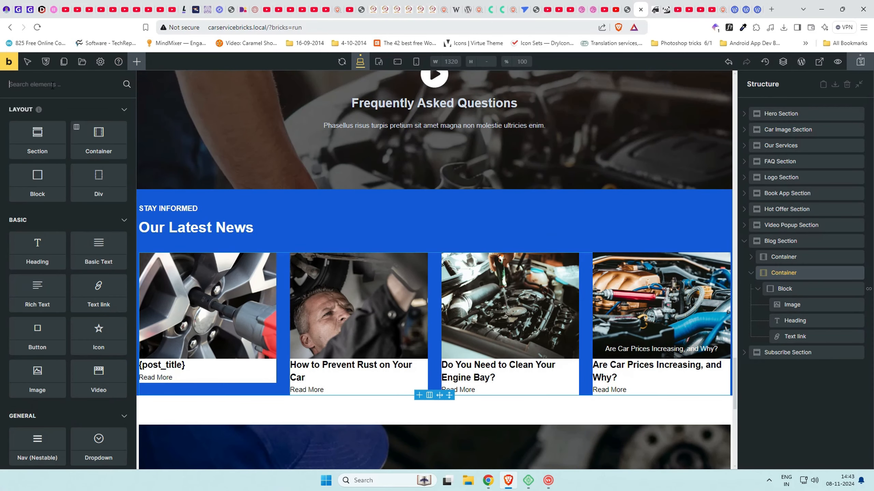
pyautogui.write('block')
pyautogui.click(36, 138)
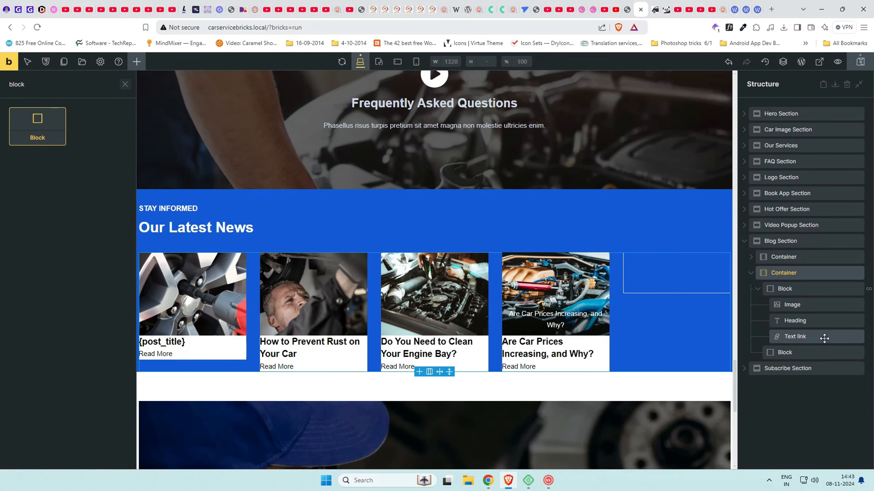
pyautogui.moveTo(820, 353)
pyautogui.mouseDown()
pyautogui.moveTo(798, 339)
pyautogui.moveTo(803, 318)
pyautogui.moveTo(811, 331)
pyautogui.moveTo(812, 322)
pyautogui.moveTo(816, 350)
pyautogui.moveTo(818, 340)
pyautogui.mouseUp()
pyautogui.scroll(6, 537, 339)
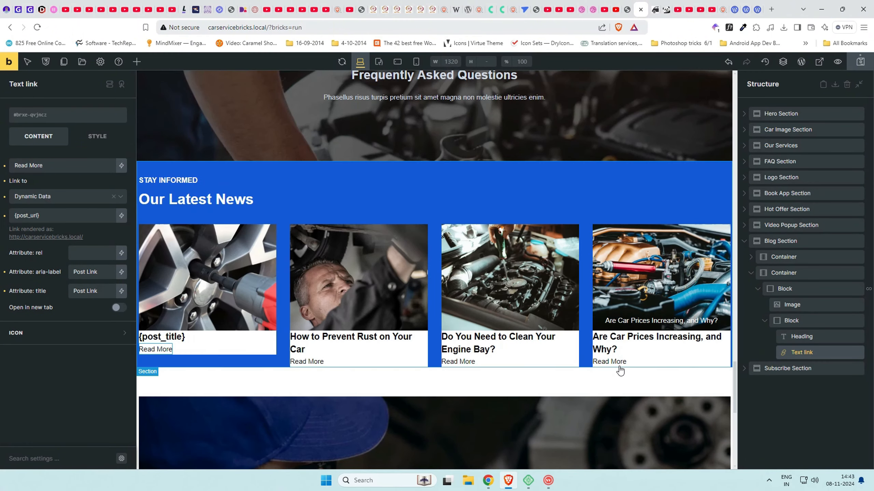
# Give the block around the post title and Read More link 2rem of padding on all sides
pyautogui.click(791, 321)
pyautogui.click(91, 143)
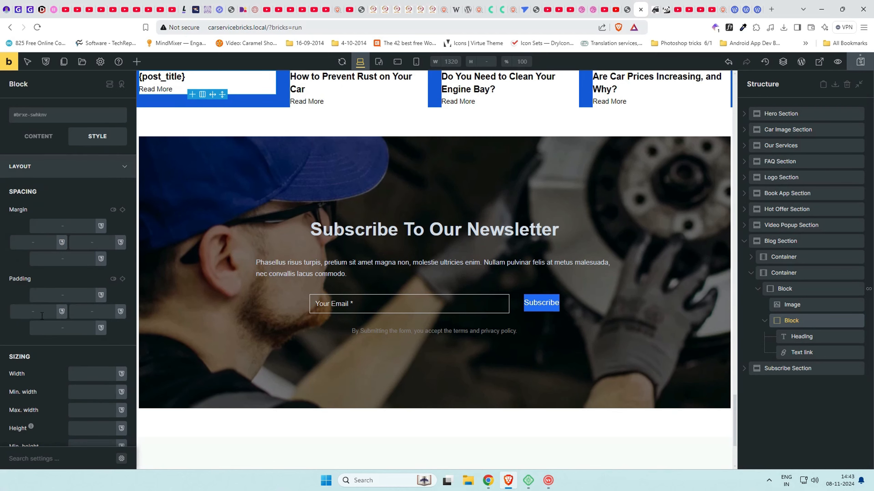
pyautogui.click(56, 296)
pyautogui.write('2rem')
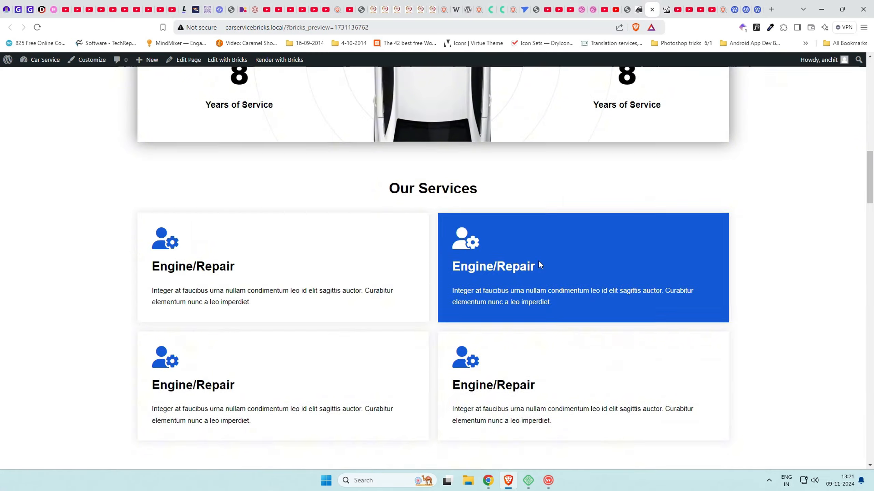
# Check the blog cards' layout on the page preview and return to the editor
pyautogui.scroll(-15, 537, 268)
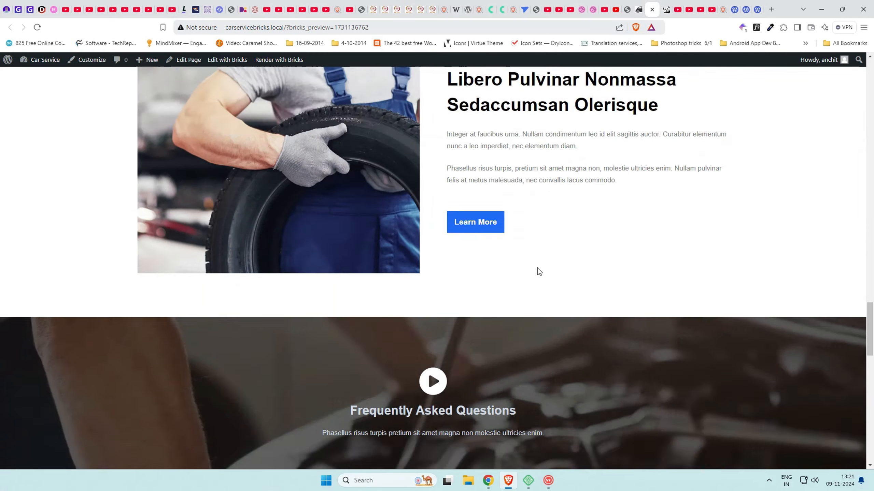
pyautogui.scroll(3, 522, 293)
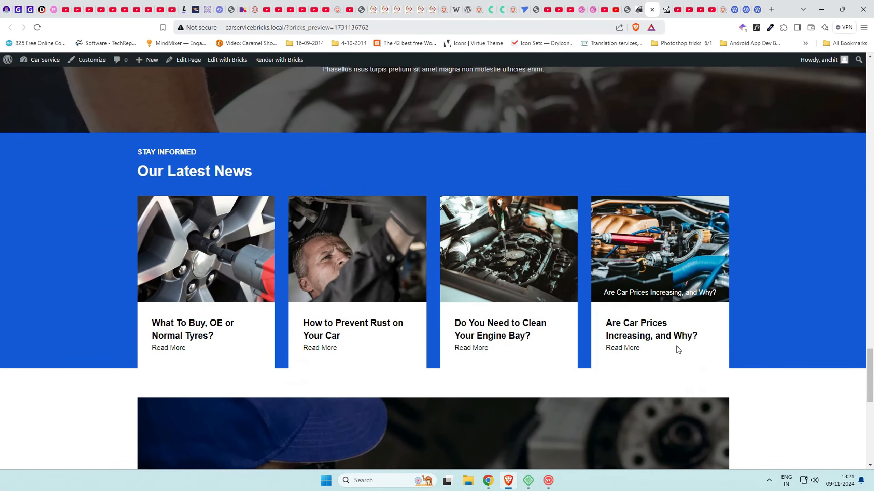
pyautogui.click(638, 8)
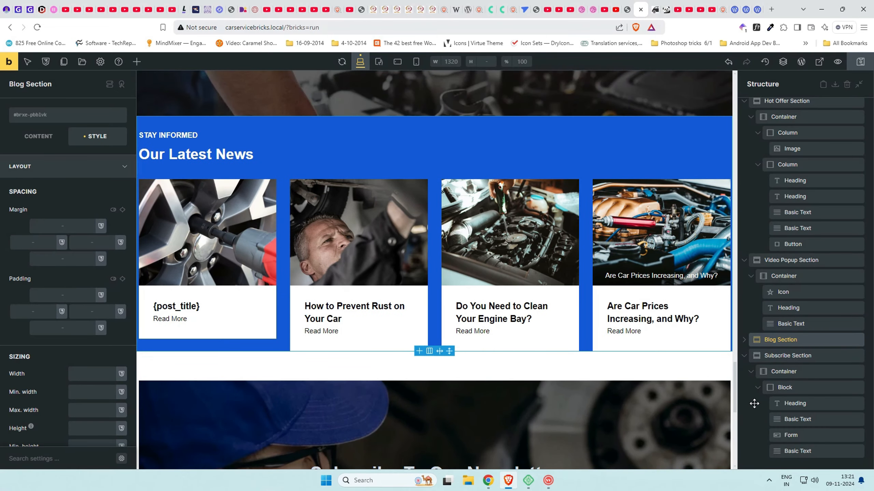
# Add a section named "Blue Bg Section" above the Blog Section and move the container with the two news headings into it
pyautogui.click(744, 356)
pyautogui.click(756, 464)
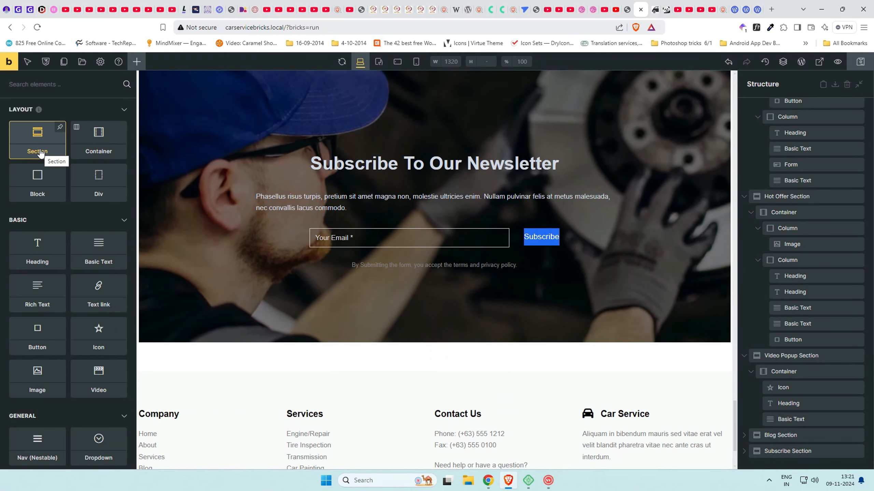
pyautogui.click(38, 138)
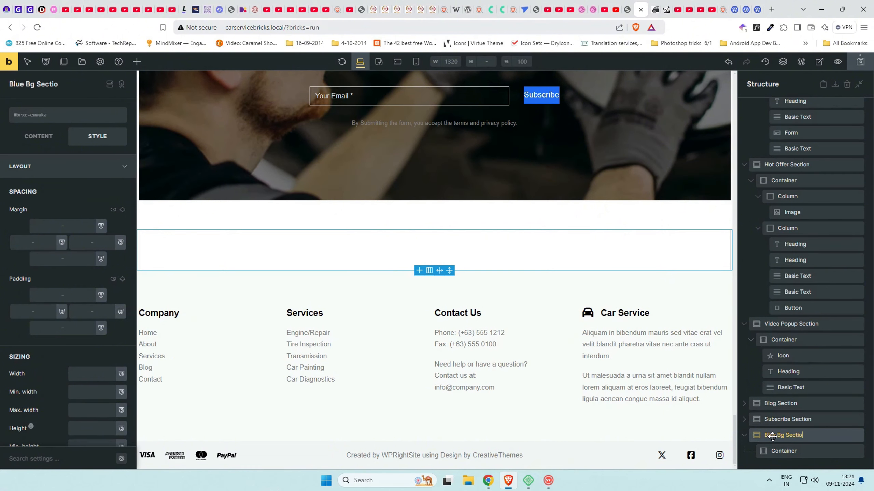
pyautogui.click(744, 436)
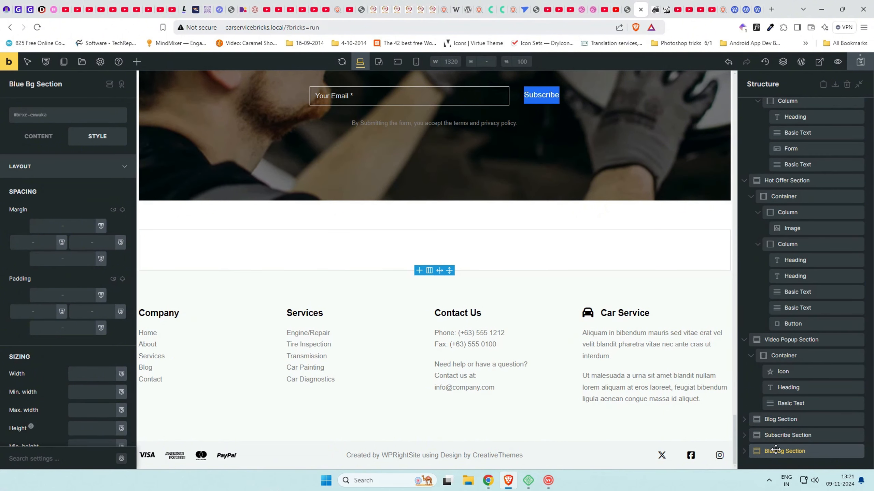
pyautogui.click(776, 450)
# Give the Blue Bg Section the palette's blue background and clear the Blog Section's background color
pyautogui.click(63, 168)
pyautogui.click(65, 212)
pyautogui.click(120, 236)
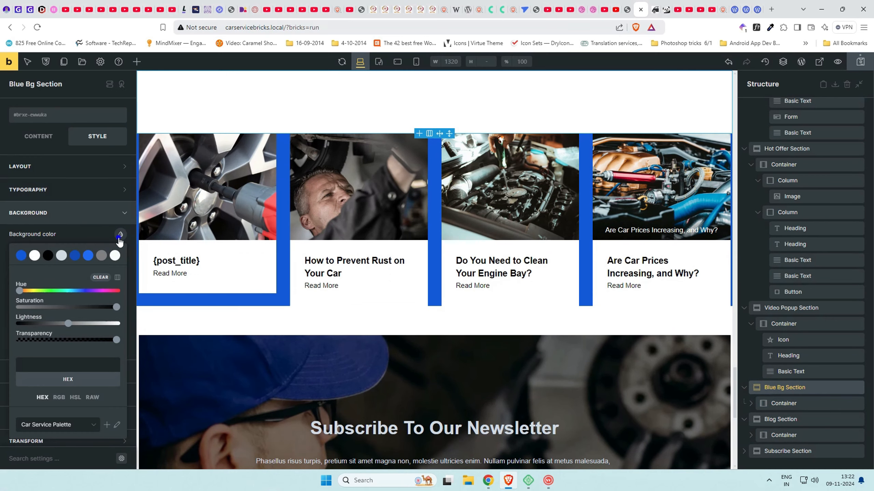
pyautogui.click(21, 256)
pyautogui.click(120, 213)
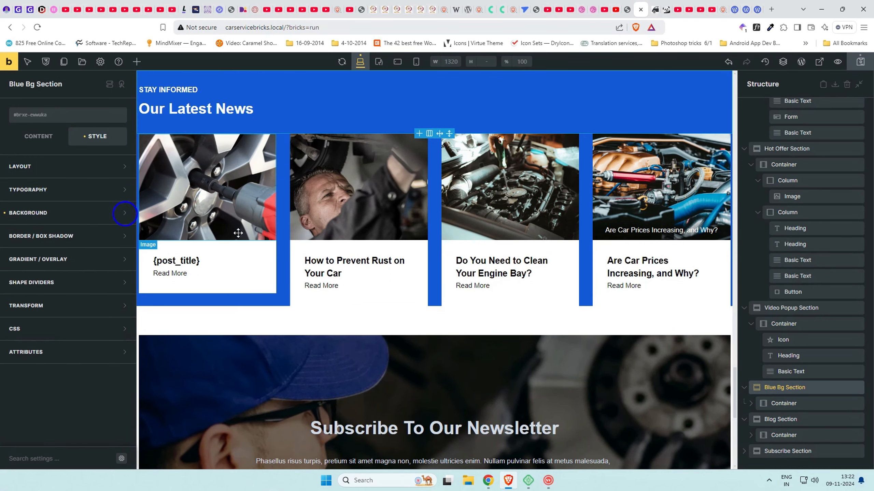
pyautogui.click(784, 419)
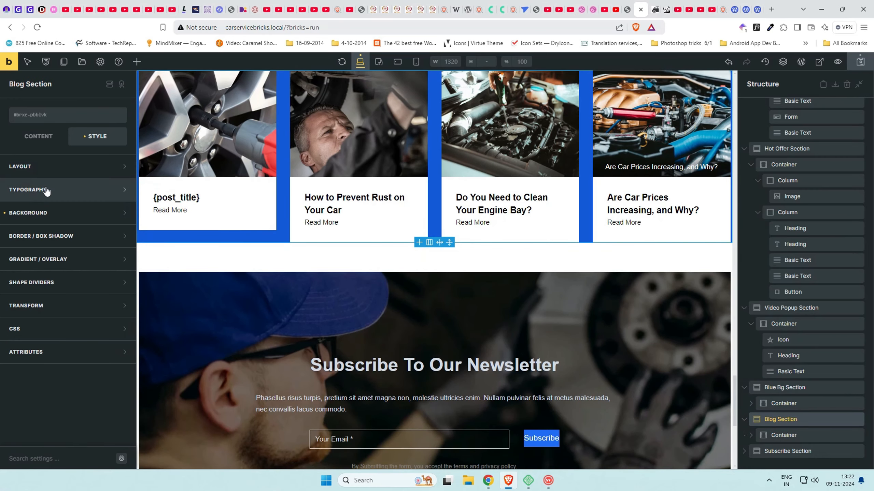
pyautogui.scroll(4, 492, 322)
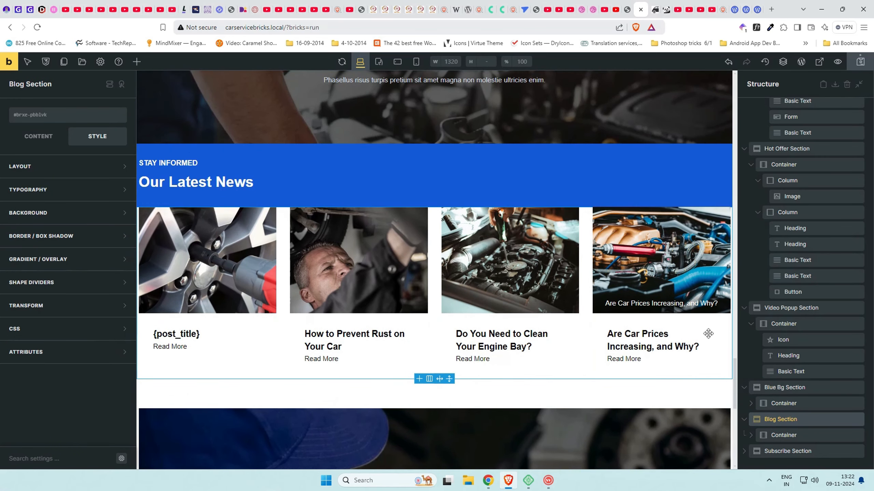
# Set the Blue Bg Section's bottom padding to 15rem
pyautogui.click(791, 387)
pyautogui.click(66, 172)
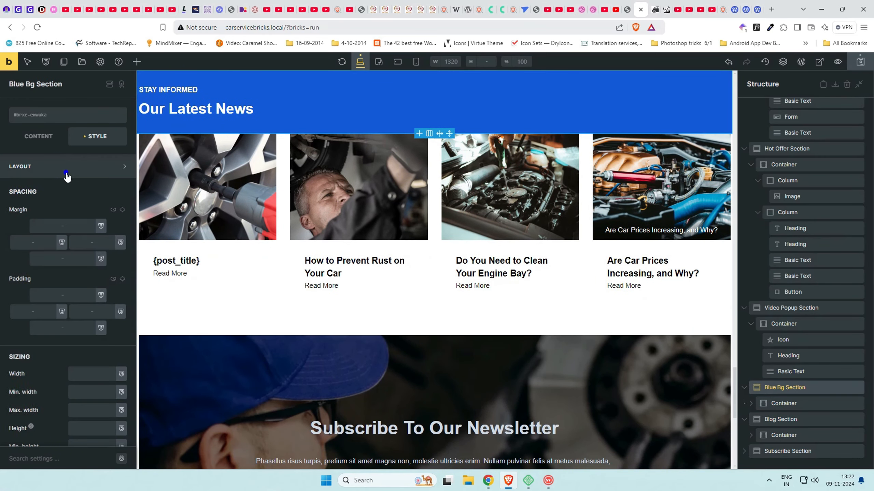
pyautogui.write('15rem')
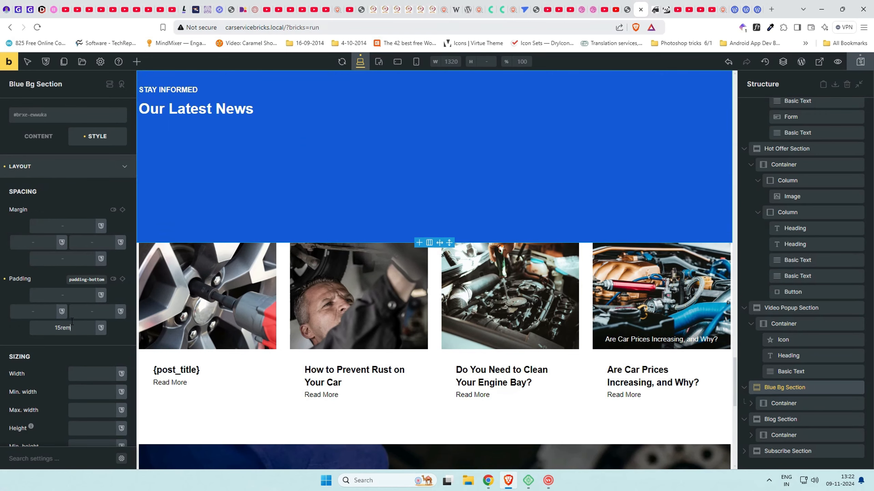
# Set the Blog Section's top margin to -15rem so the post cards overlap the blue section
pyautogui.click(797, 421)
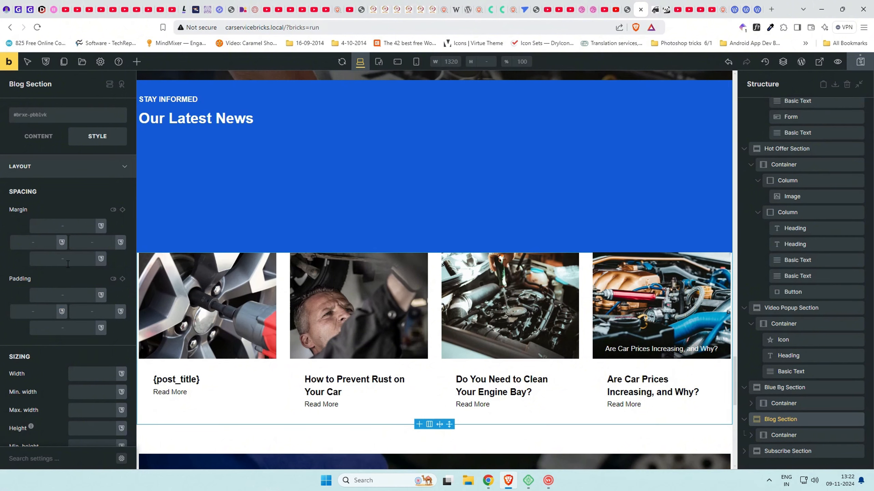
pyautogui.click(67, 228)
pyautogui.write('-10rem')
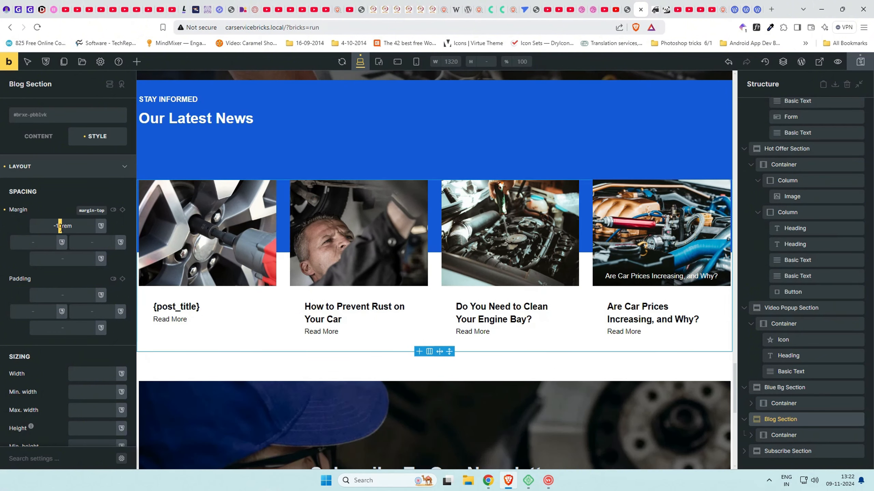
pyautogui.write('5')
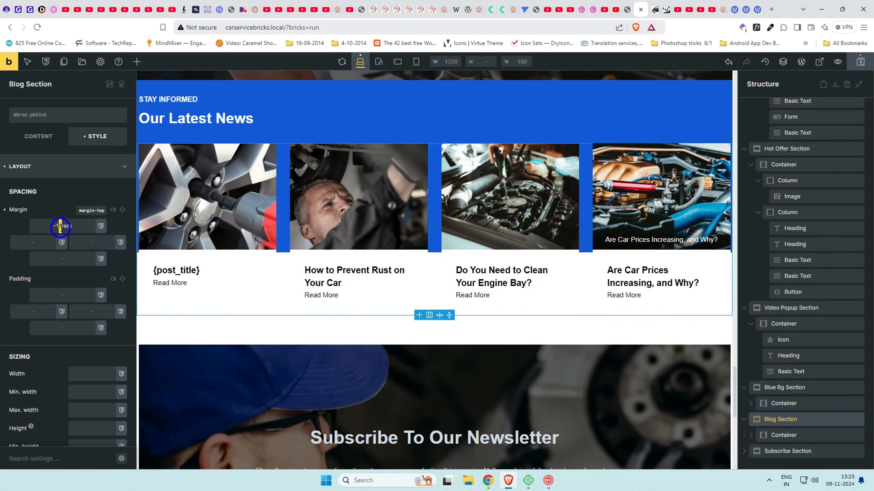
pyautogui.write('4')
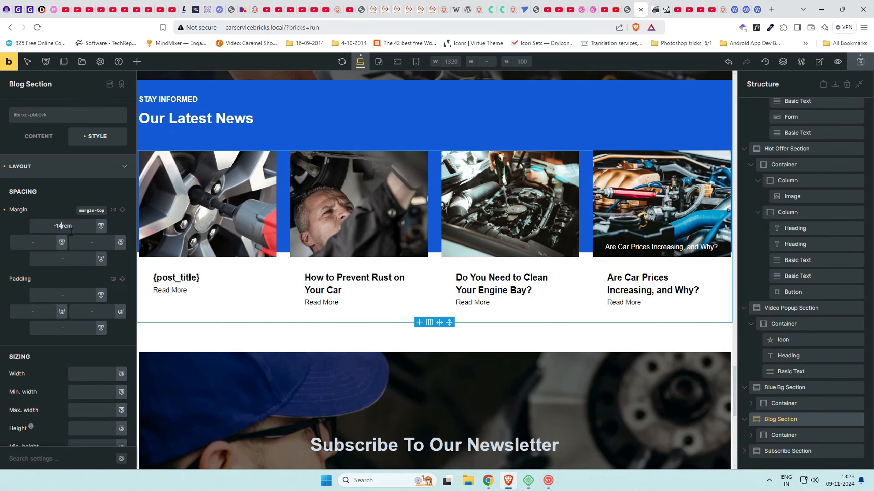
pyautogui.write('.5')
pyautogui.press('BackSpace')
pyautogui.press('BackSpace')
pyautogui.press('BackSpace')
pyautogui.write('5')
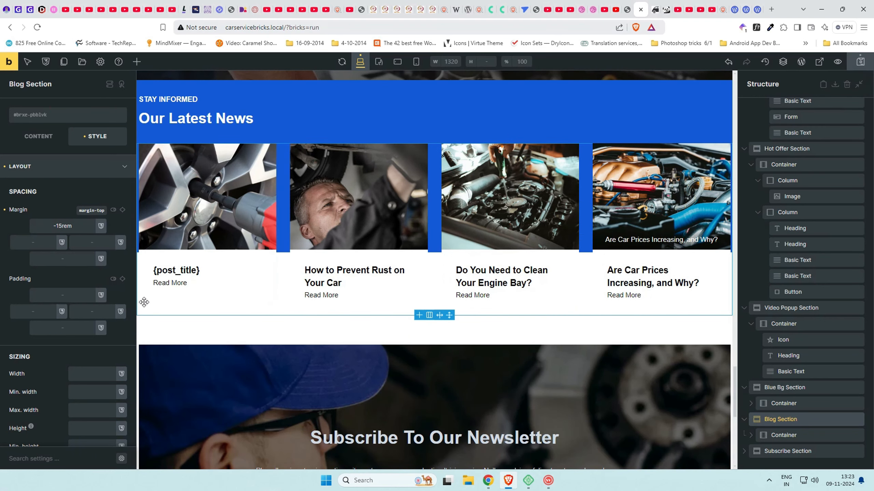
# Set the Blog Section's bottom padding to 1rem and save the page
pyautogui.click(75, 328)
pyautogui.write('1rem')
pyautogui.hotkey('ctrl', 's')
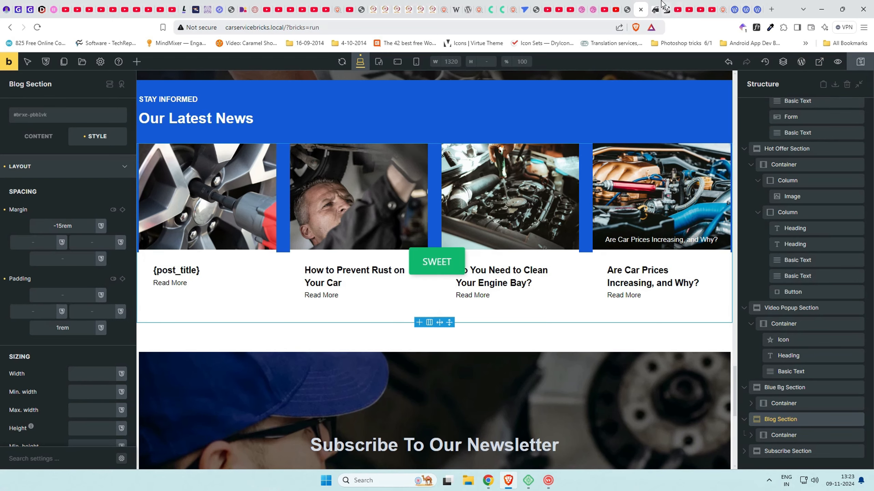
# Check the overlap of the blog cards and blue background on the page preview
pyautogui.hotkey('ctrl', 'Tab')
pyautogui.scroll(-20, 603, 171)
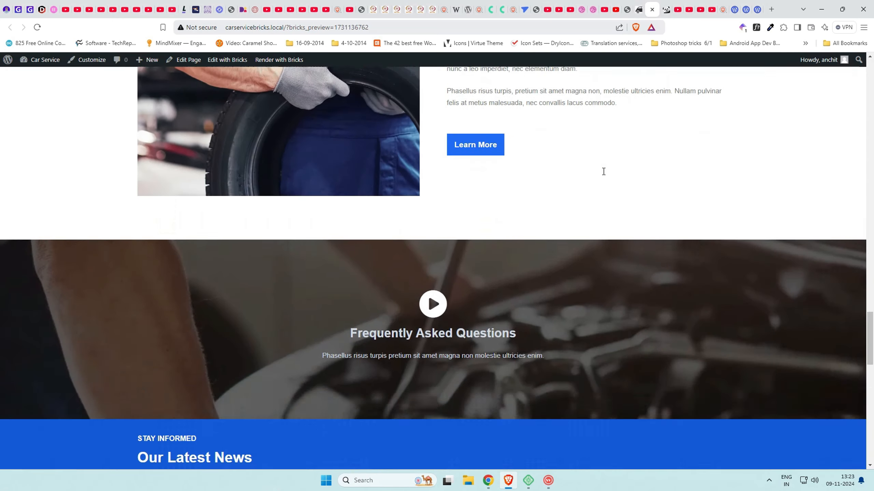
pyautogui.scroll(3, 277, 214)
pyautogui.scroll(-10, 276, 214)
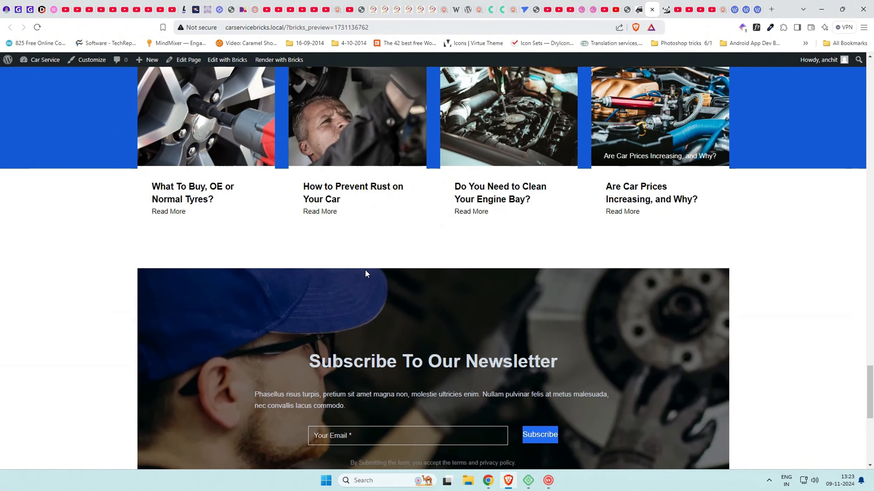
# Link the Blog Section card's Heading to dynamic data using the Post title tag
pyautogui.scroll(8, 365, 271)
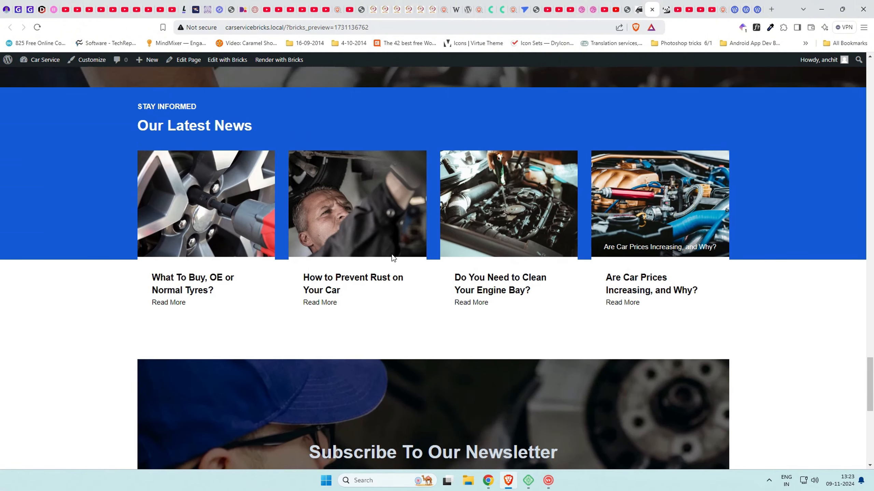
pyautogui.scroll(6, 665, 257)
pyautogui.scroll(-7, 652, 260)
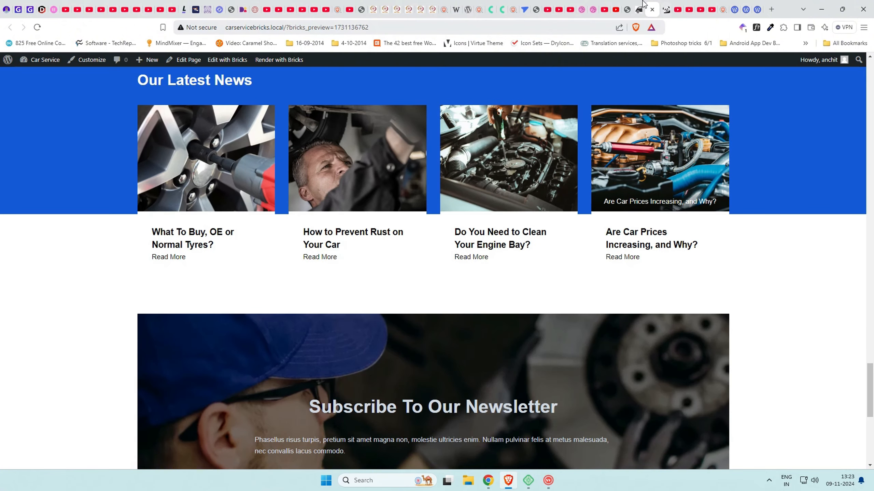
pyautogui.click(643, 3)
pyautogui.click(785, 420)
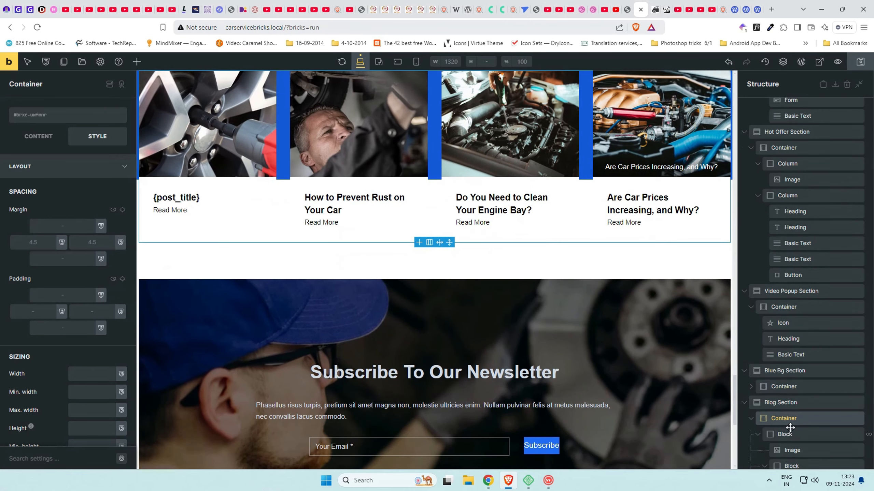
pyautogui.scroll(-2, 790, 427)
pyautogui.click(807, 419)
pyautogui.click(37, 138)
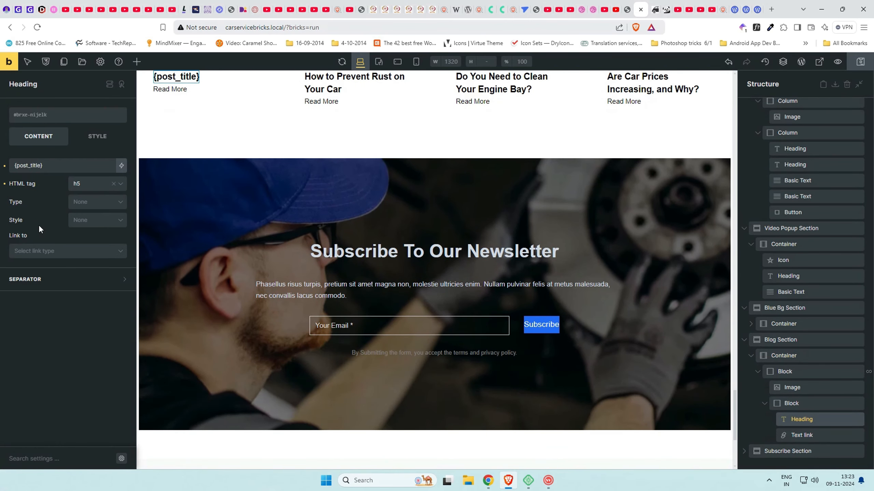
pyautogui.click(52, 251)
pyautogui.click(63, 299)
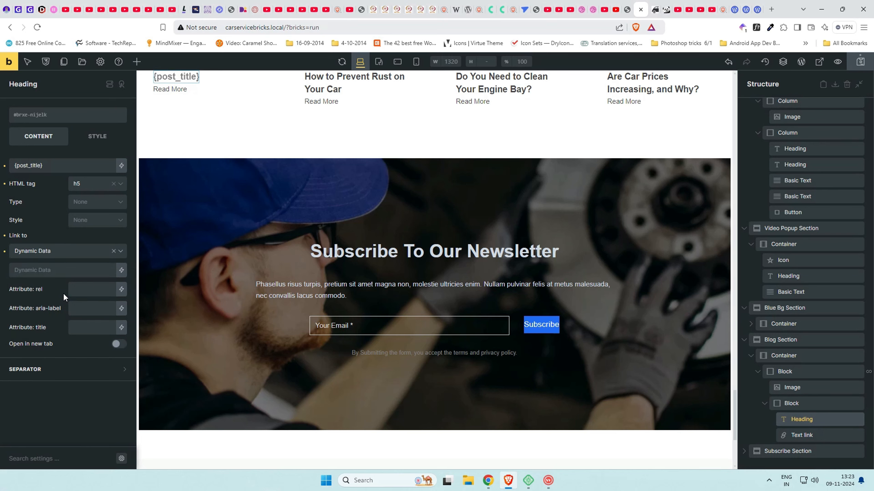
pyautogui.click(121, 271)
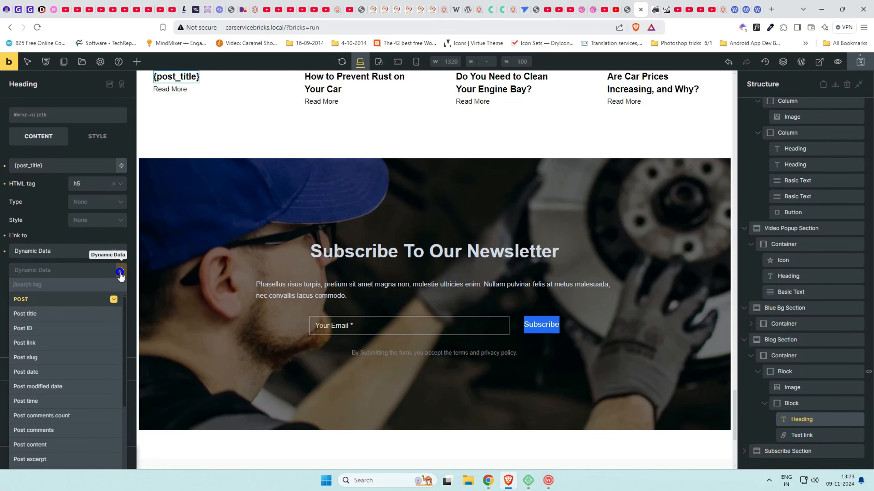
pyautogui.click(37, 314)
# Set the Heading link's aria-label and title attributes to "Post Title"
pyautogui.click(80, 316)
pyautogui.write('Post Title')
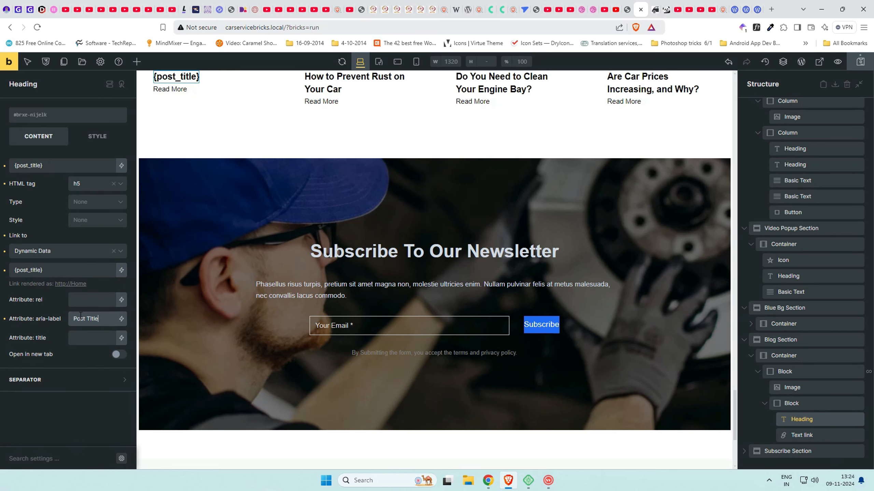
pyautogui.click(92, 338)
pyautogui.write('Post Title')
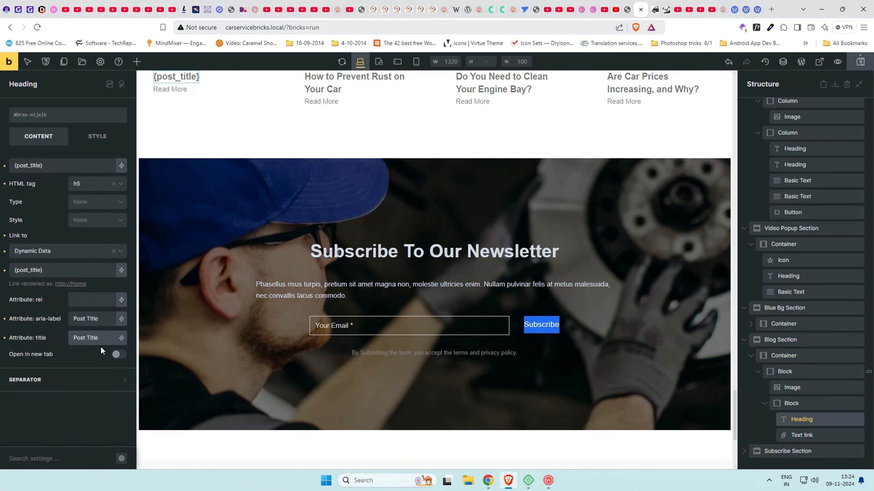
# Save the page and test the "How to Prevent Rust on Your Car" title link on the page preview
pyautogui.click(859, 61)
pyautogui.click(820, 61)
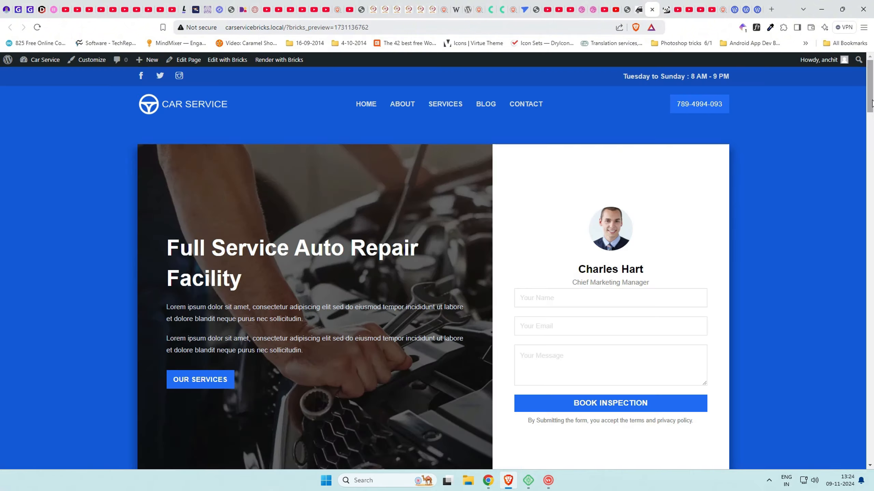
pyautogui.scroll(-15, 795, 409)
pyautogui.click(339, 377)
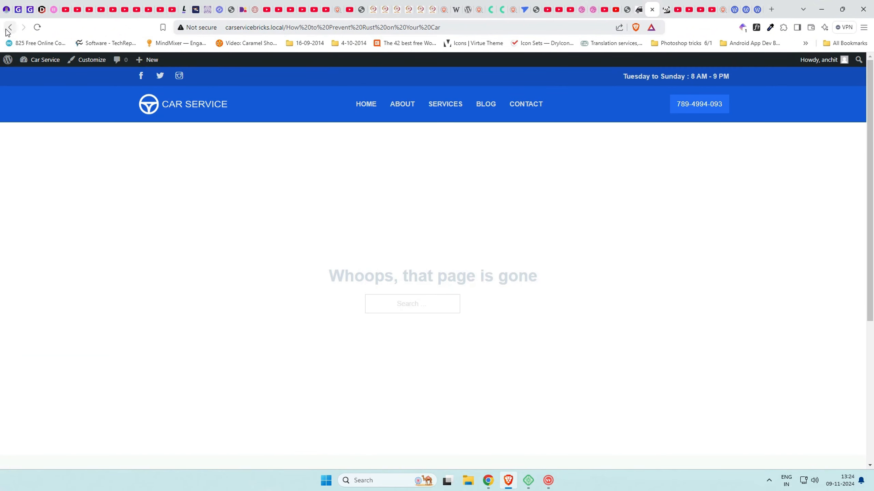
# Replace the Heading's dynamic link tag with {post_url} in the builder and save the page
pyautogui.click(639, 10)
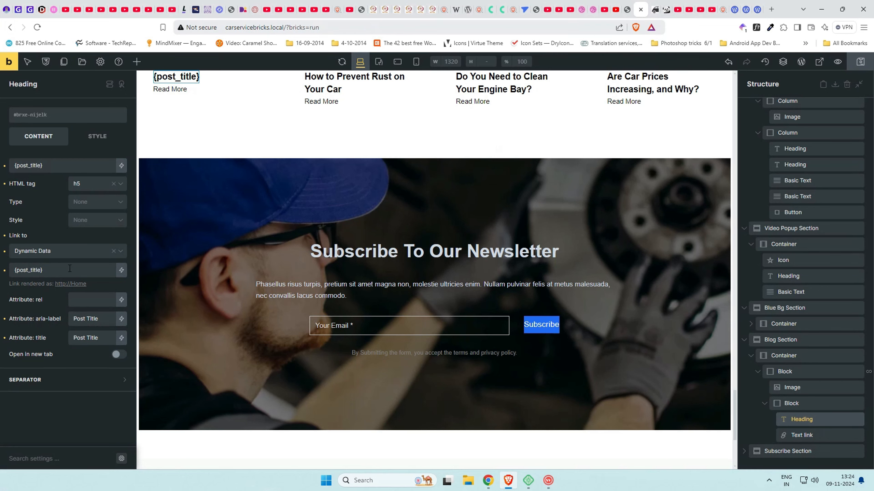
pyautogui.click(122, 270)
pyautogui.click(44, 342)
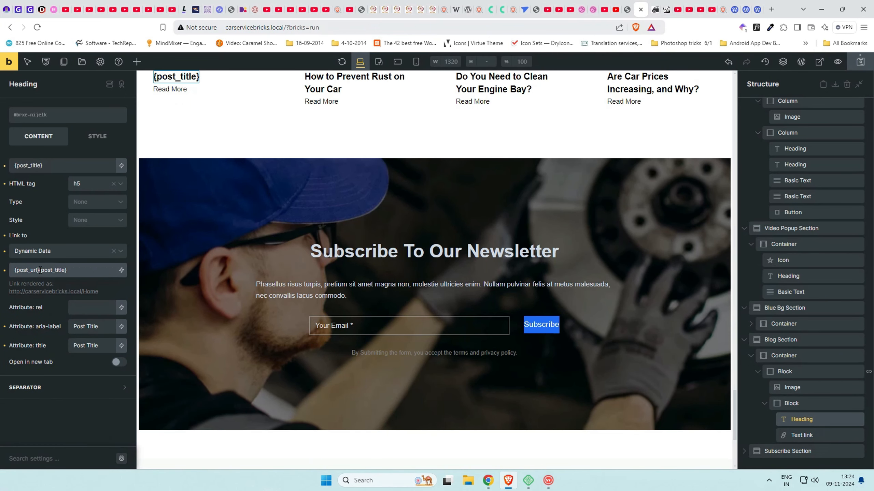
pyautogui.click(861, 61)
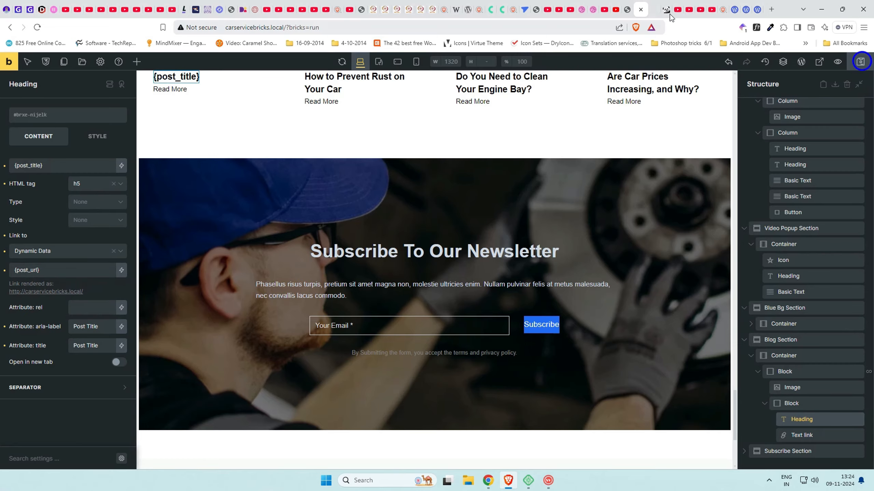
# Follow the "How to Prevent Rust on Your Car" title link on the preview and look through the post page
pyautogui.moveTo(870, 108); pyautogui.dragTo(869, 381)
pyautogui.scroll(-2, 390, 357)
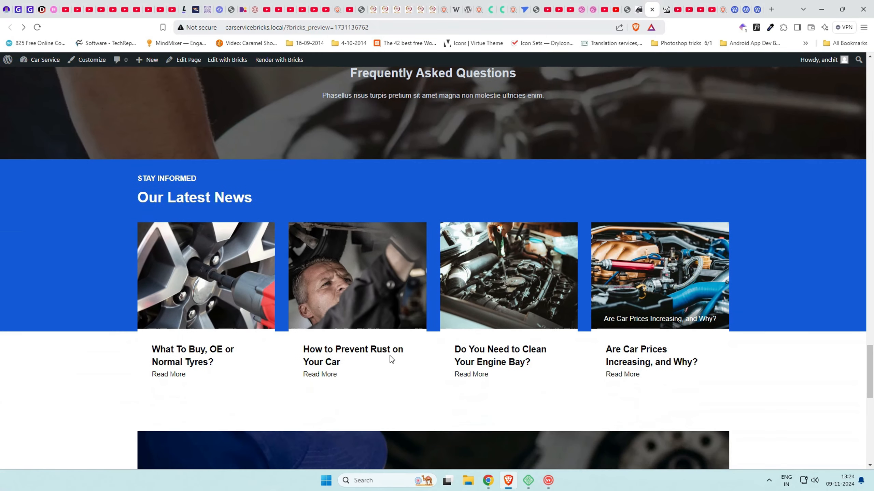
pyautogui.click(338, 356)
pyautogui.scroll(-10, 395, 269)
pyautogui.scroll(10, 347, 258)
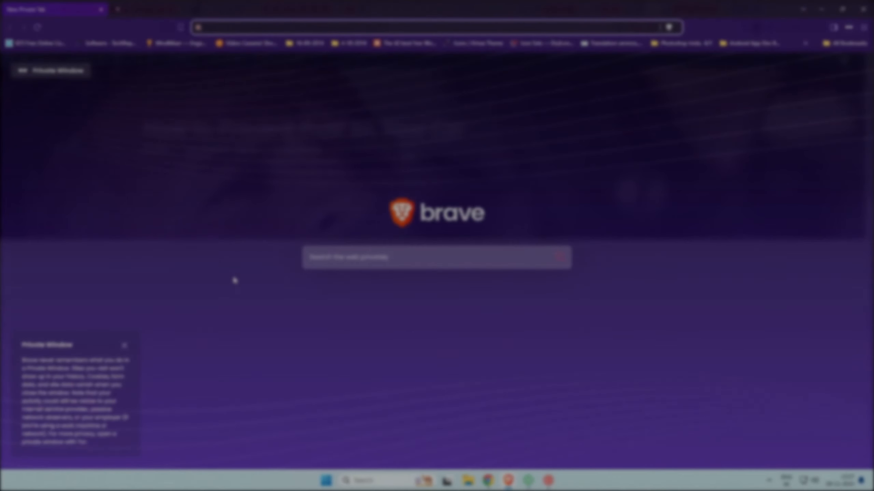
pyautogui.write('http://carservicebricks.local/')
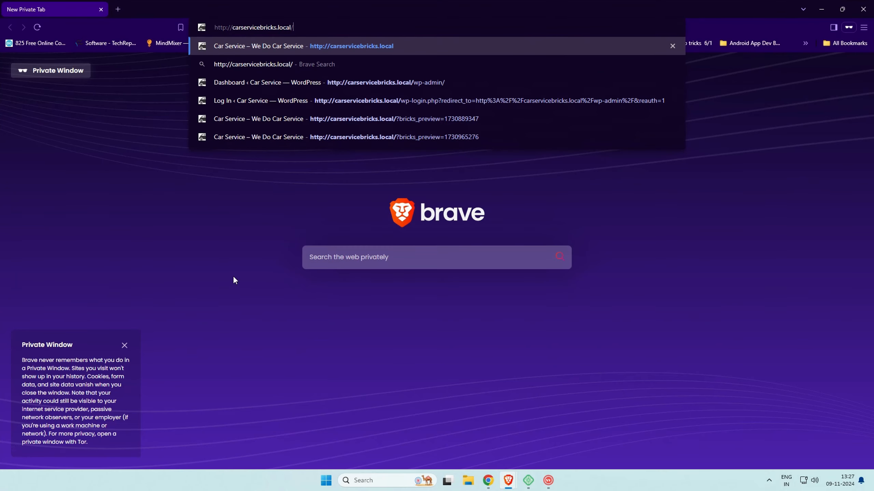
pyautogui.press('Return')
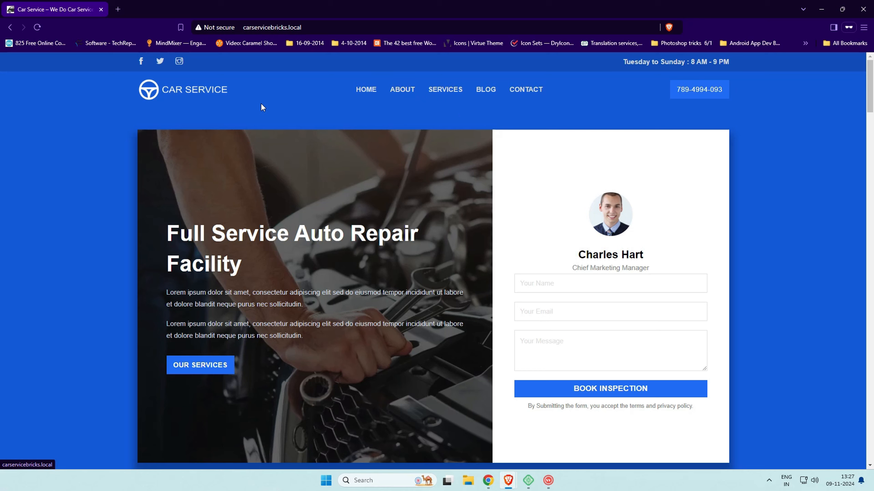
pyautogui.moveTo(870, 83); pyautogui.dragTo(872, 147)
pyautogui.click(549, 148)
pyautogui.click(554, 176)
pyautogui.press('F5')
pyautogui.scroll(-9, 817, 213)
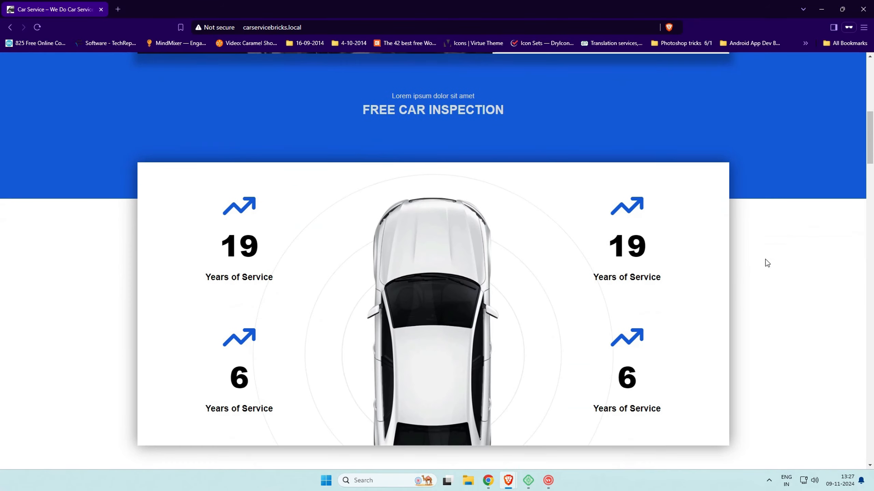
pyautogui.scroll(-8, 765, 302)
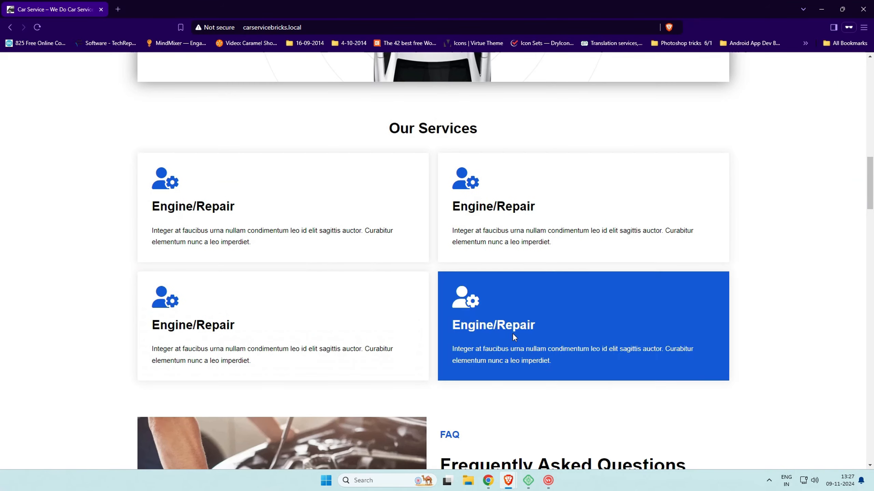
# Test expanding and collapsing the first two questions in the Frequently Asked Questions accordion
pyautogui.scroll(-7, 371, 214)
pyautogui.click(477, 264)
pyautogui.click(478, 264)
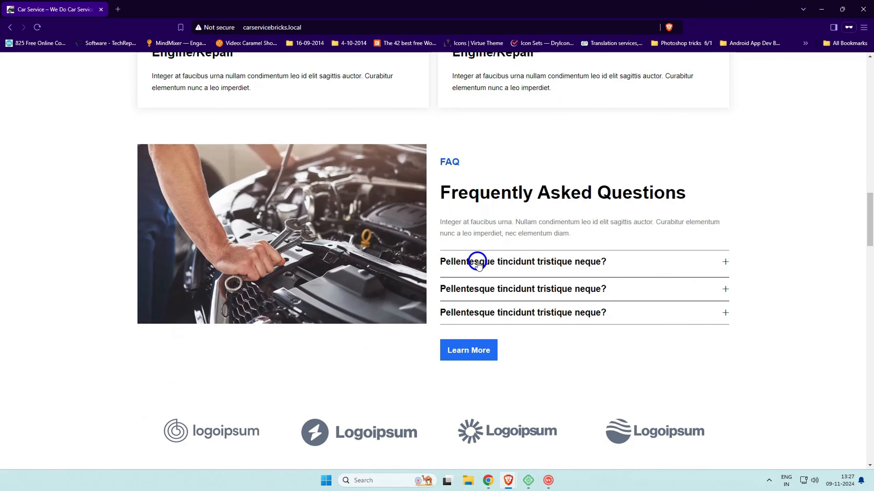
pyautogui.click(480, 289)
pyautogui.click(481, 289)
# Open and close the video popup, and review the Home page's remaining sections down to the newsletter form
pyautogui.scroll(-6, 566, 322)
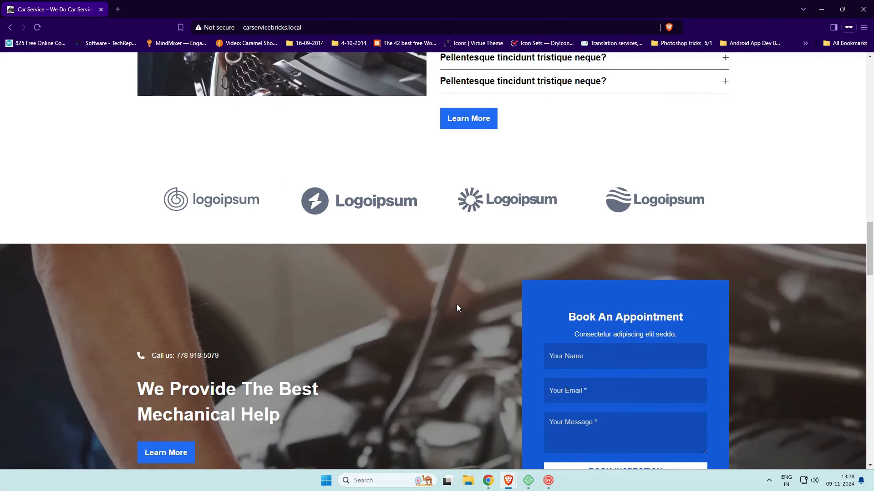
pyautogui.scroll(-5, 413, 303)
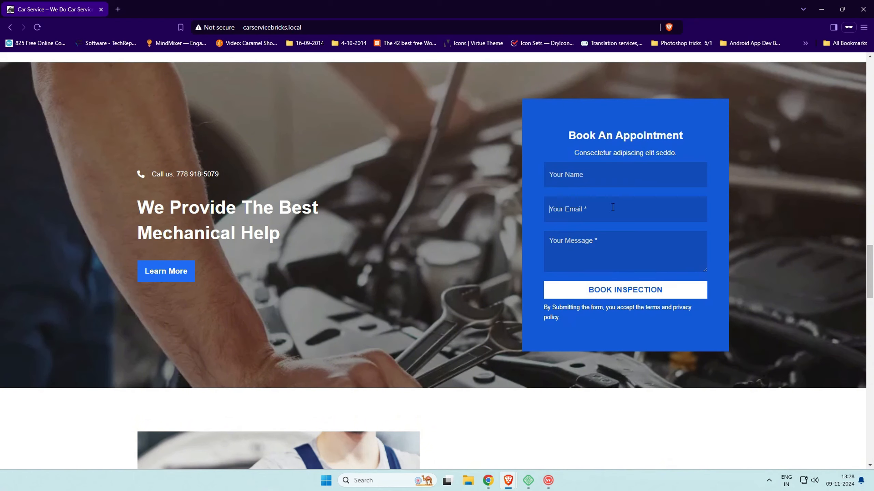
pyautogui.scroll(-17, 627, 309)
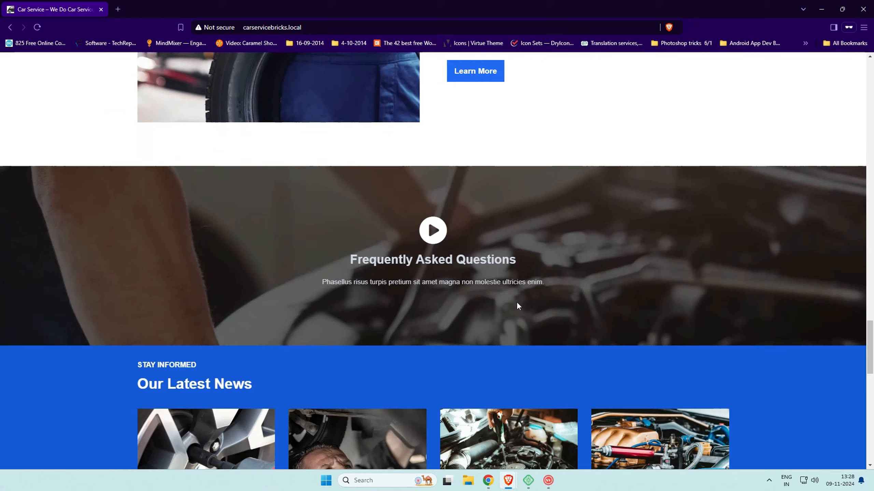
pyautogui.click(434, 234)
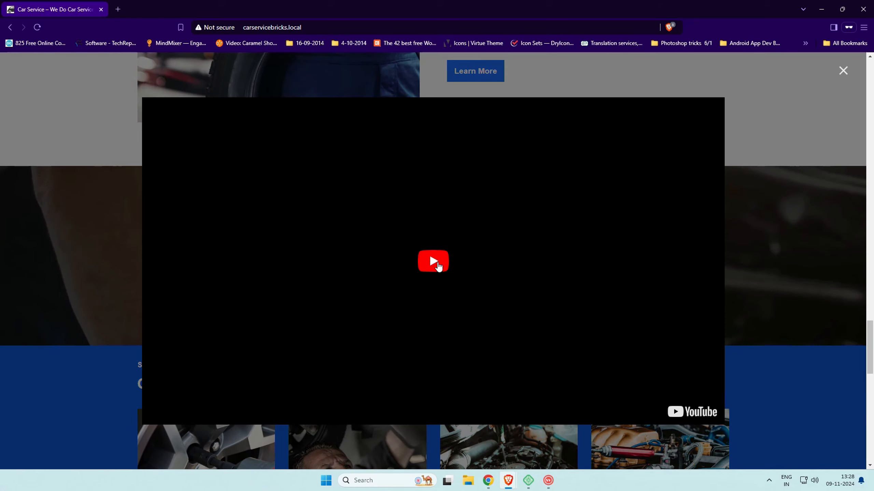
pyautogui.click(785, 158)
pyautogui.scroll(-5, 595, 247)
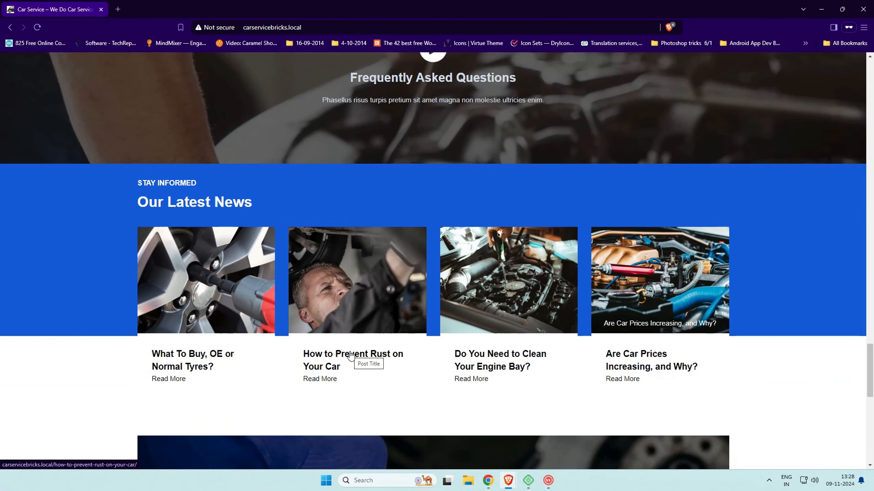
pyautogui.scroll(-7, 502, 370)
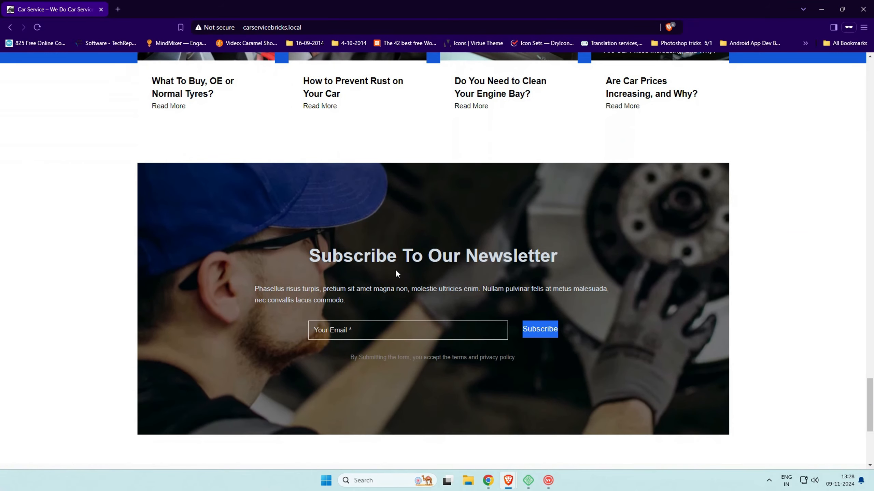